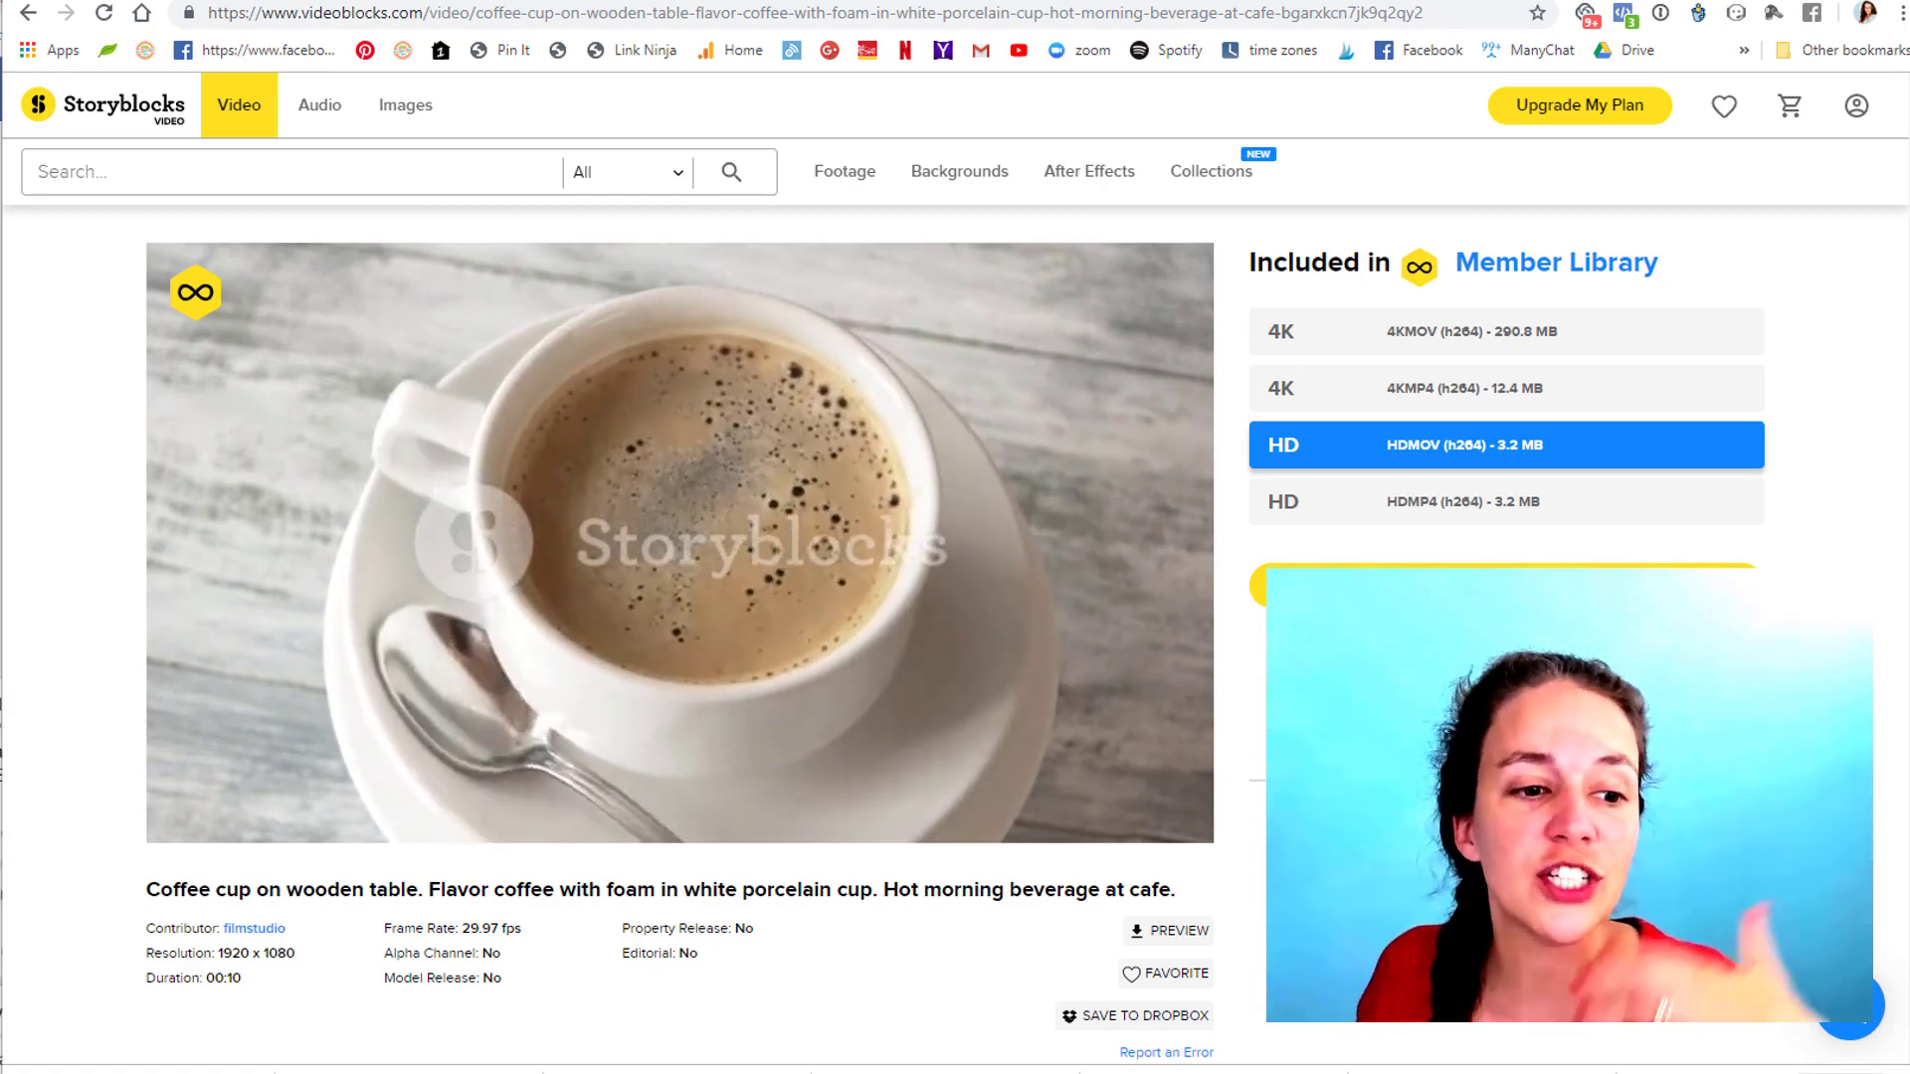
Choose the 4K MP4 (h264) download of the coffee clip in Storyblocks.
left_click(1482, 390)
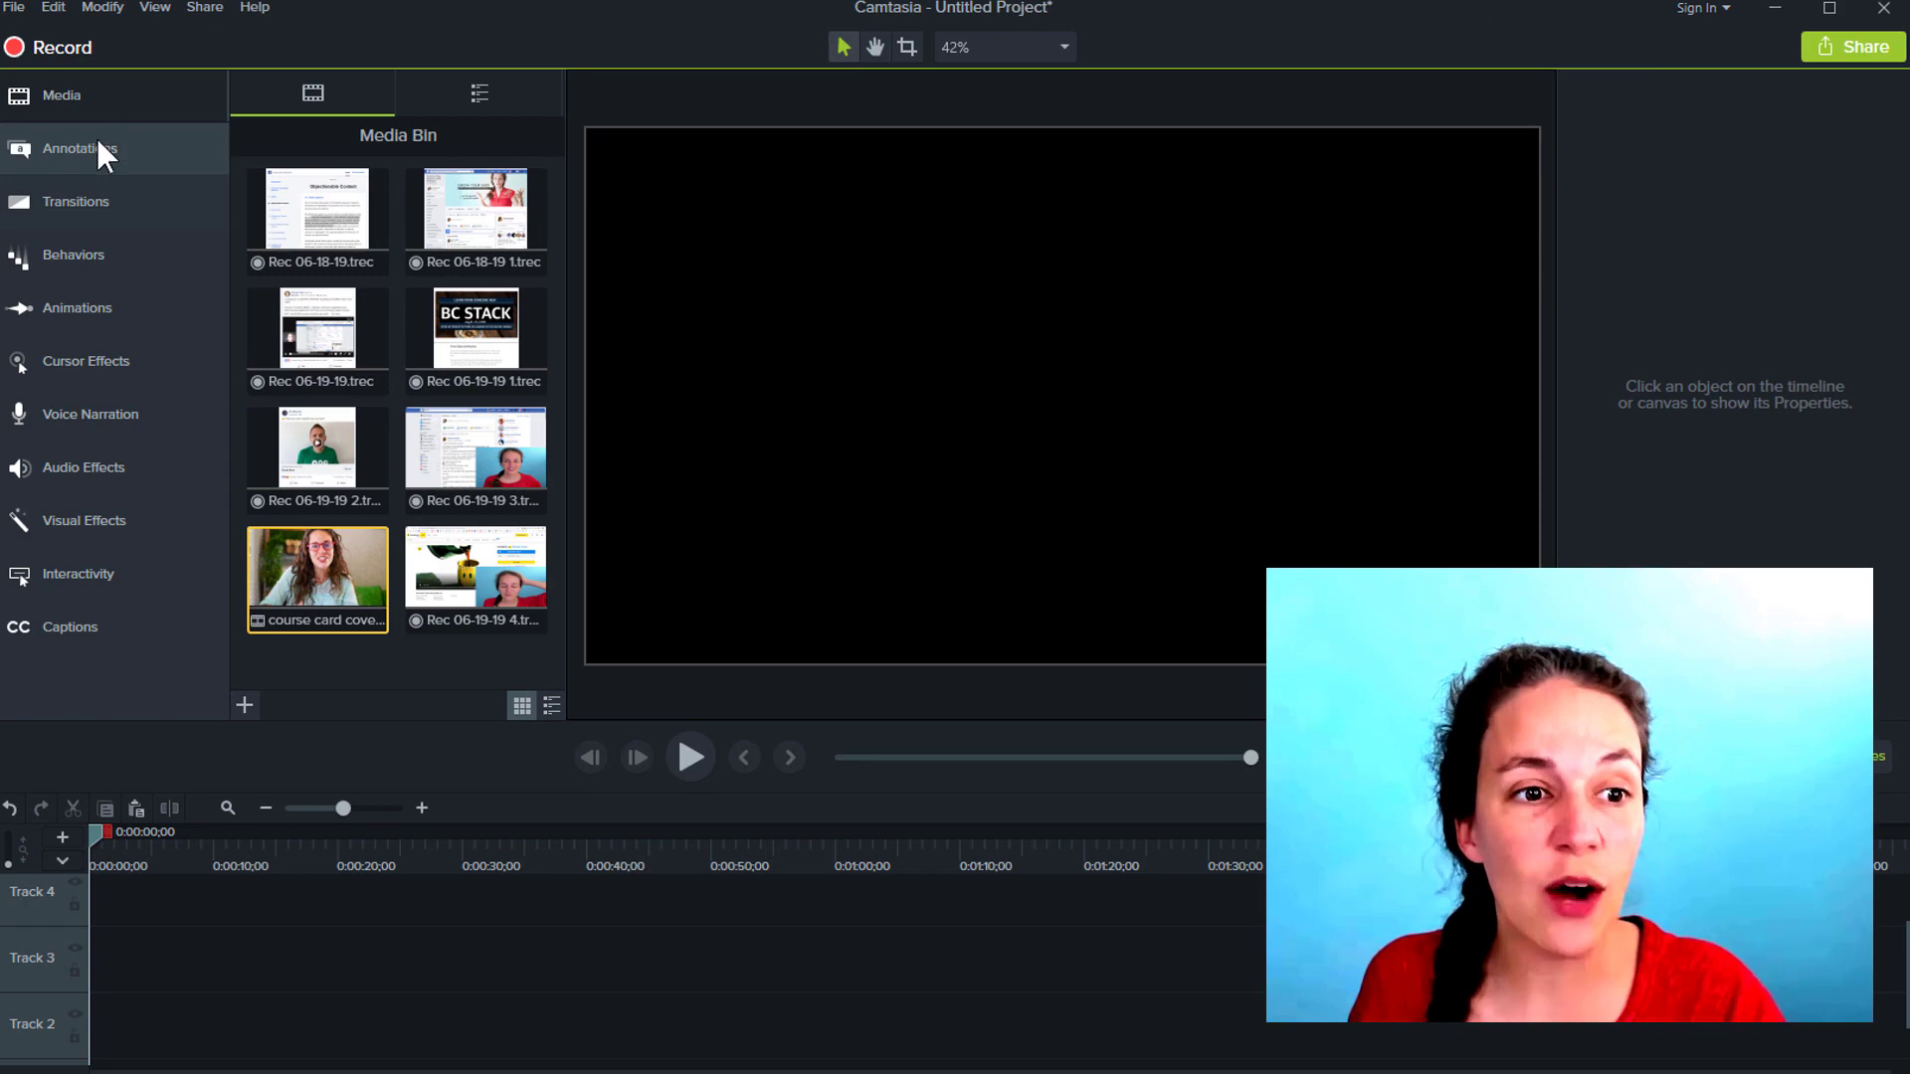
Import the downloaded videoblocks coffee clip from the Downloads folder into the Media Bin.
left_click(81, 99)
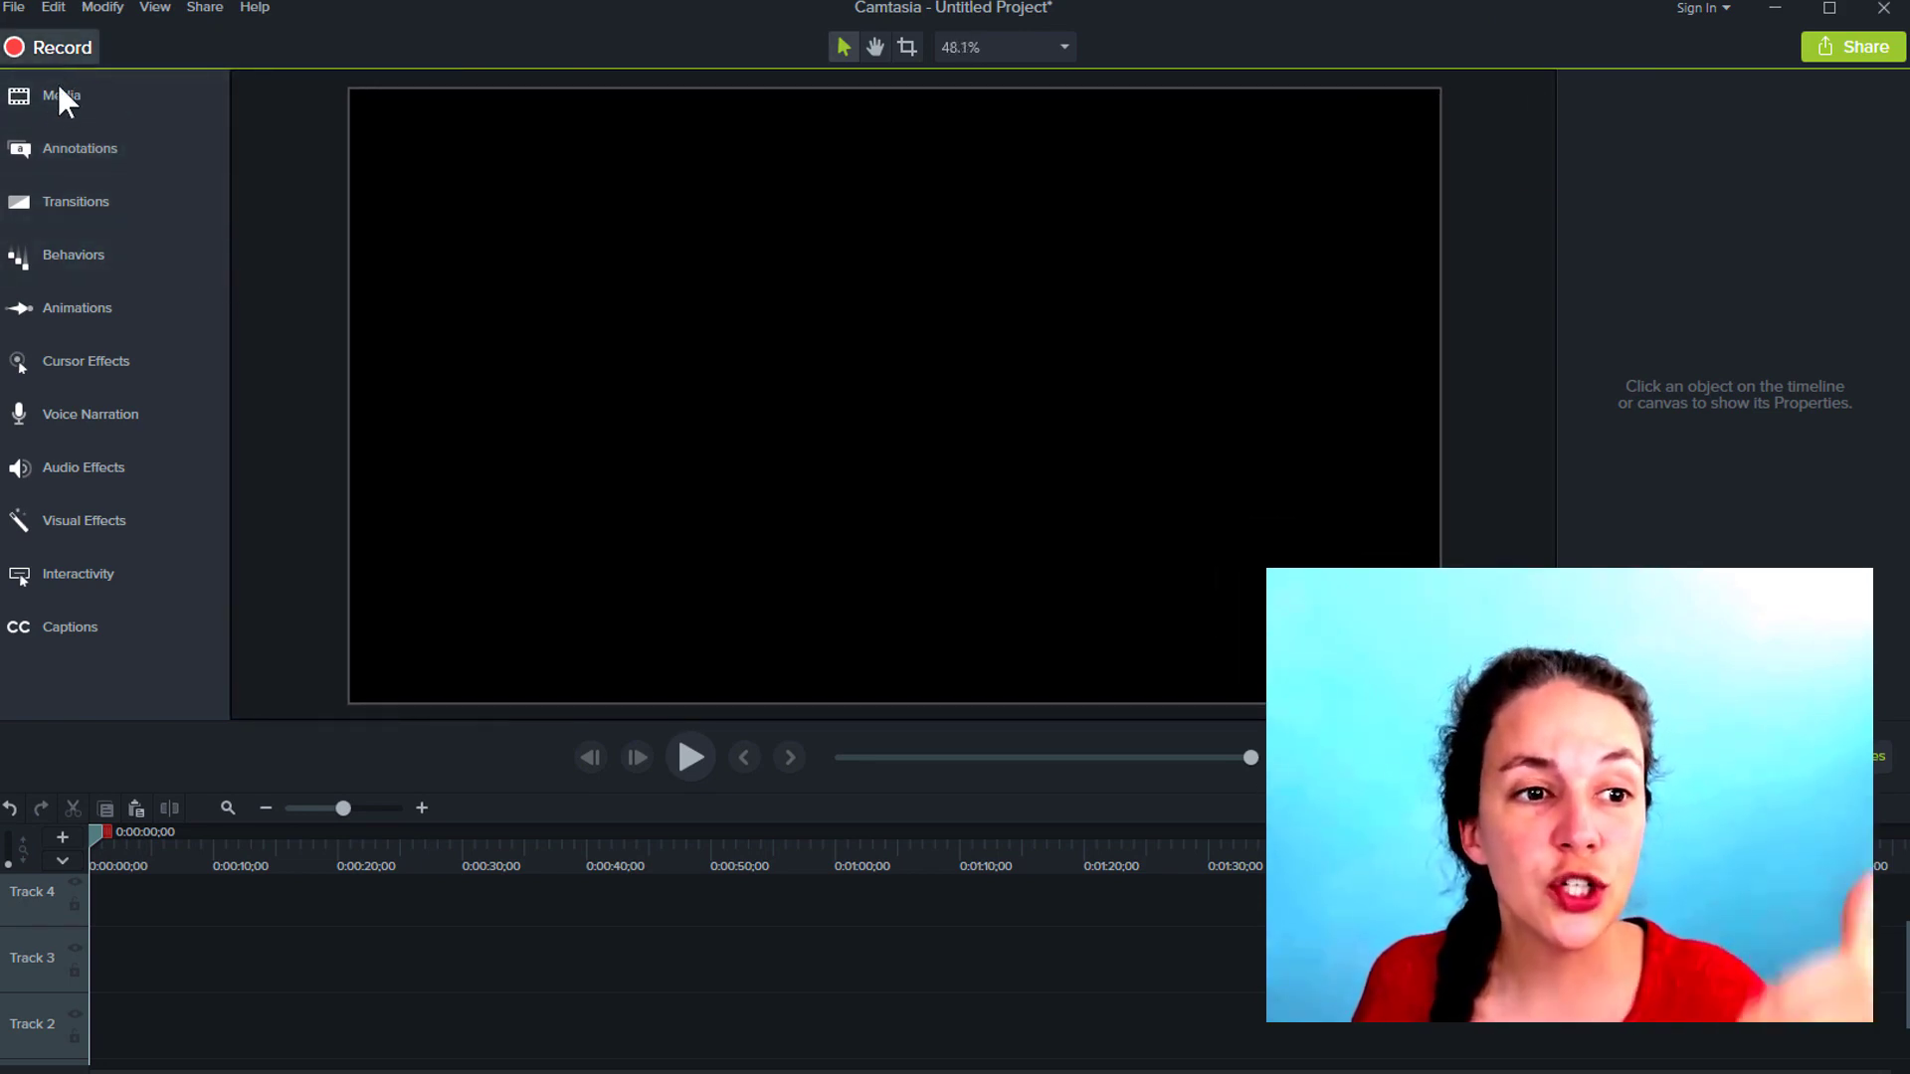
left_click(59, 90)
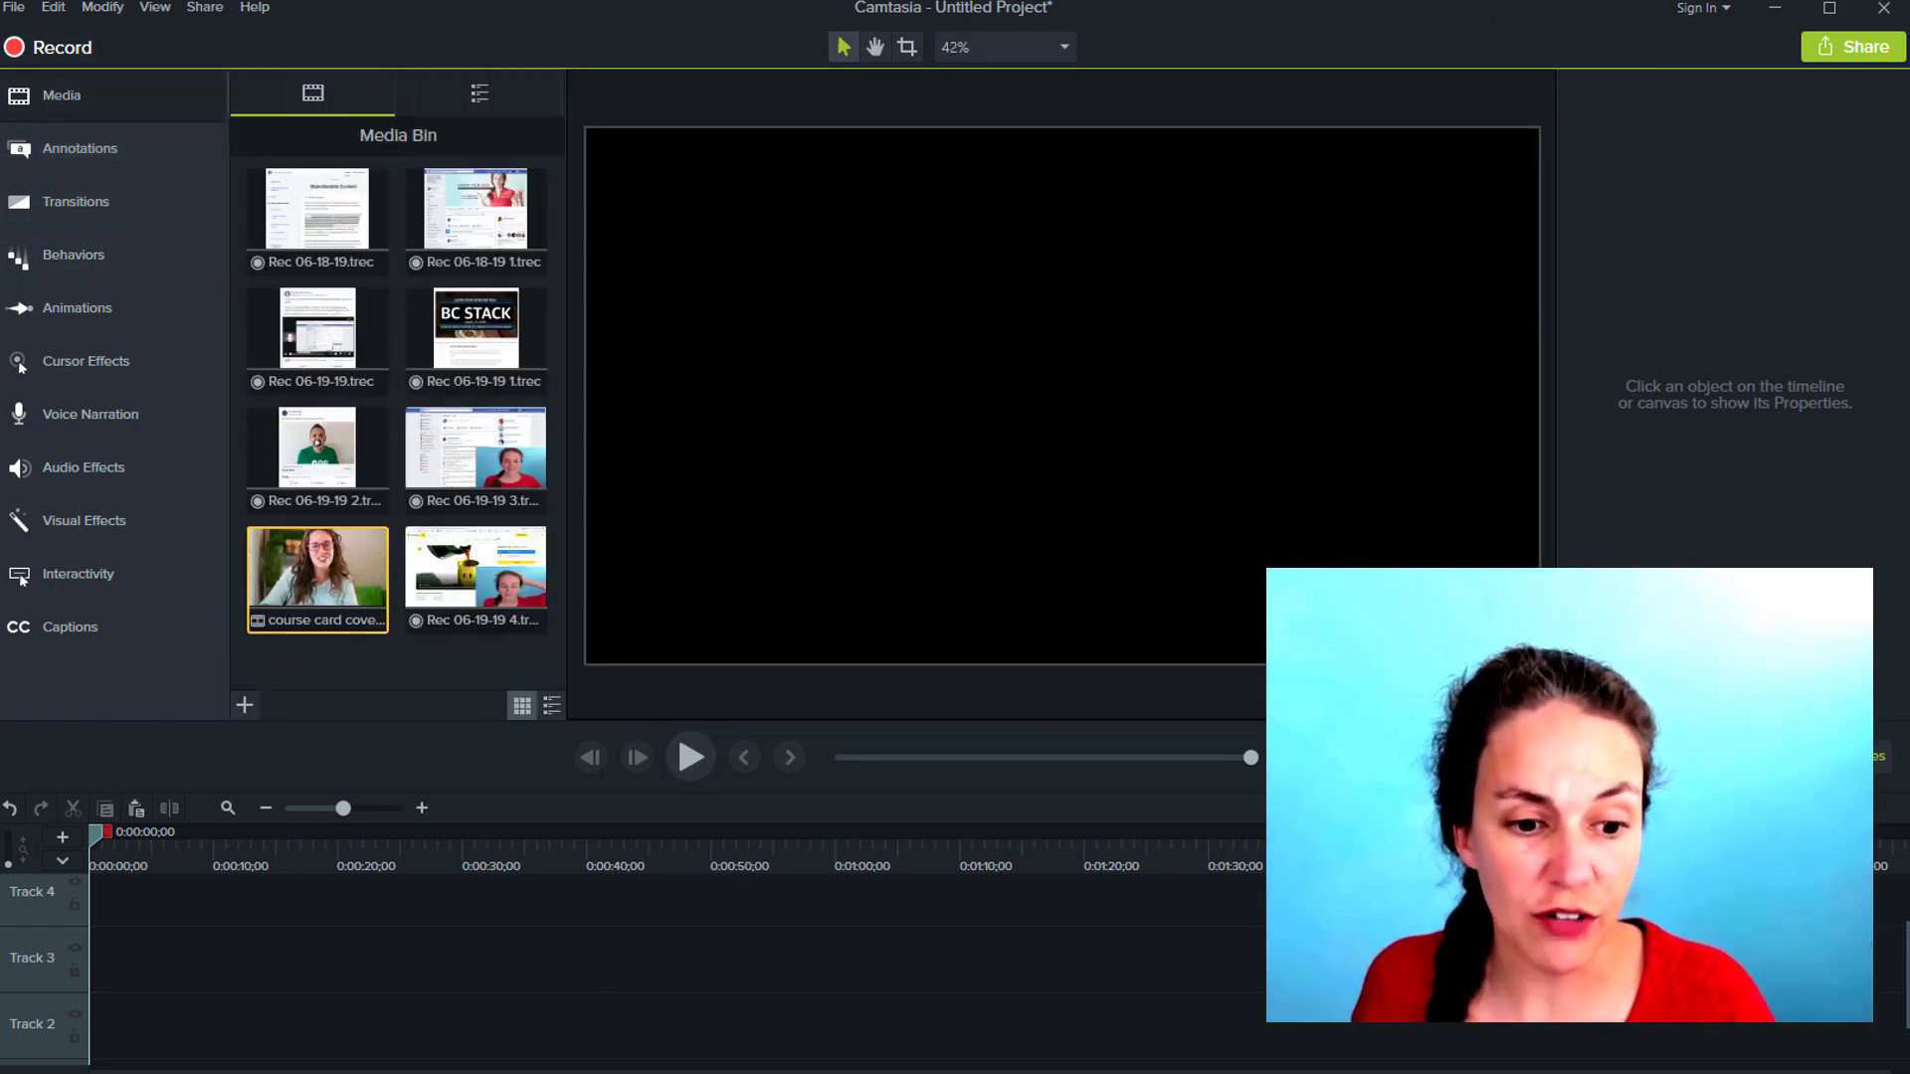
mouse_move(341, 1071)
left_click(433, 1035)
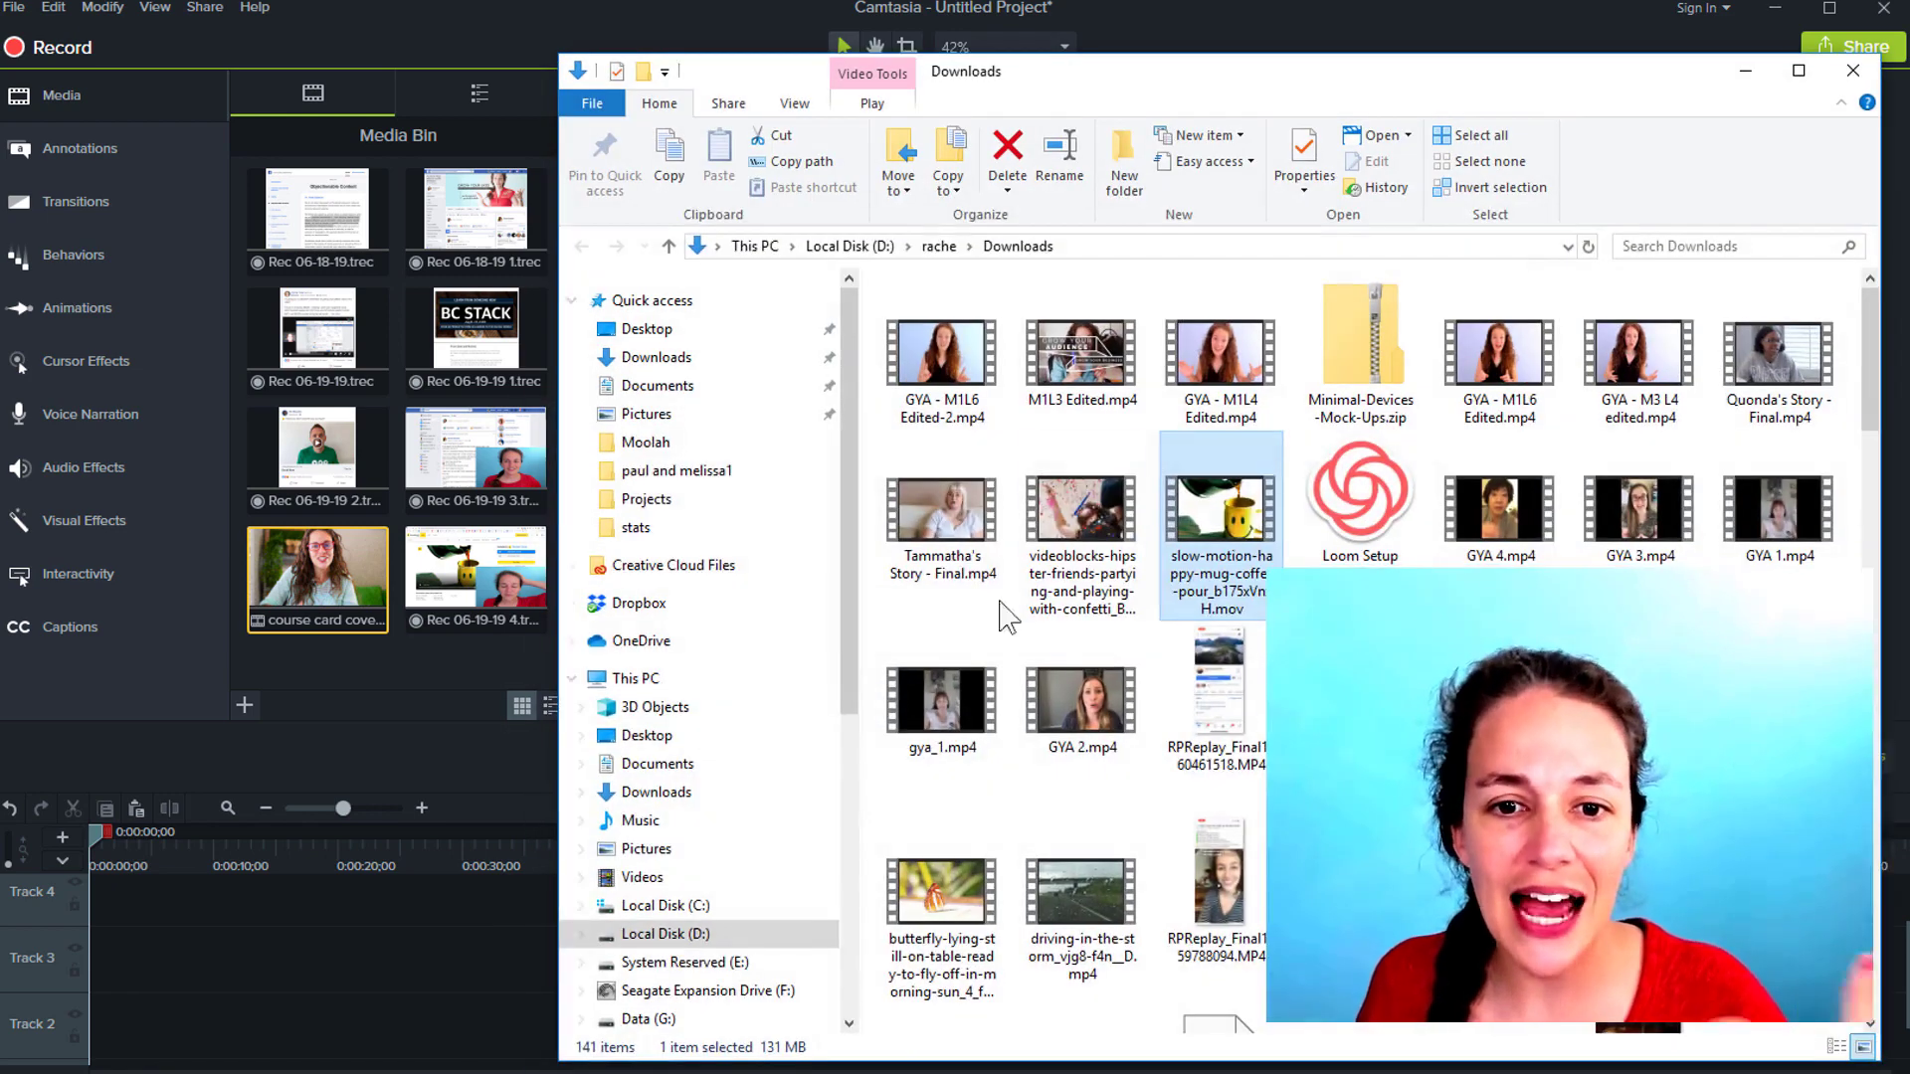
left_click_drag(1084, 517, 400, 656)
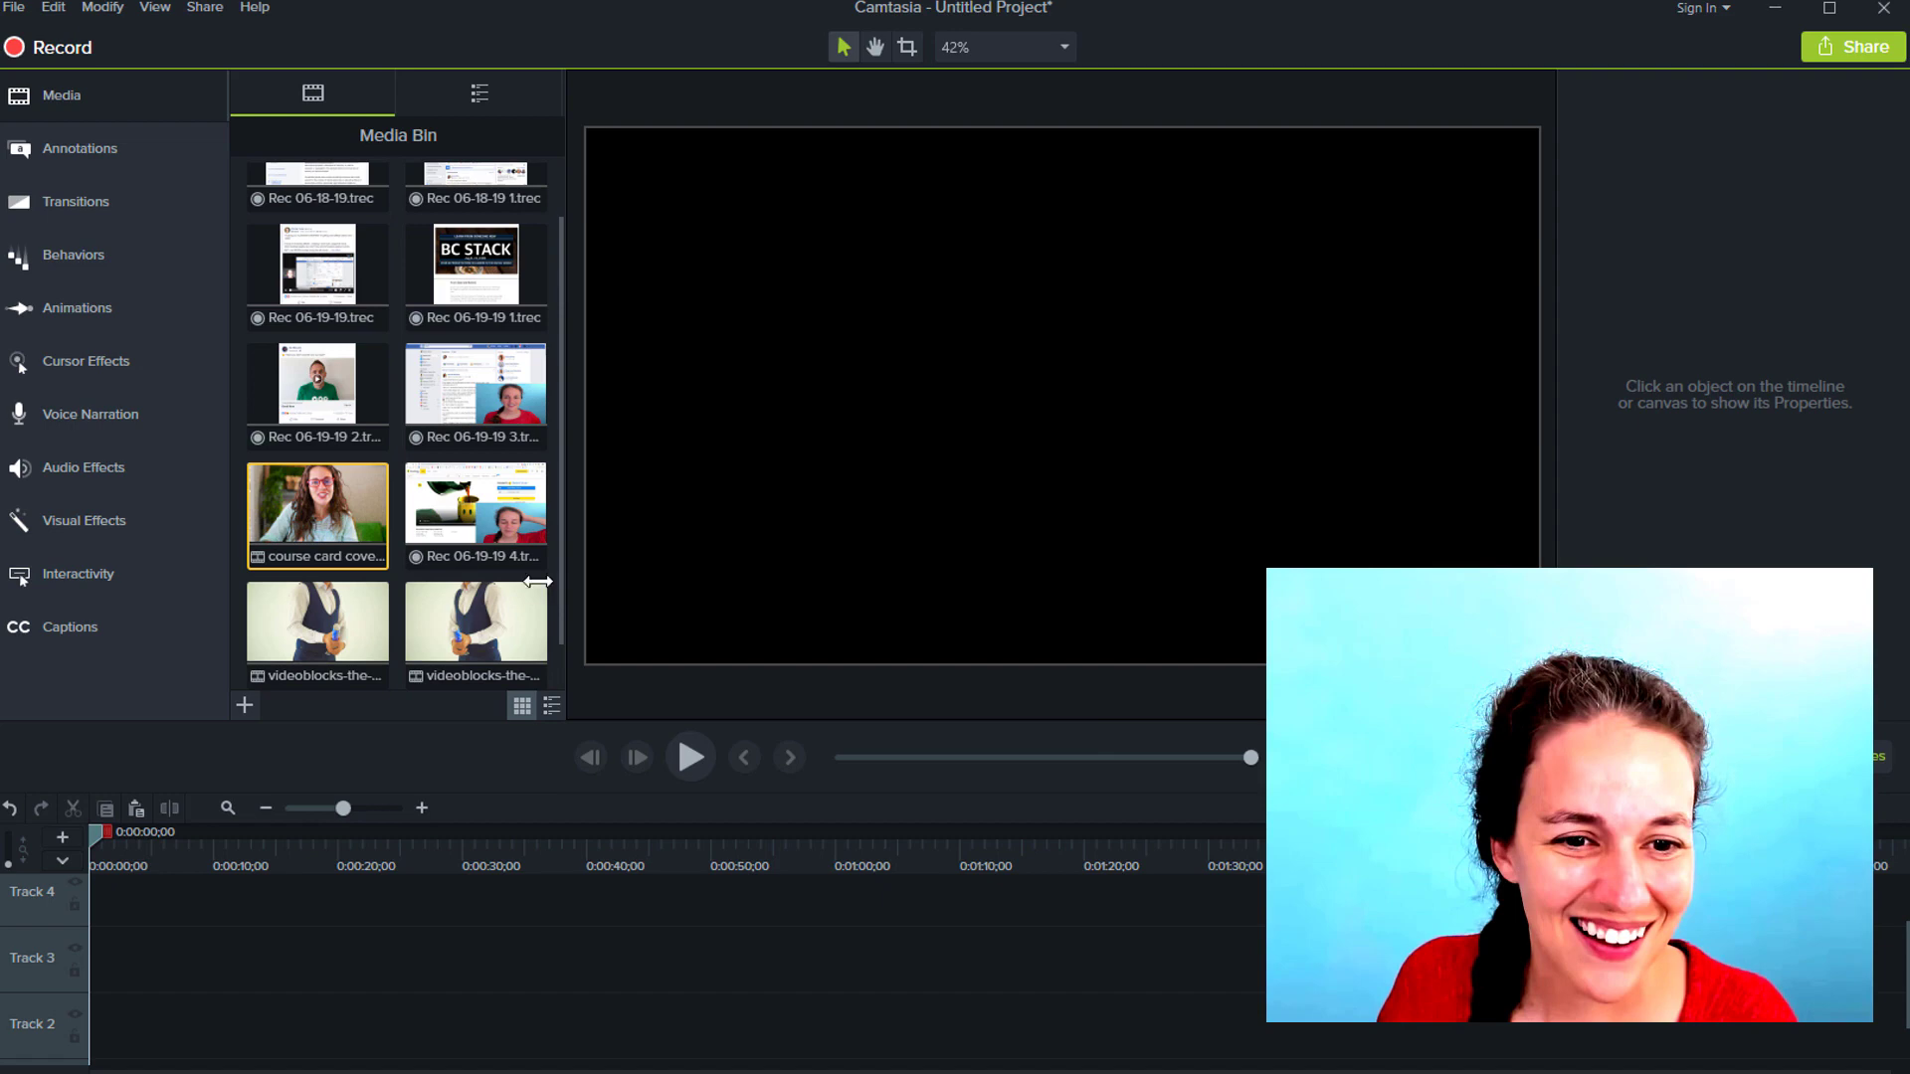
Put the coffee clip on Track 3, set a custom 1080×1080 canvas, and shift the clip left to X -97.8.
left_click_drag(348, 617, 86, 964)
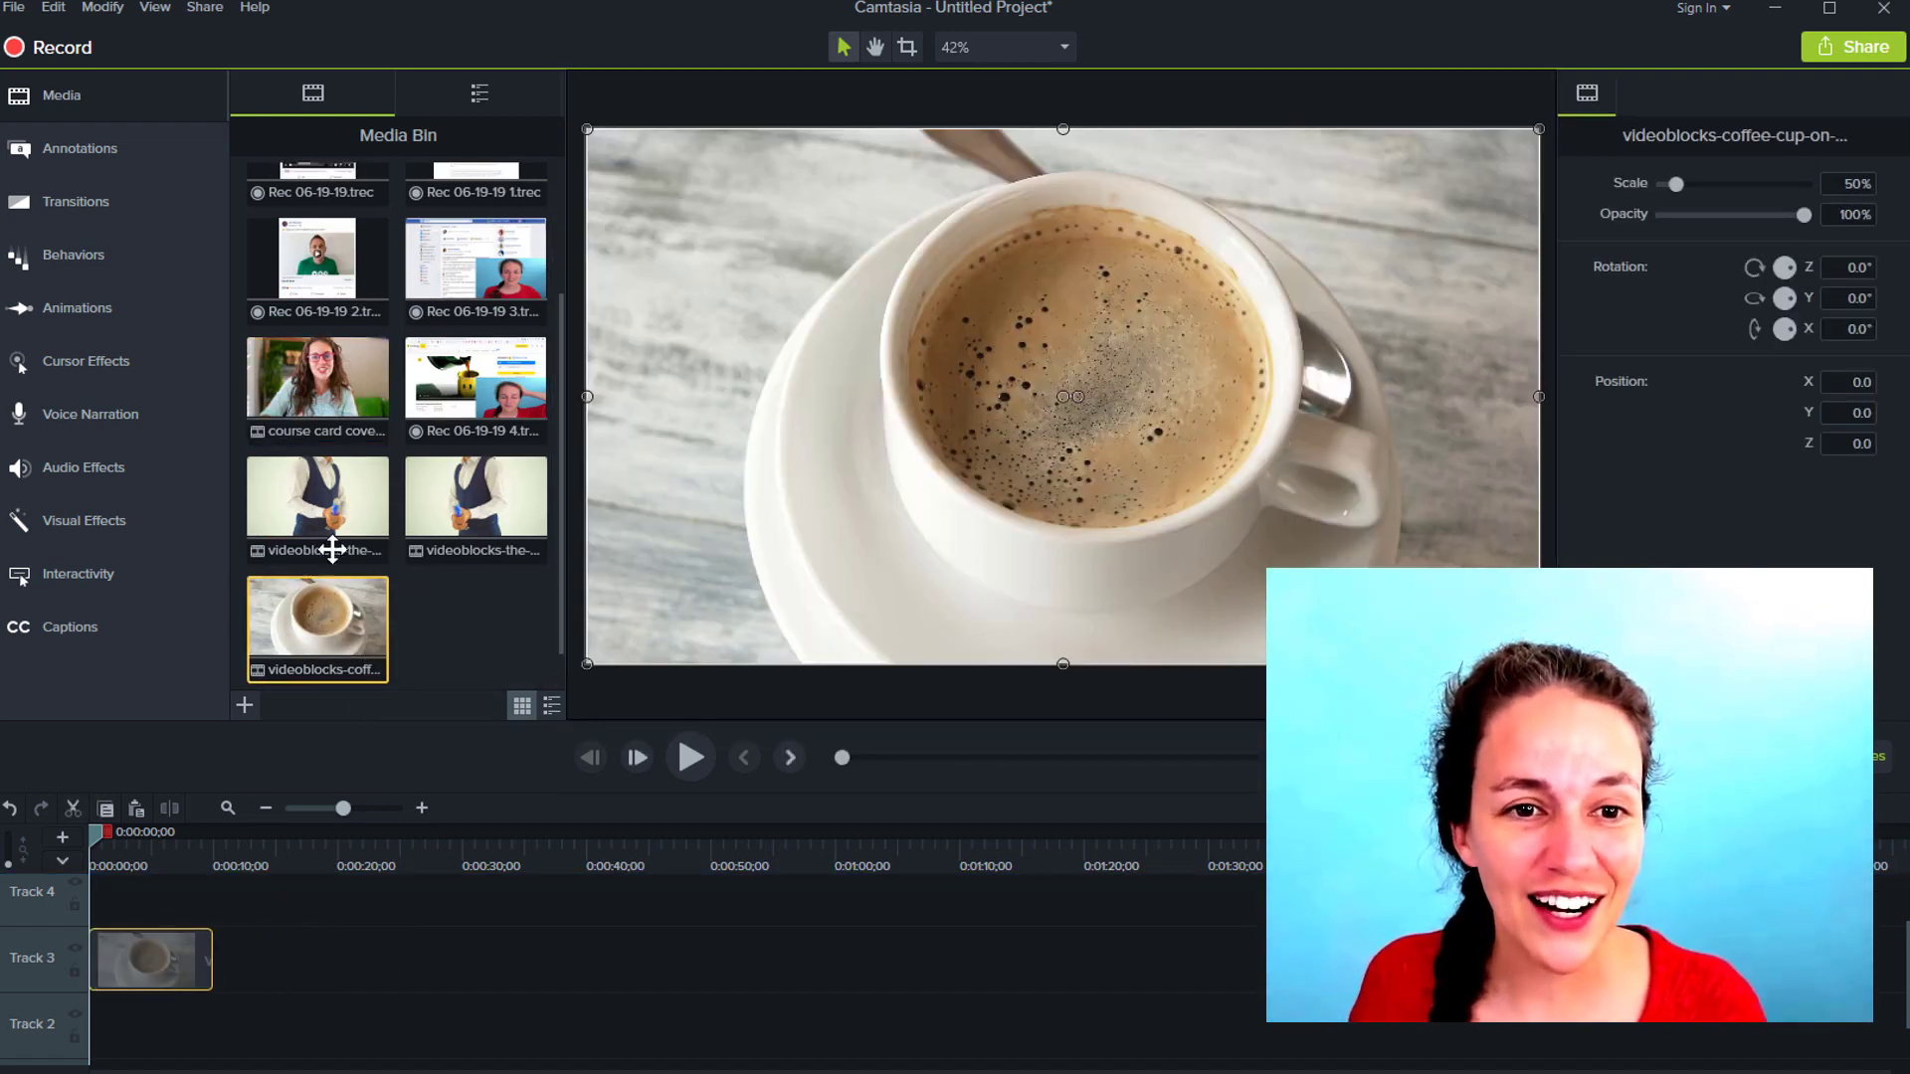
left_click(1064, 47)
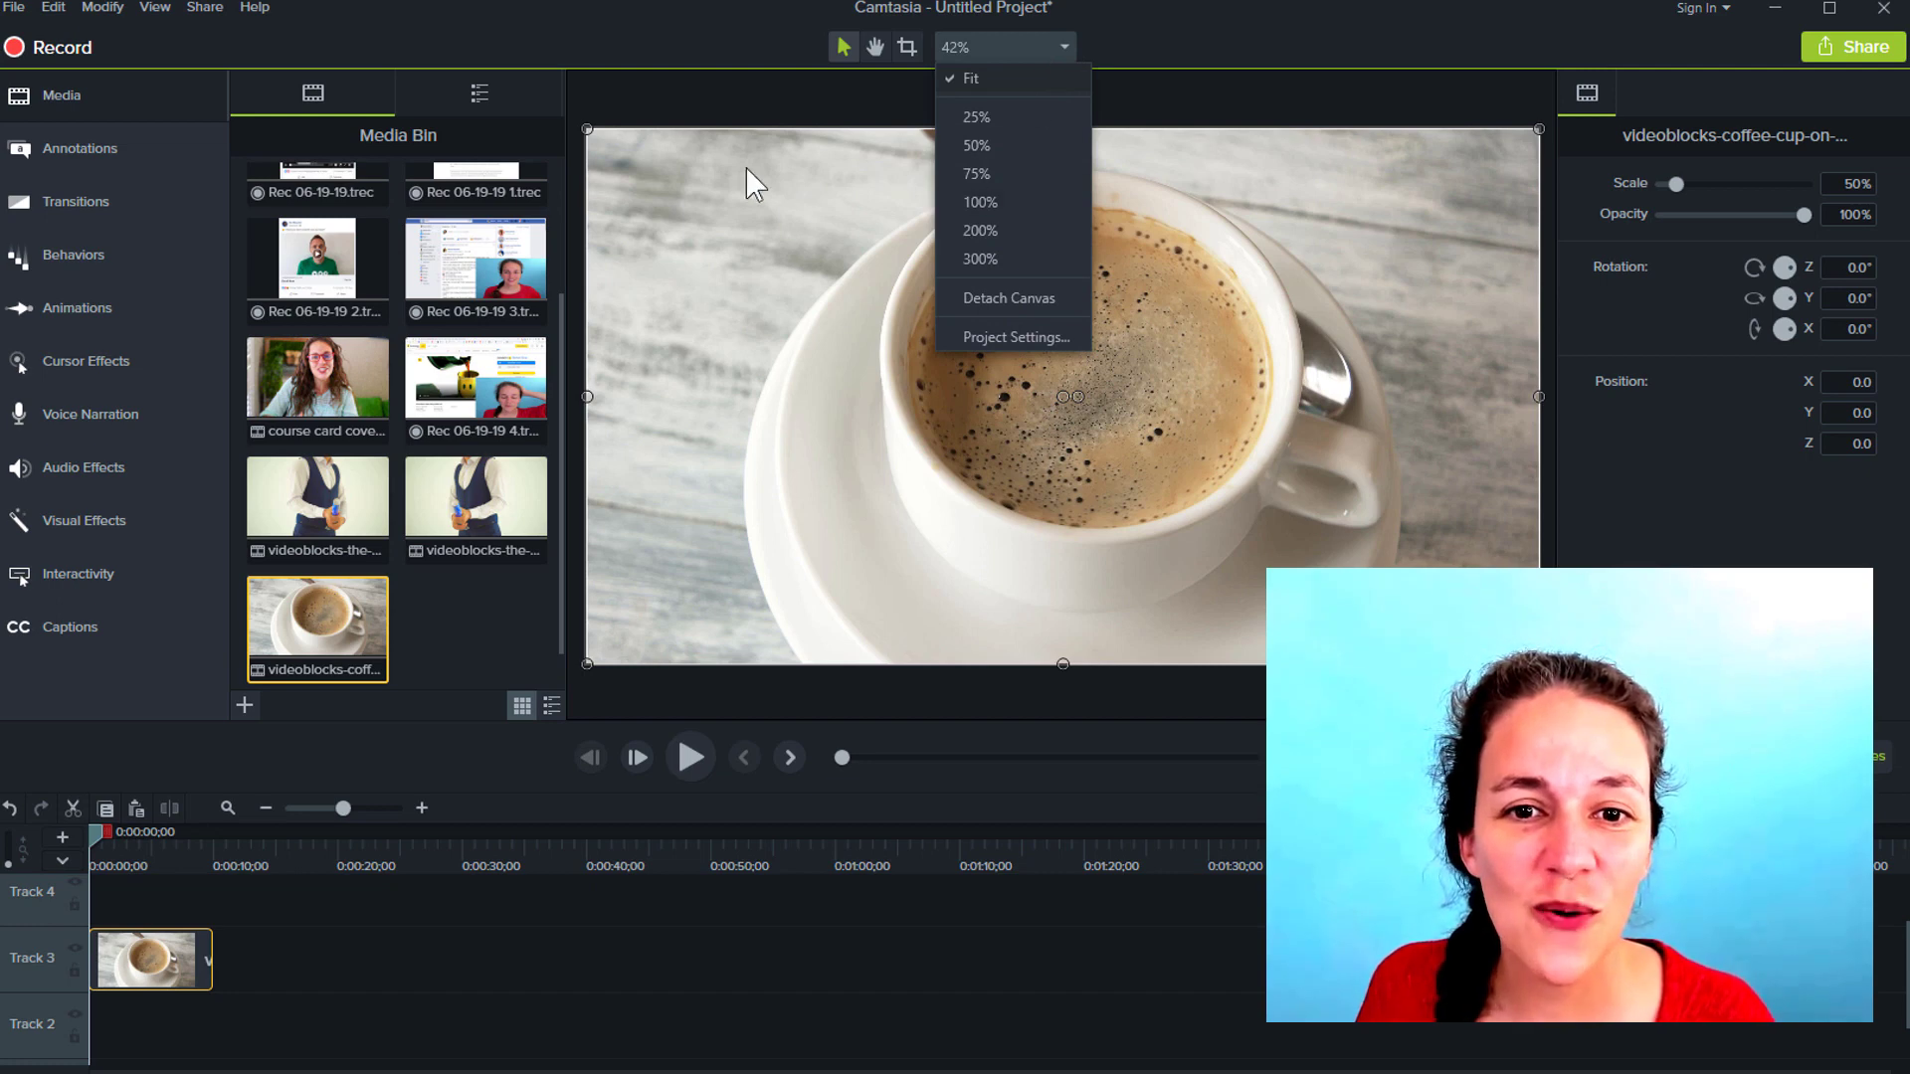
left_click(1000, 337)
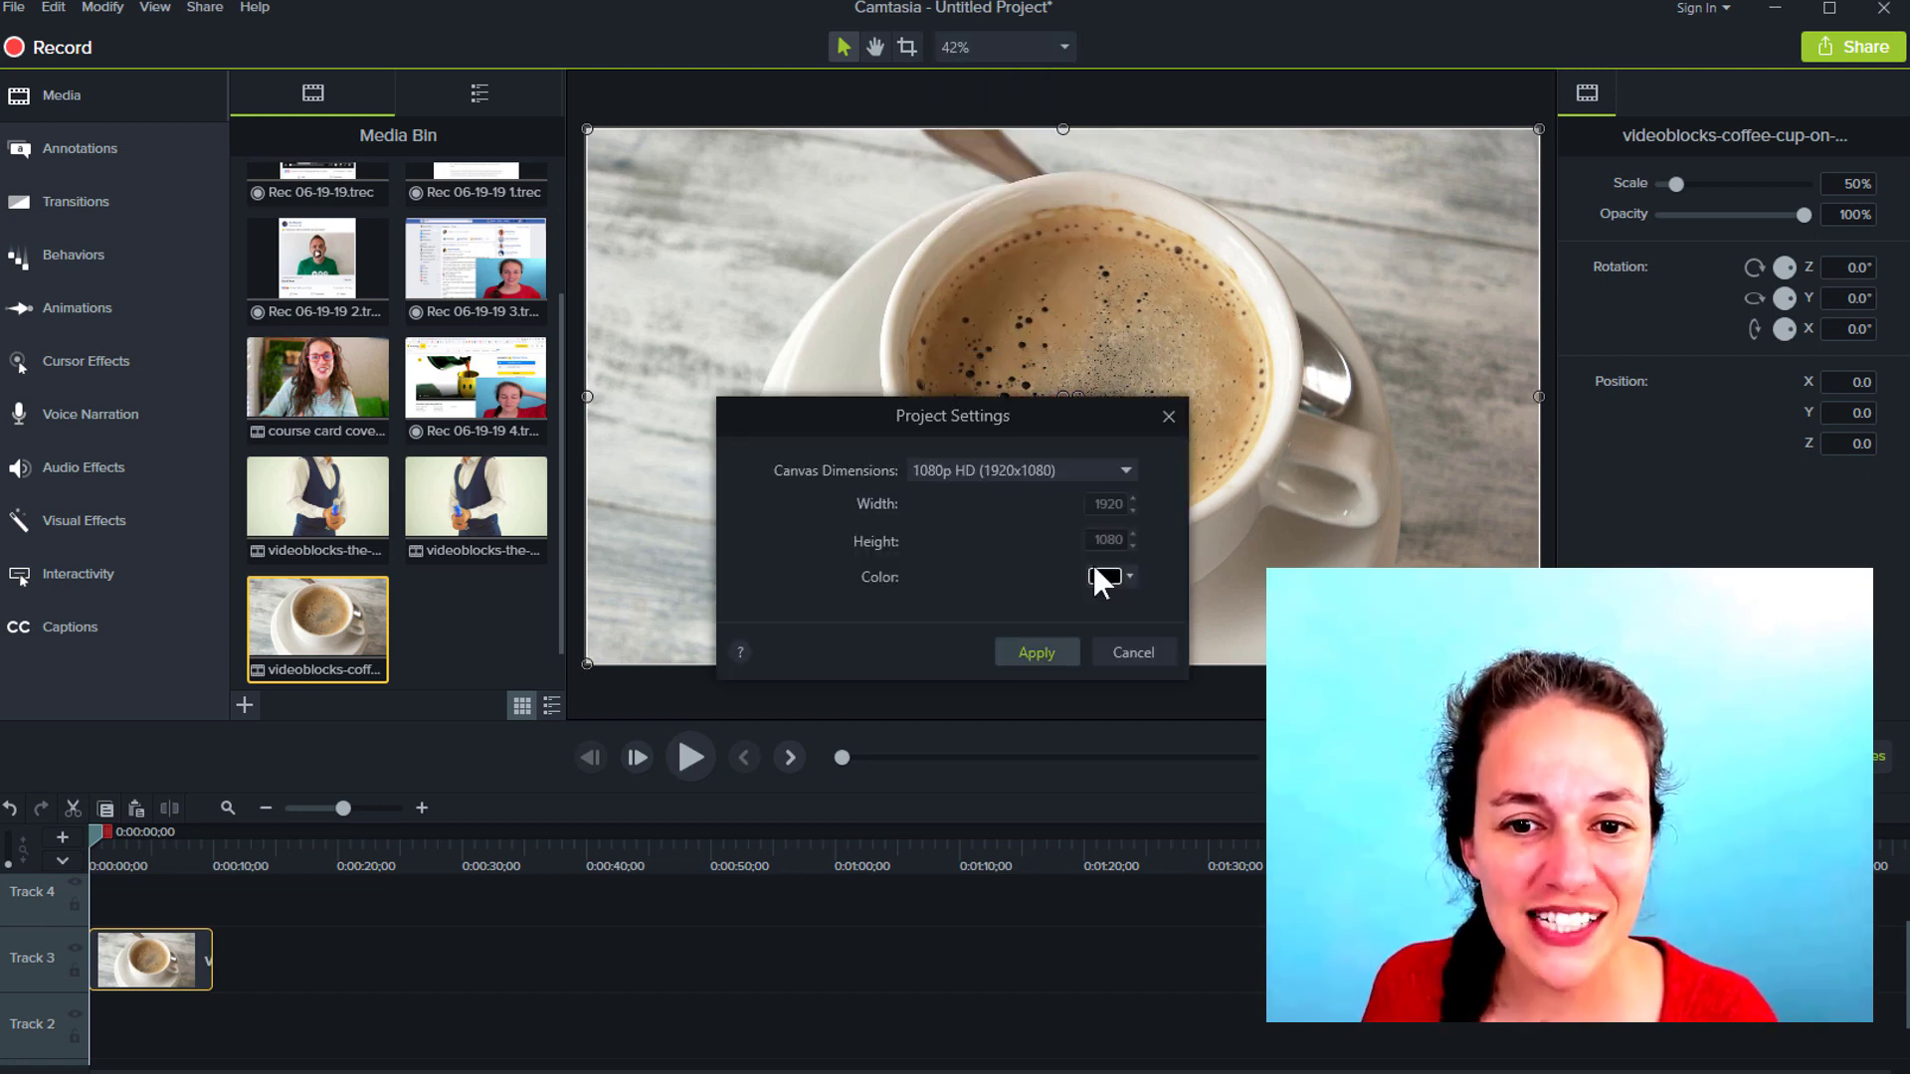
left_click(1010, 474)
left_click(942, 807)
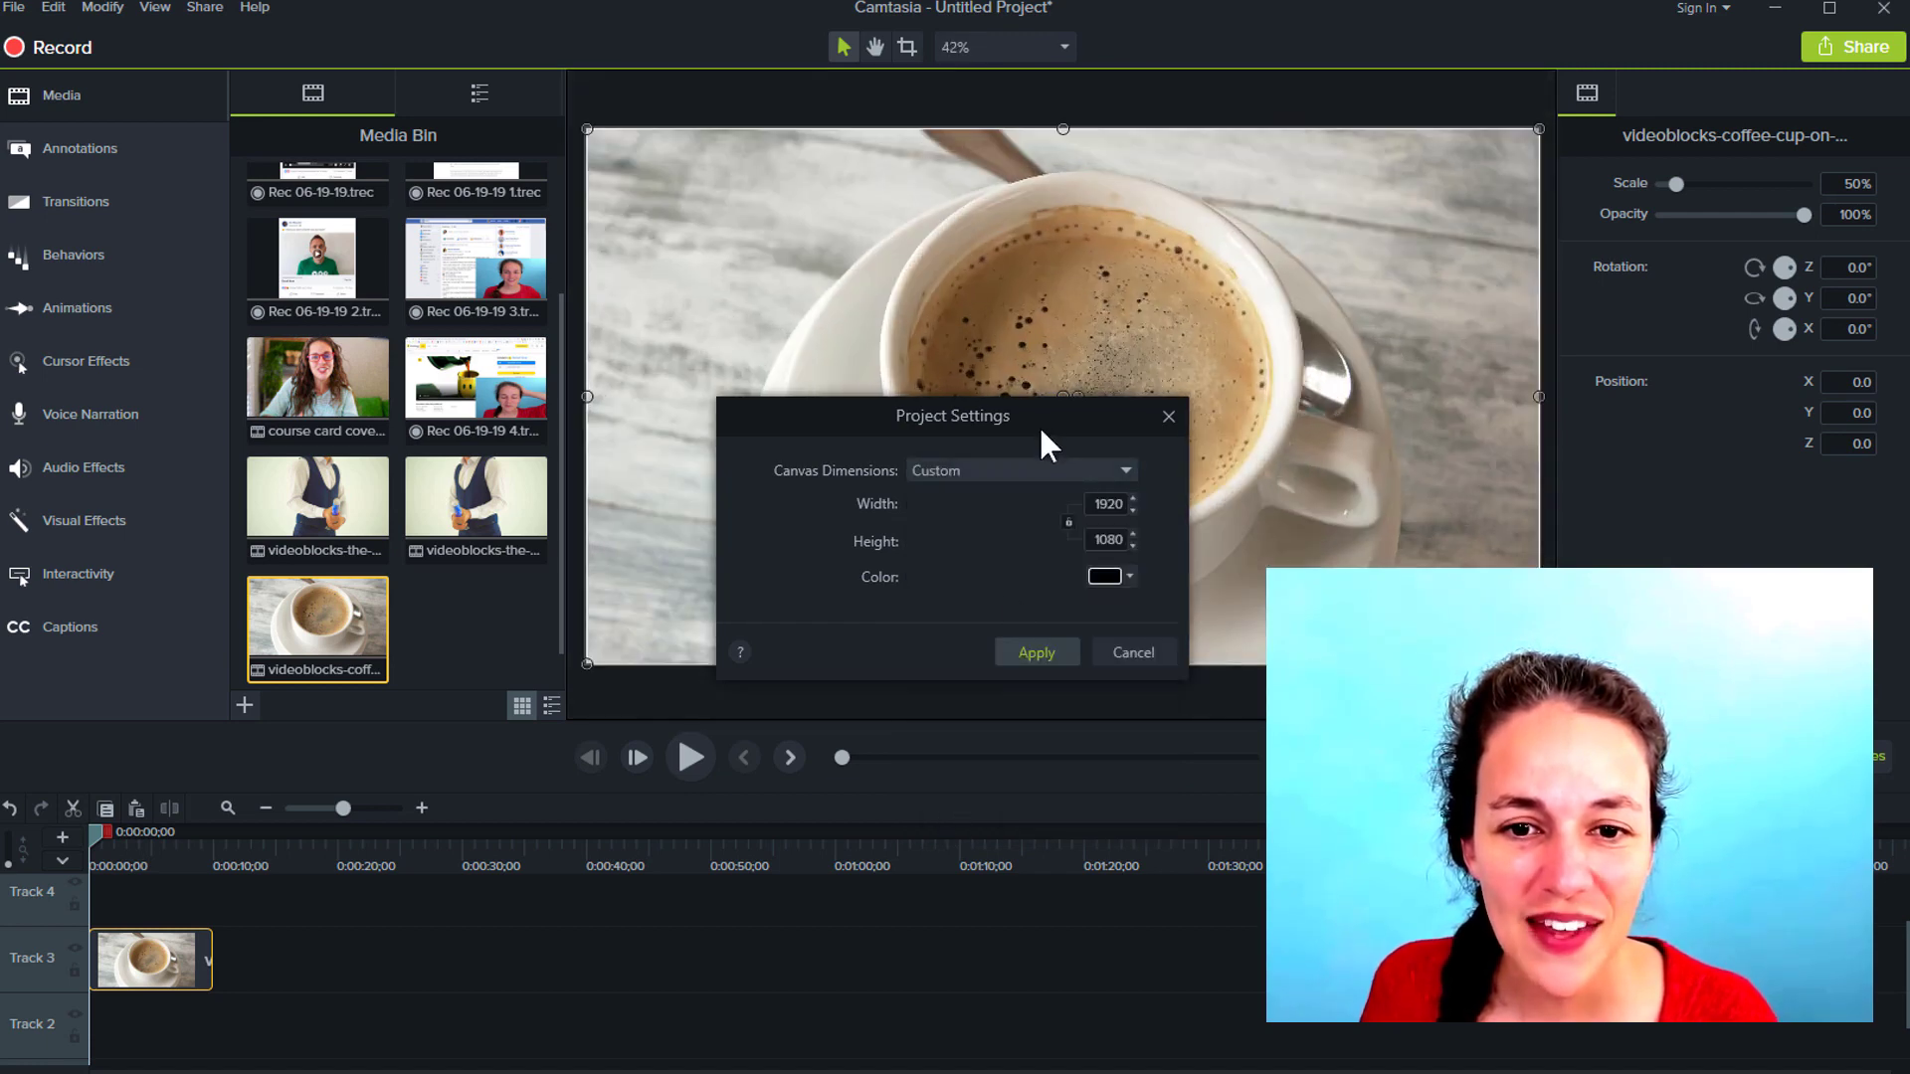
double_click(1116, 505)
type("10")
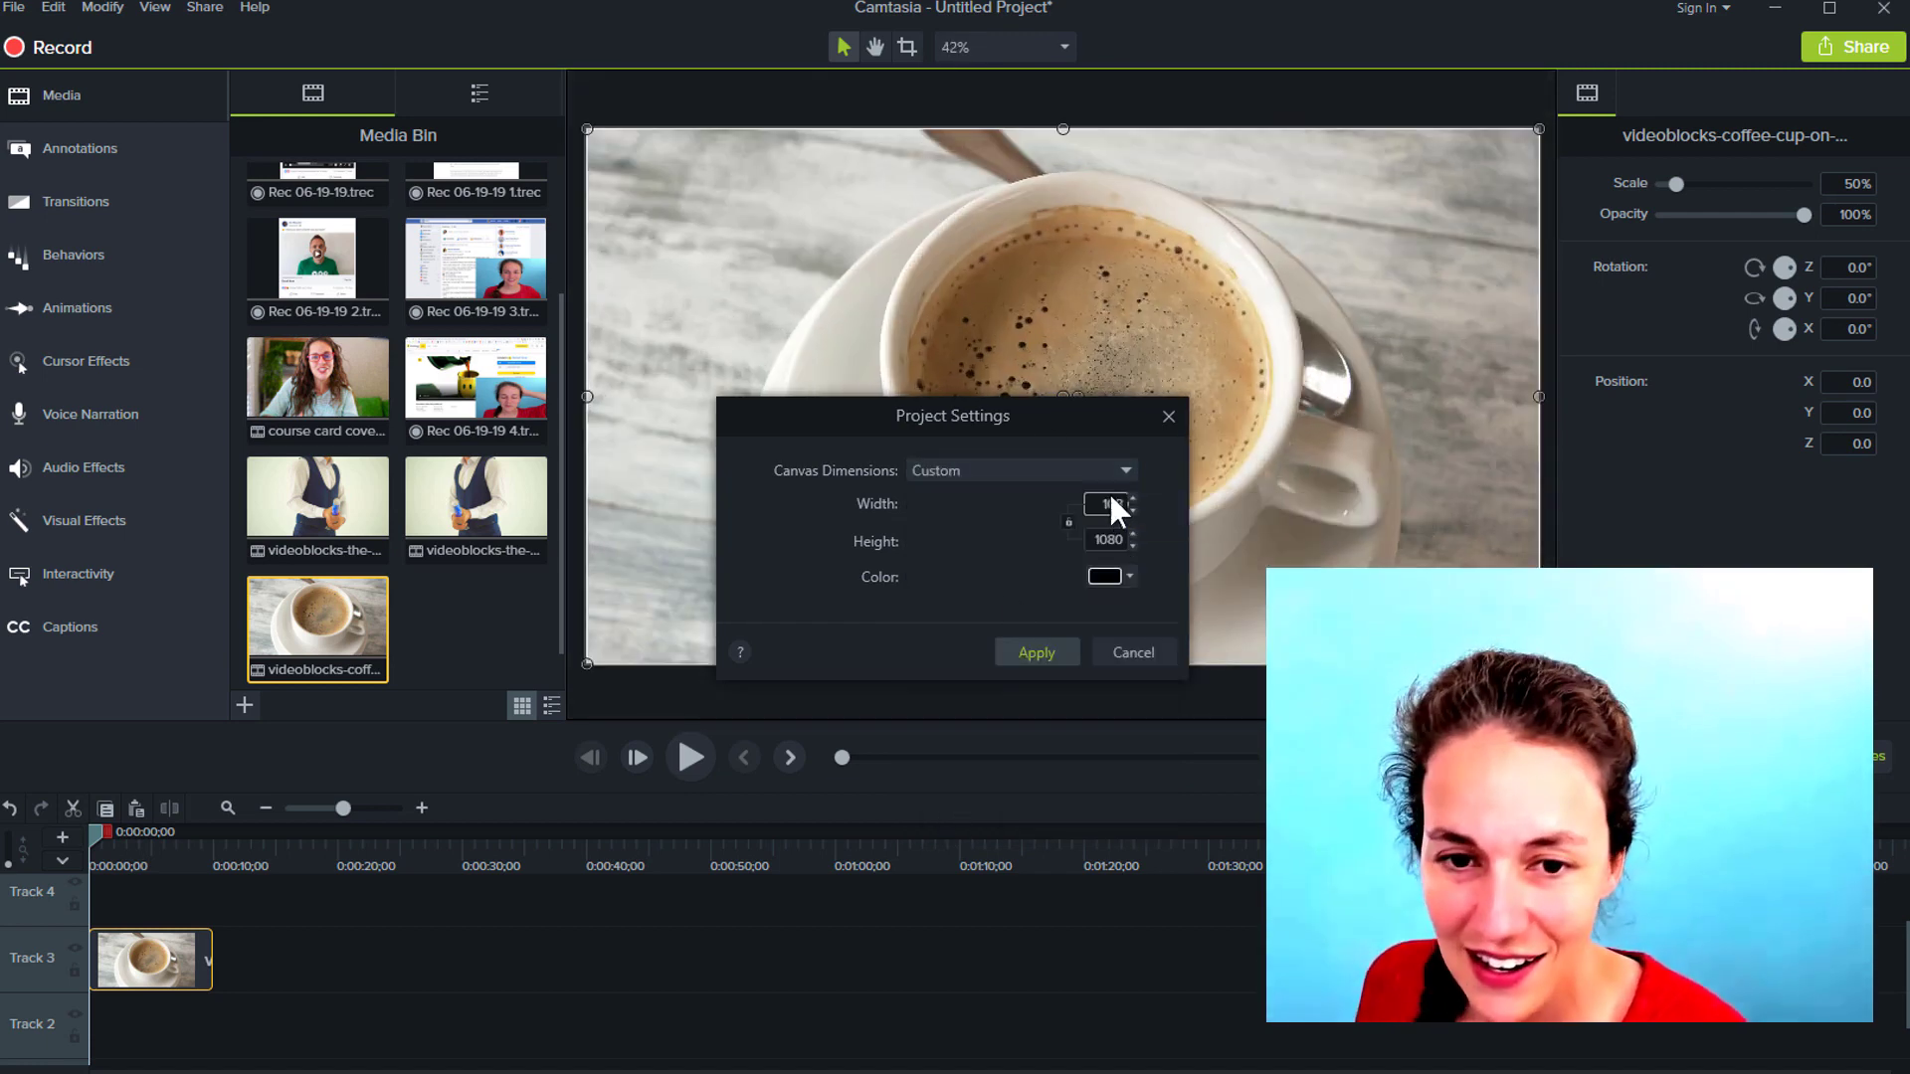
type("8")
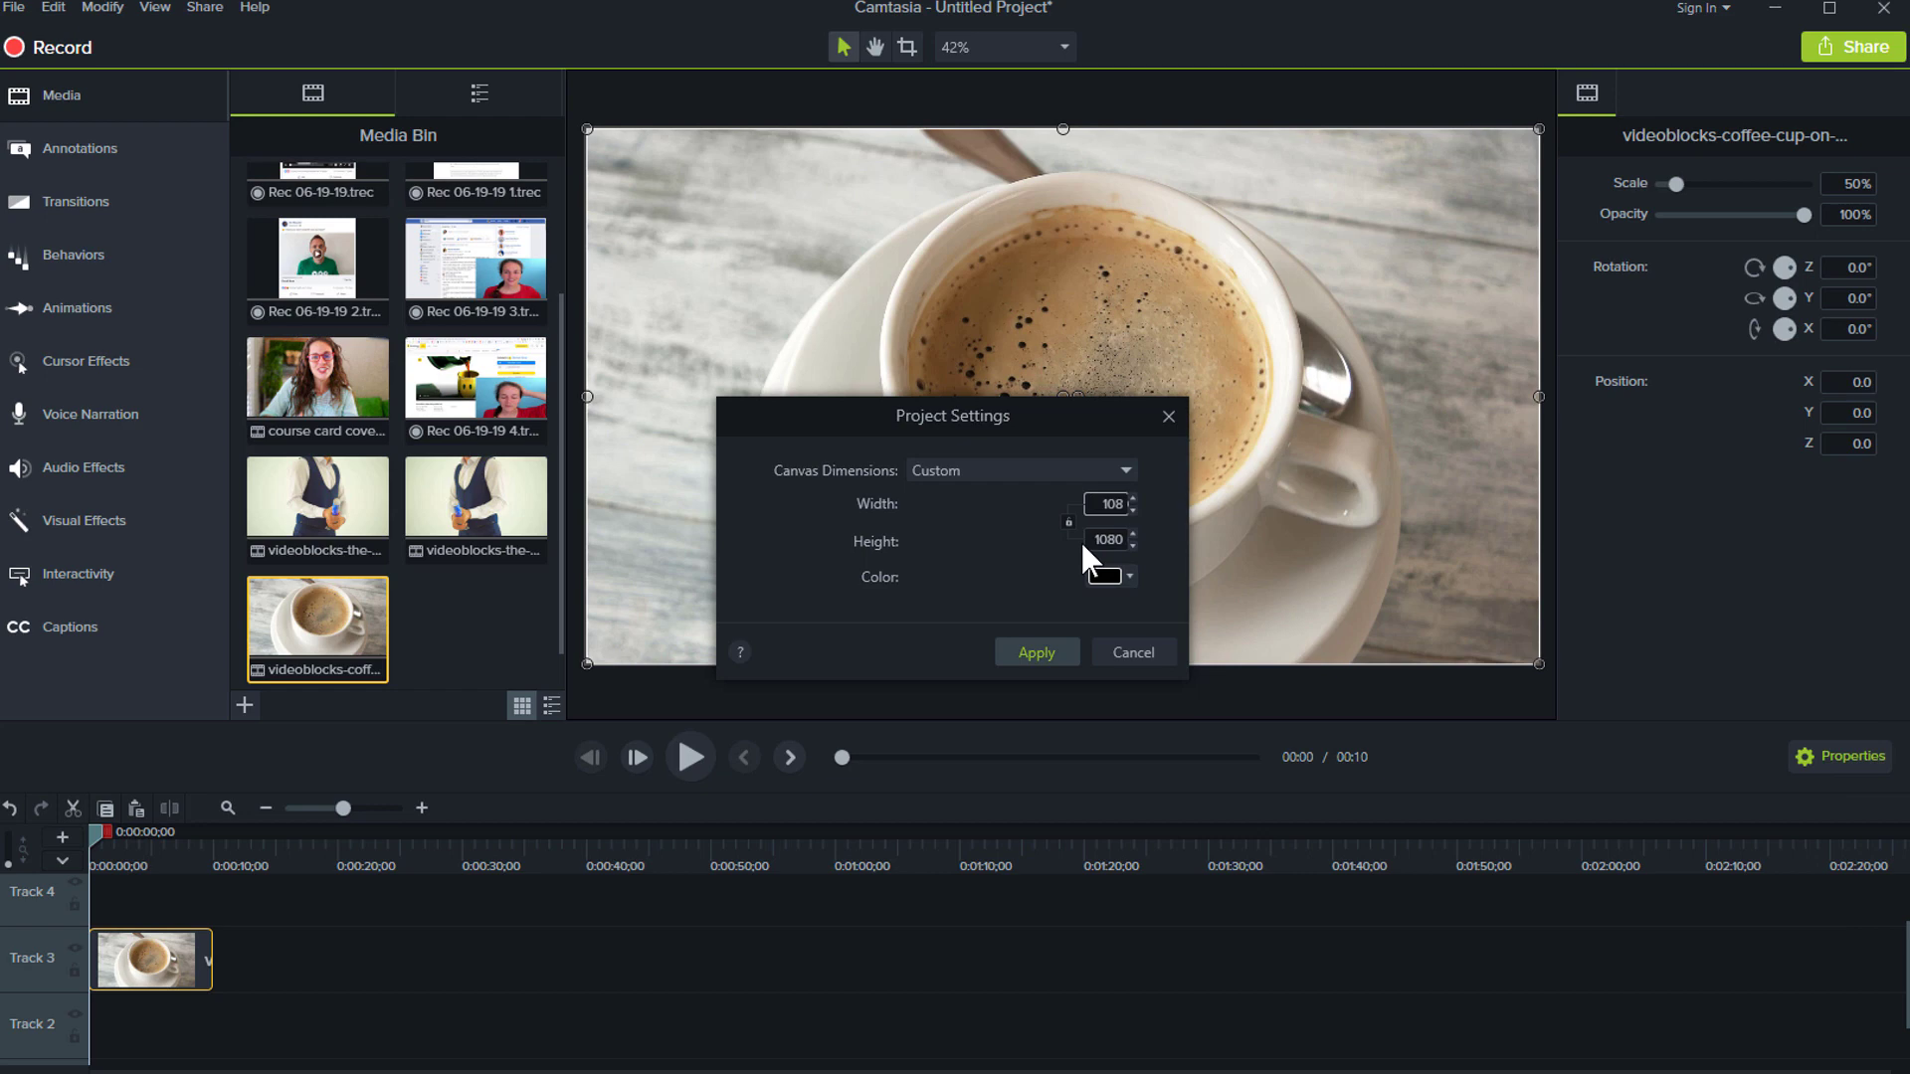
type("0")
left_click(1054, 654)
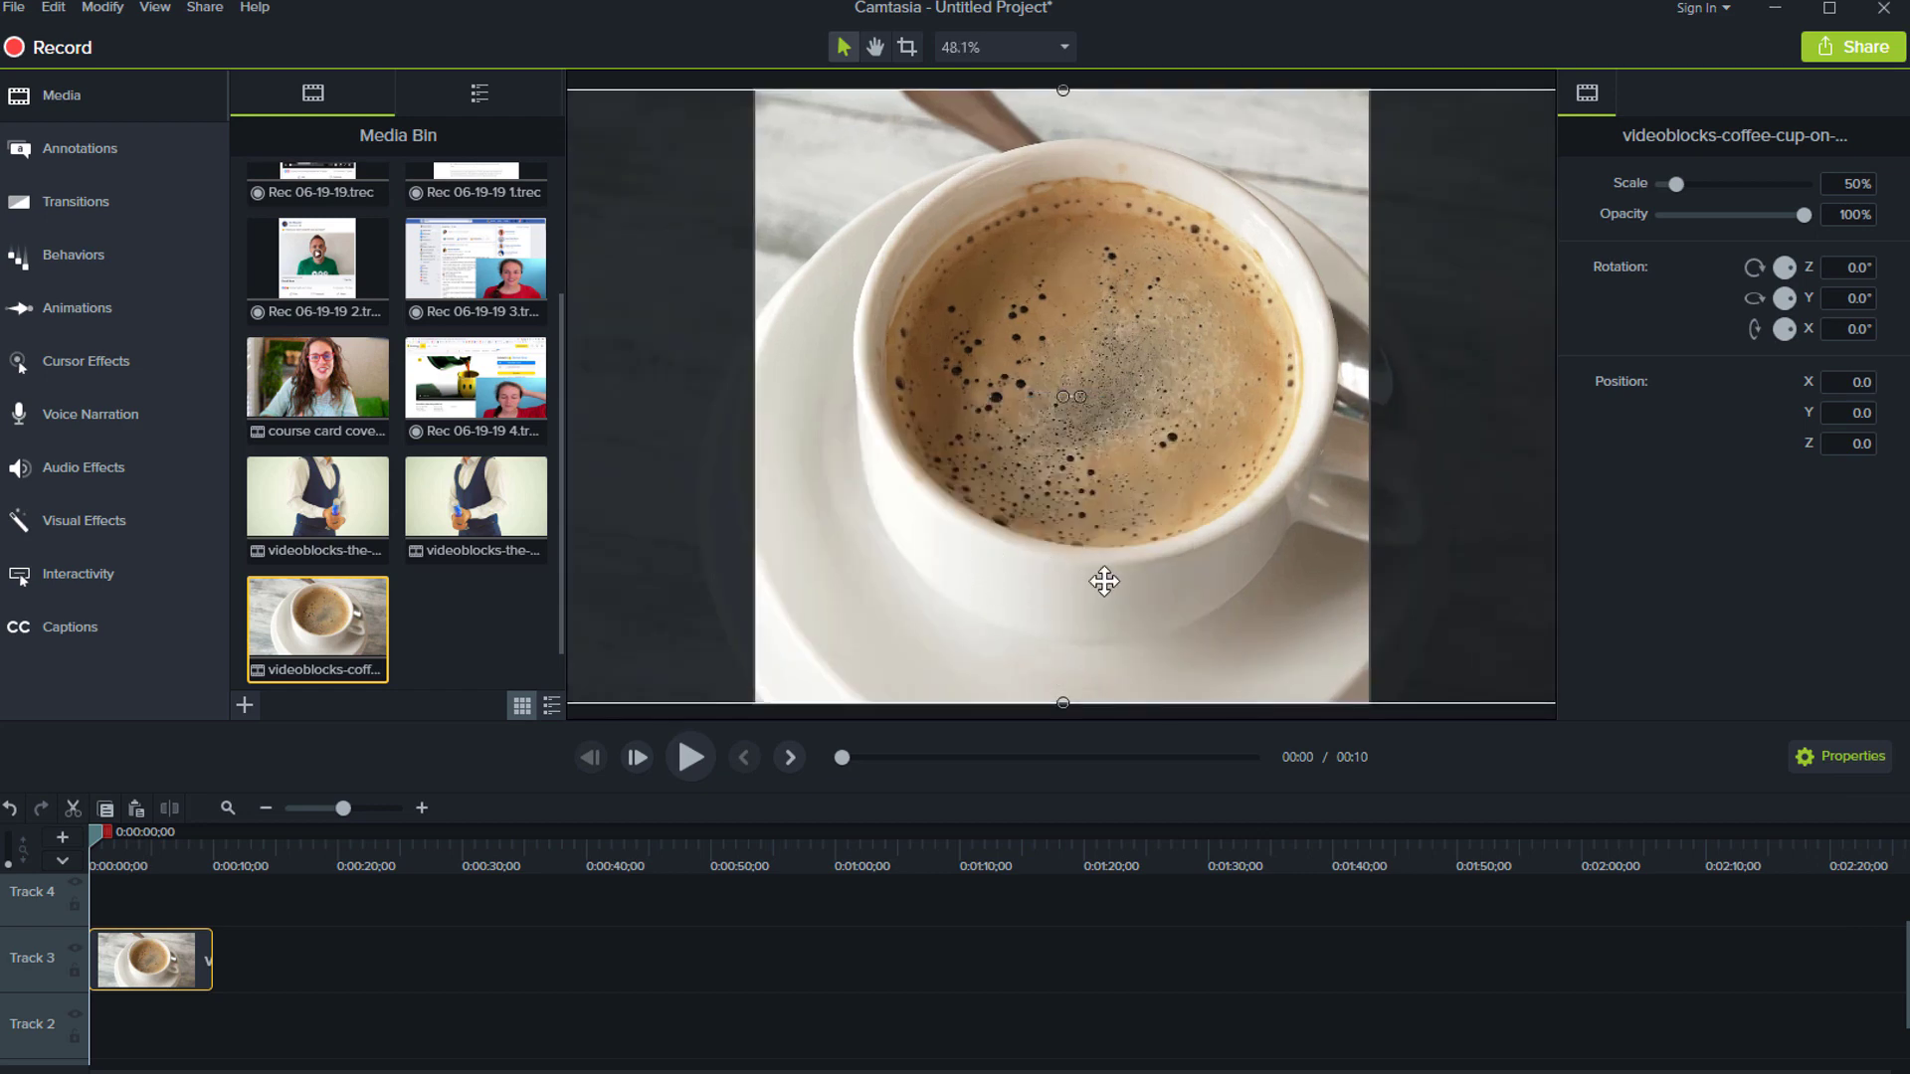
left_click_drag(1104, 581, 1048, 584)
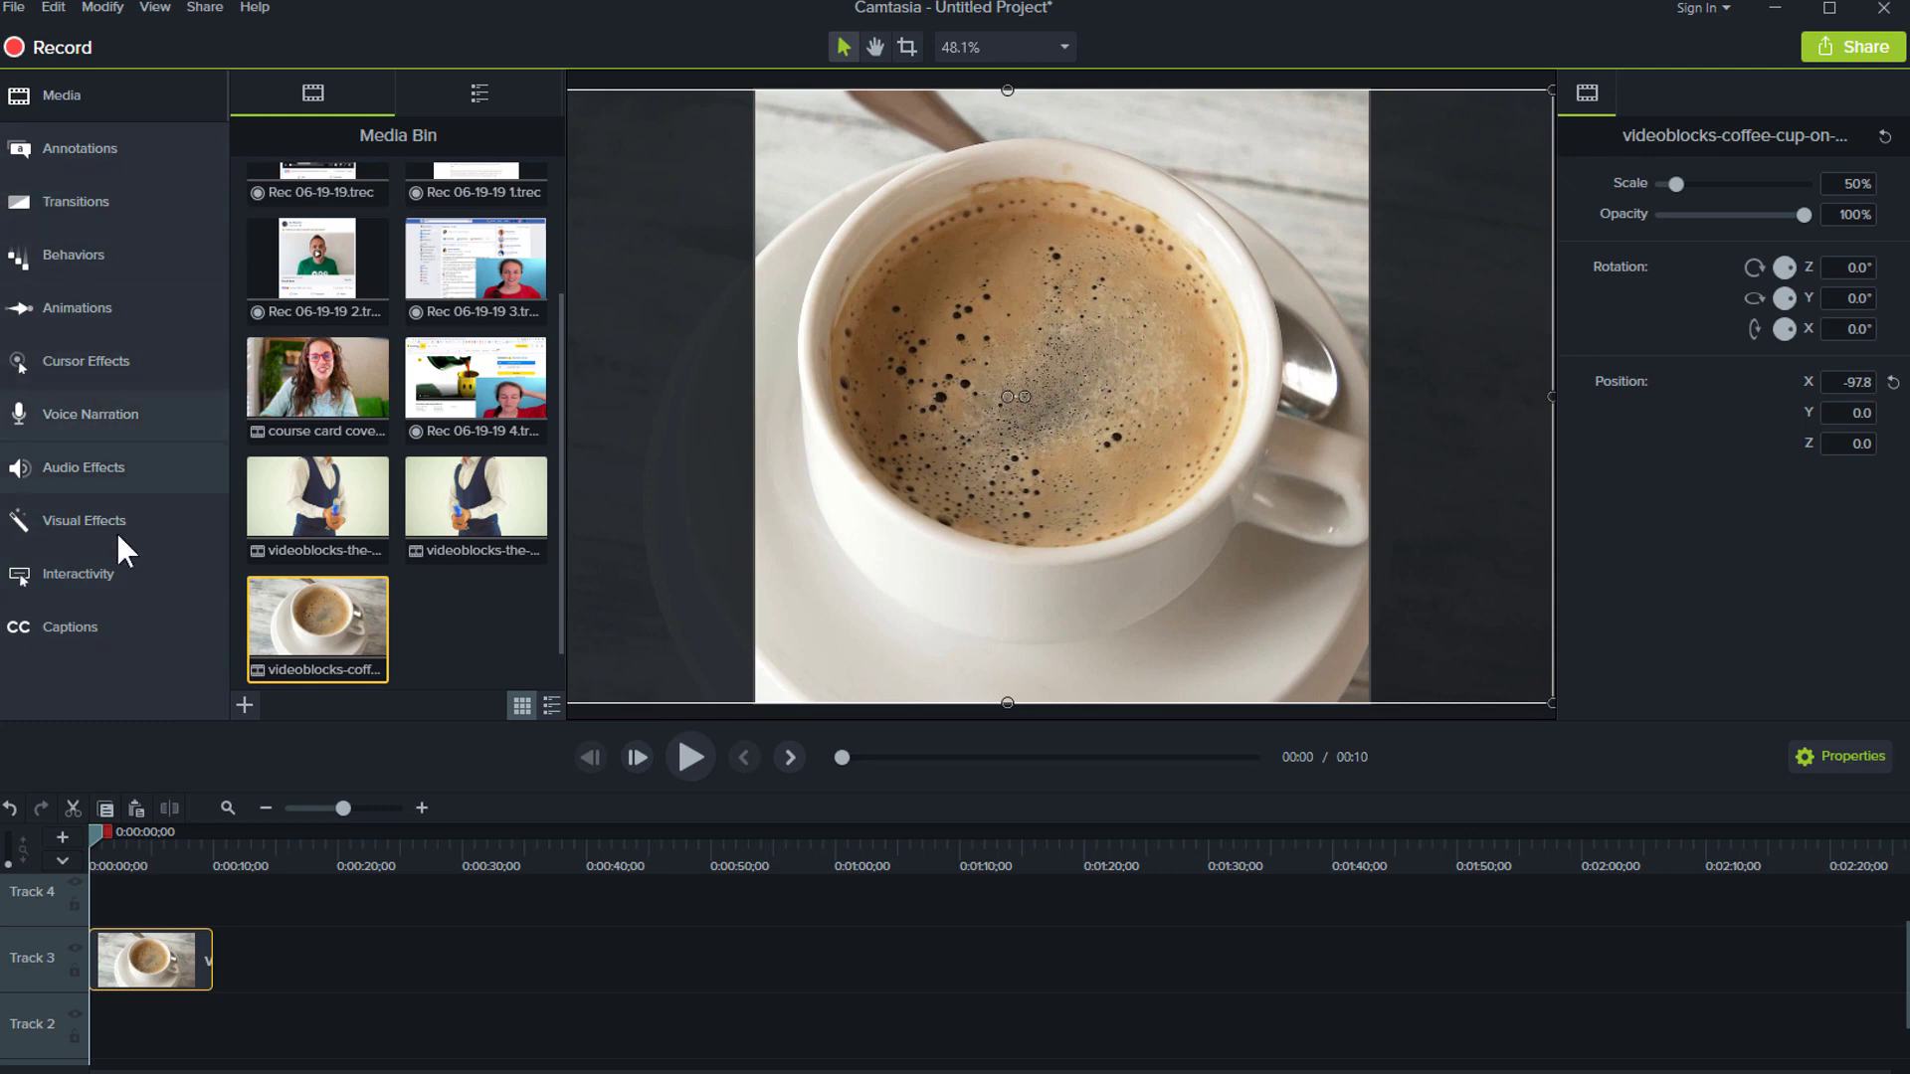
Give the coffee clip a Color Adjustment of brightness -4, contrast 103, saturation 10, and preview it.
left_click(87, 519)
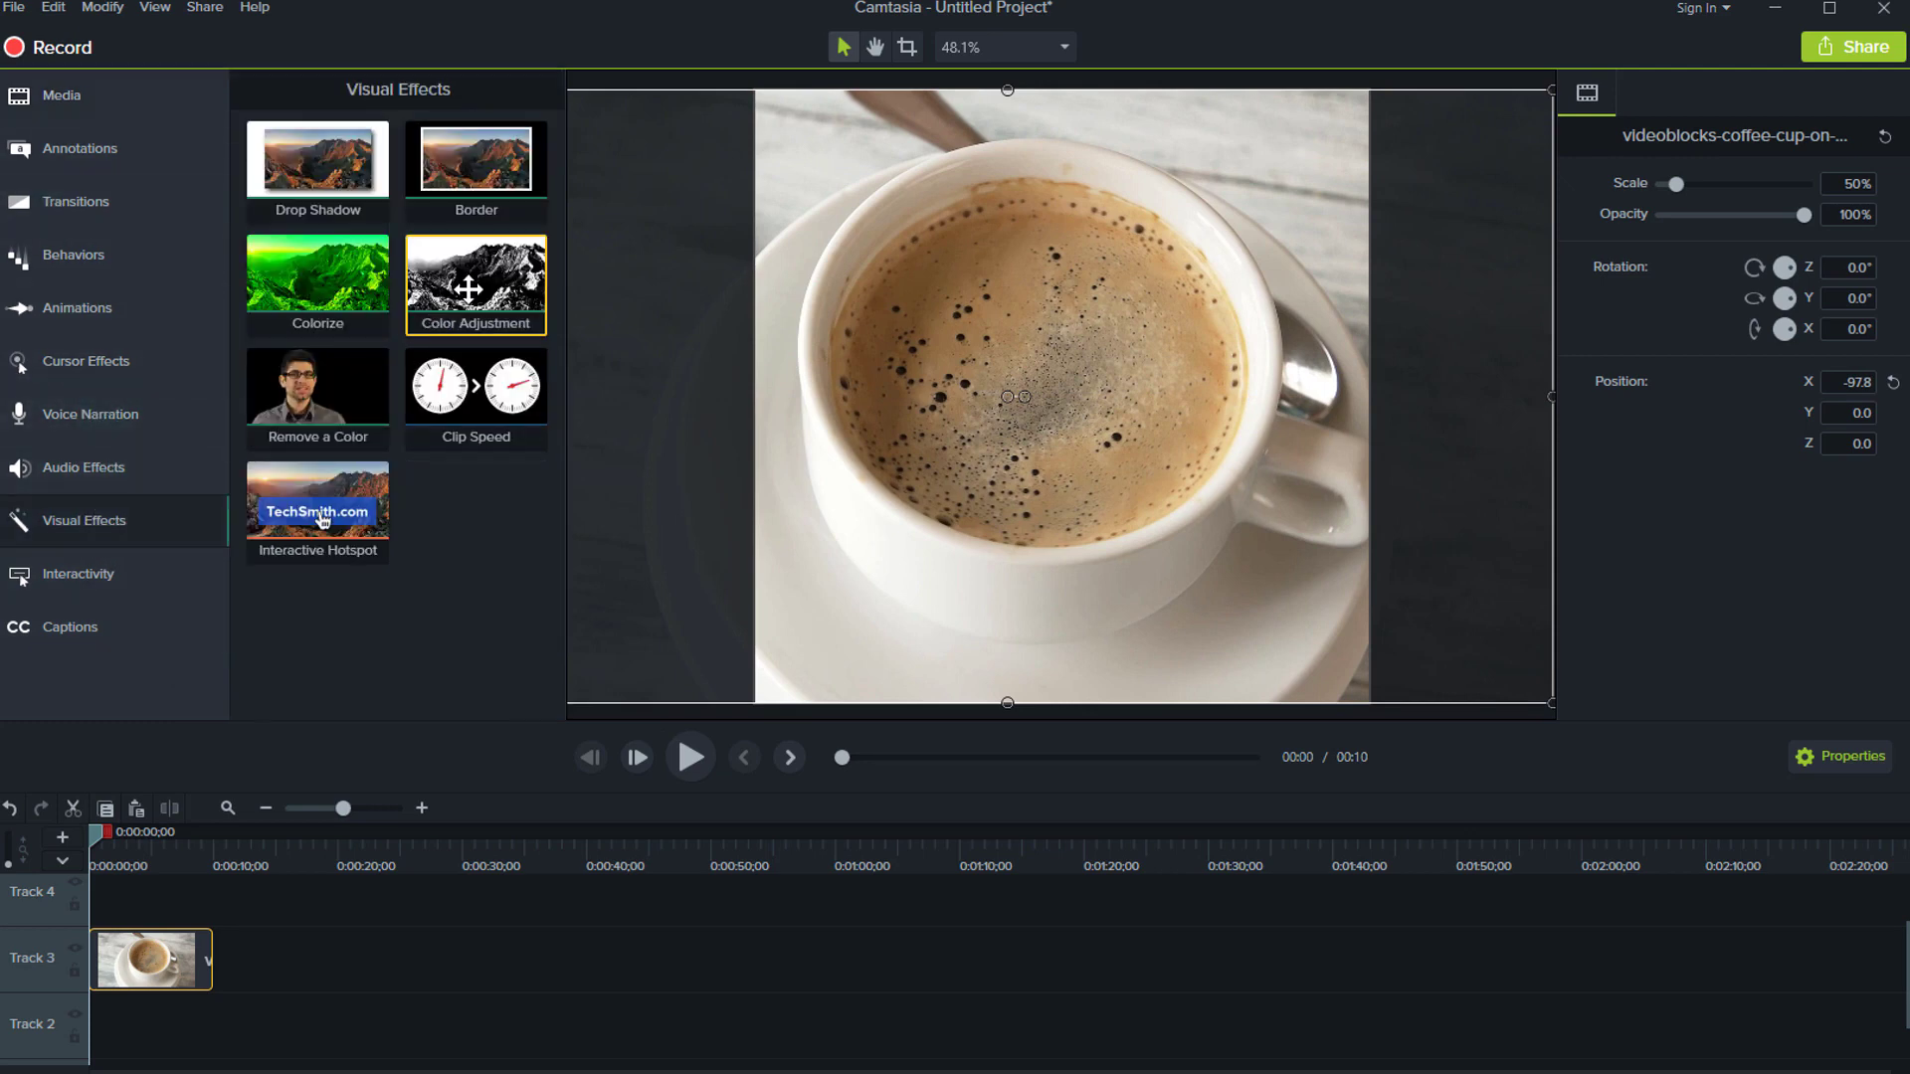
left_click_drag(467, 290, 159, 955)
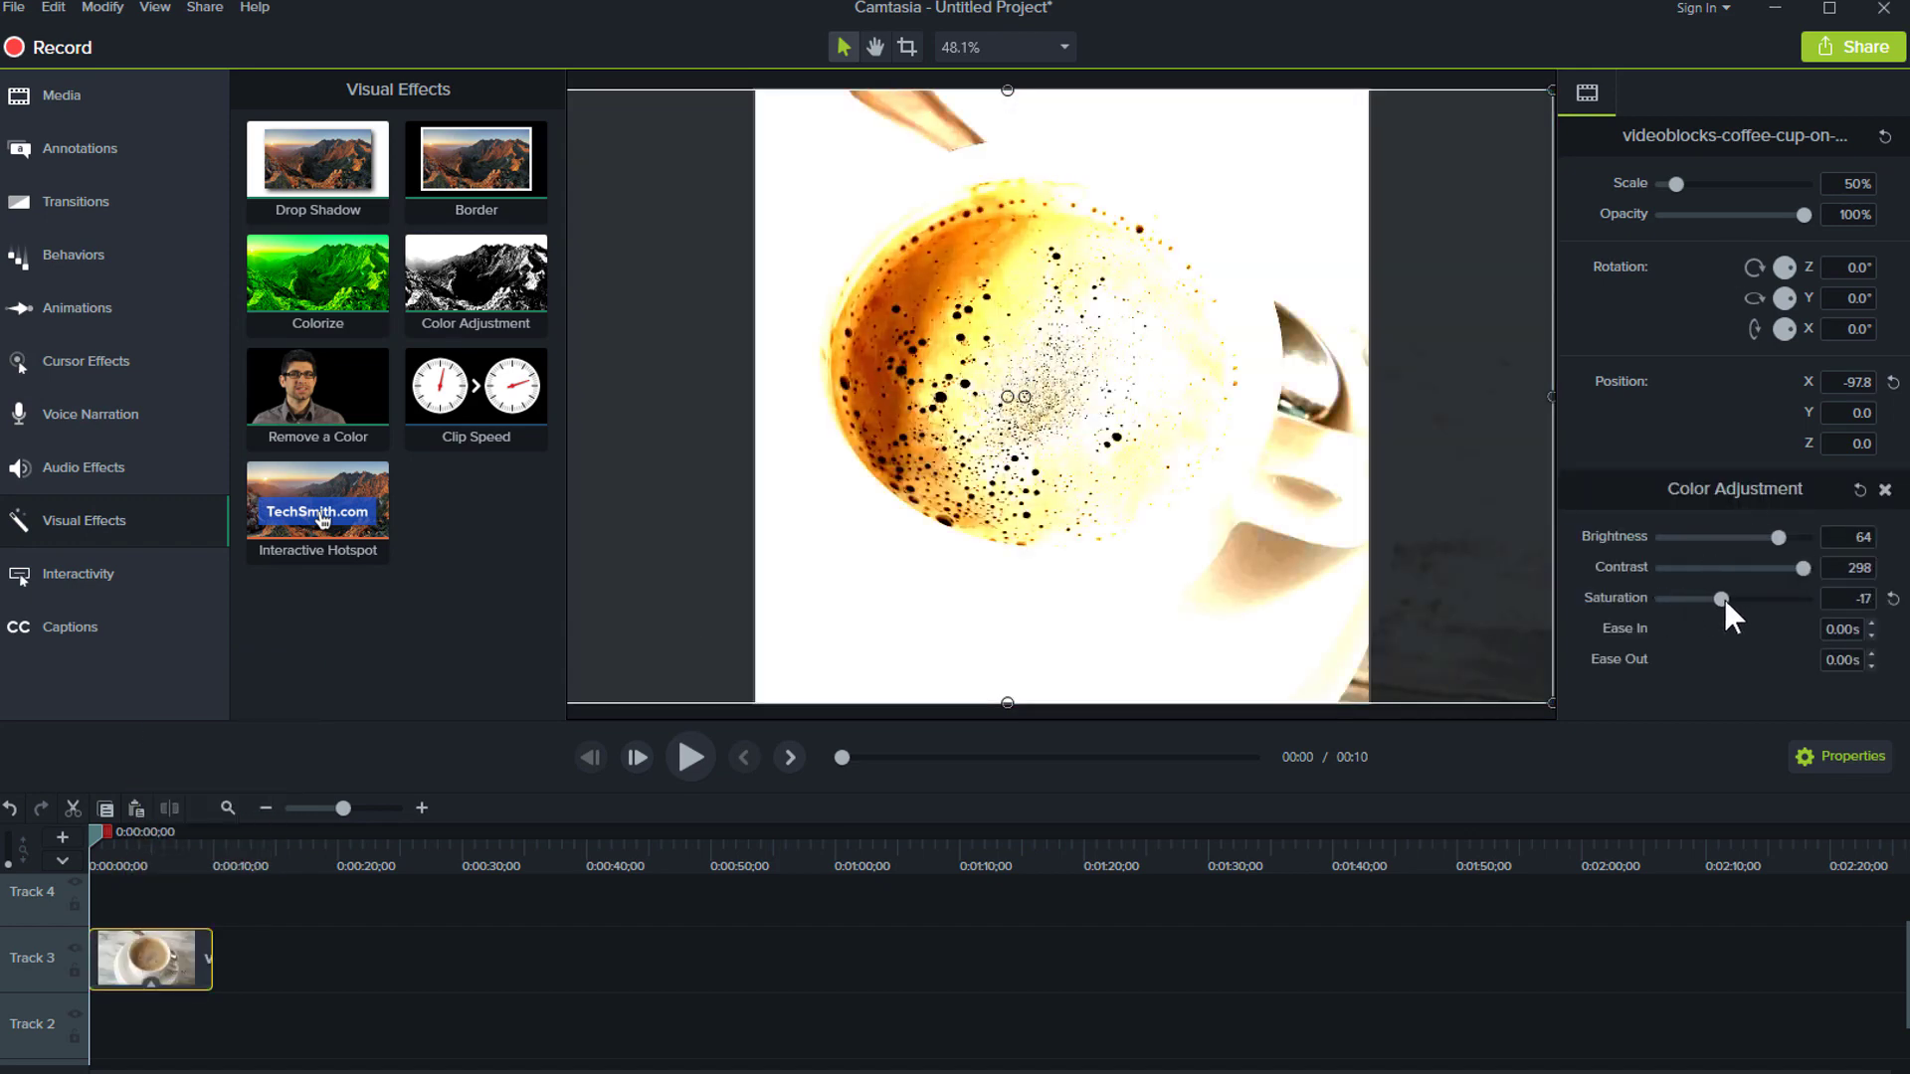
left_click_drag(1722, 598, 1731, 537)
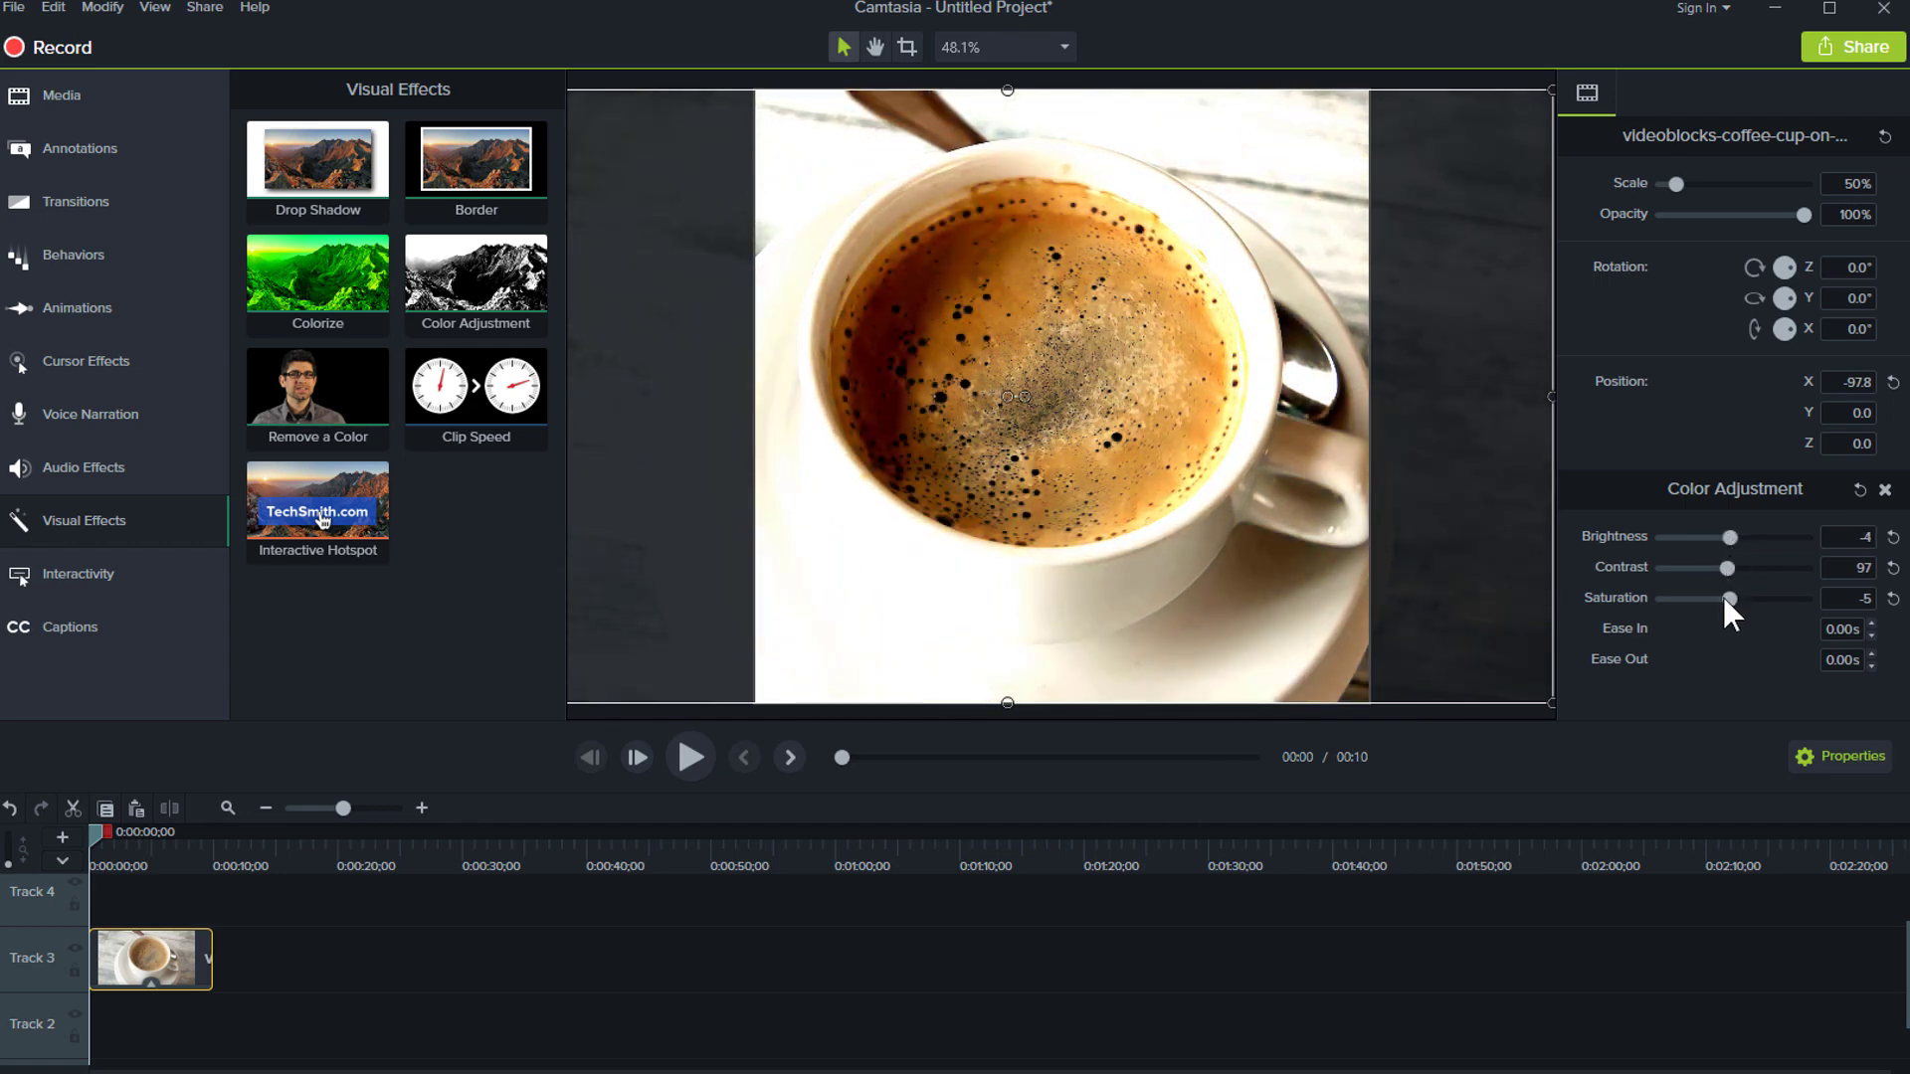
left_click_drag(1732, 576, 1728, 569)
left_click(690, 757)
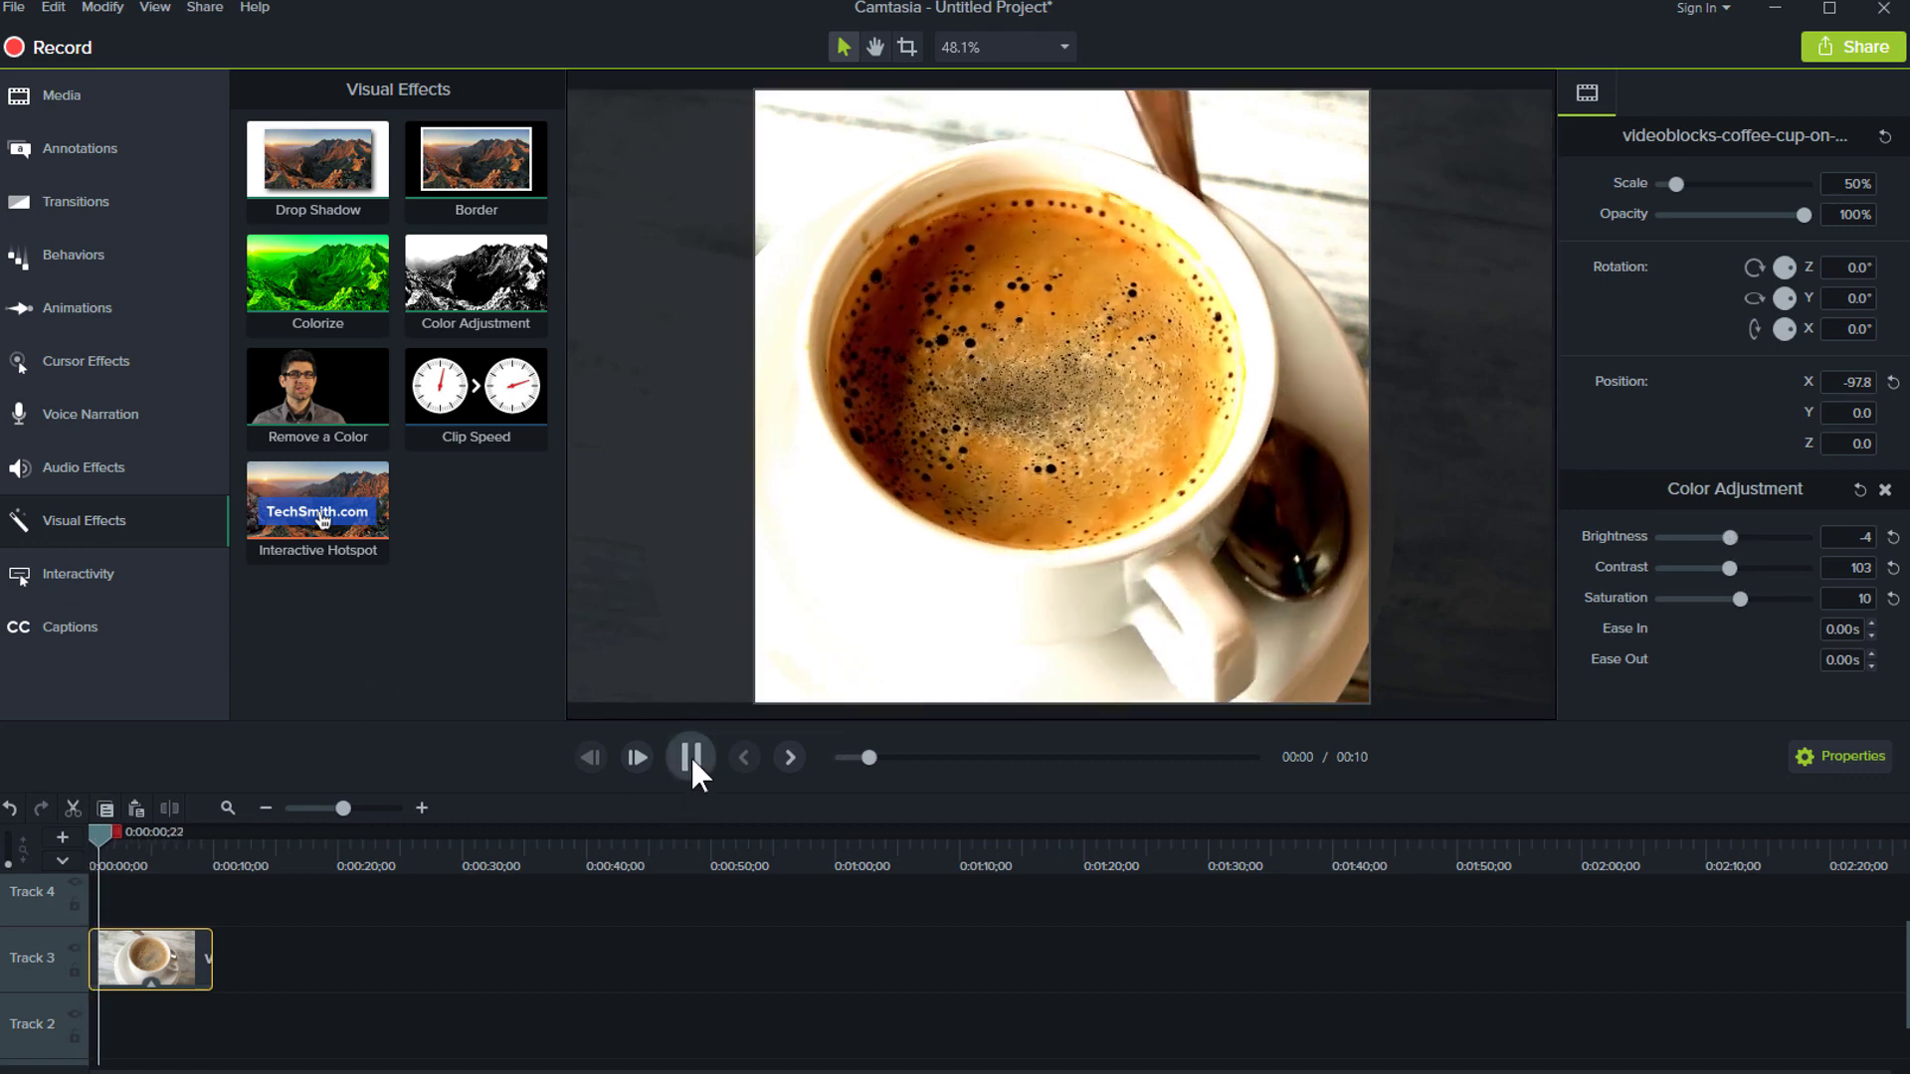
left_click_drag(104, 833, 64, 838)
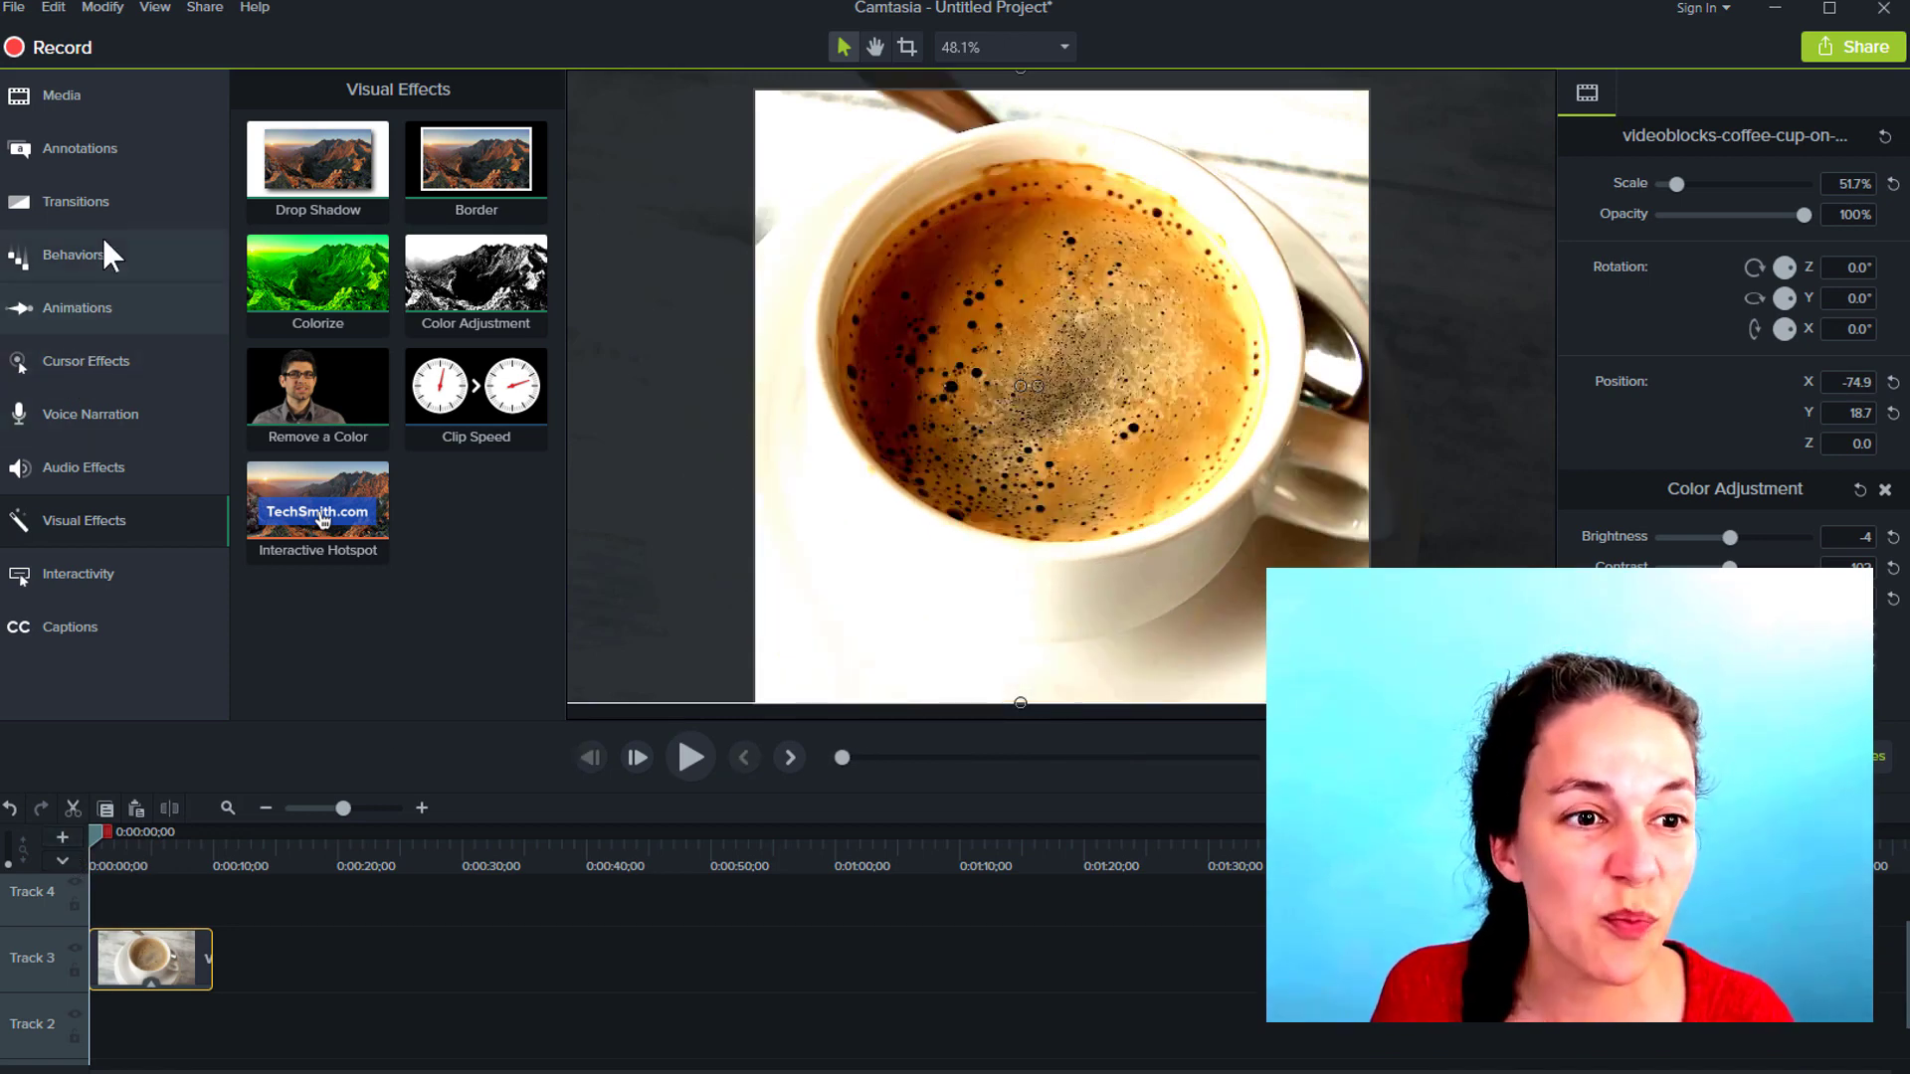
Add a plain text callout reading 'HAVE A CUP ON'.
left_click(40, 151)
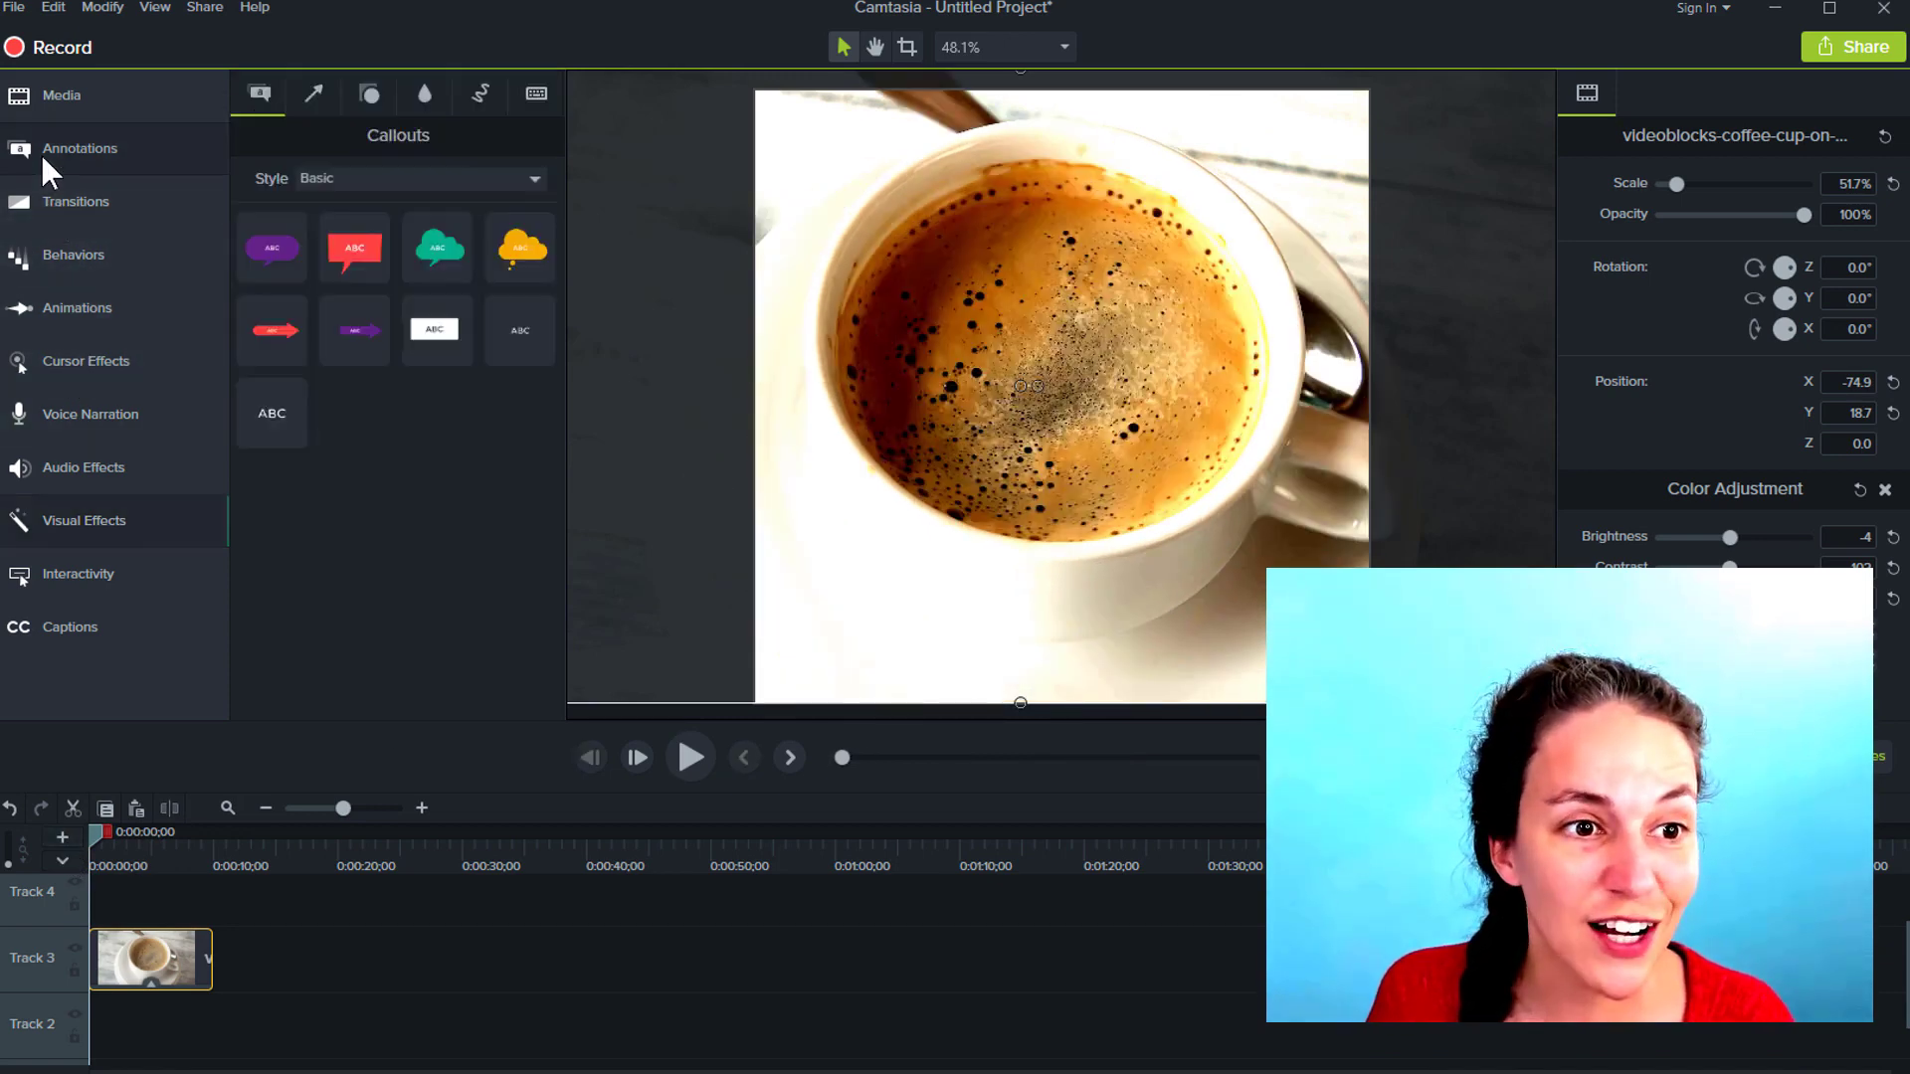
left_click(40, 151)
left_click(42, 154)
double_click(271, 405)
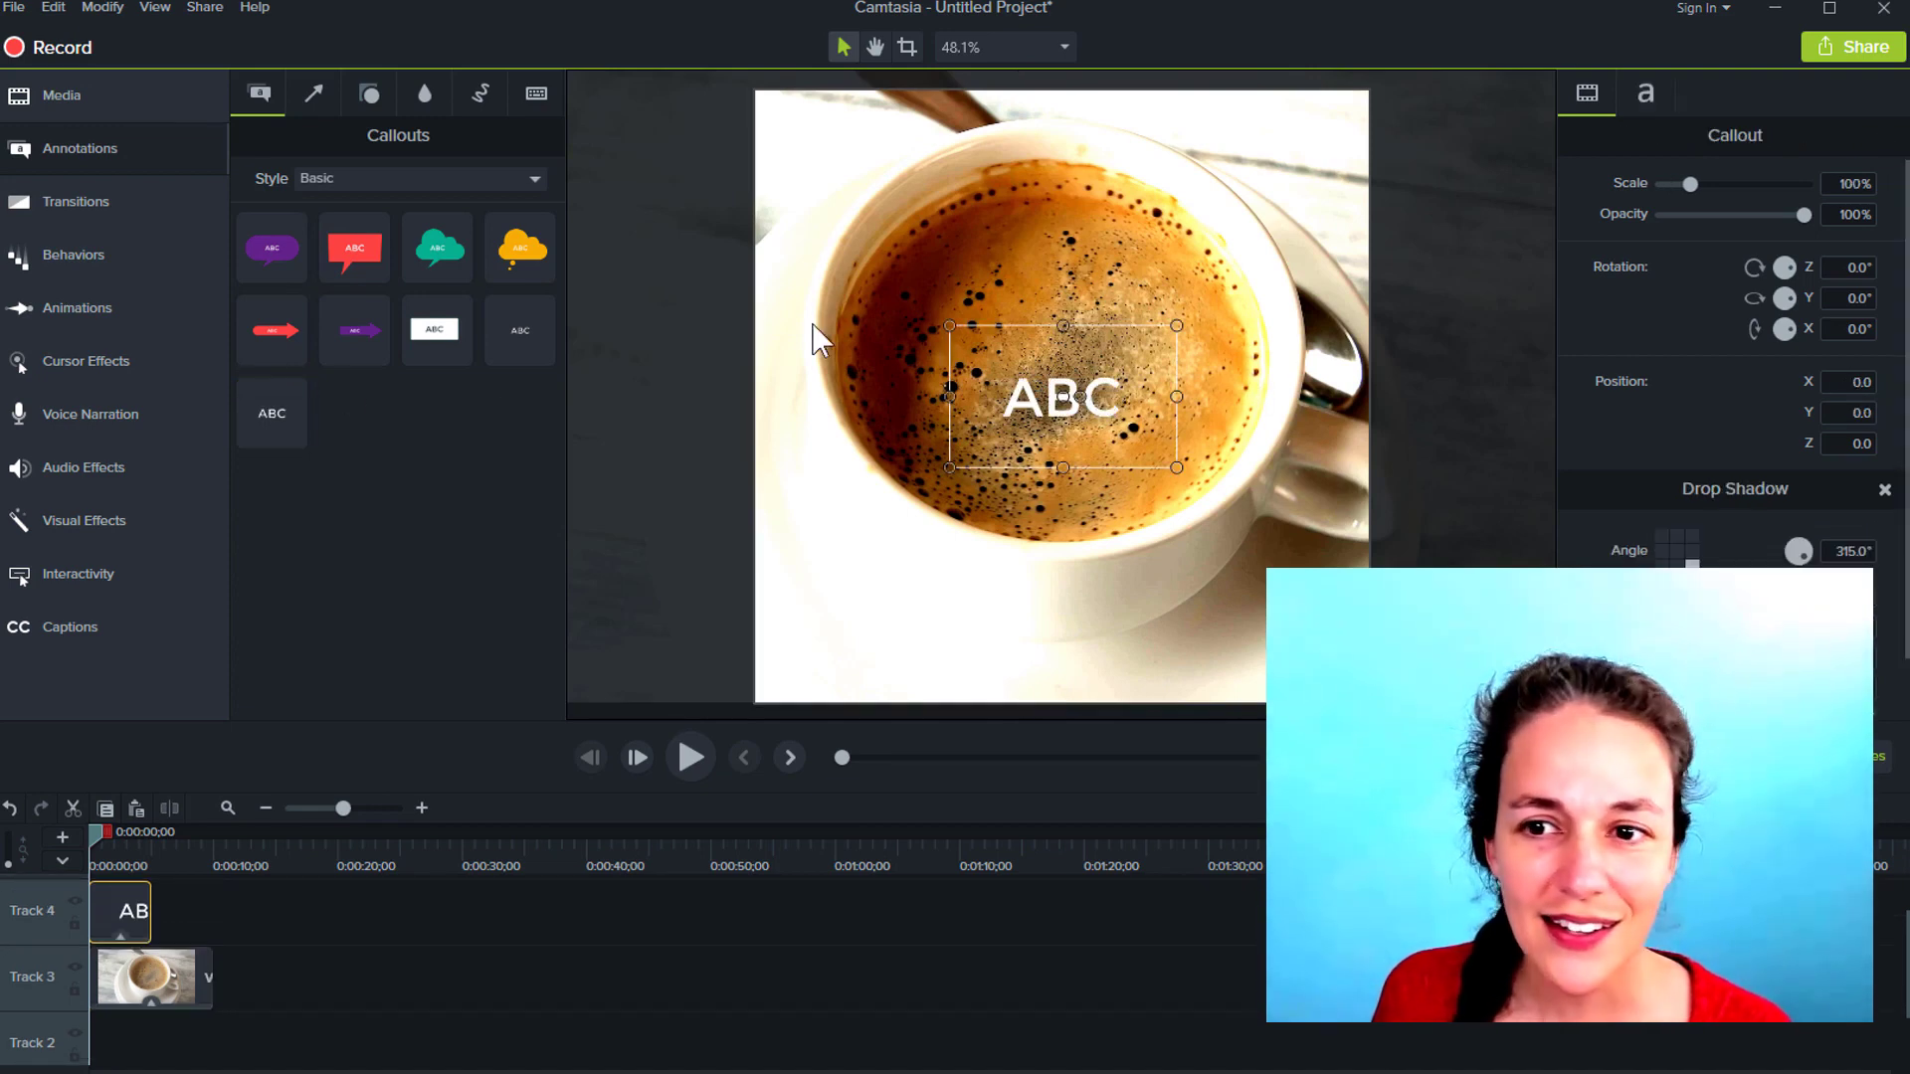
double_click(1104, 425)
type("H")
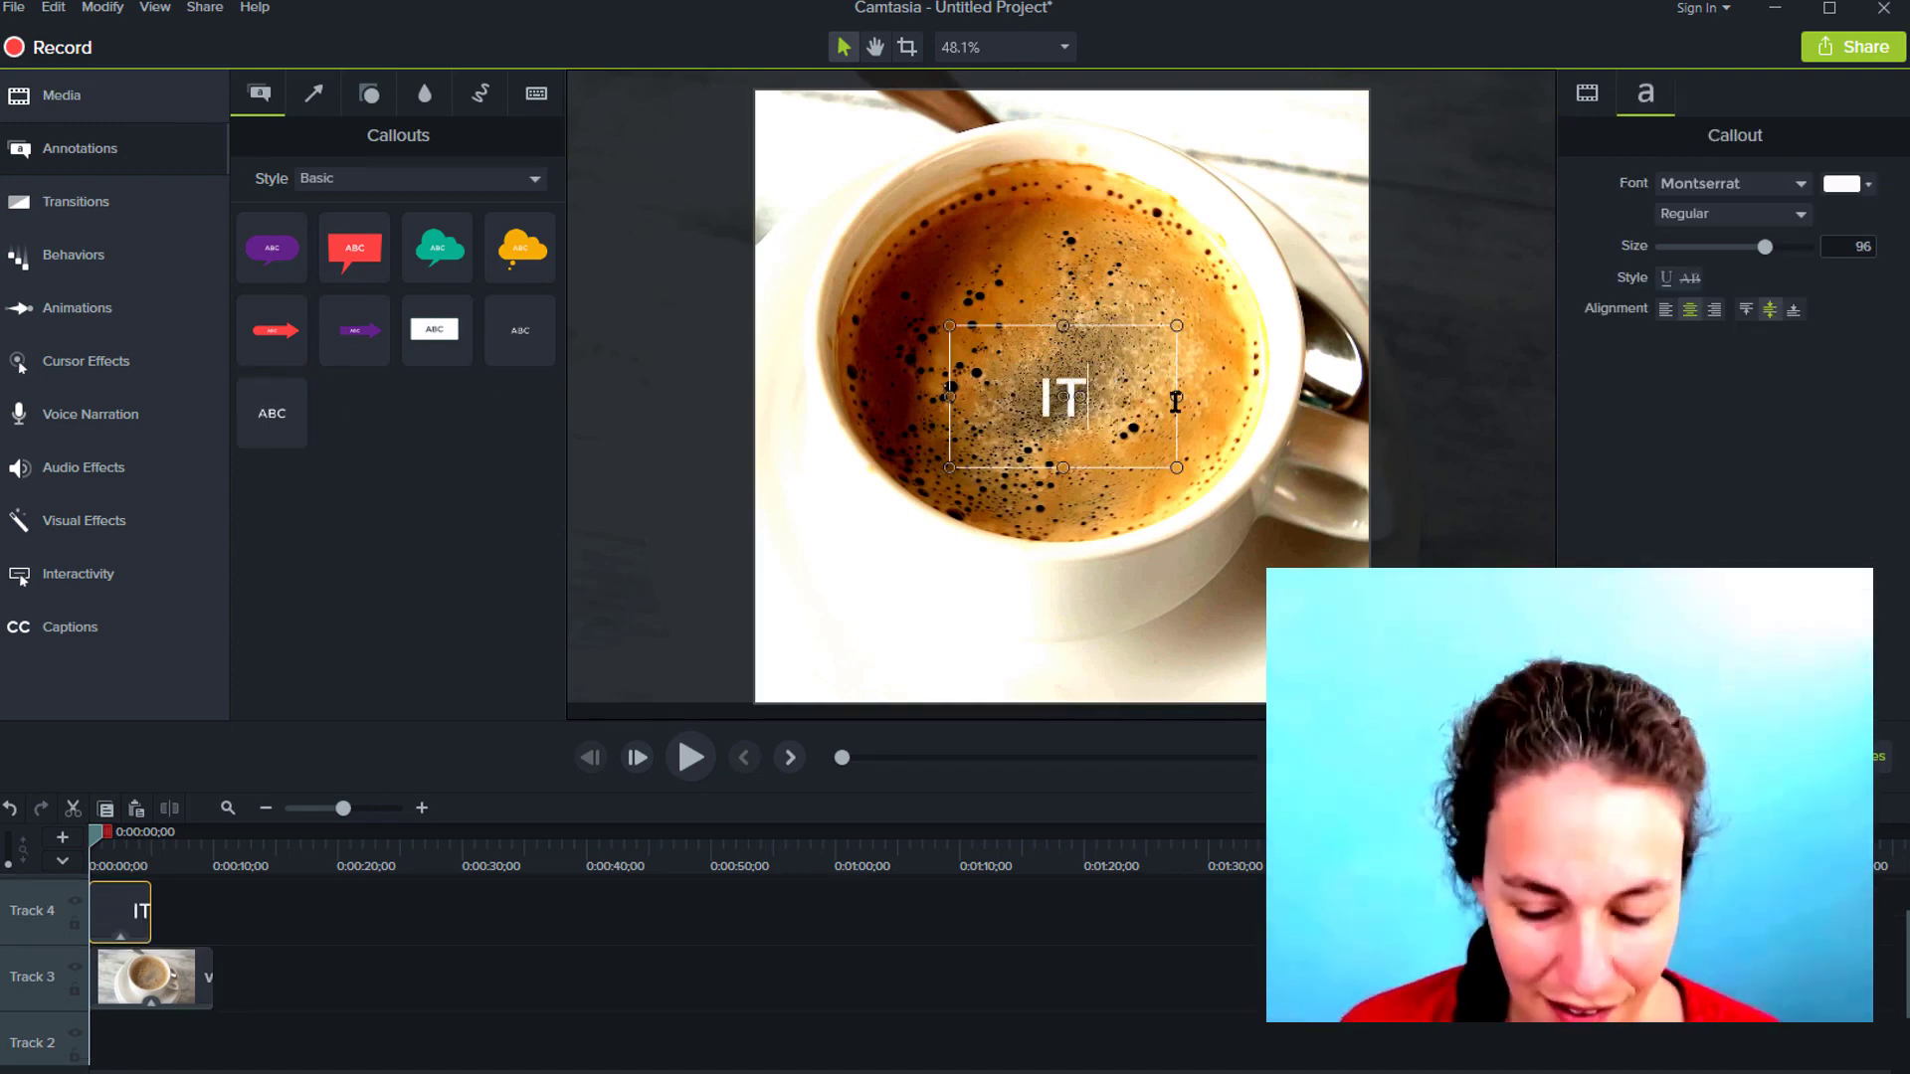
key("BackSpace")
type("HAVE A CUP ON")
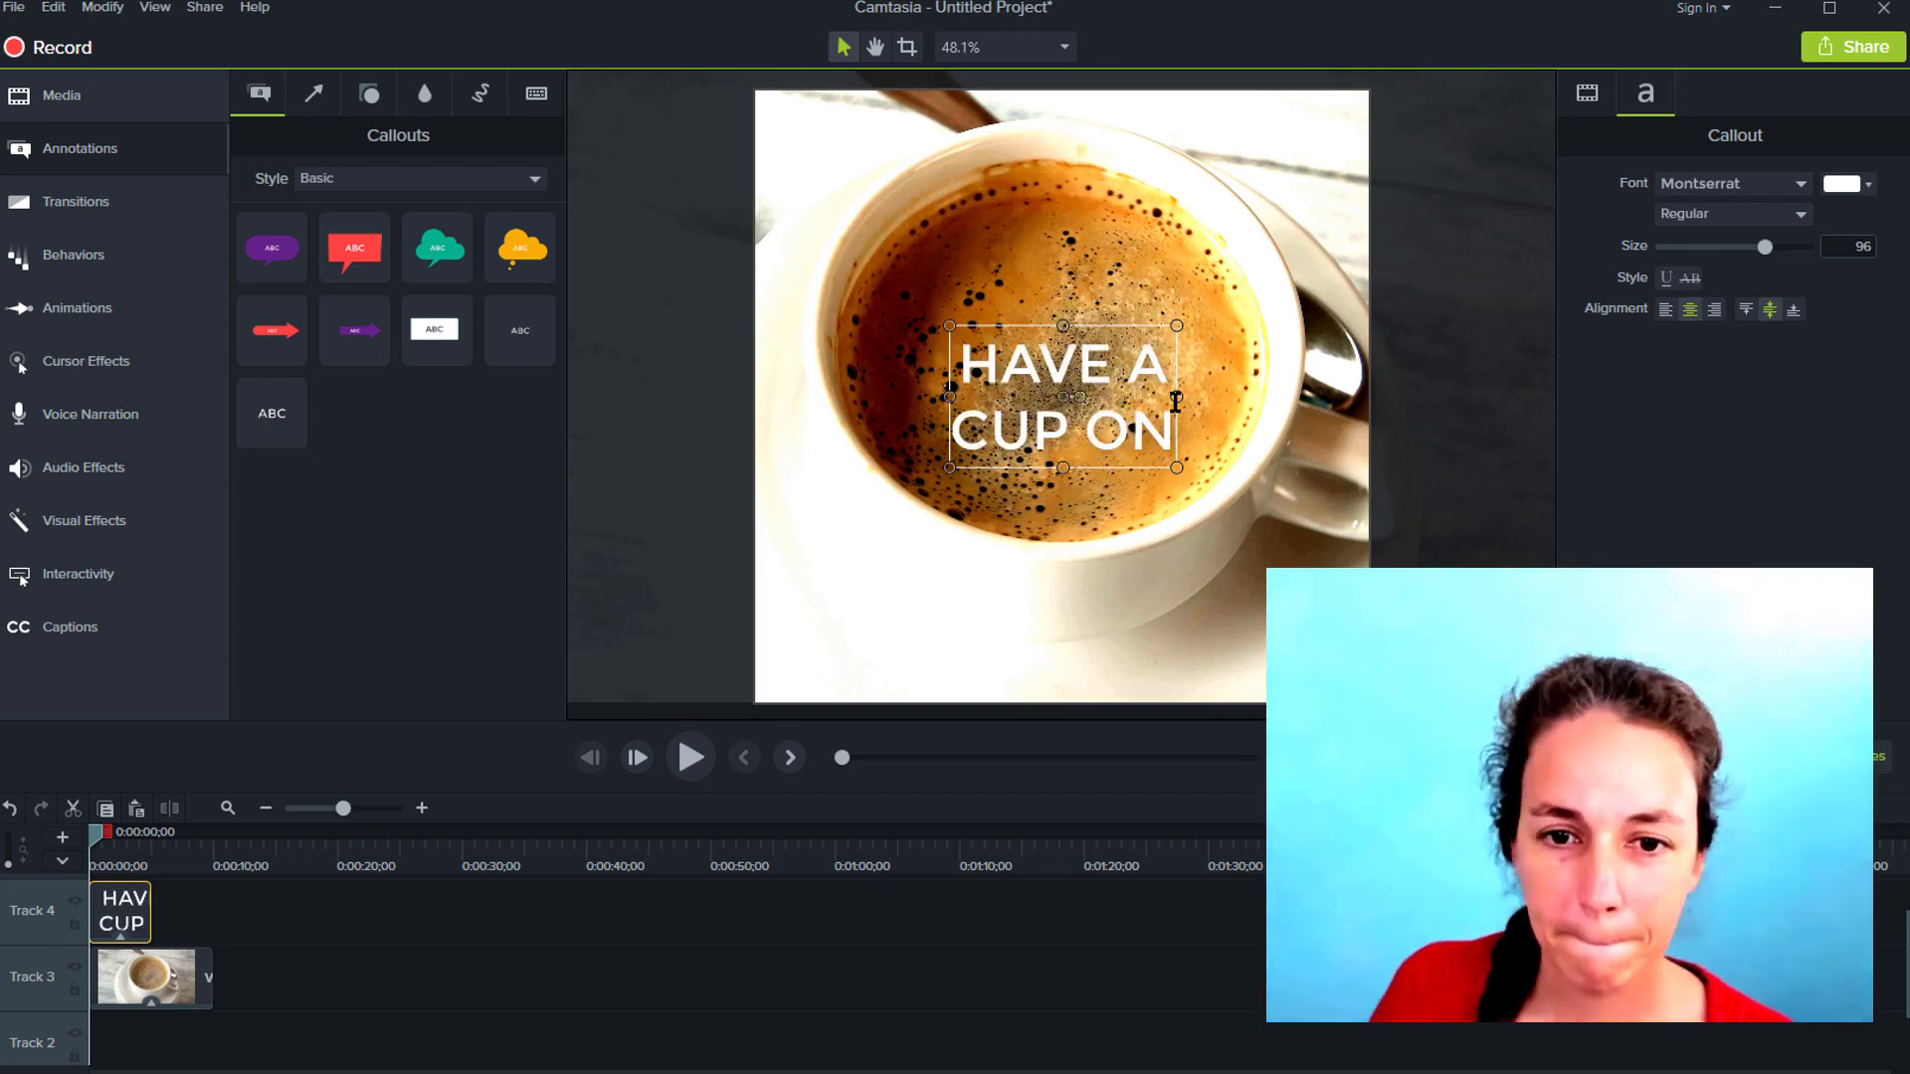
Move the callout up, make its text bold at size 108, and append 'US'.
left_click_drag(1119, 421, 1120, 349)
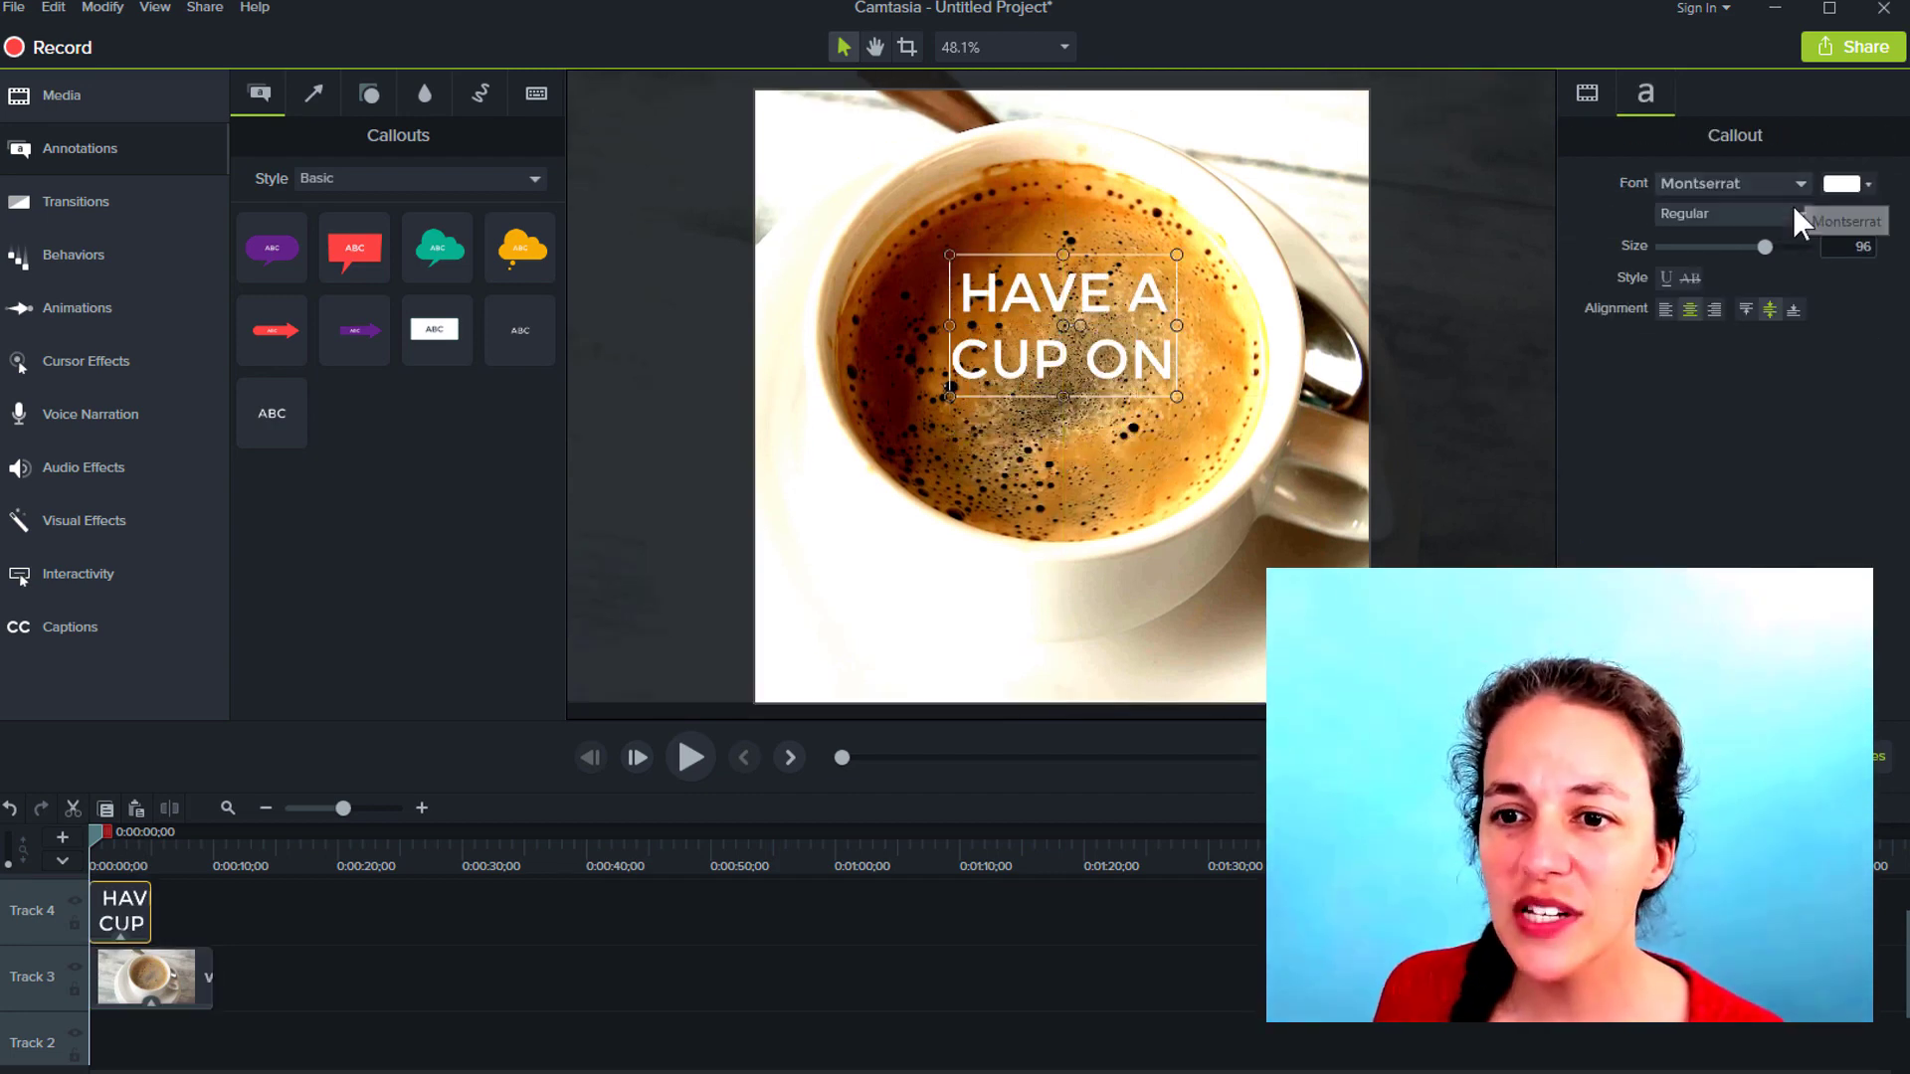
key("ctrl+a")
left_click(1756, 213)
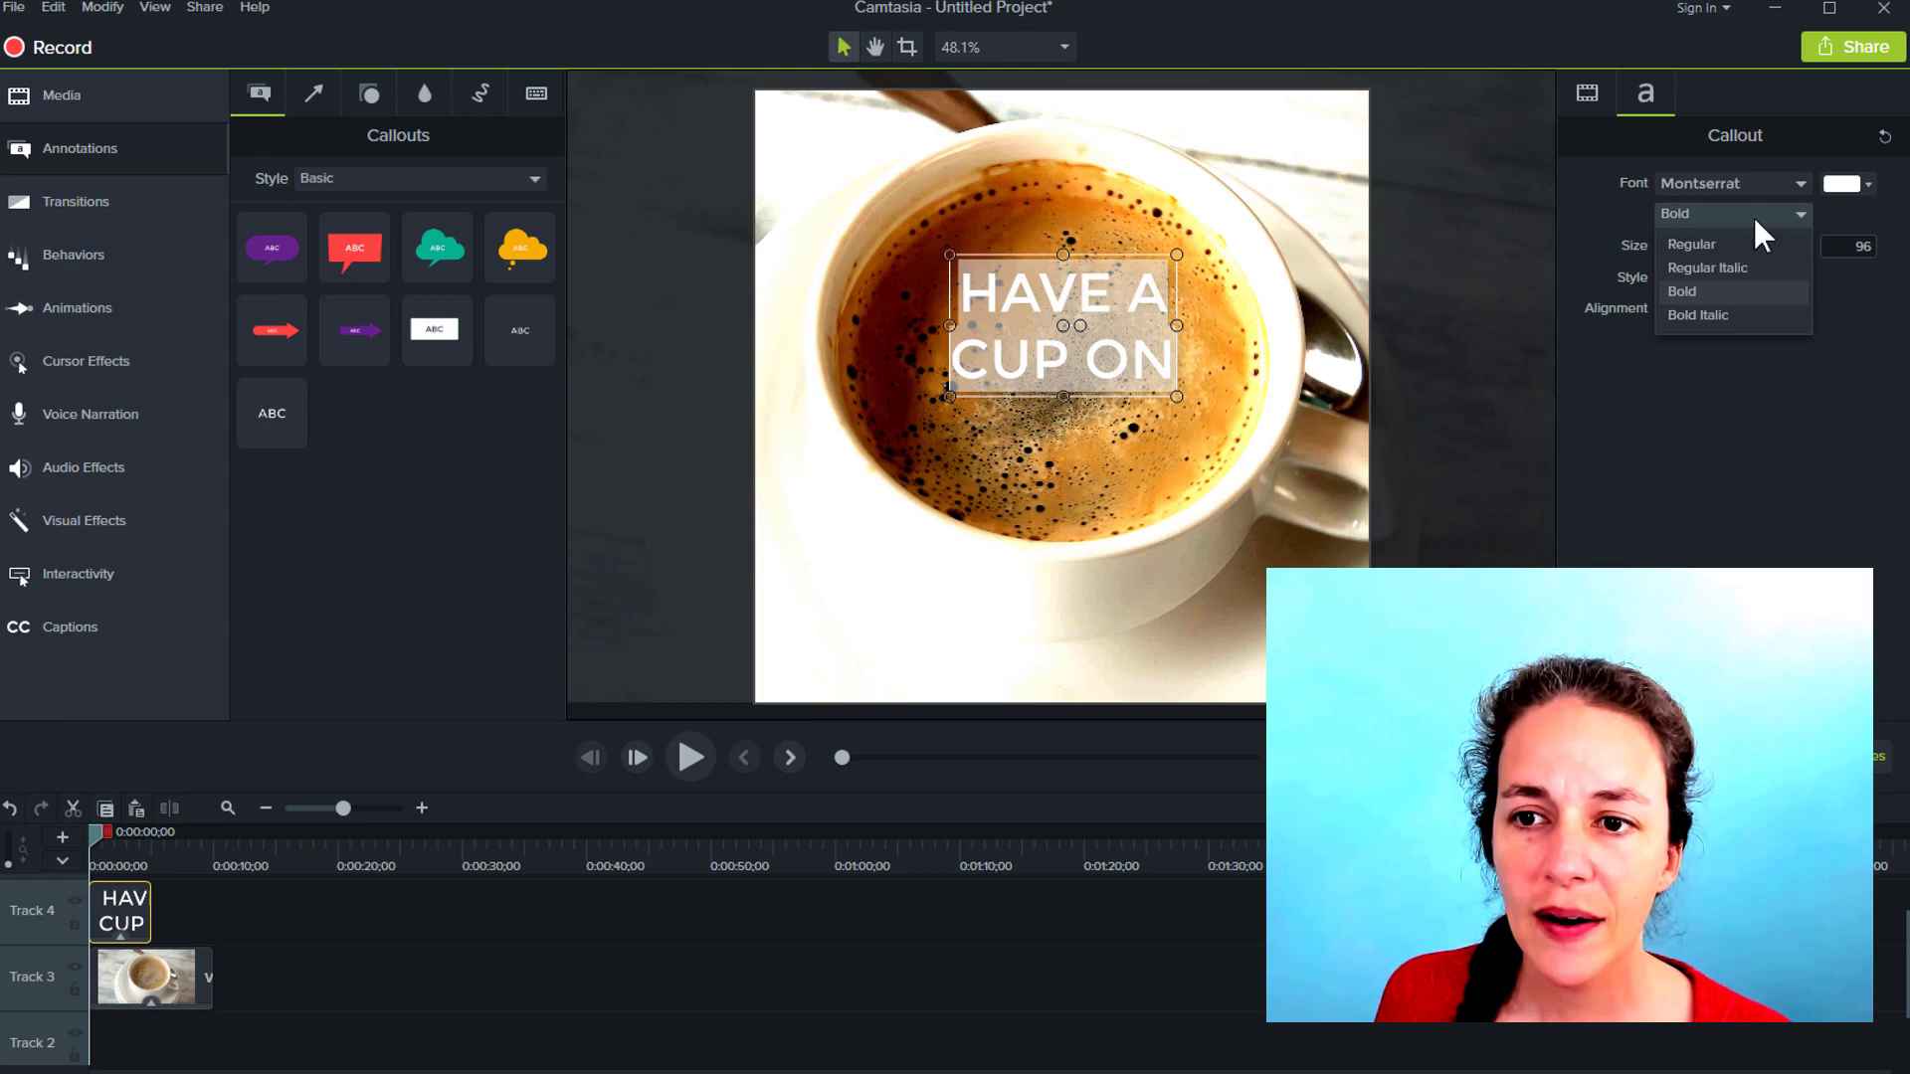
left_click_drag(1765, 247, 1774, 248)
left_click(1071, 427)
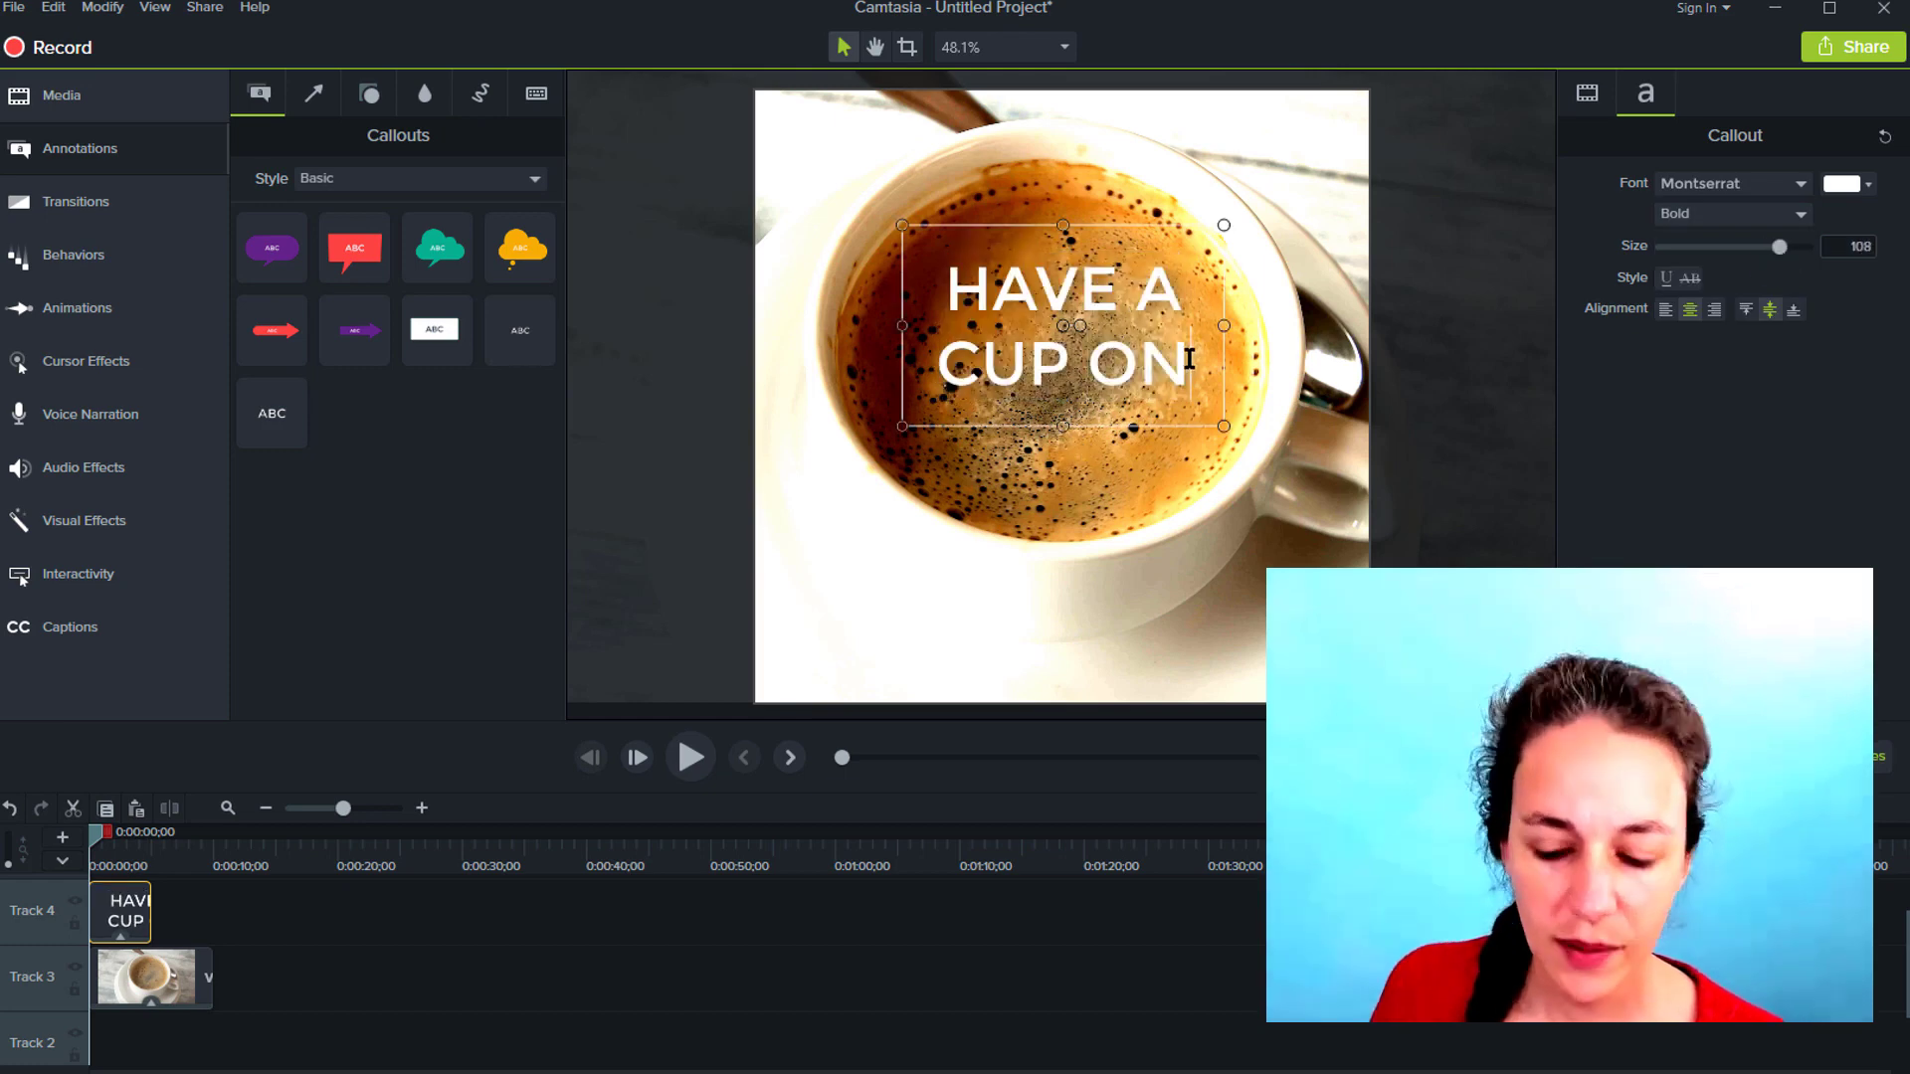
type("US")
double_click(1044, 398)
scroll(1866, 255, "up", 10)
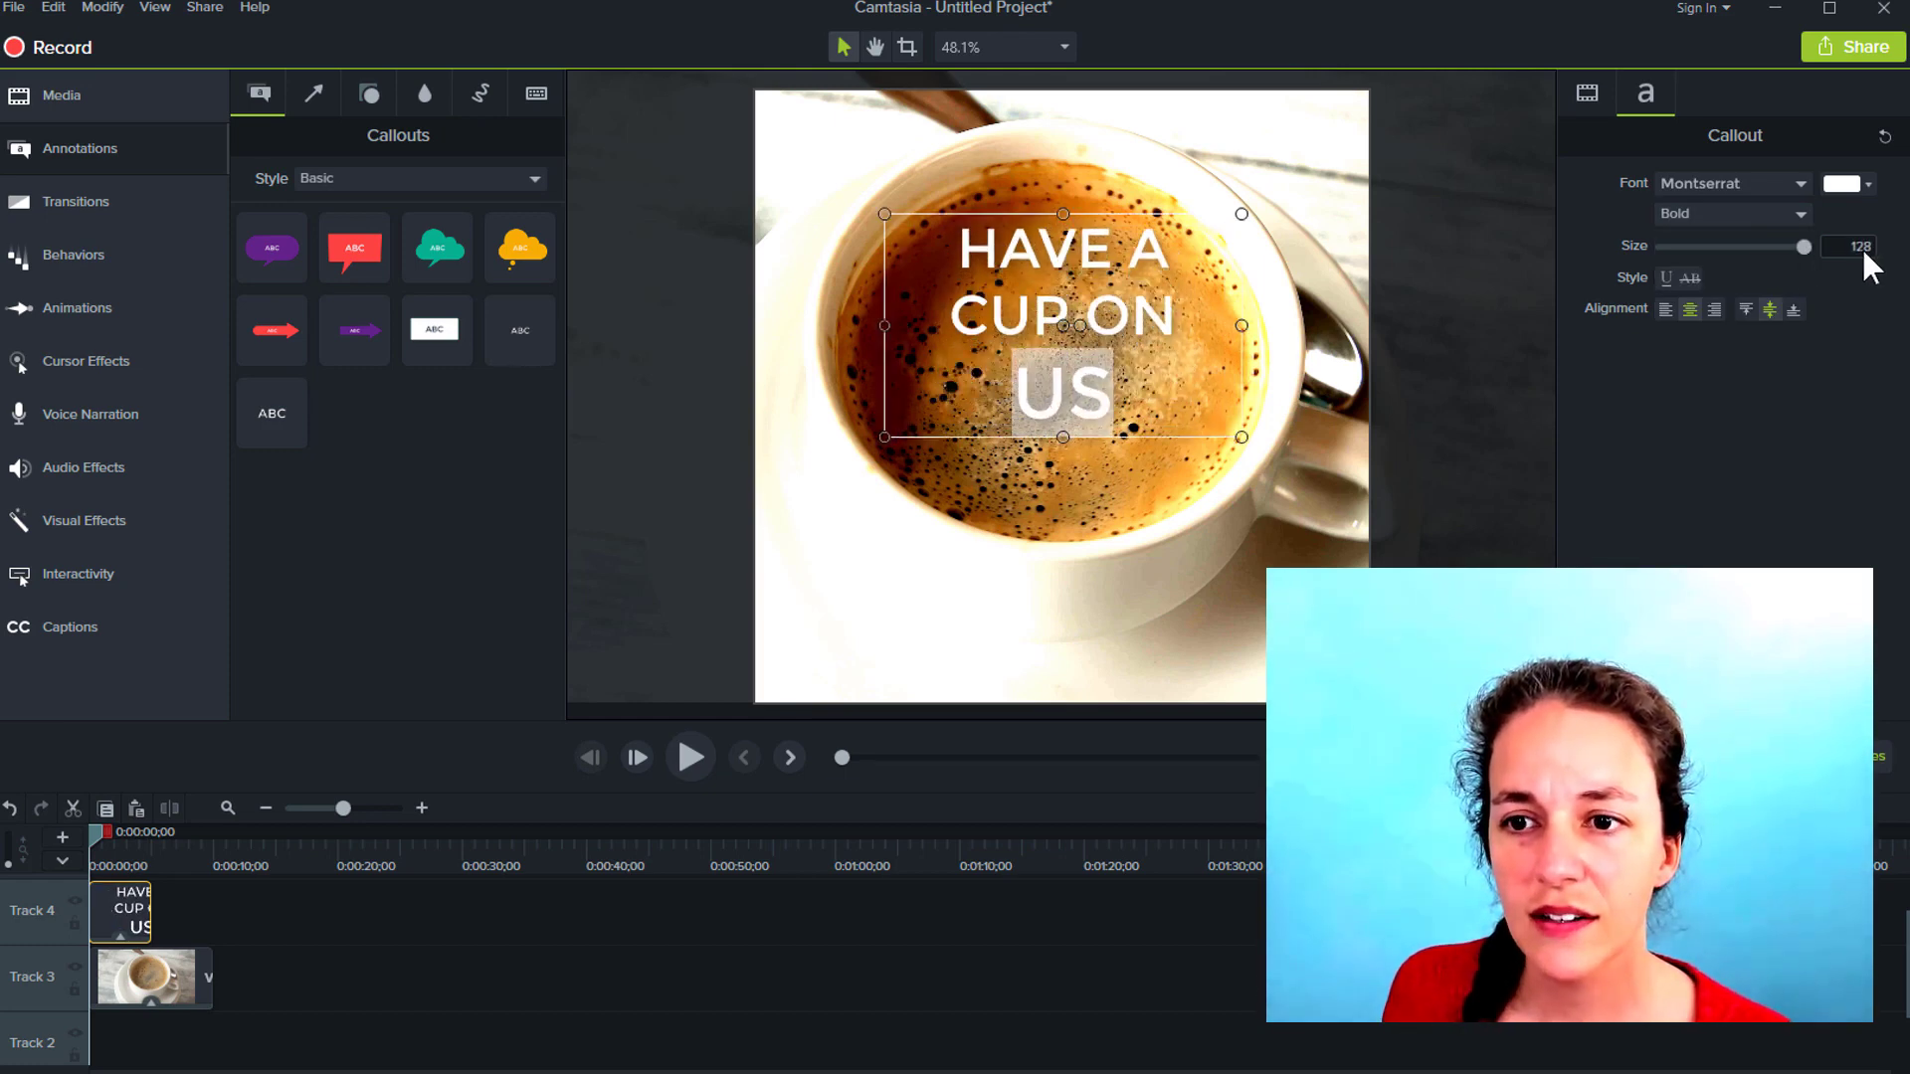
Enlarge the callout box, colour its text black, and move it lower in the frame.
left_click_drag(1241, 437, 1309, 553)
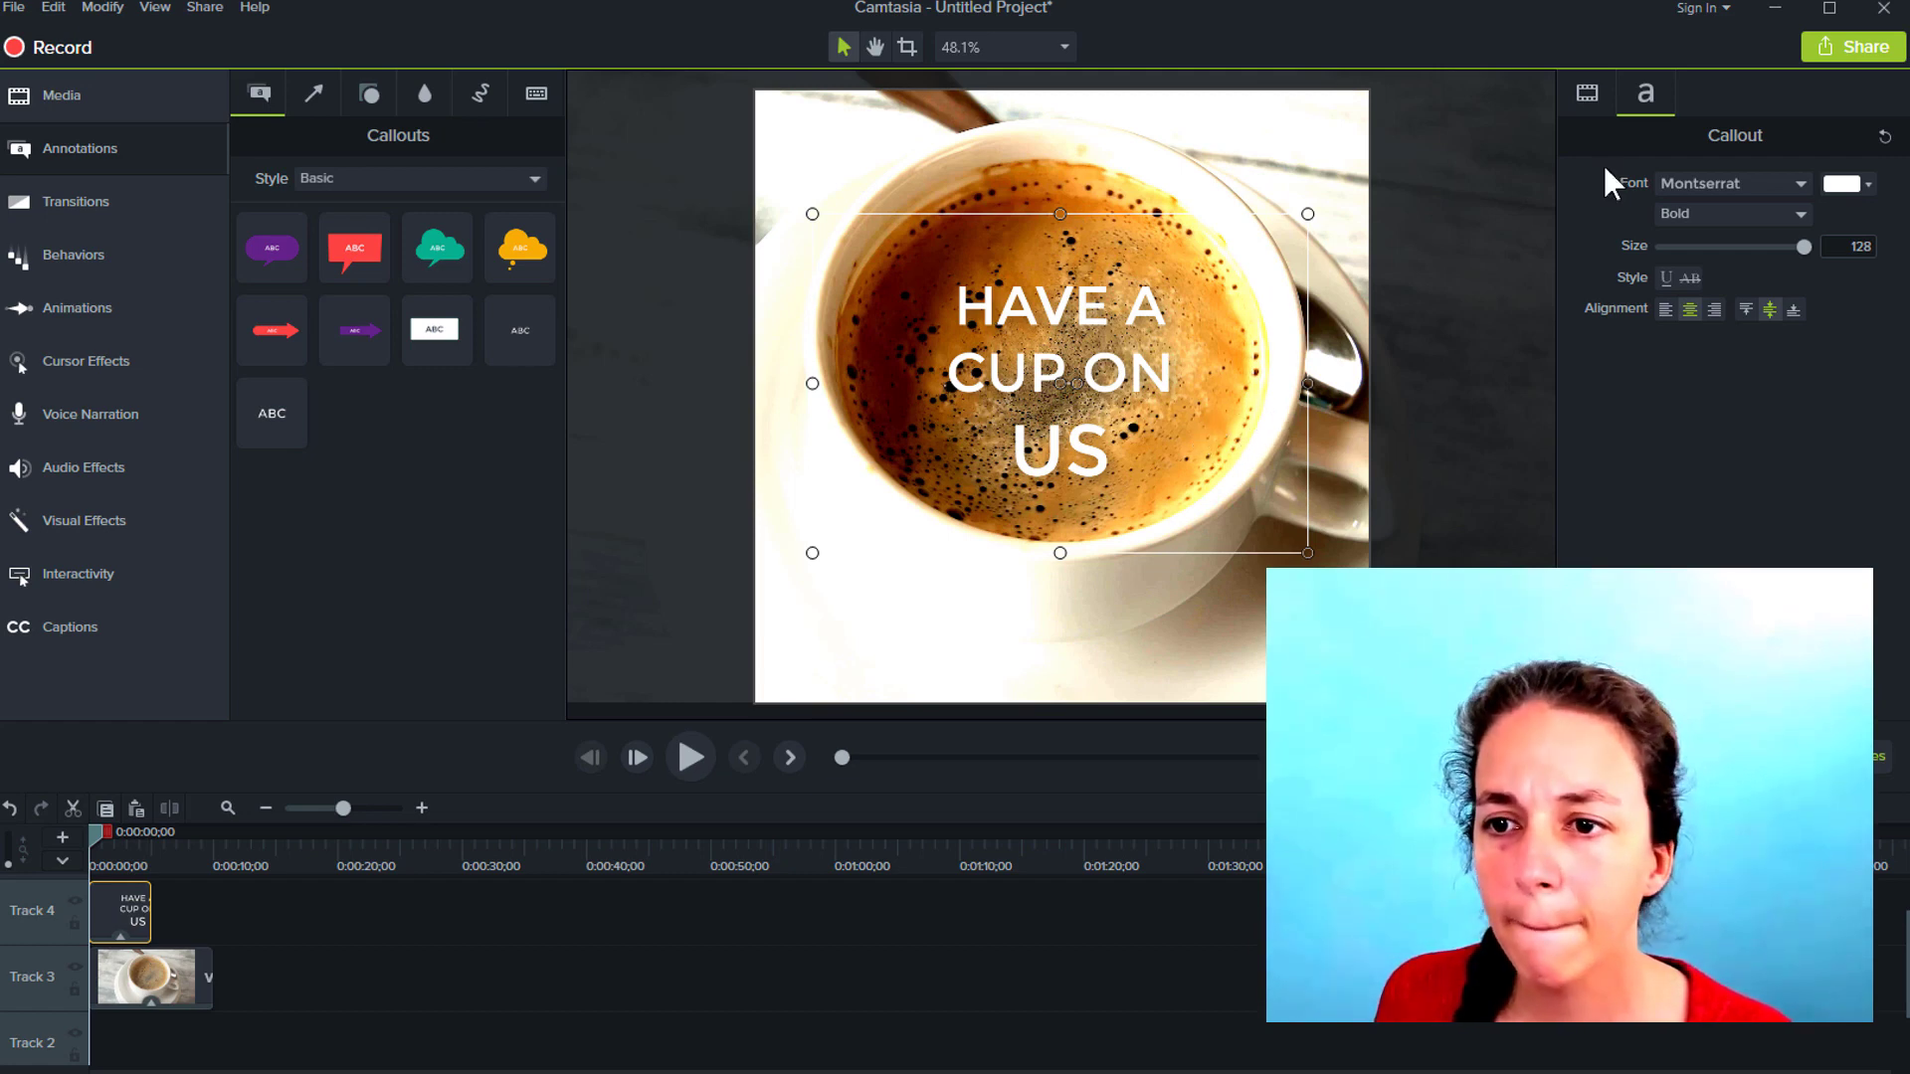
left_click(1859, 182)
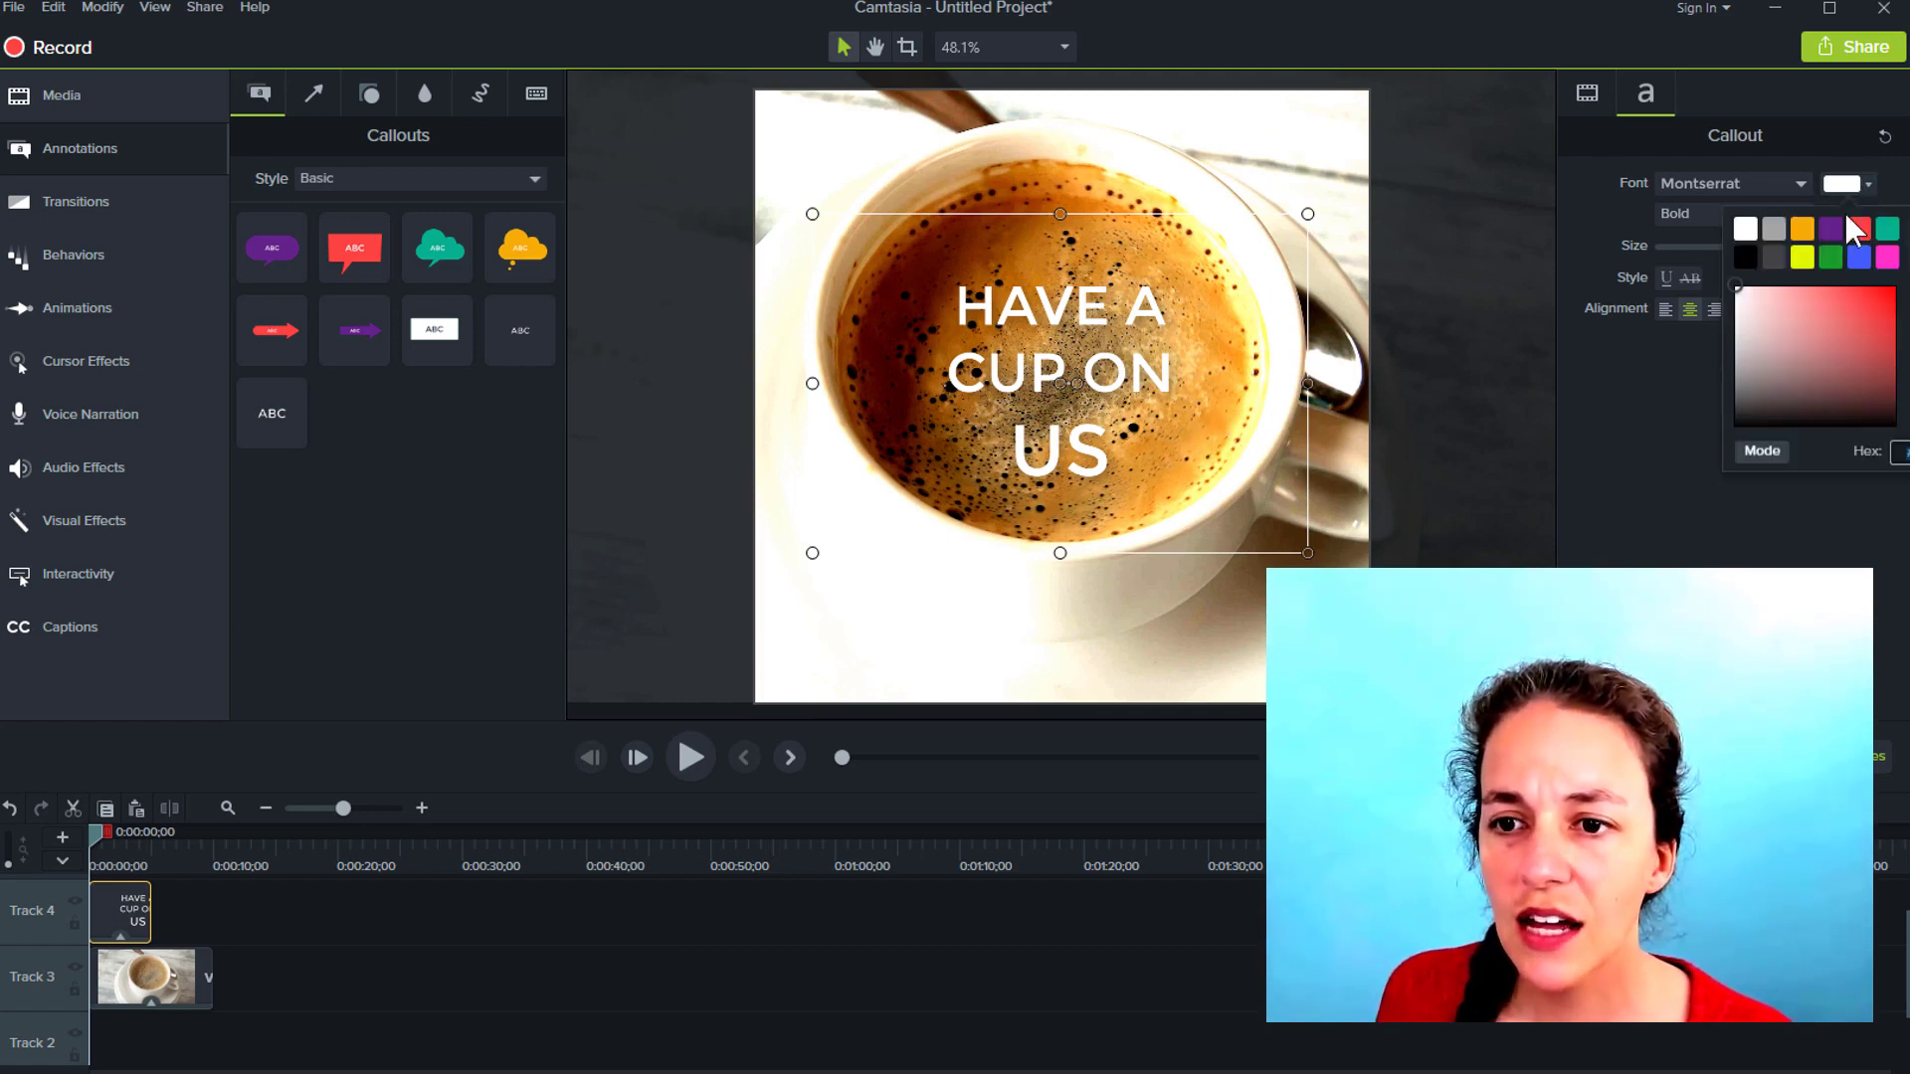
left_click(1741, 257)
left_click_drag(1190, 306, 1121, 572)
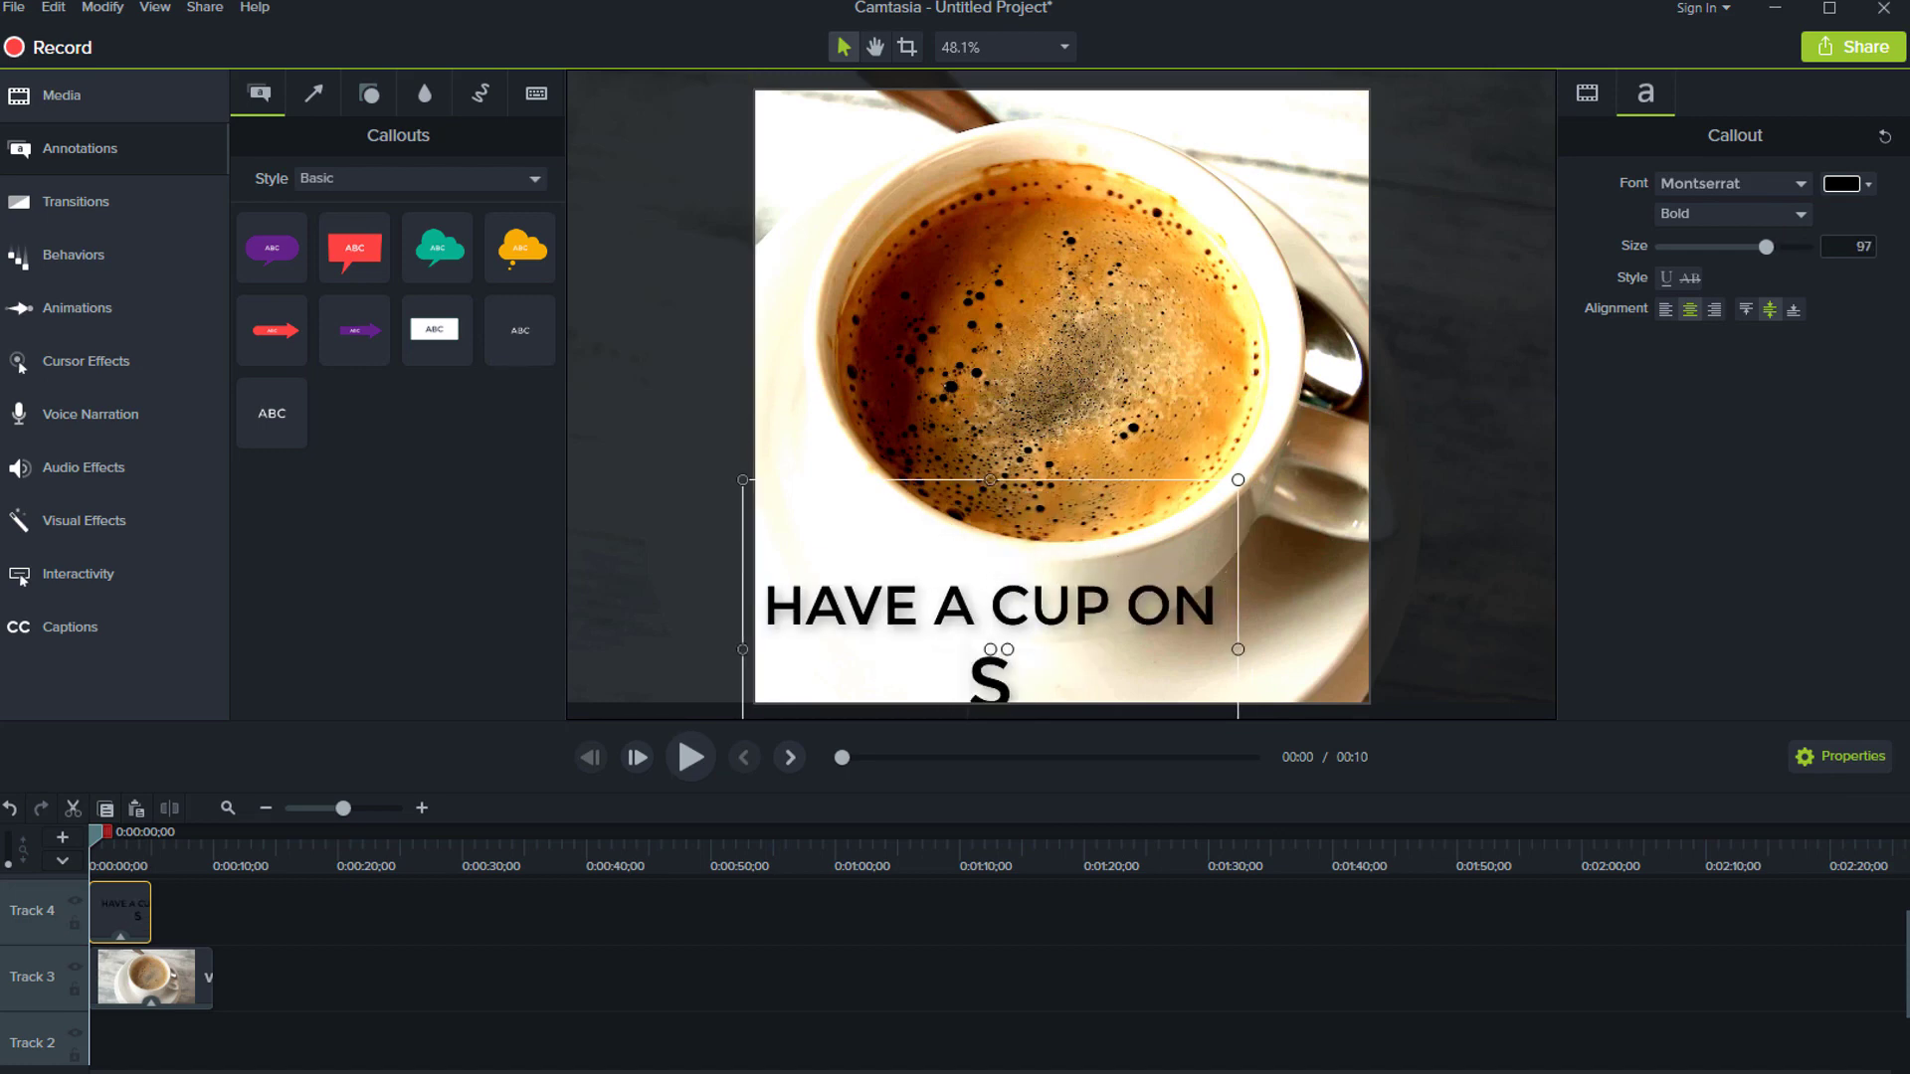
Fix the caption typo, widen it onto one line, nudge it up, and lengthen its Track 4 clip.
key("BackSpace")
key("BackSpace")
type("N U")
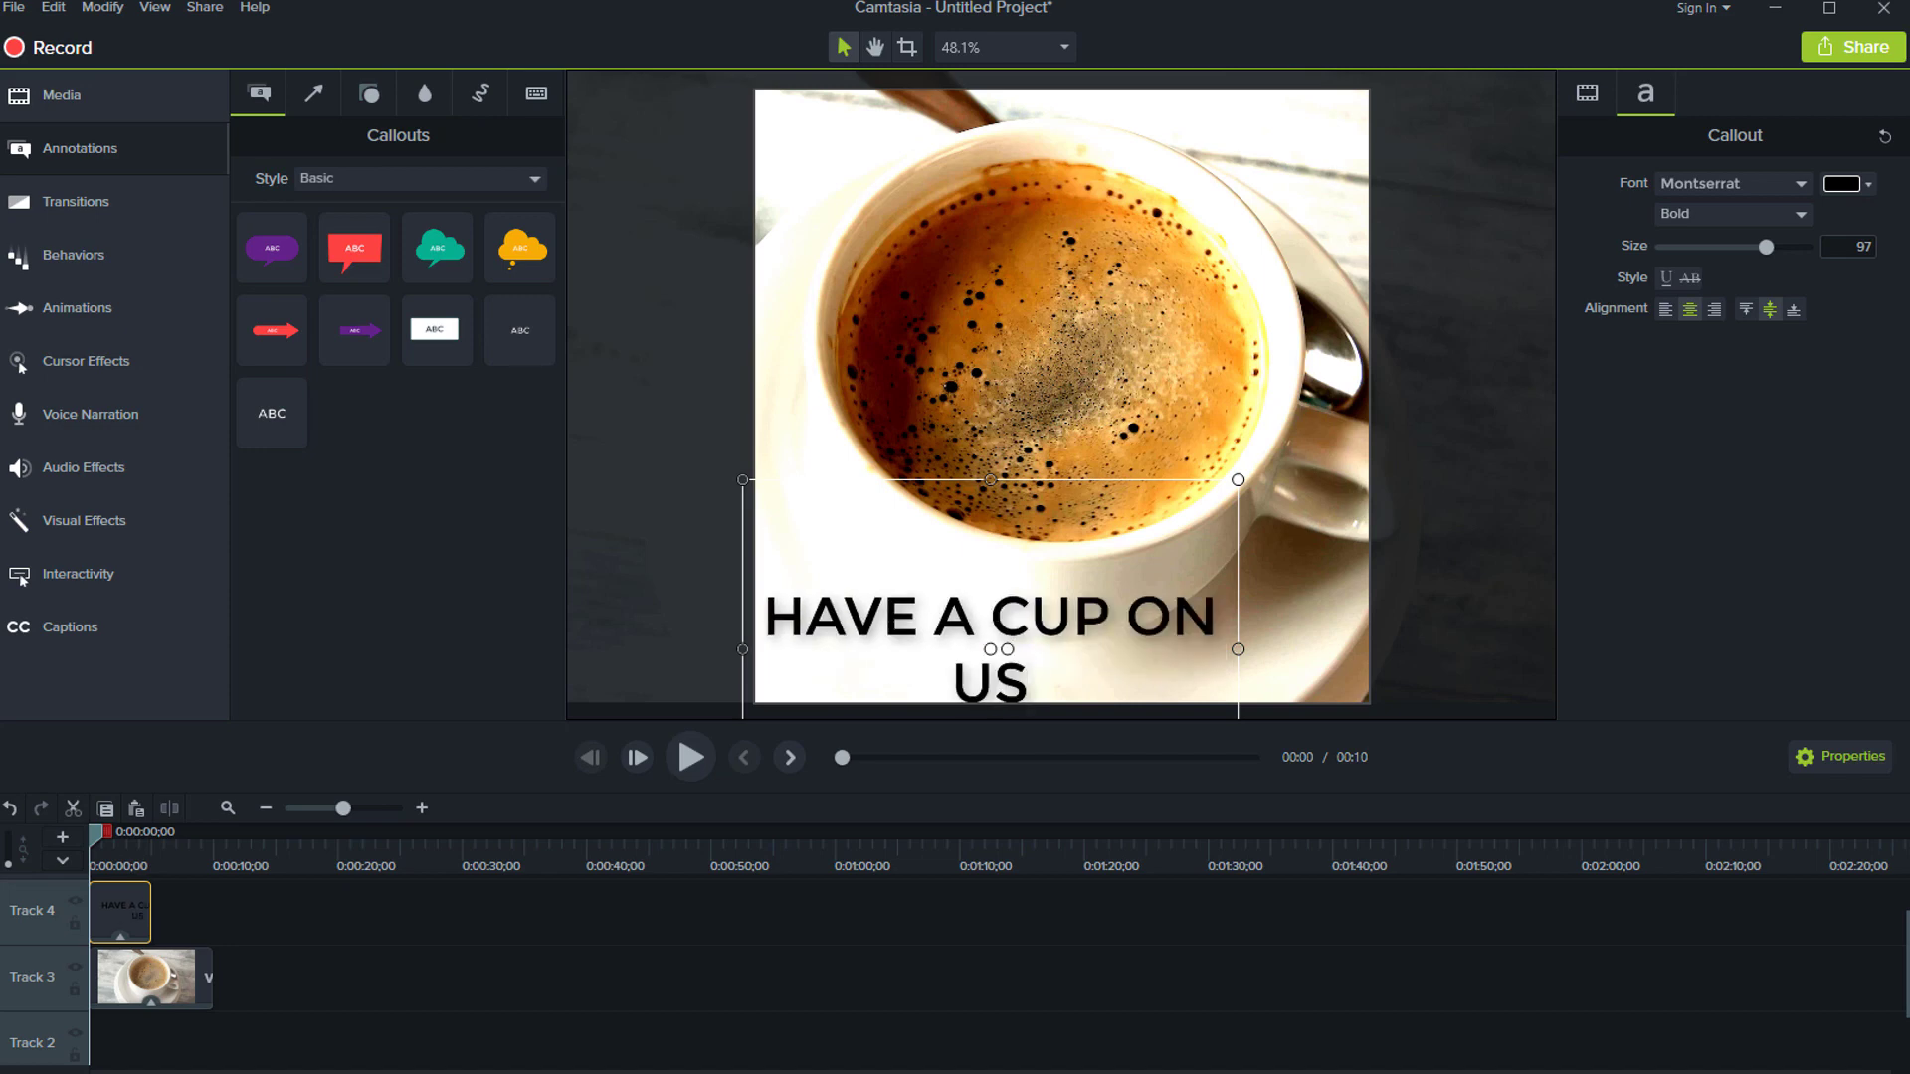
left_click_drag(1237, 648, 1381, 633)
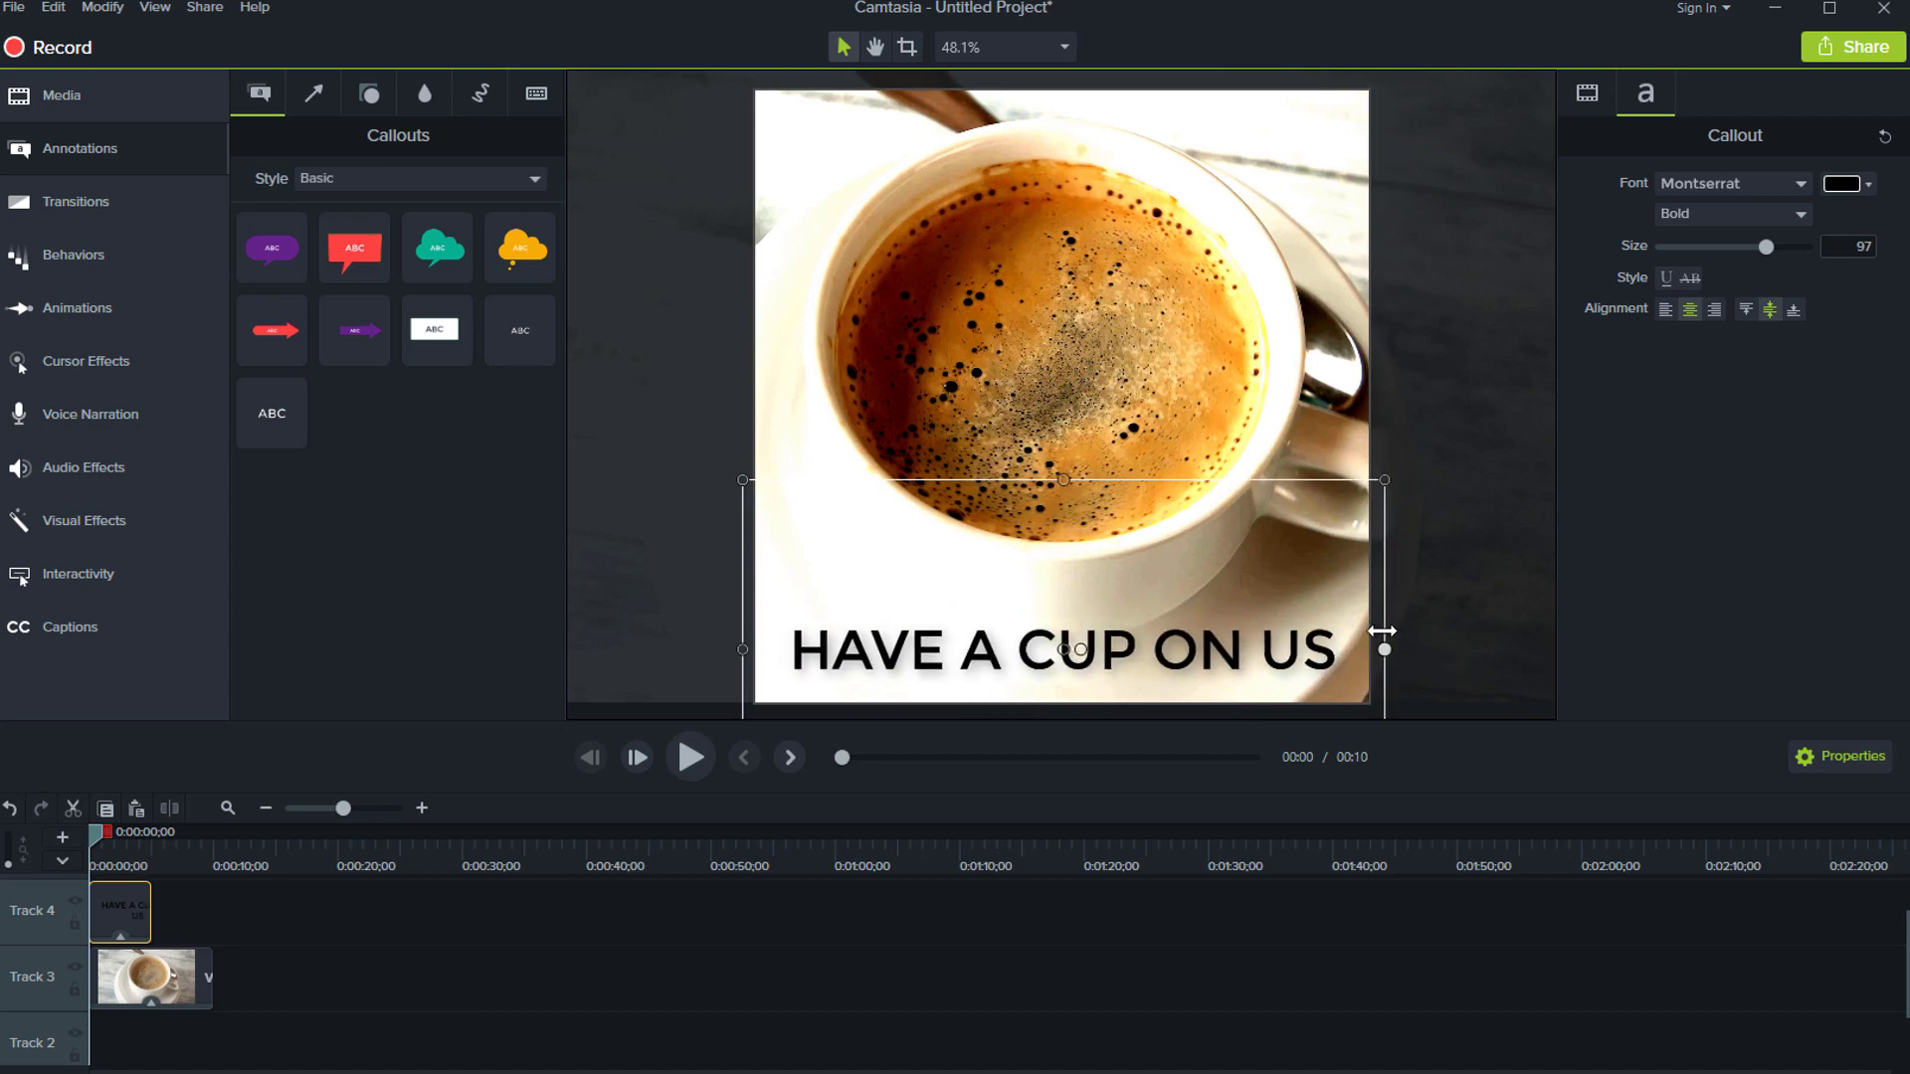
left_click_drag(1278, 662, 1253, 643)
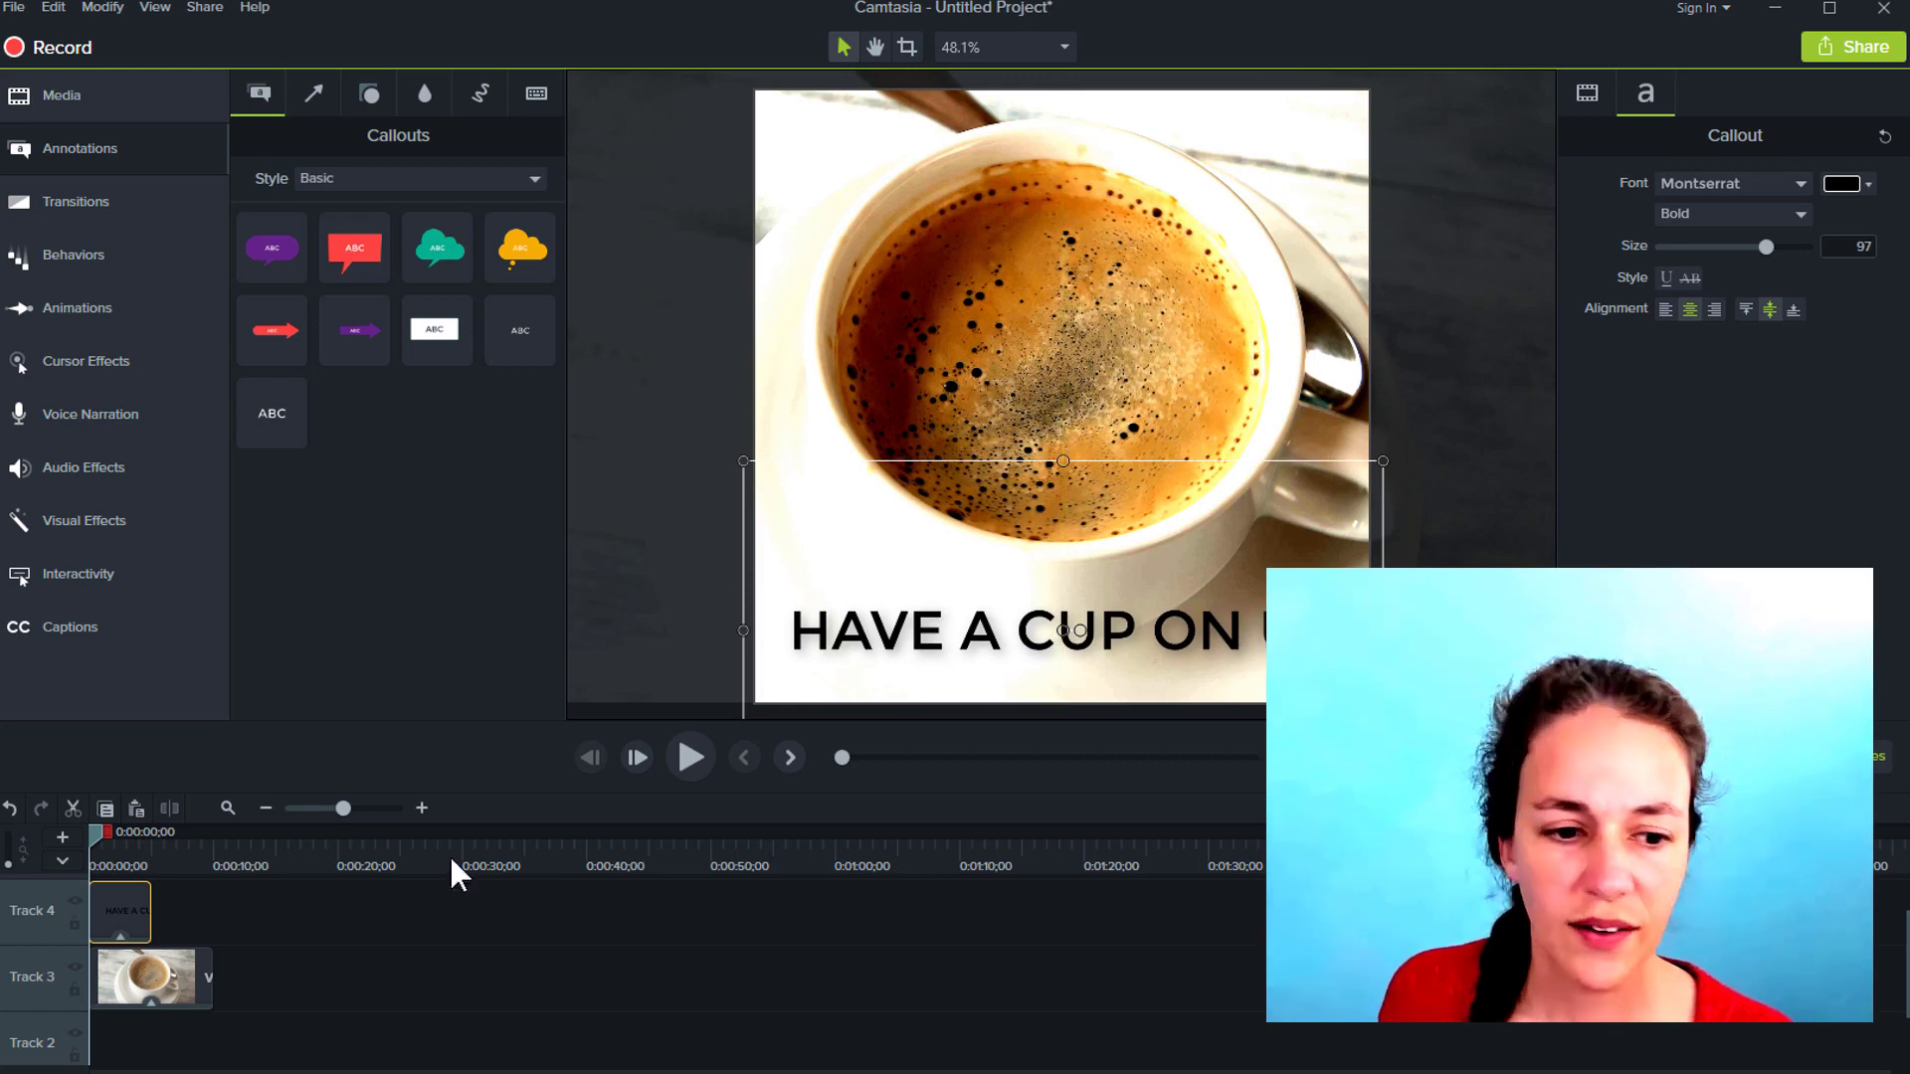
left_click_drag(149, 910, 200, 911)
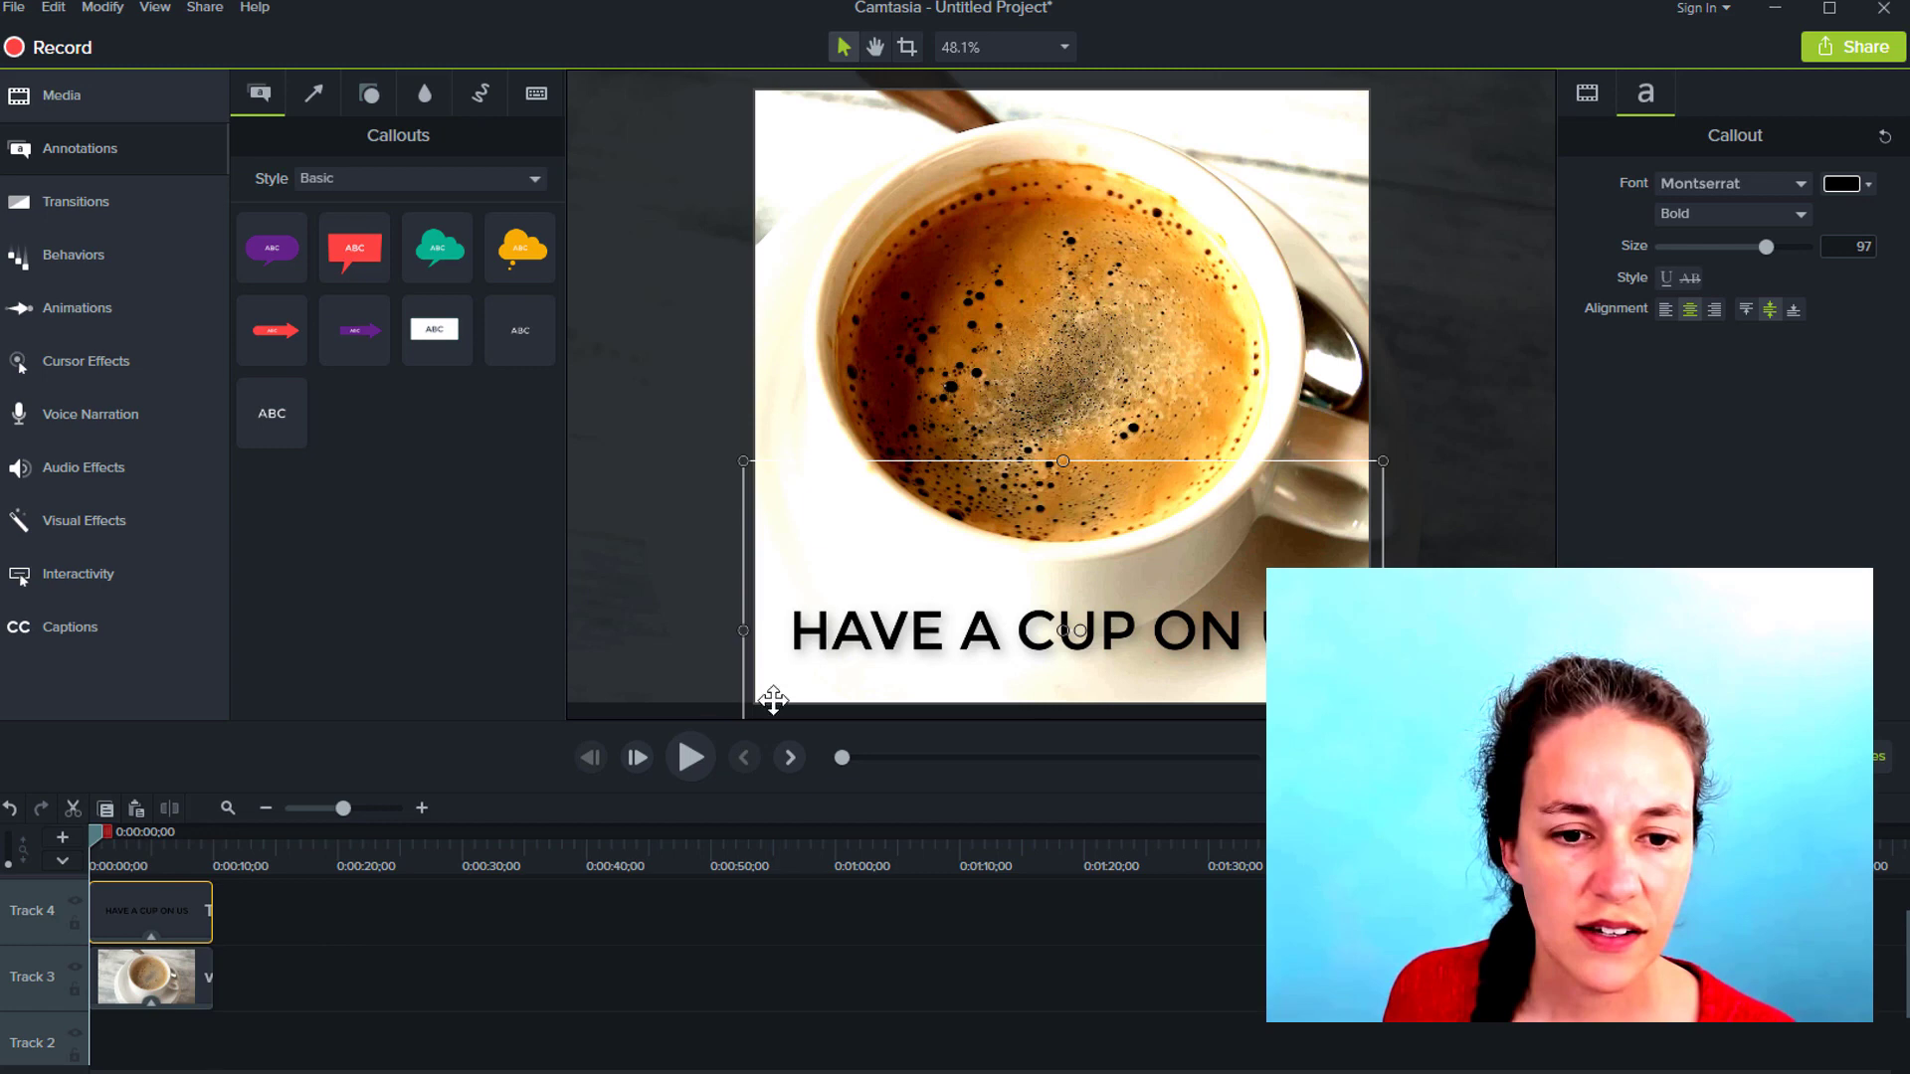
Delete the extra coffee clip on Track 1 and the leftover caption on Track 2.
left_click(692, 756)
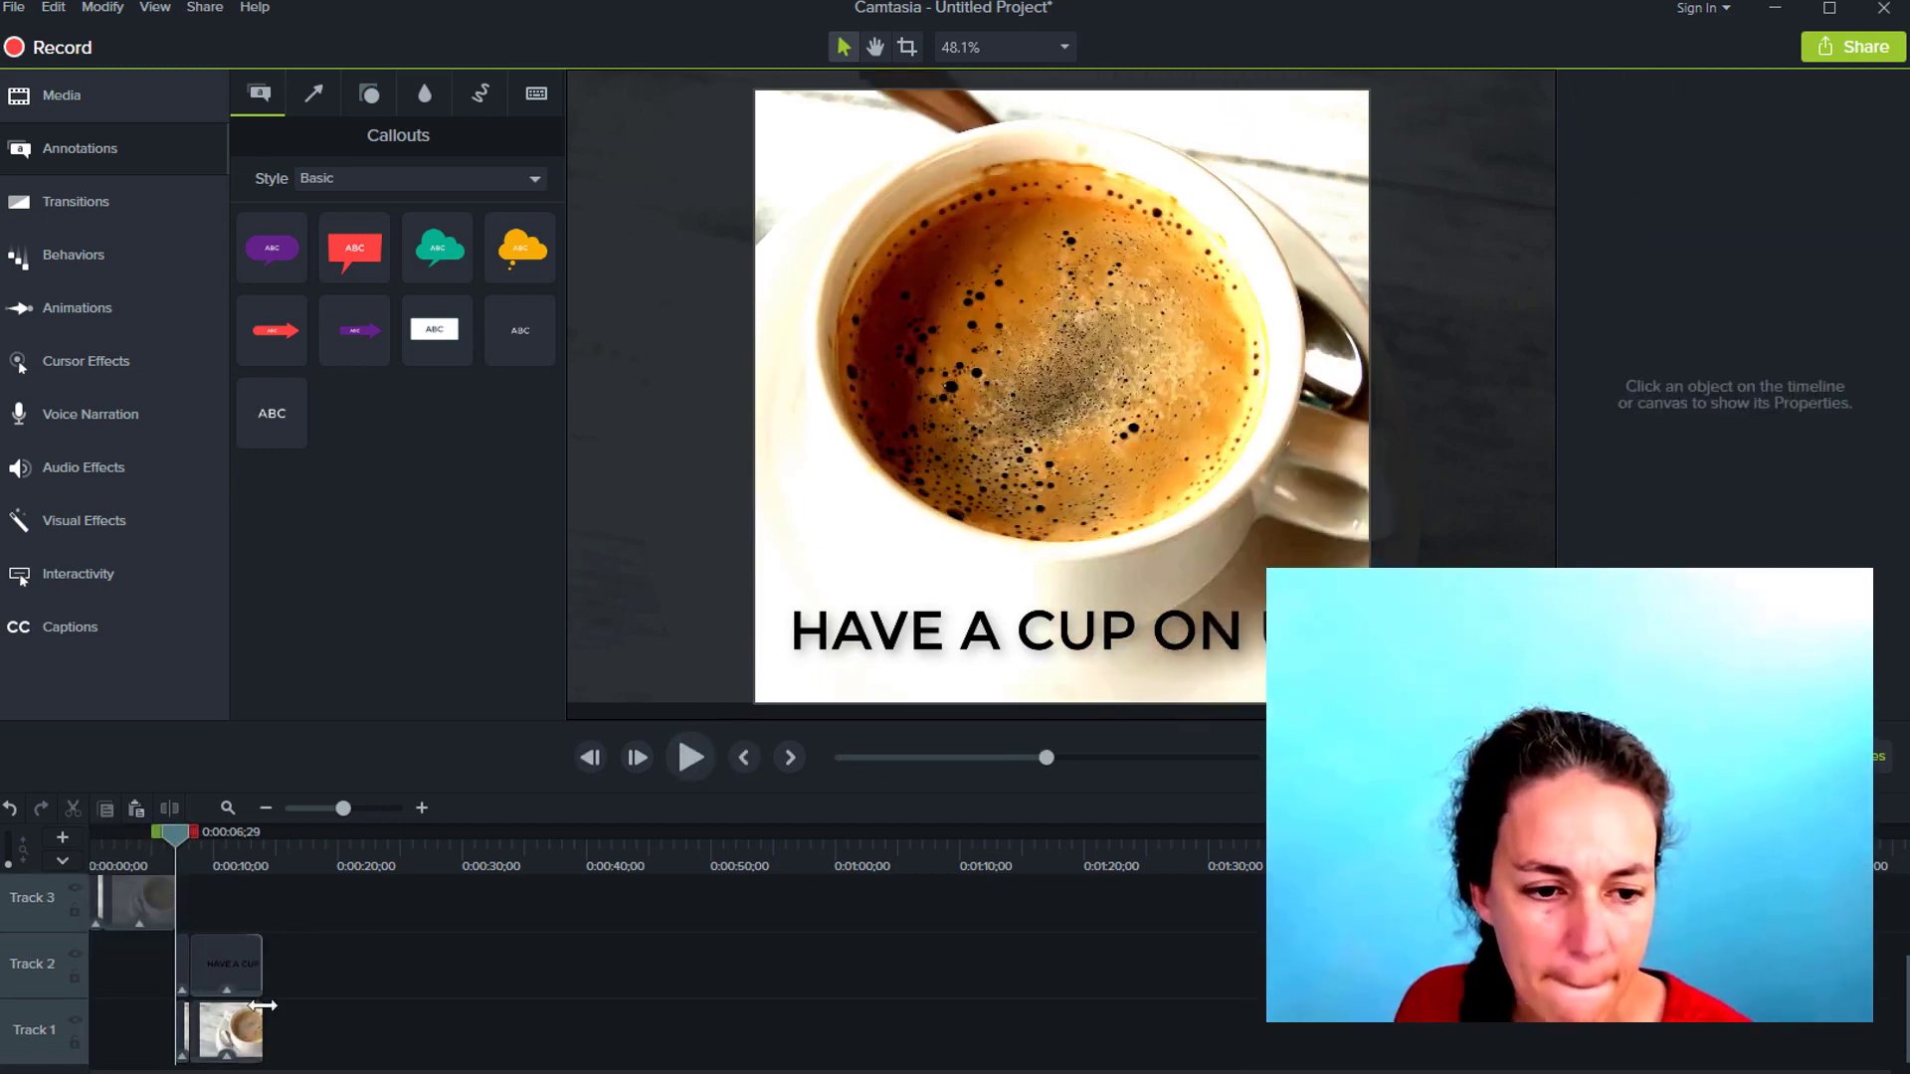
left_click(263, 1023)
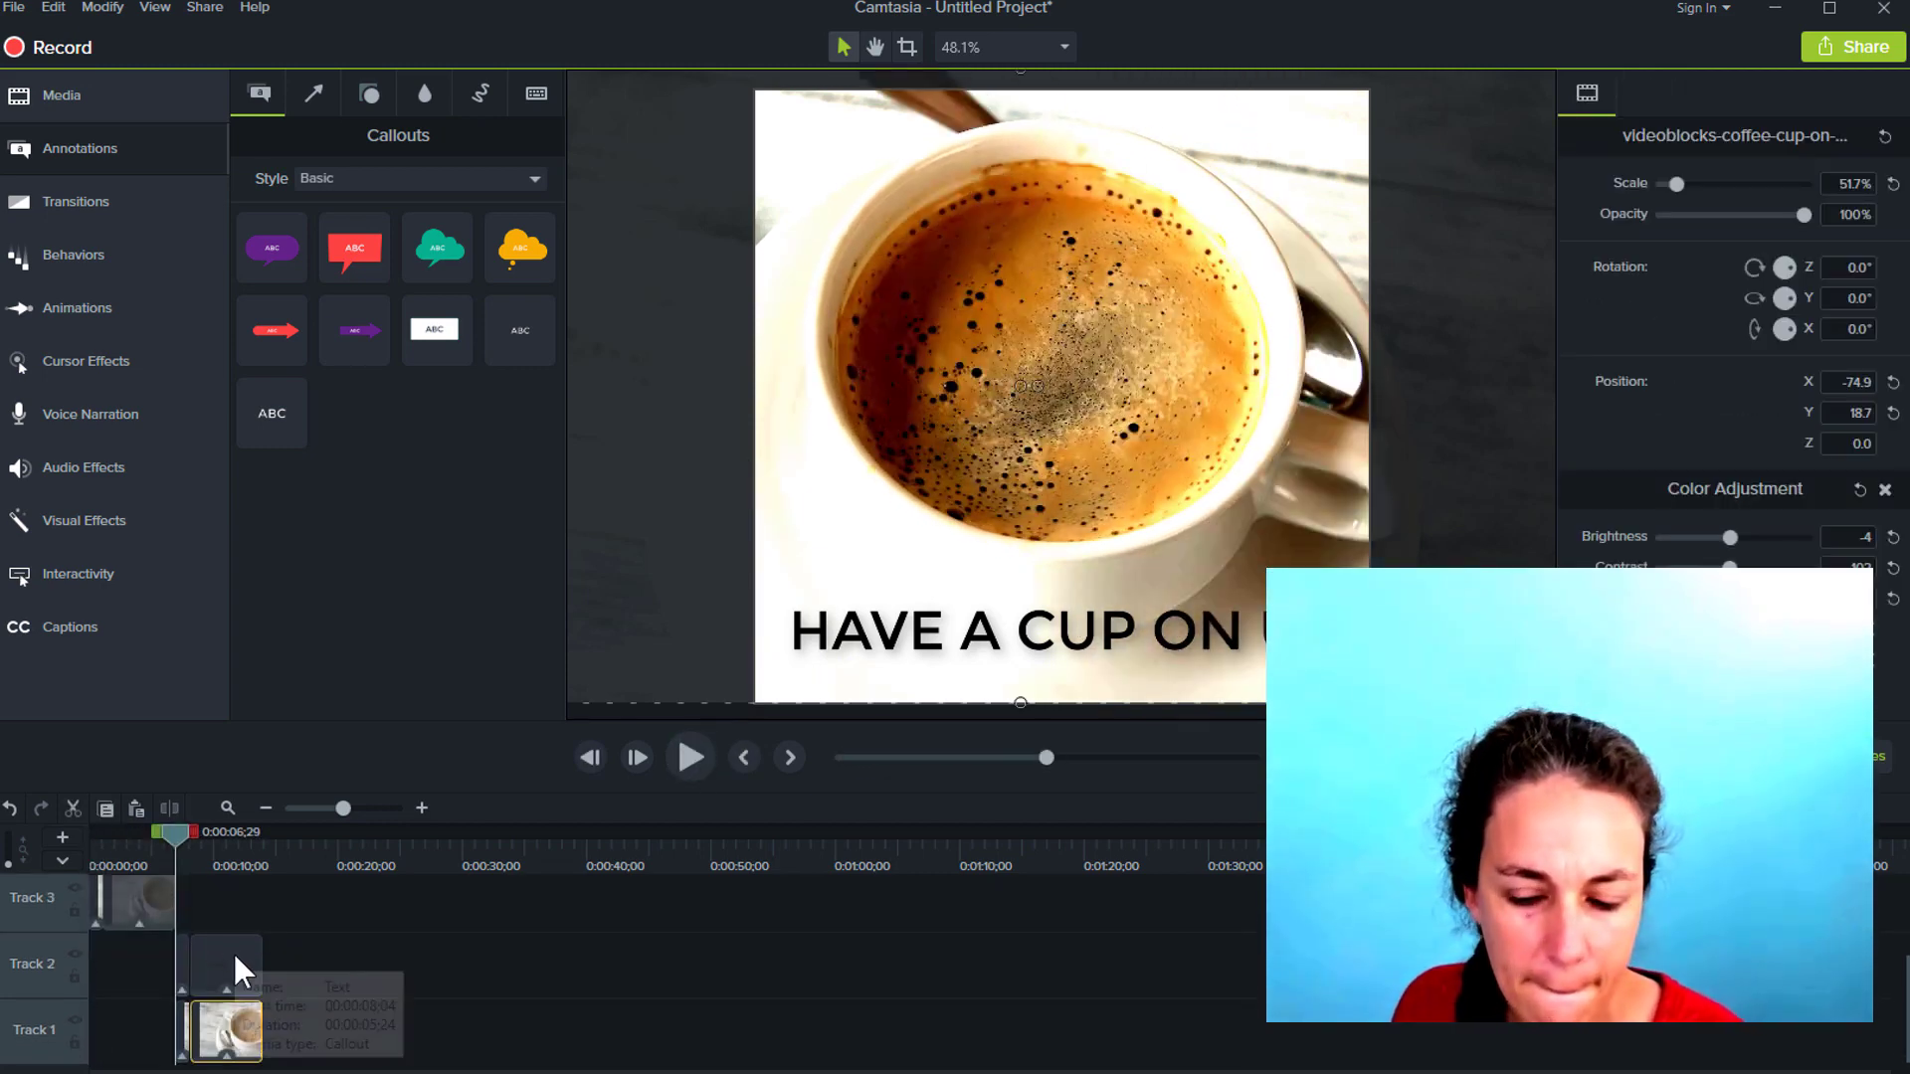
key("Delete")
left_click(235, 952)
key("Delete")
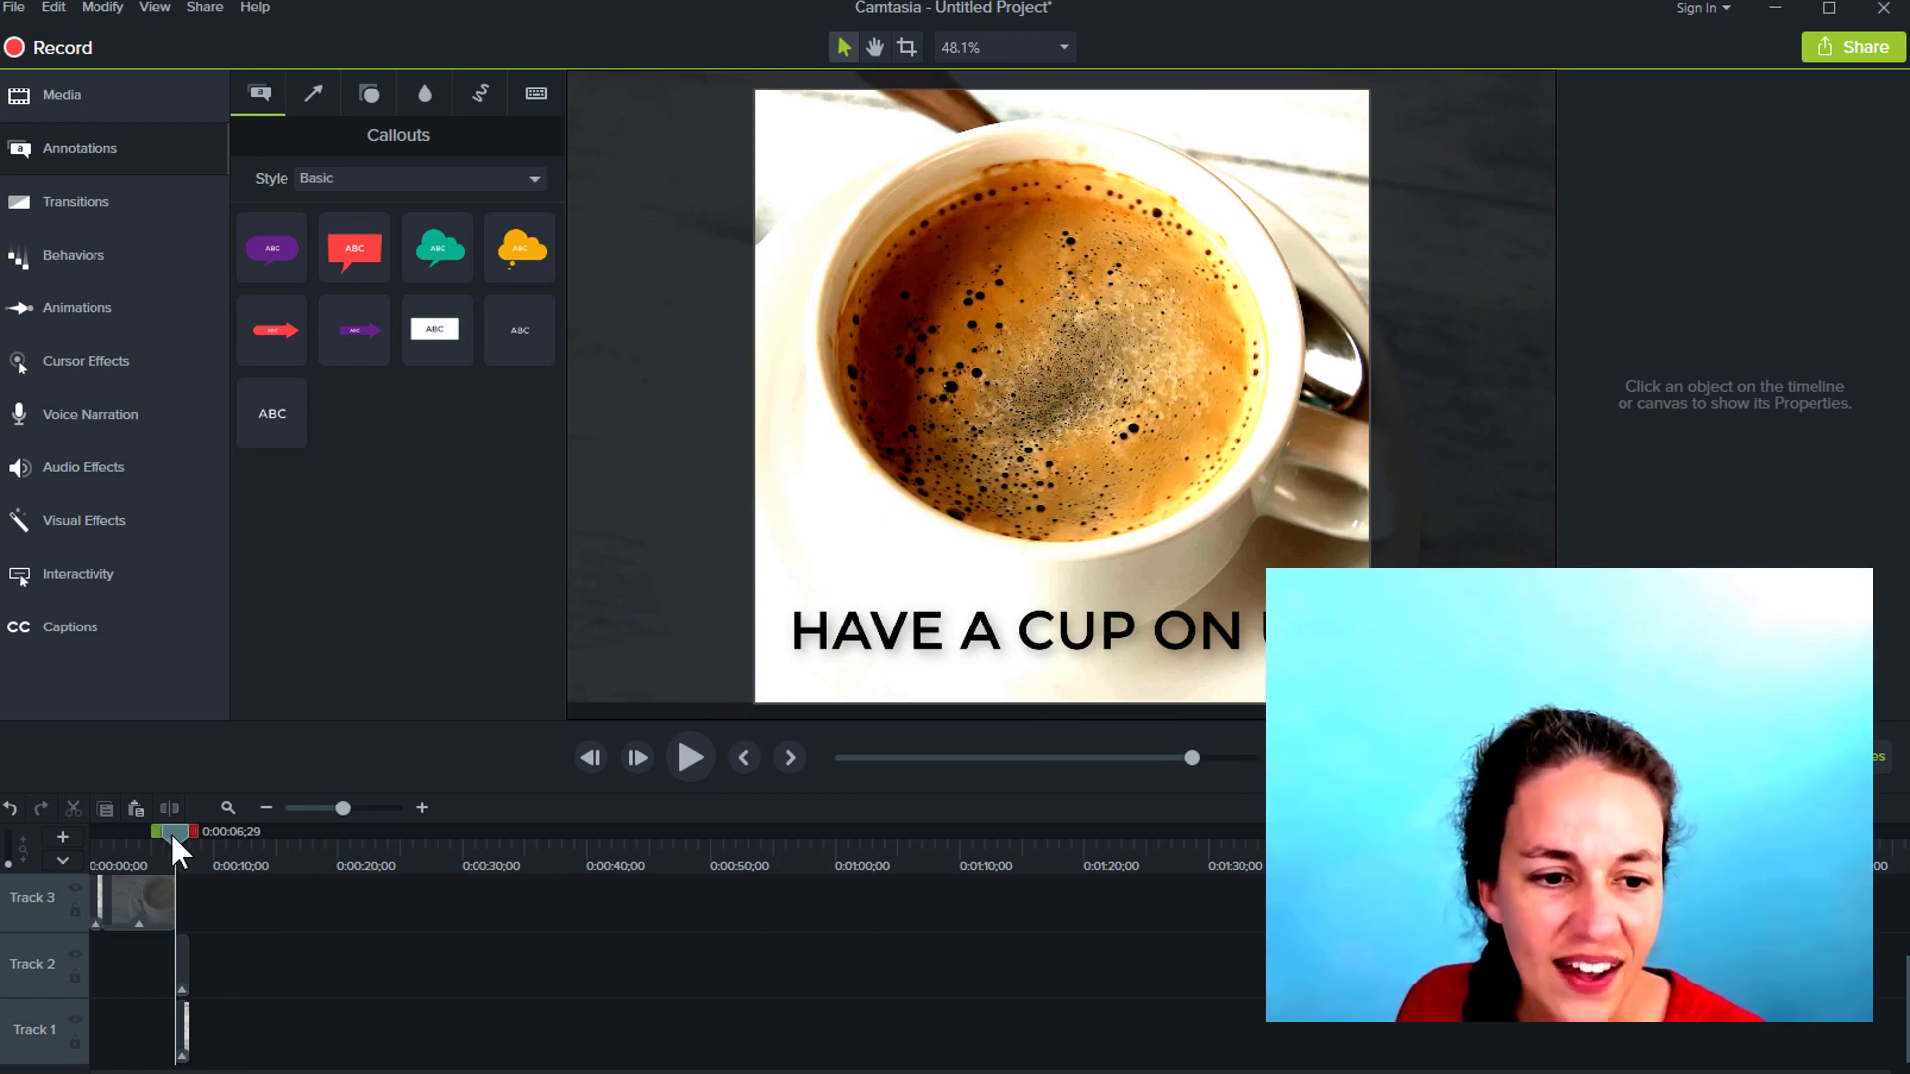
left_click_drag(170, 832, 46, 849)
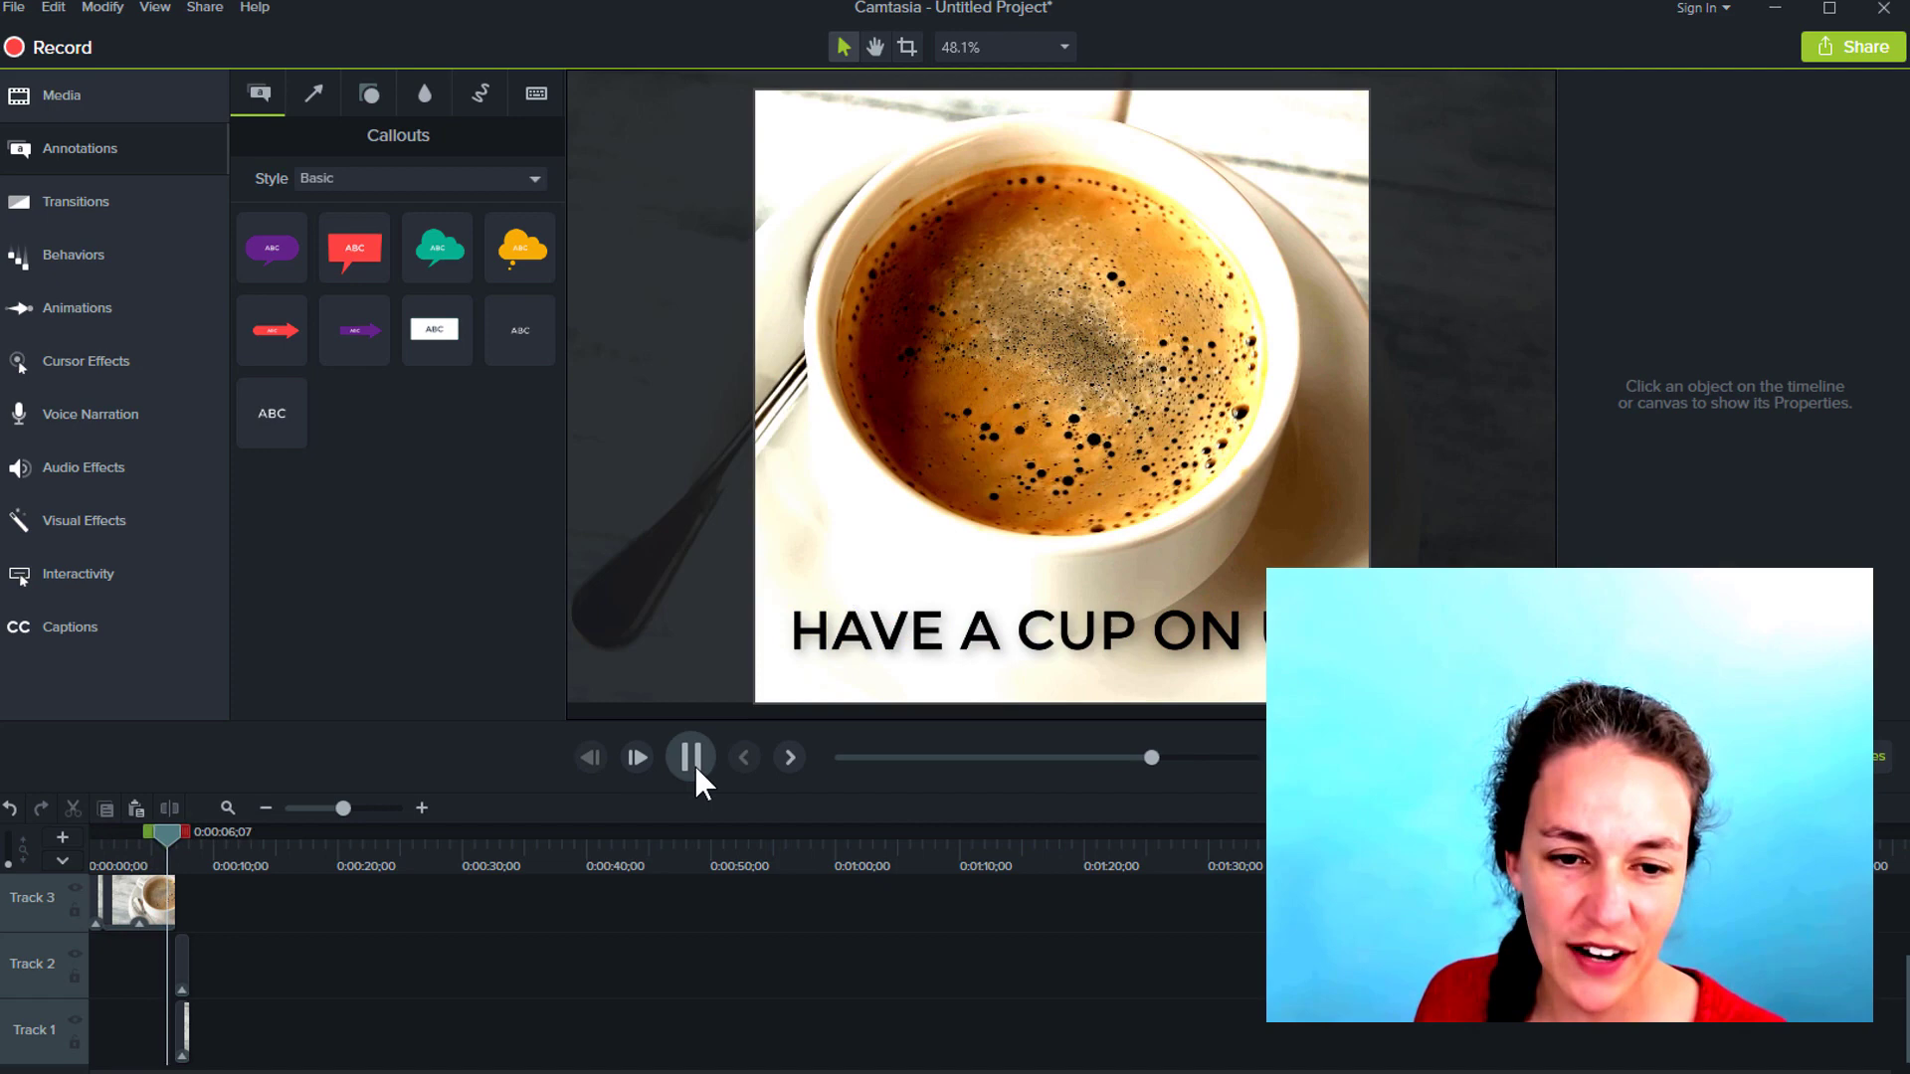
left_click(692, 762)
Add Clip Speed to the Track 3 coffee clip and set it to 2.00x.
left_click(135, 903)
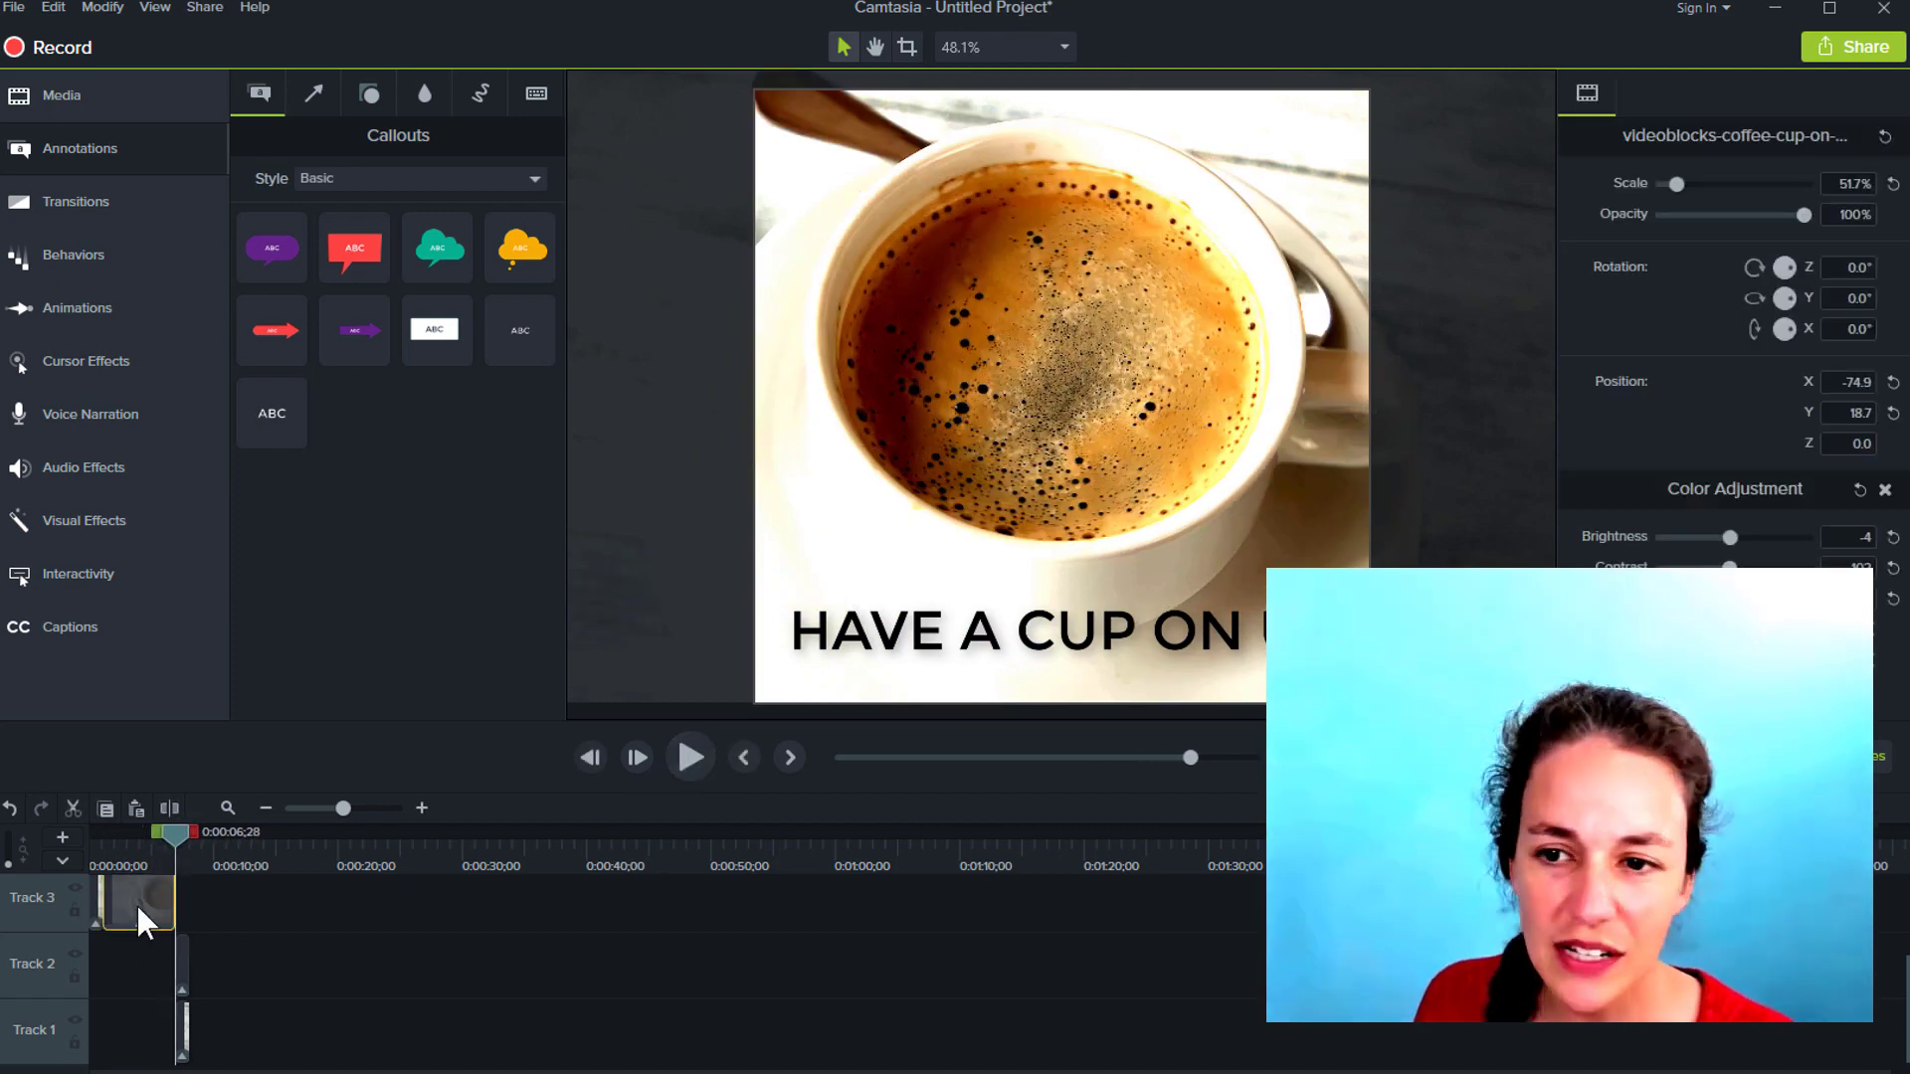
right_click(136, 903)
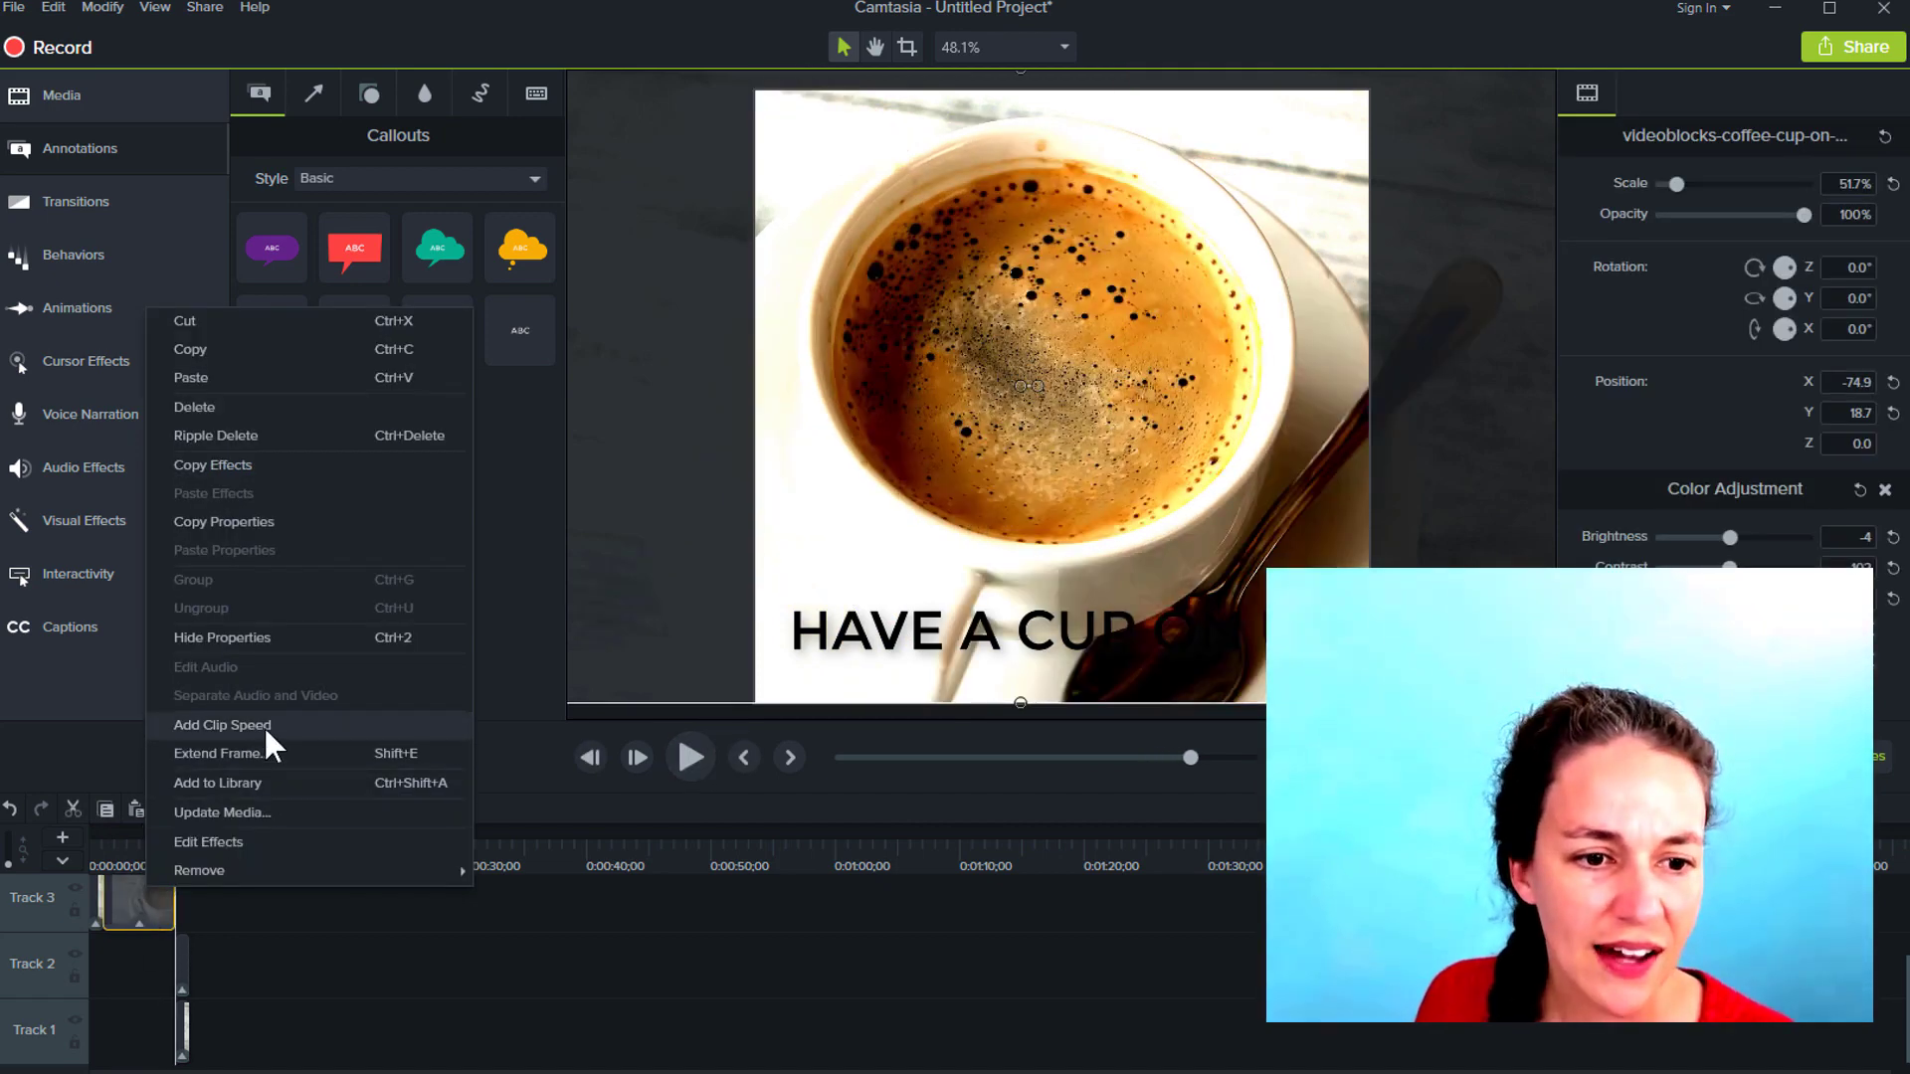
left_click(222, 725)
double_click(1838, 537)
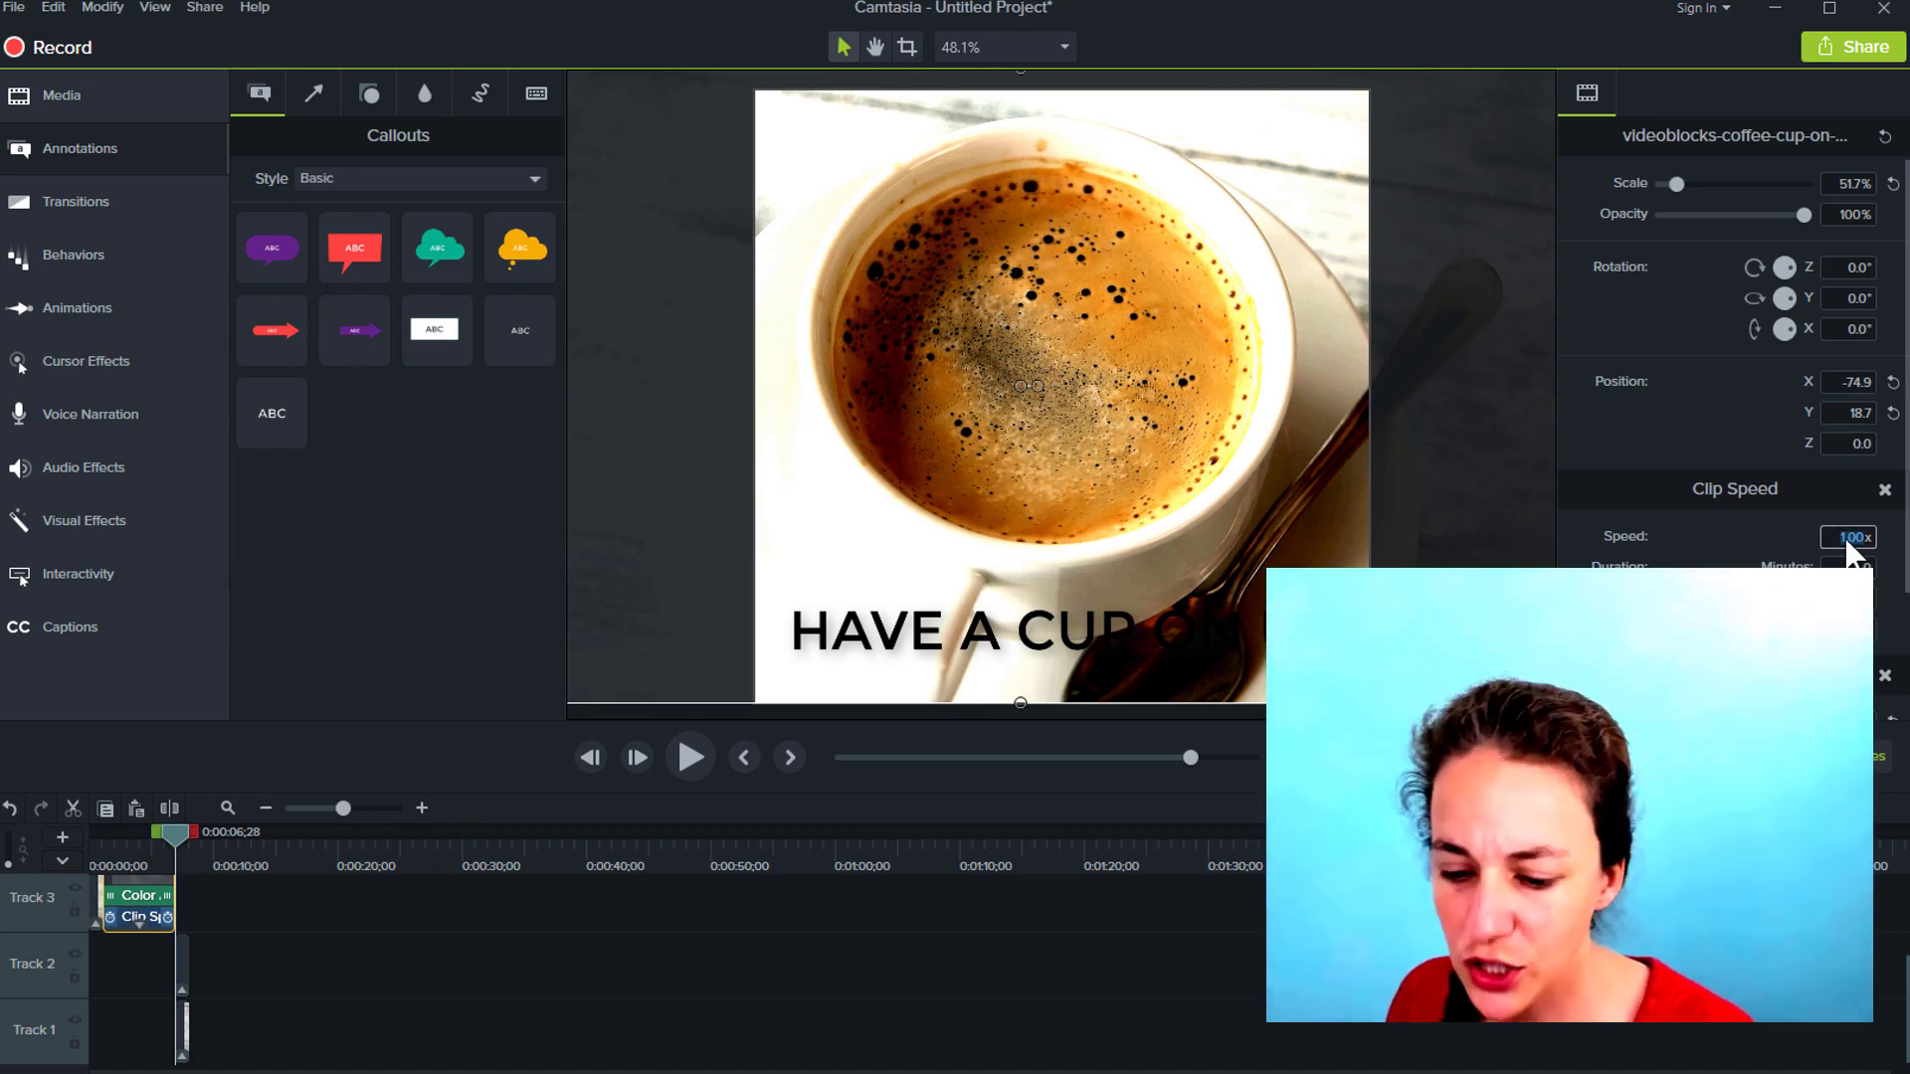
type("2")
key("Return")
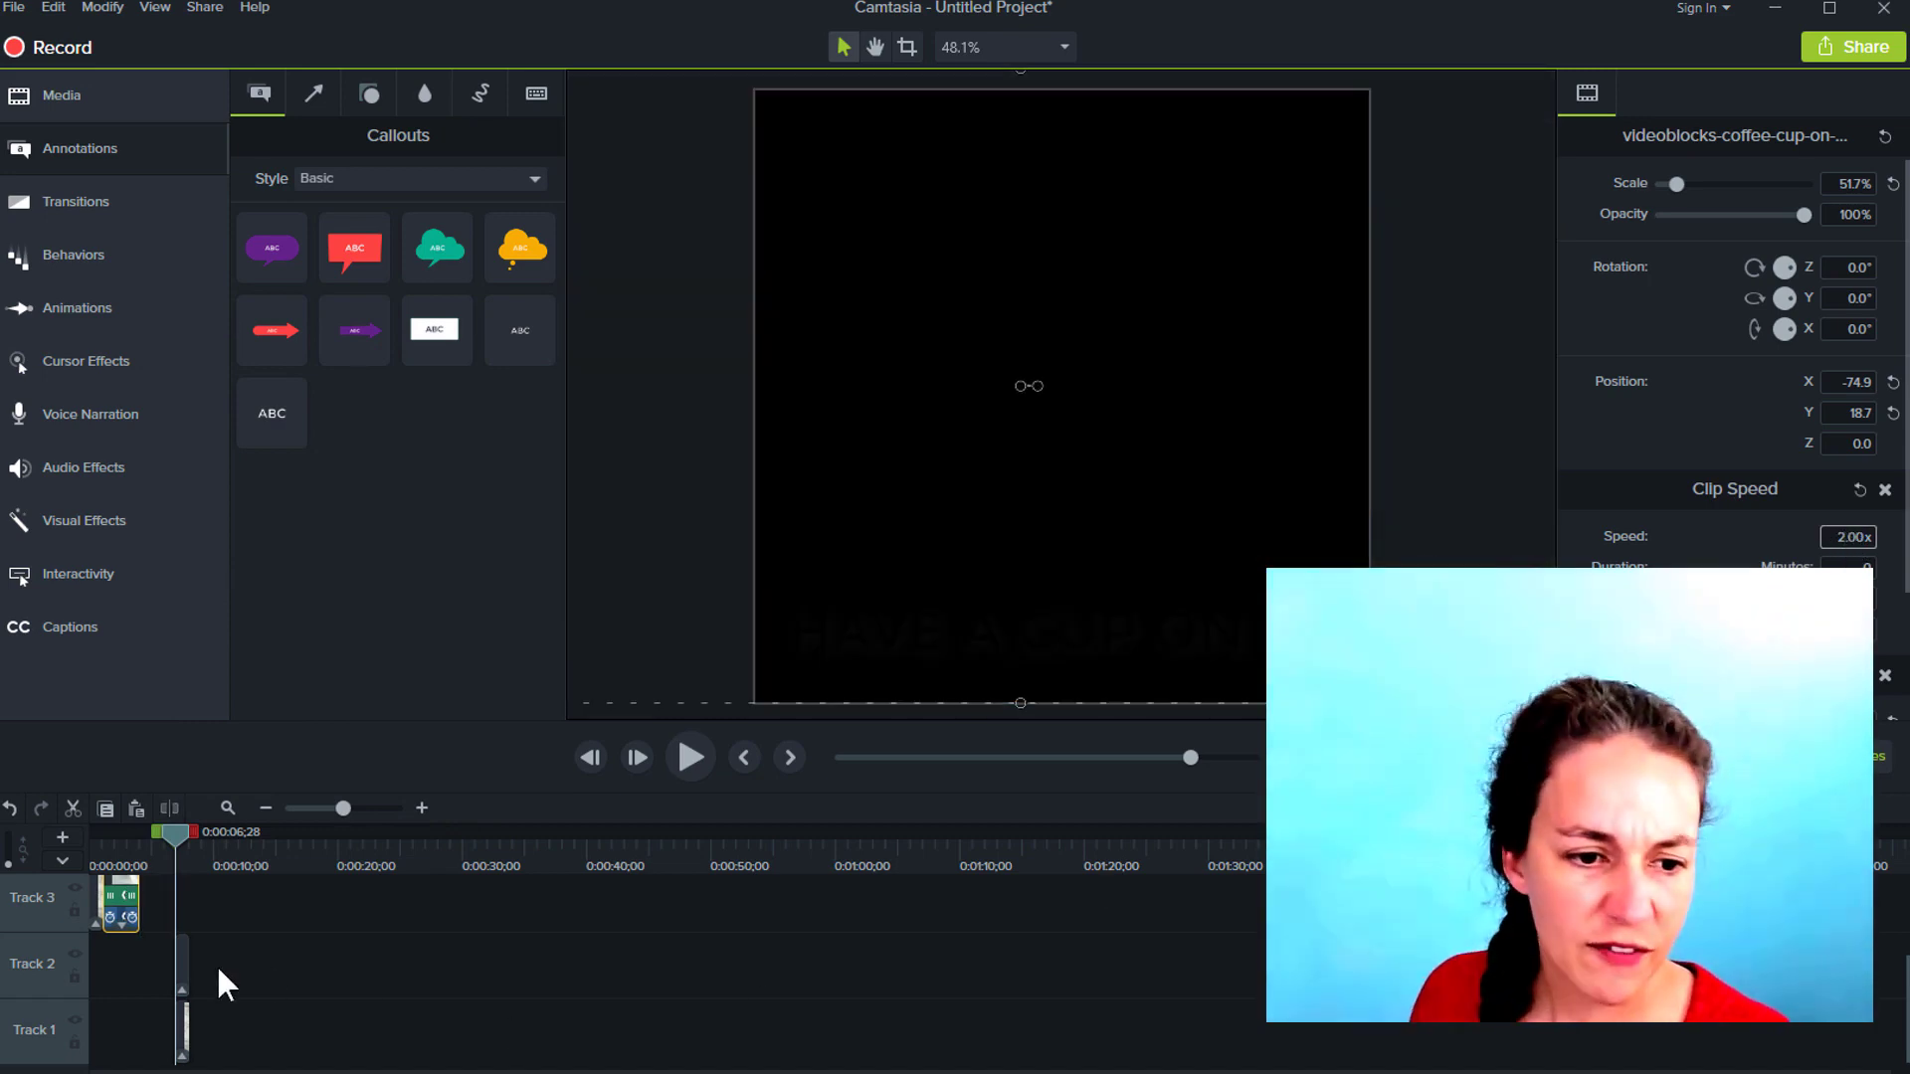
Move the caption clips earlier to end with the sped-up video, then play the project.
left_click(185, 958)
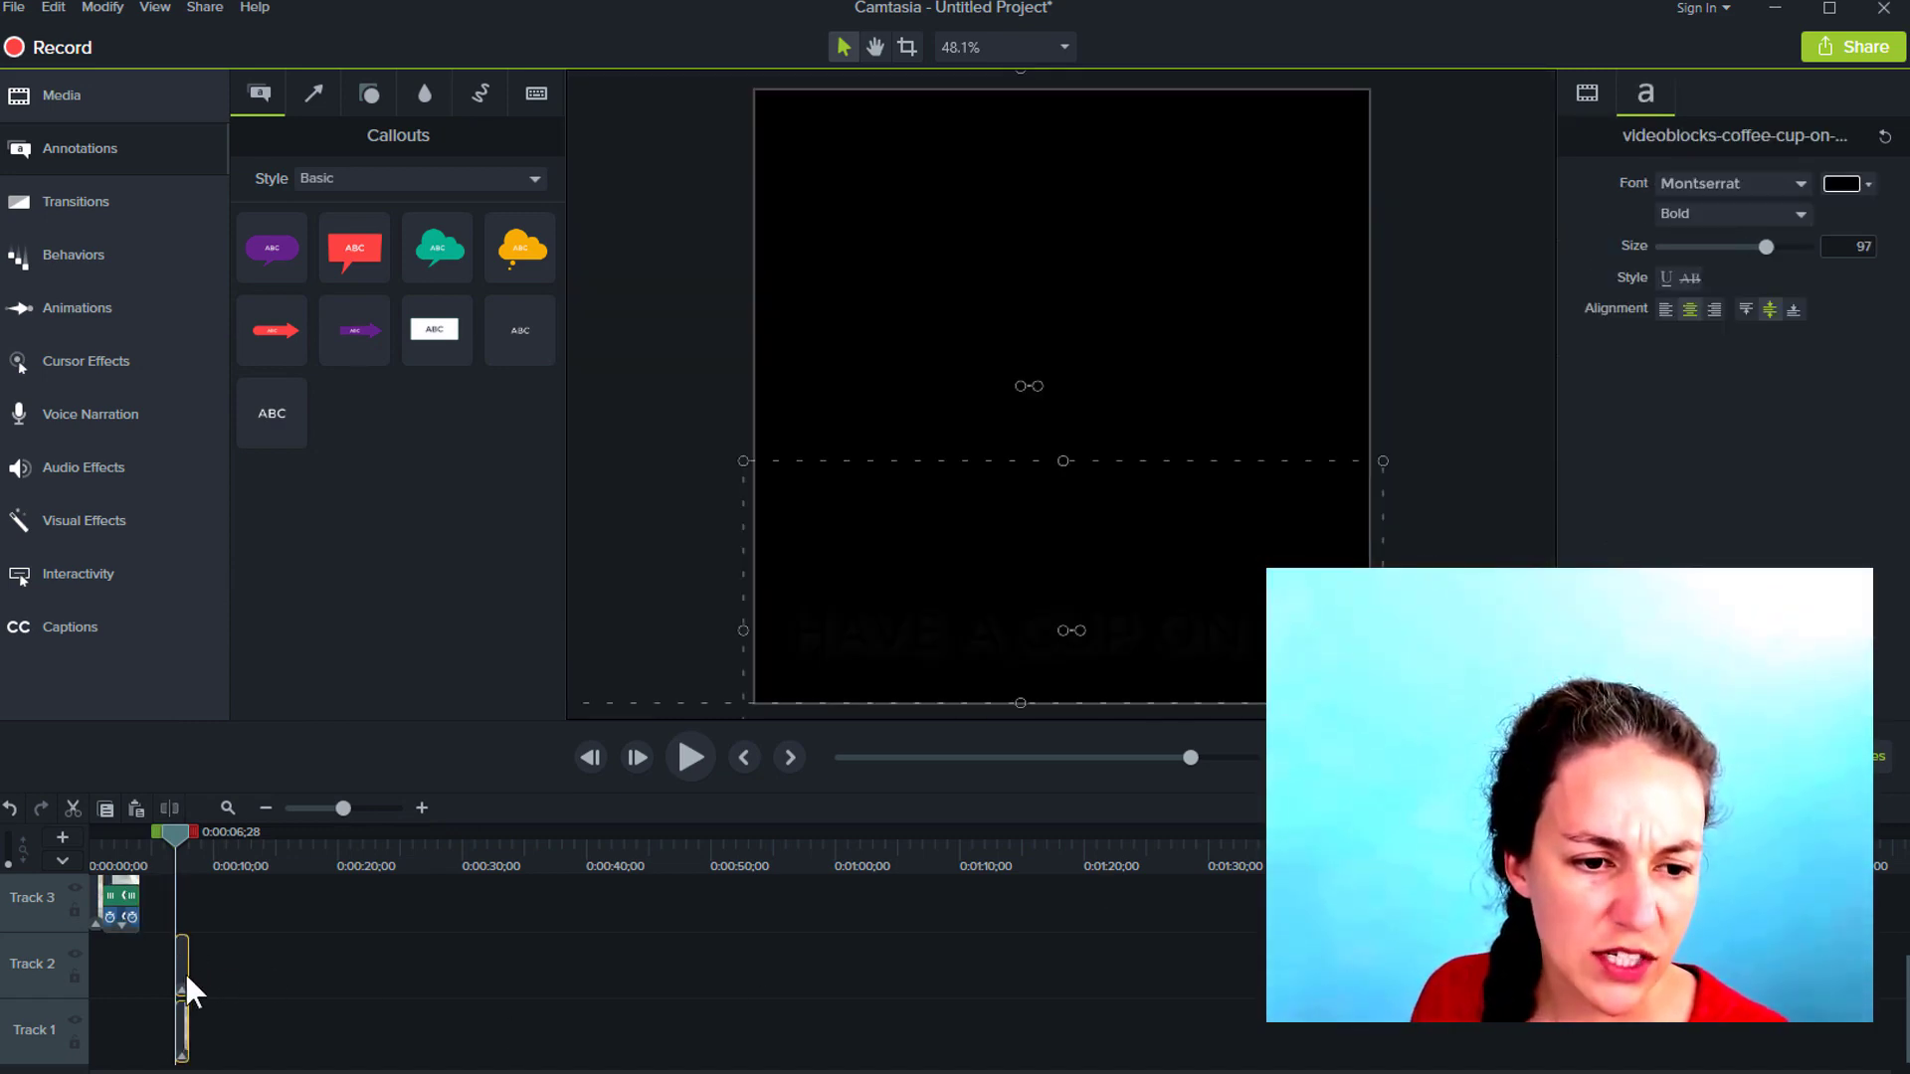
left_click_drag(184, 971, 147, 975)
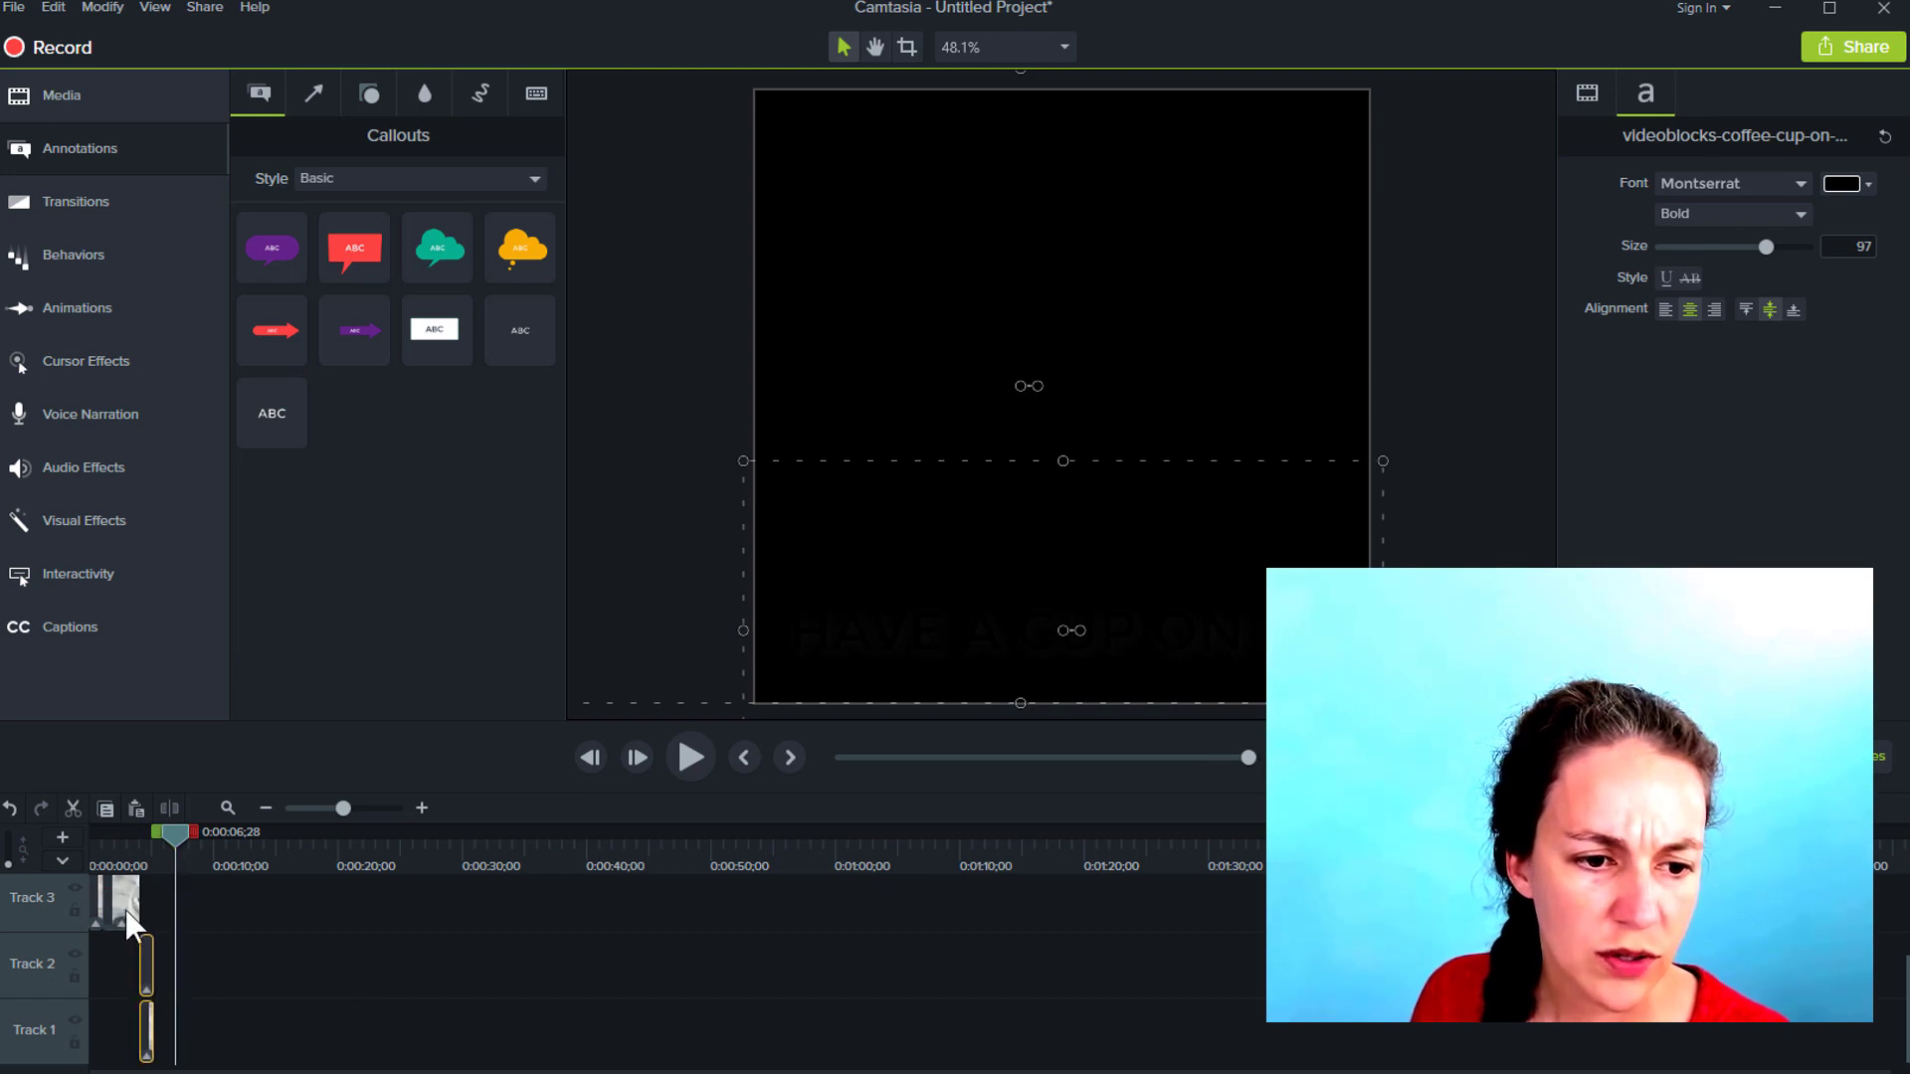
left_click(127, 921)
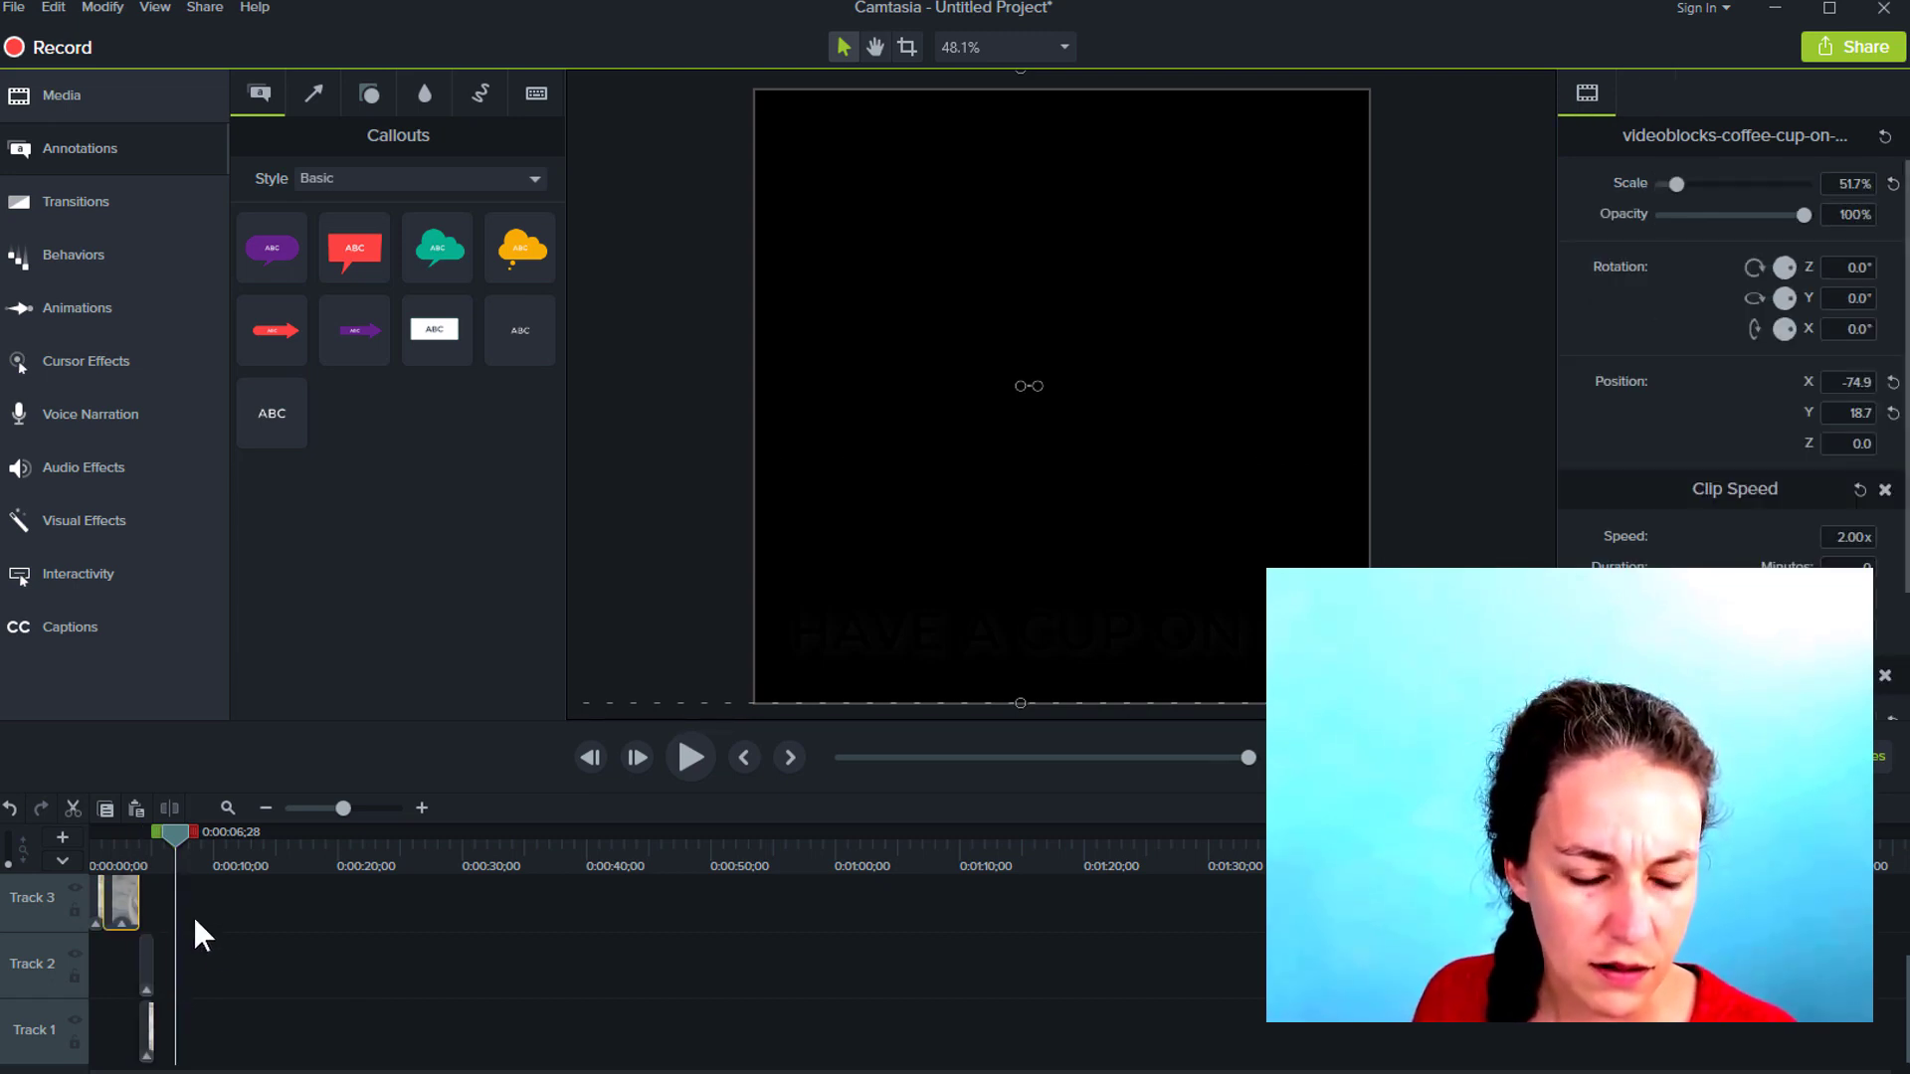
left_click(167, 919)
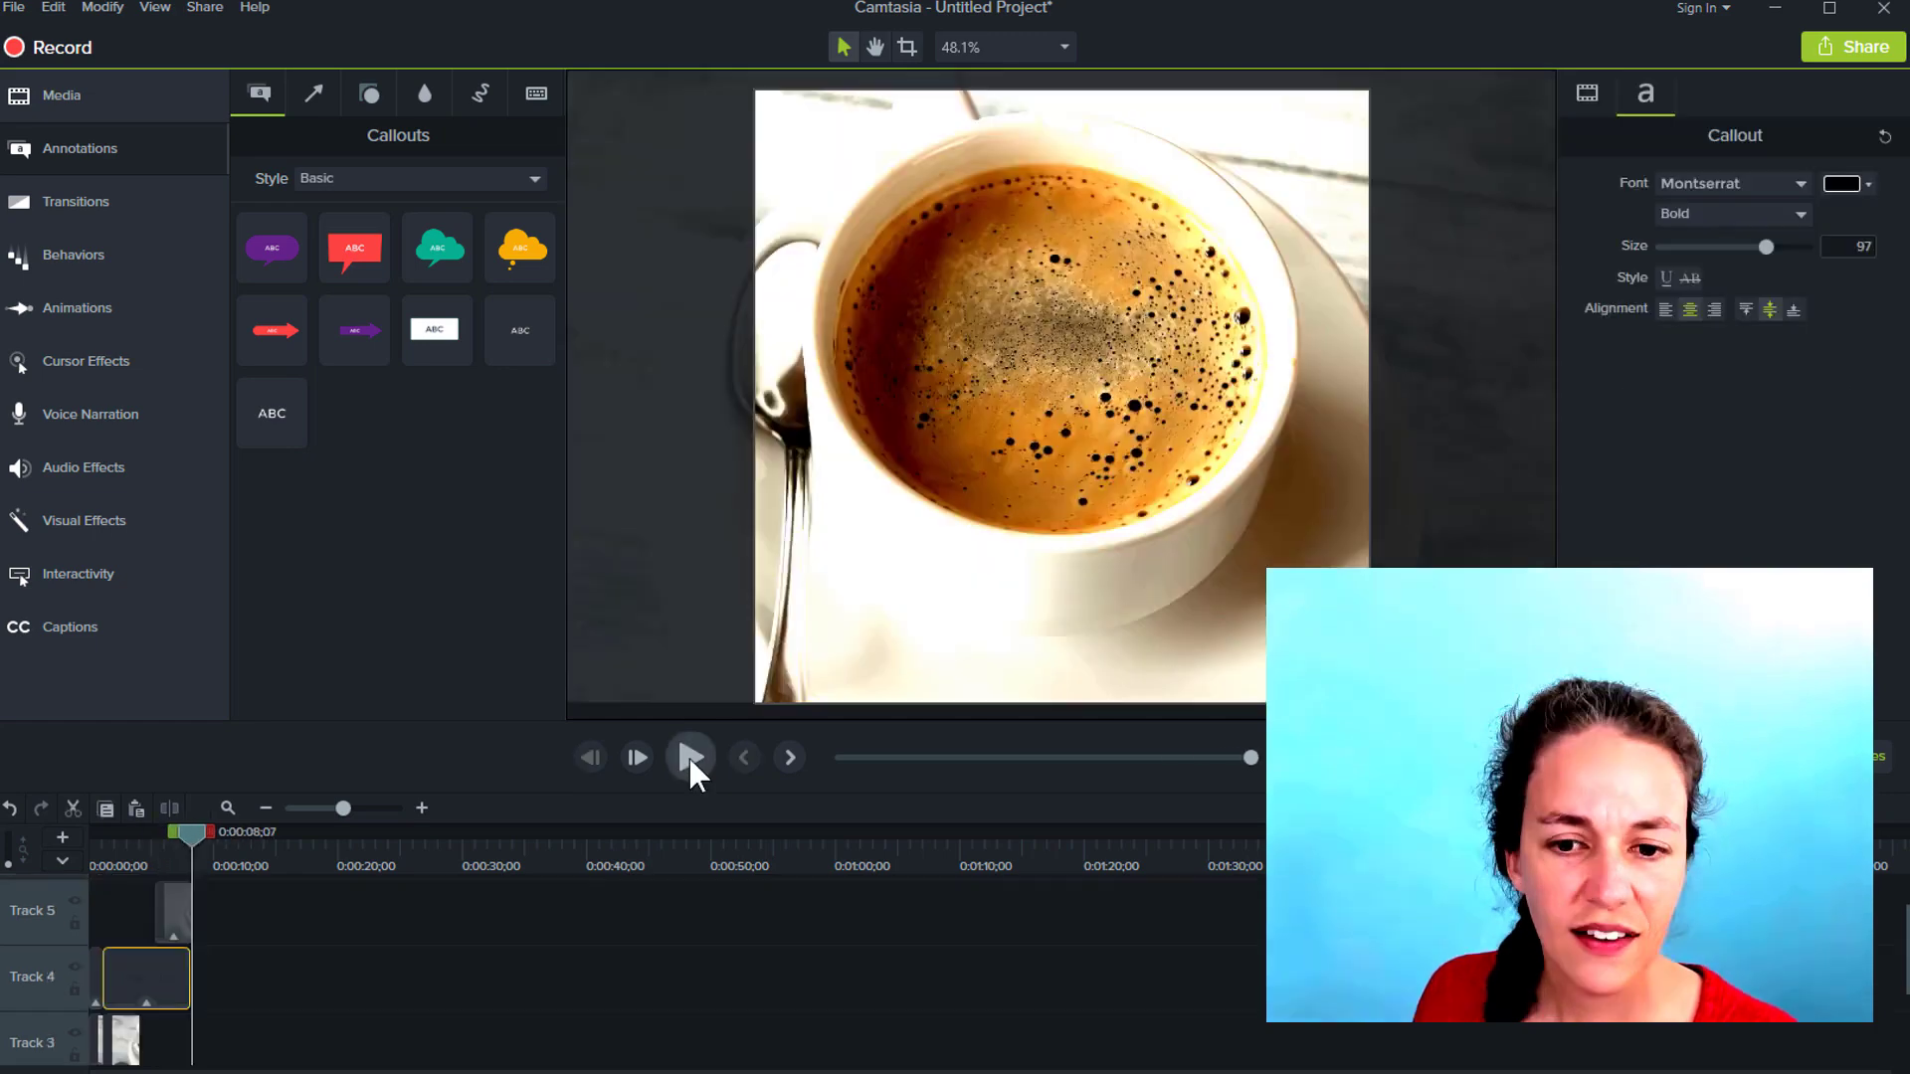
left_click(688, 756)
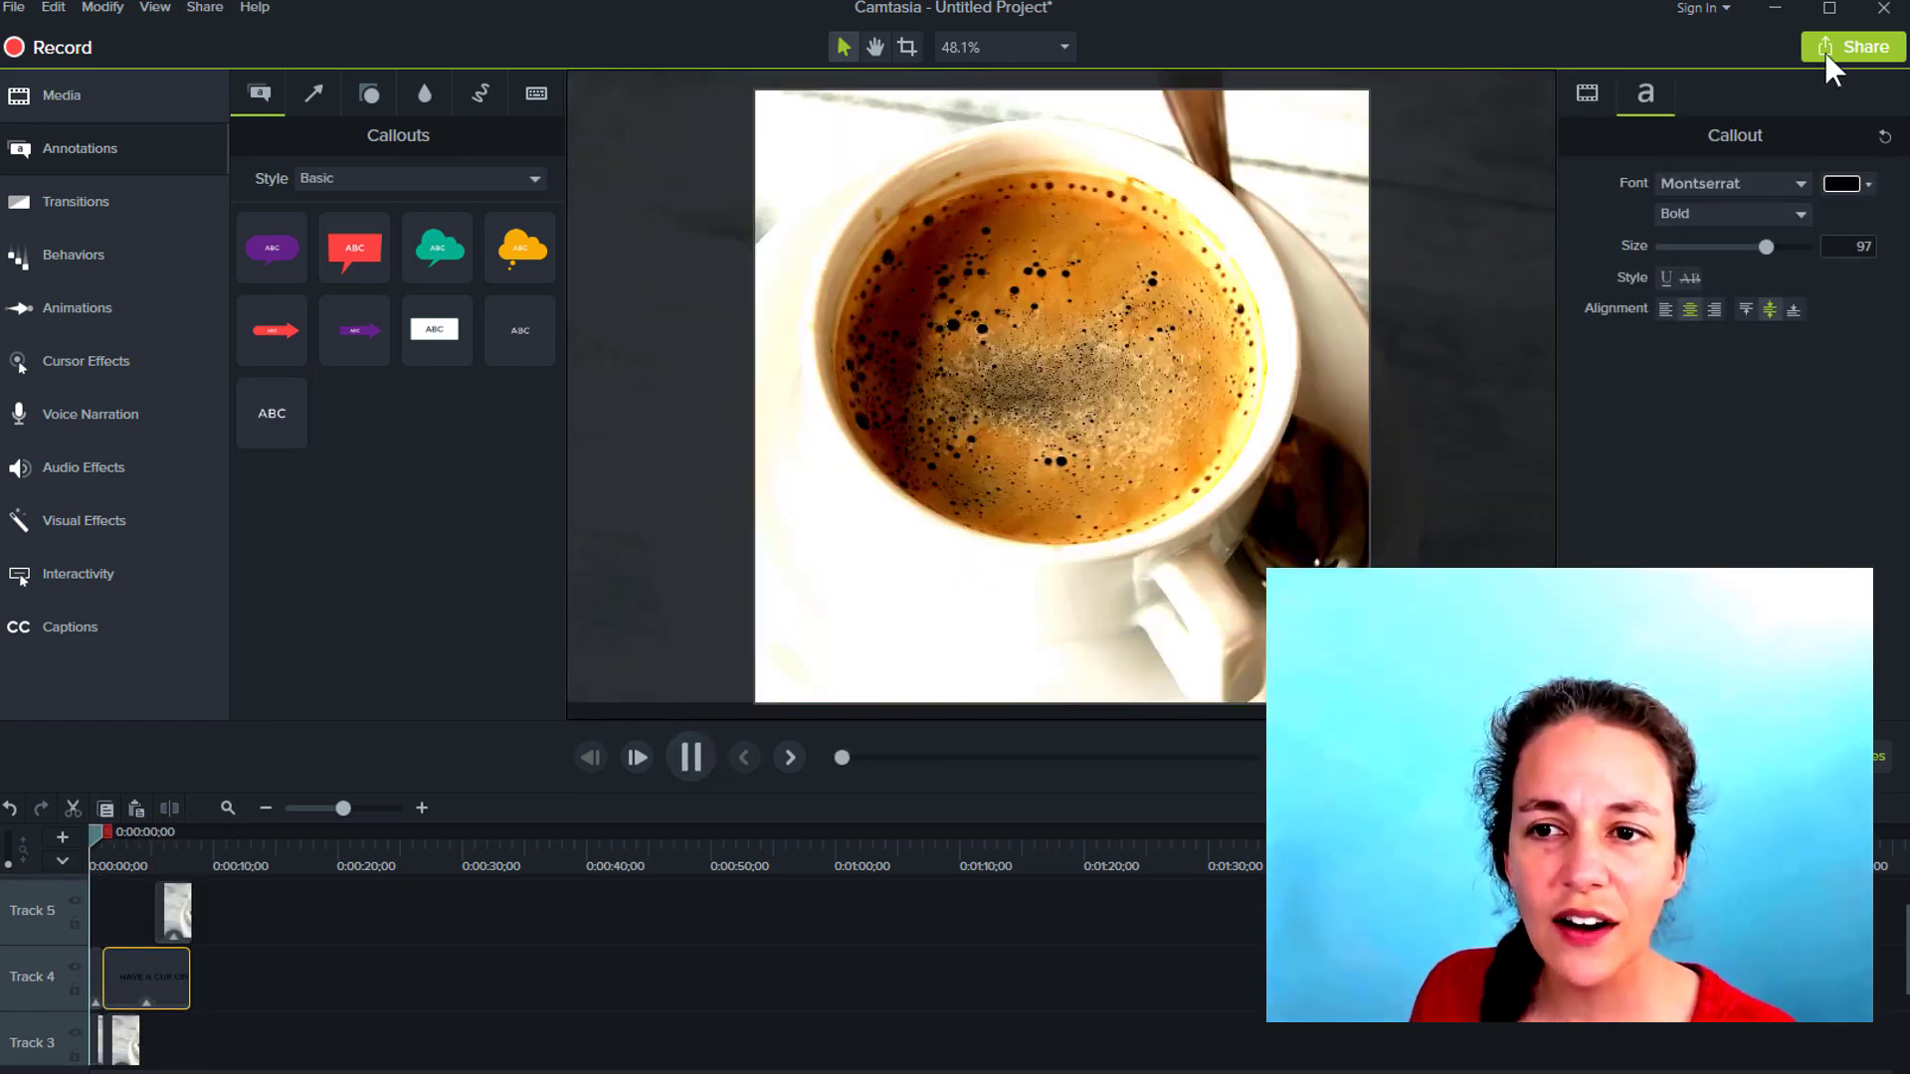
Export the project as a local MP4 file named 'Coffee date photo' and render it.
left_click(1828, 50)
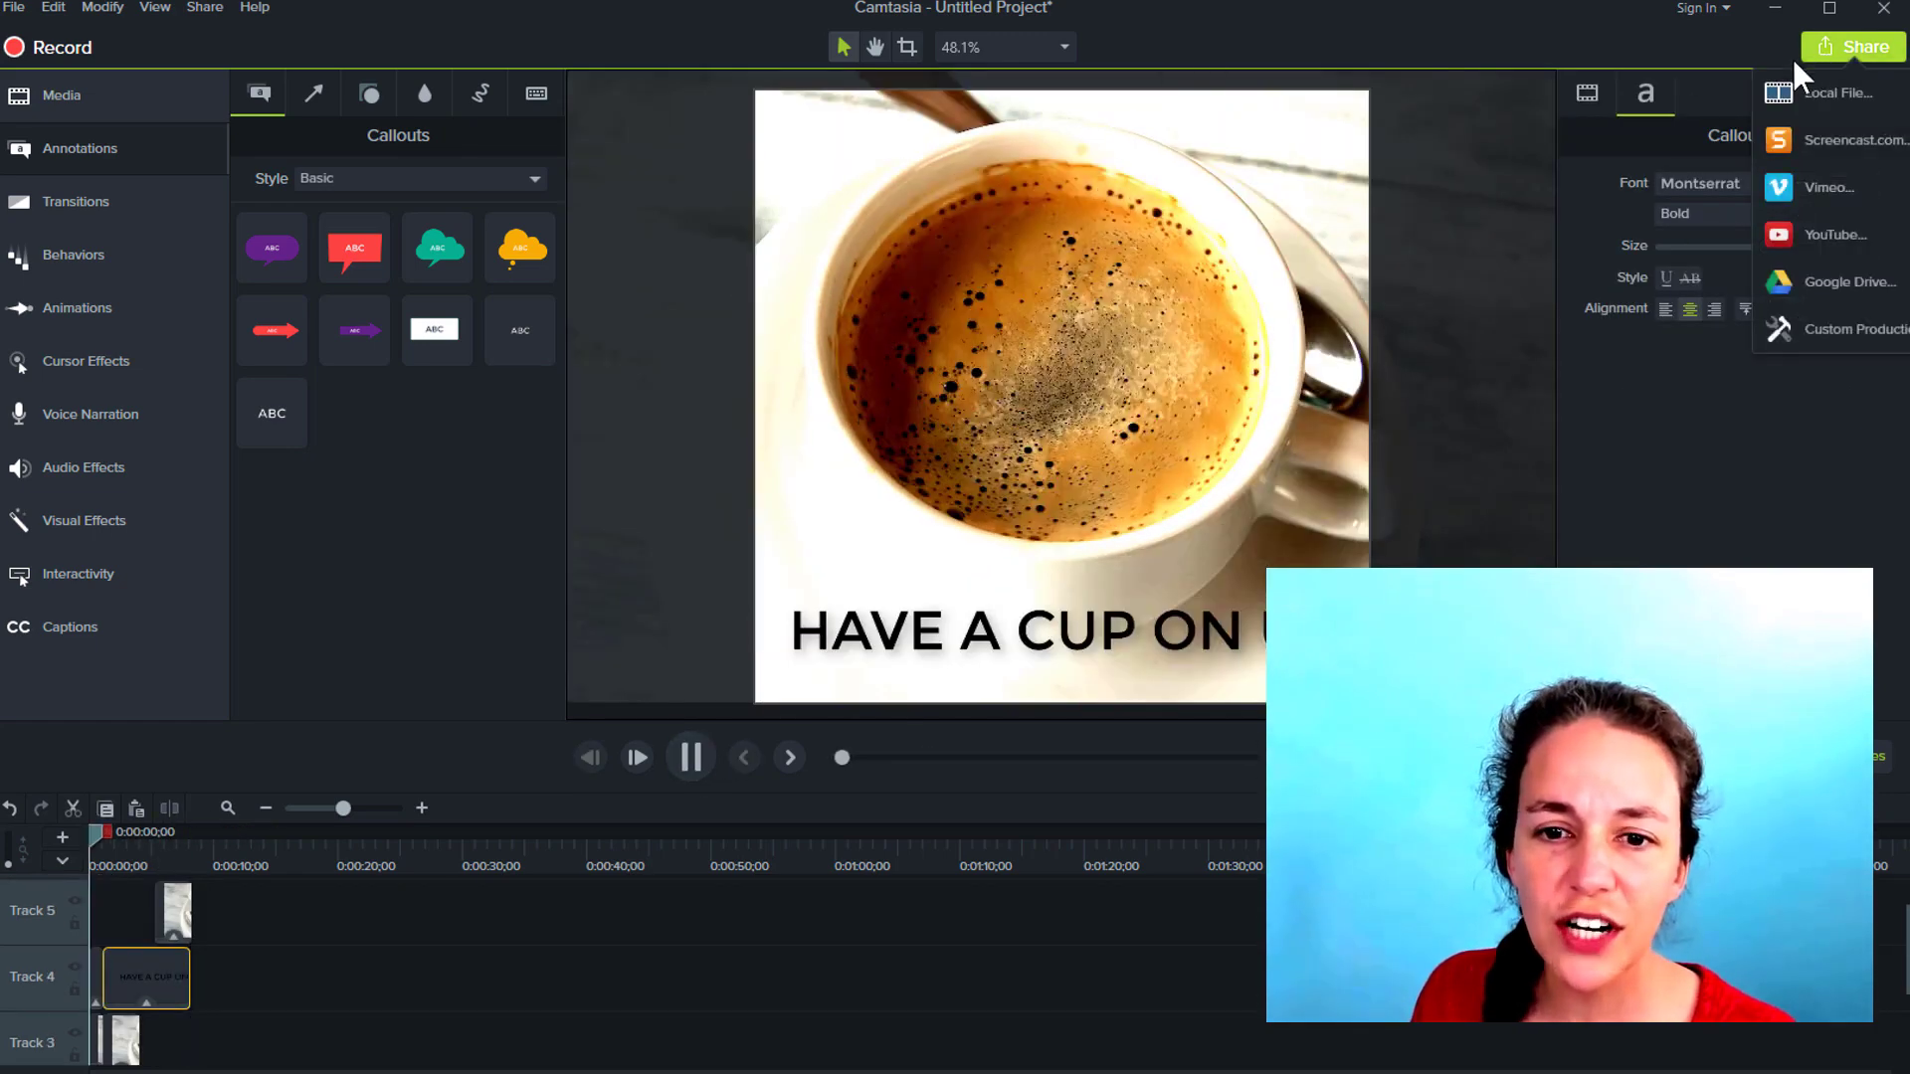
left_click(1846, 93)
left_click(1121, 871)
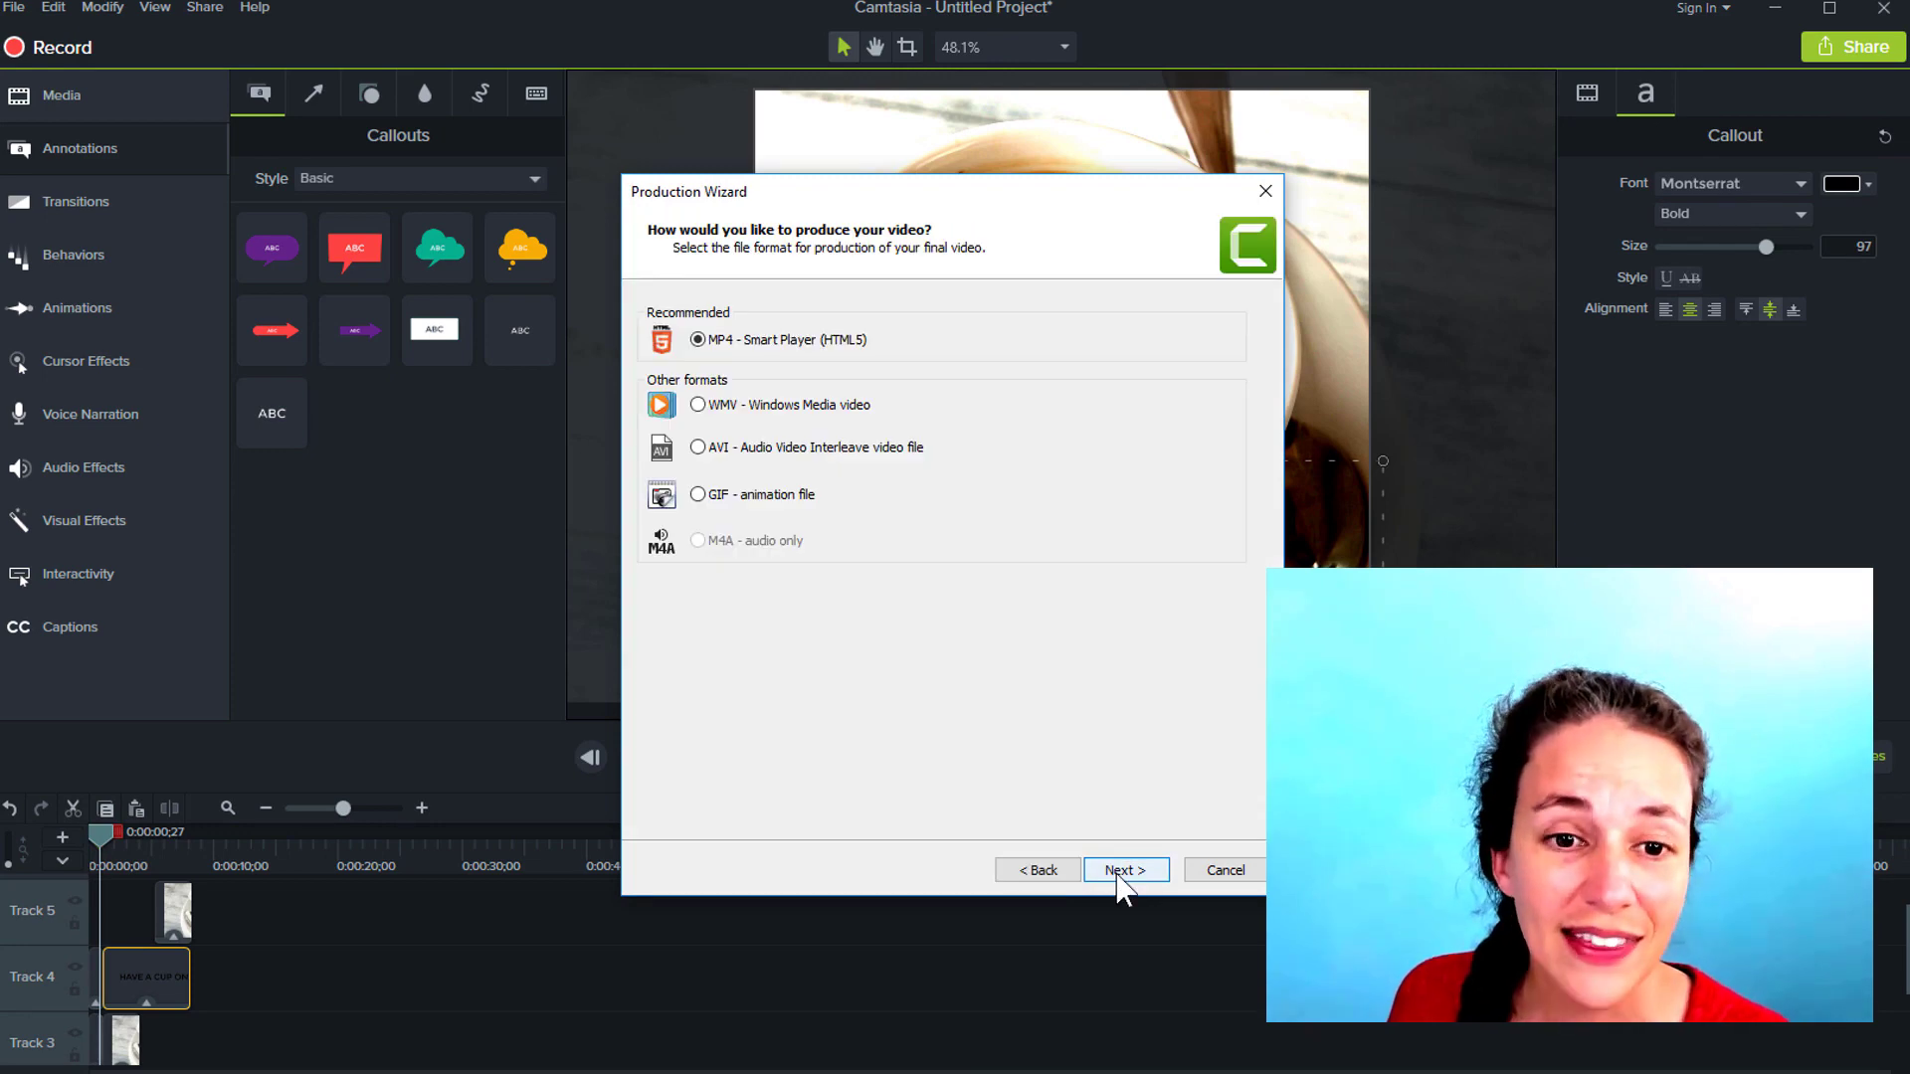
left_click(1121, 871)
left_click(1121, 871)
left_click(1121, 872)
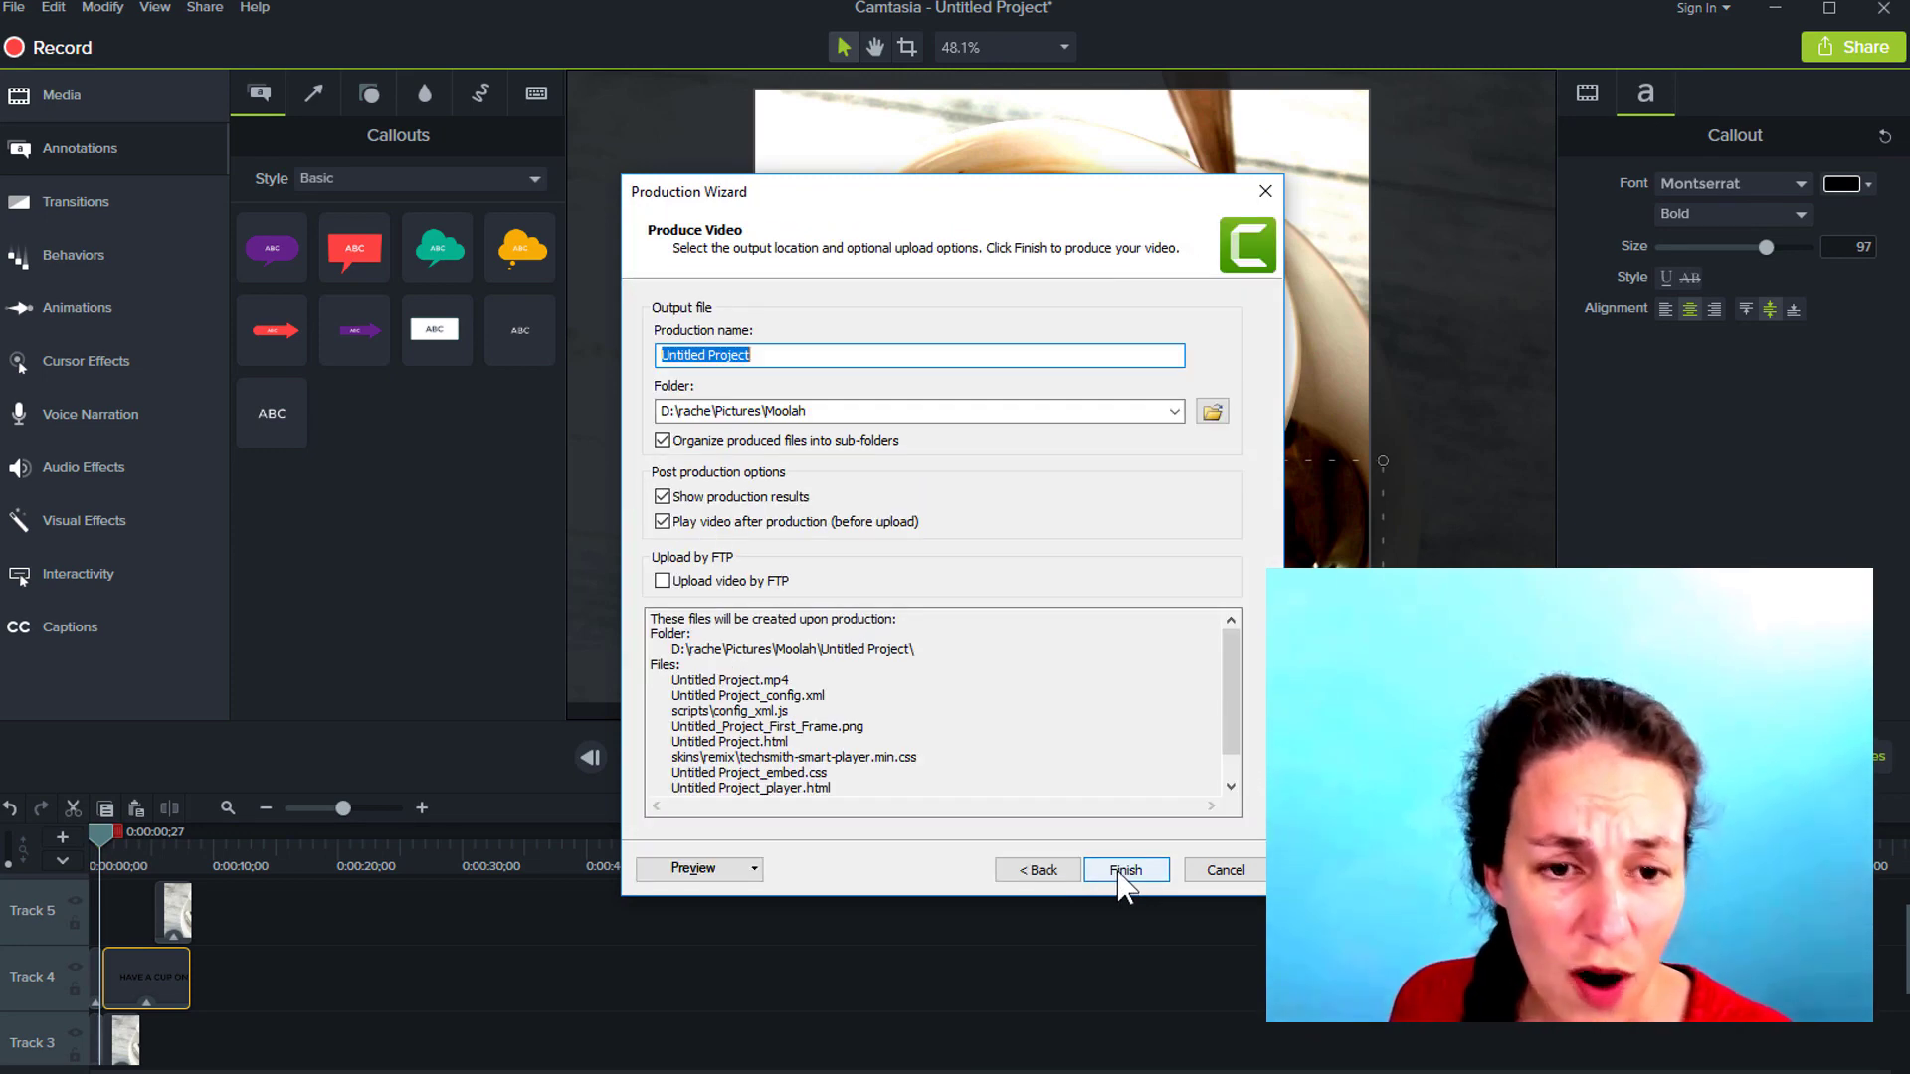
type("Coffee d")
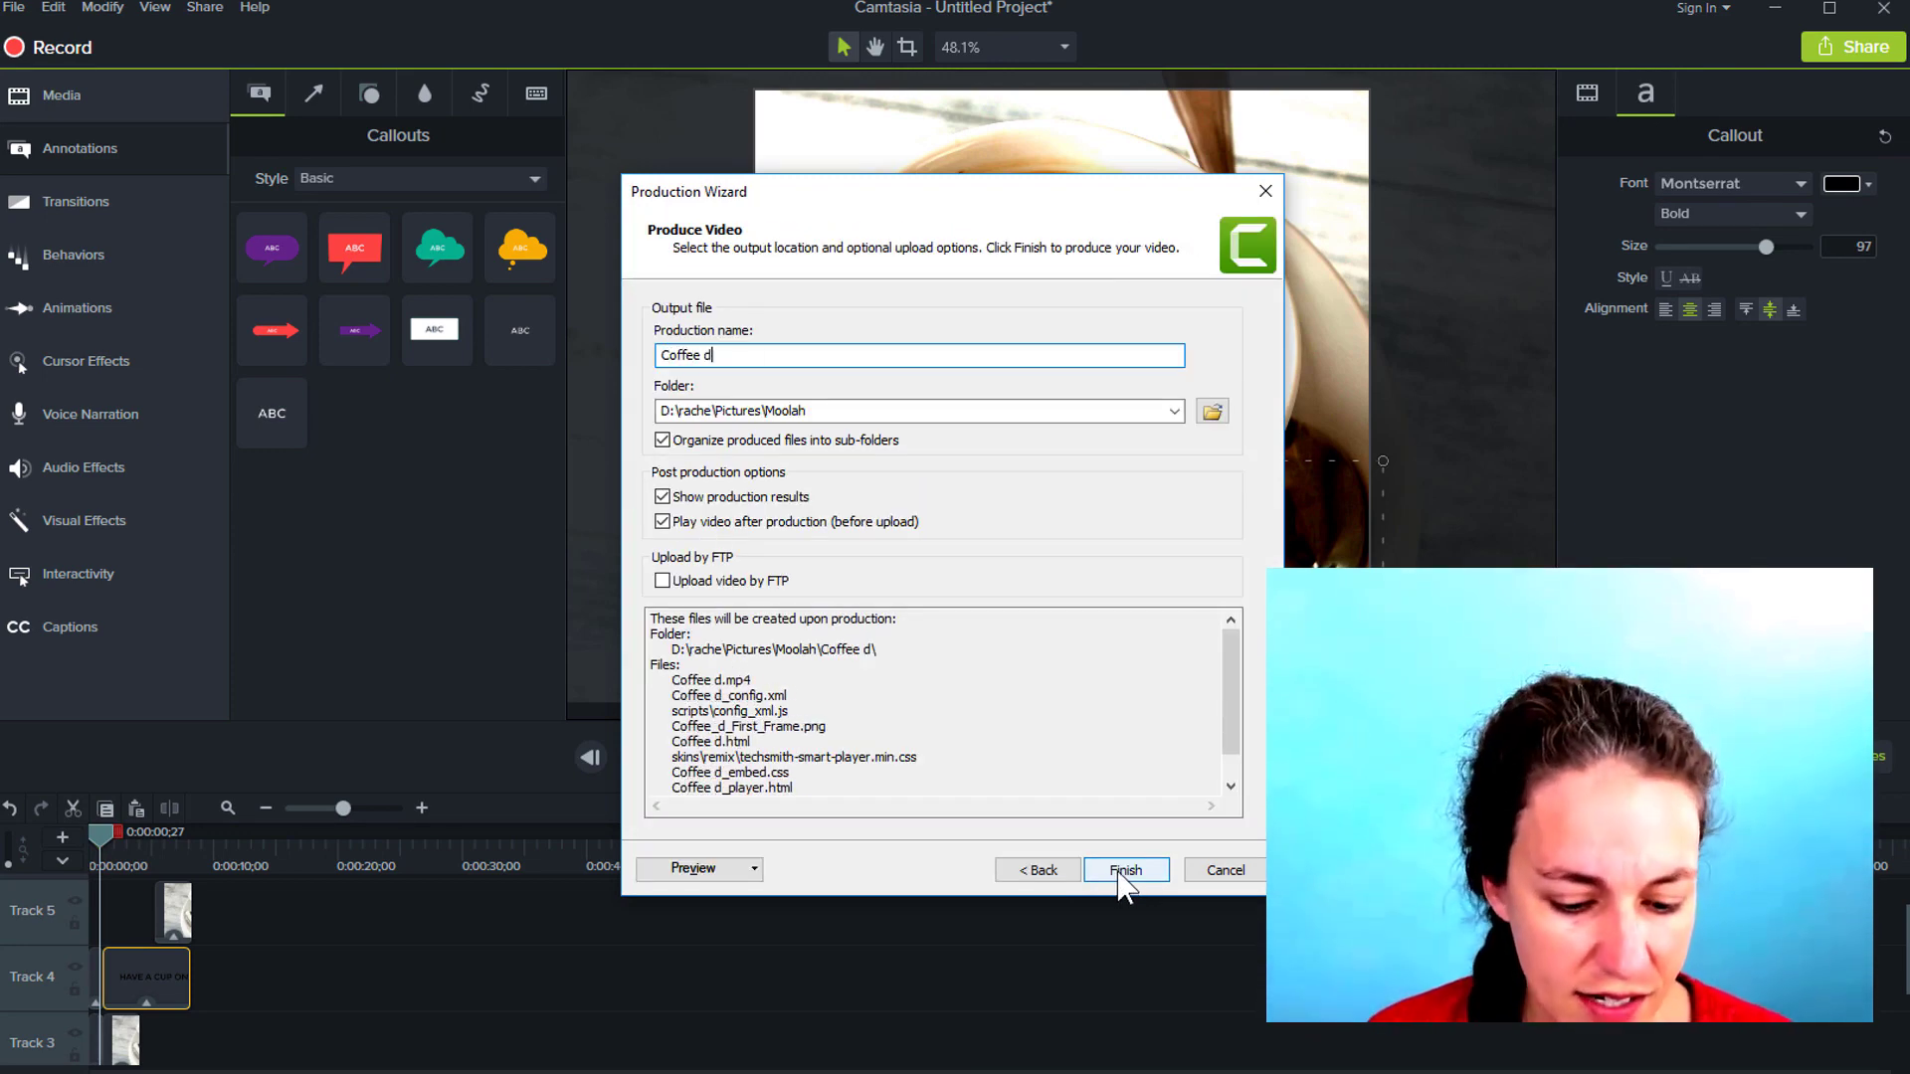
type("ate ph")
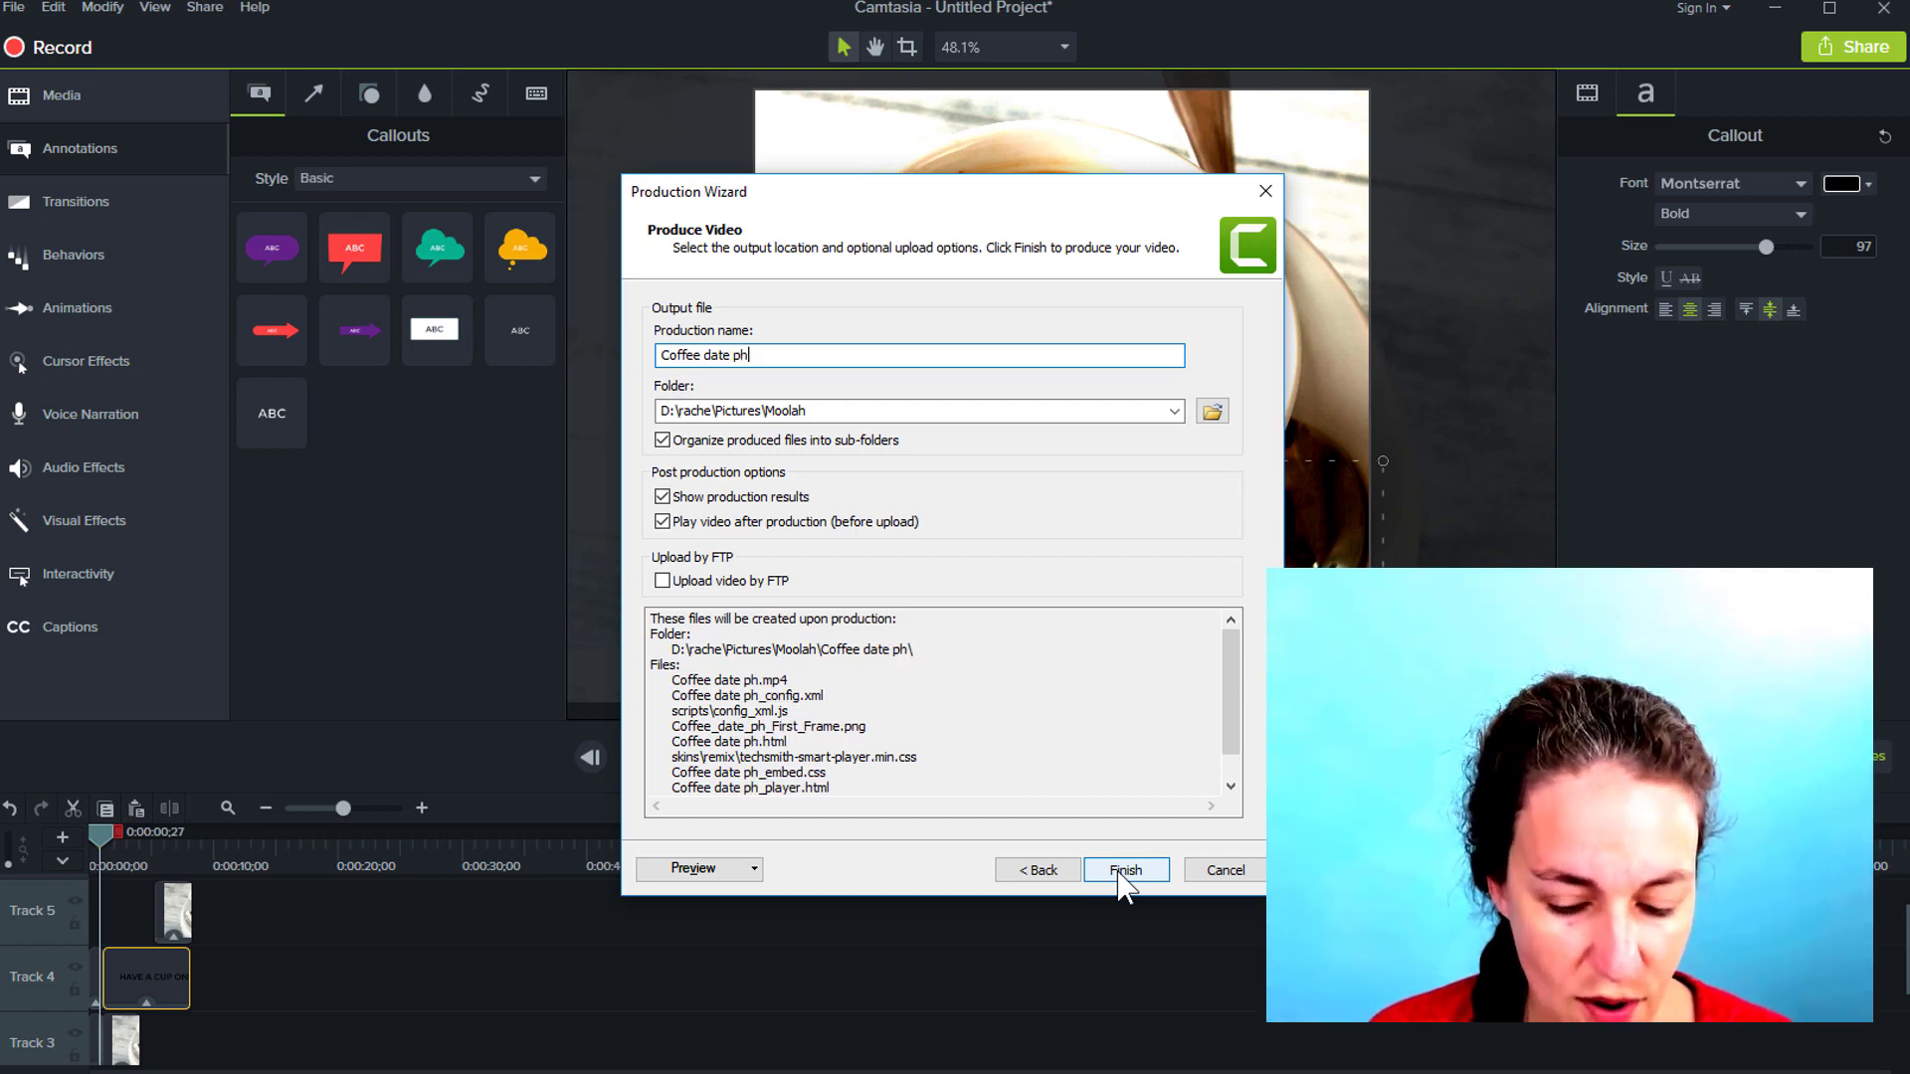
type("oot")
key("BackSpace")
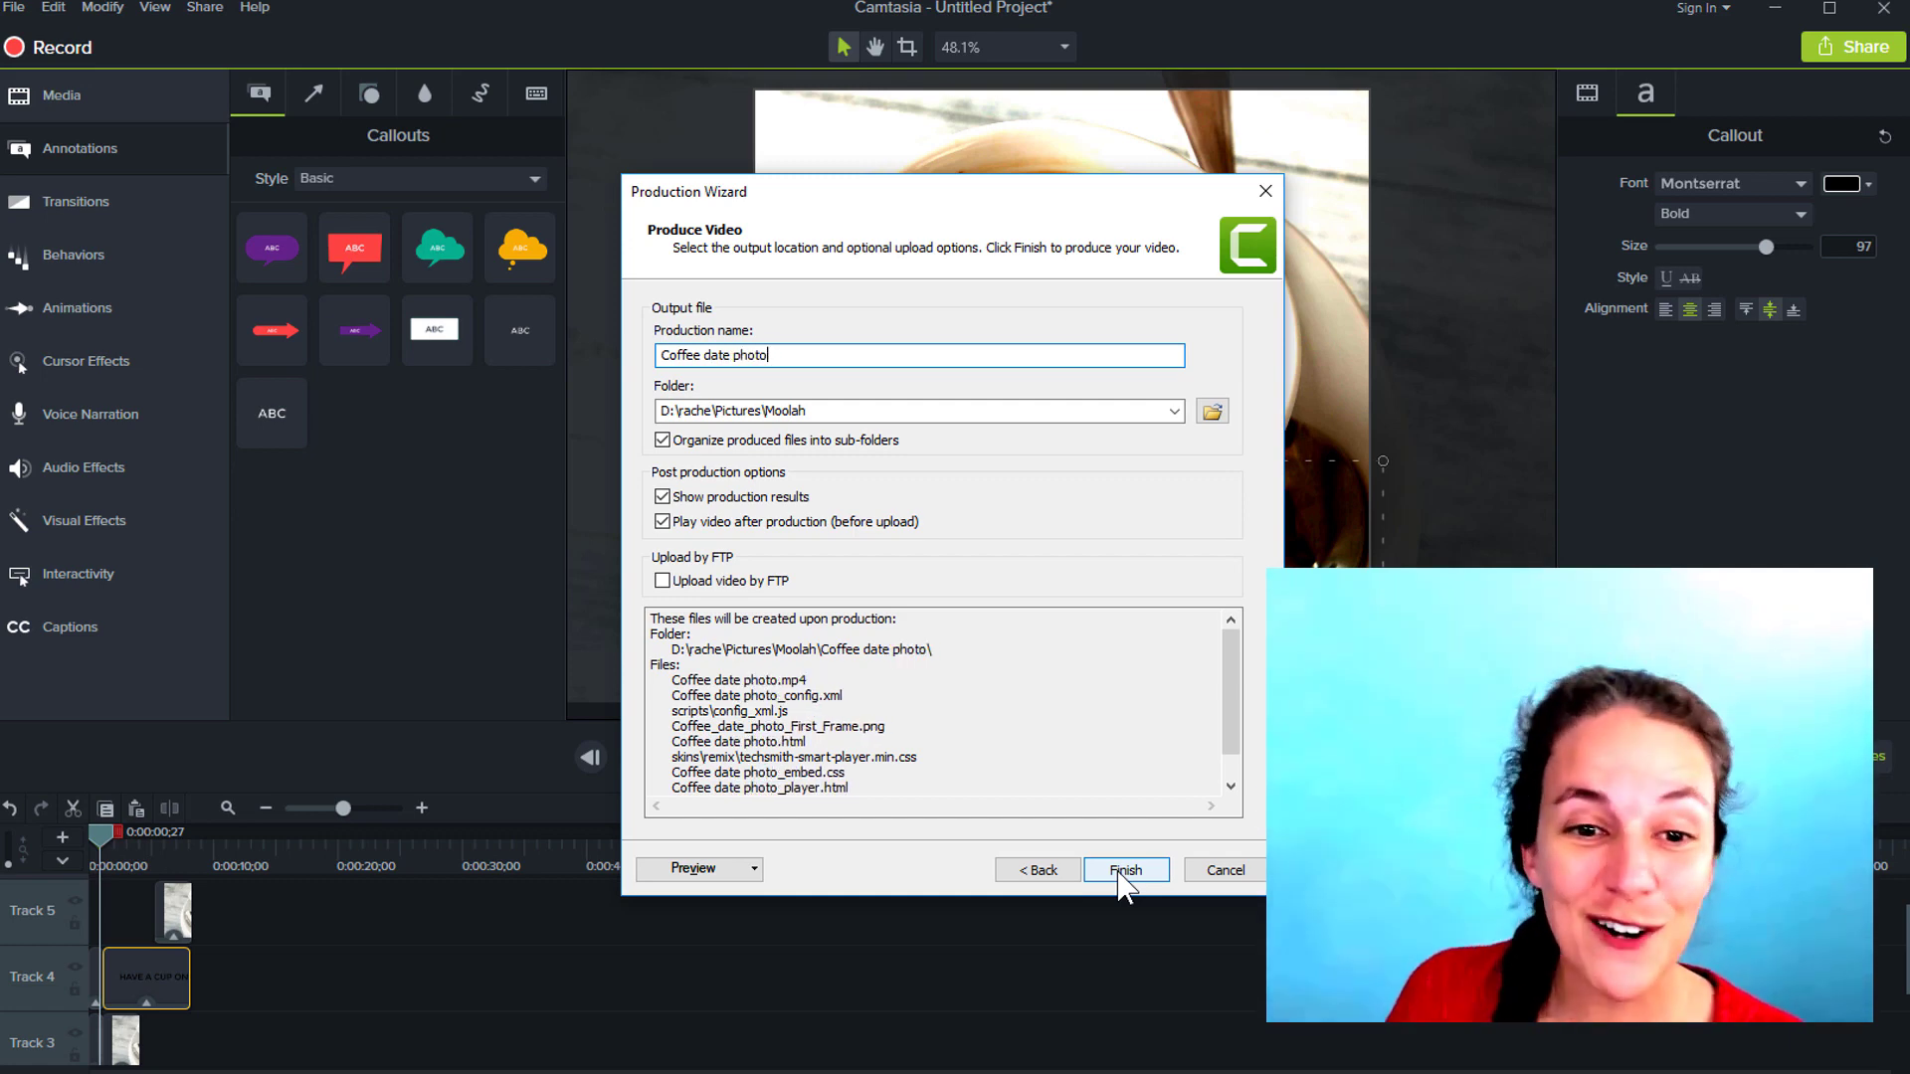
left_click(1109, 873)
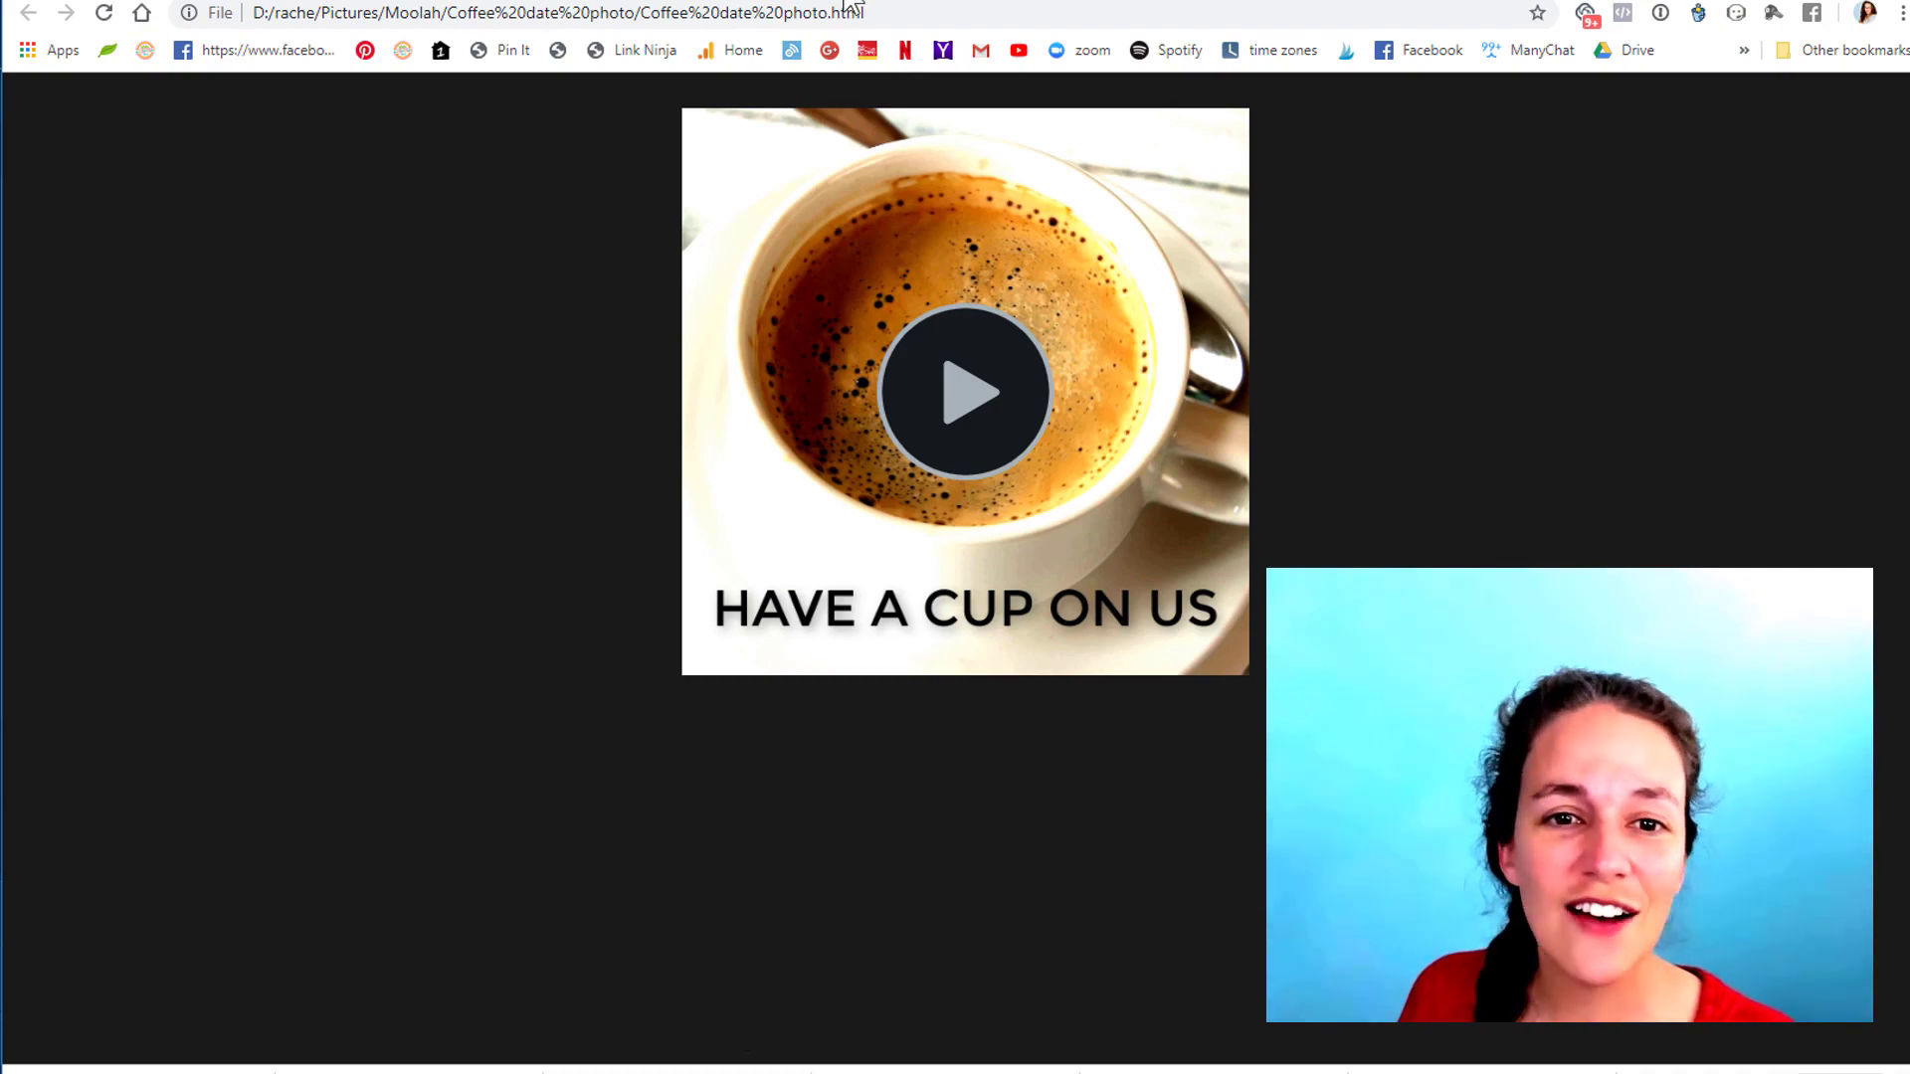
Move through the Facebook Newsroom and group tabs to the Facebook News Feed.
left_click(773, 0)
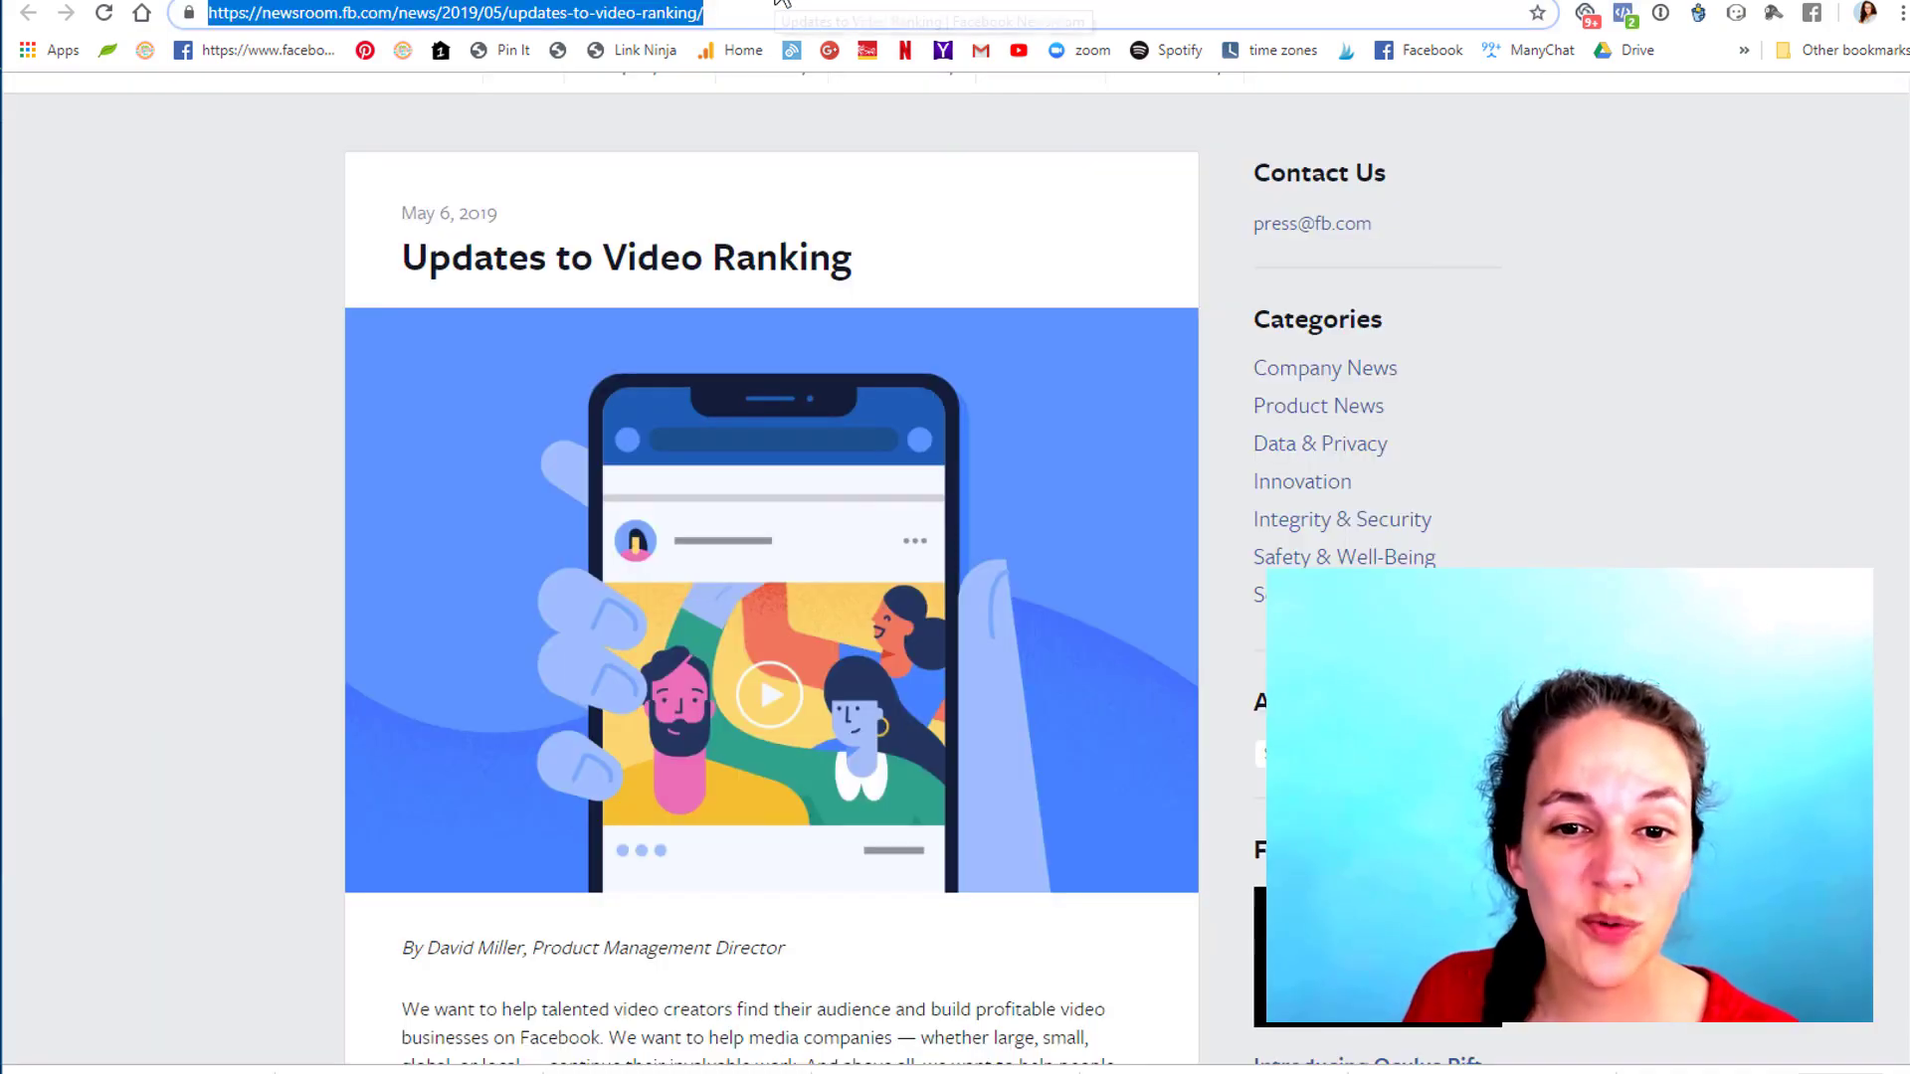
left_click(716, 0)
left_click(443, 0)
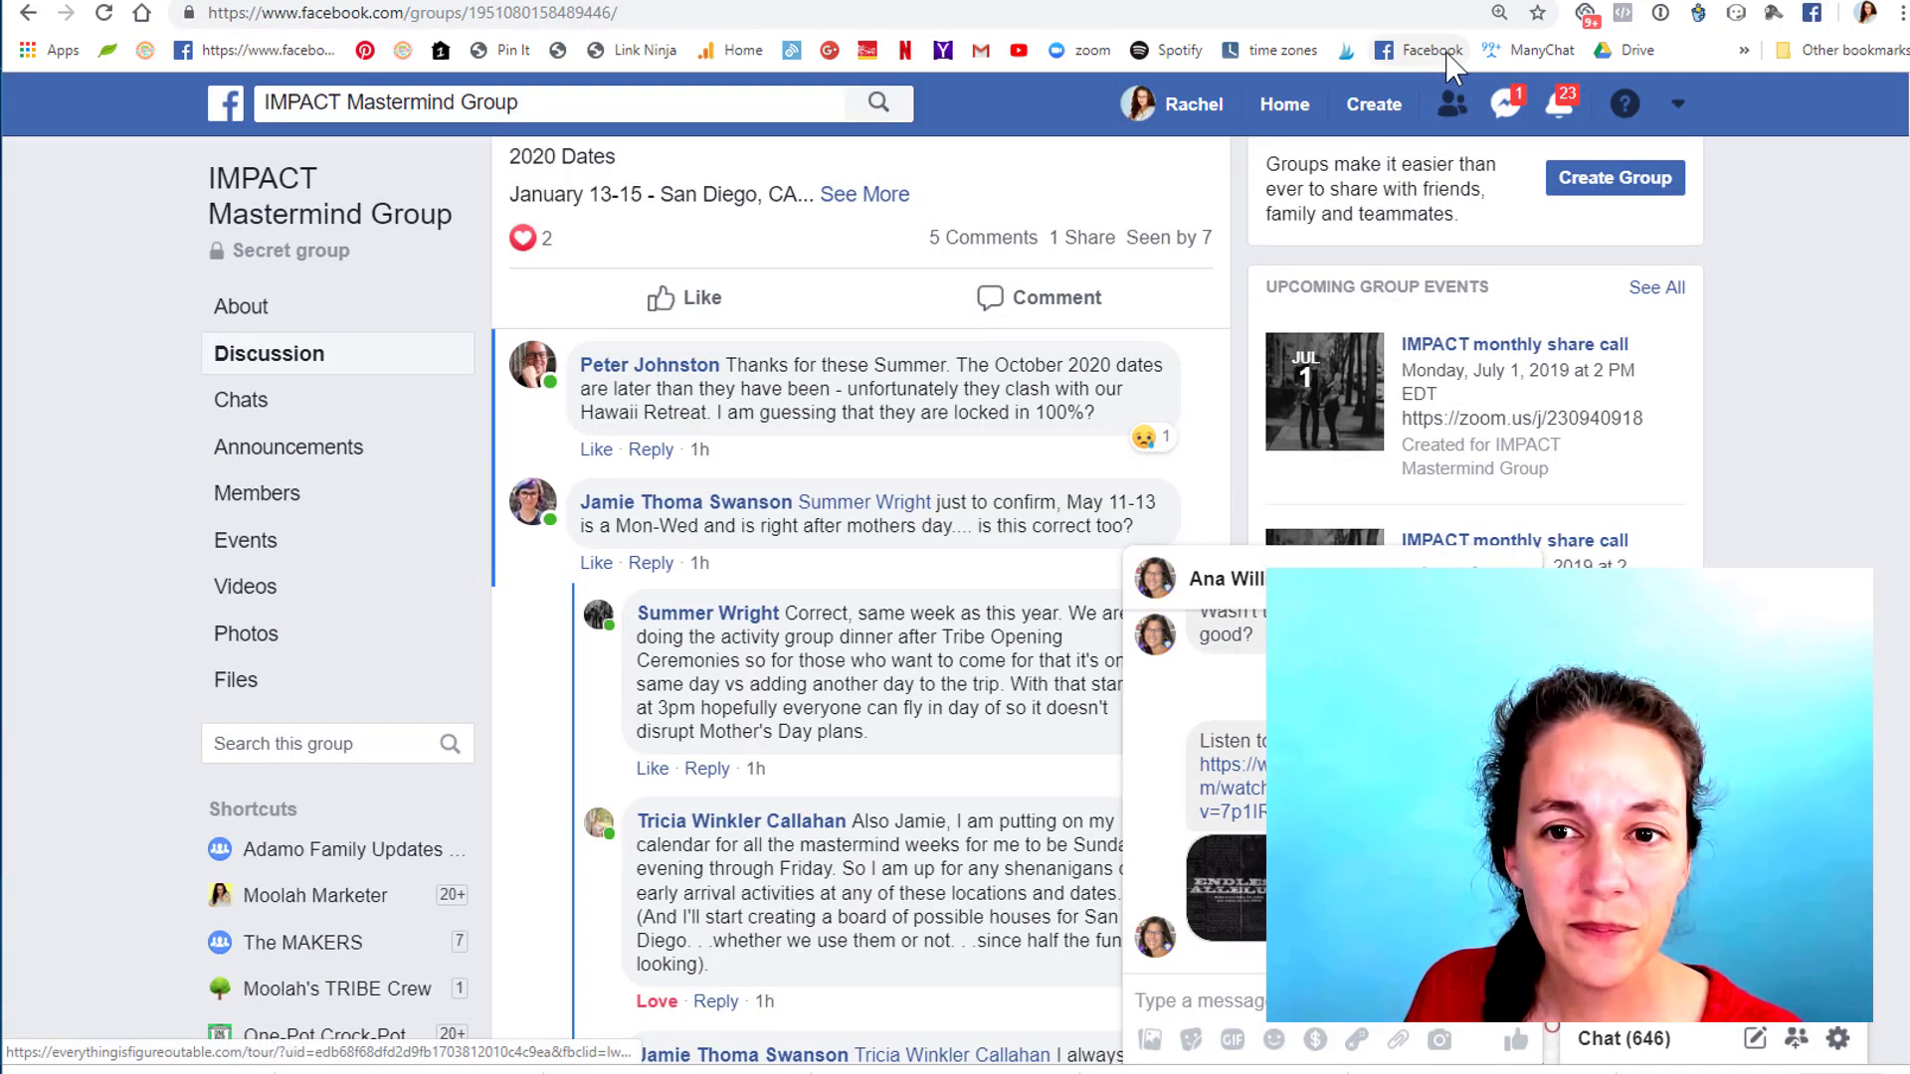
left_click(1422, 50)
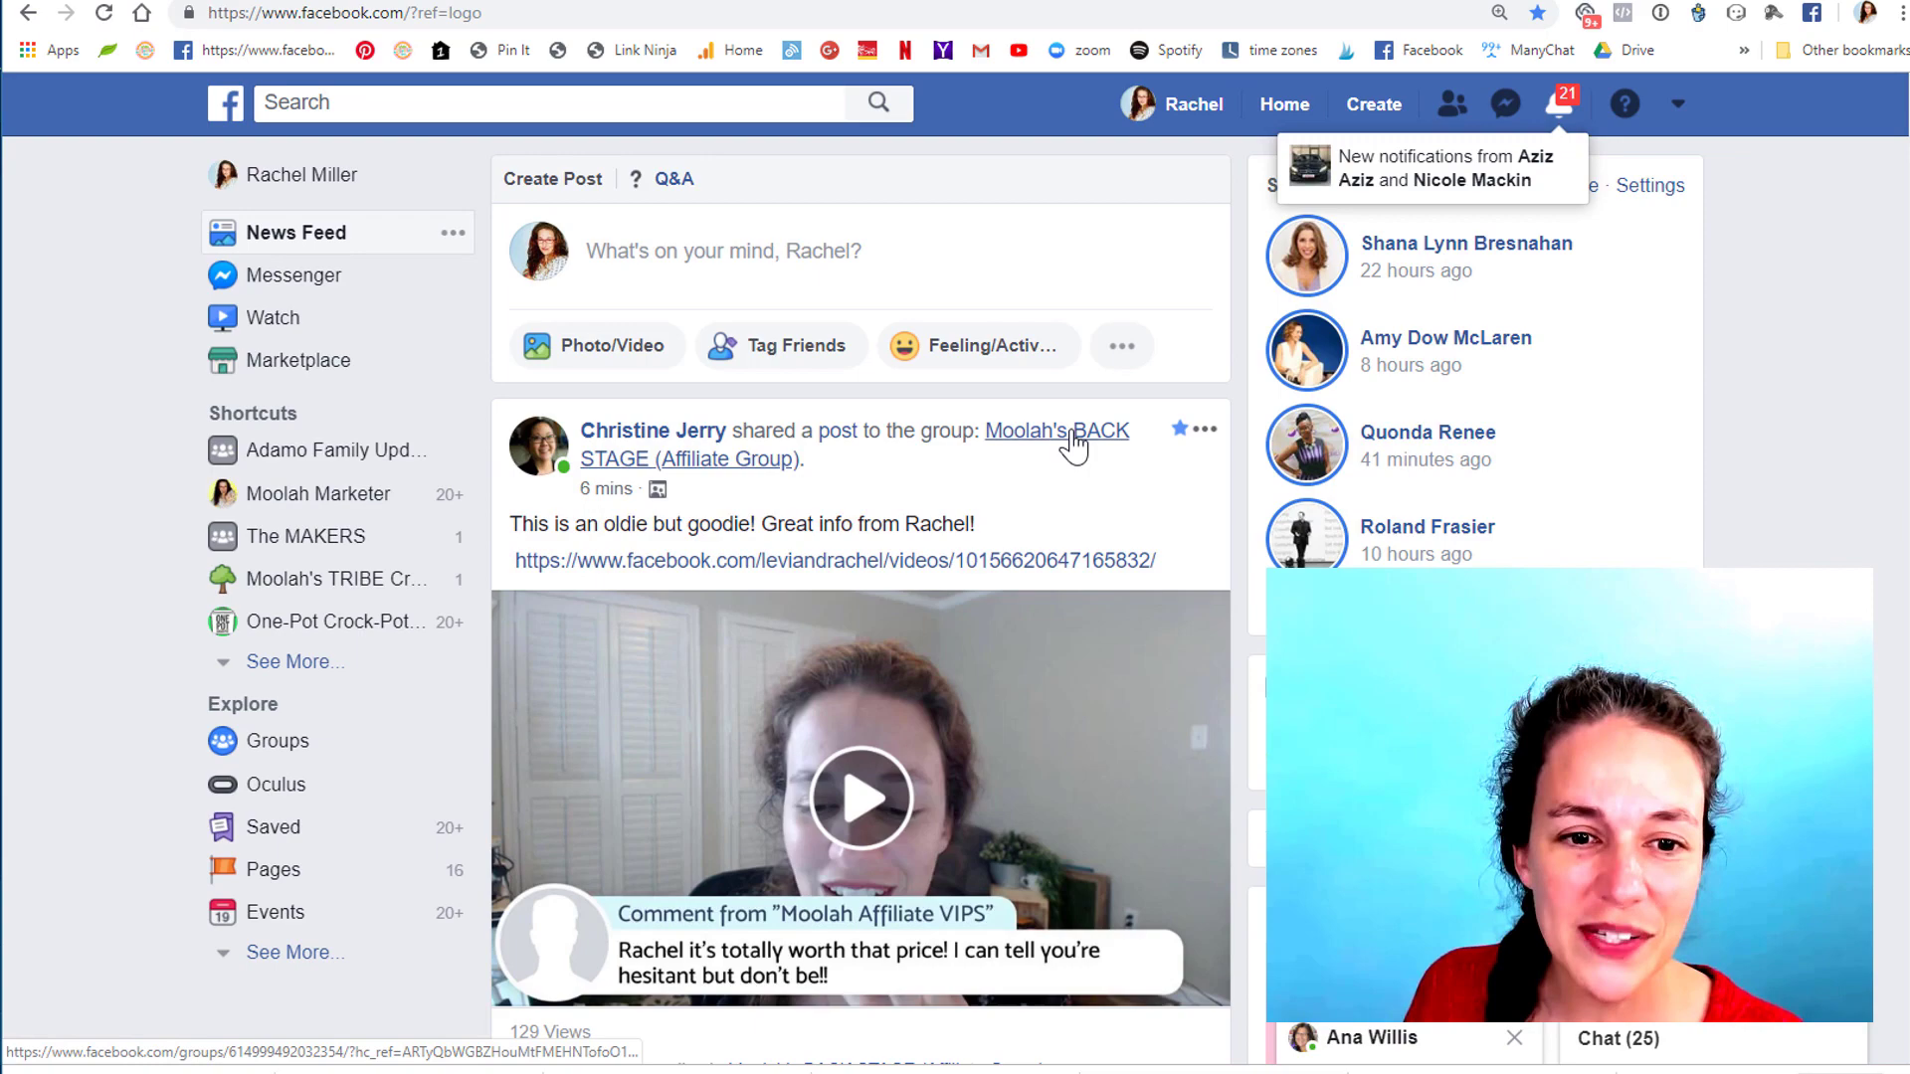
Open the Moolah's BACK STAGE group and attach Coffee date photo.mp4 to a new post.
left_click(1073, 433)
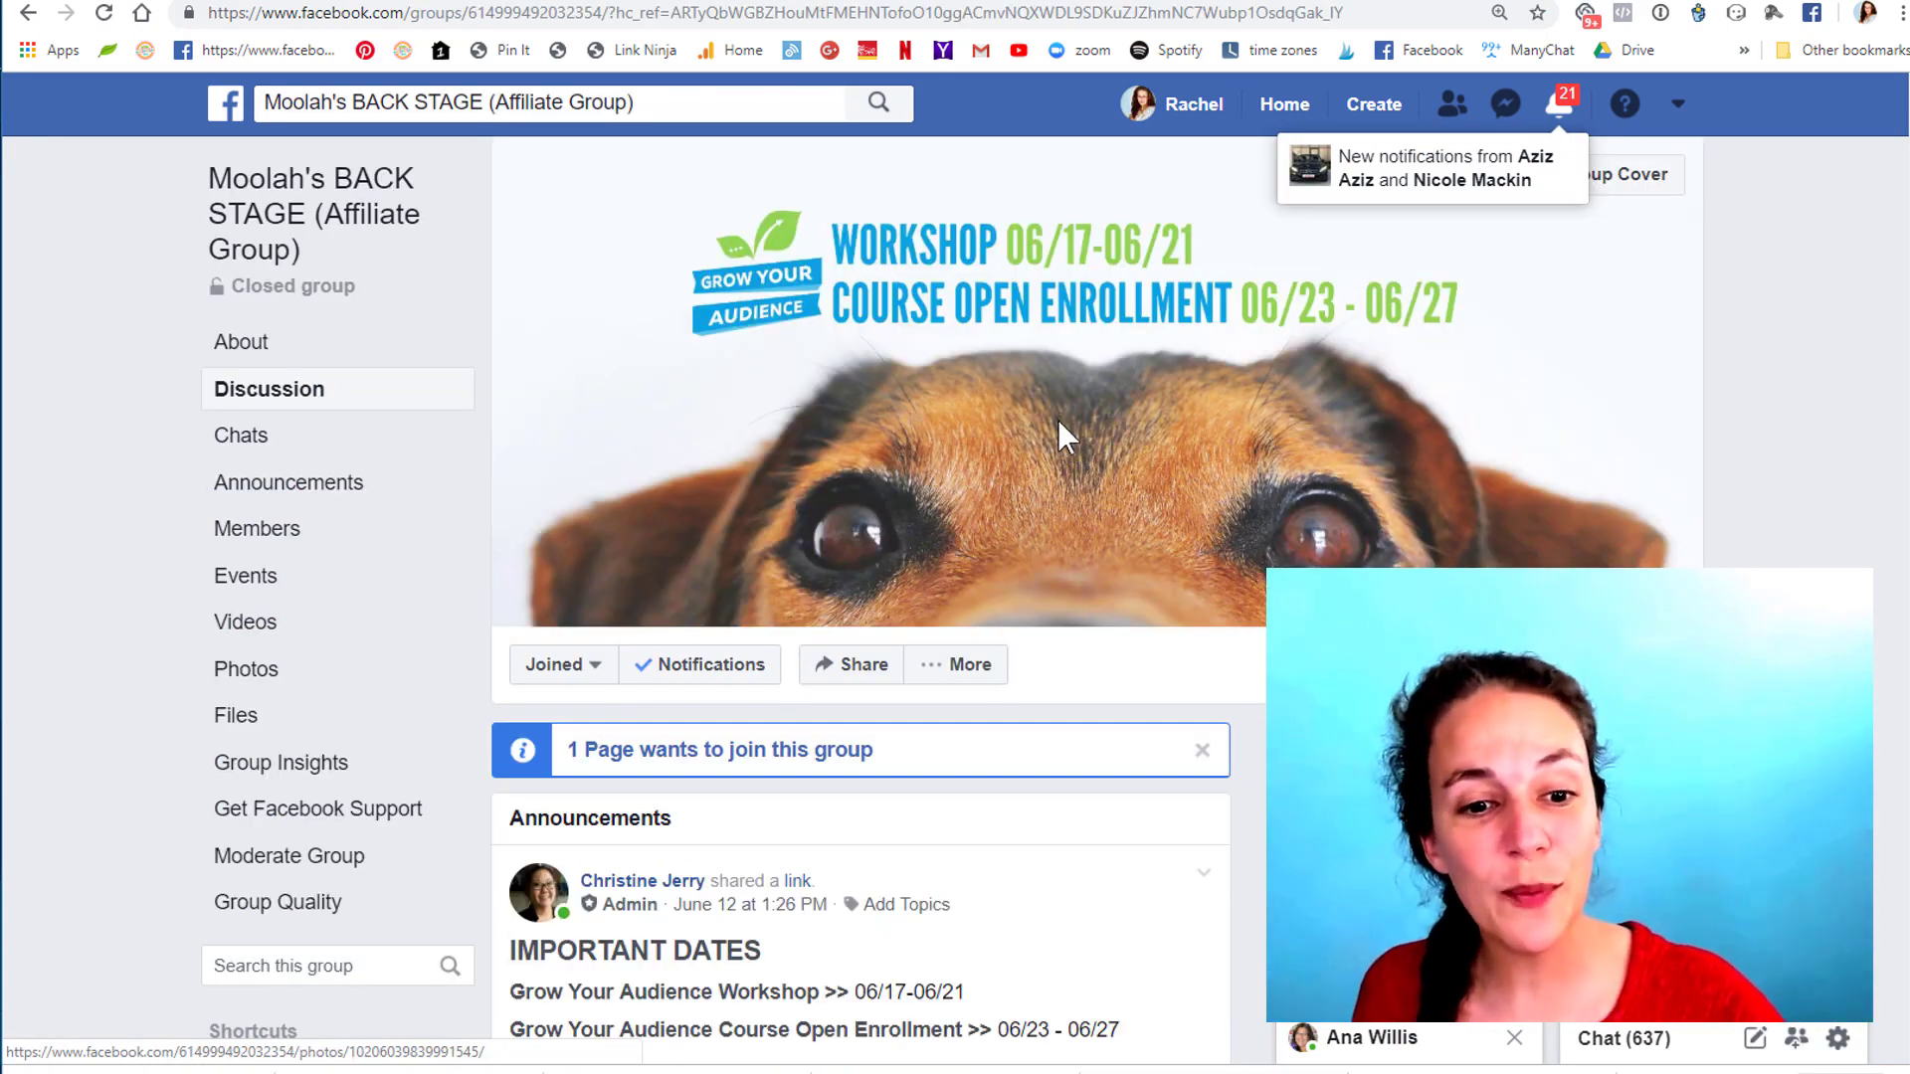
left_click(724, 821)
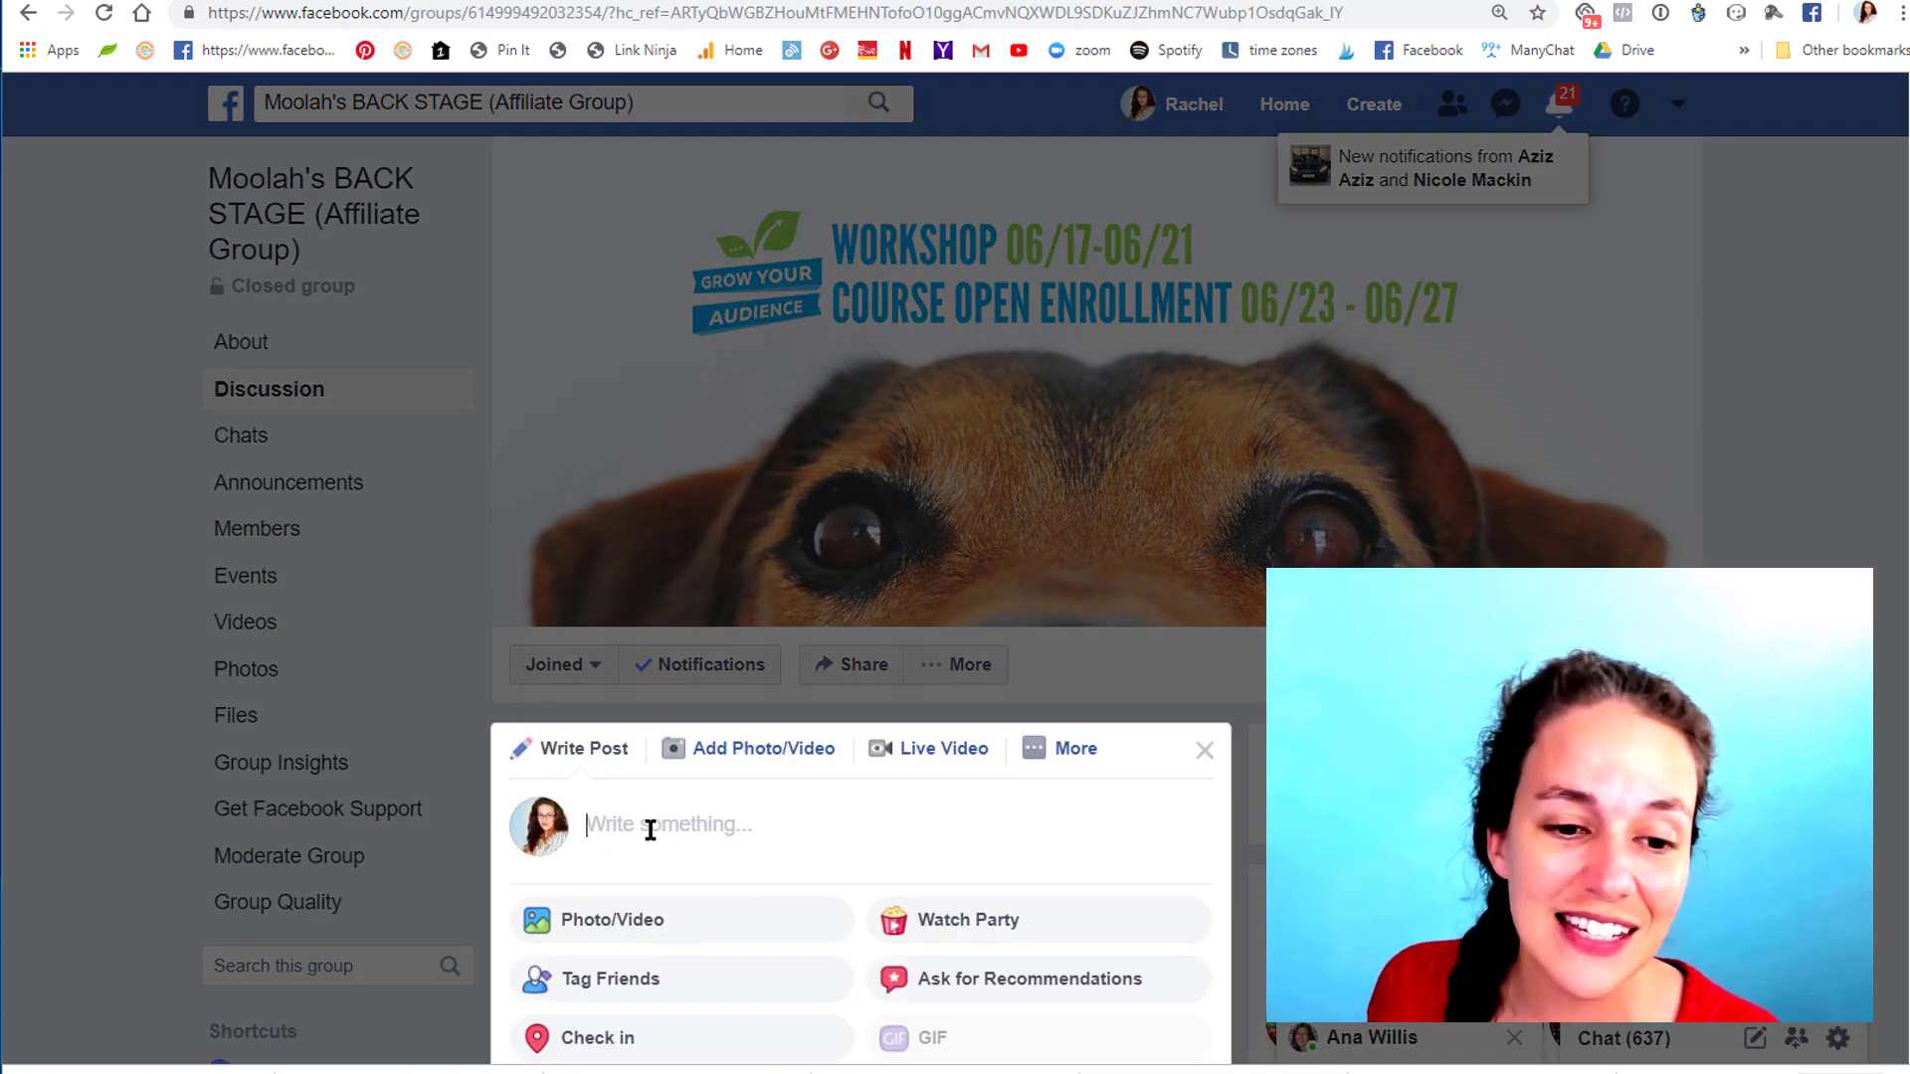
left_click(627, 1021)
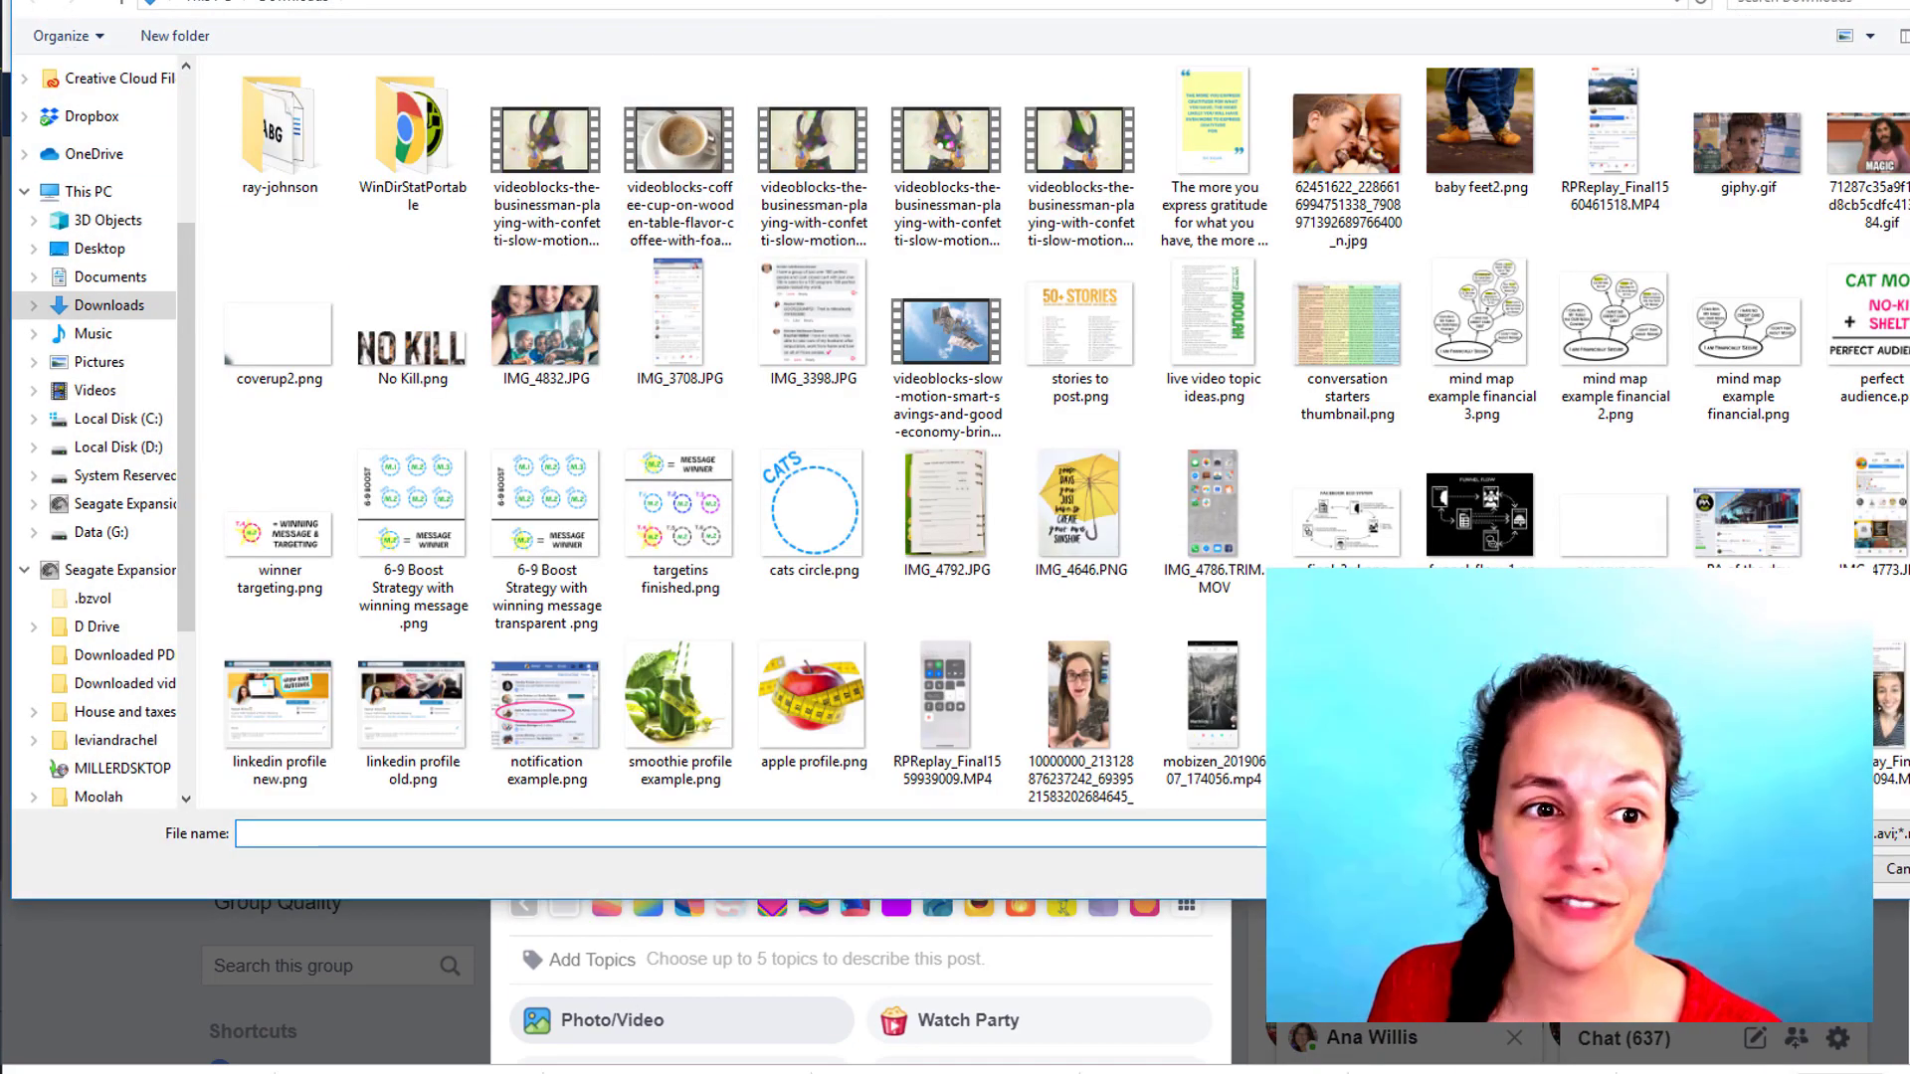
left_click(97, 363)
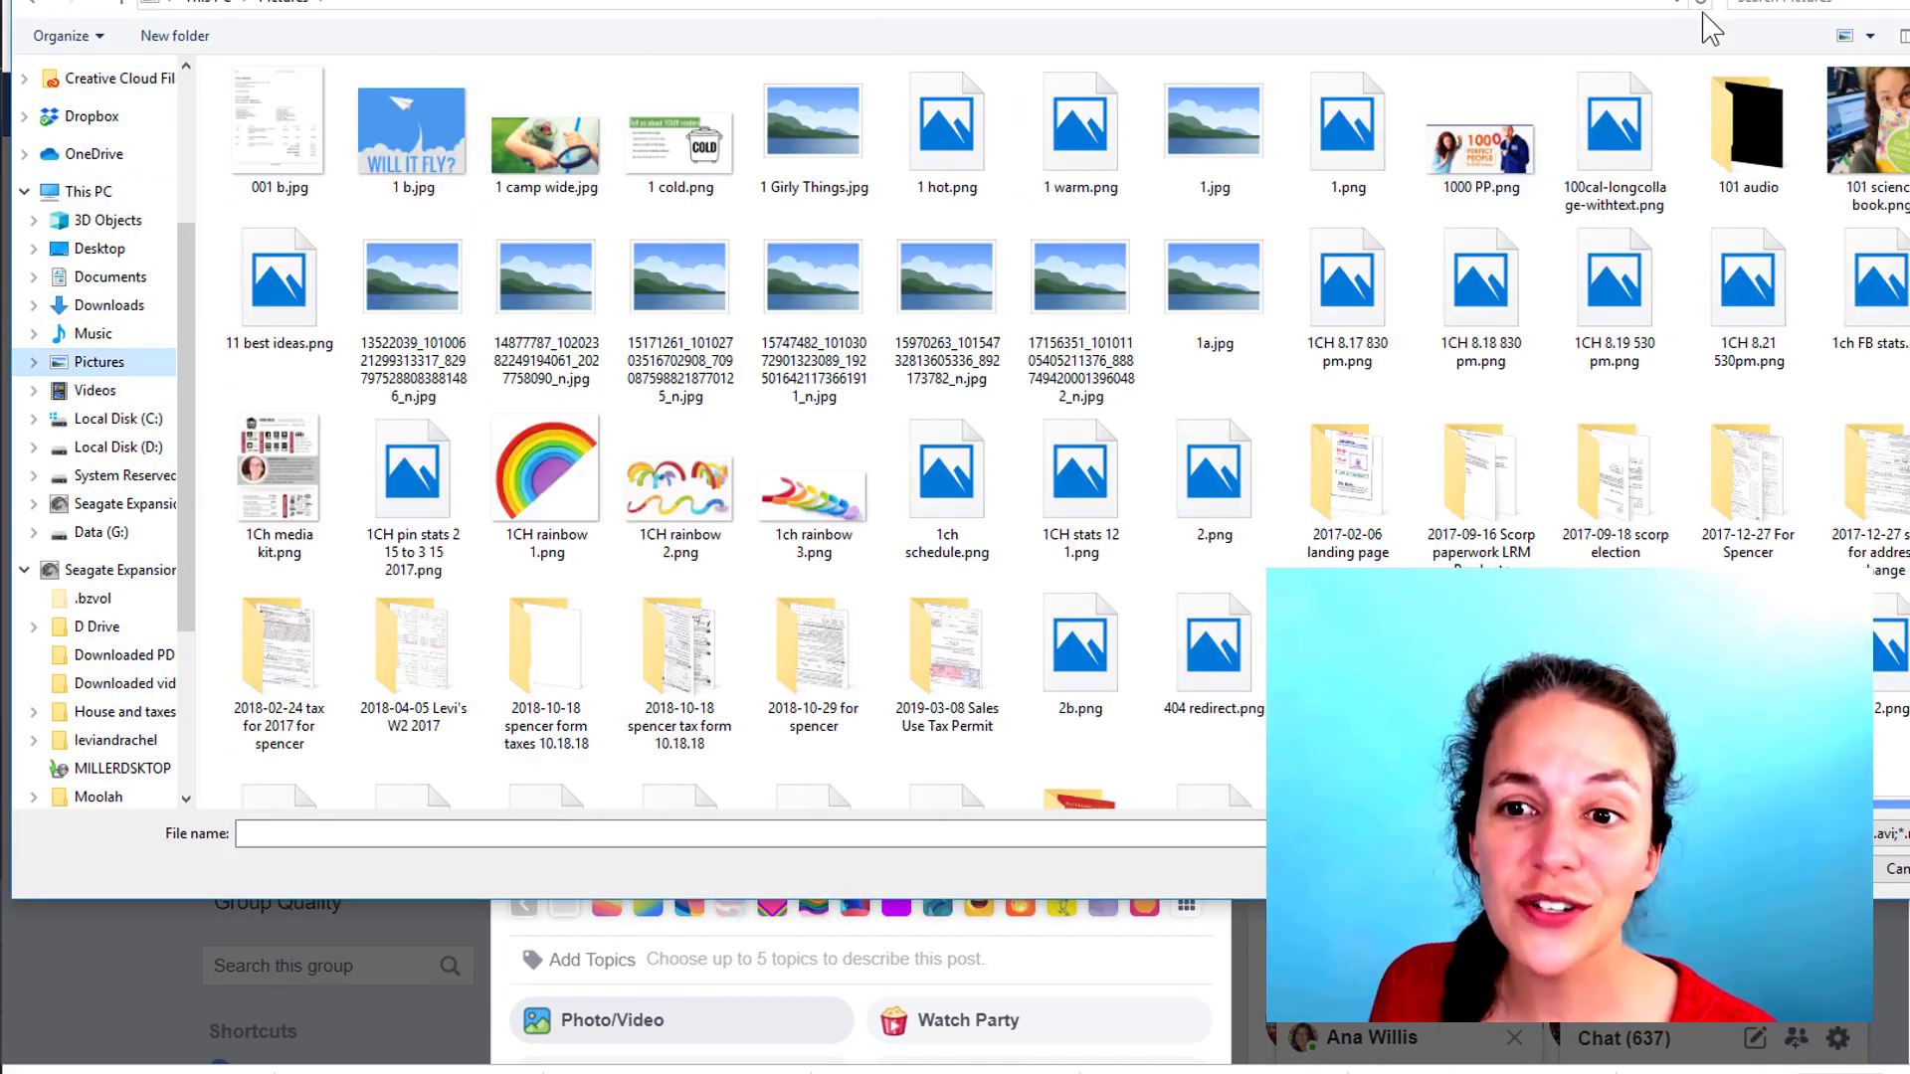
left_click(1808, 6)
type("coo")
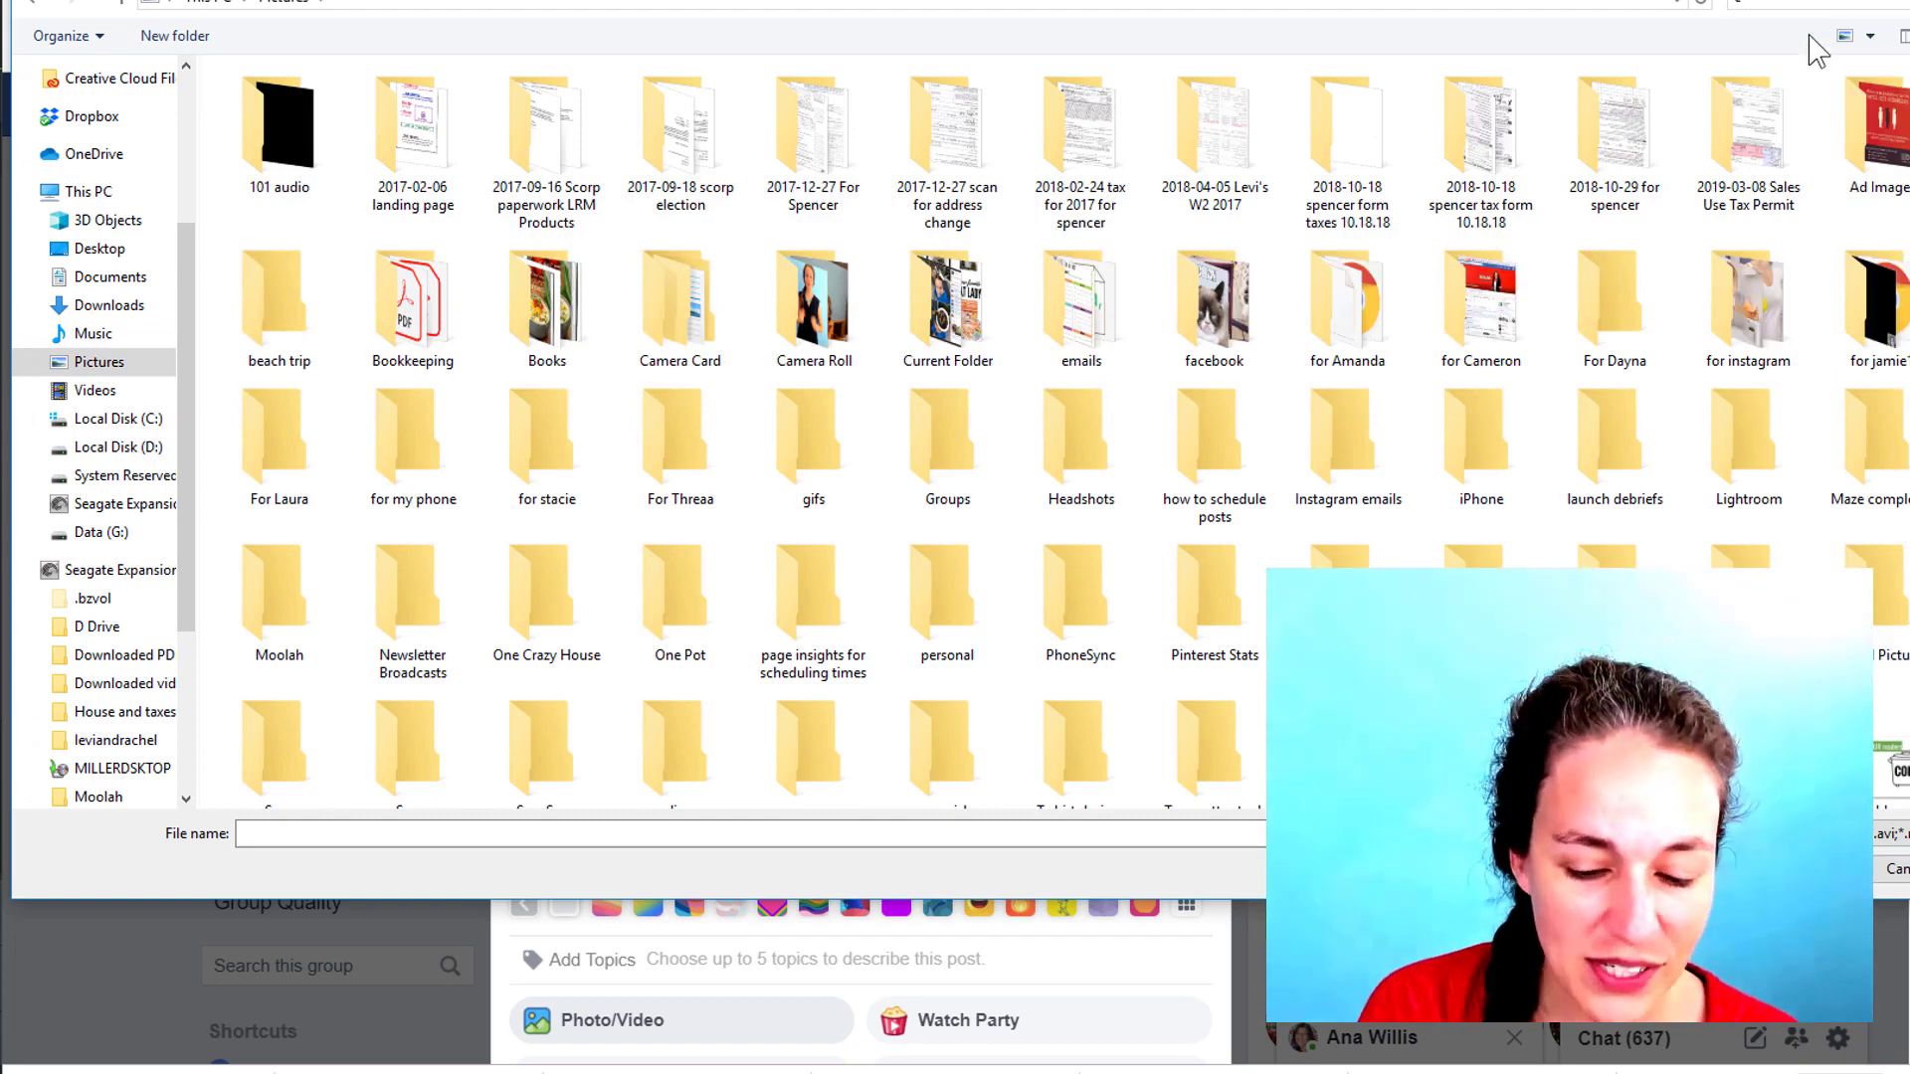
key("BackSpace")
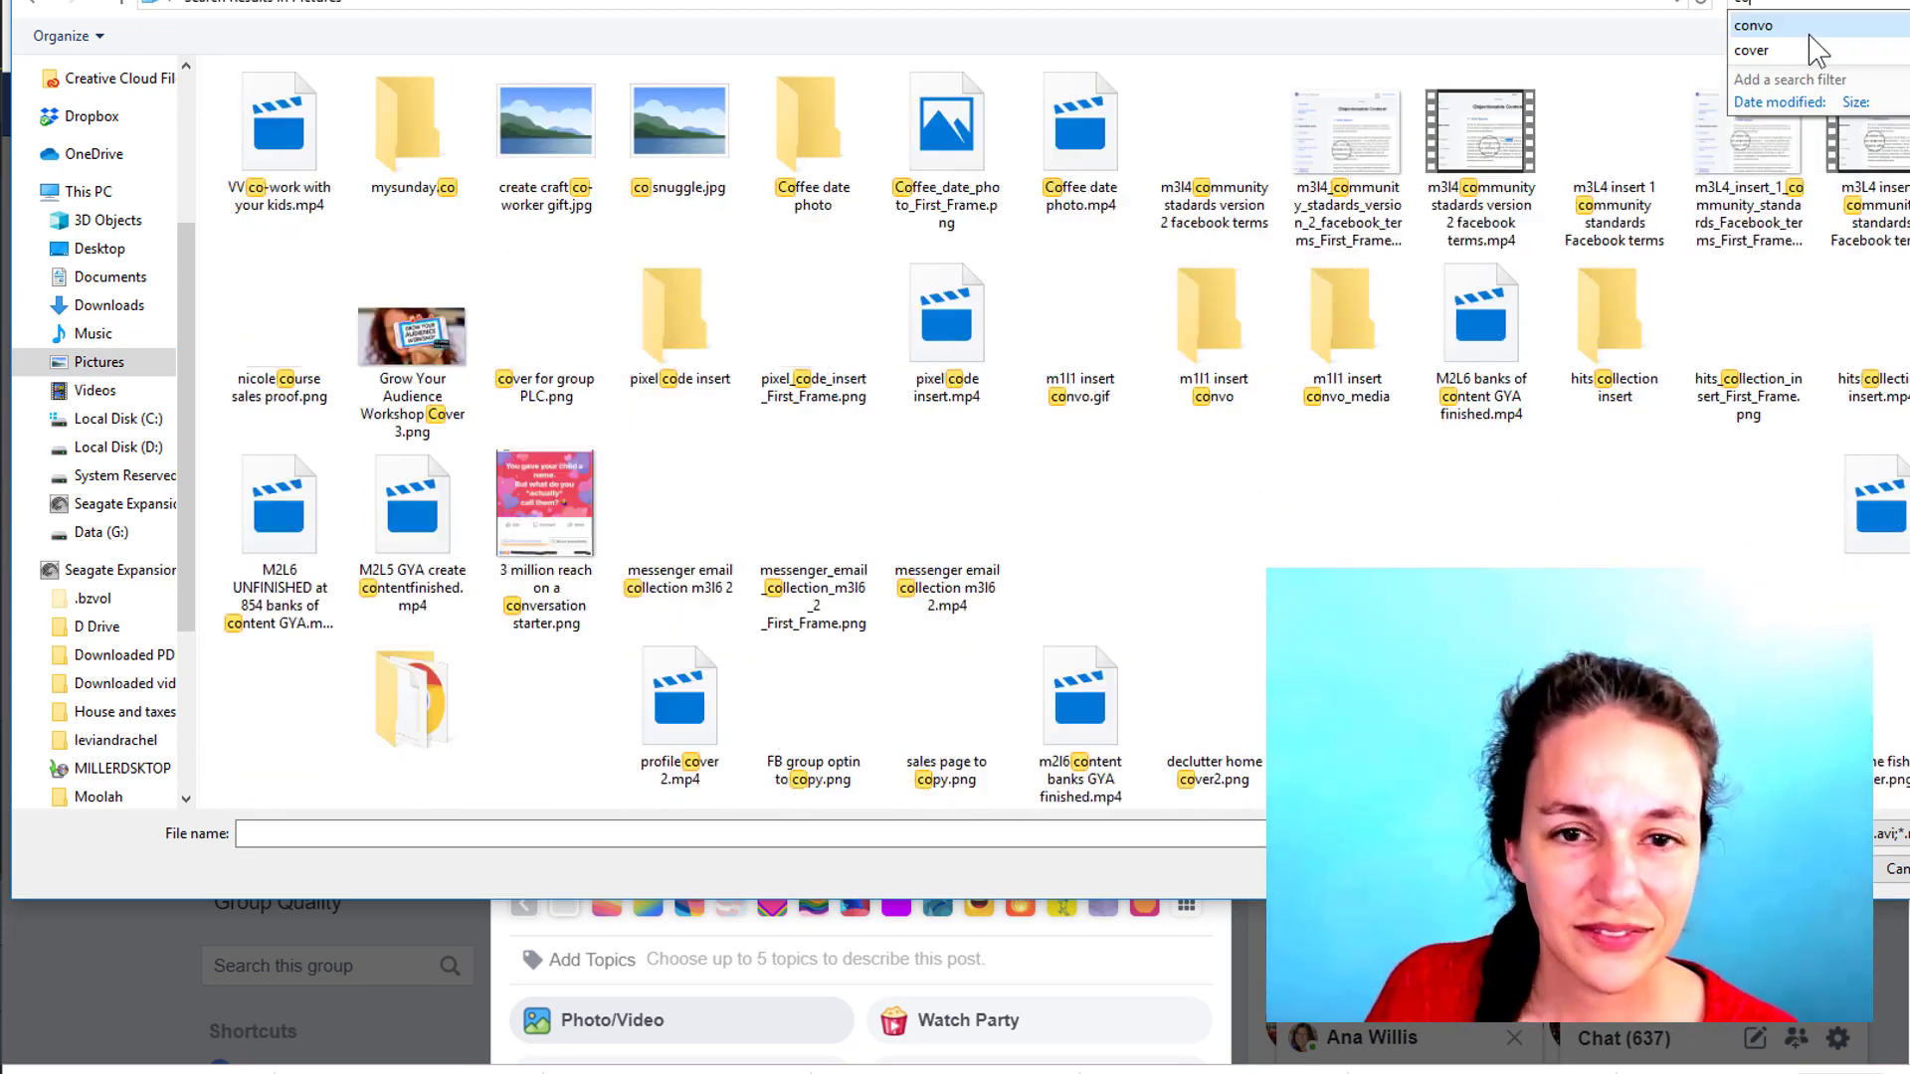
double_click(1080, 130)
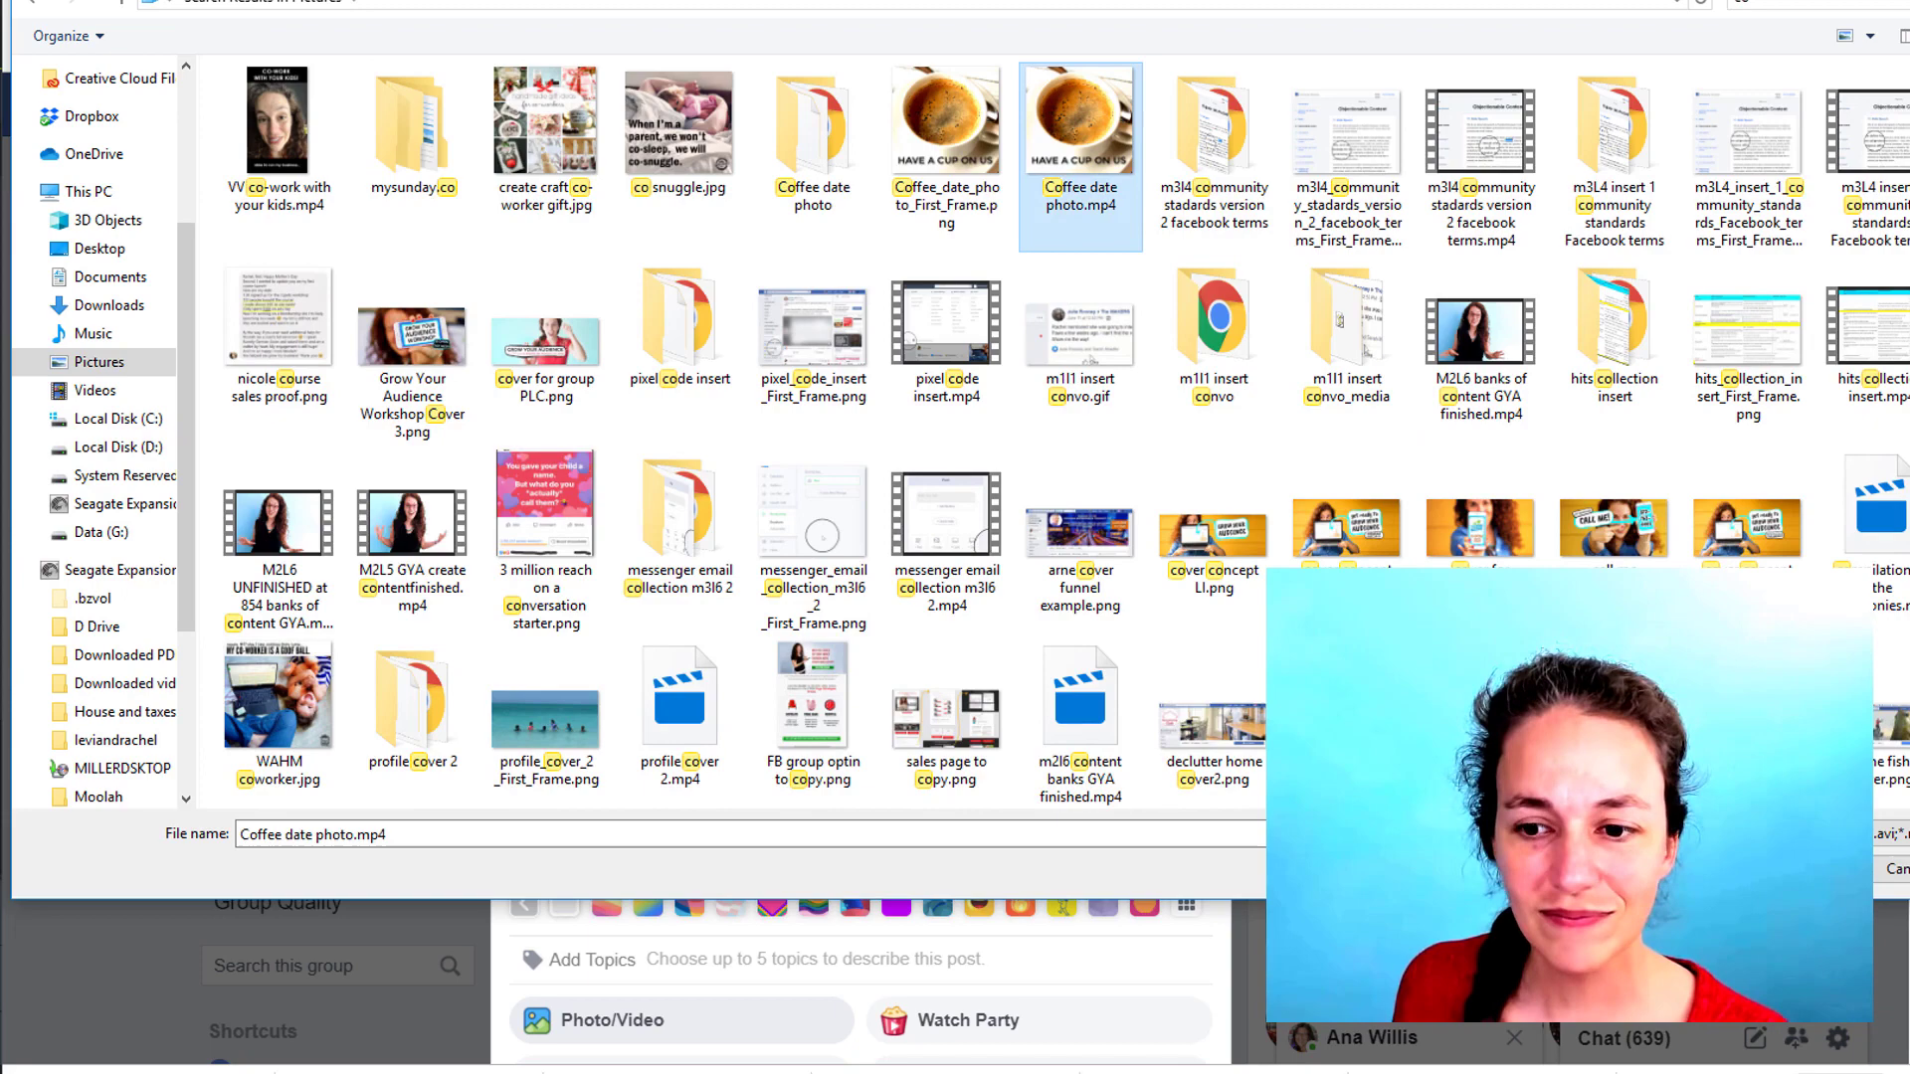
Write 'Have a cup of coffee ON US!!', an appreciation line, and the comments code note.
type("Have a cup ")
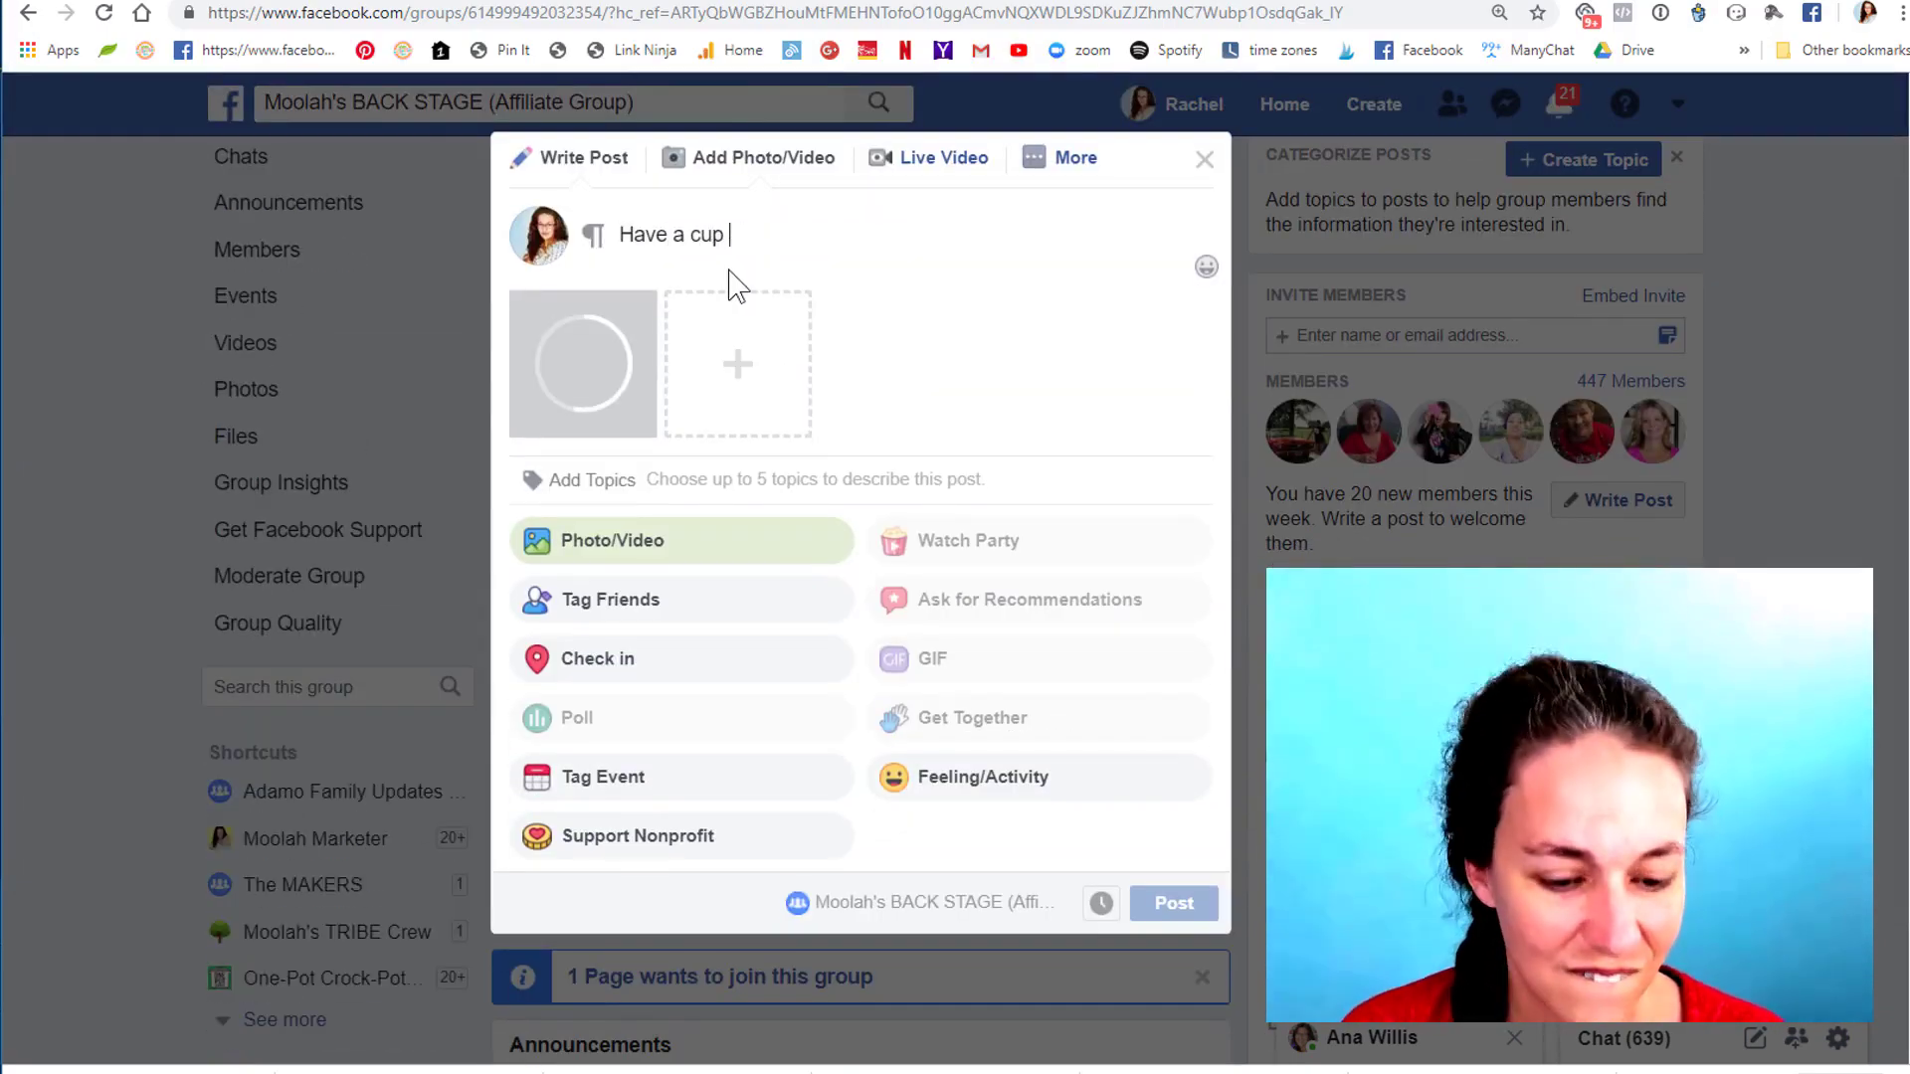
type("of coffee ON US!!  We love you and we appreciate")
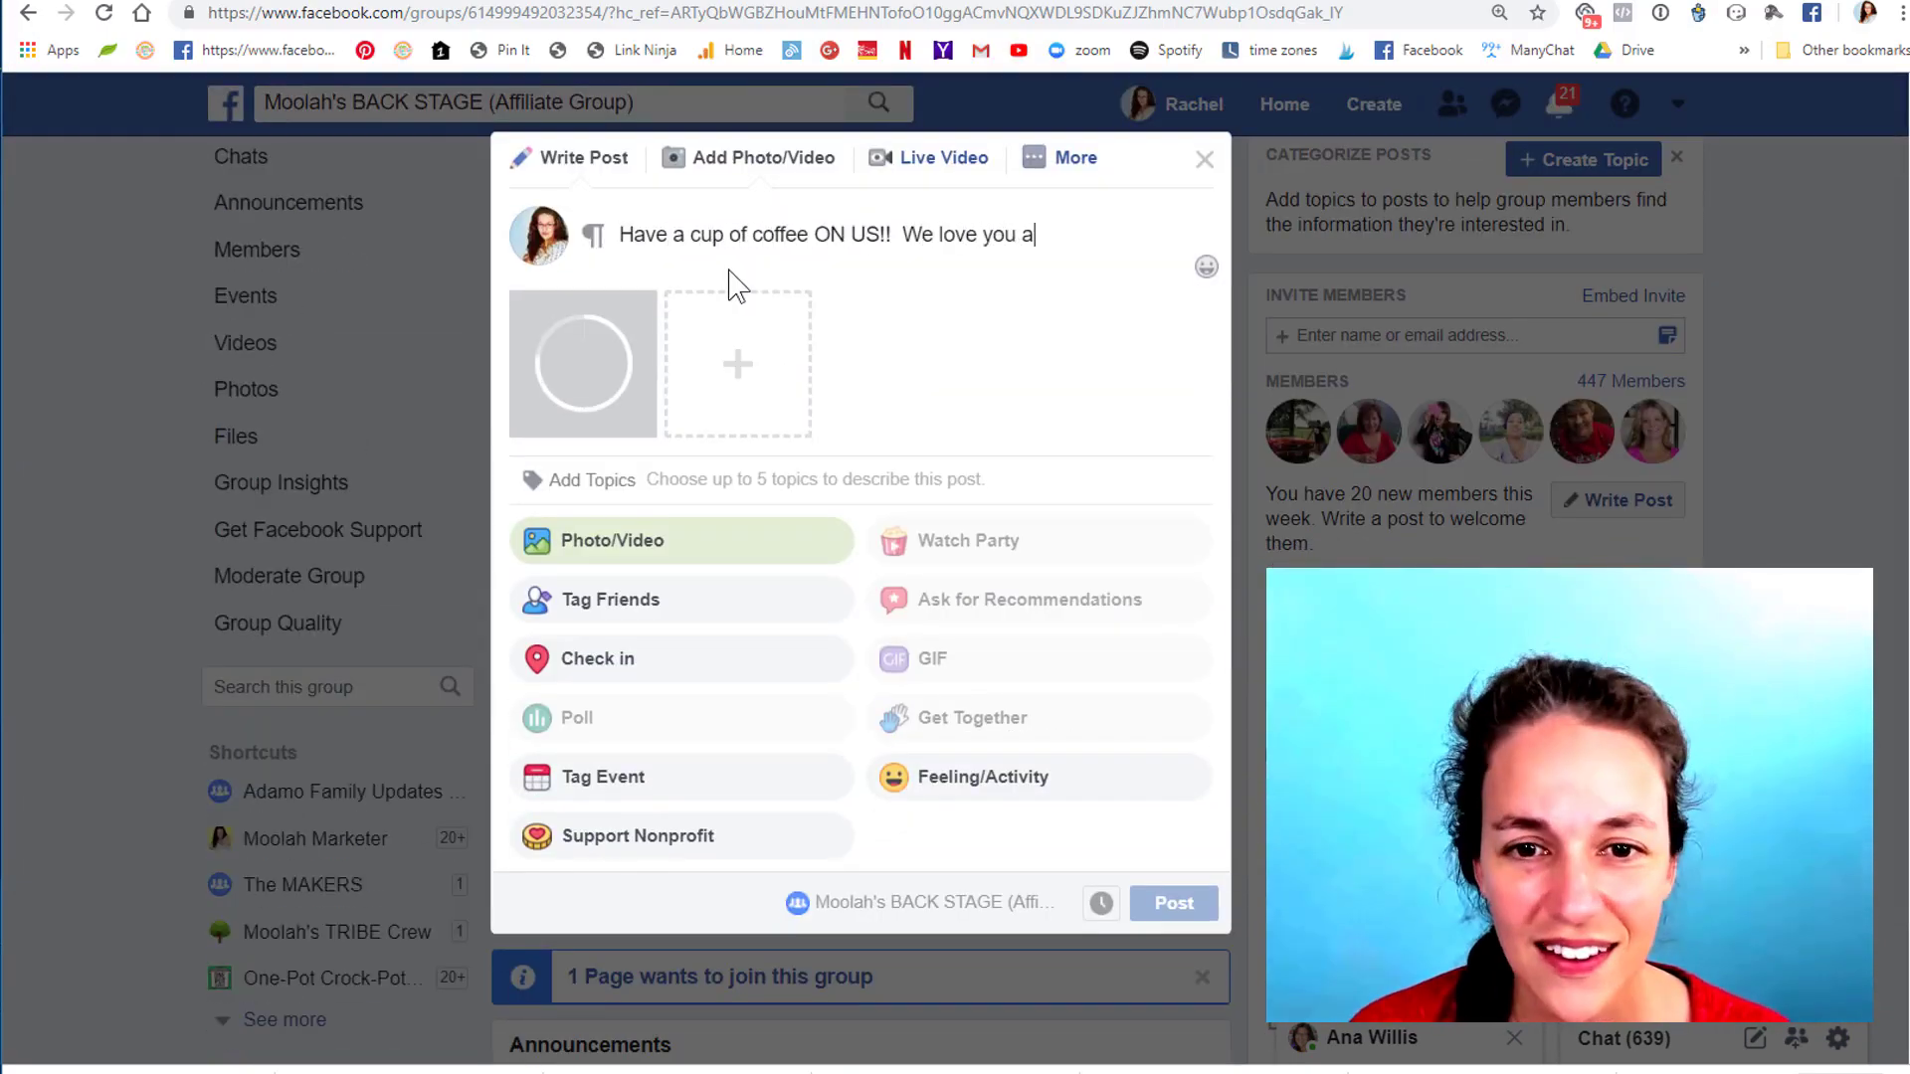
key("BackSpace")
key("BackSpace")
key("BackSpace")
key("BackSpace")
type("iate YOU!!")
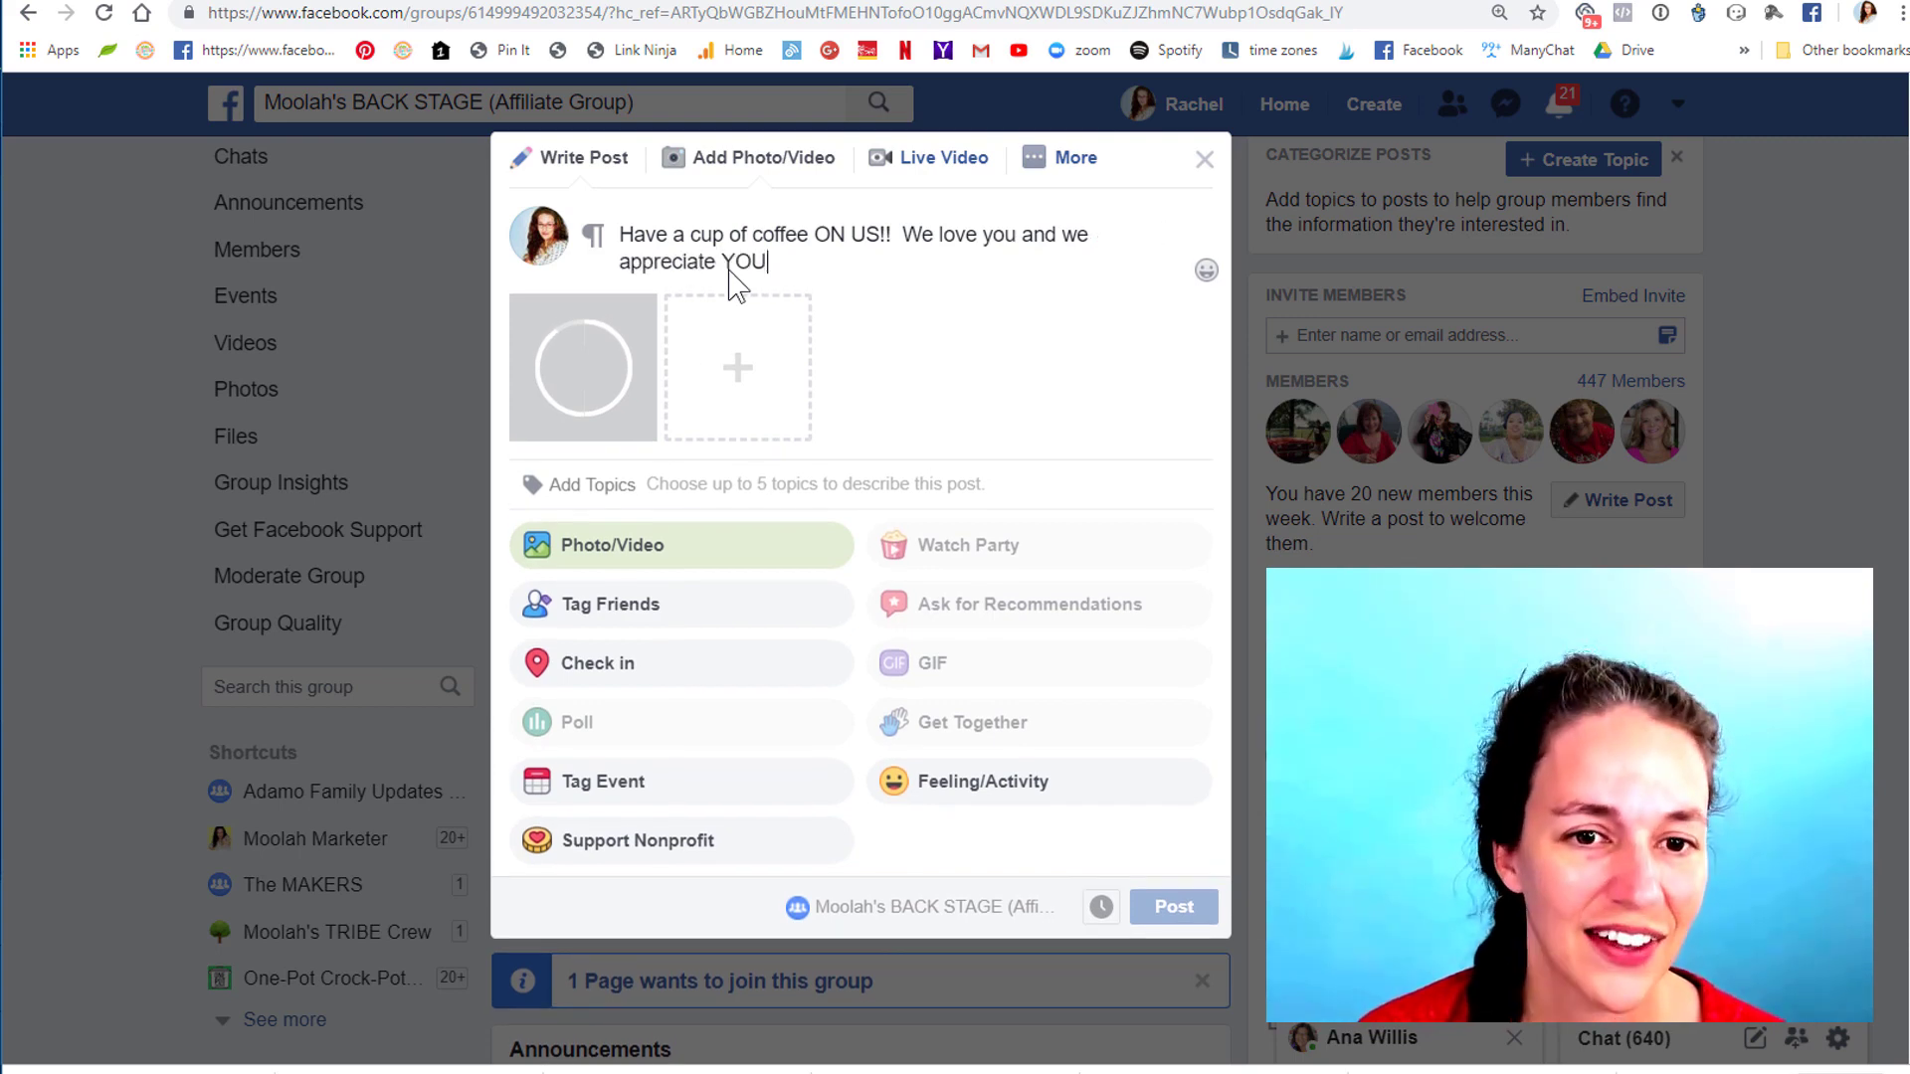
key("Return")
key("Return")
type("The code for t")
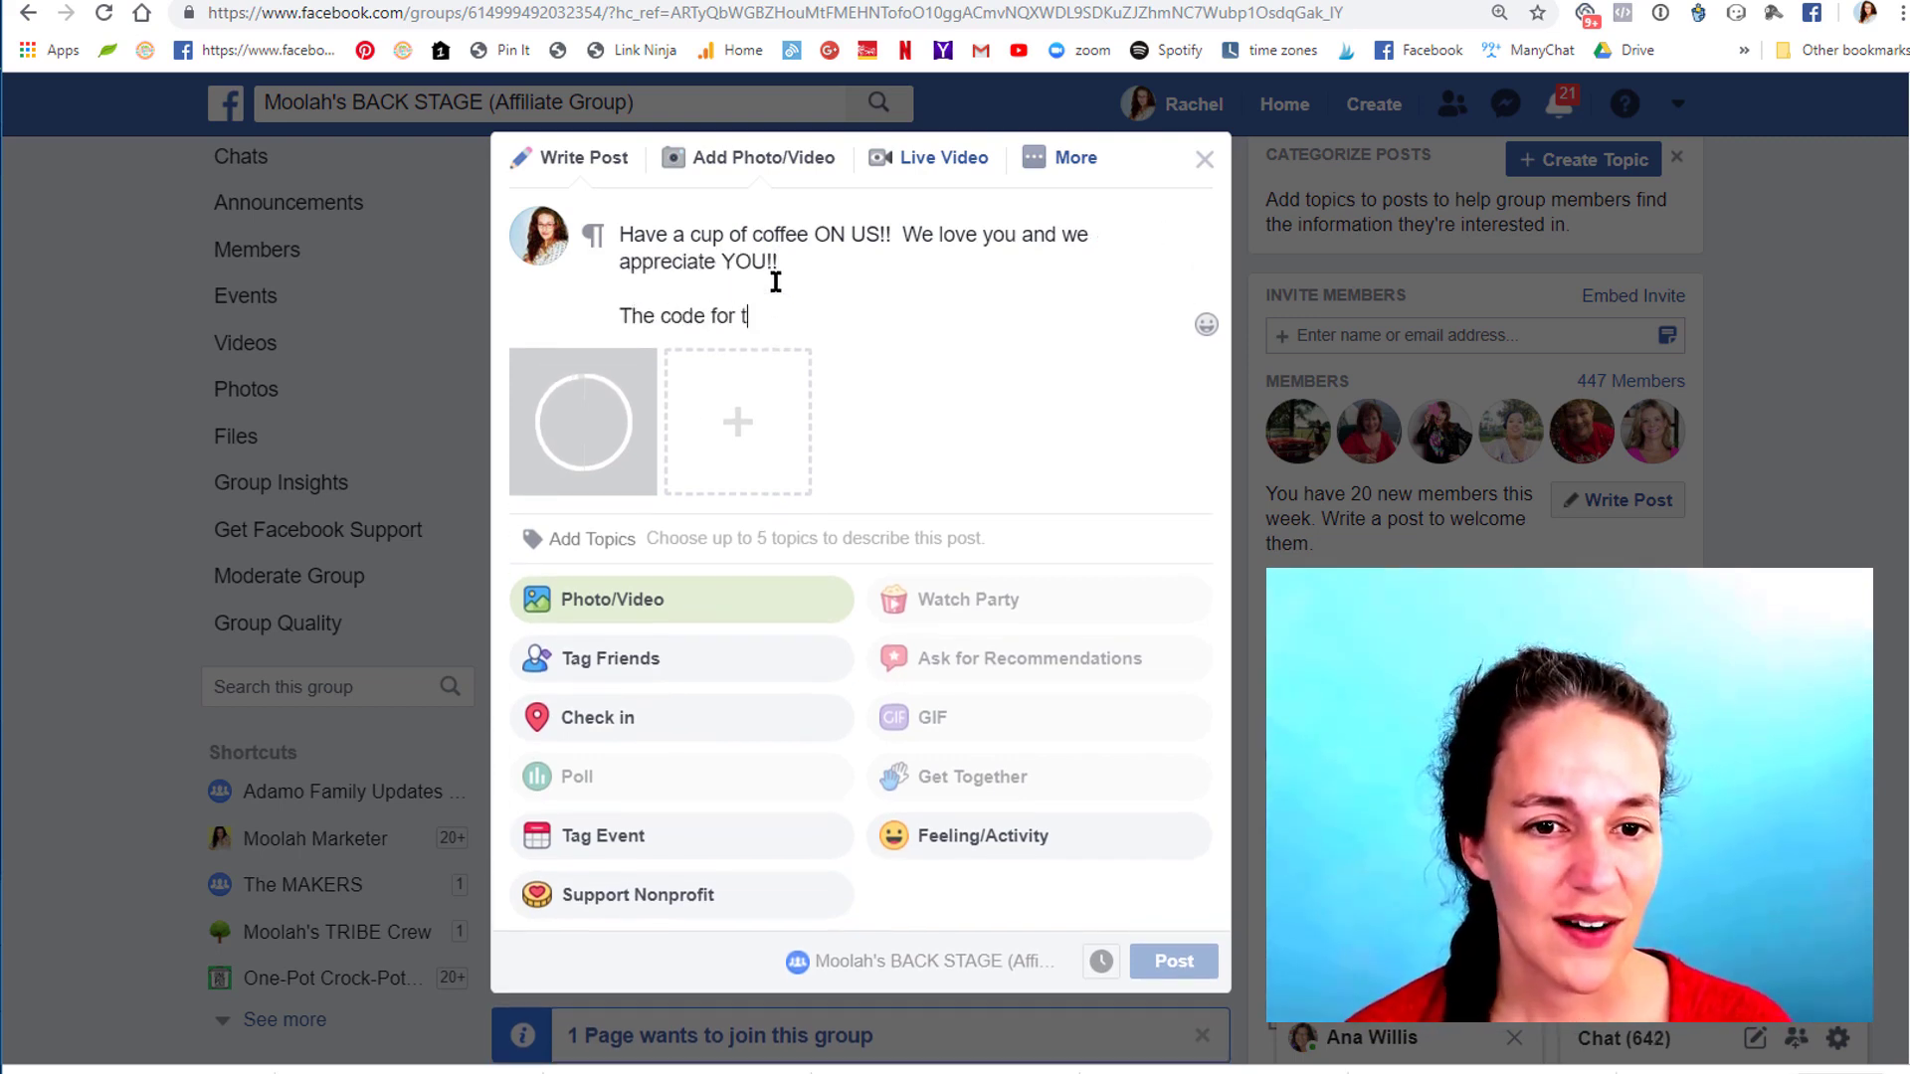
type("he coffee cup is in the comments.")
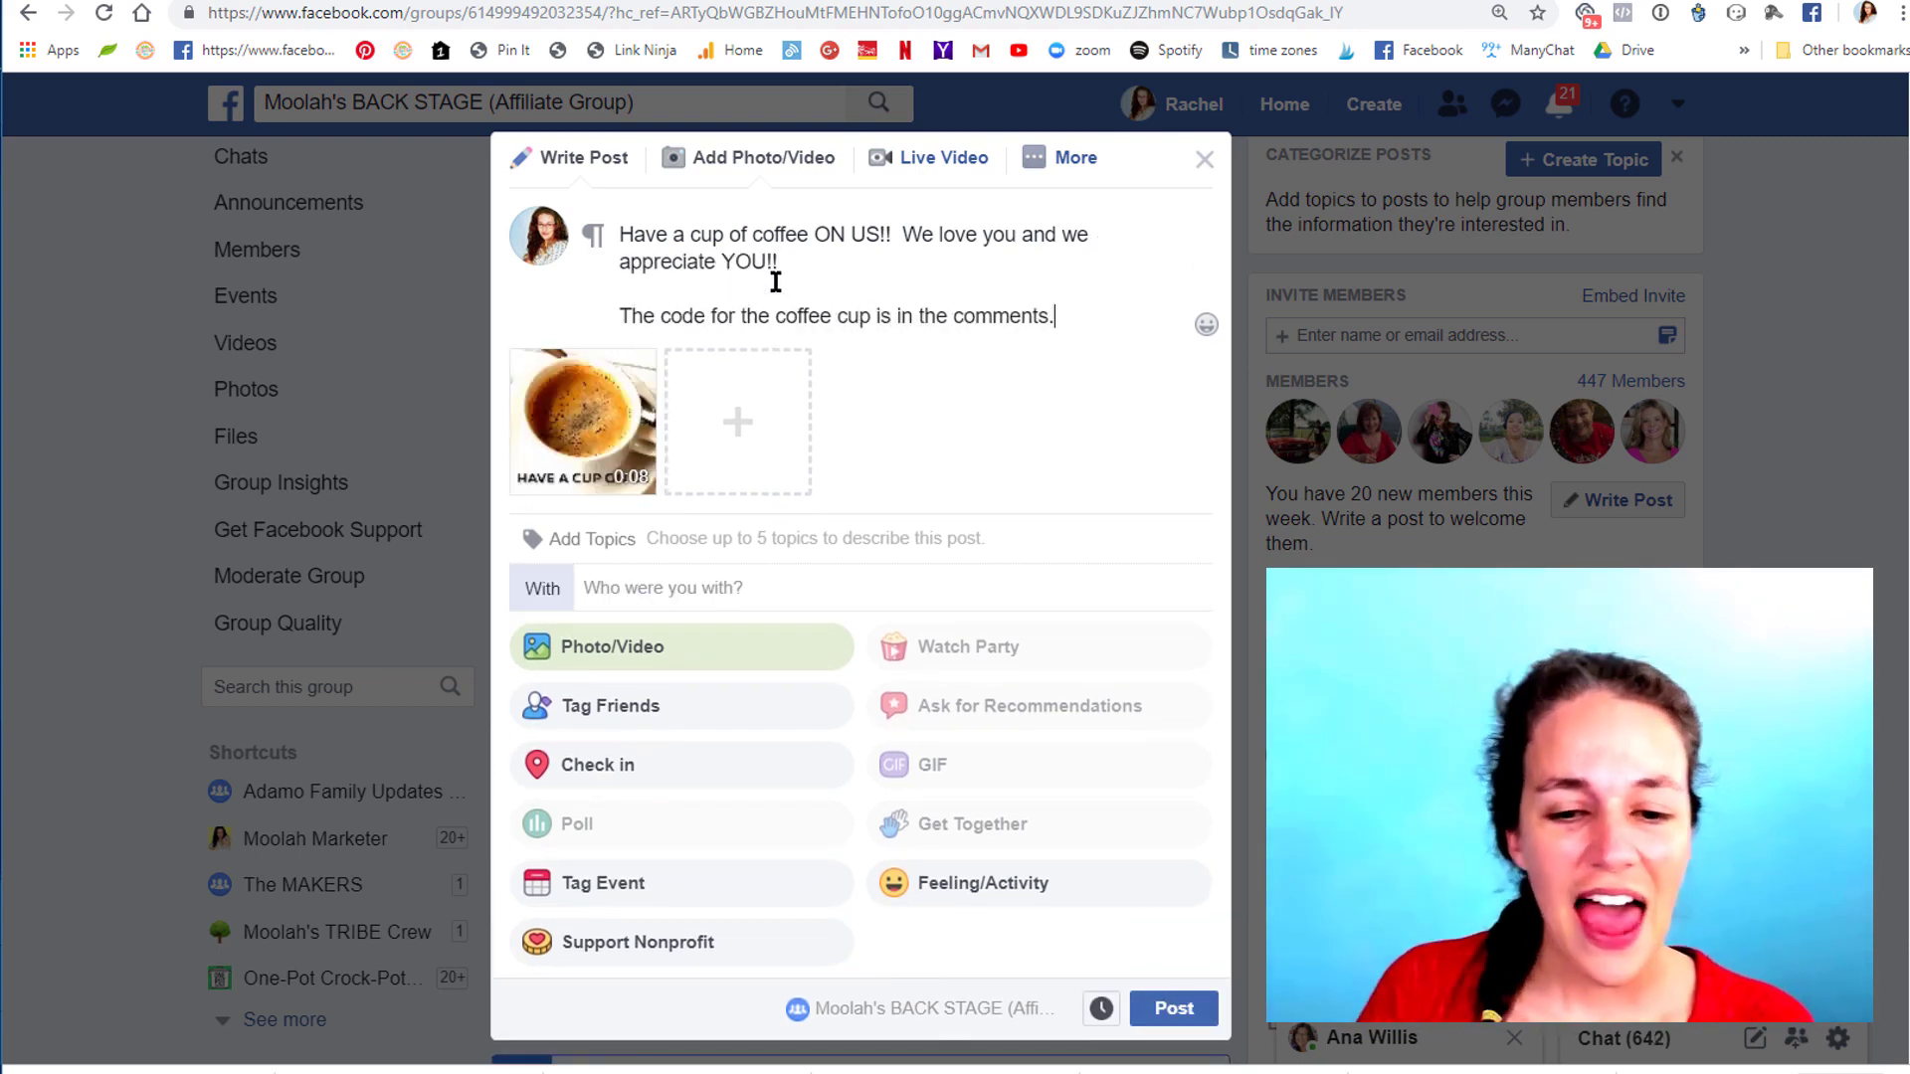
left_click(647, 656)
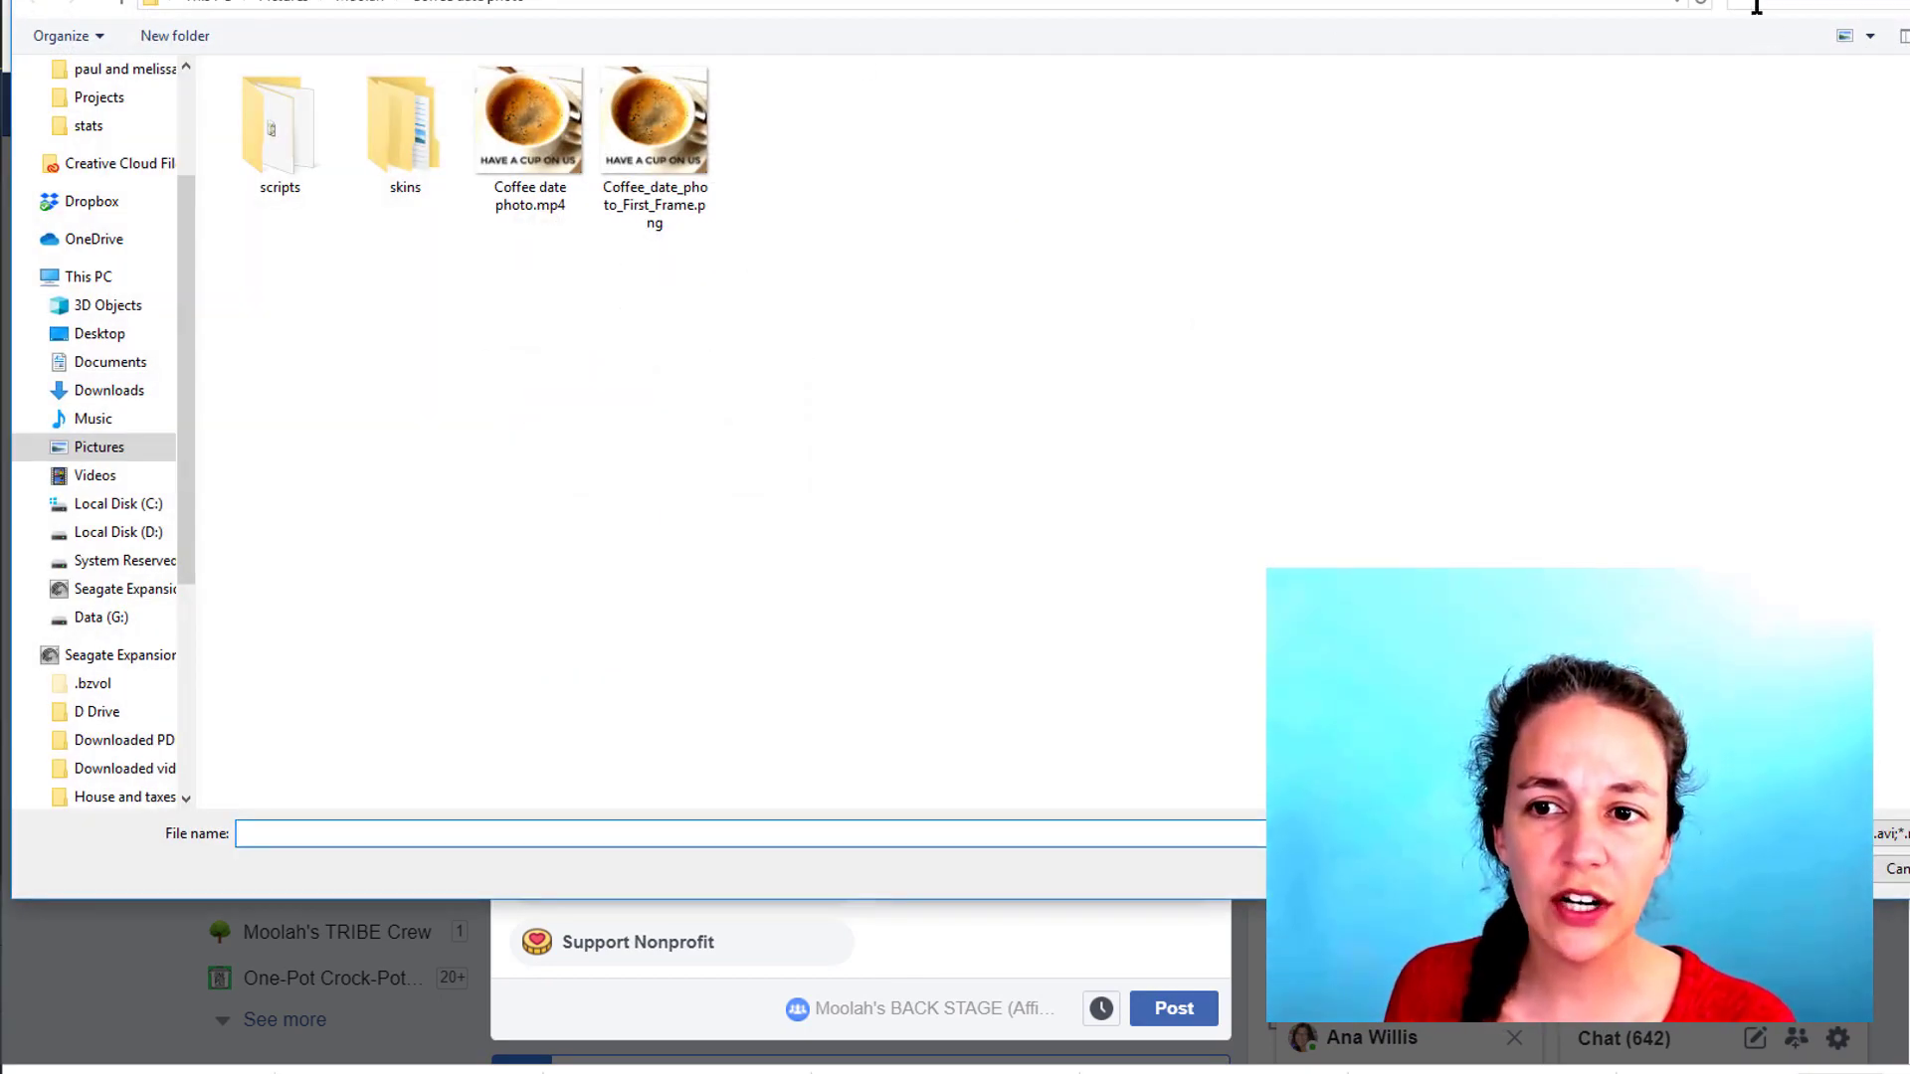
left_click(1757, 5)
type("coffee")
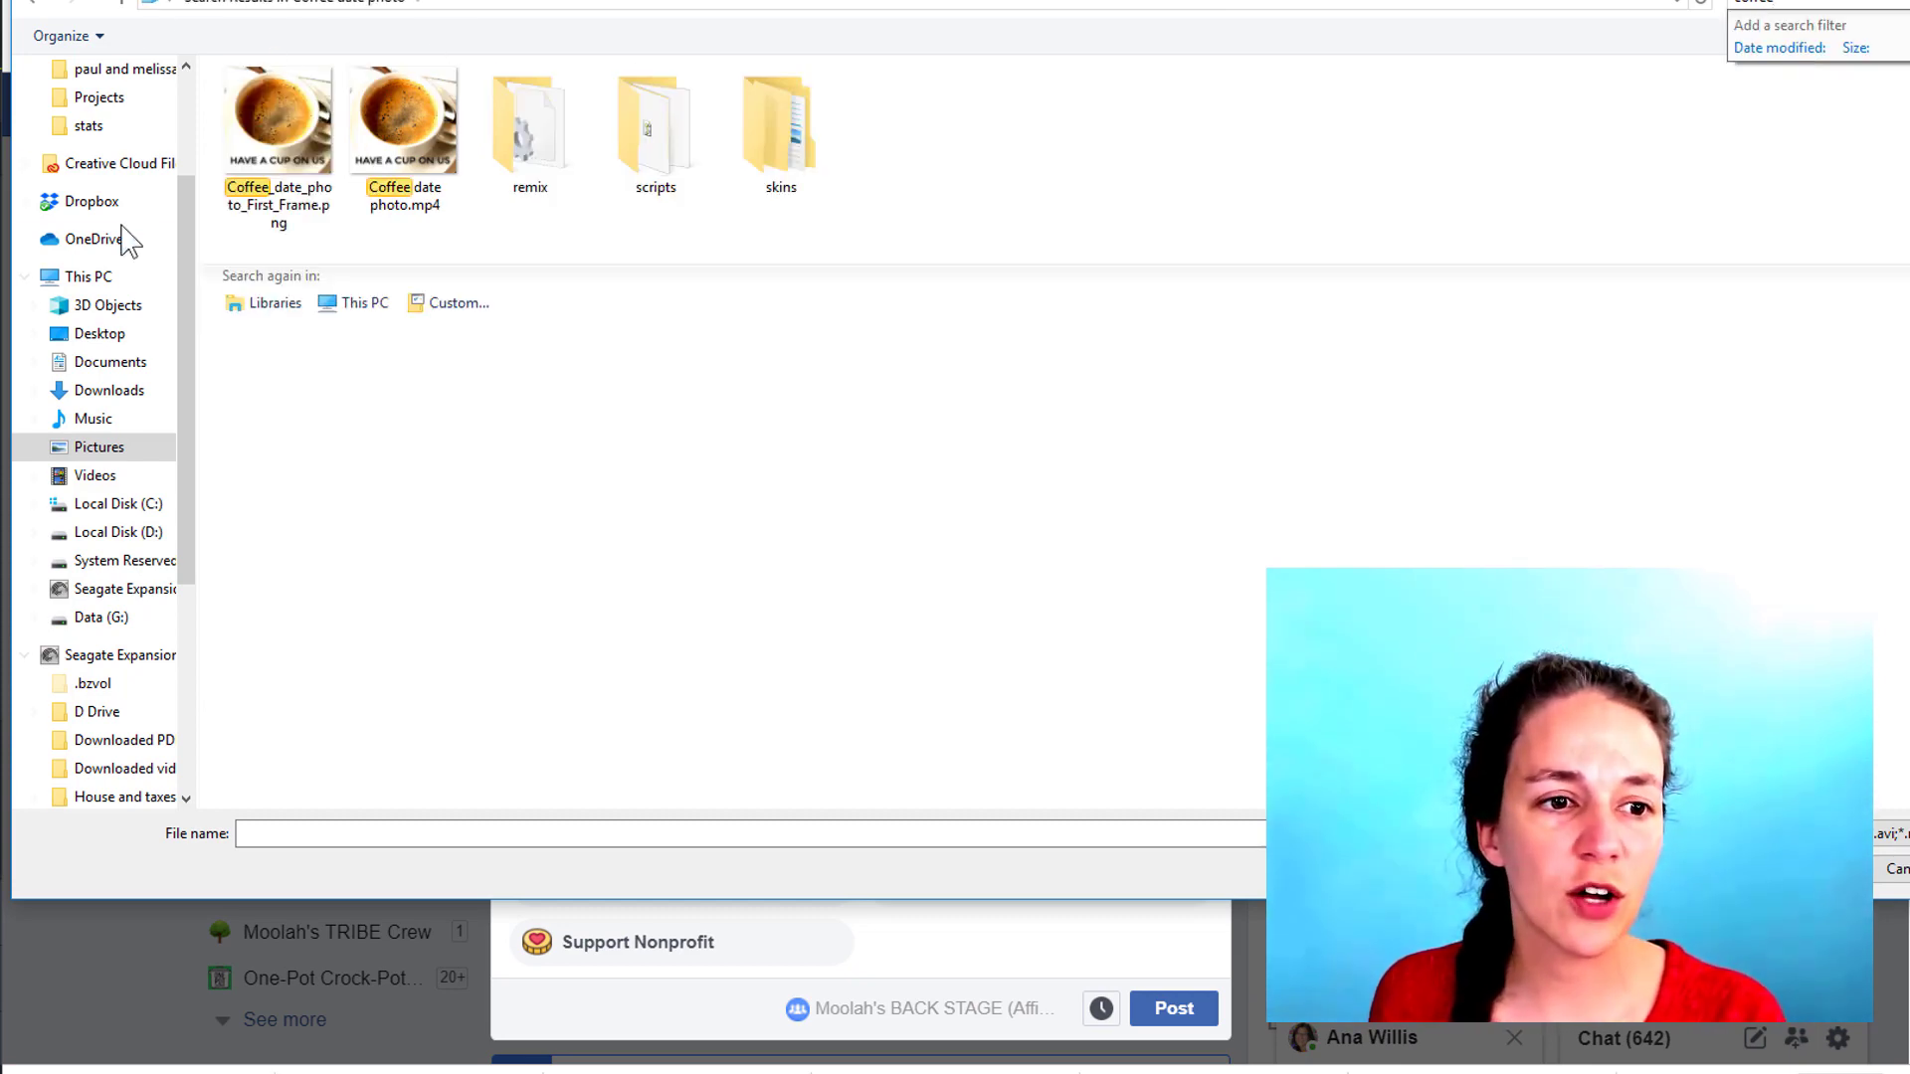
scroll(129, 224, "up", 1)
left_click(99, 96)
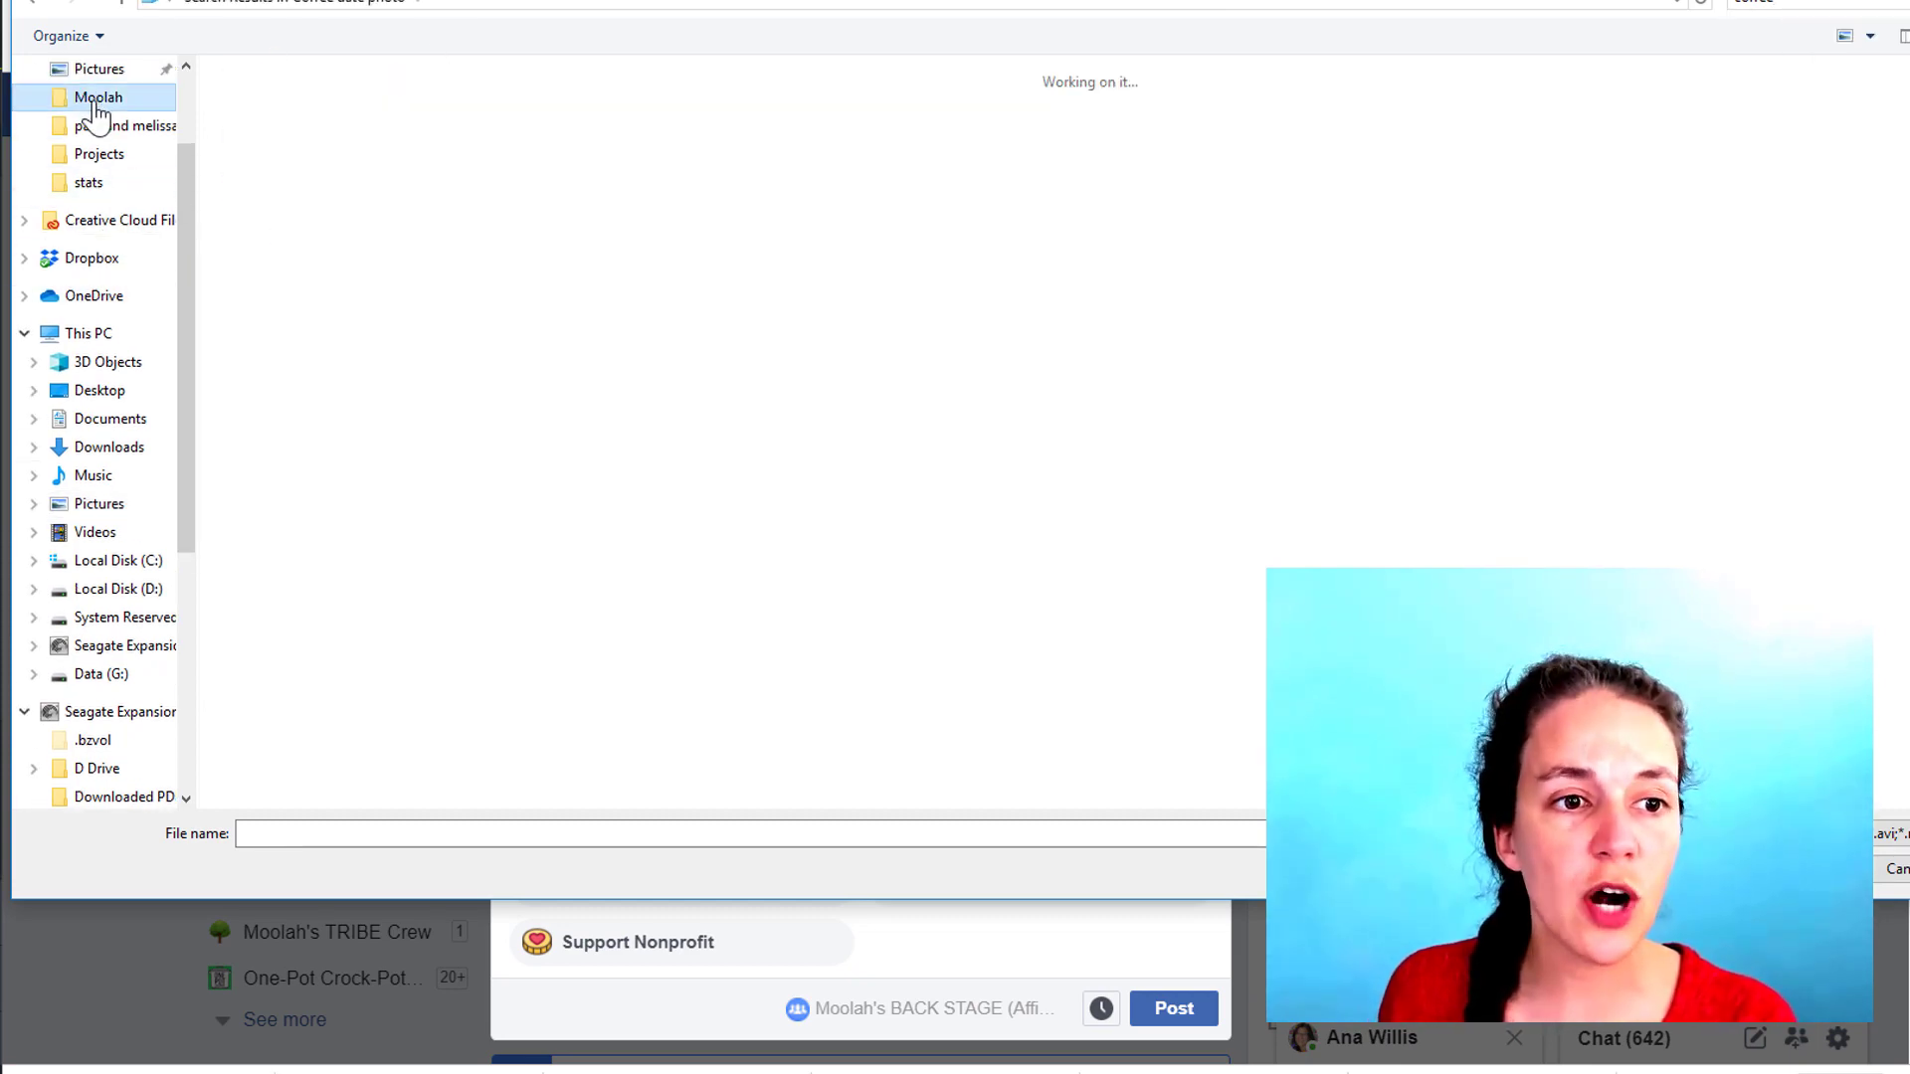
left_click(1795, 4)
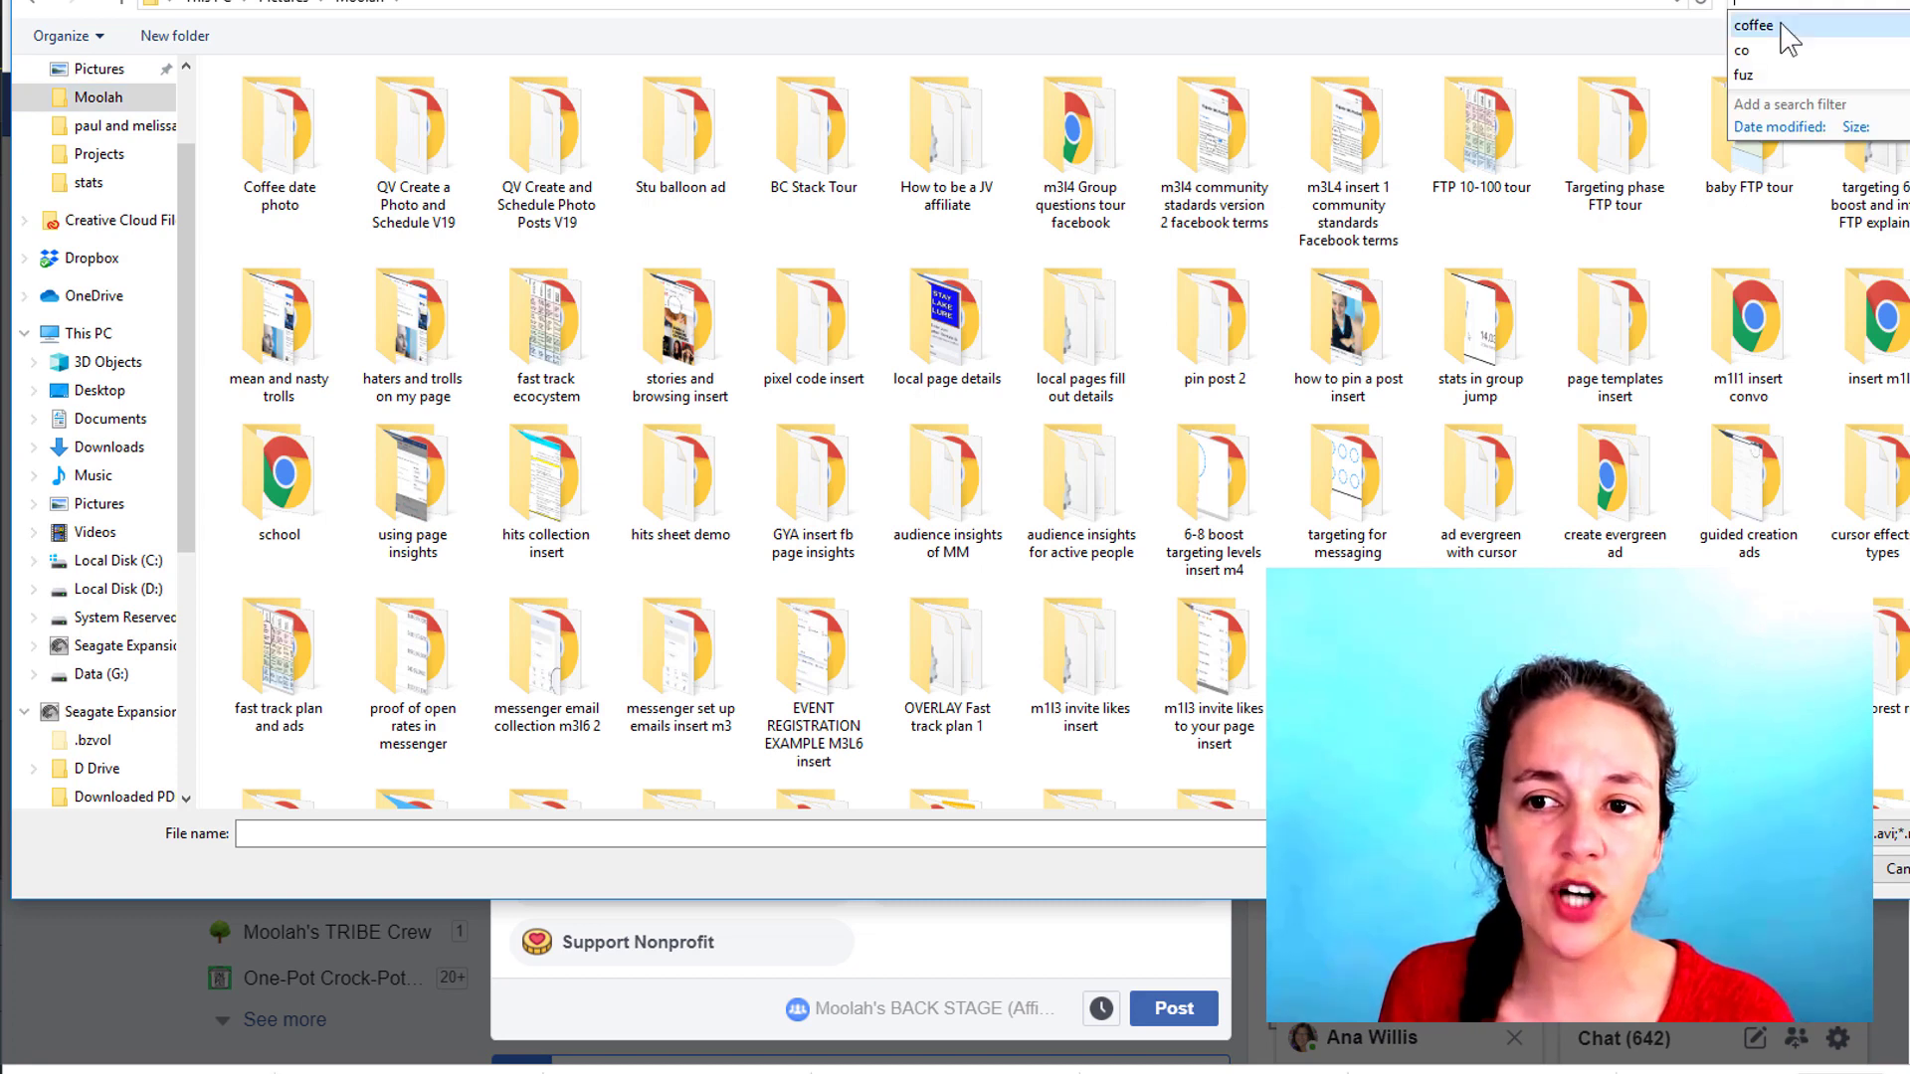
left_click(1783, 26)
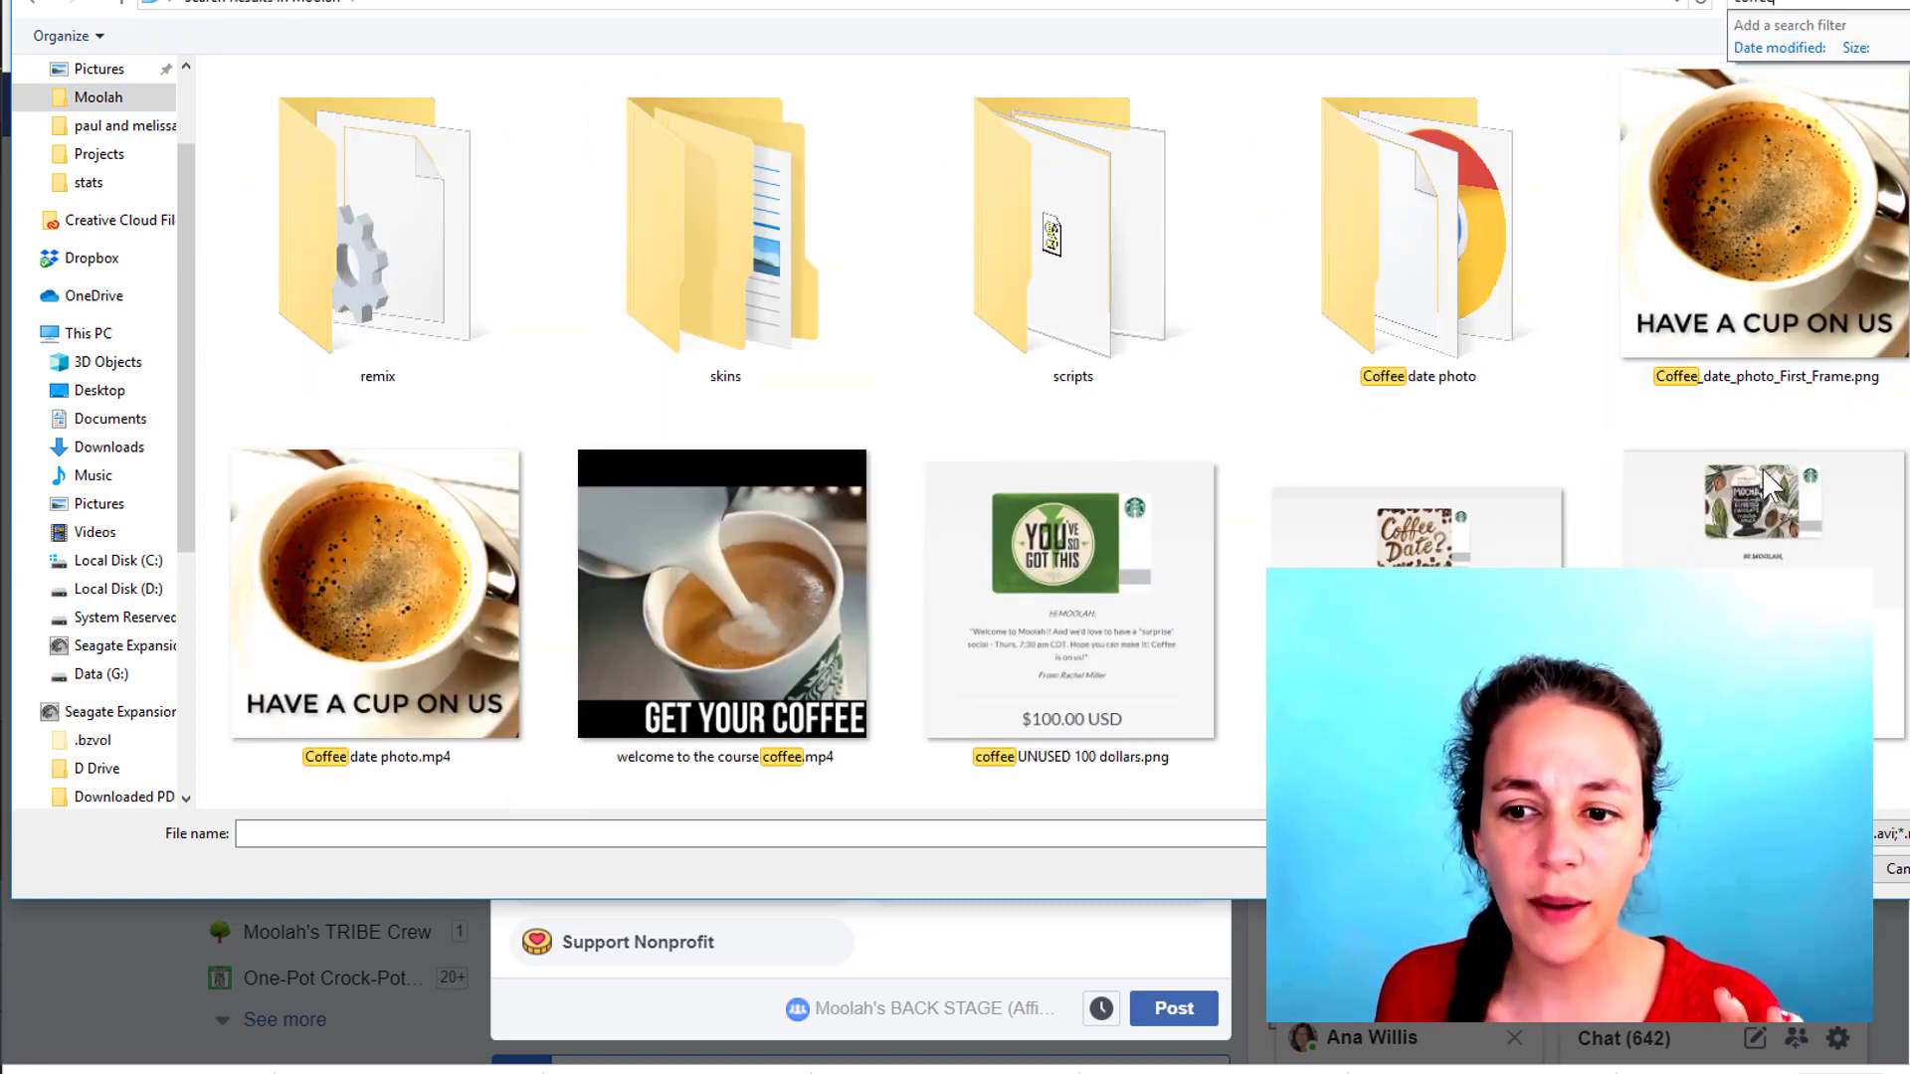
left_click(1766, 484)
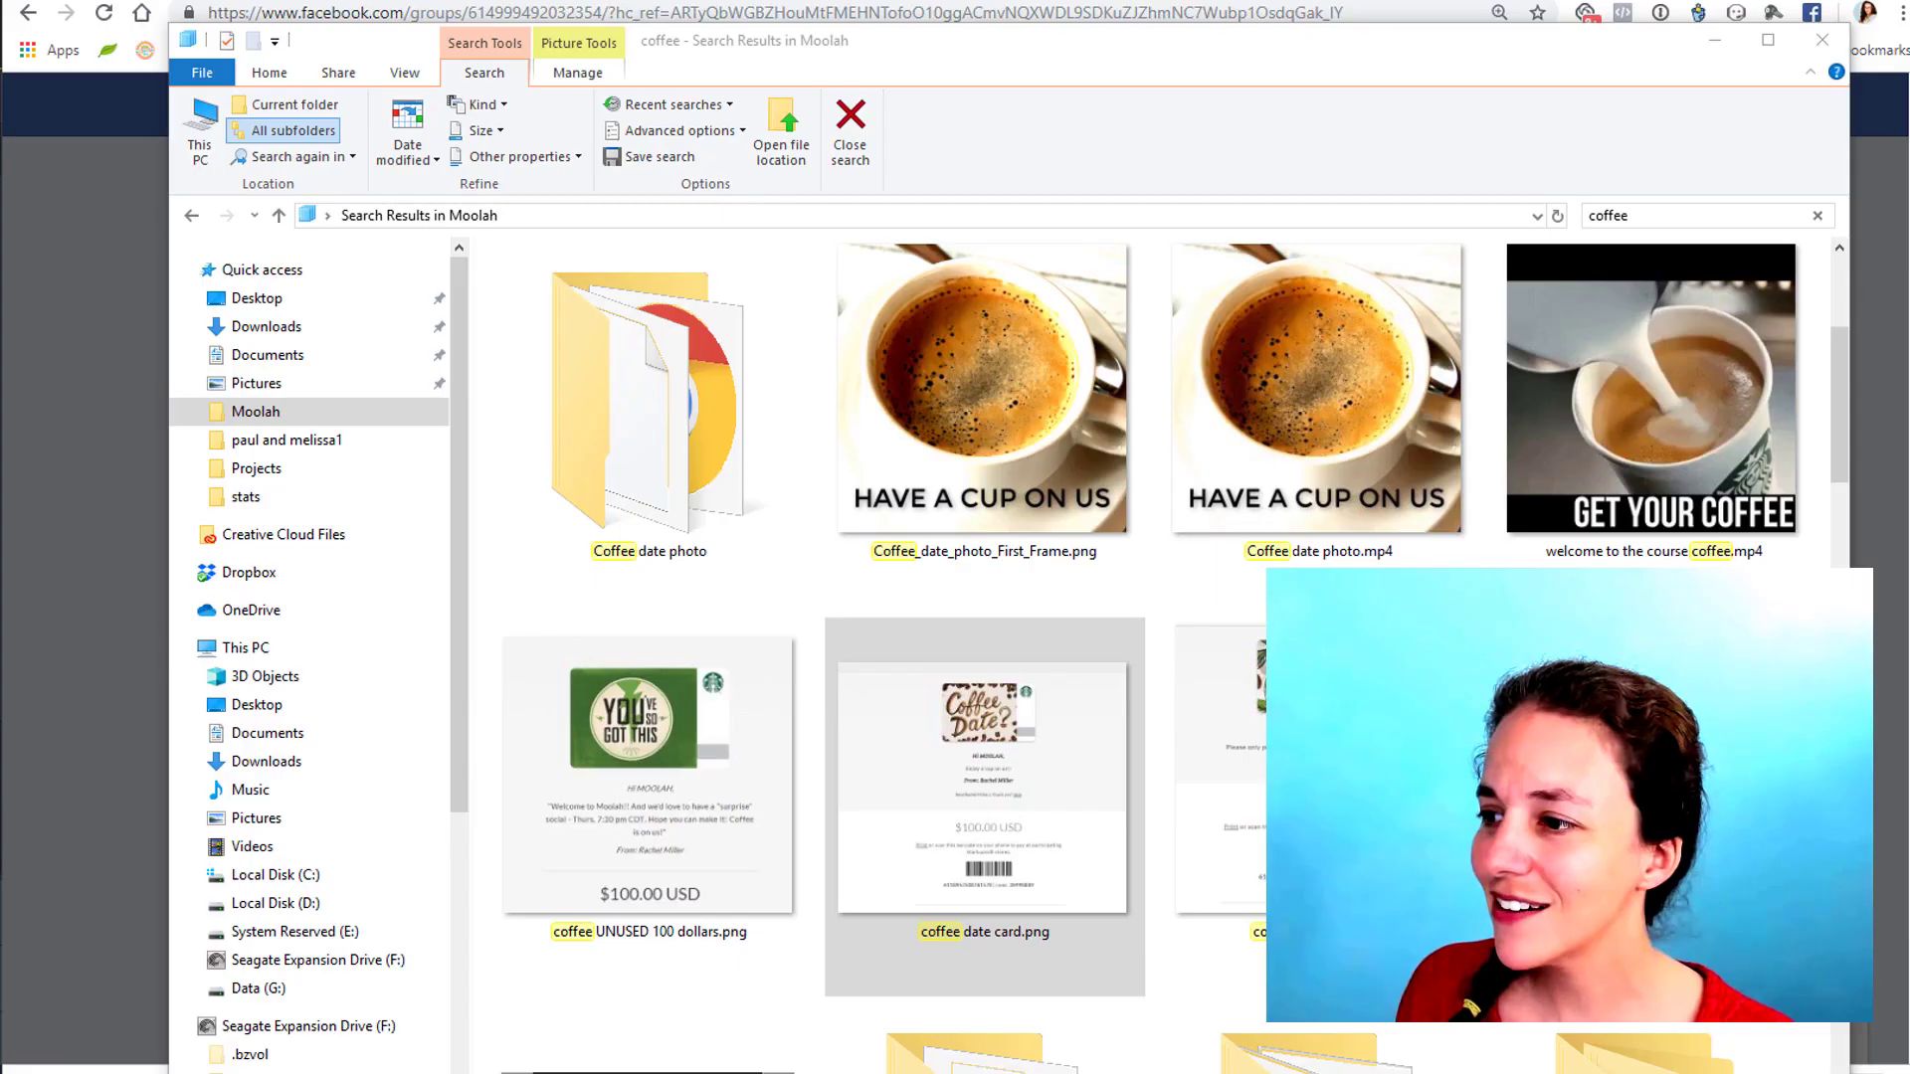
key("Return")
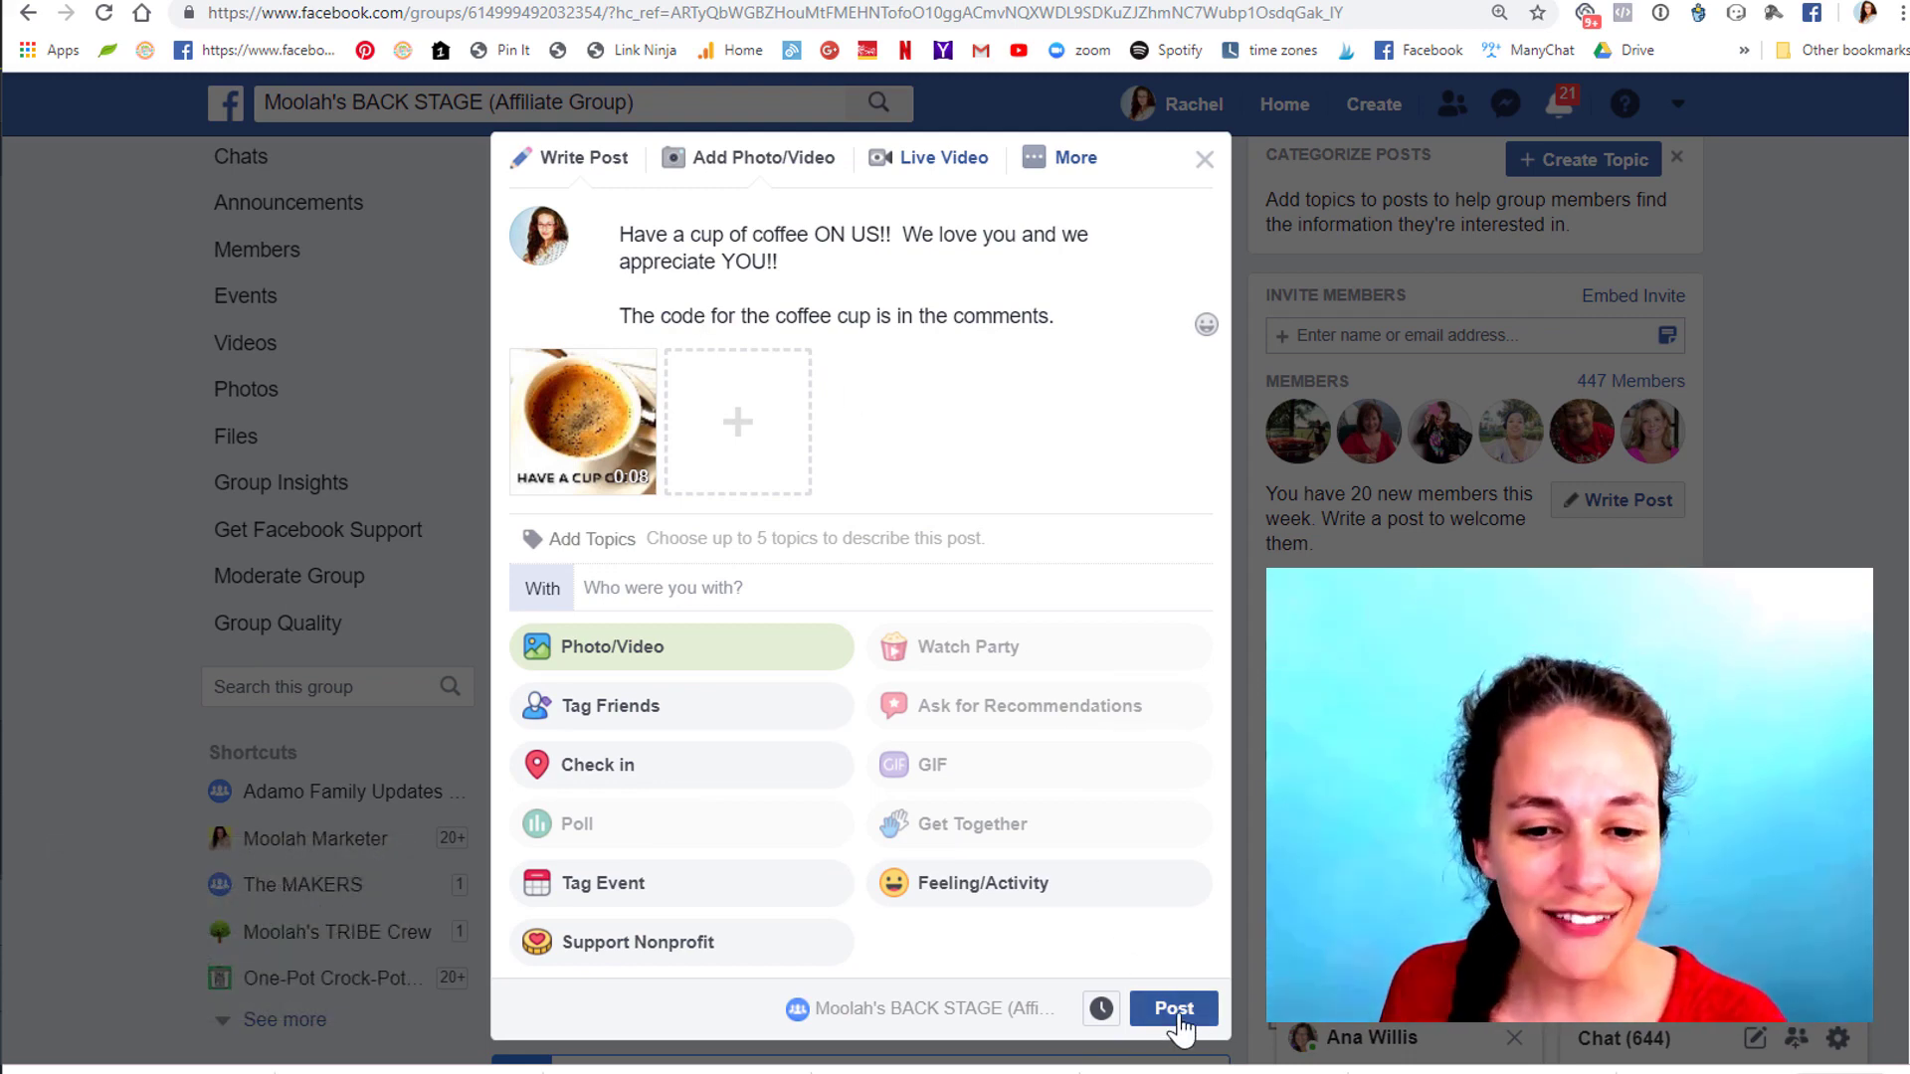
left_click(1101, 1007)
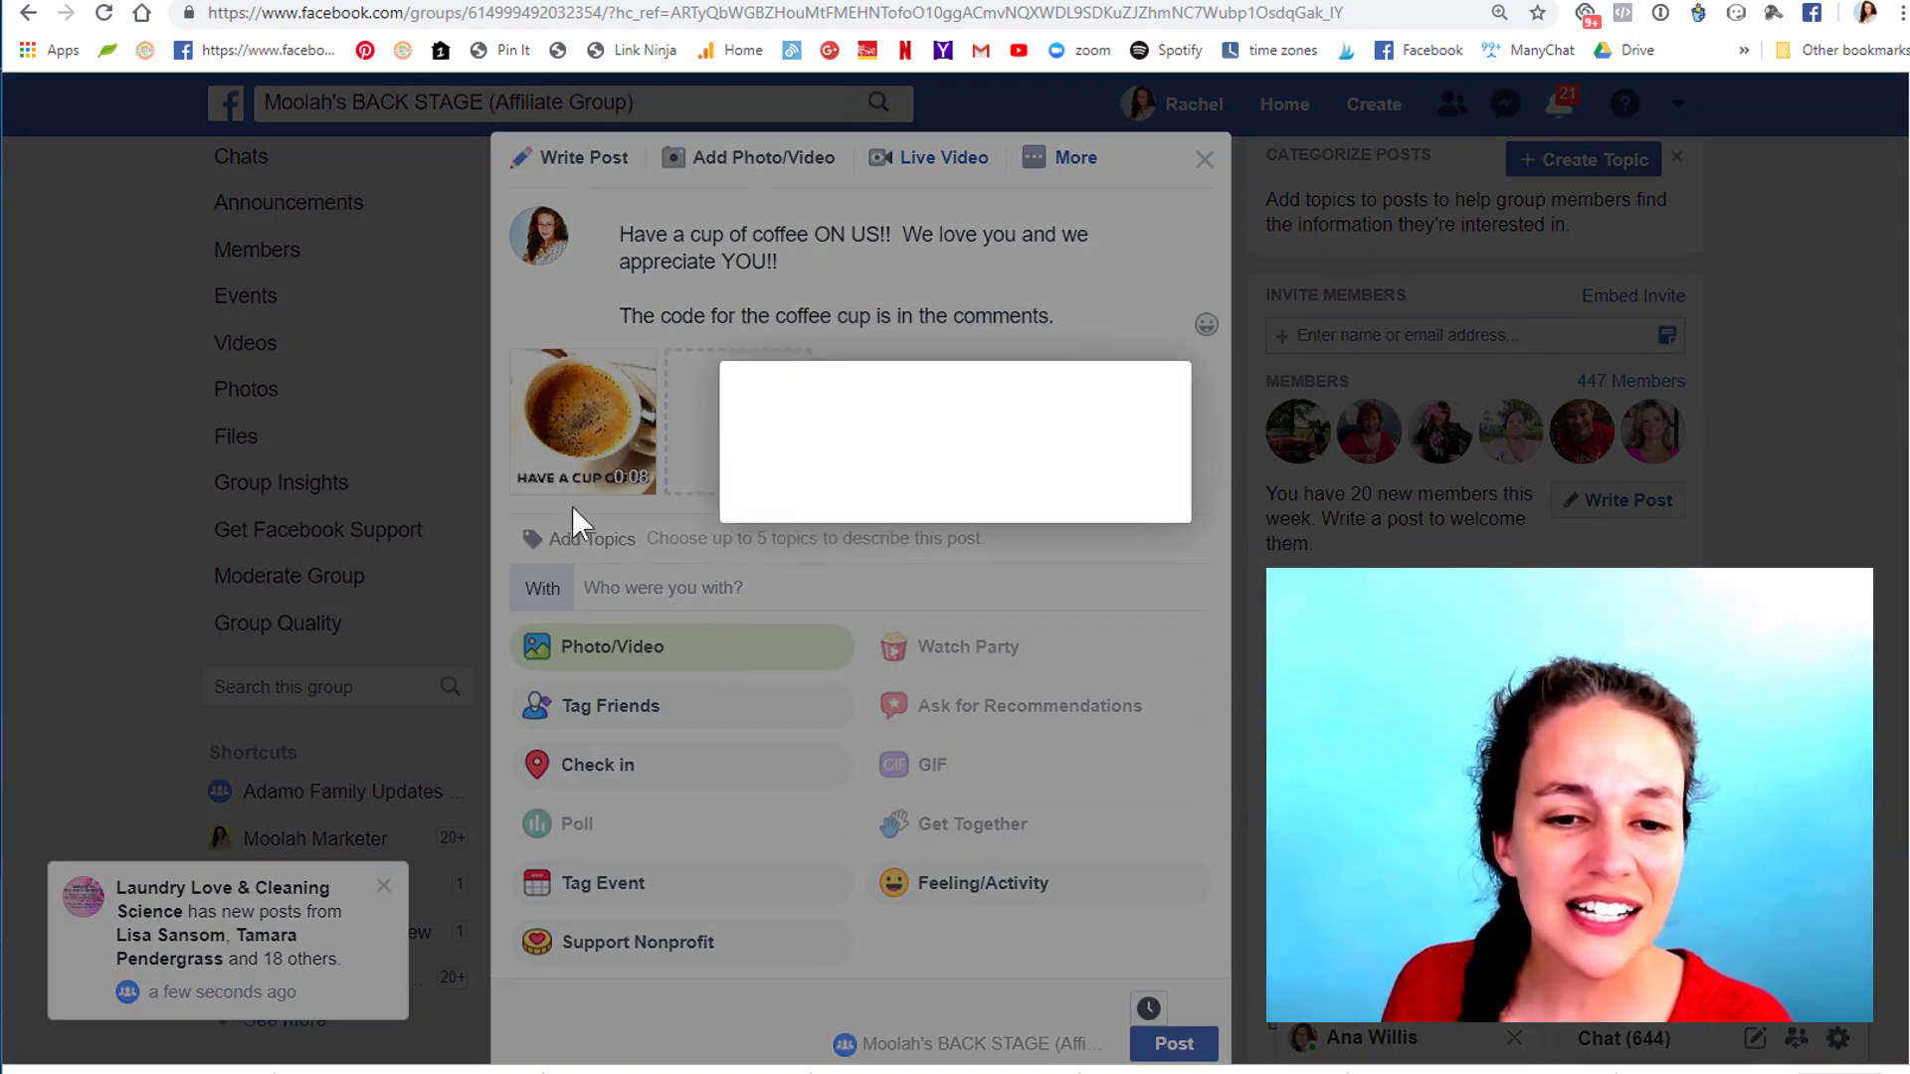
left_click(687, 724)
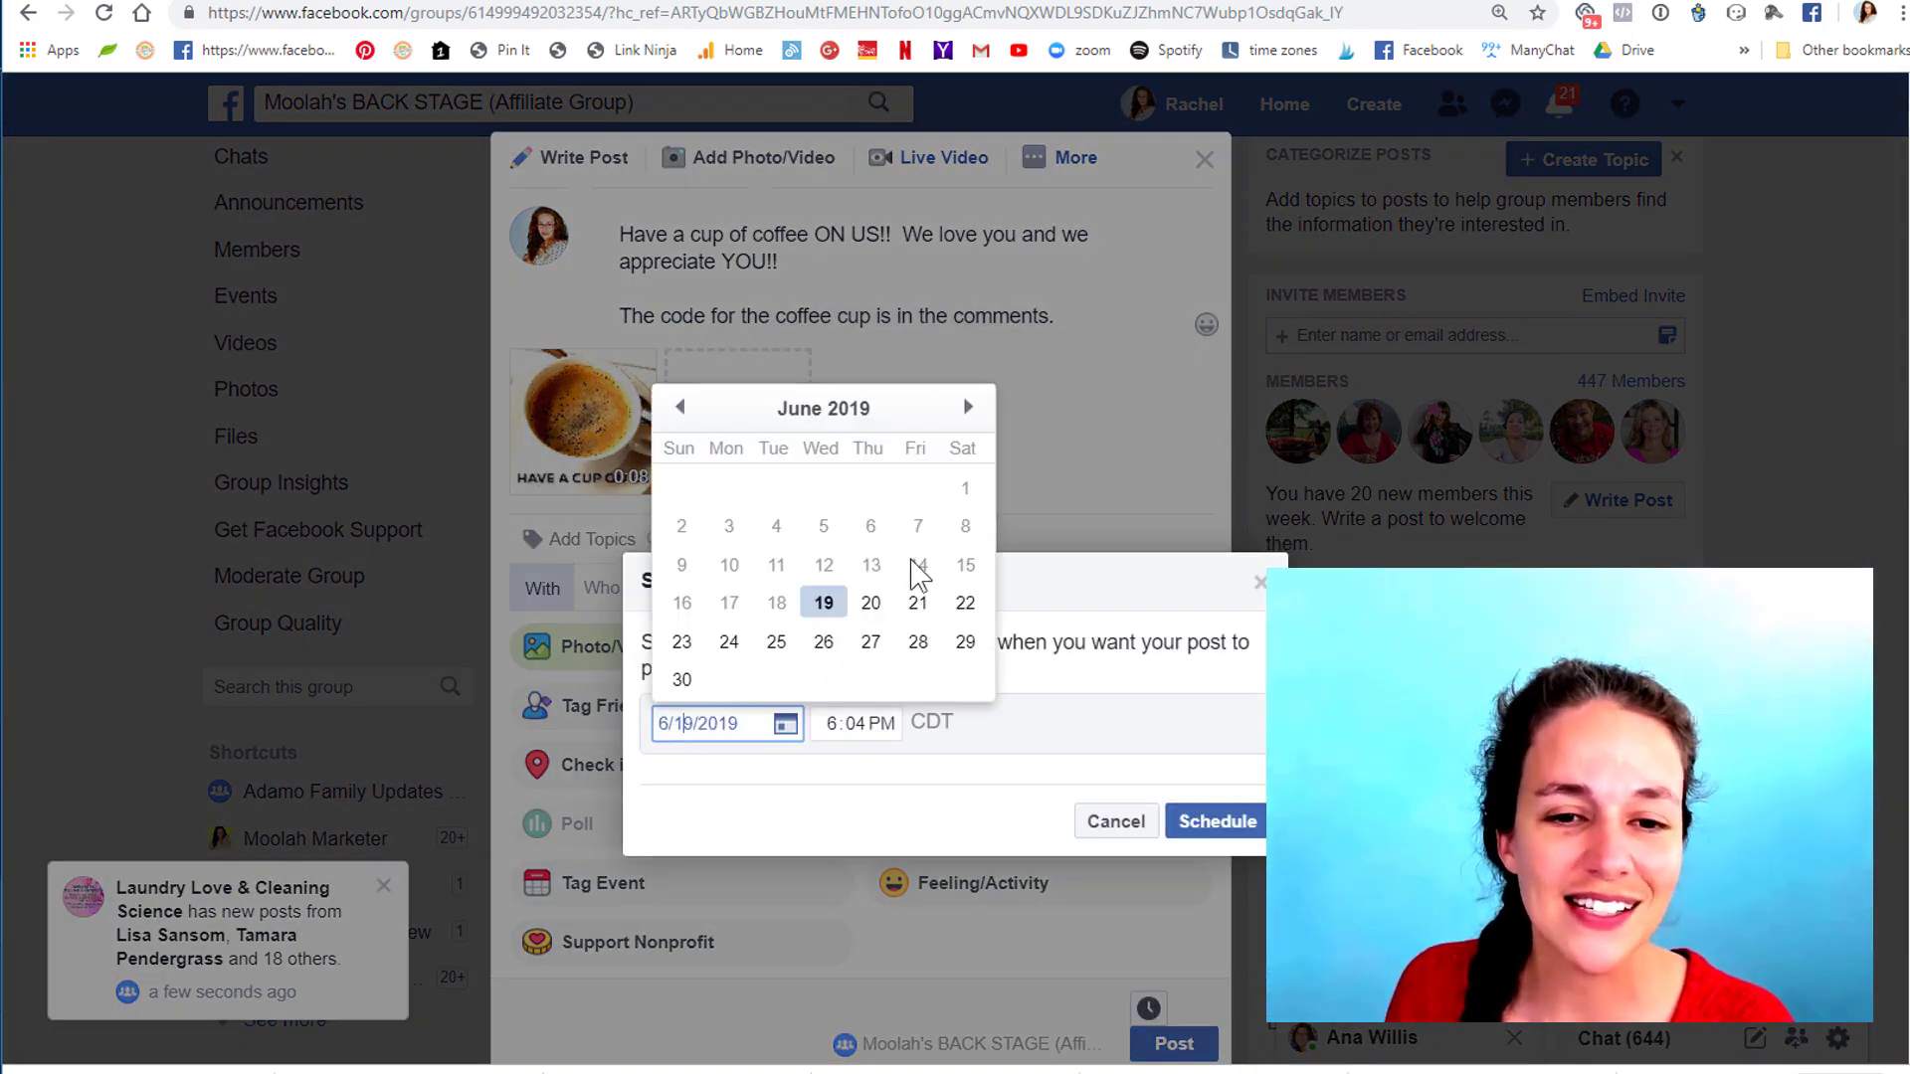
left_click(965, 409)
left_click(790, 597)
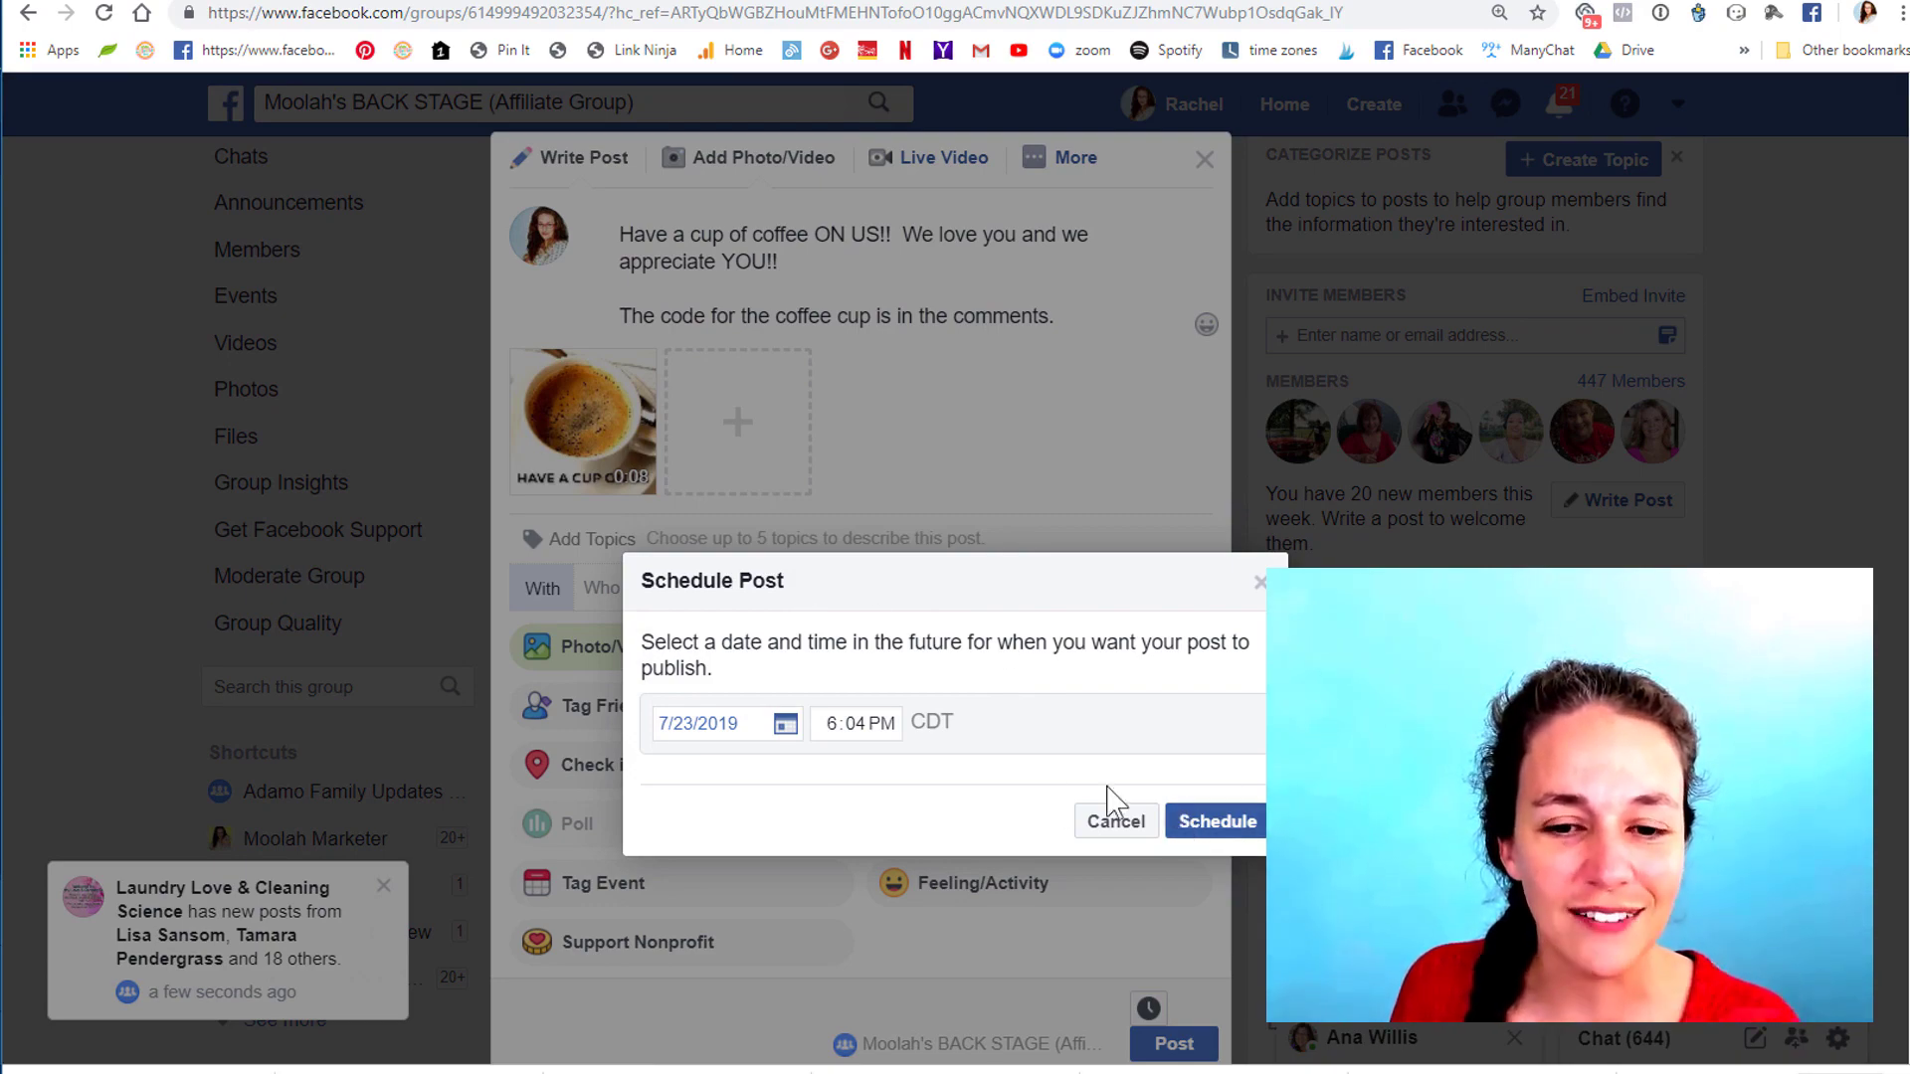
left_click(1107, 829)
scroll(1206, 159, "up", 2)
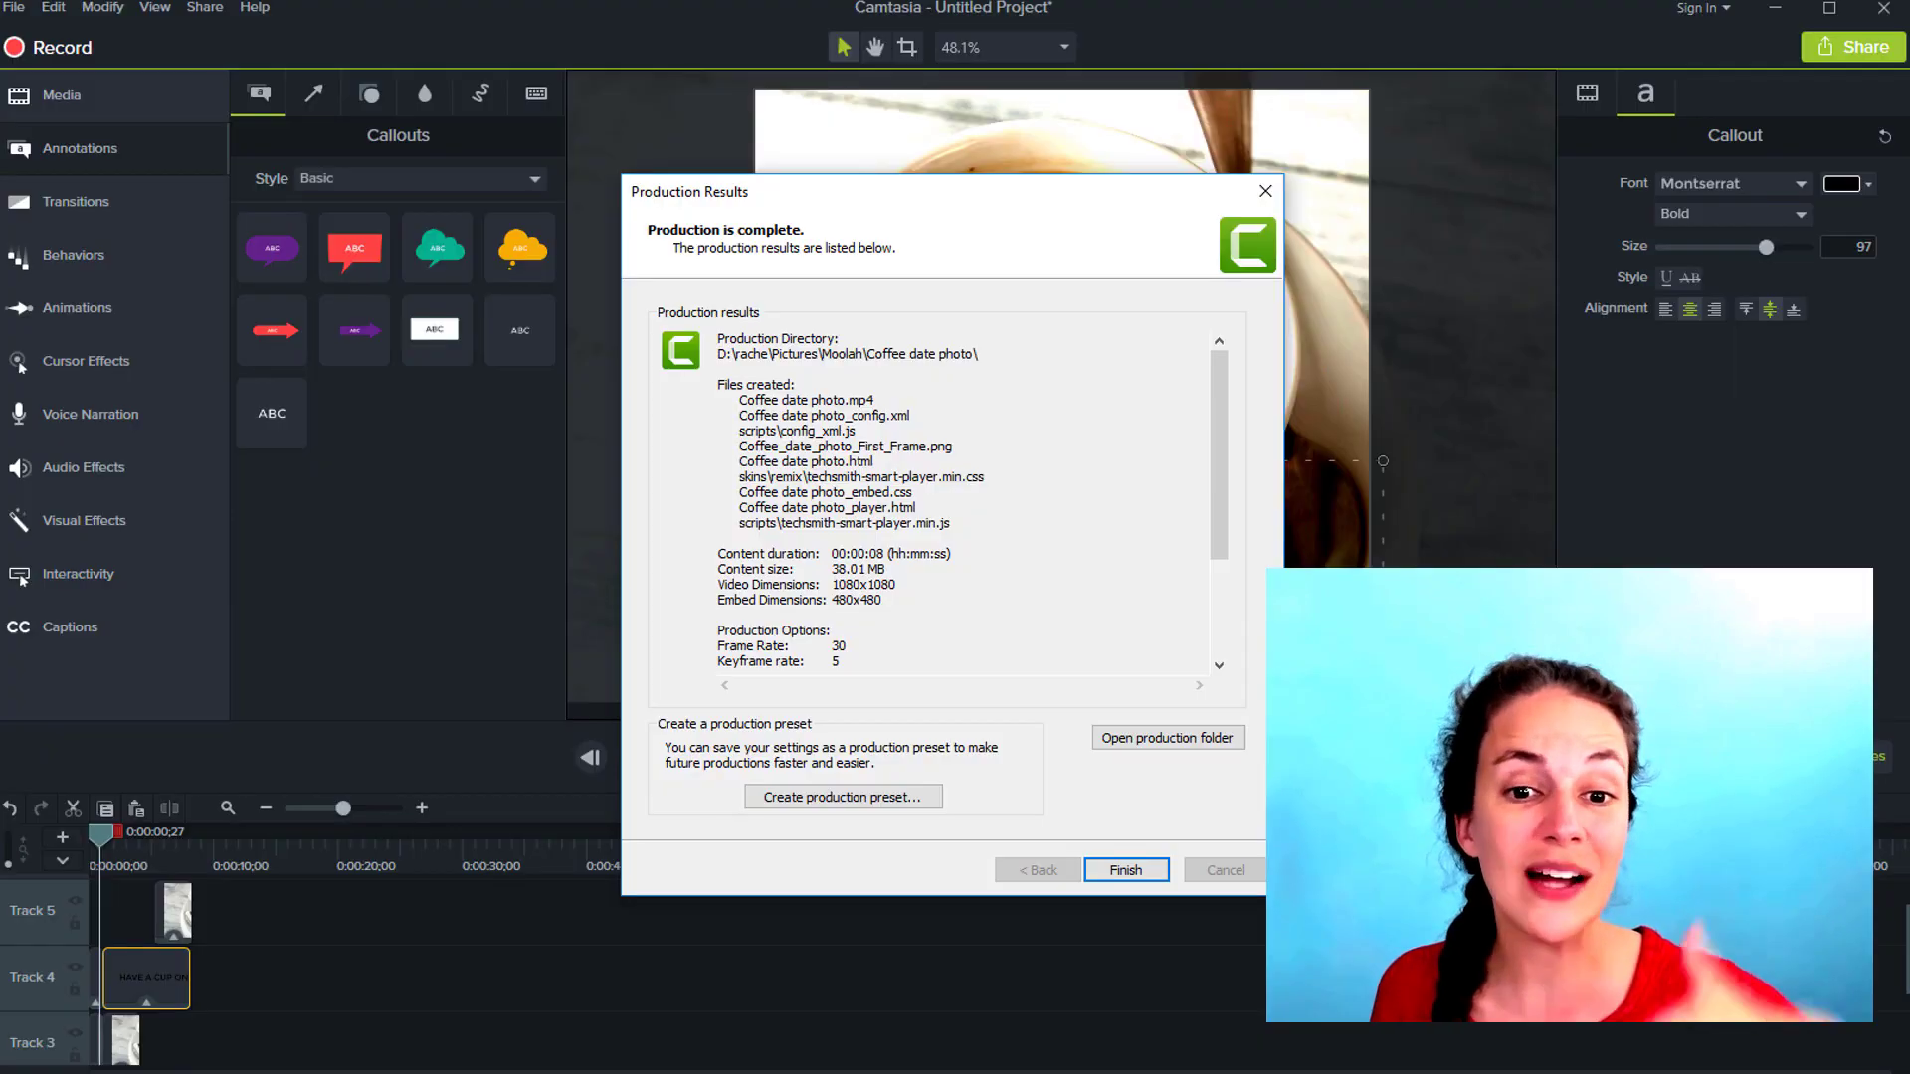
Close the production results and delete all clips on Tracks 3 to 5.
left_click(1124, 870)
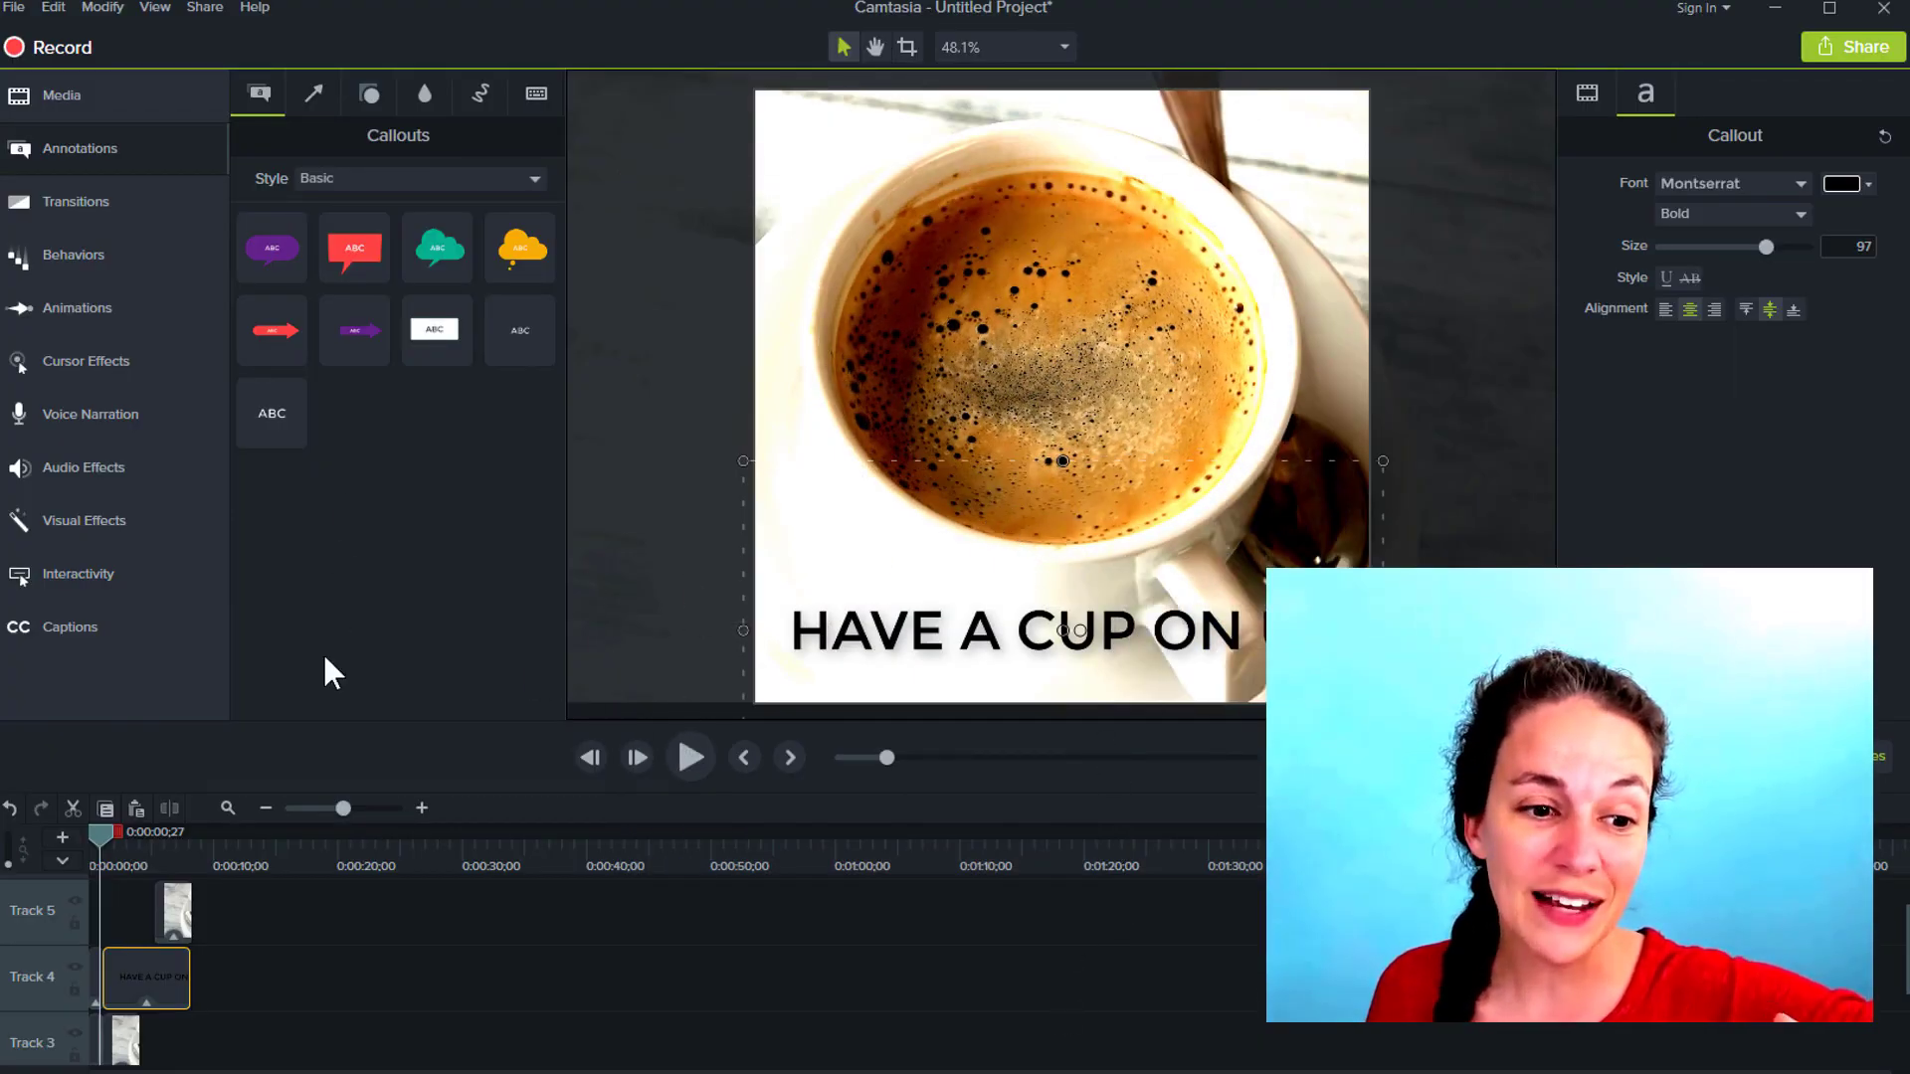
left_click_drag(206, 1064, 13, 903)
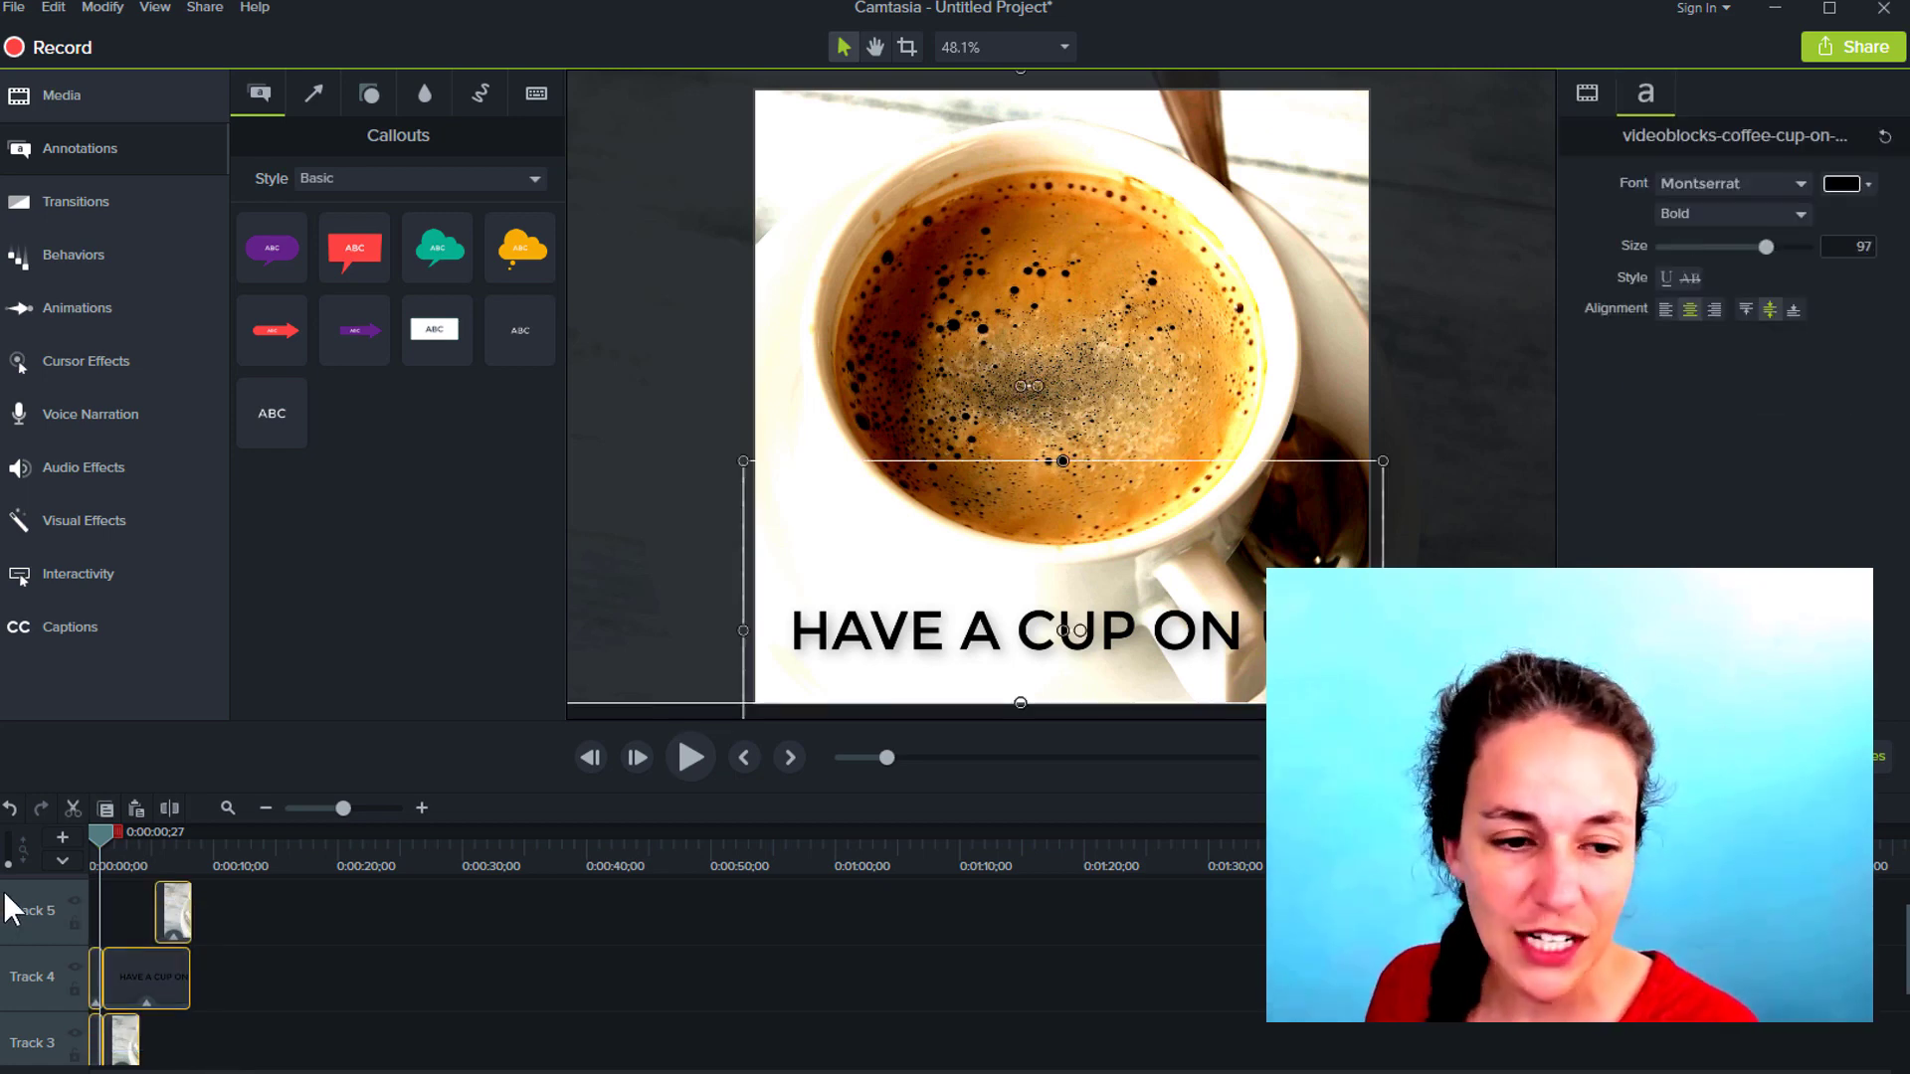
key("Delete")
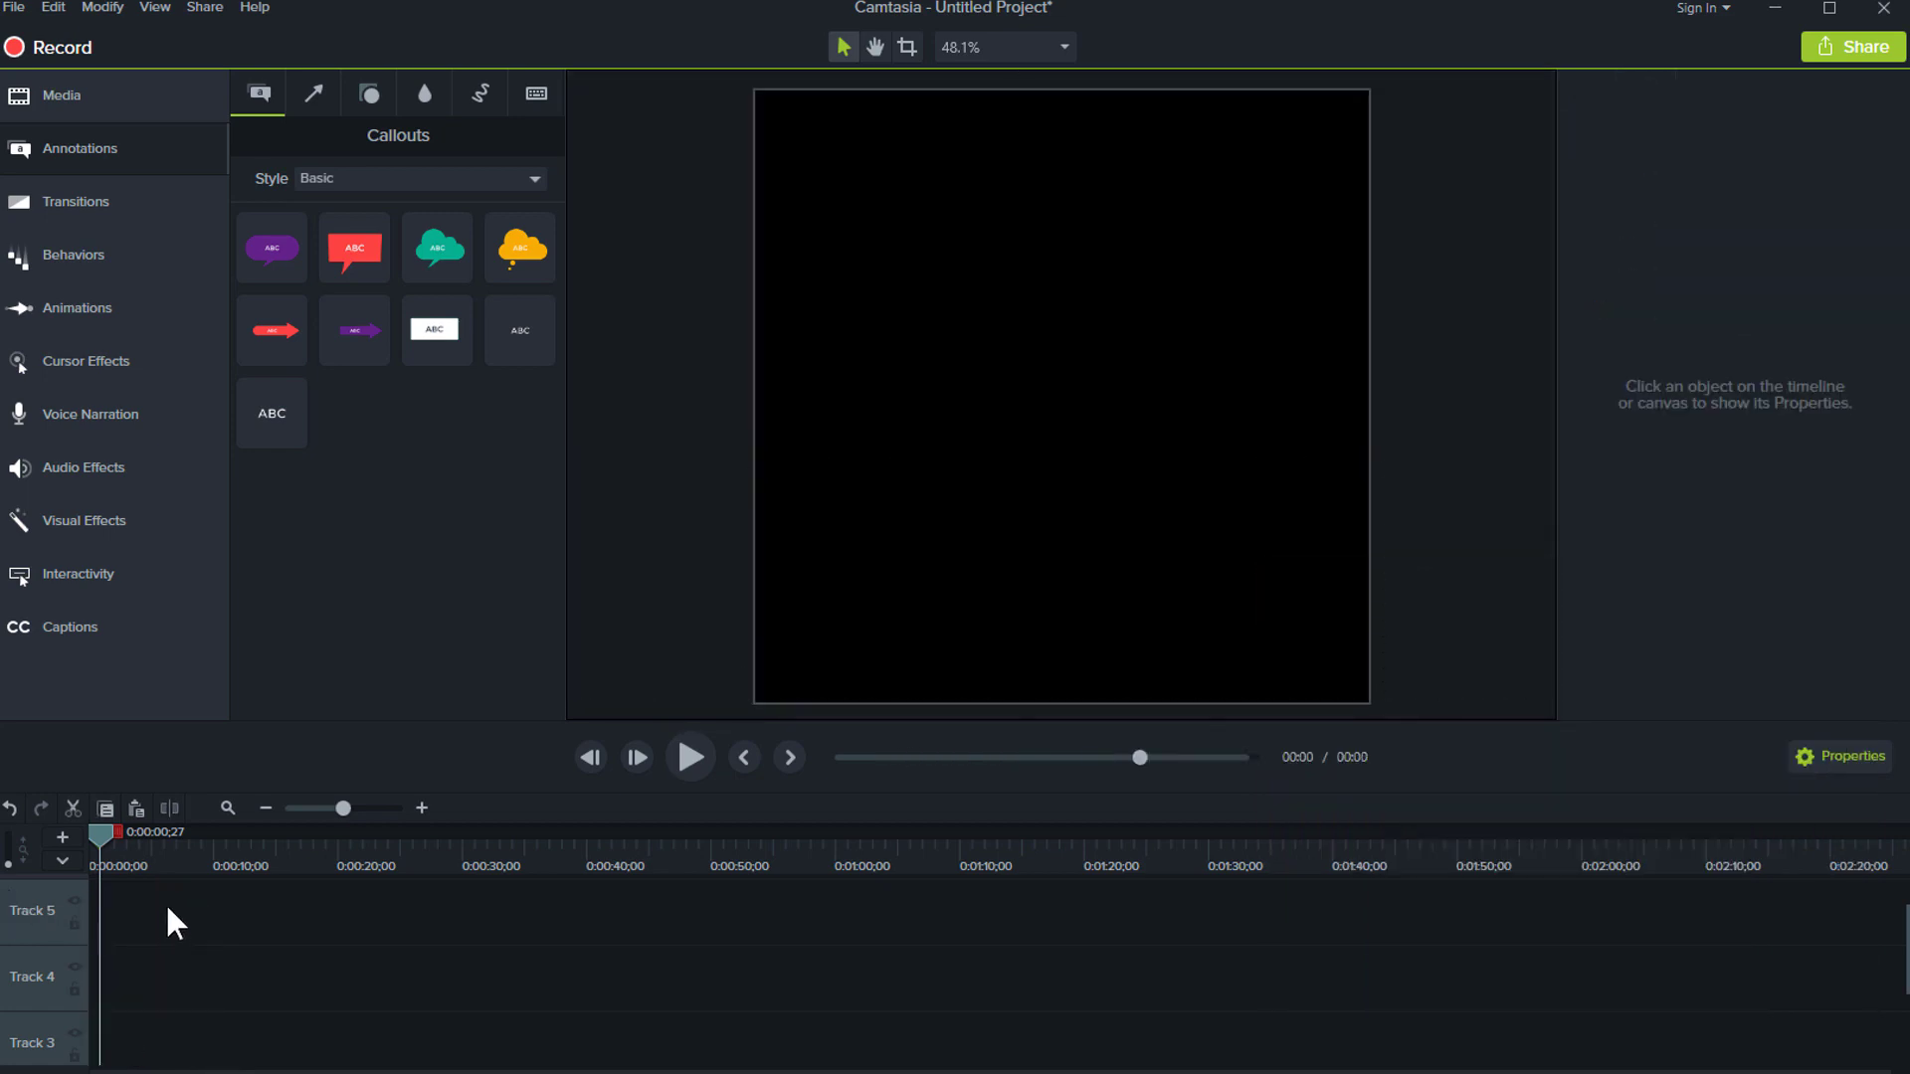
Add the Rec 06-19-19 3 recording to the timeline and set the canvas to 1080p HD (1920x1080).
left_click(39, 98)
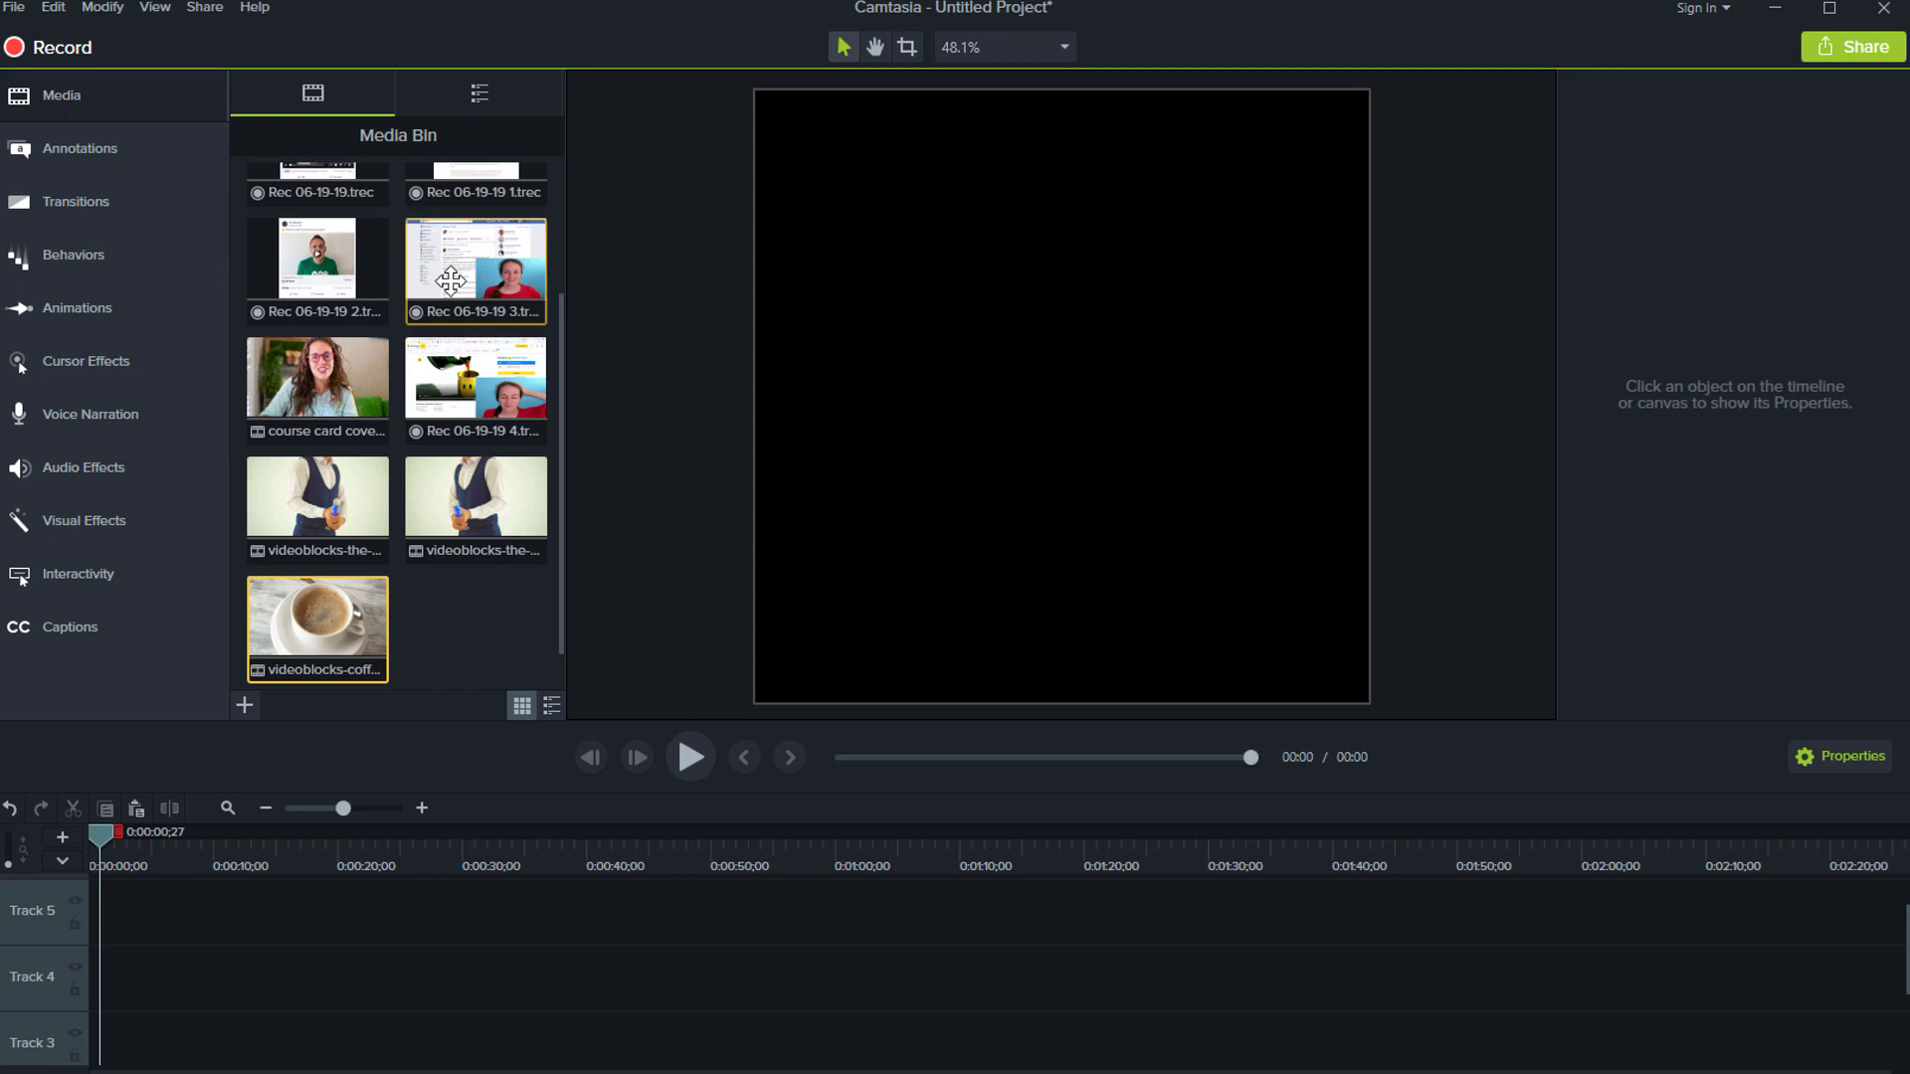
left_click_drag(475, 261, 86, 1035)
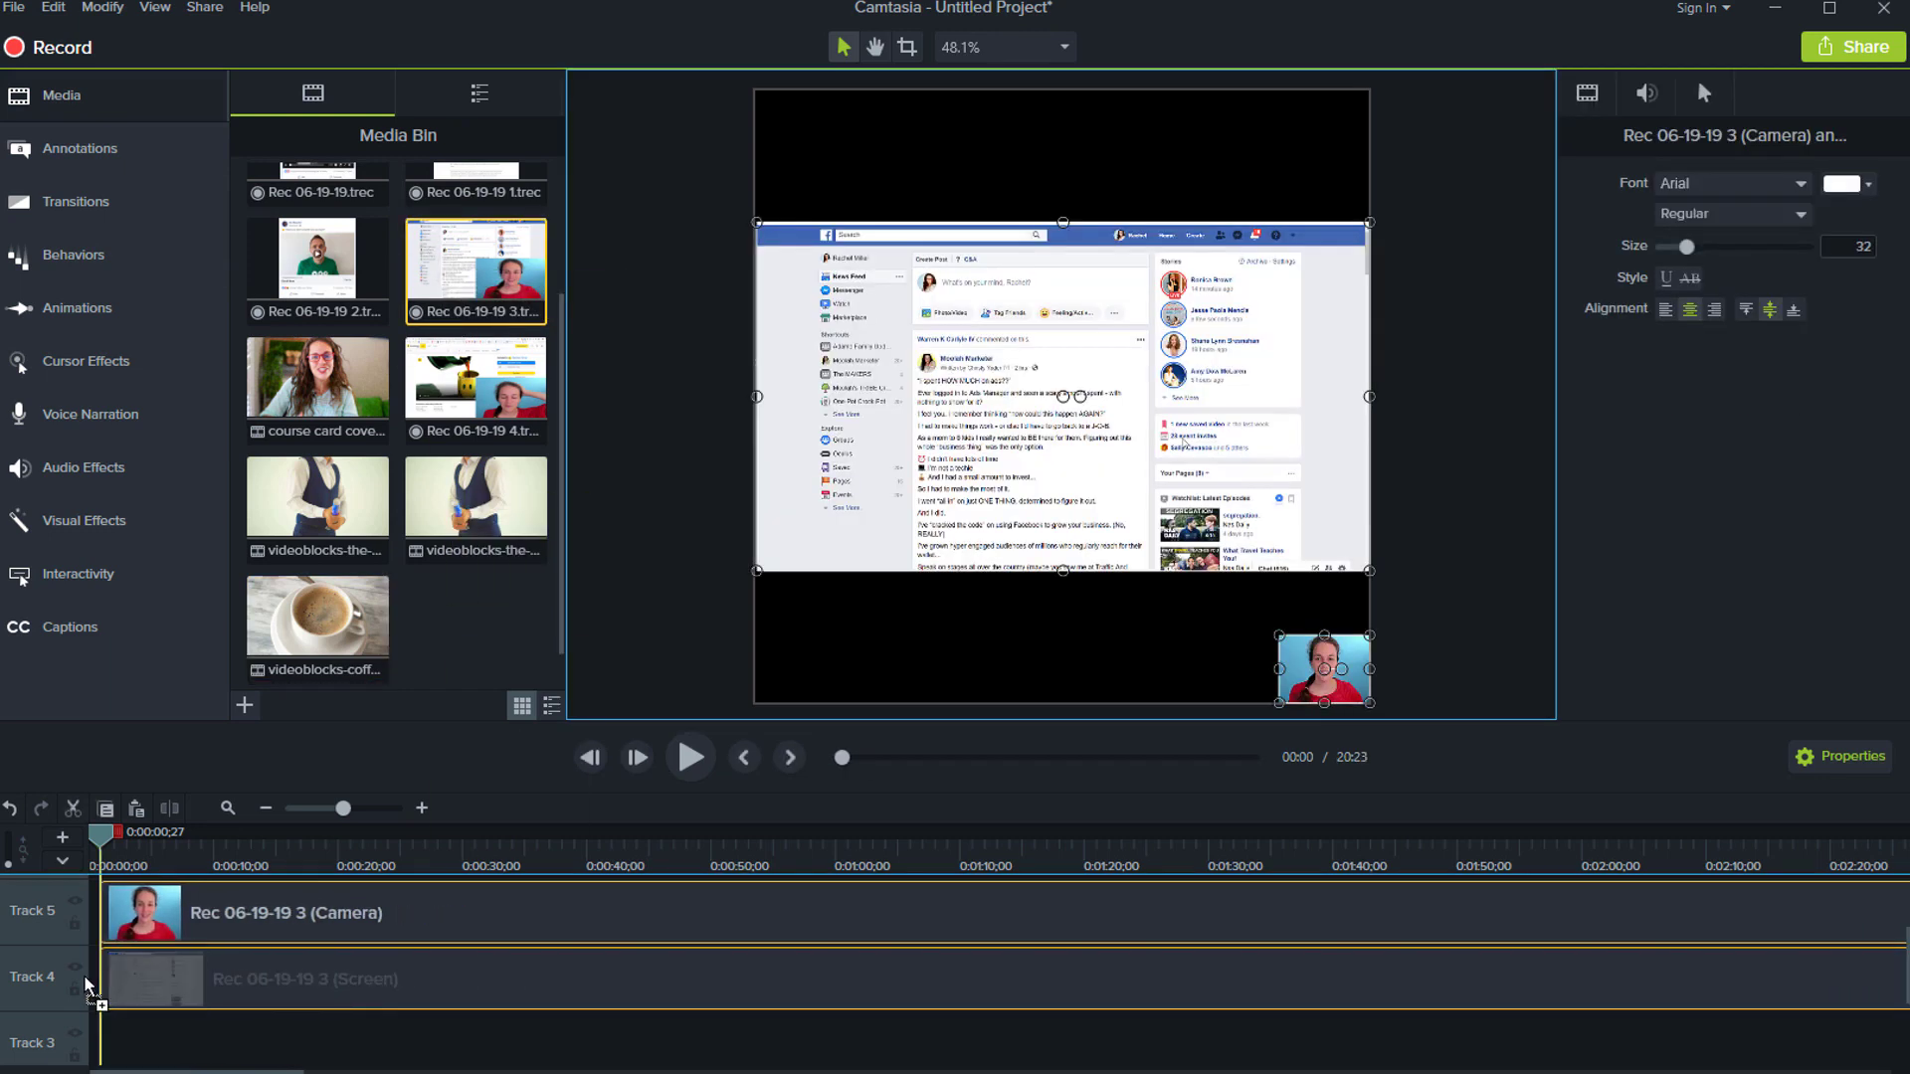
left_click(1013, 54)
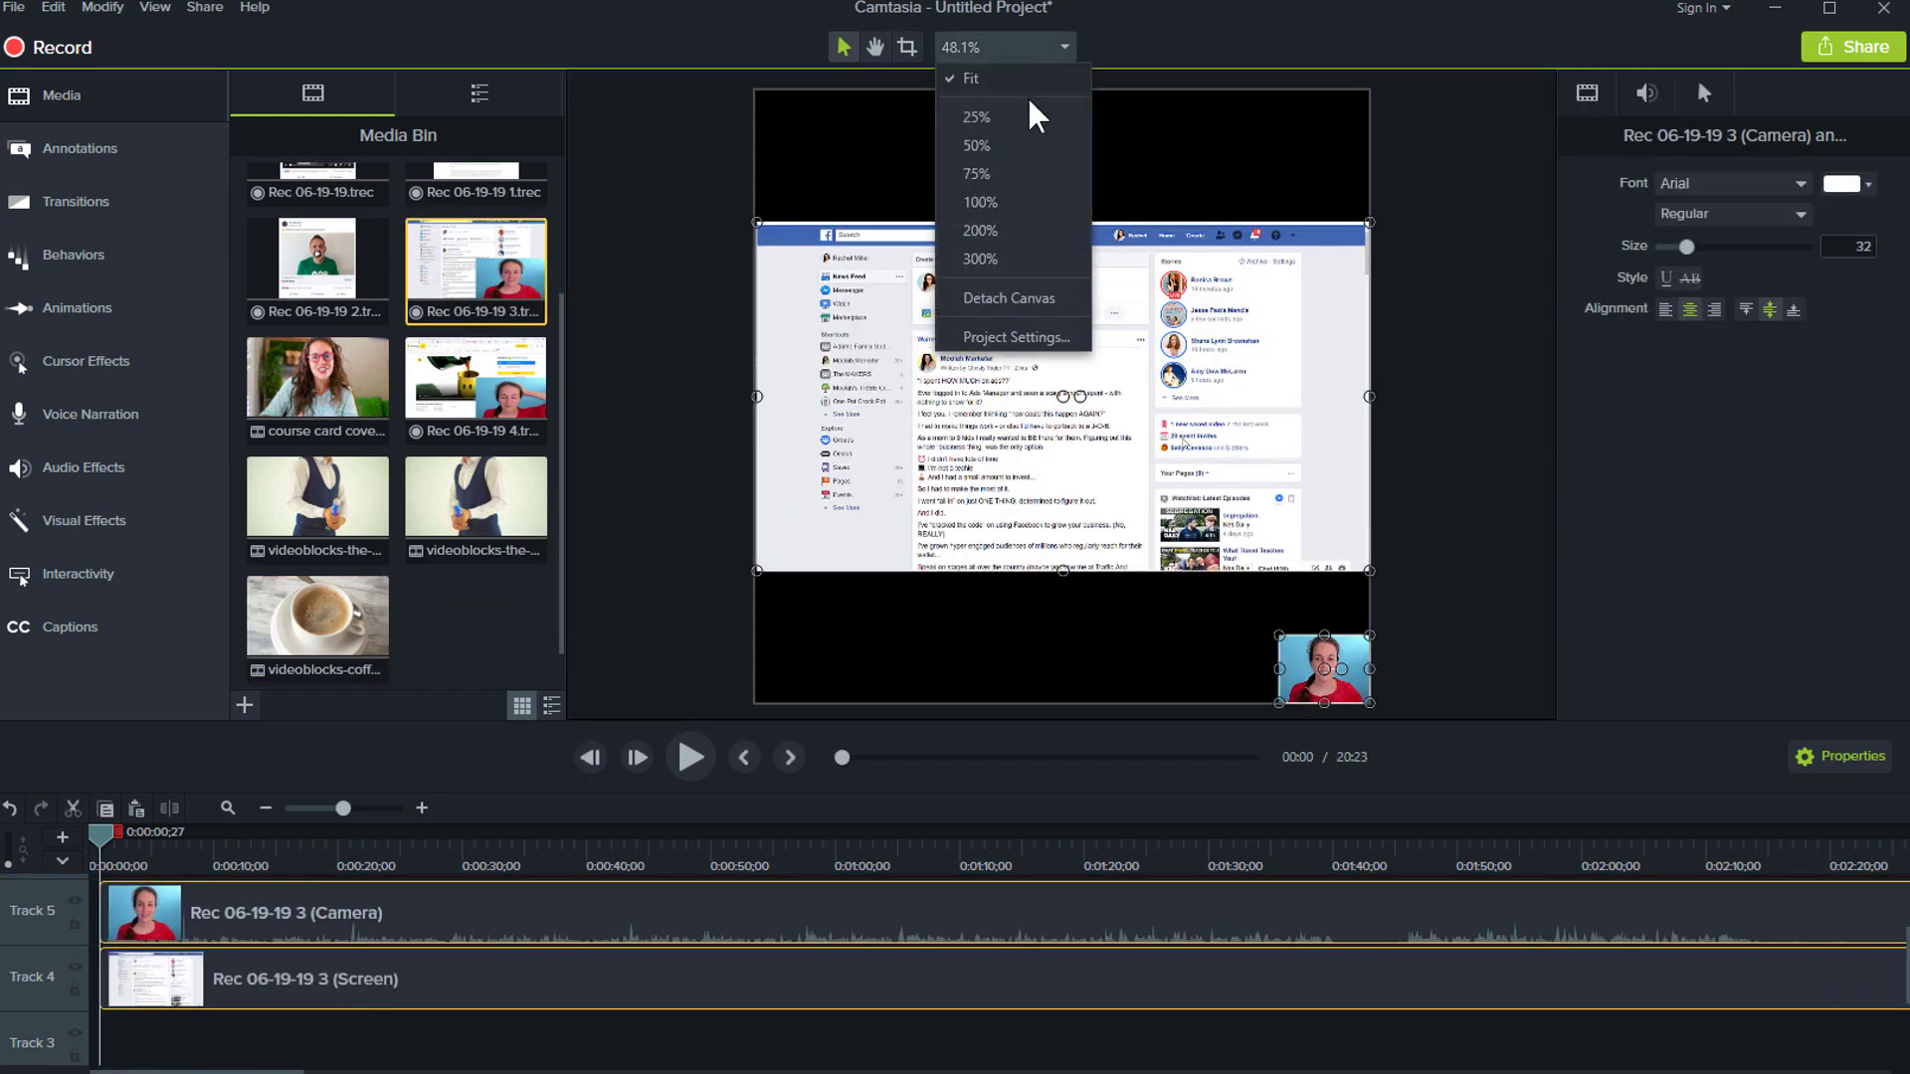
left_click(987, 333)
left_click(1074, 471)
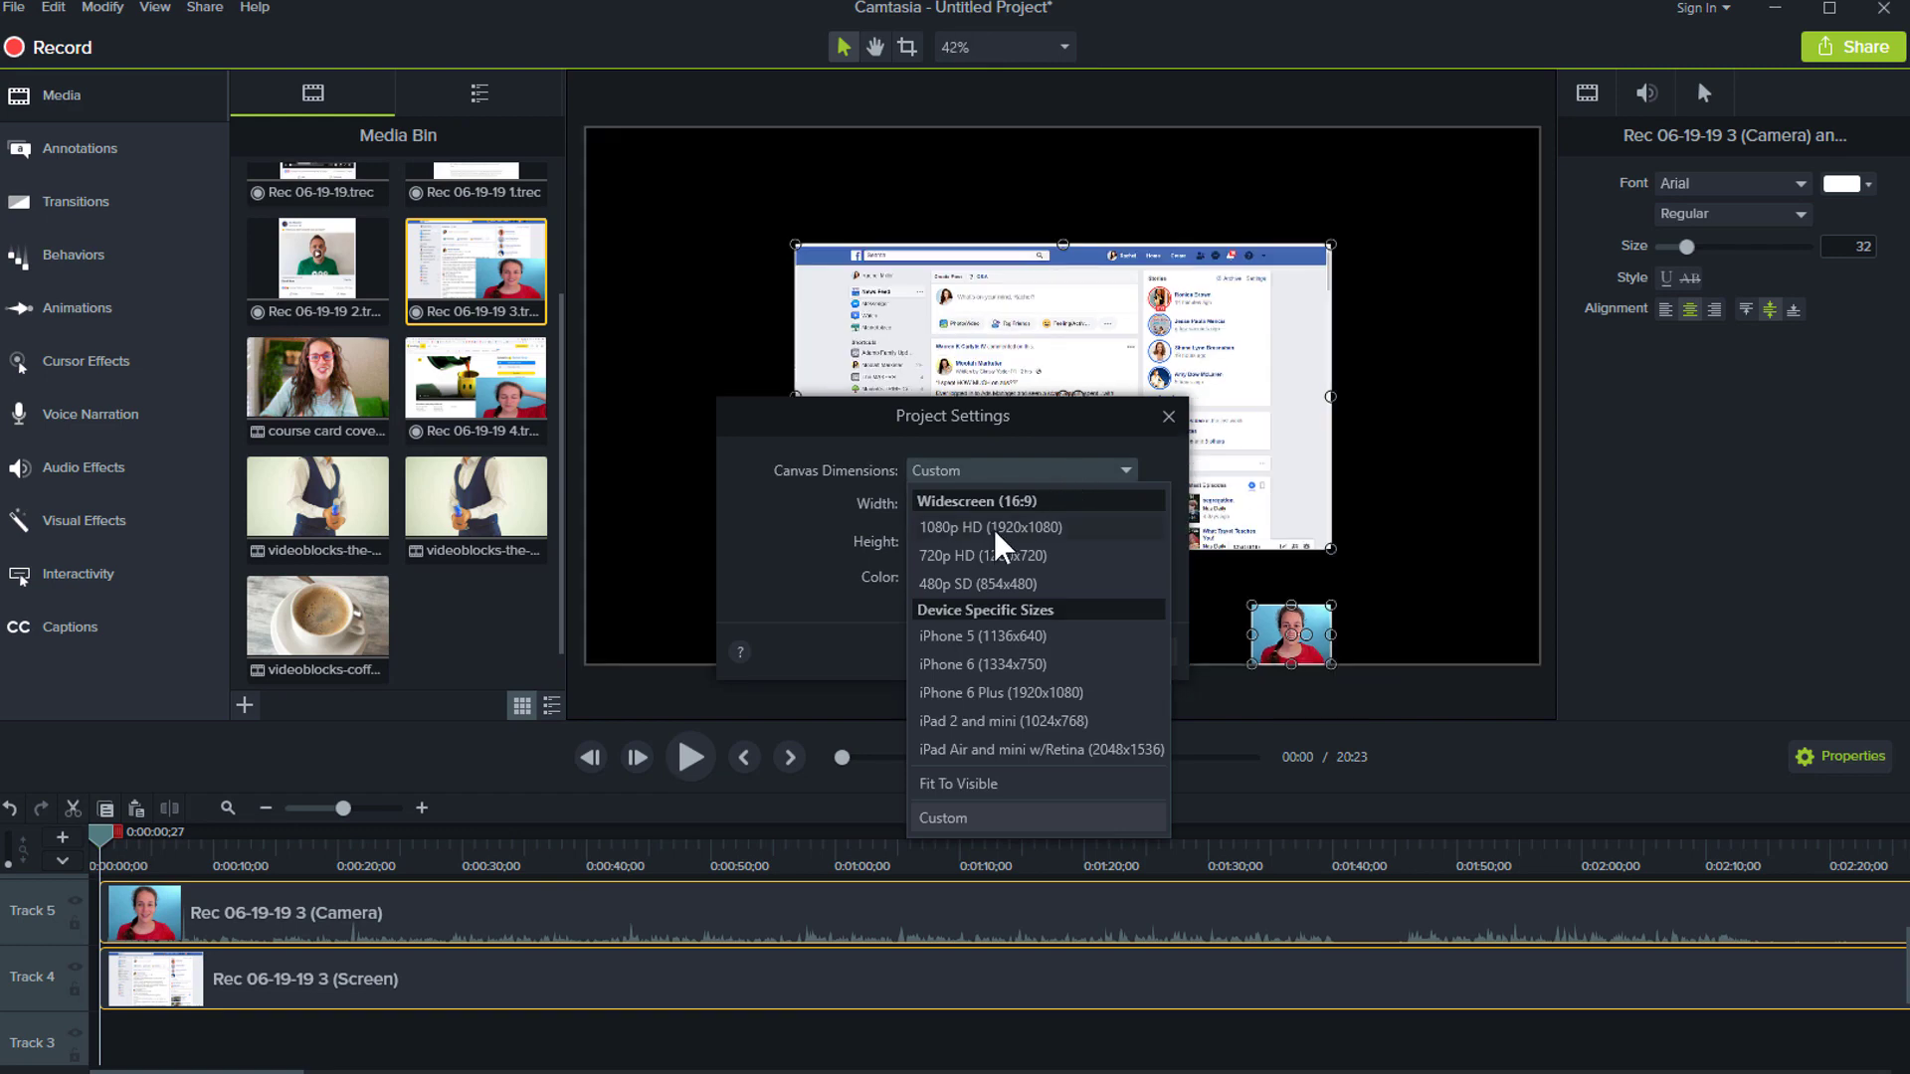
left_click(996, 530)
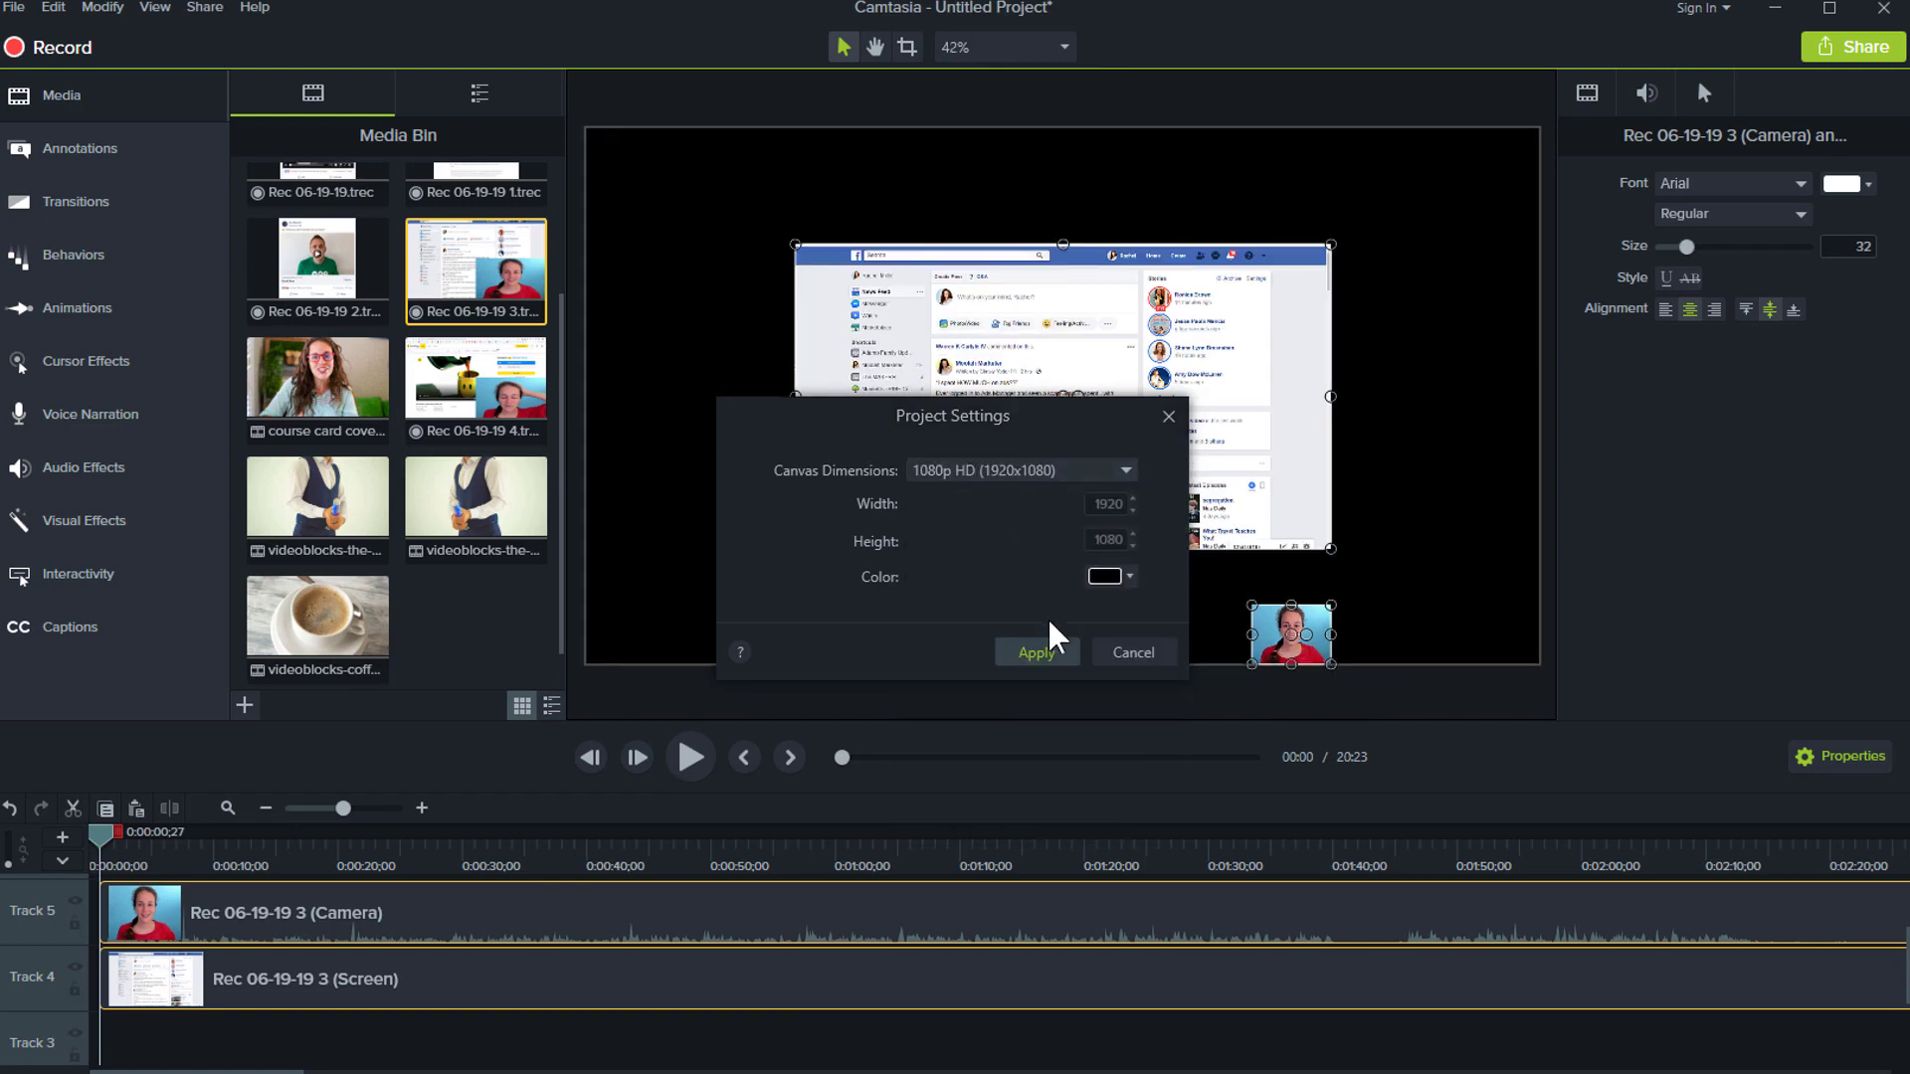
Apply the 1080p canvas and stretch the screen recording to fill it.
left_click(1040, 651)
left_click(861, 535)
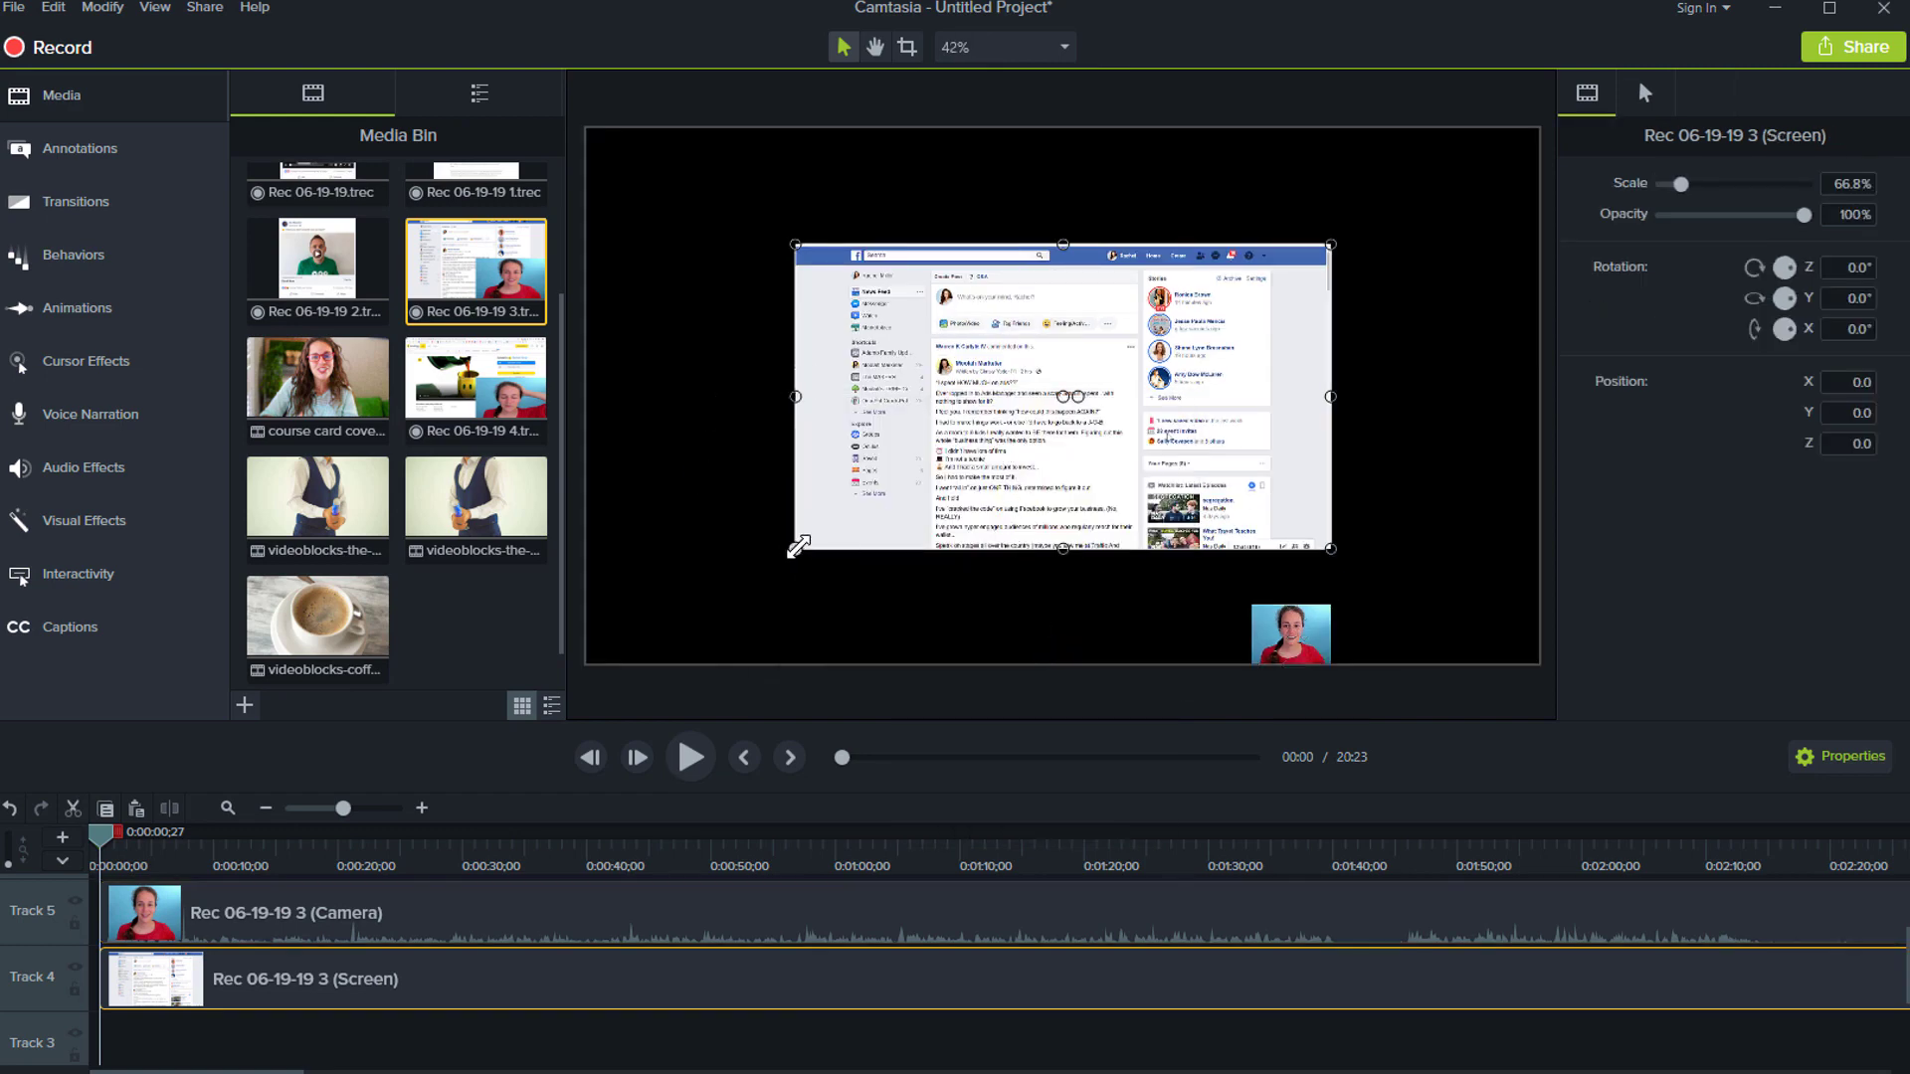
left_click_drag(799, 546, 587, 666)
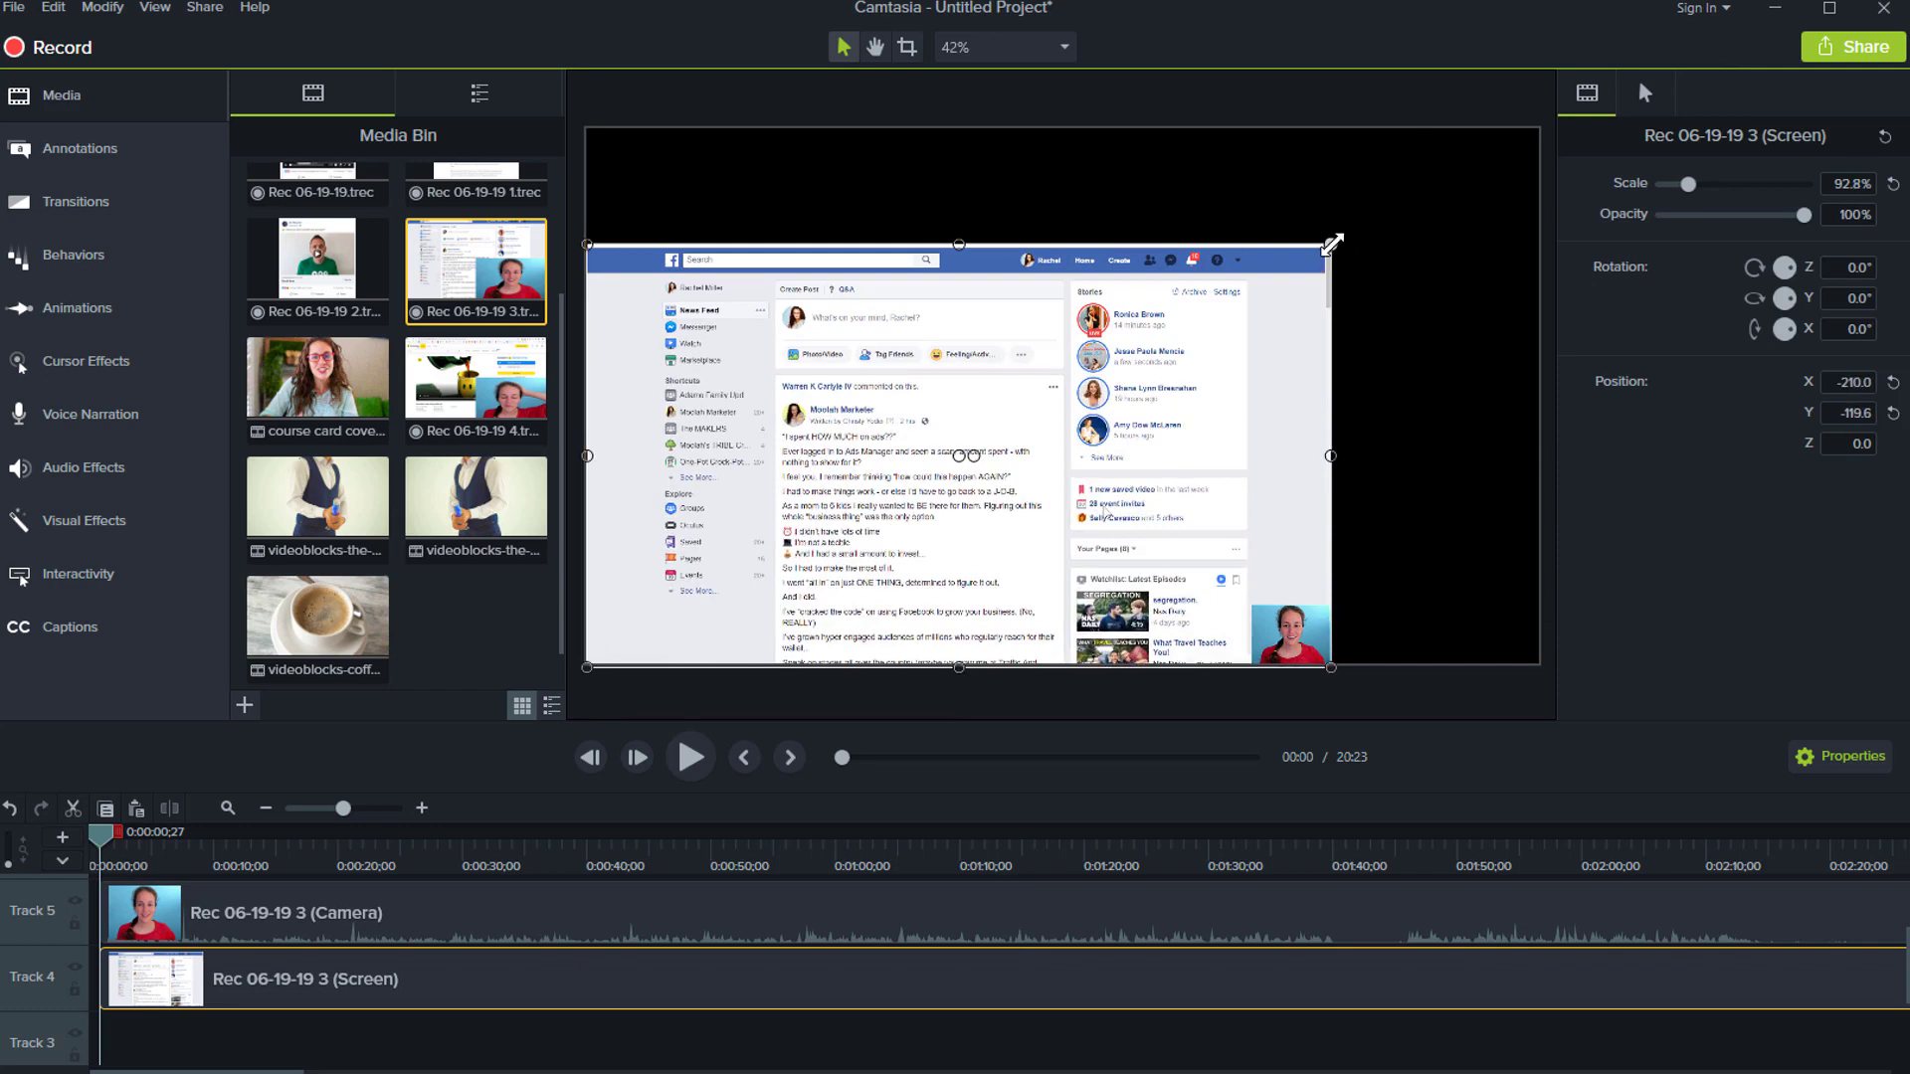
left_click_drag(1332, 244, 1537, 128)
Scale the webcam overlay to 98.7% in the lower-right corner and move the playhead to 0:41.
left_click(1304, 627)
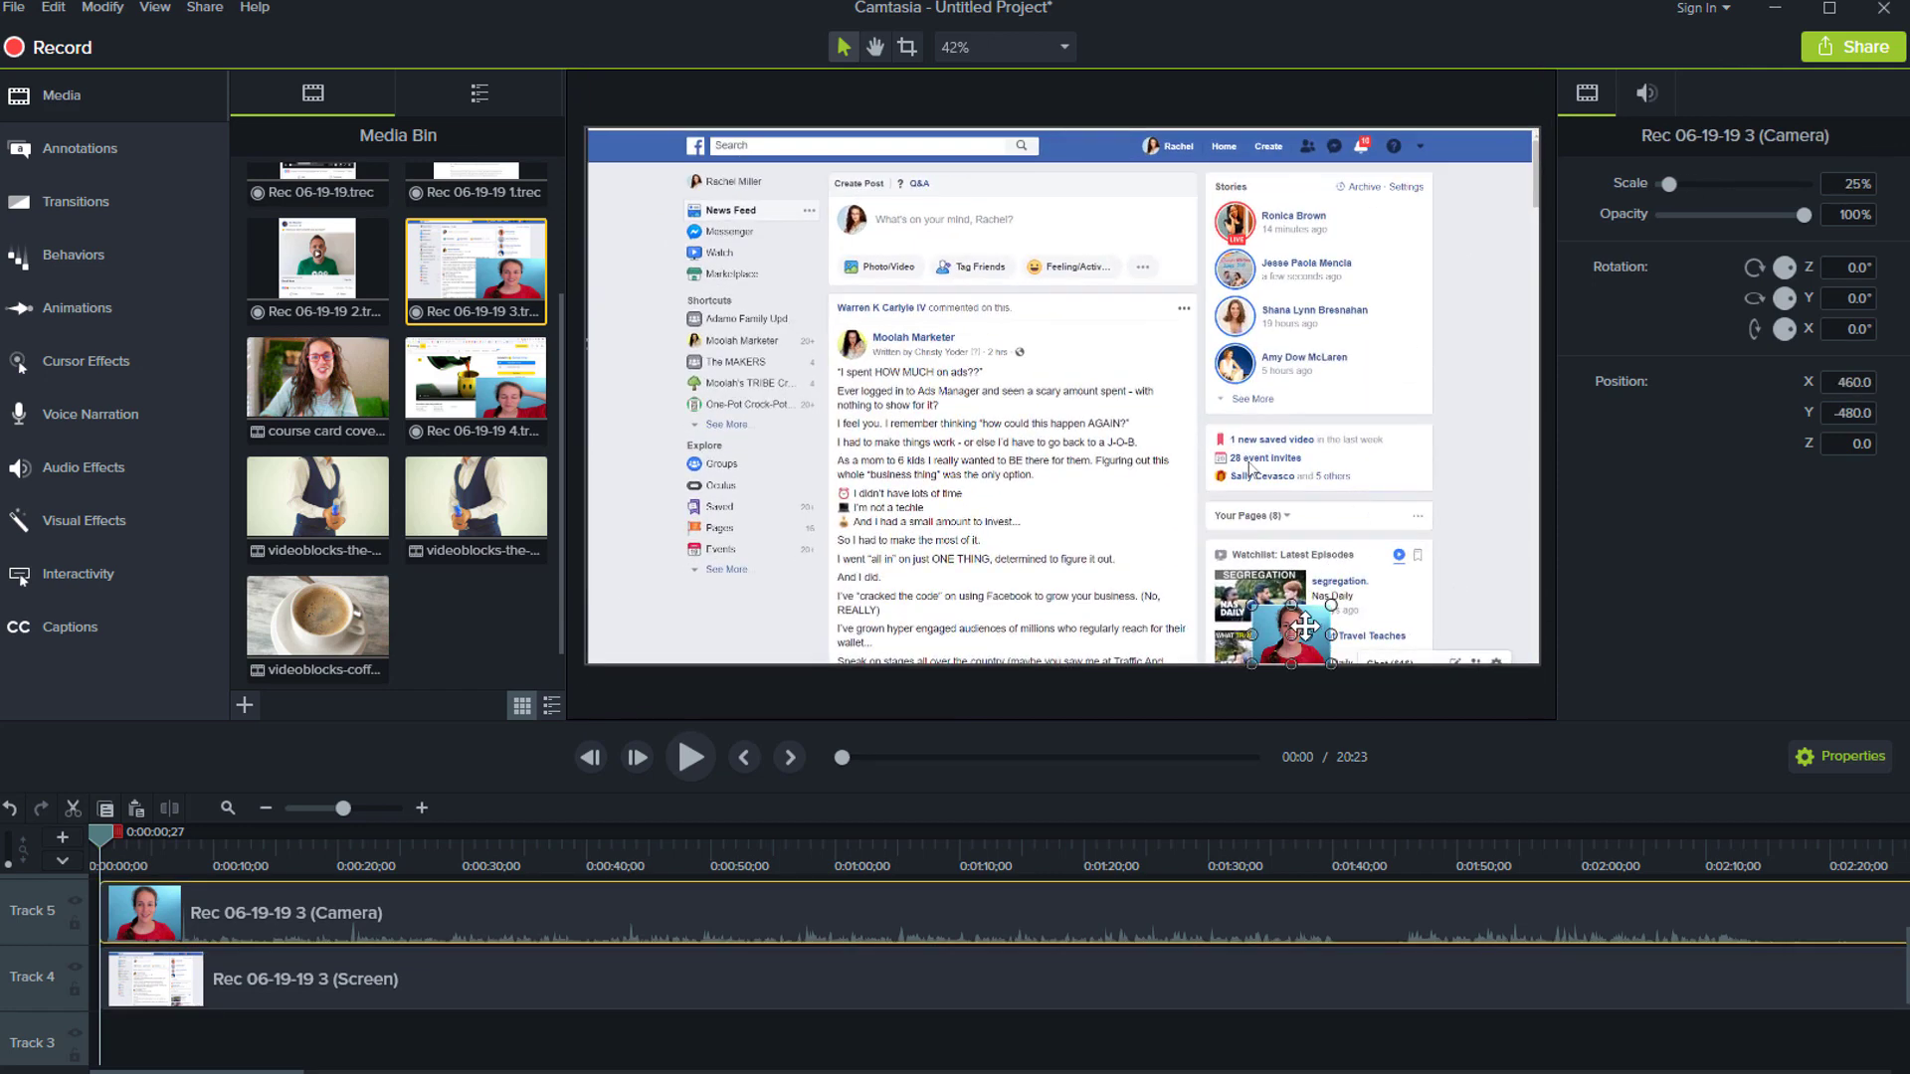
left_click_drag(1304, 627, 703, 227)
left_click_drag(1083, 399, 1208, 470)
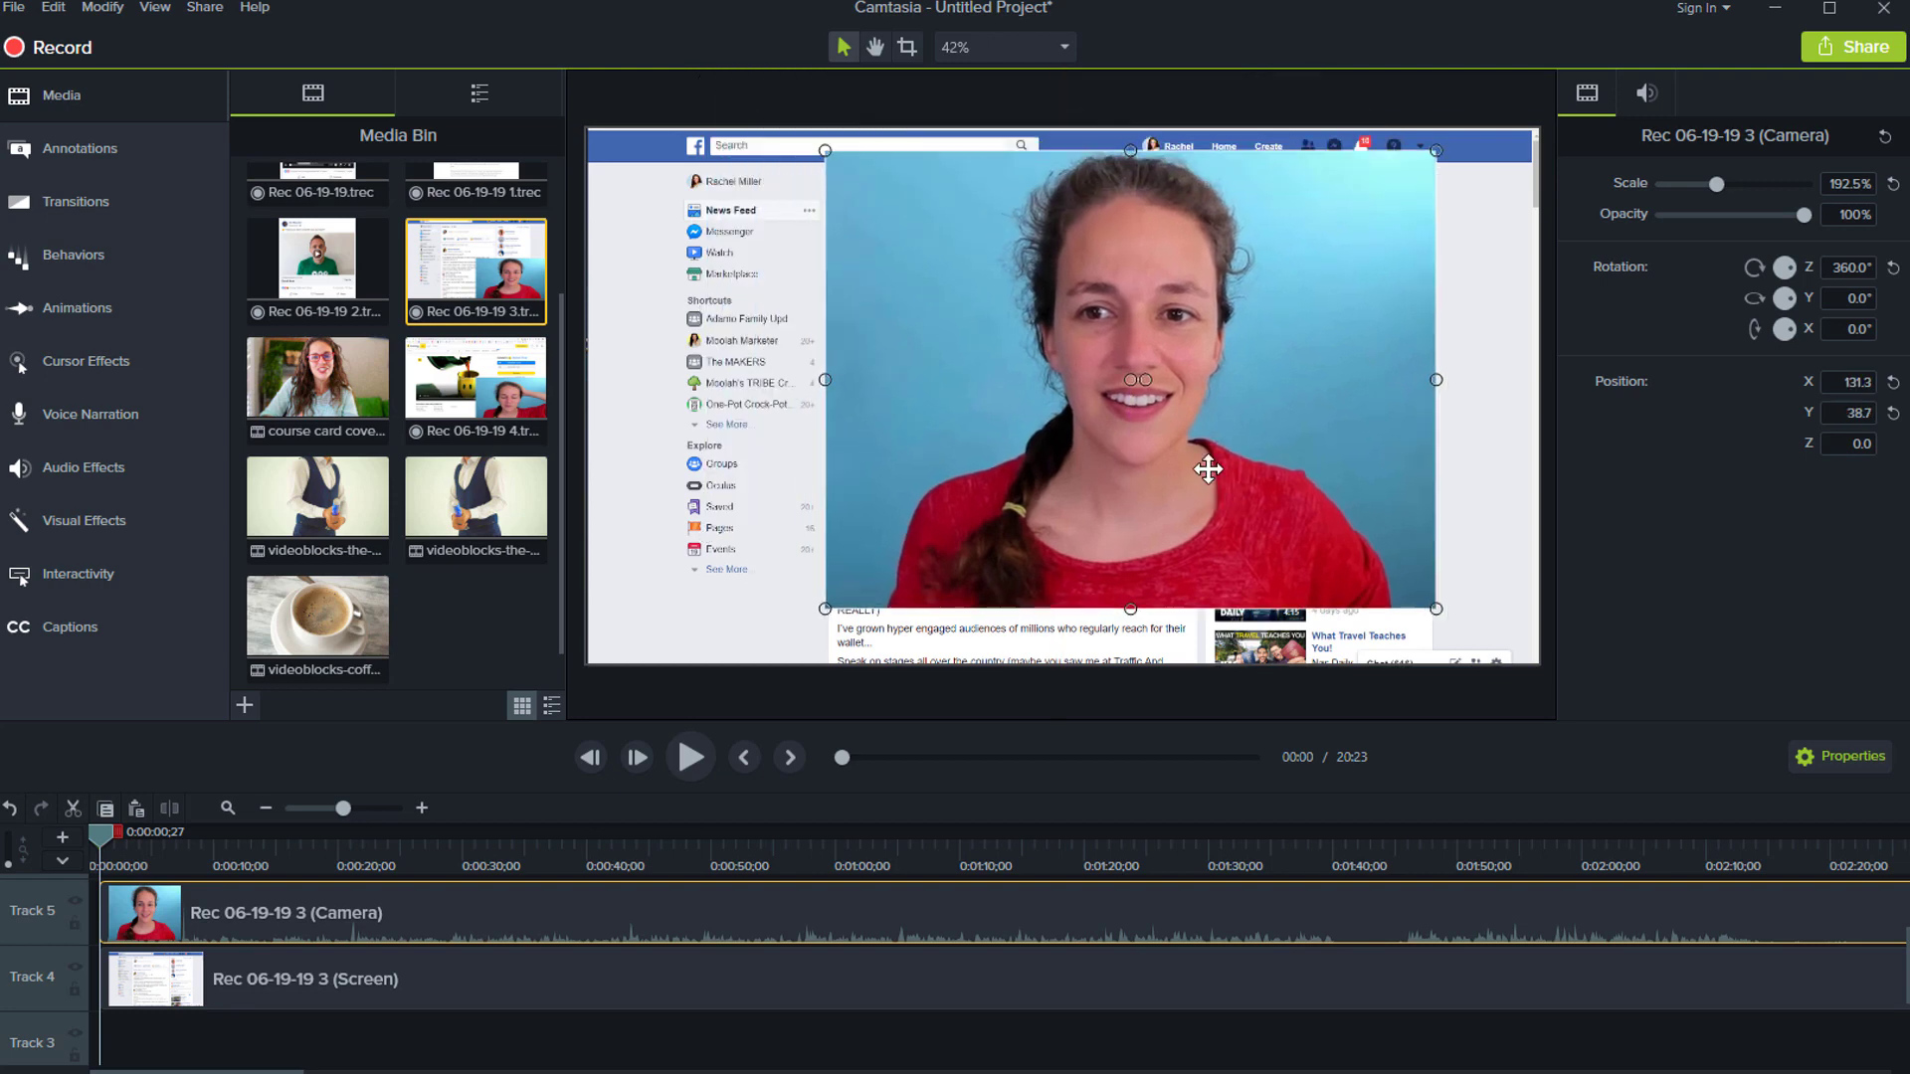
left_click_drag(824, 155, 1087, 375)
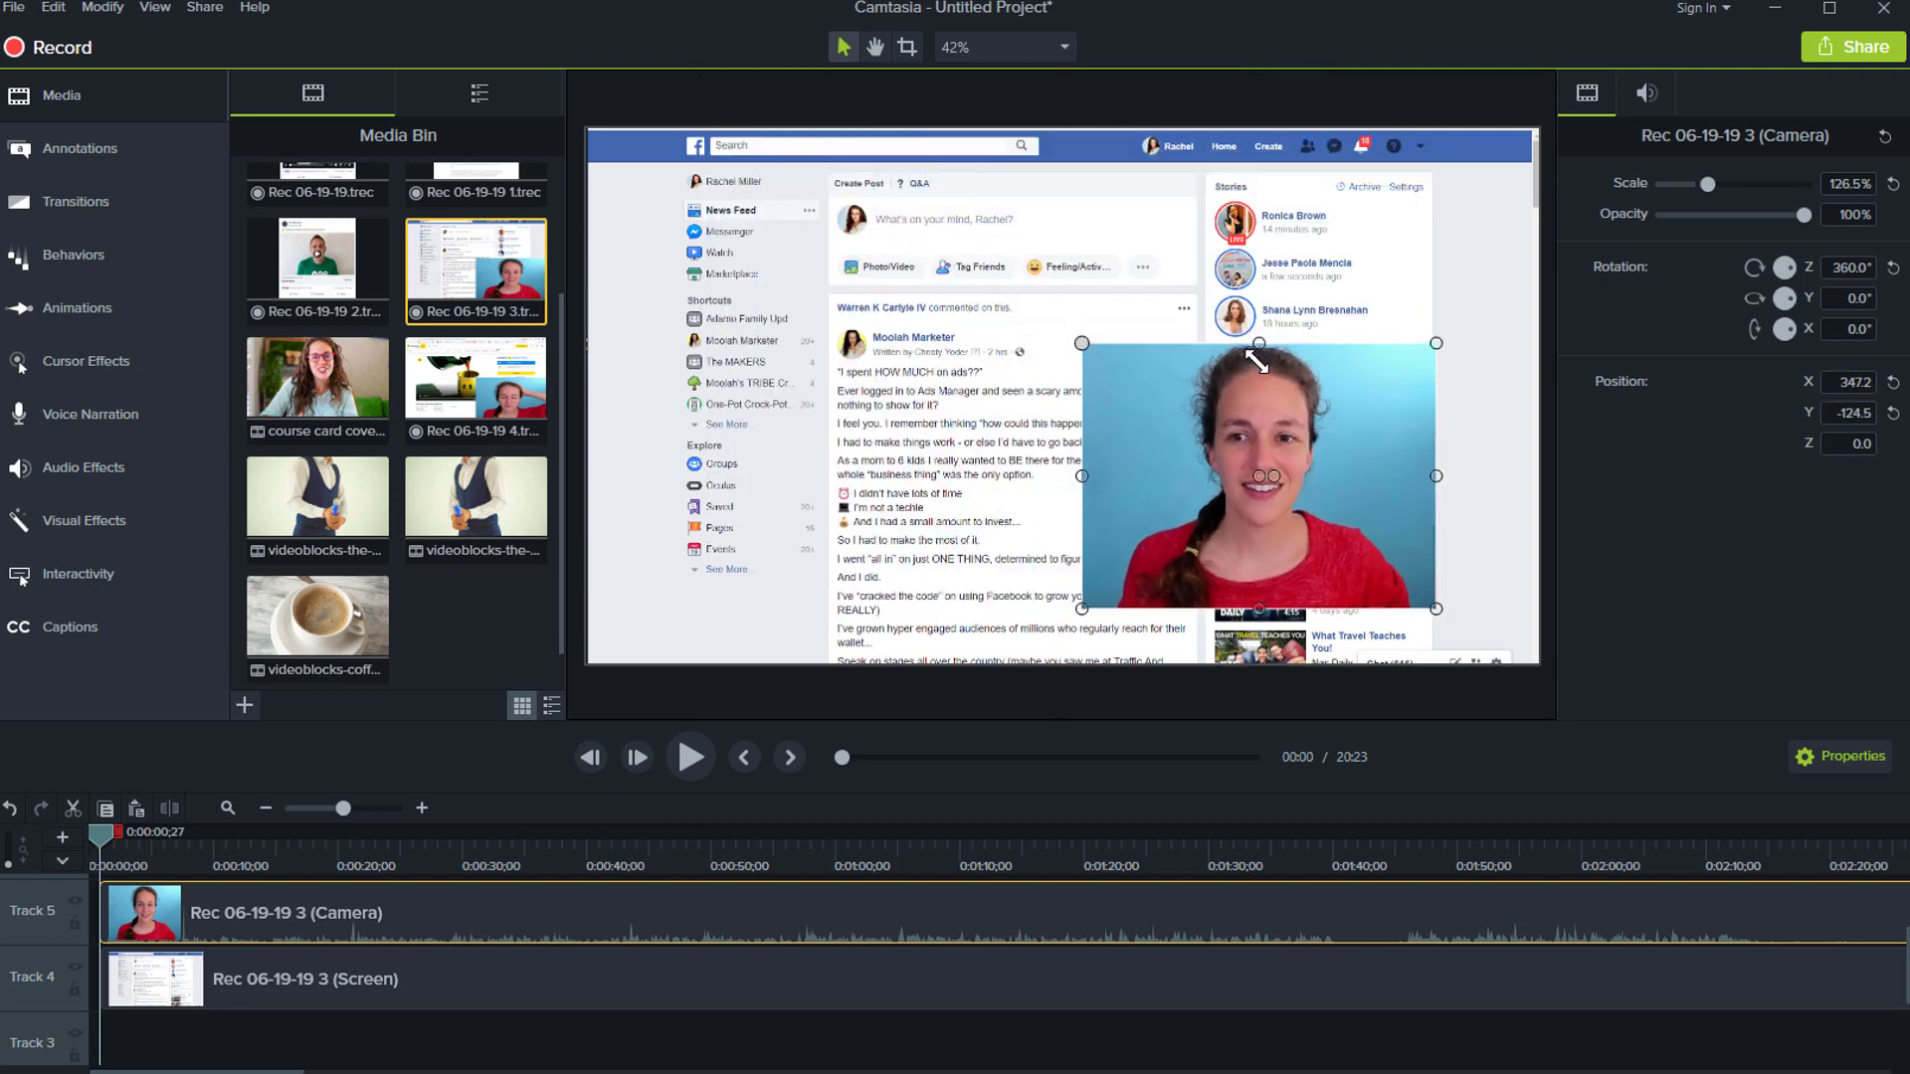
left_click_drag(1328, 470, 1445, 509)
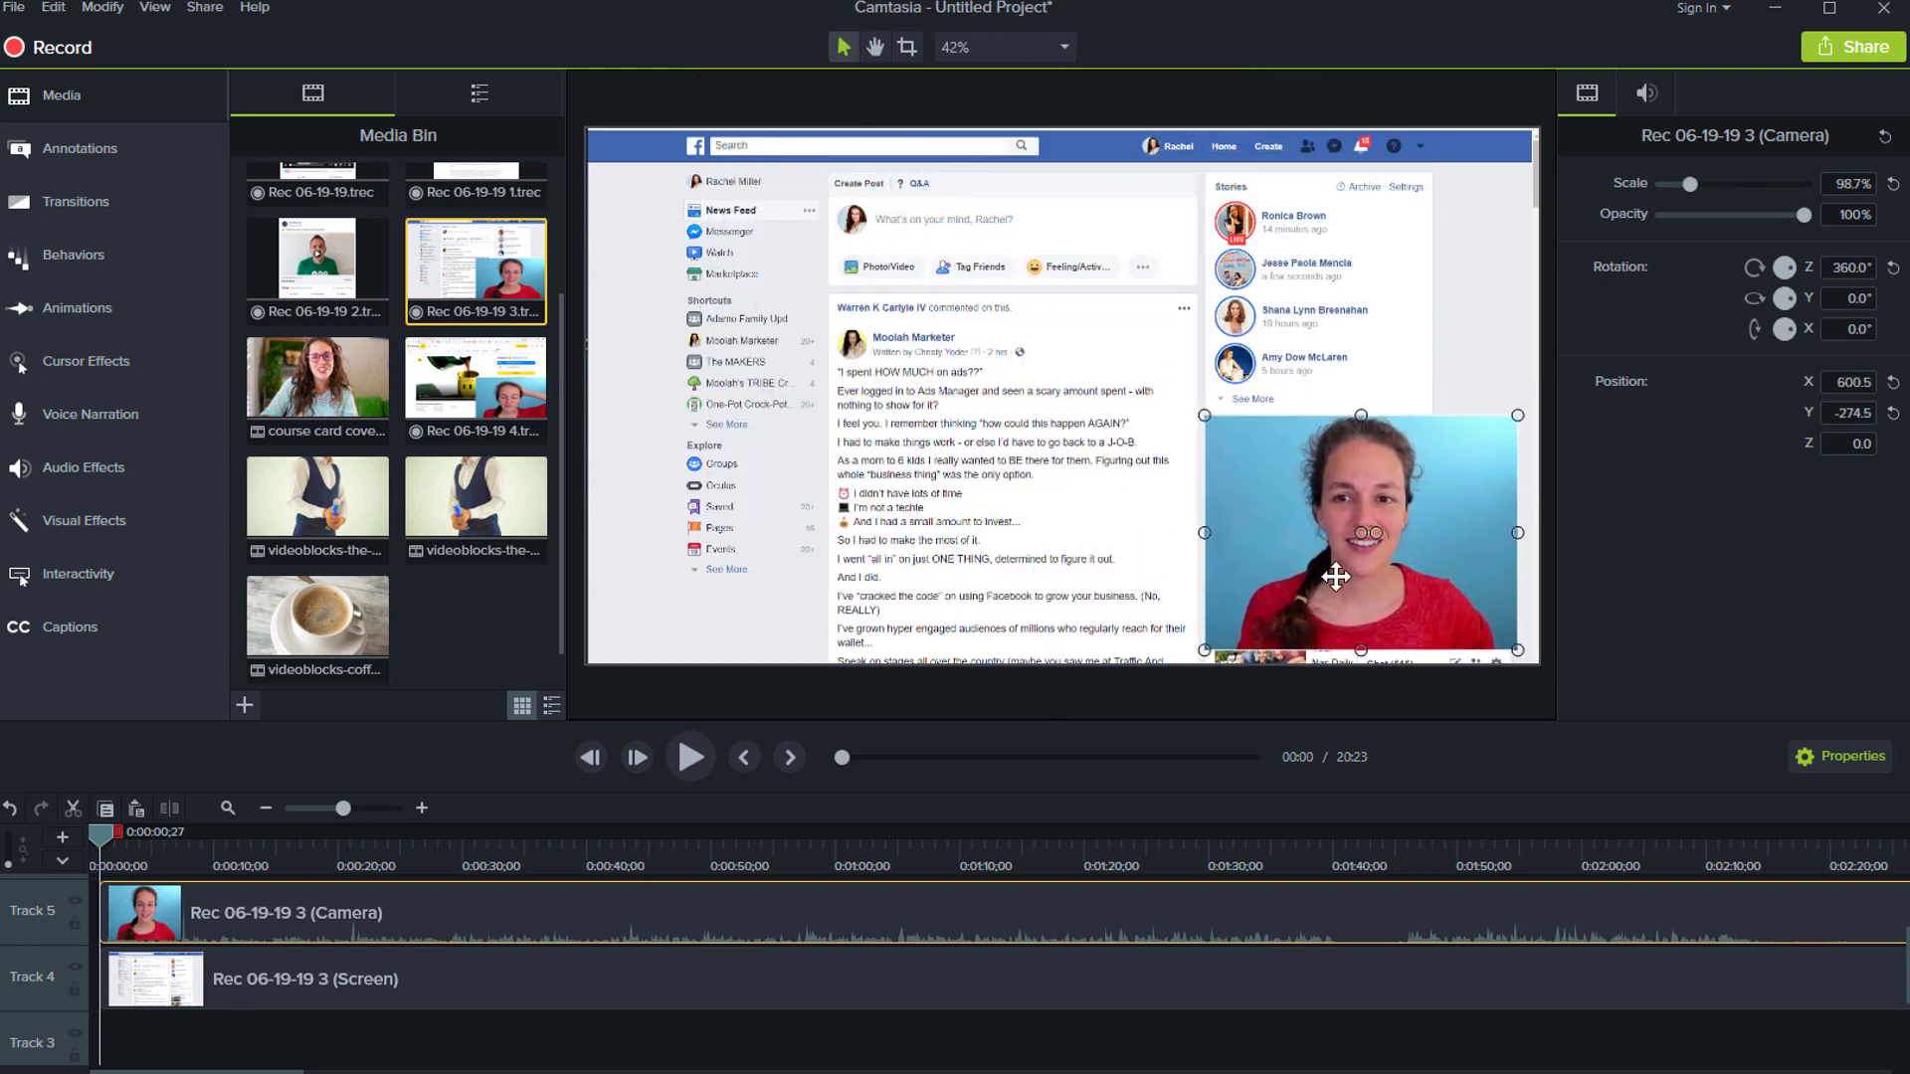
left_click_drag(110, 839, 602, 855)
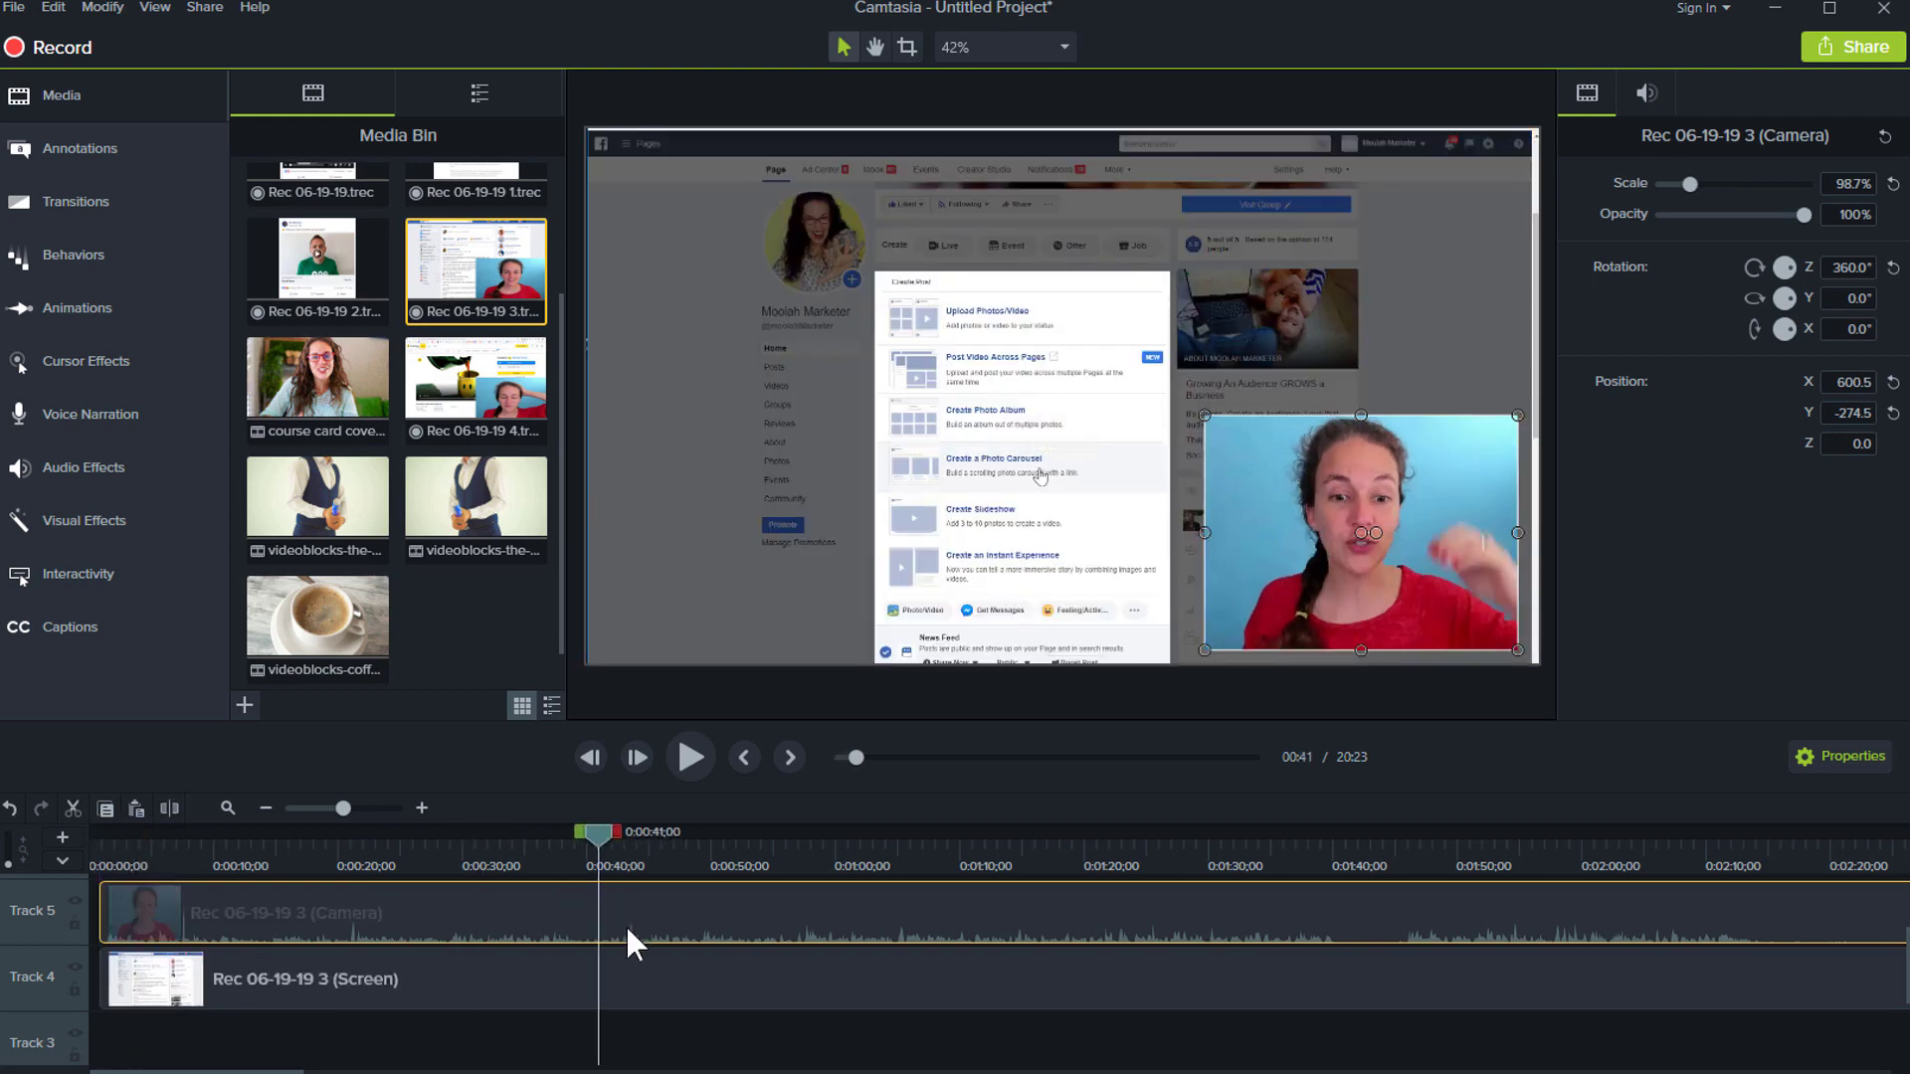
Split the camera clip at 0:41, move the later overlay to the canvas's left side, and replay to check.
left_click(167, 808)
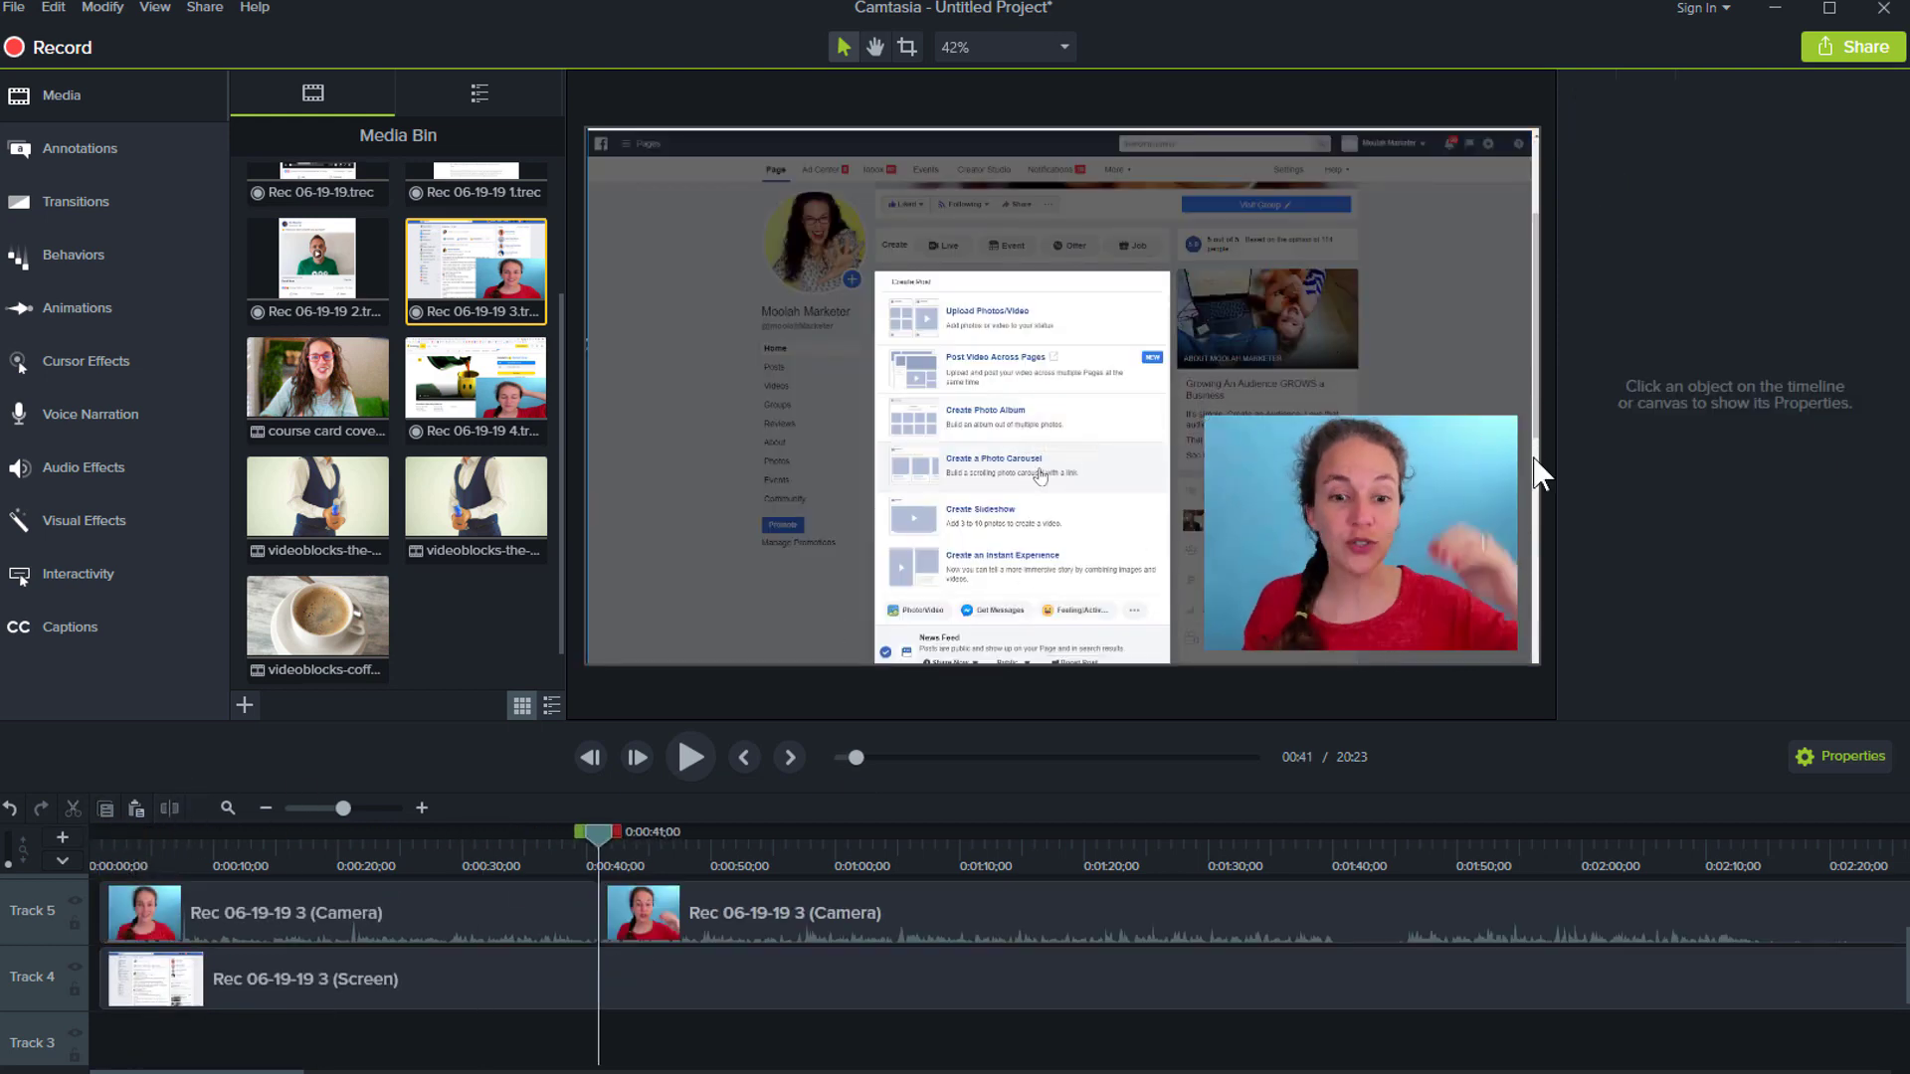
left_click(1375, 591)
left_click_drag(1377, 540, 851, 550)
left_click_drag(596, 852, 553, 835)
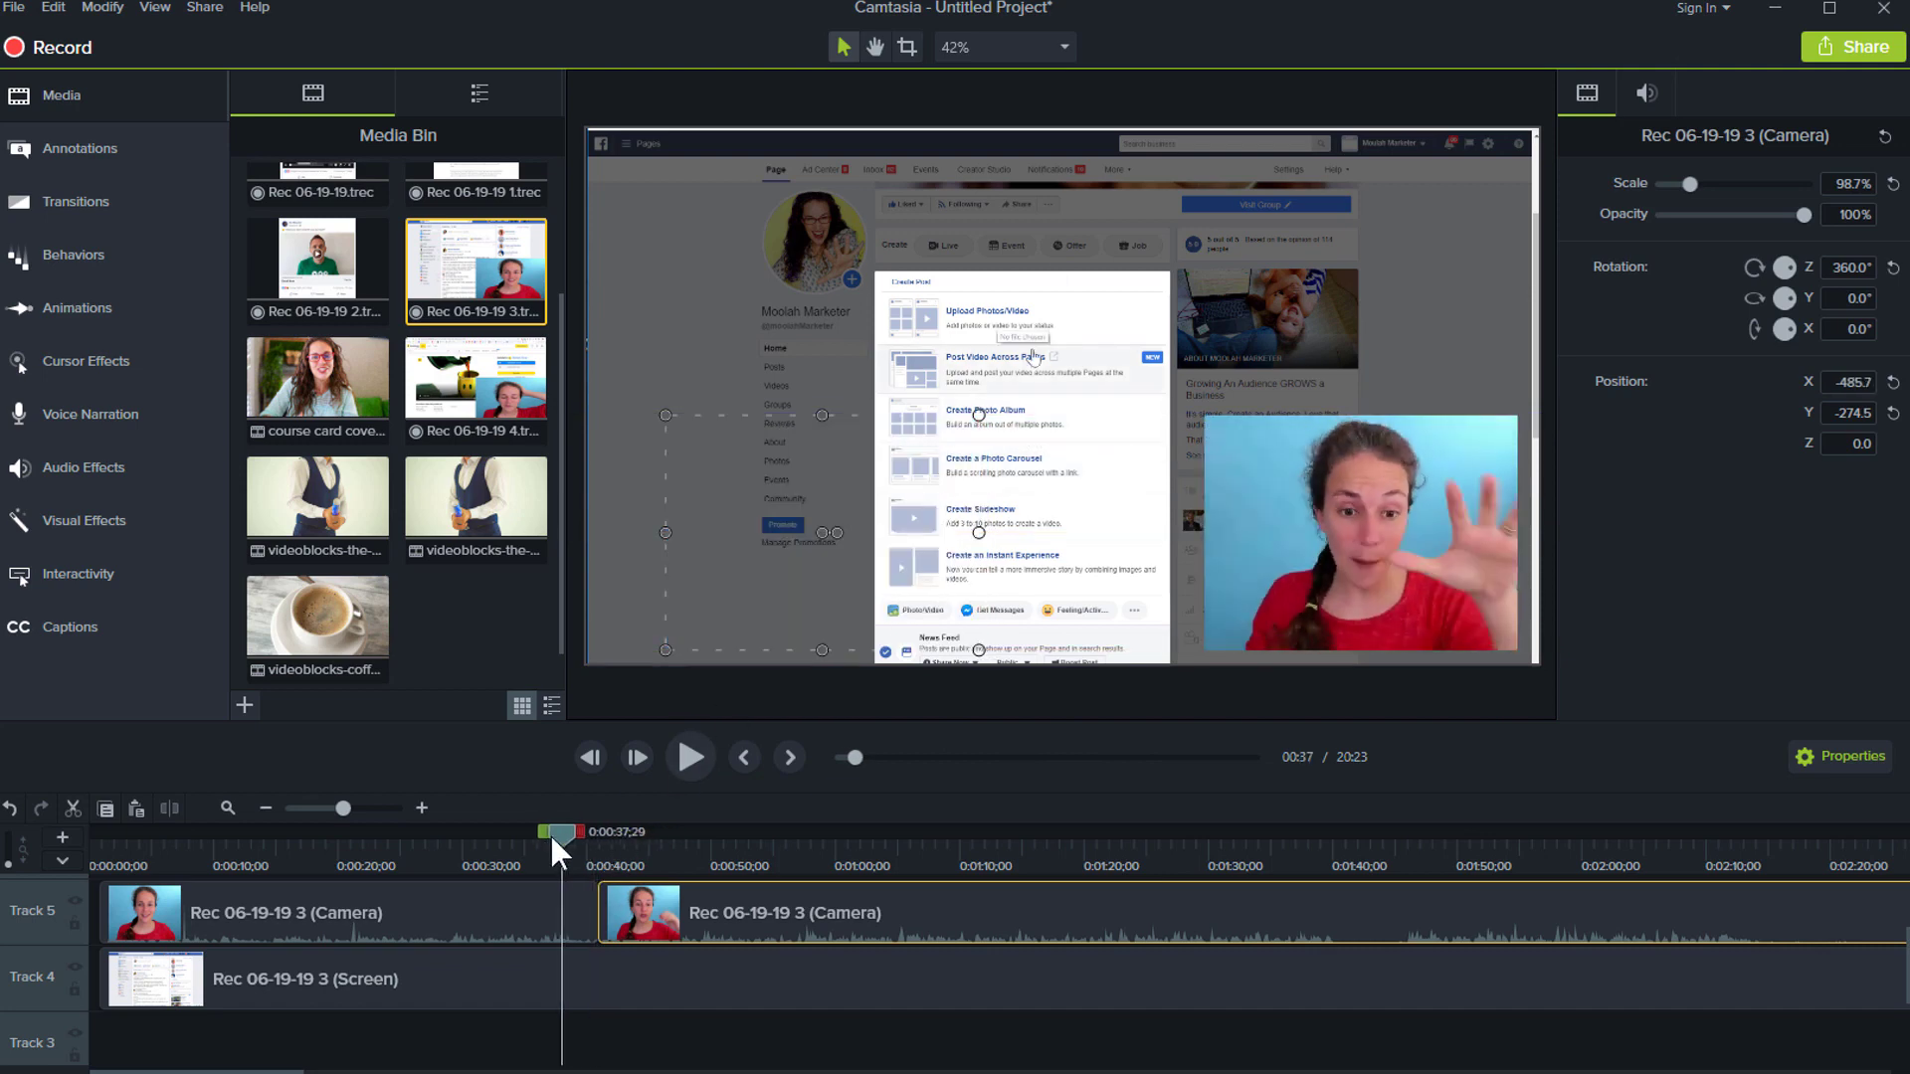
left_click(685, 759)
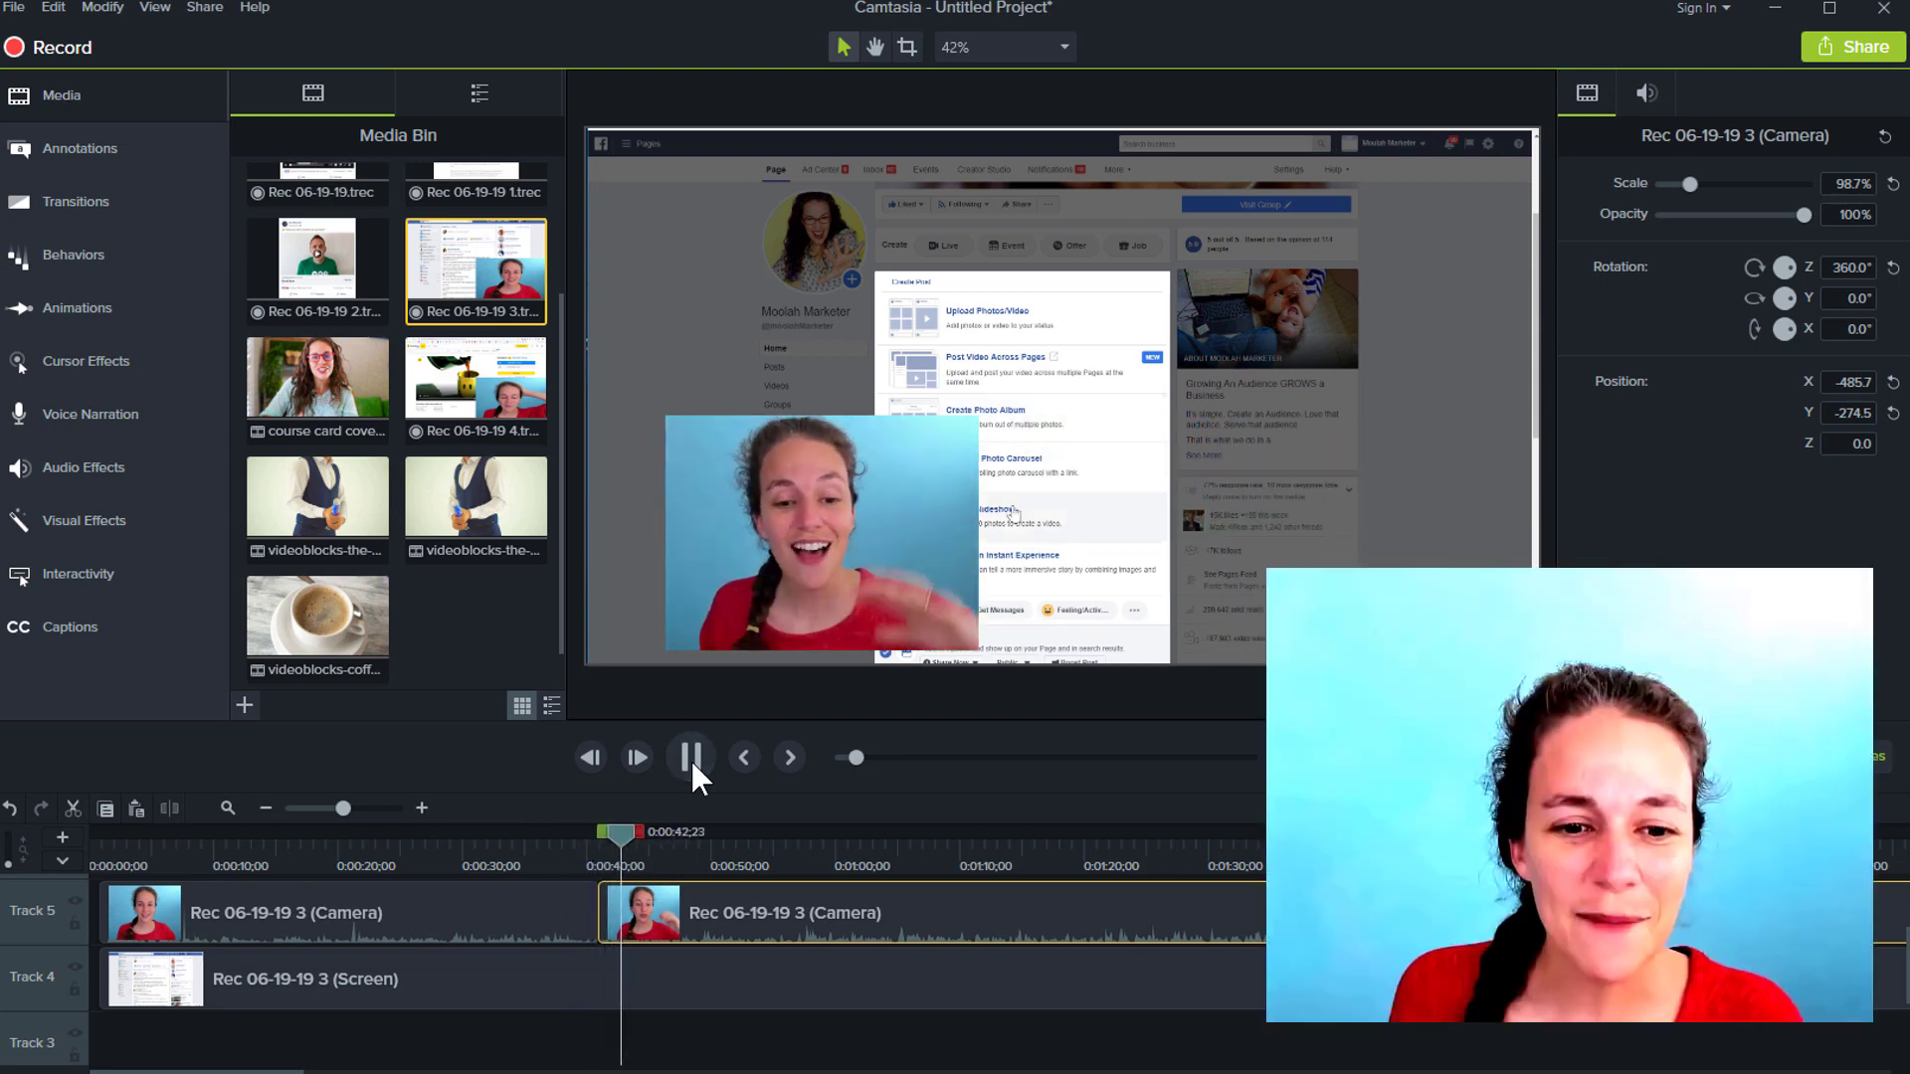
left_click(690, 758)
left_click(669, 465)
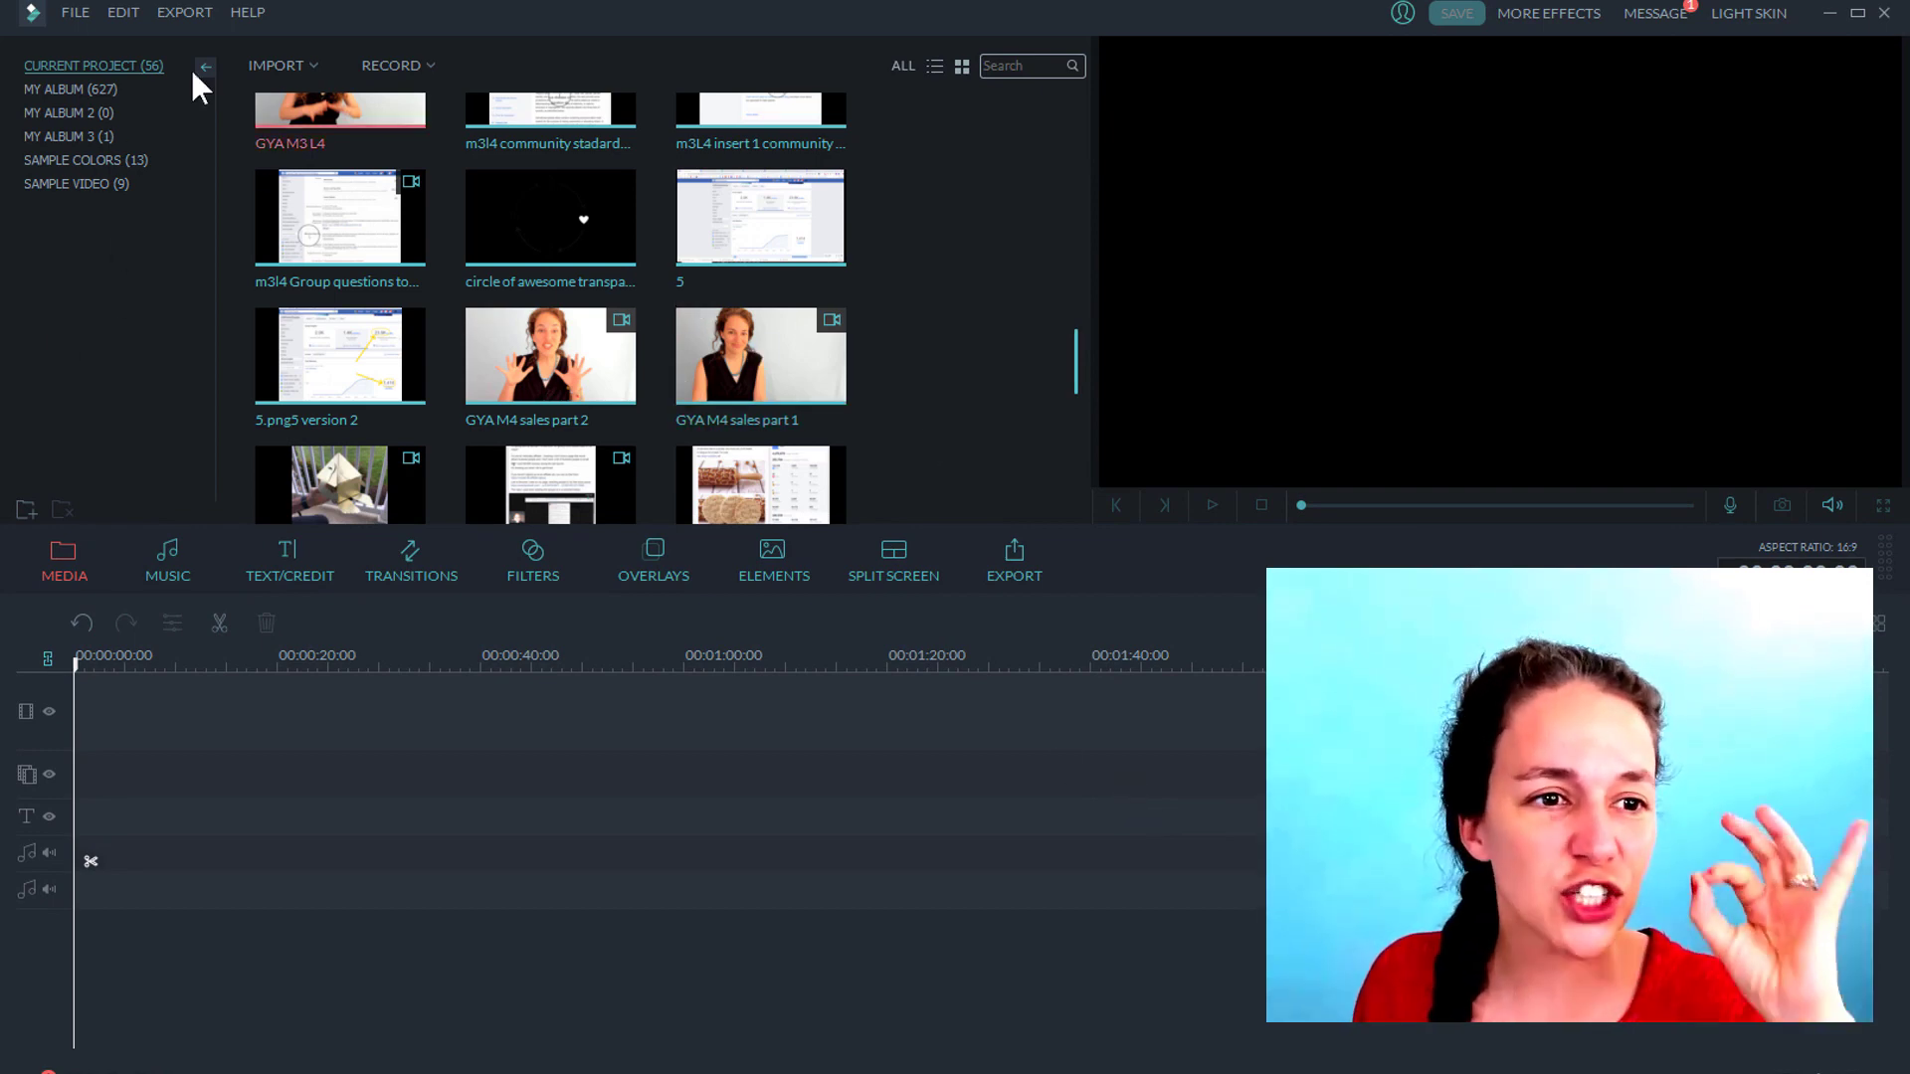
Import the videoblocks businessman confetti clips into the library and place both on the video track.
scroll(912, 445, "up", 6)
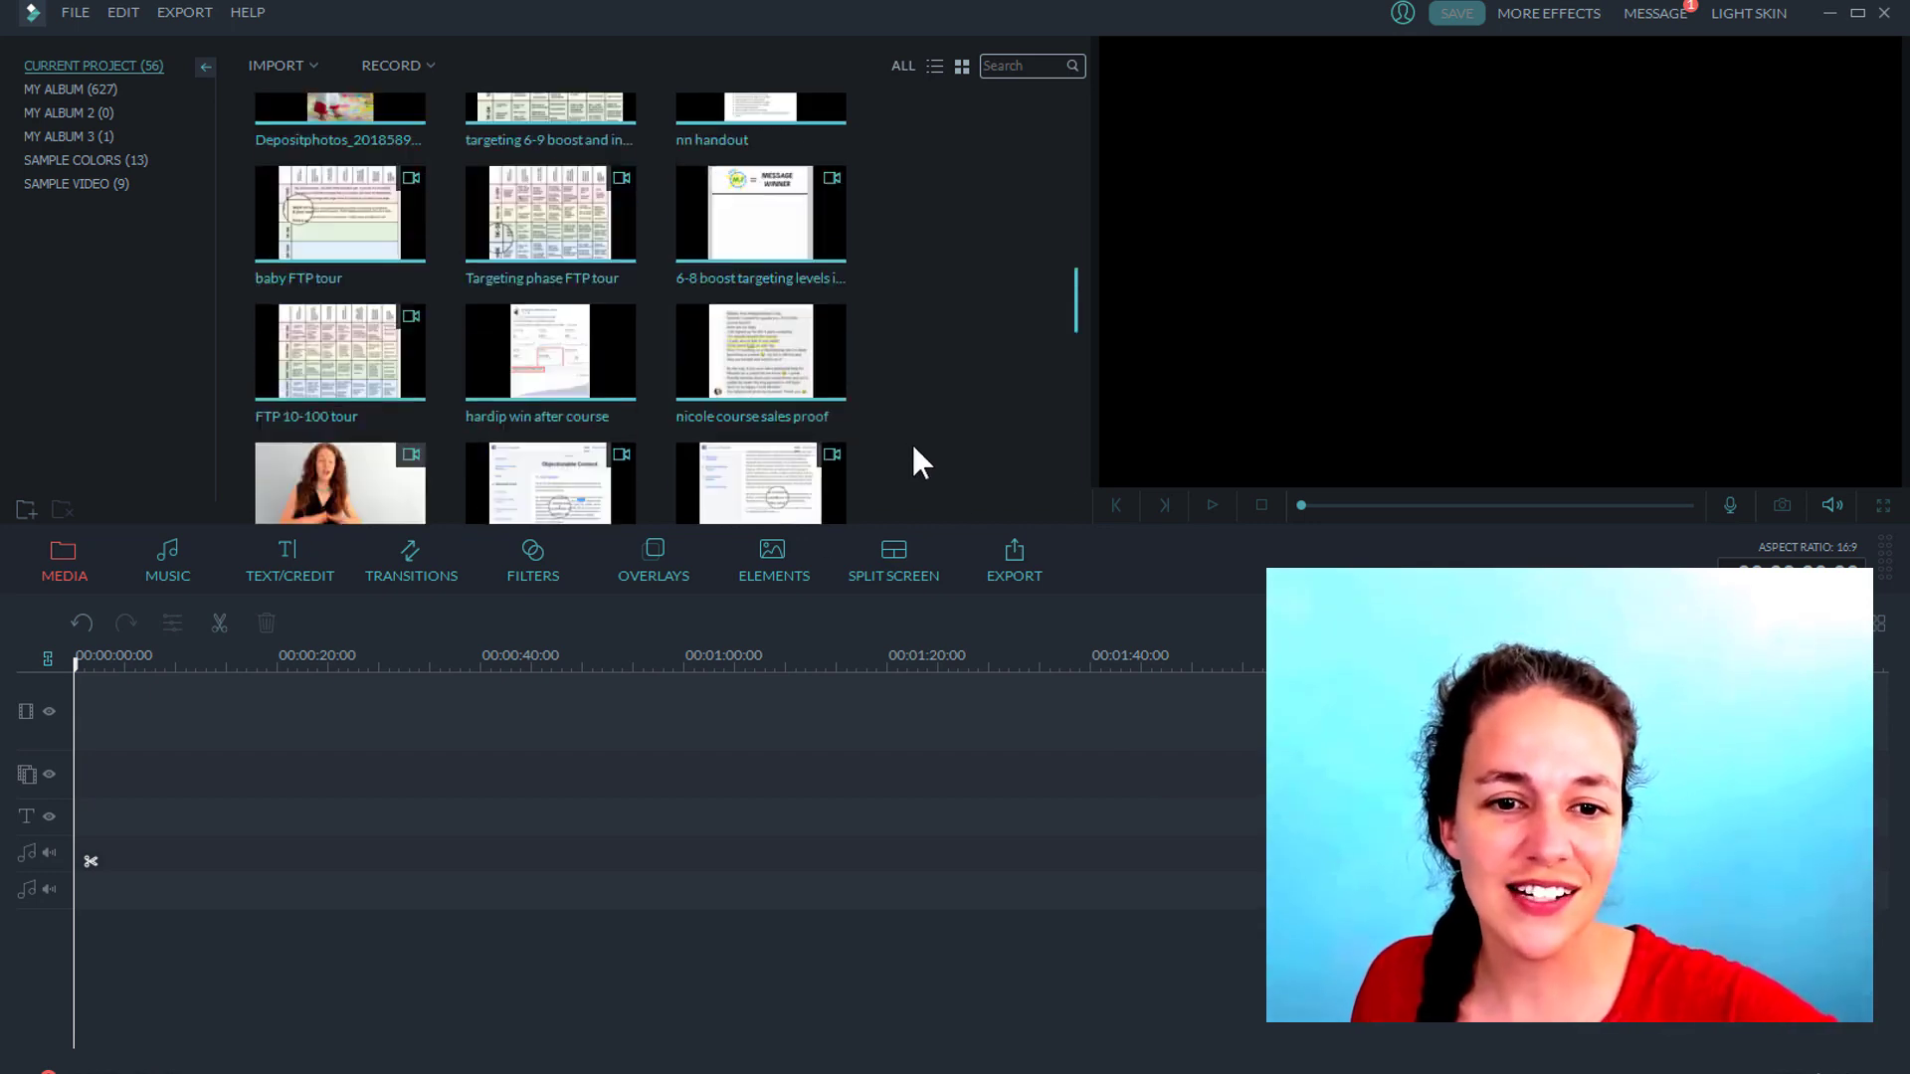
scroll(582, 353, "down", 3)
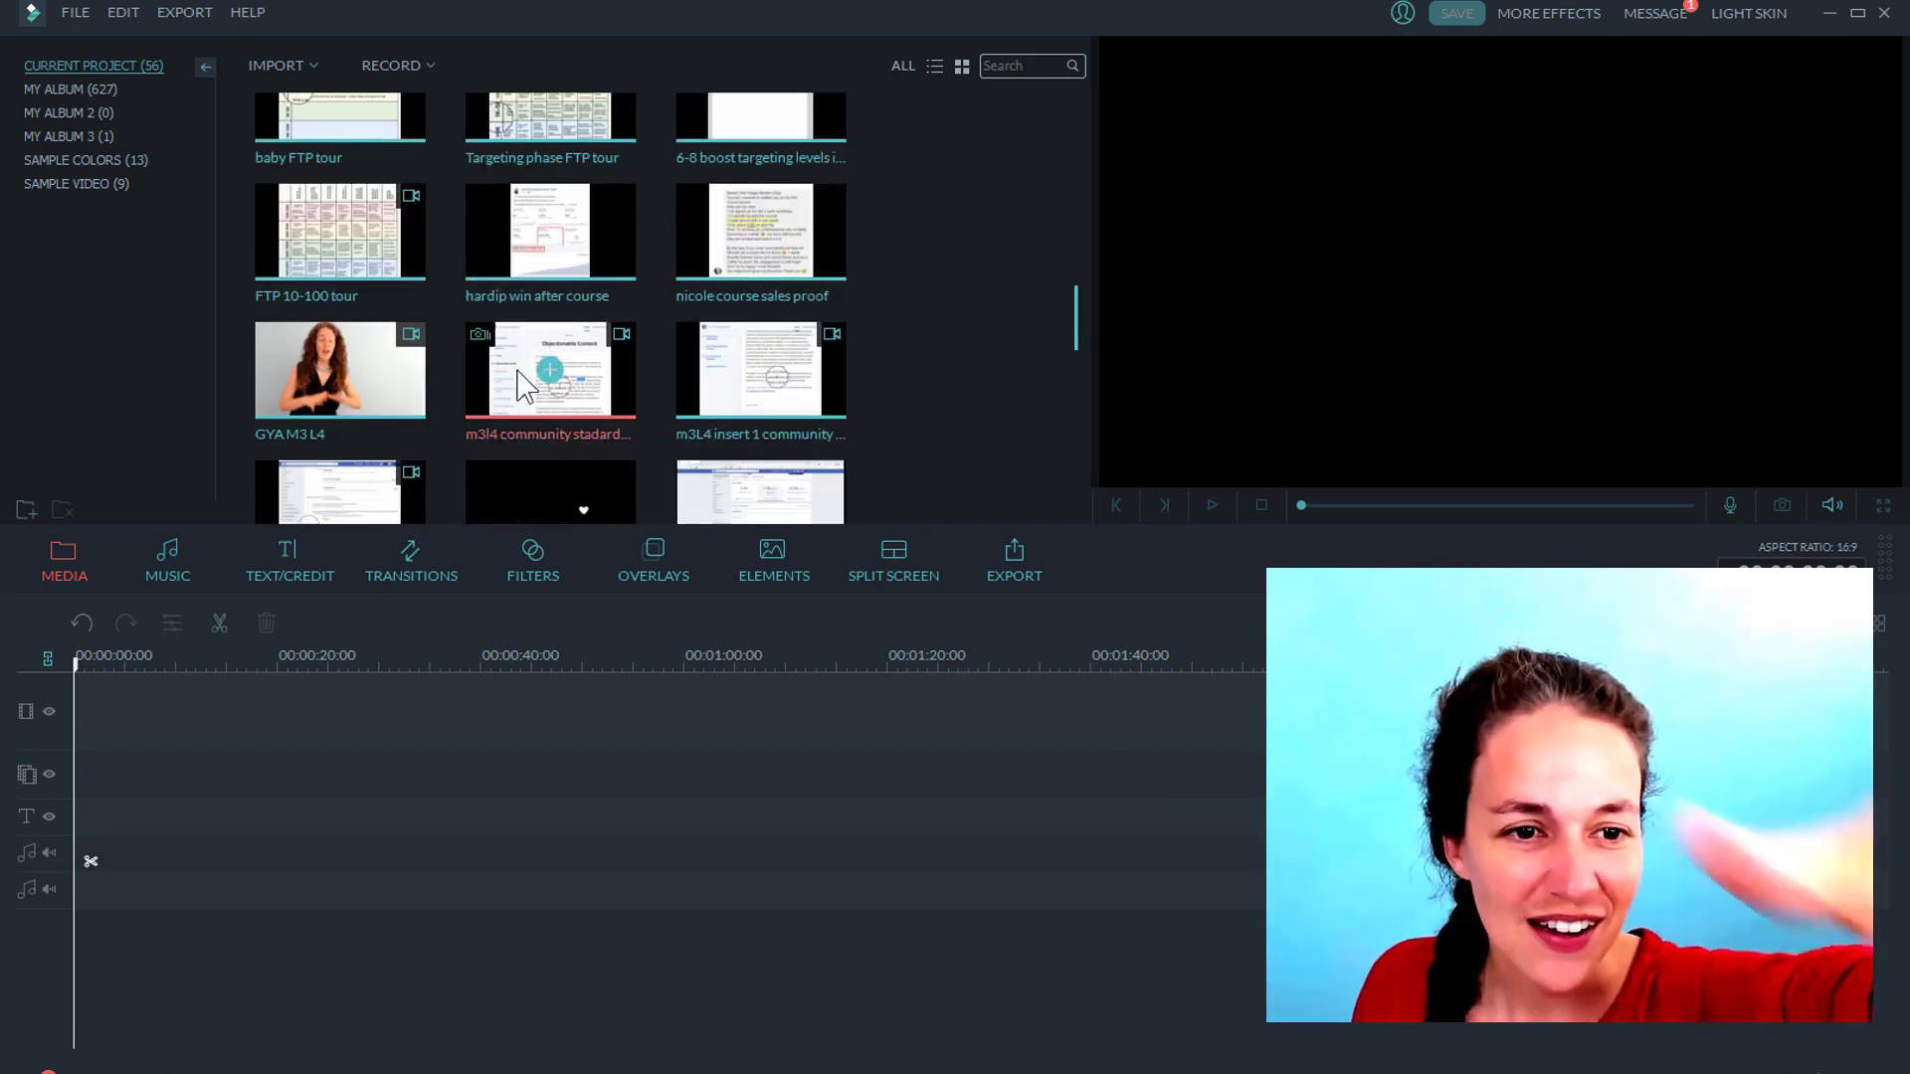
scroll(746, 328, "down", 5)
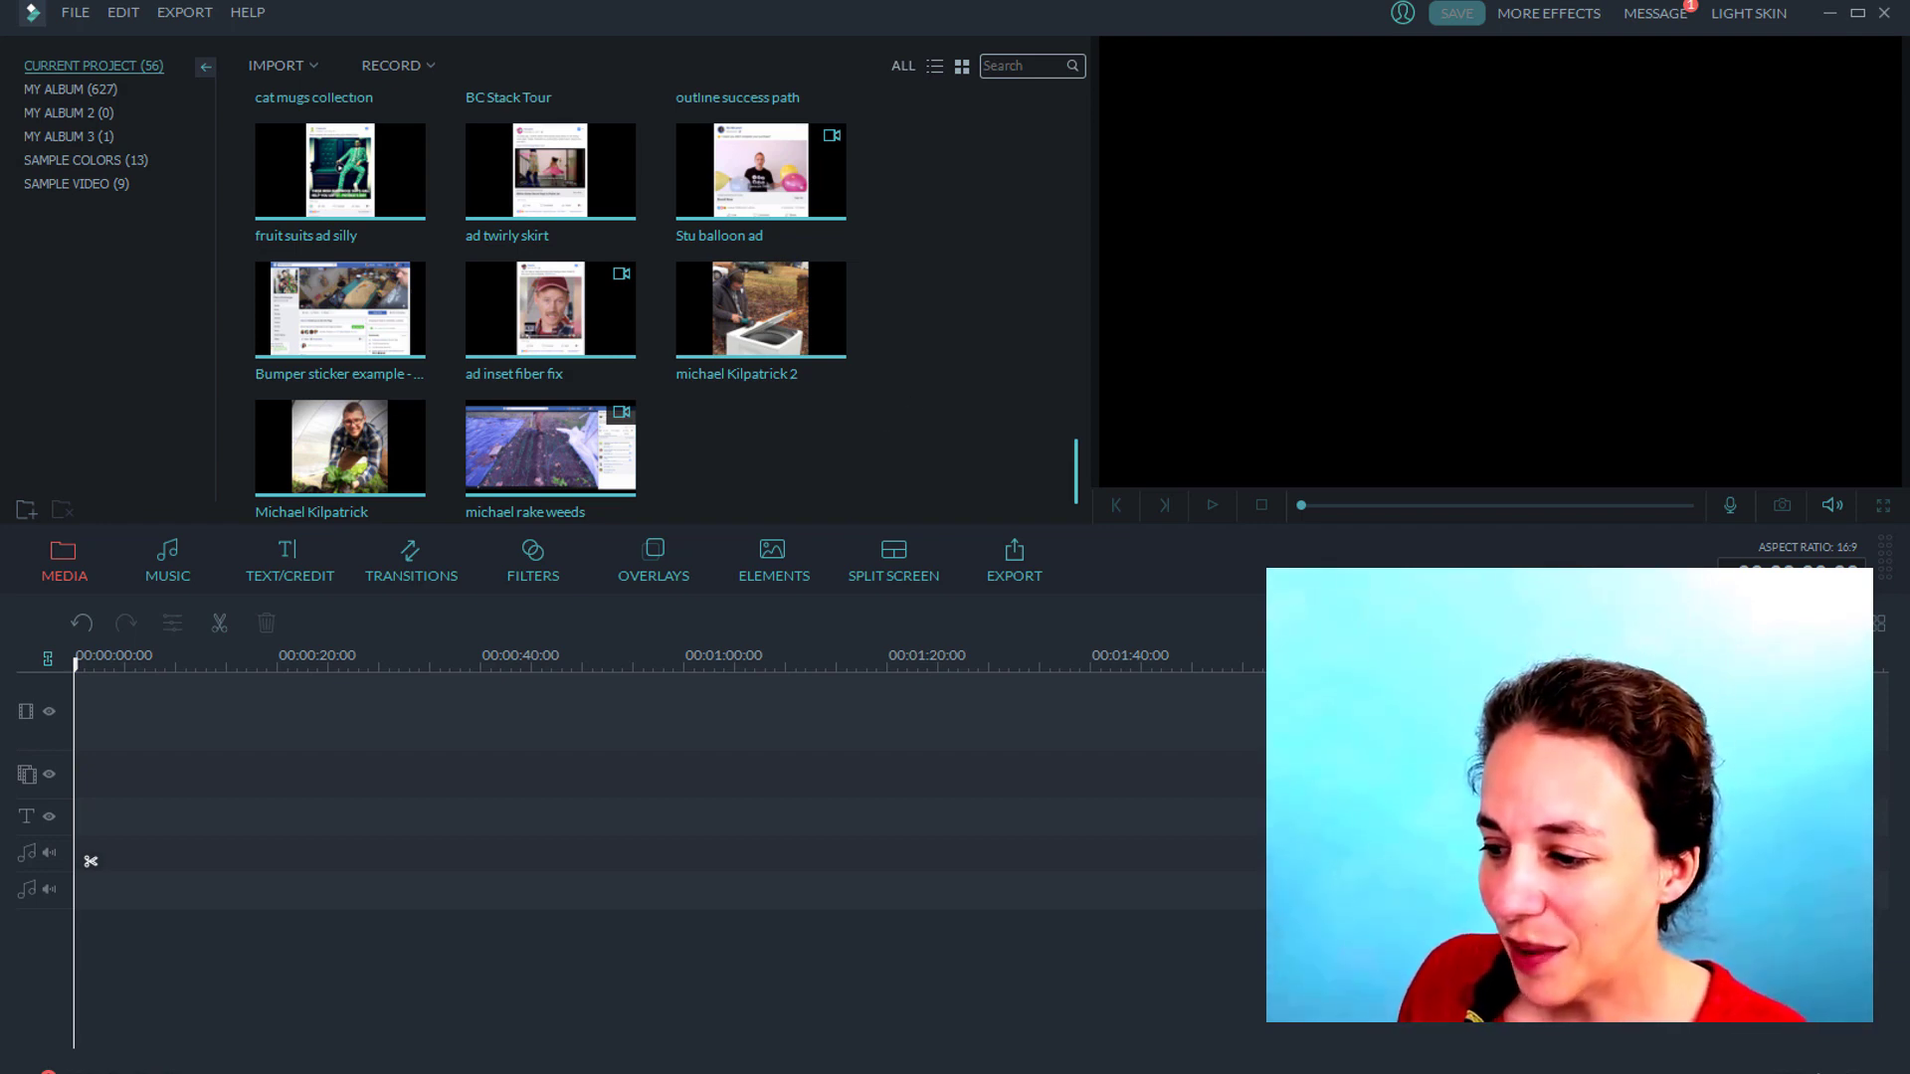
left_click_drag(1909, 468, 810, 462)
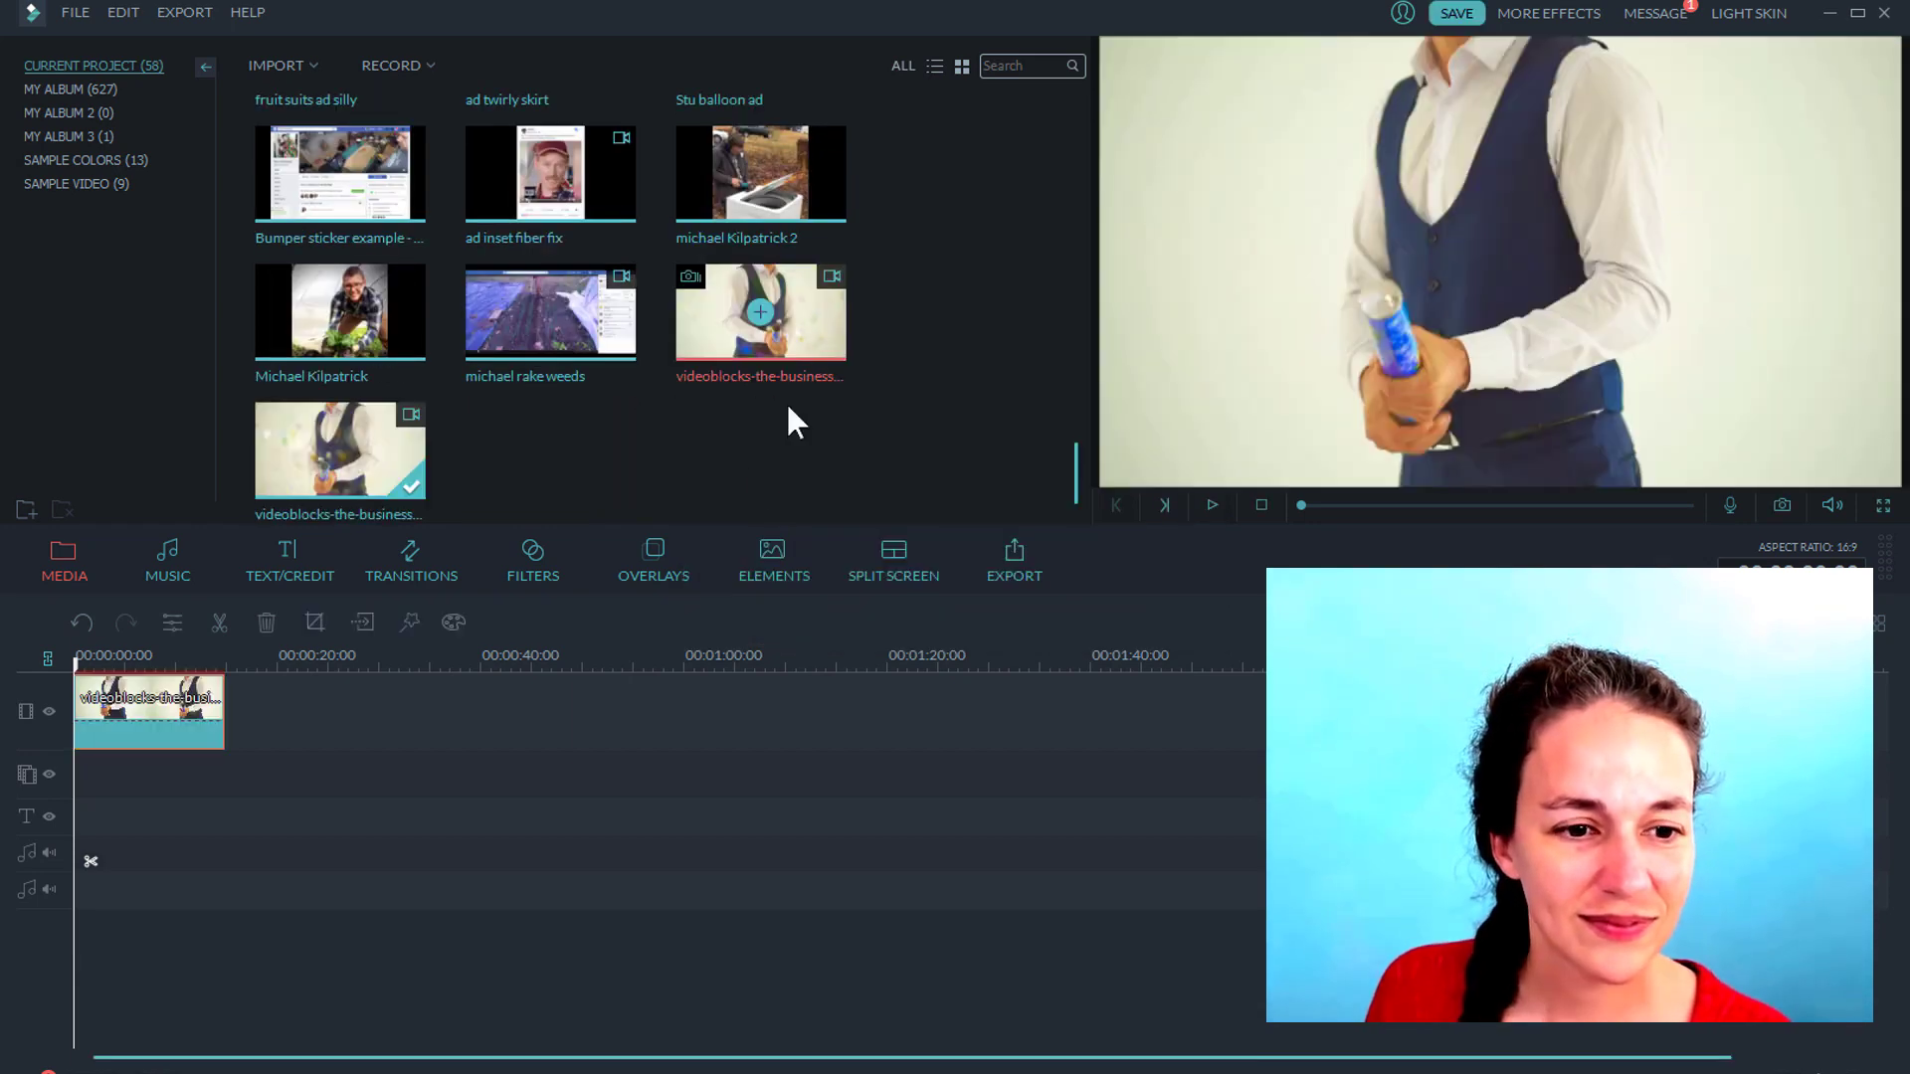
left_click_drag(785, 402, 336, 696)
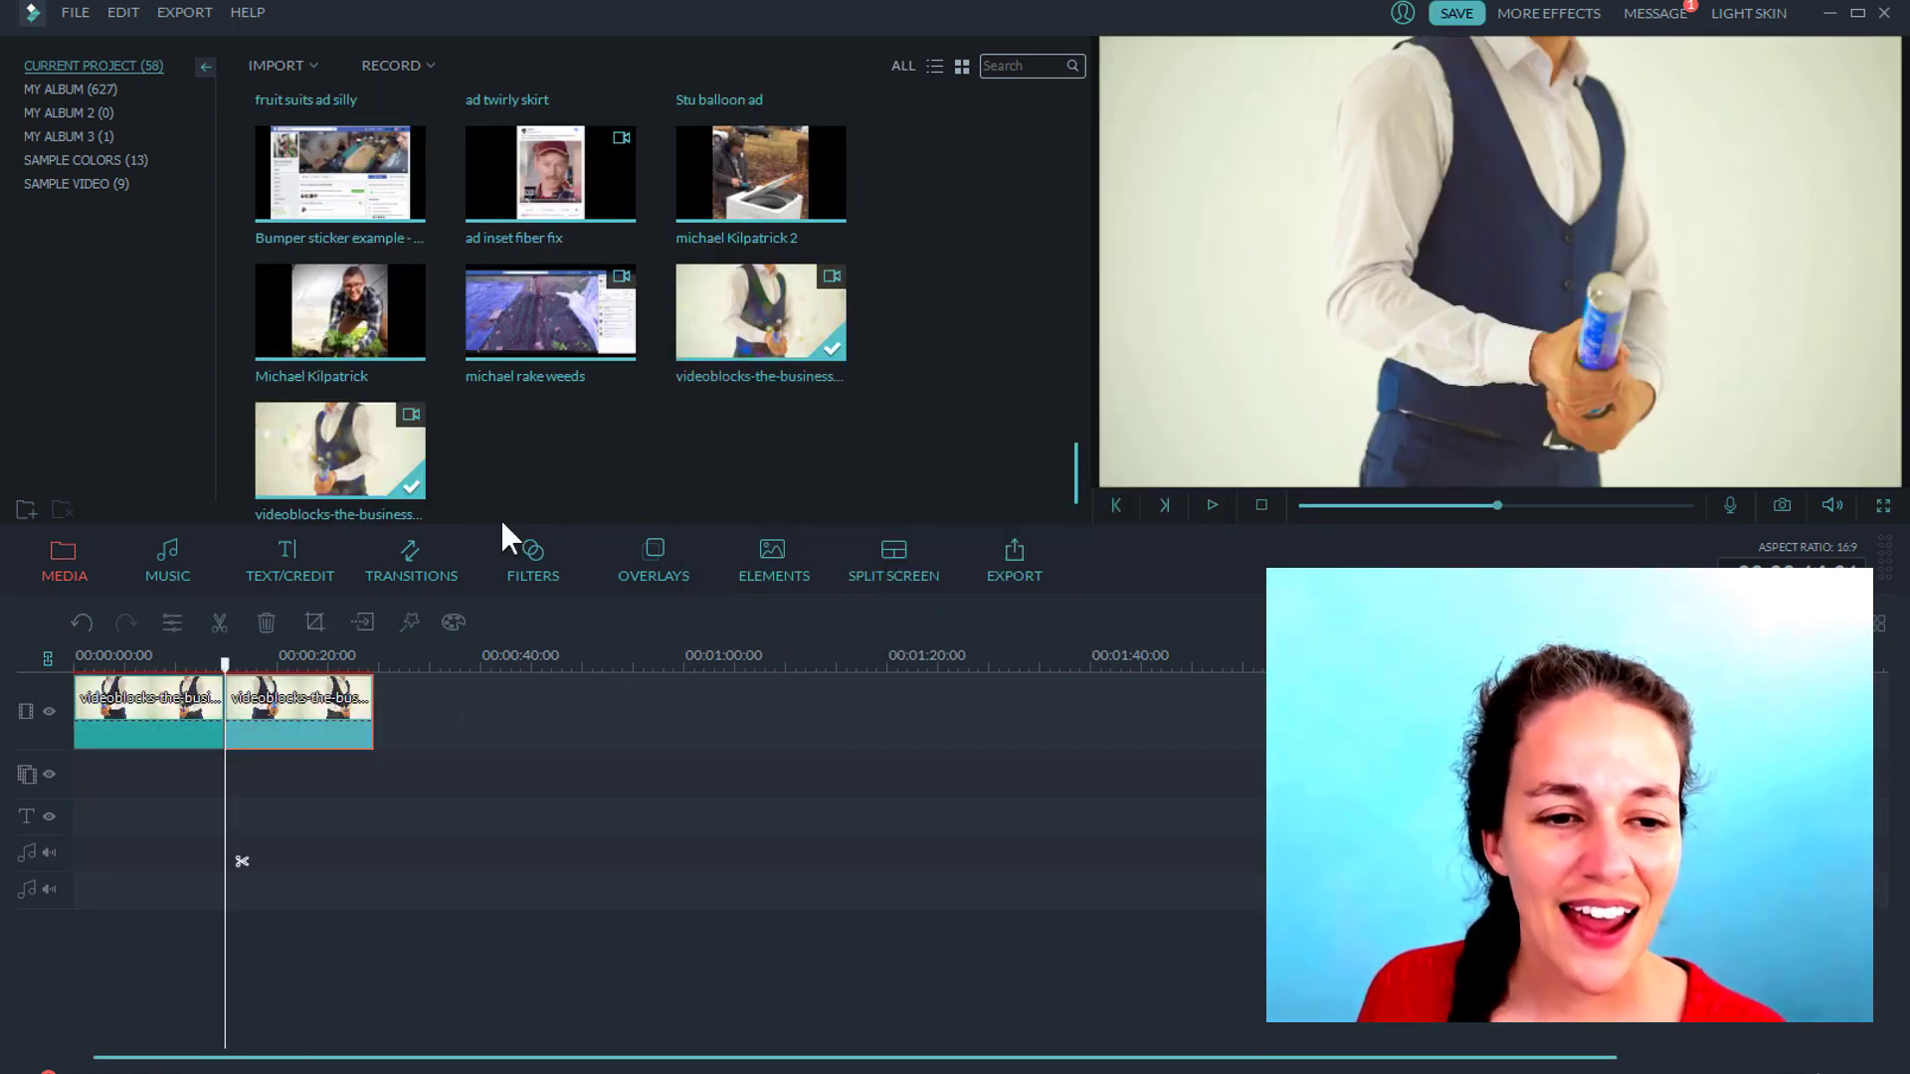
Grade the businessman clip to Brightness 12, Contrast 14 and Saturation 21 in Advanced Color Tuning.
left_click(139, 707)
left_click(172, 623)
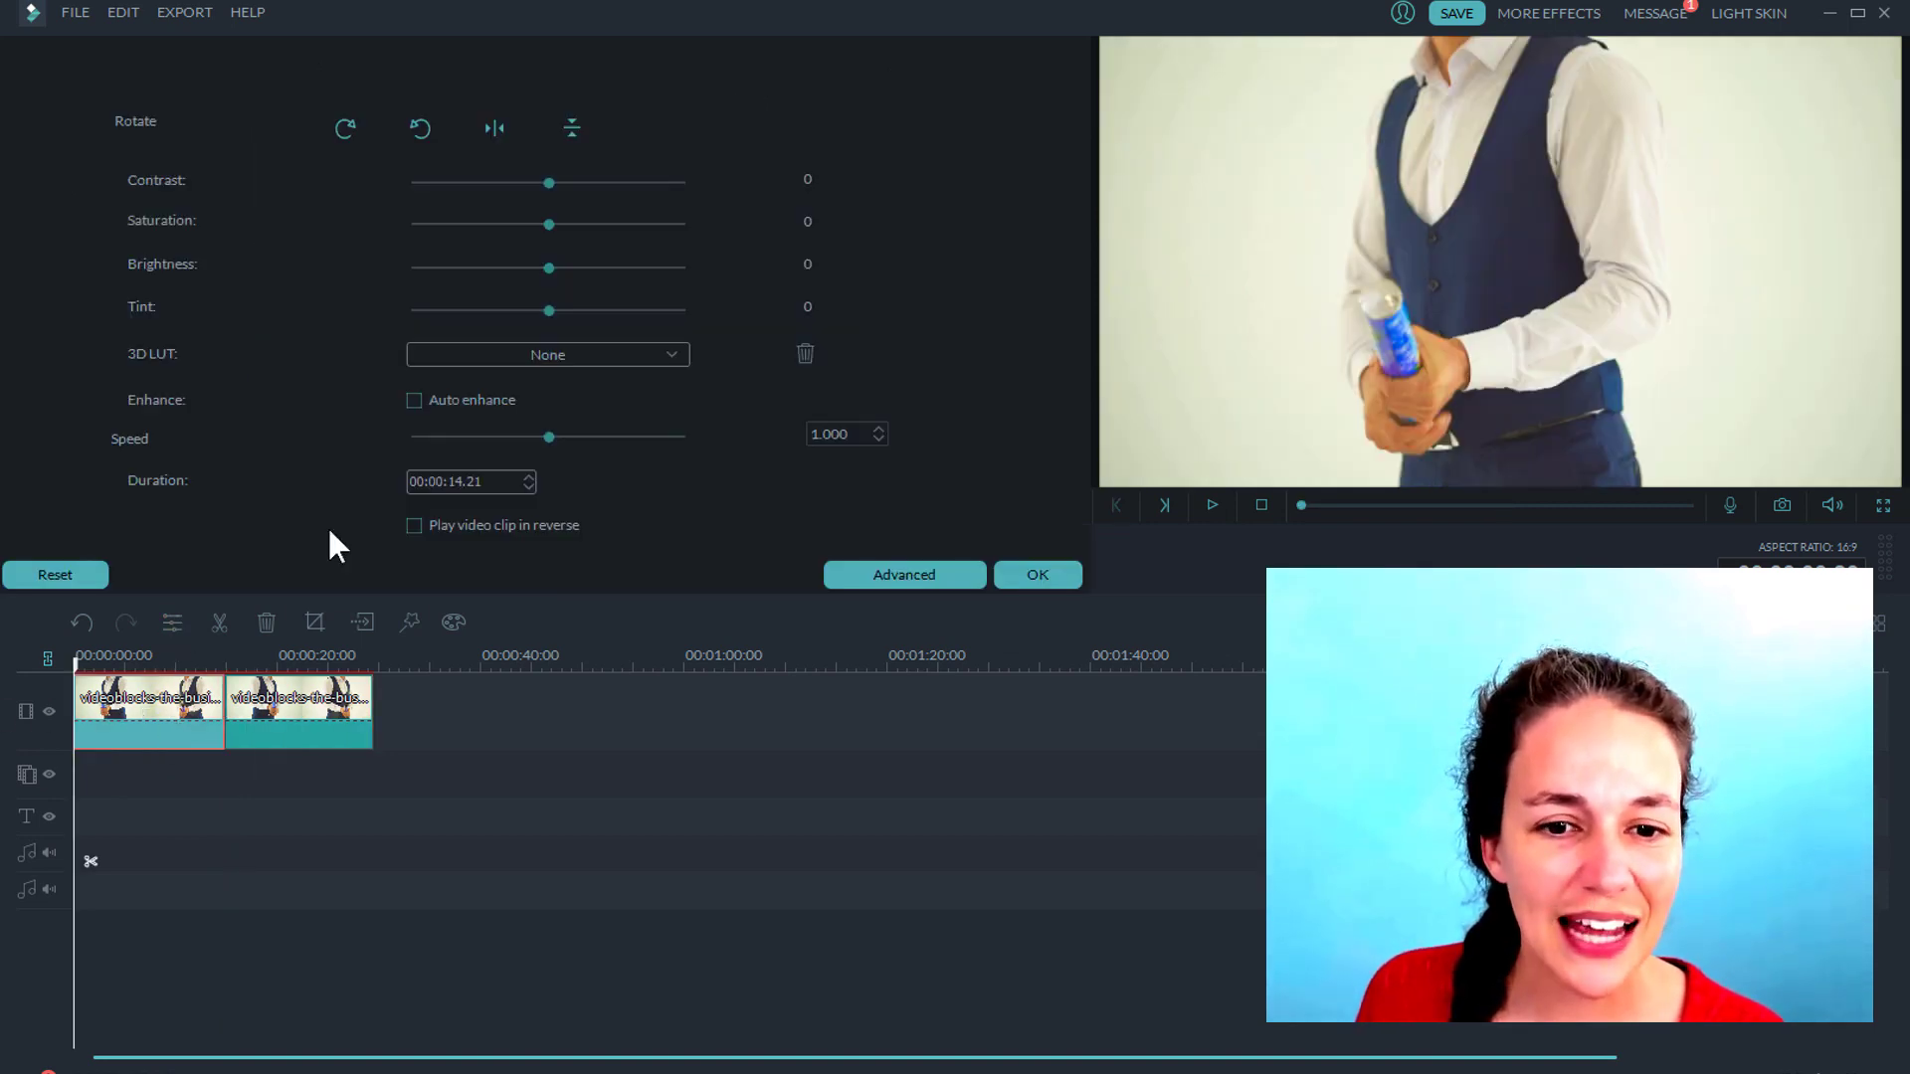
left_click(895, 574)
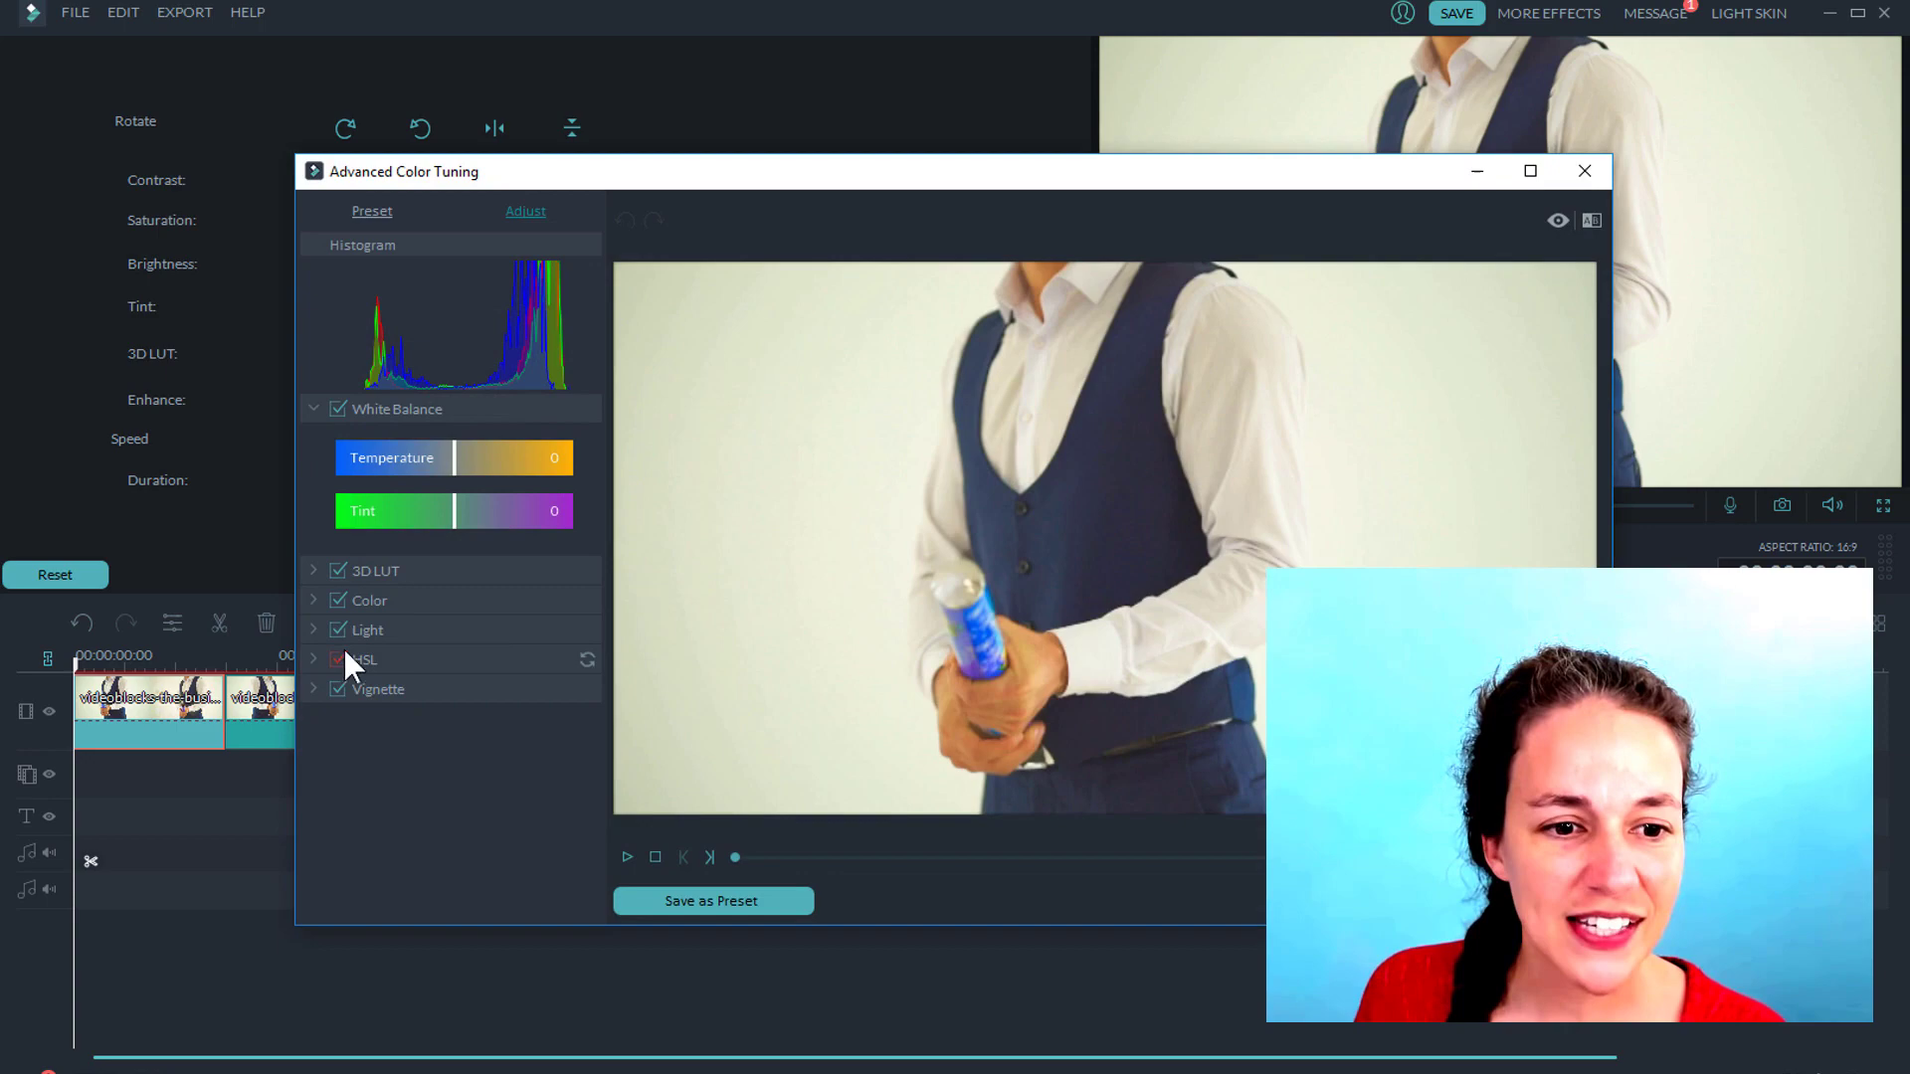
left_click(314, 601)
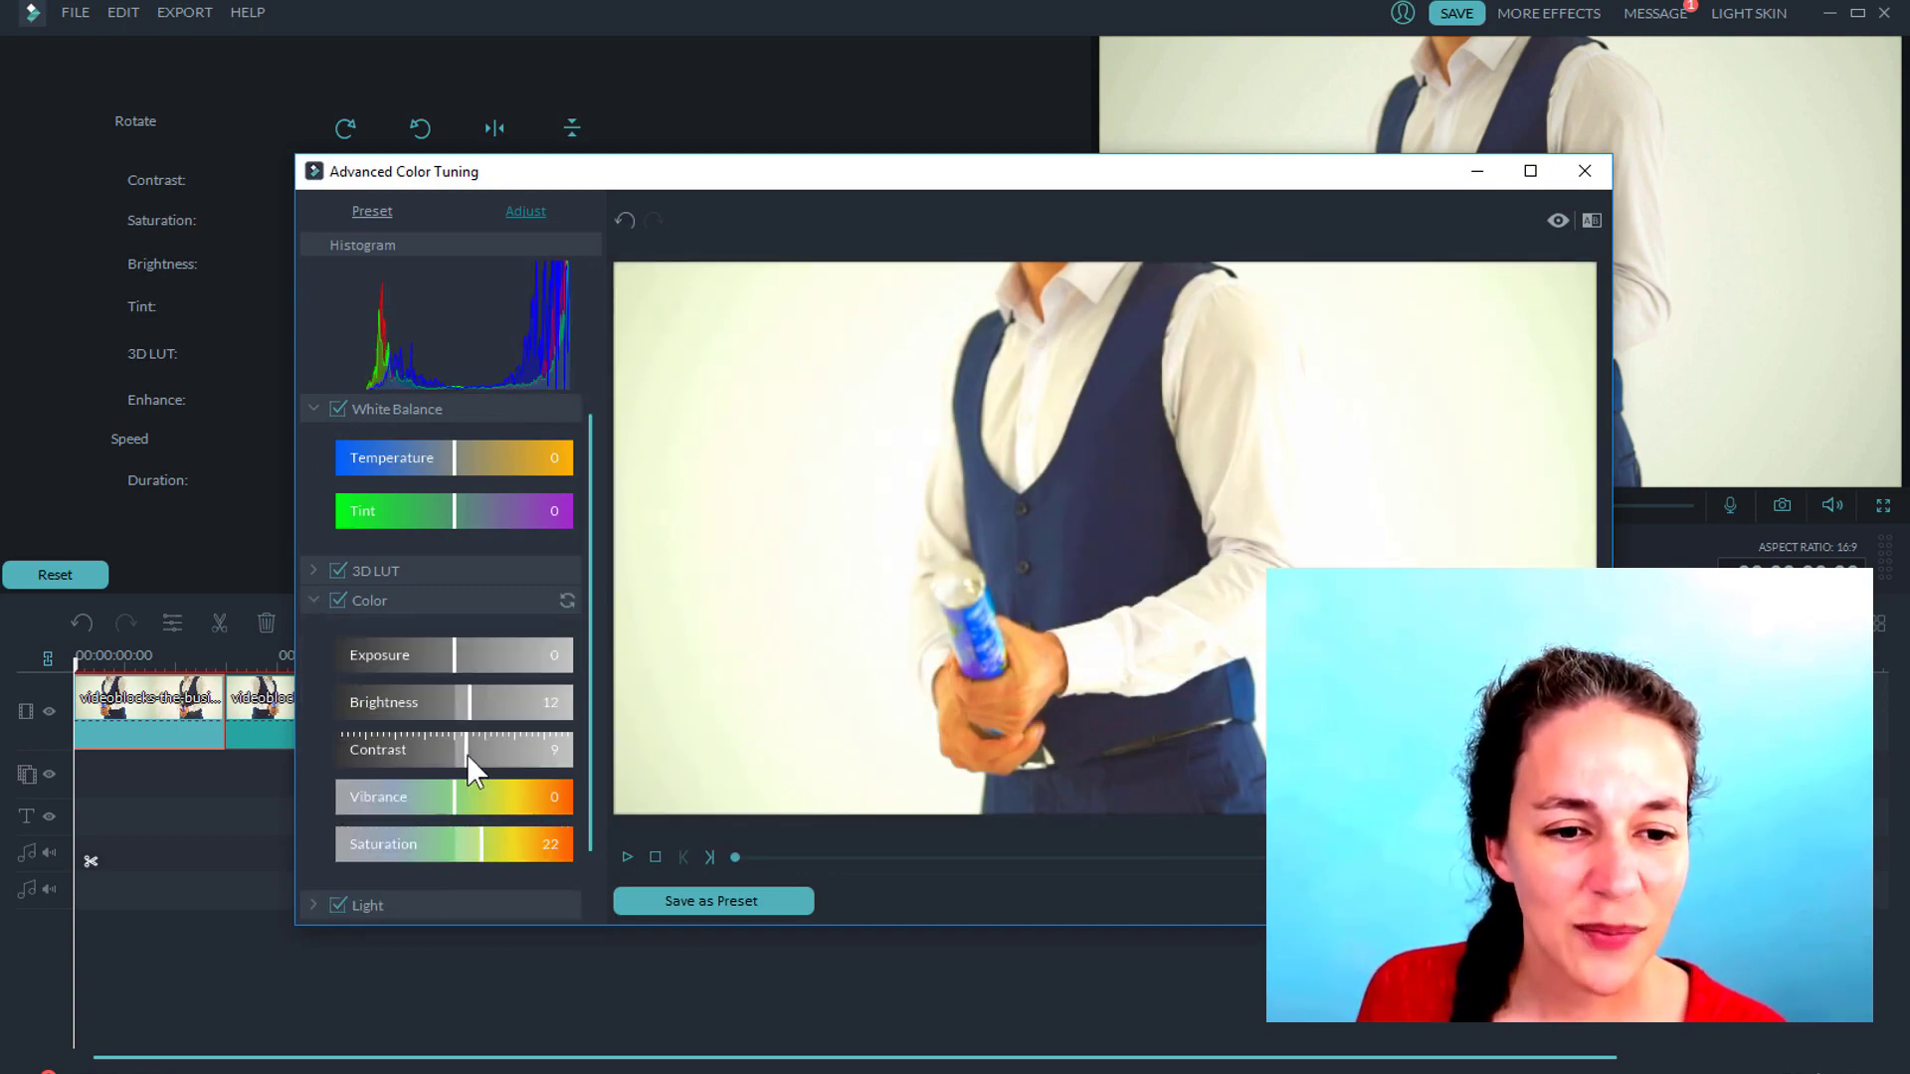
left_click_drag(468, 754, 477, 771)
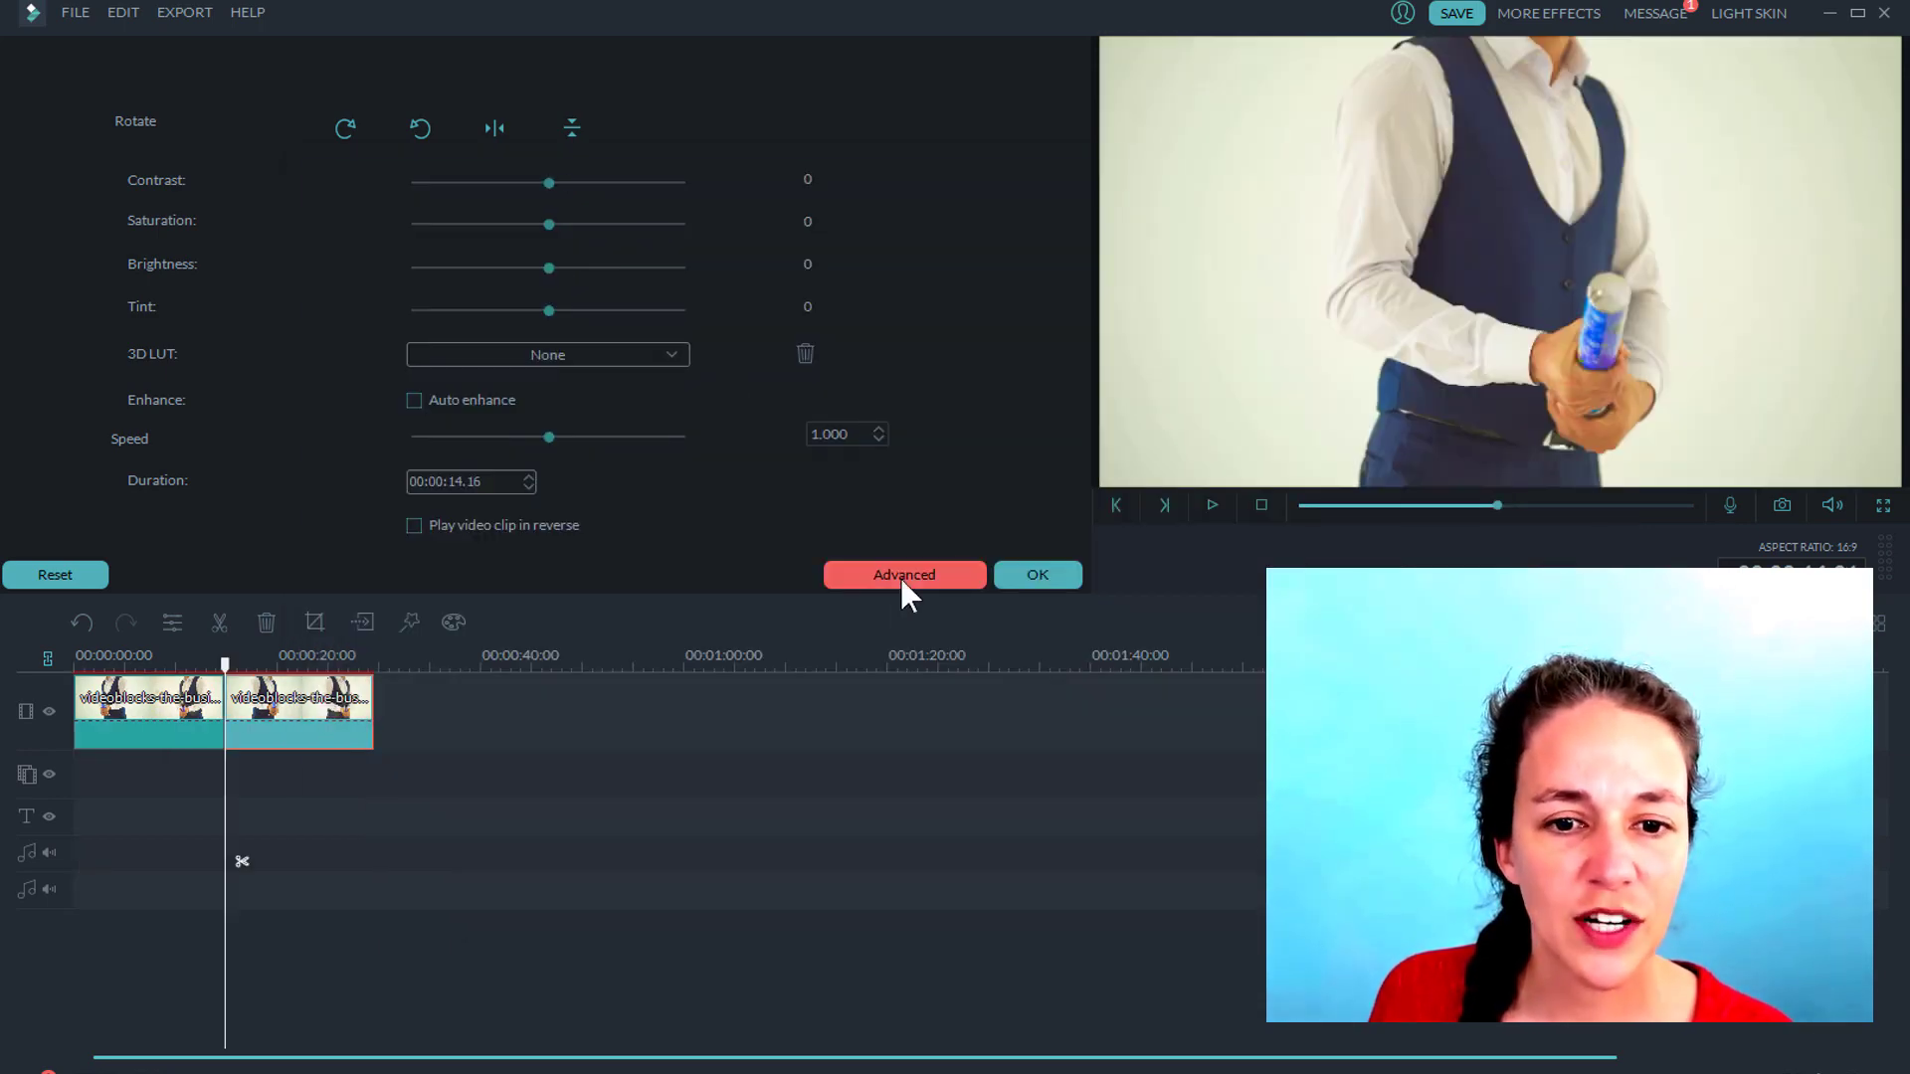
left_click(900, 578)
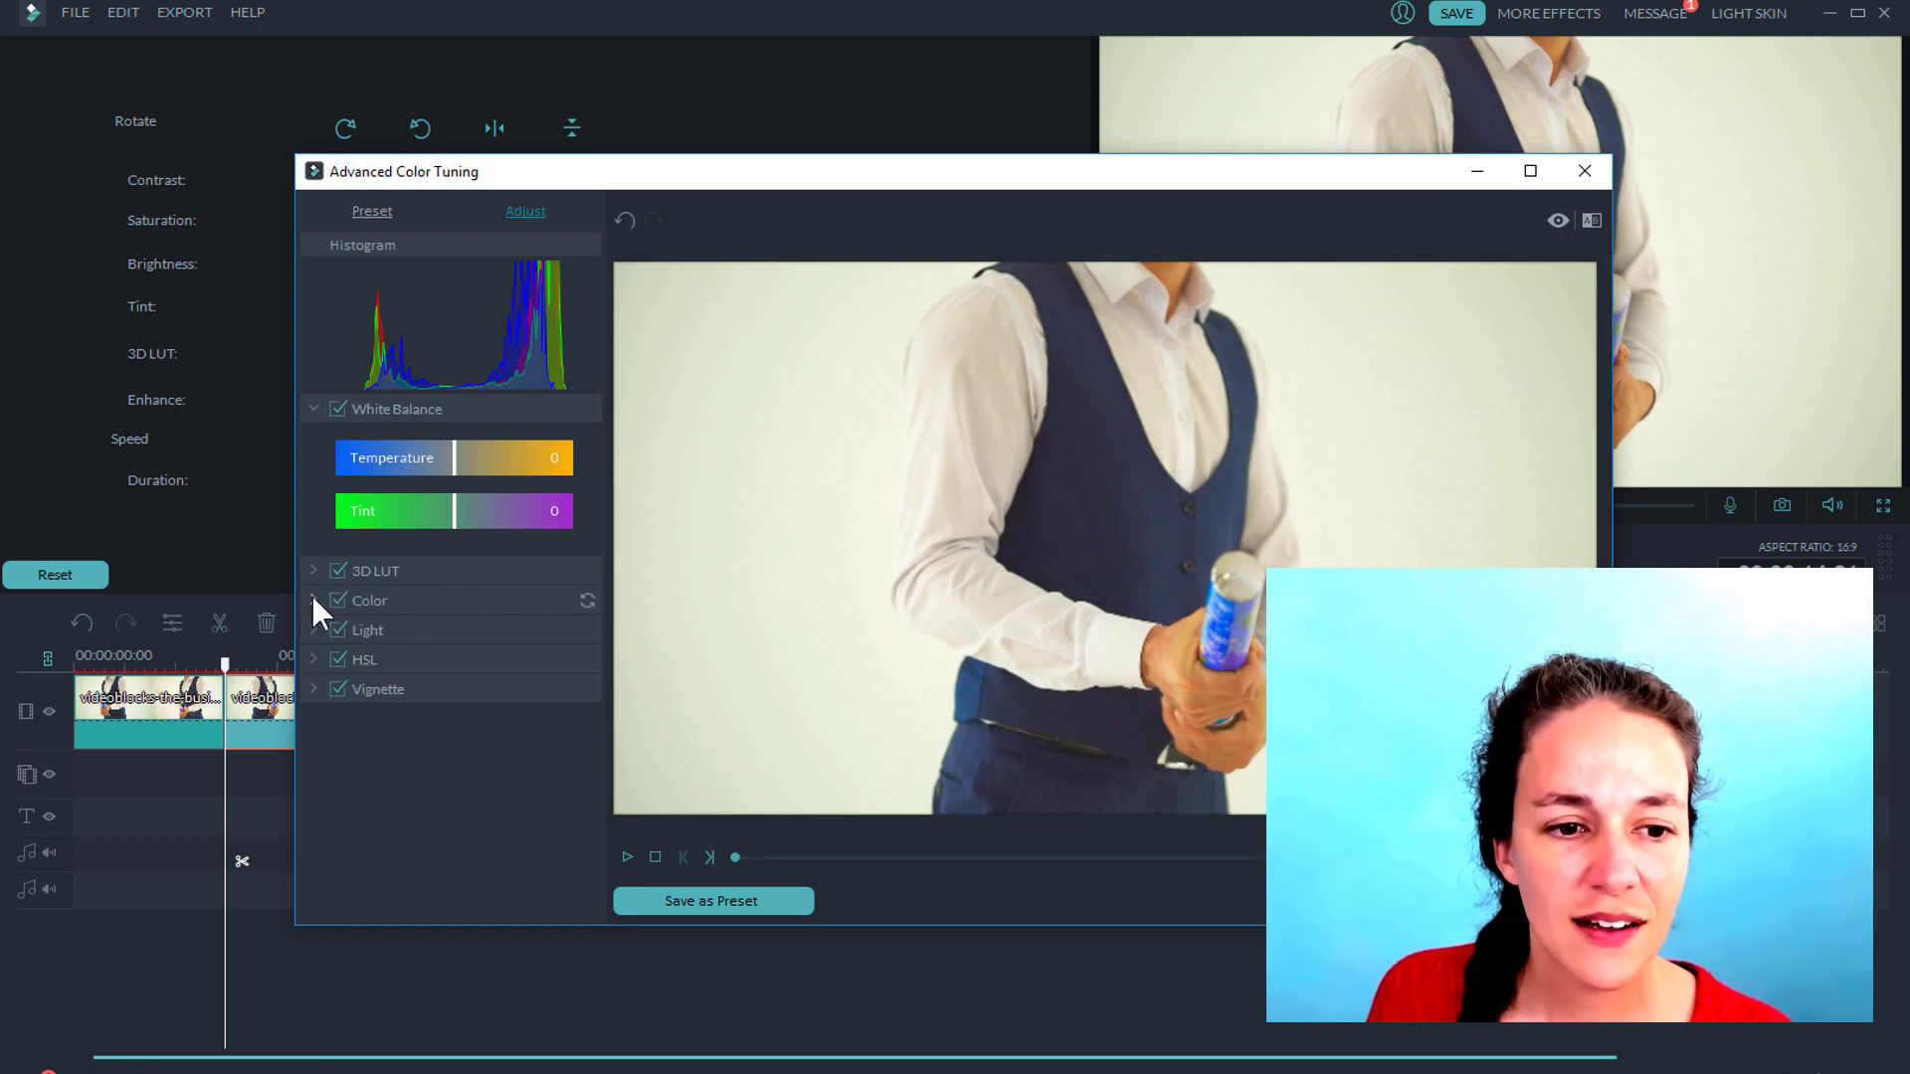
left_click(314, 601)
left_click_drag(454, 702, 481, 768)
left_click_drag(456, 858, 485, 863)
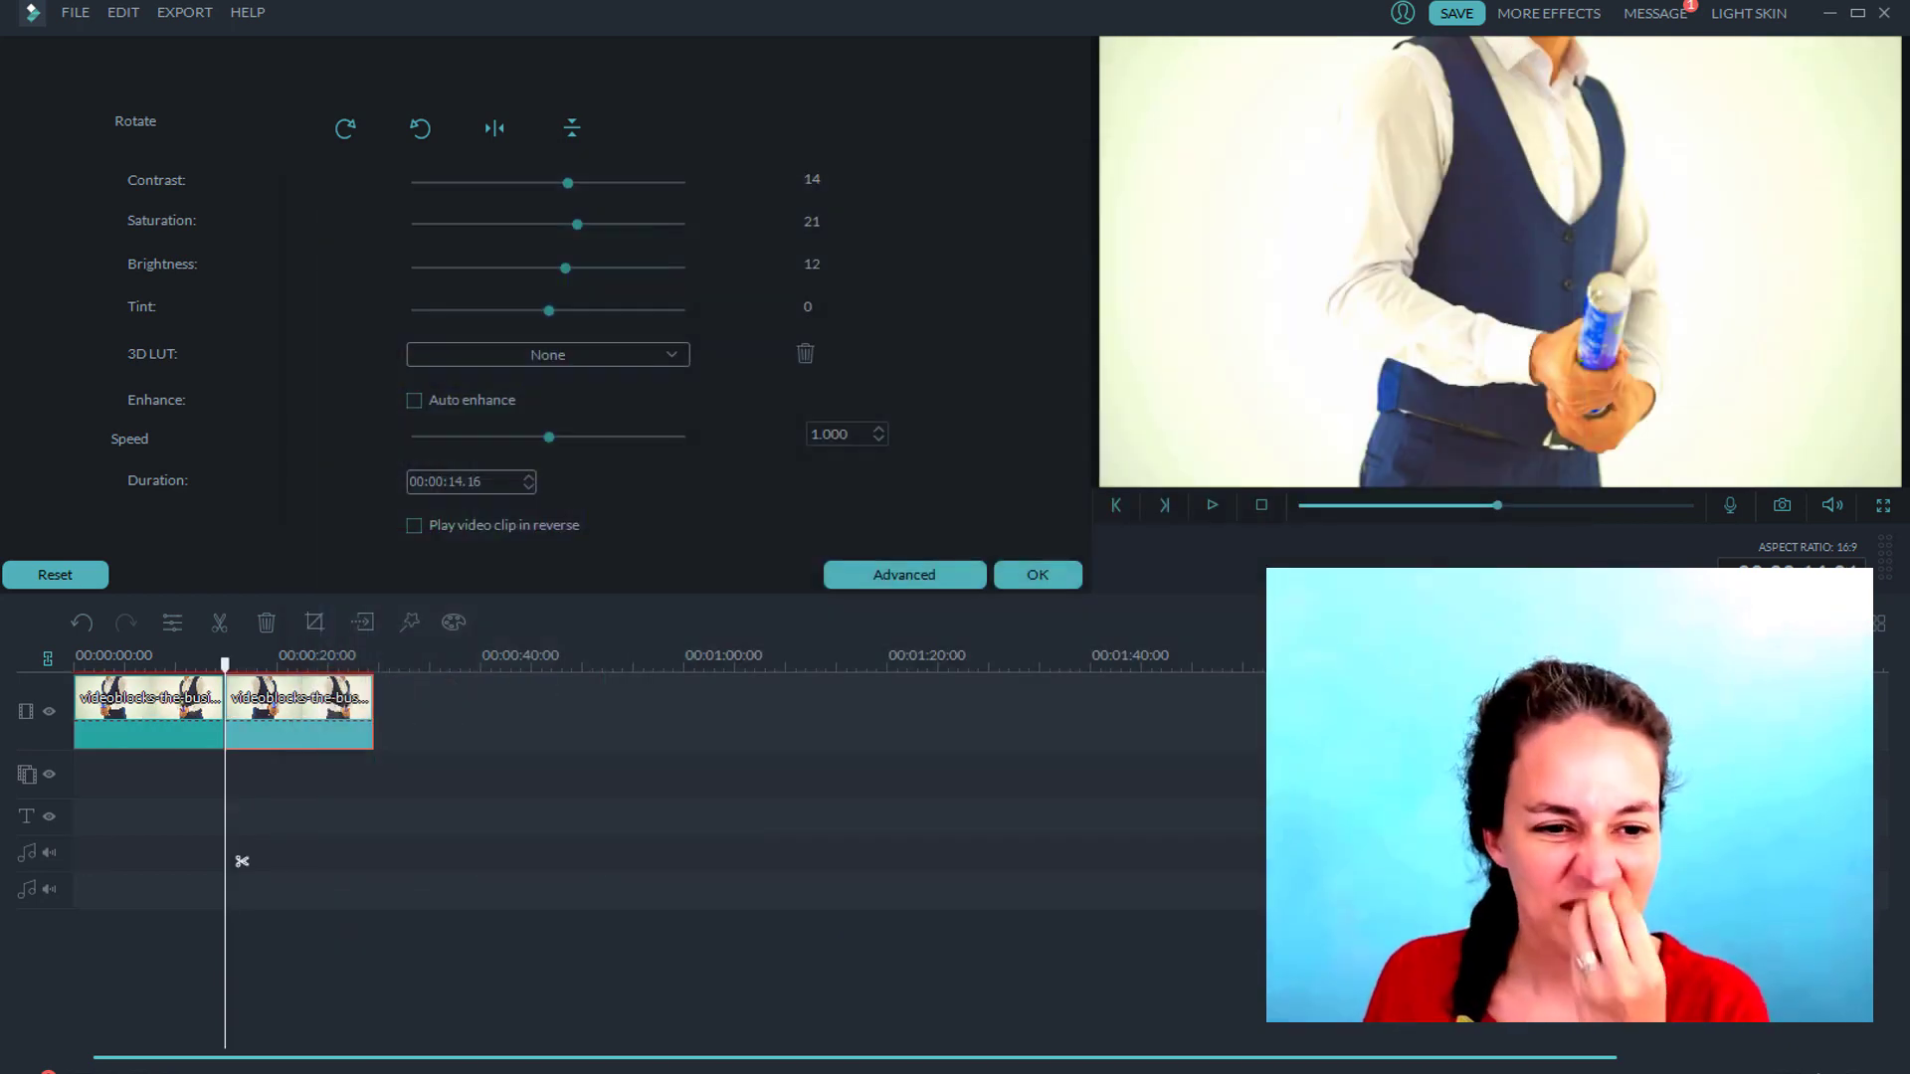
Find a cut point in the first confetti clip, split it and delete the middle piece.
left_click(99, 658)
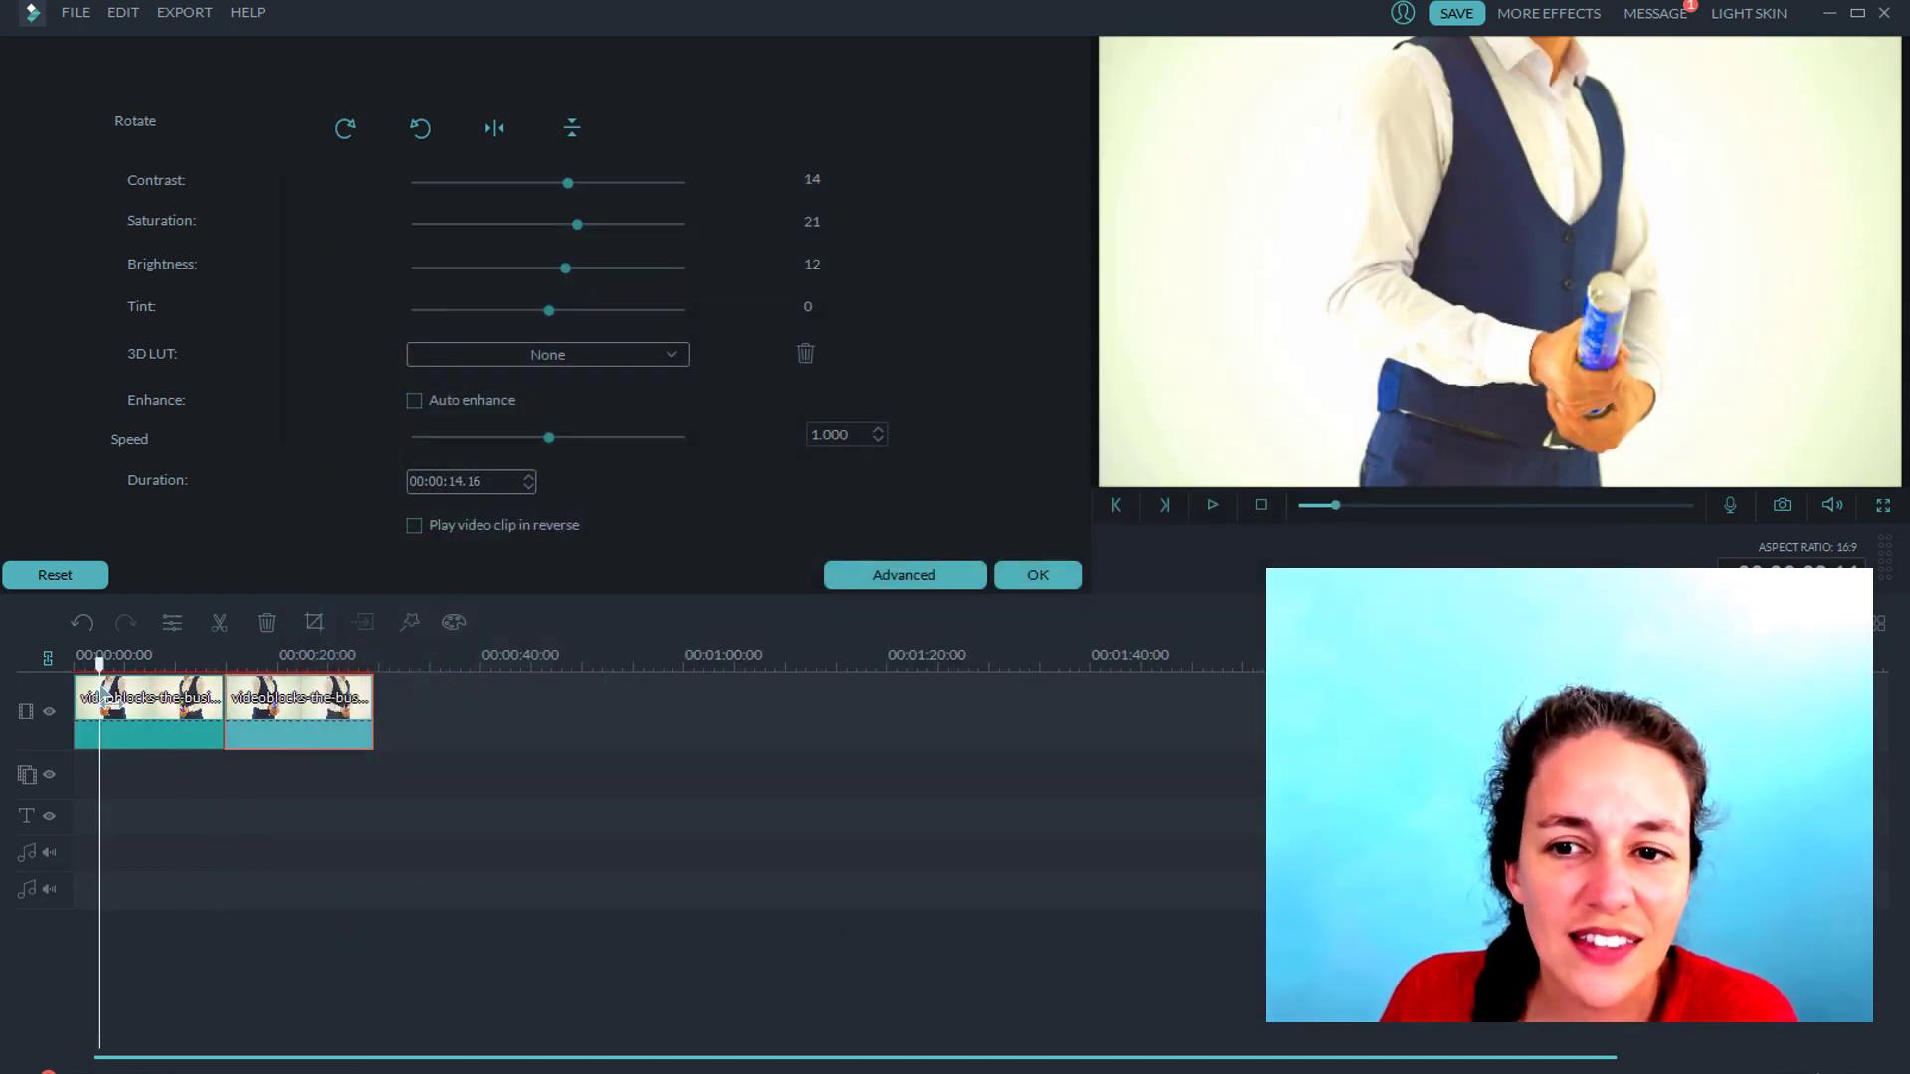
left_click(76, 697)
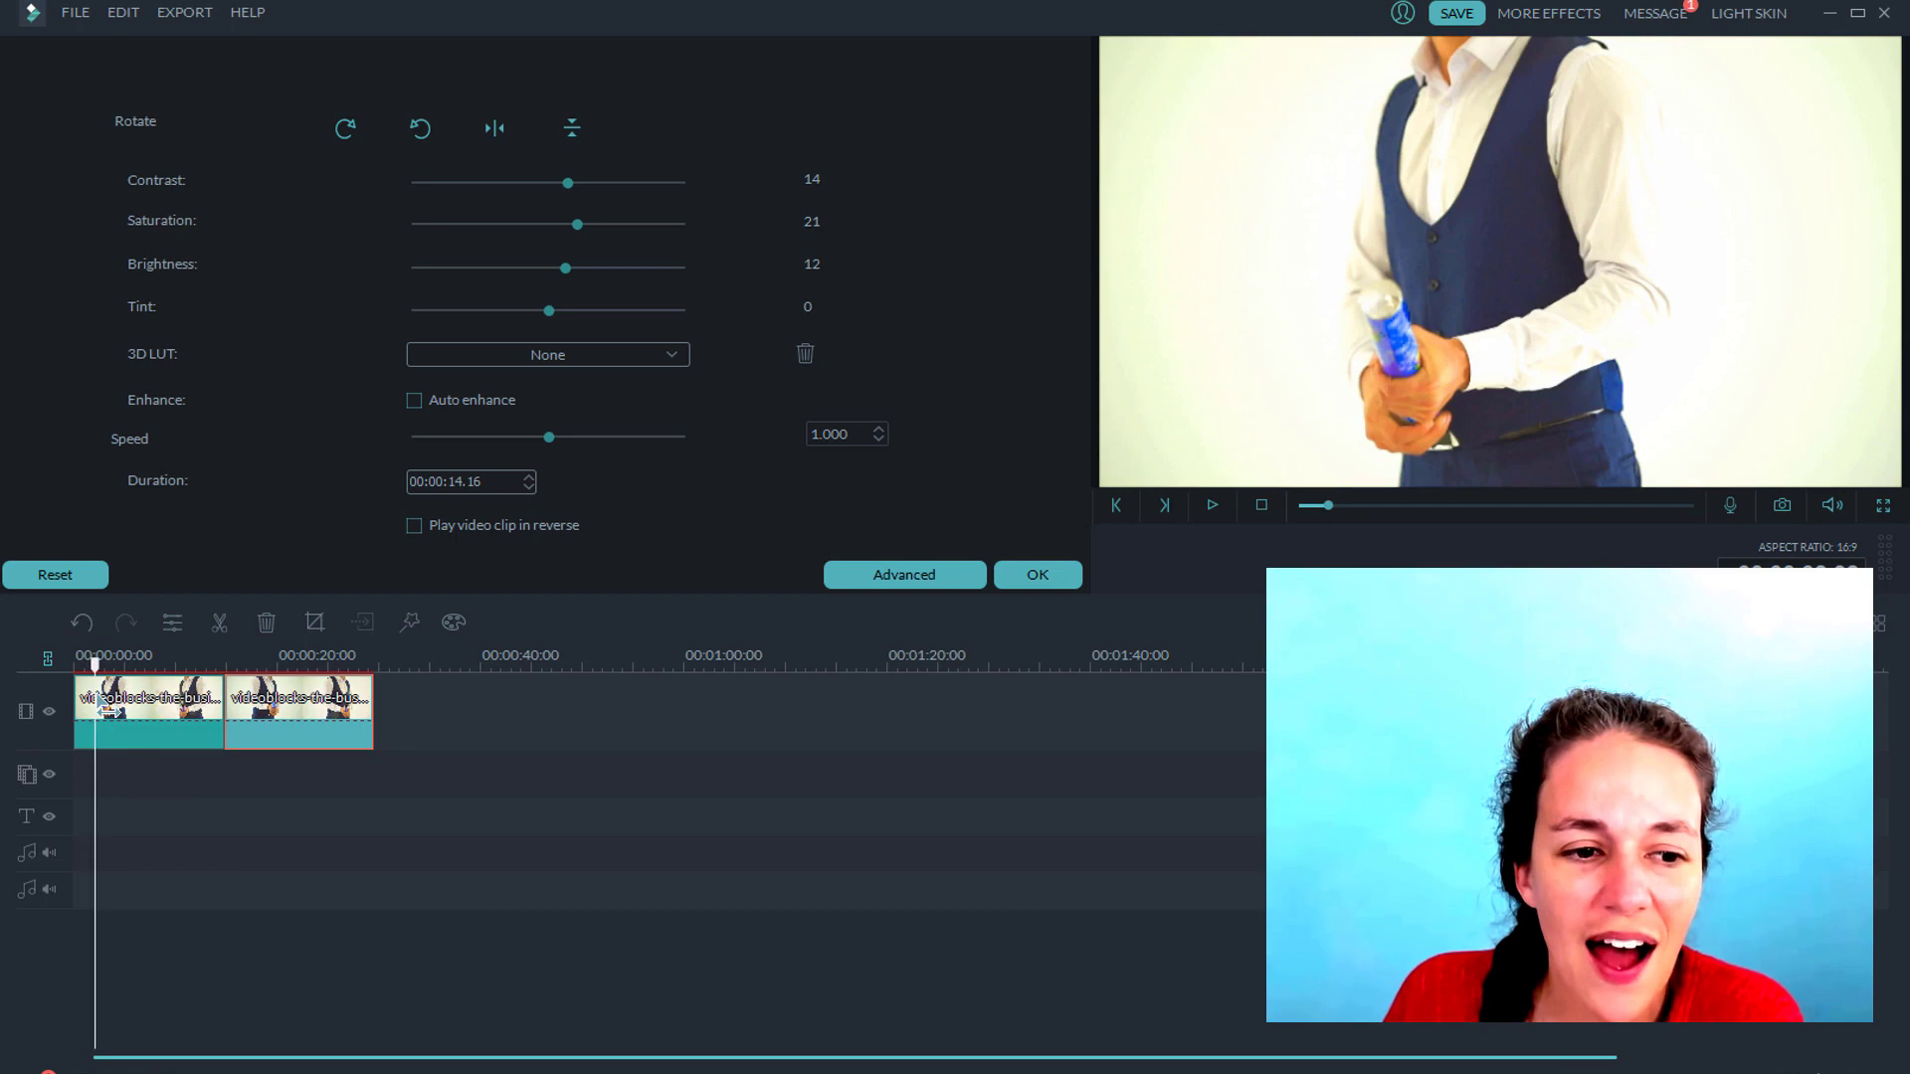
left_click(108, 708)
left_click_drag(120, 710, 163, 712)
left_click(185, 732)
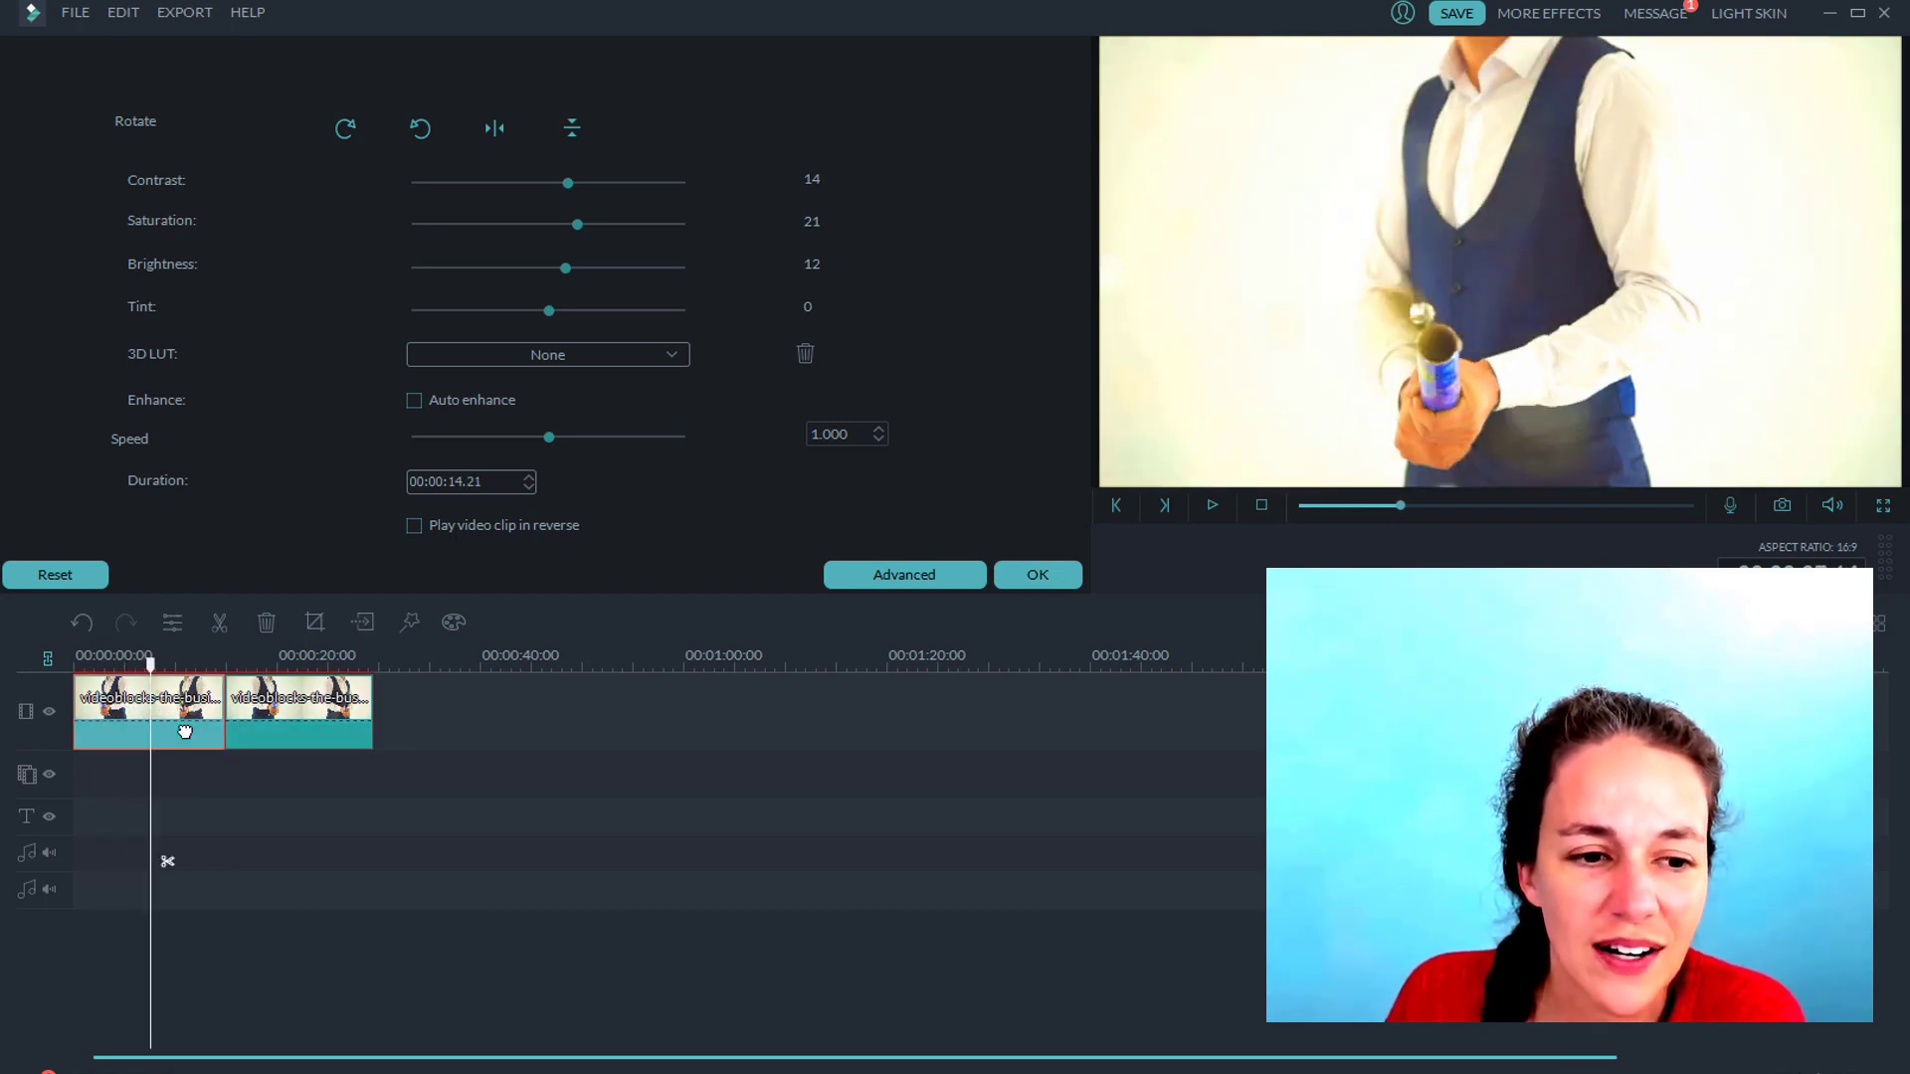
left_click(166, 859)
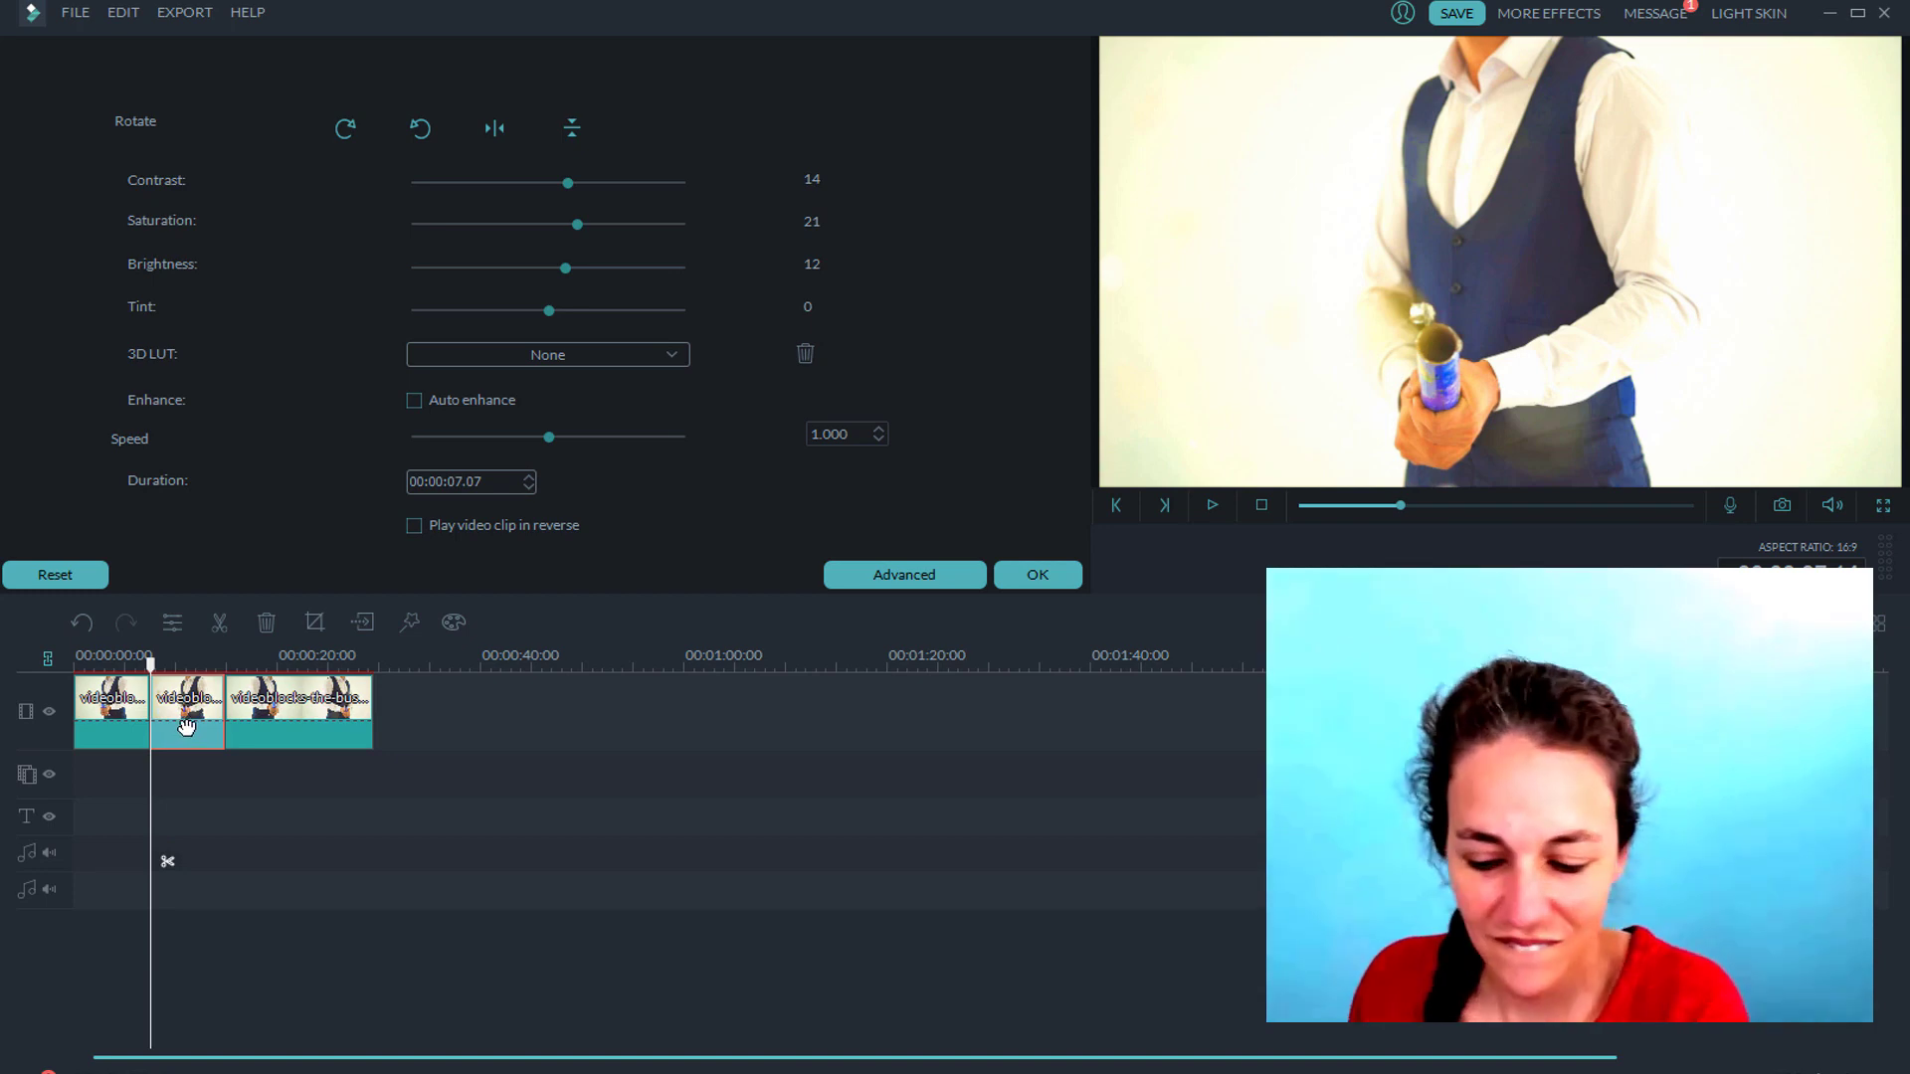
key("Delete")
left_click(1212, 506)
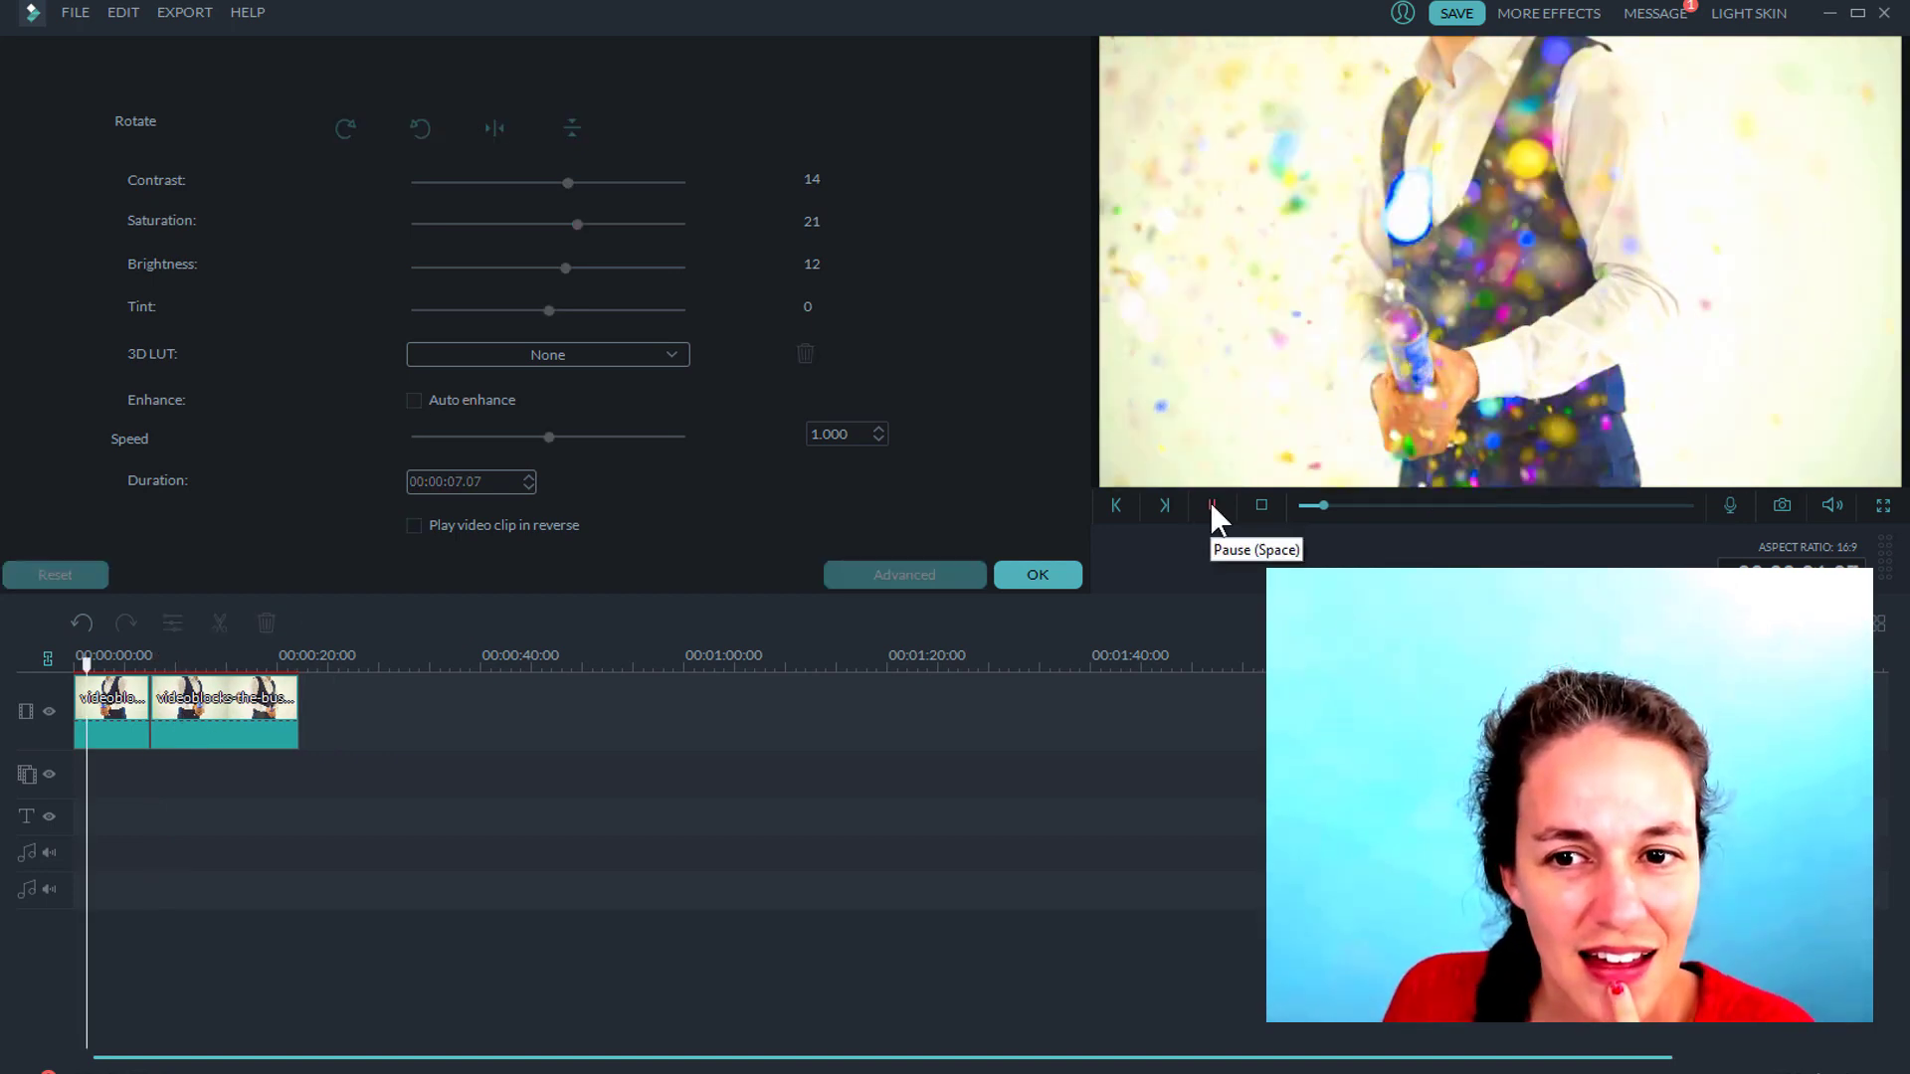
left_click(1211, 505)
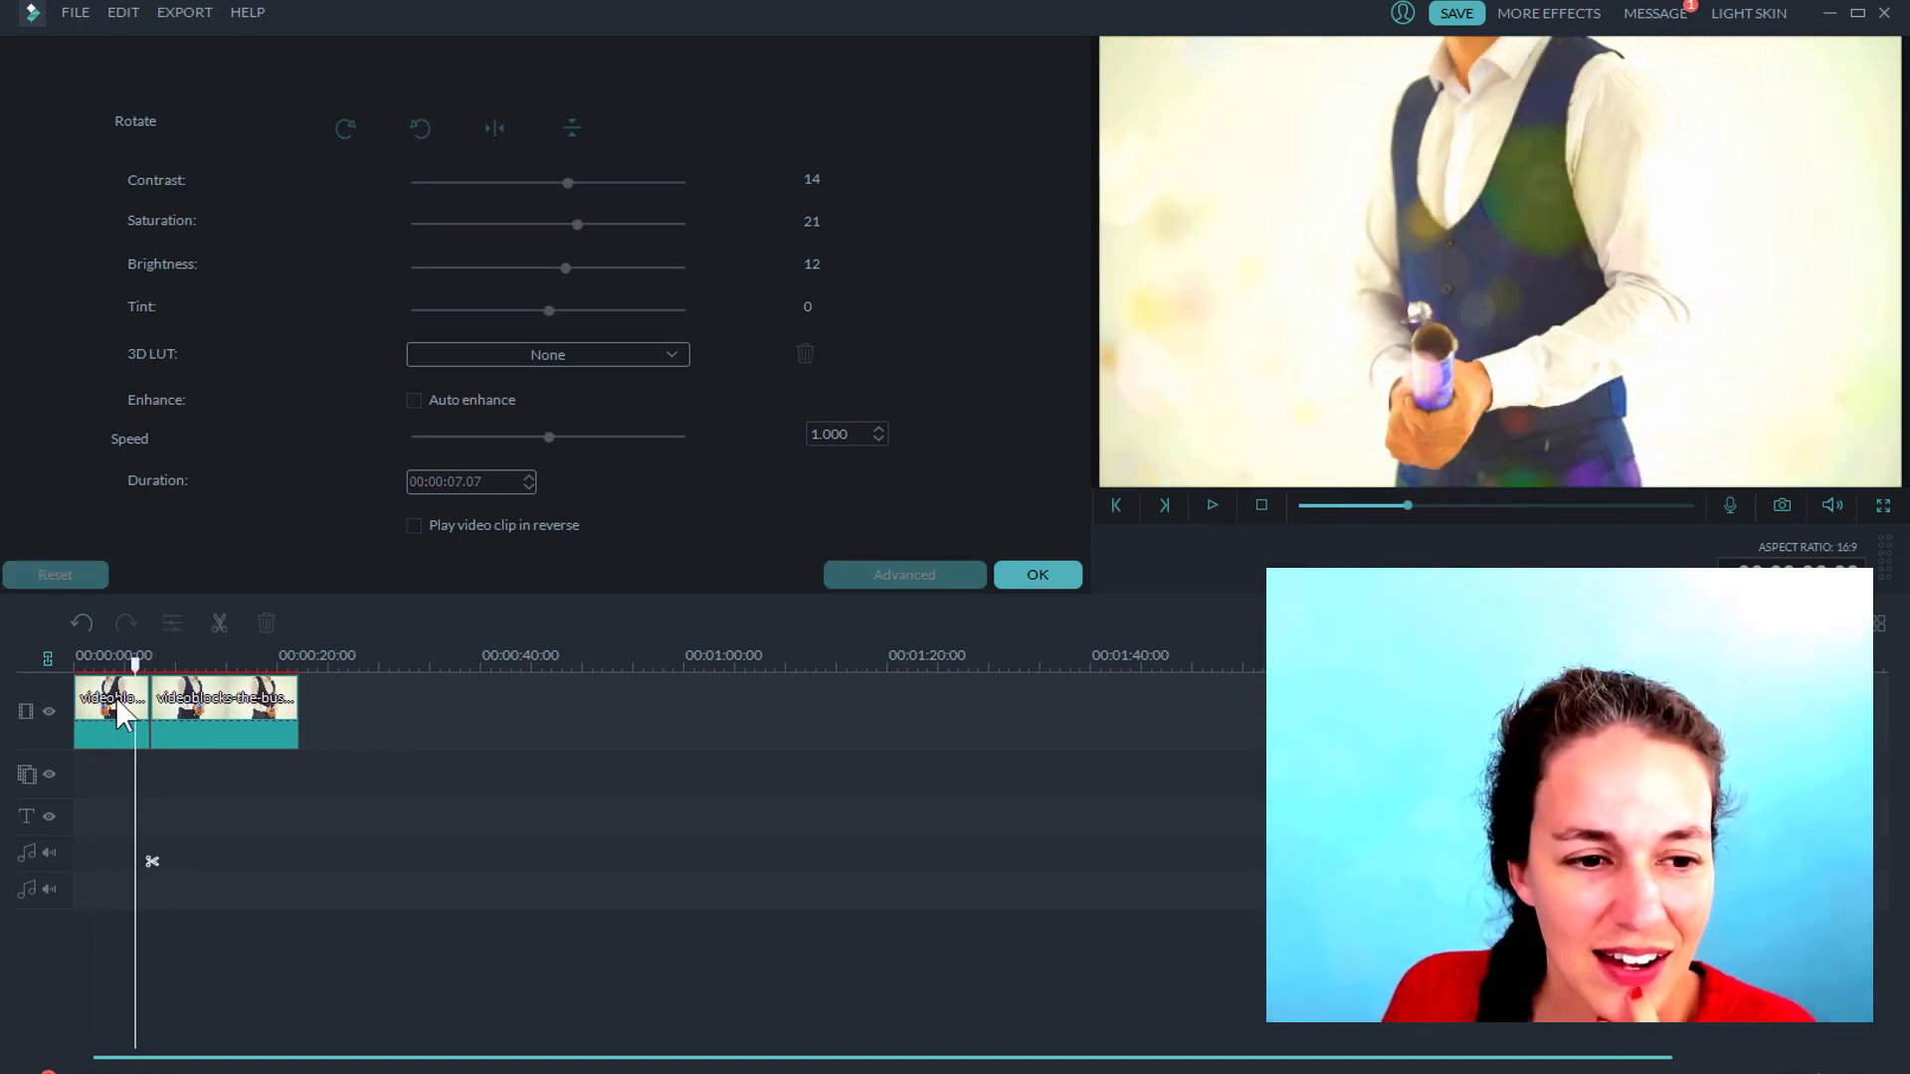
Split the clip at an earlier frame with Ctrl+B and remove its unwanted tail.
left_click_drag(141, 672, 112, 673)
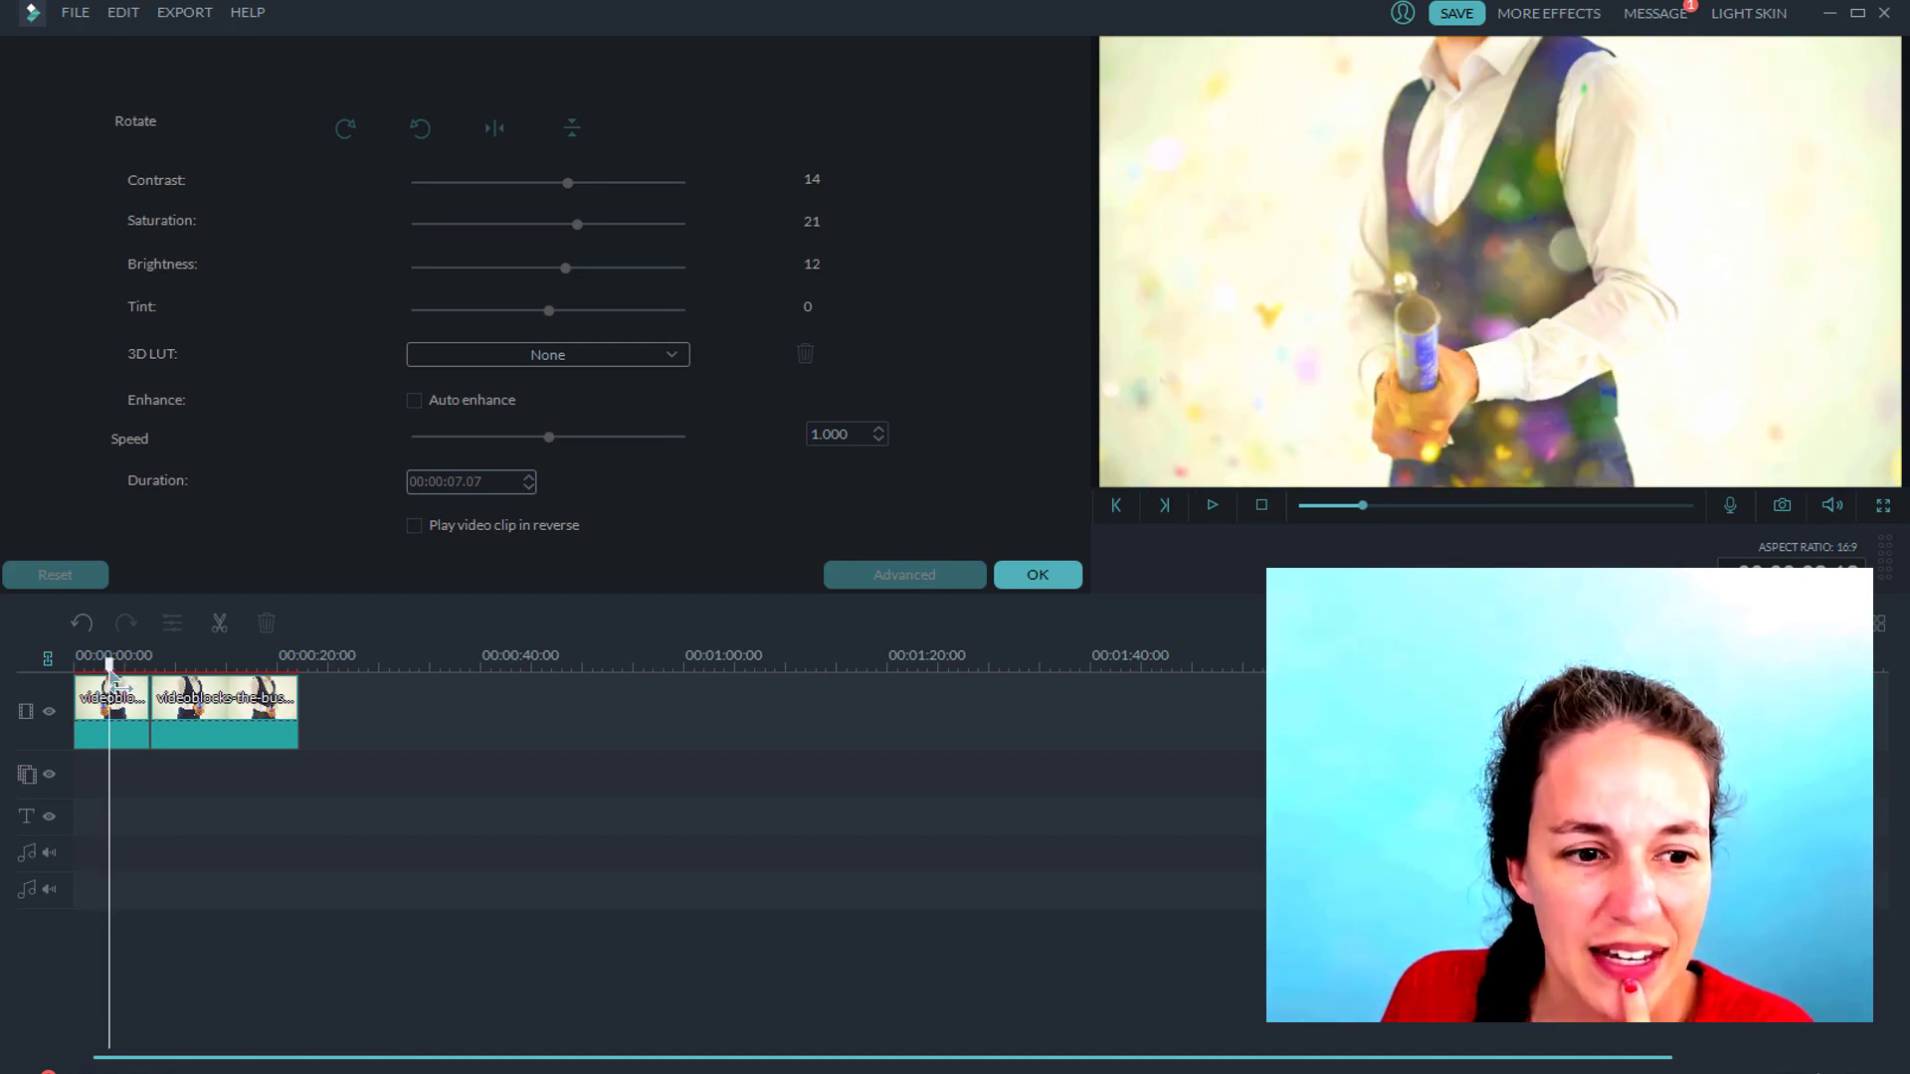
key("ctrl+b")
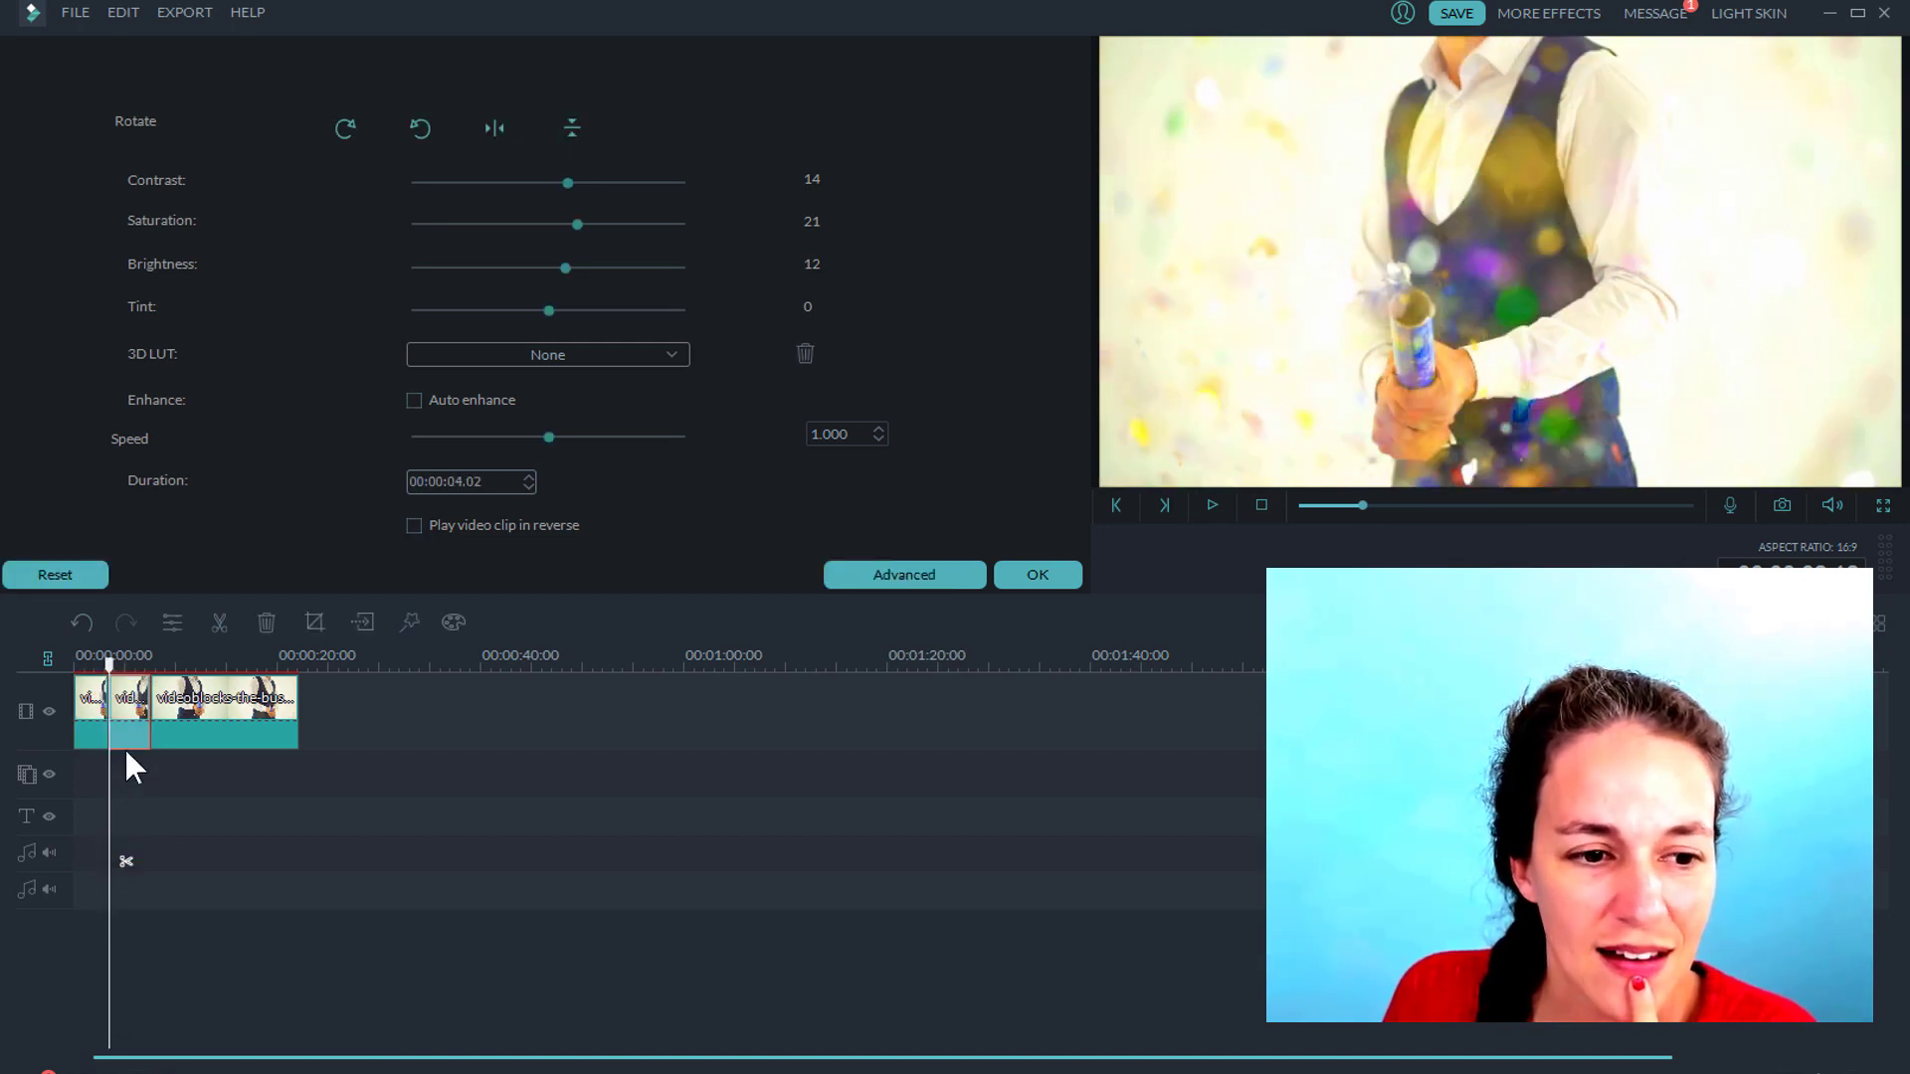
key("Delete")
left_click(1211, 505)
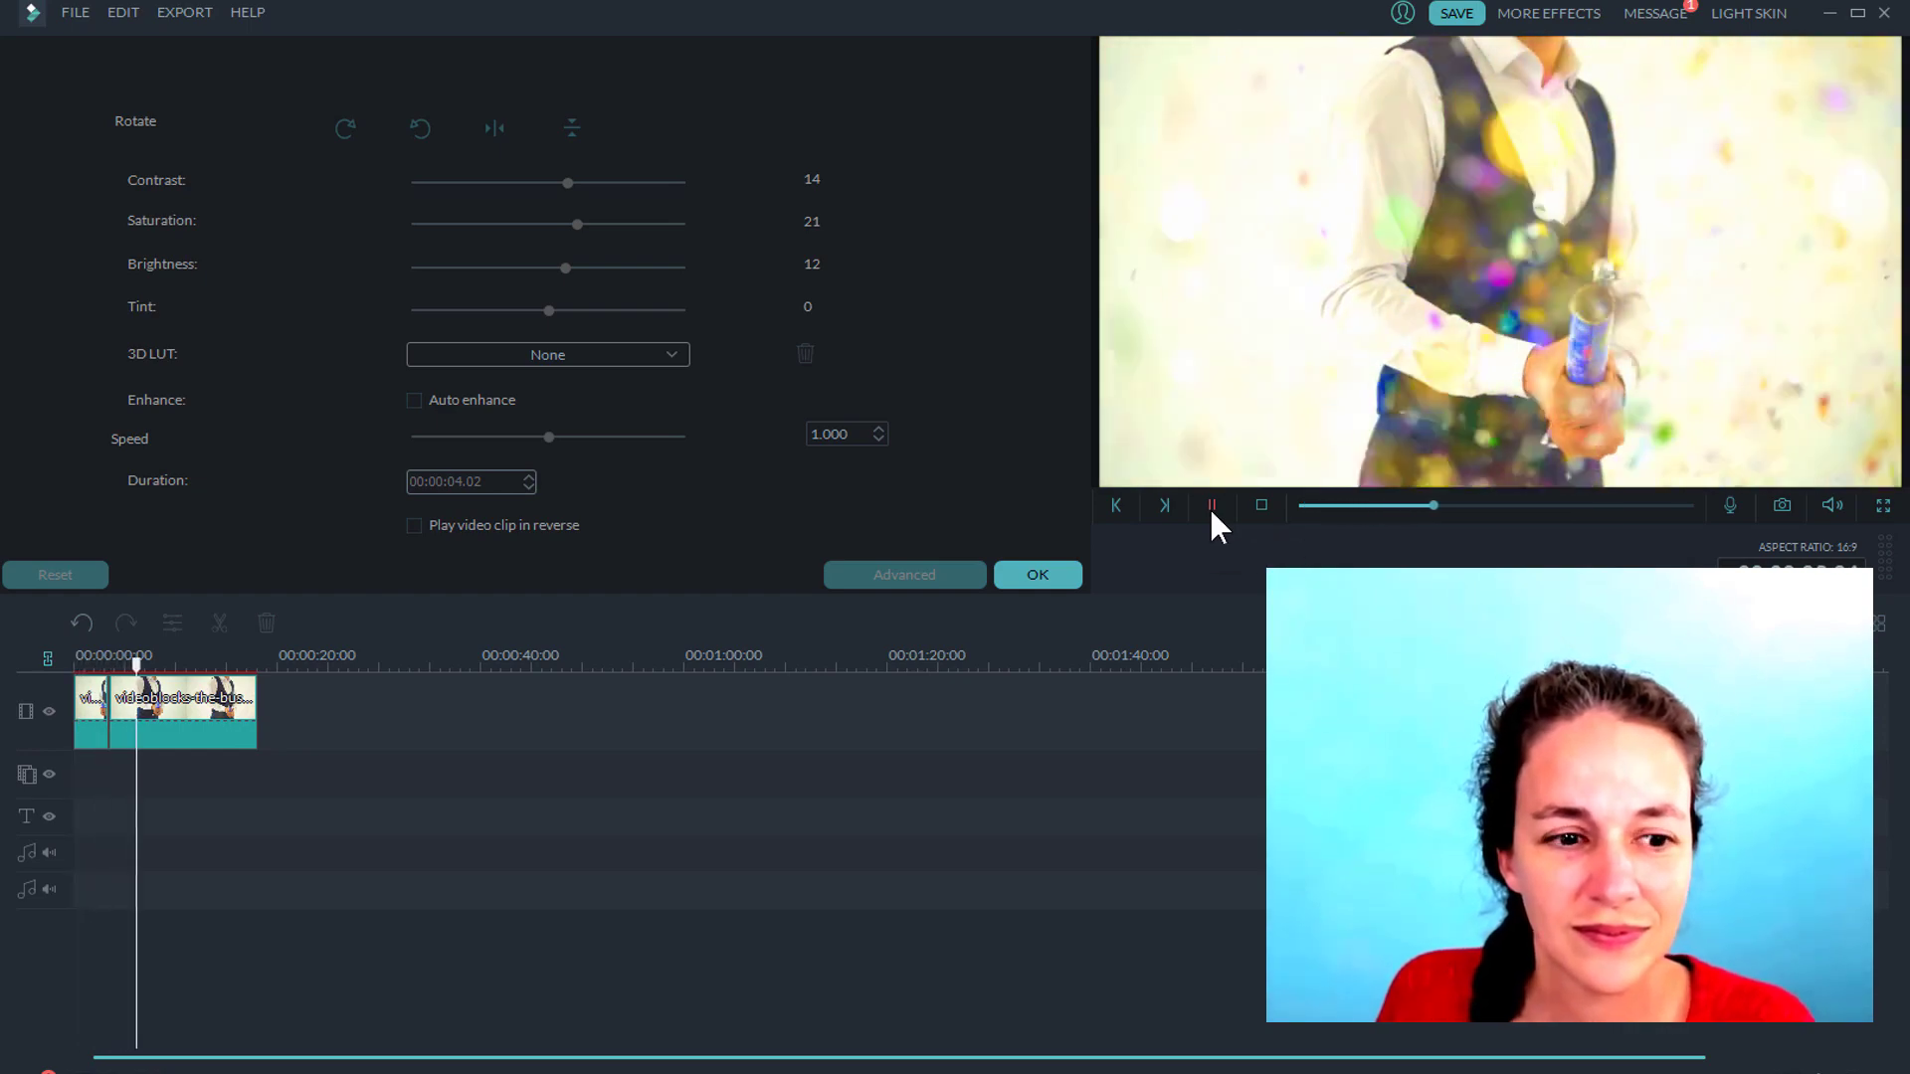
left_click(1212, 505)
Duplicate the short opening clip, trim off the unwanted part, and move the leftover piece to the track's end.
left_click(81, 711)
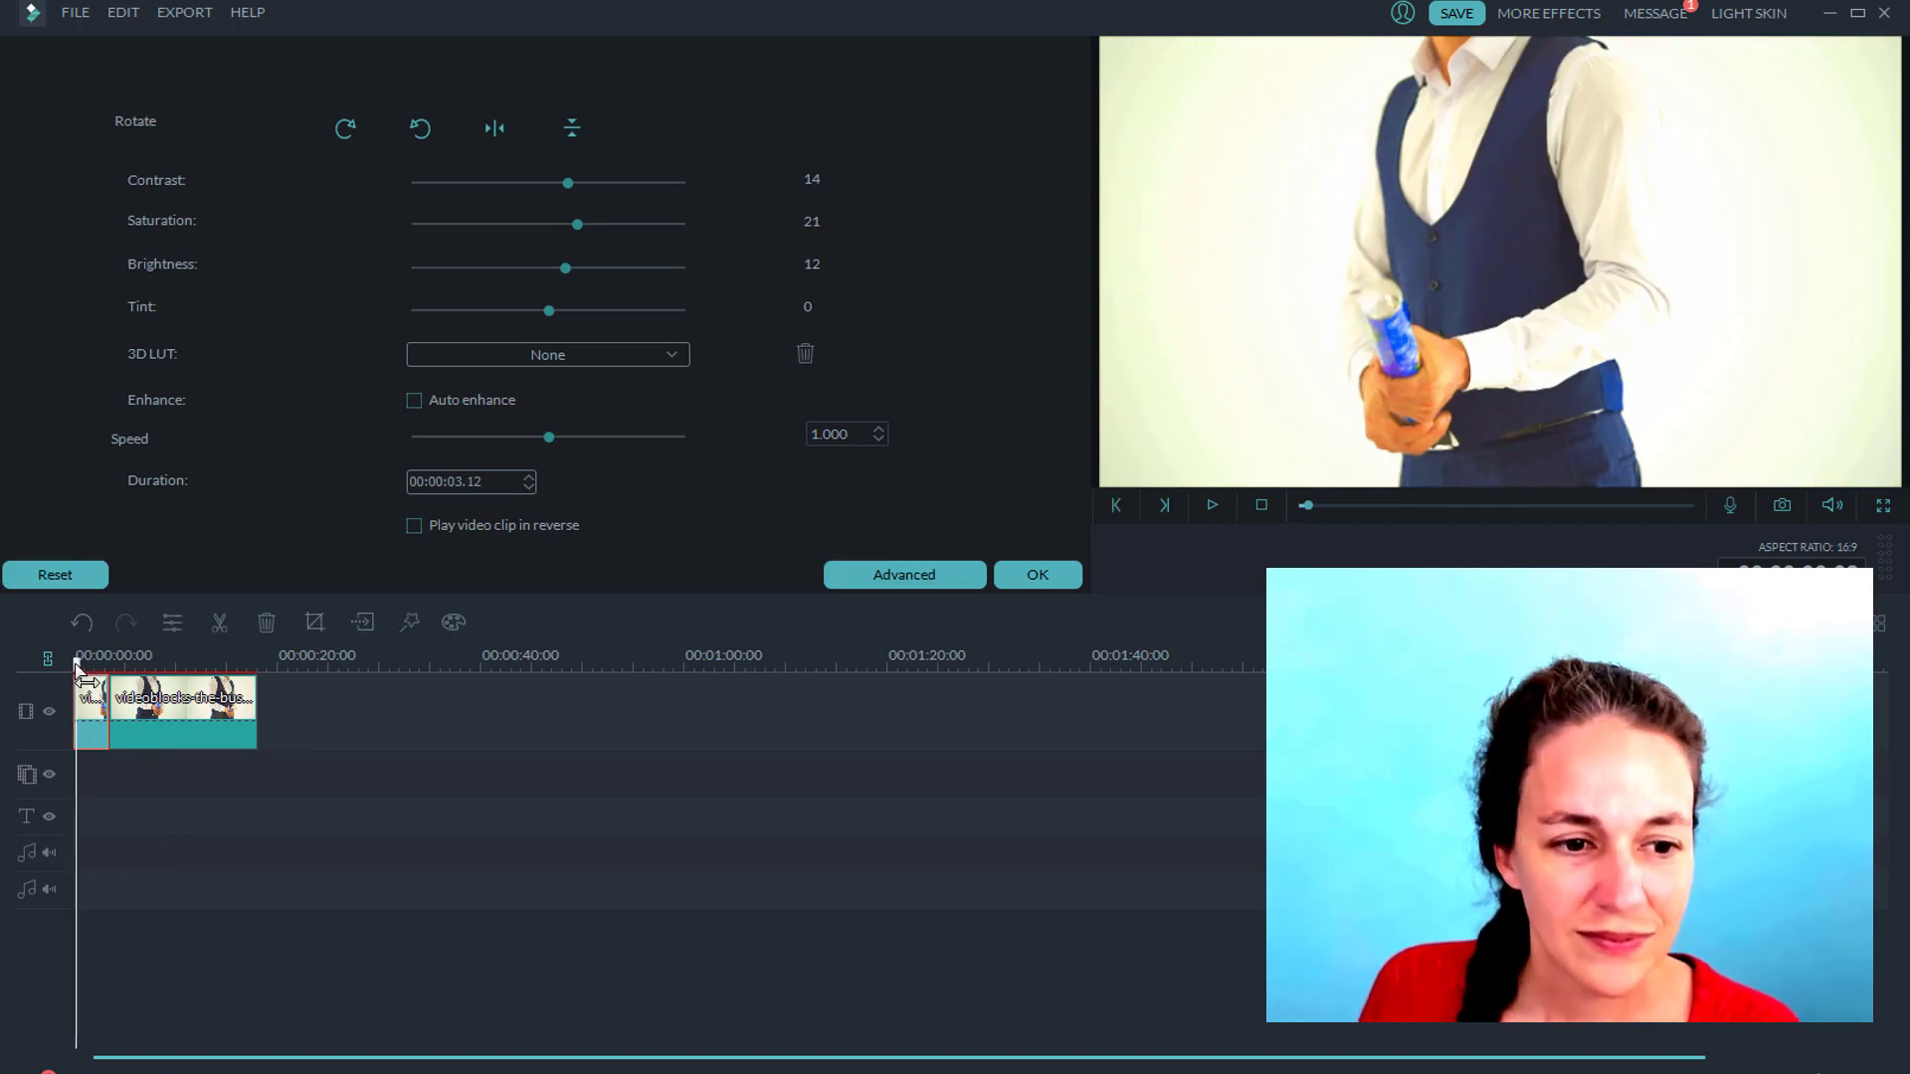
left_click_drag(79, 663, 204, 684)
key("ctrl+v")
key("ctrl+b")
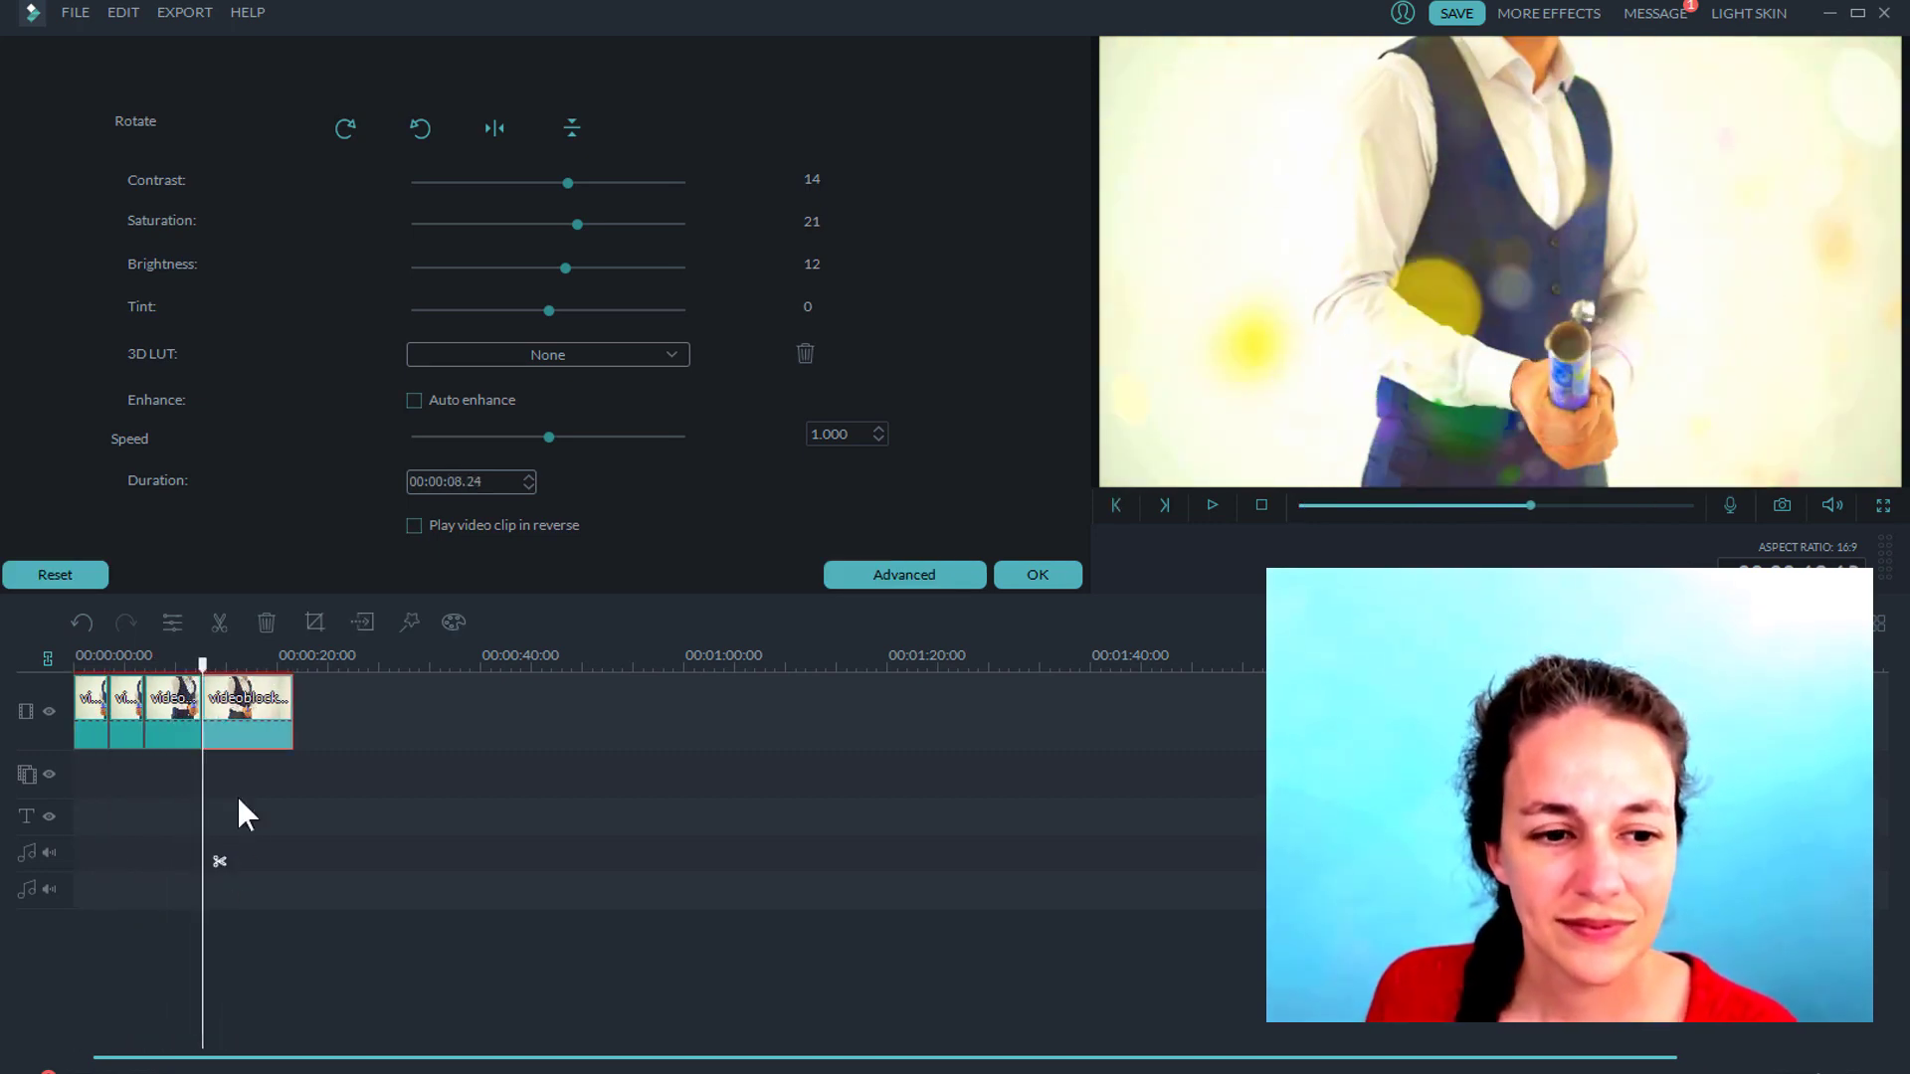
key("Delete")
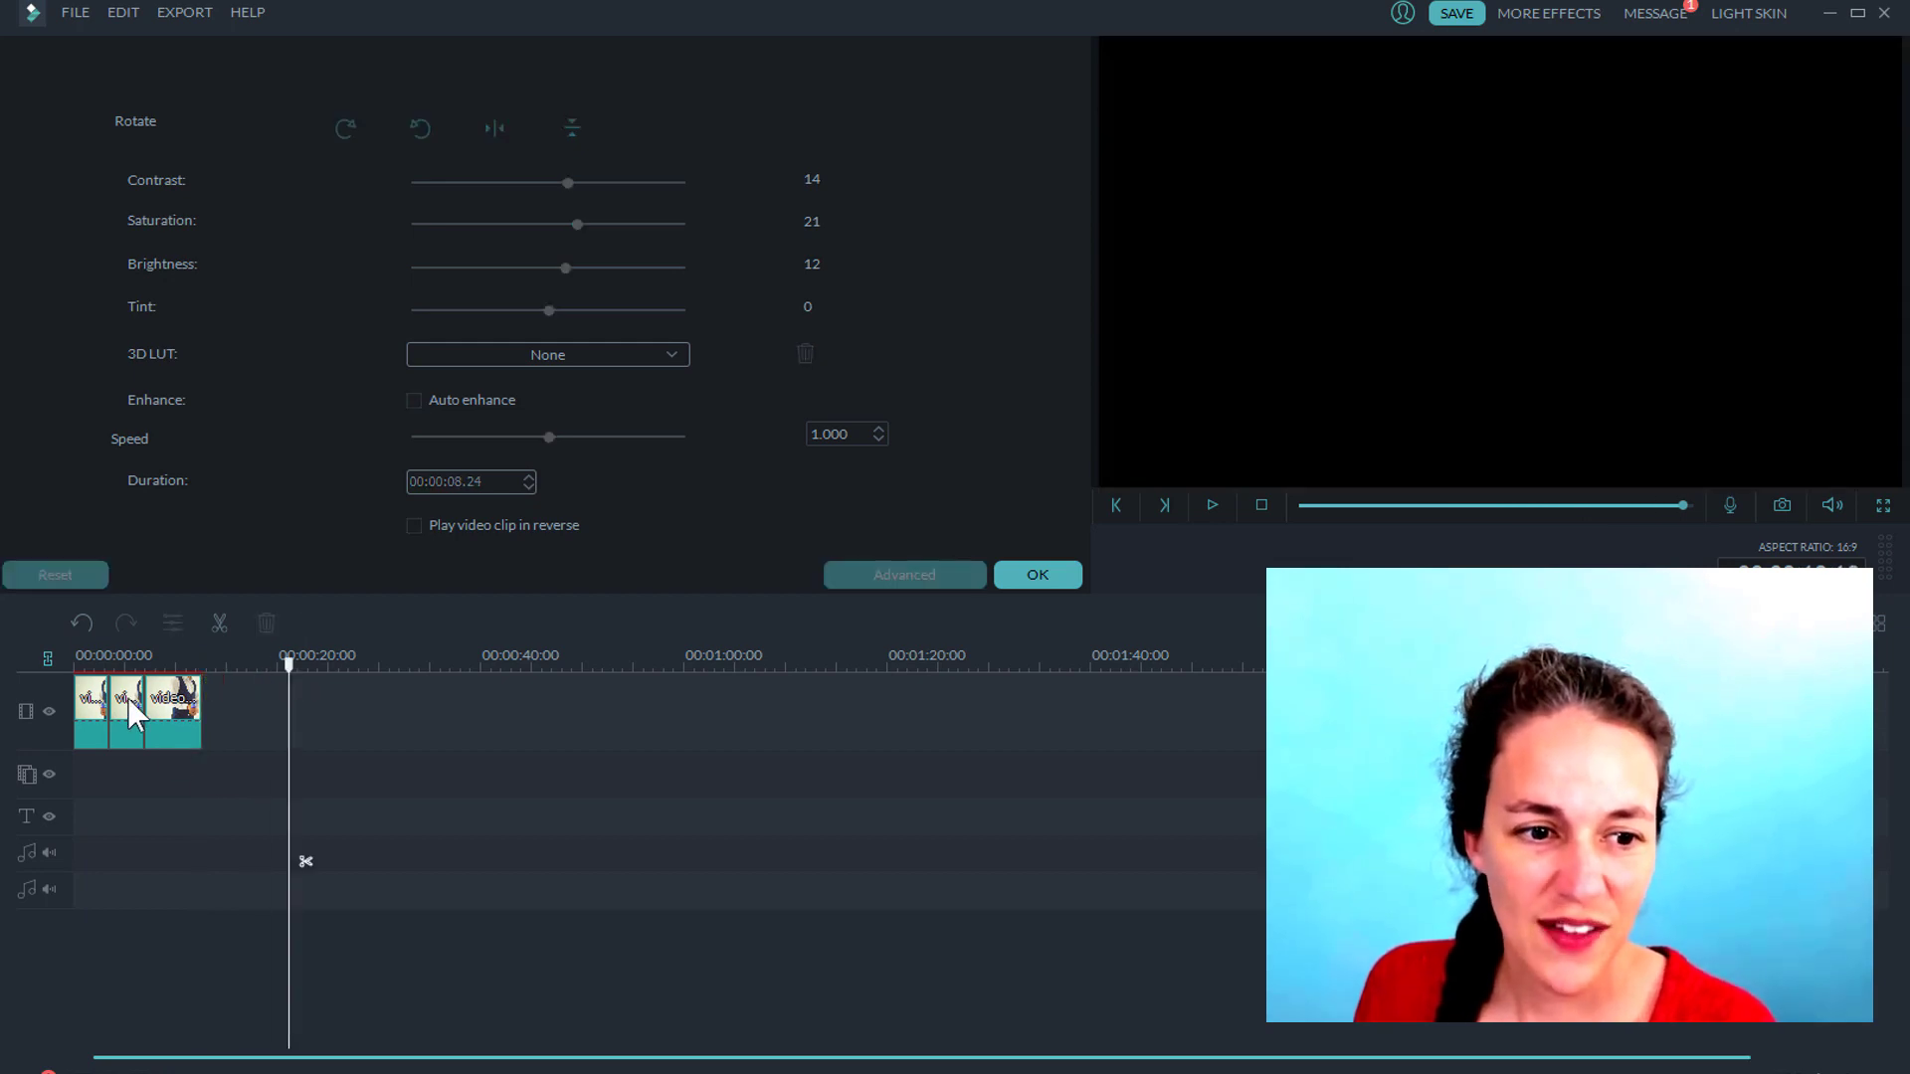
left_click_drag(128, 698, 55, 681)
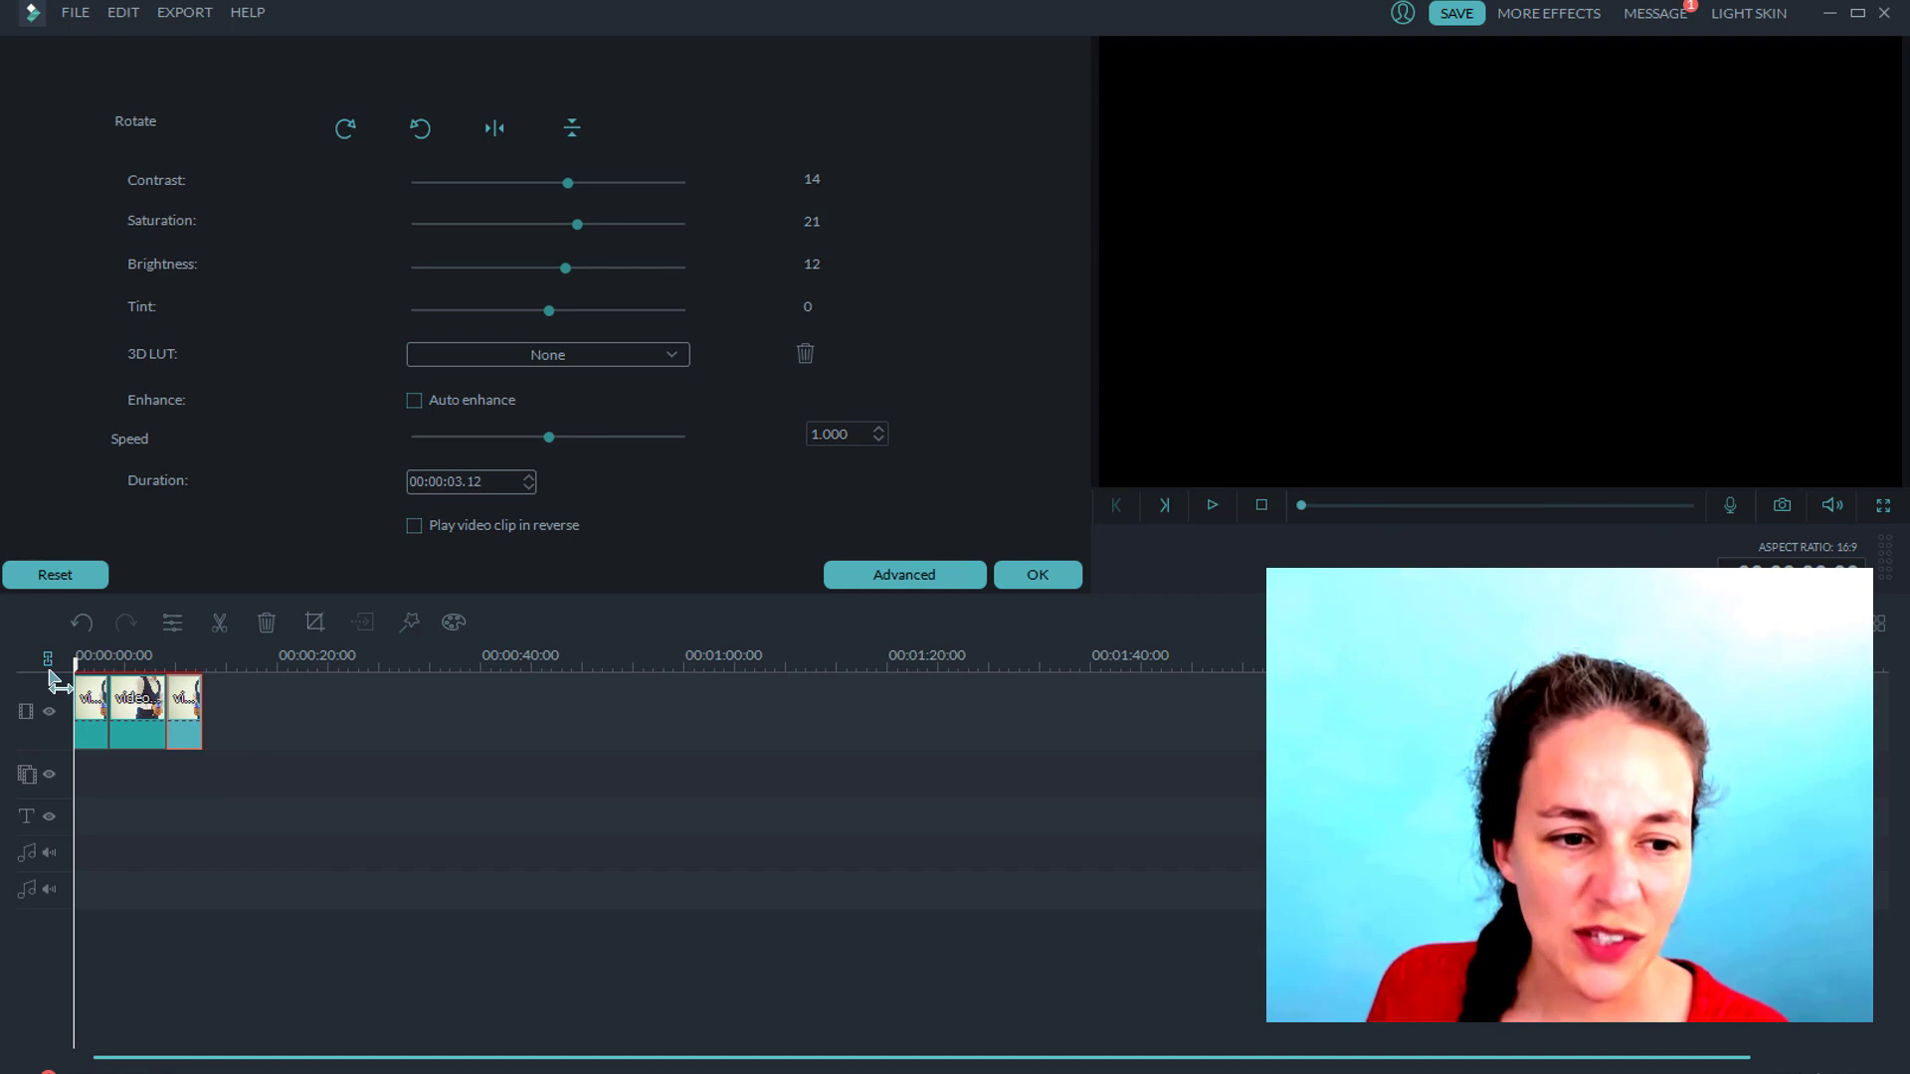
left_click(1211, 504)
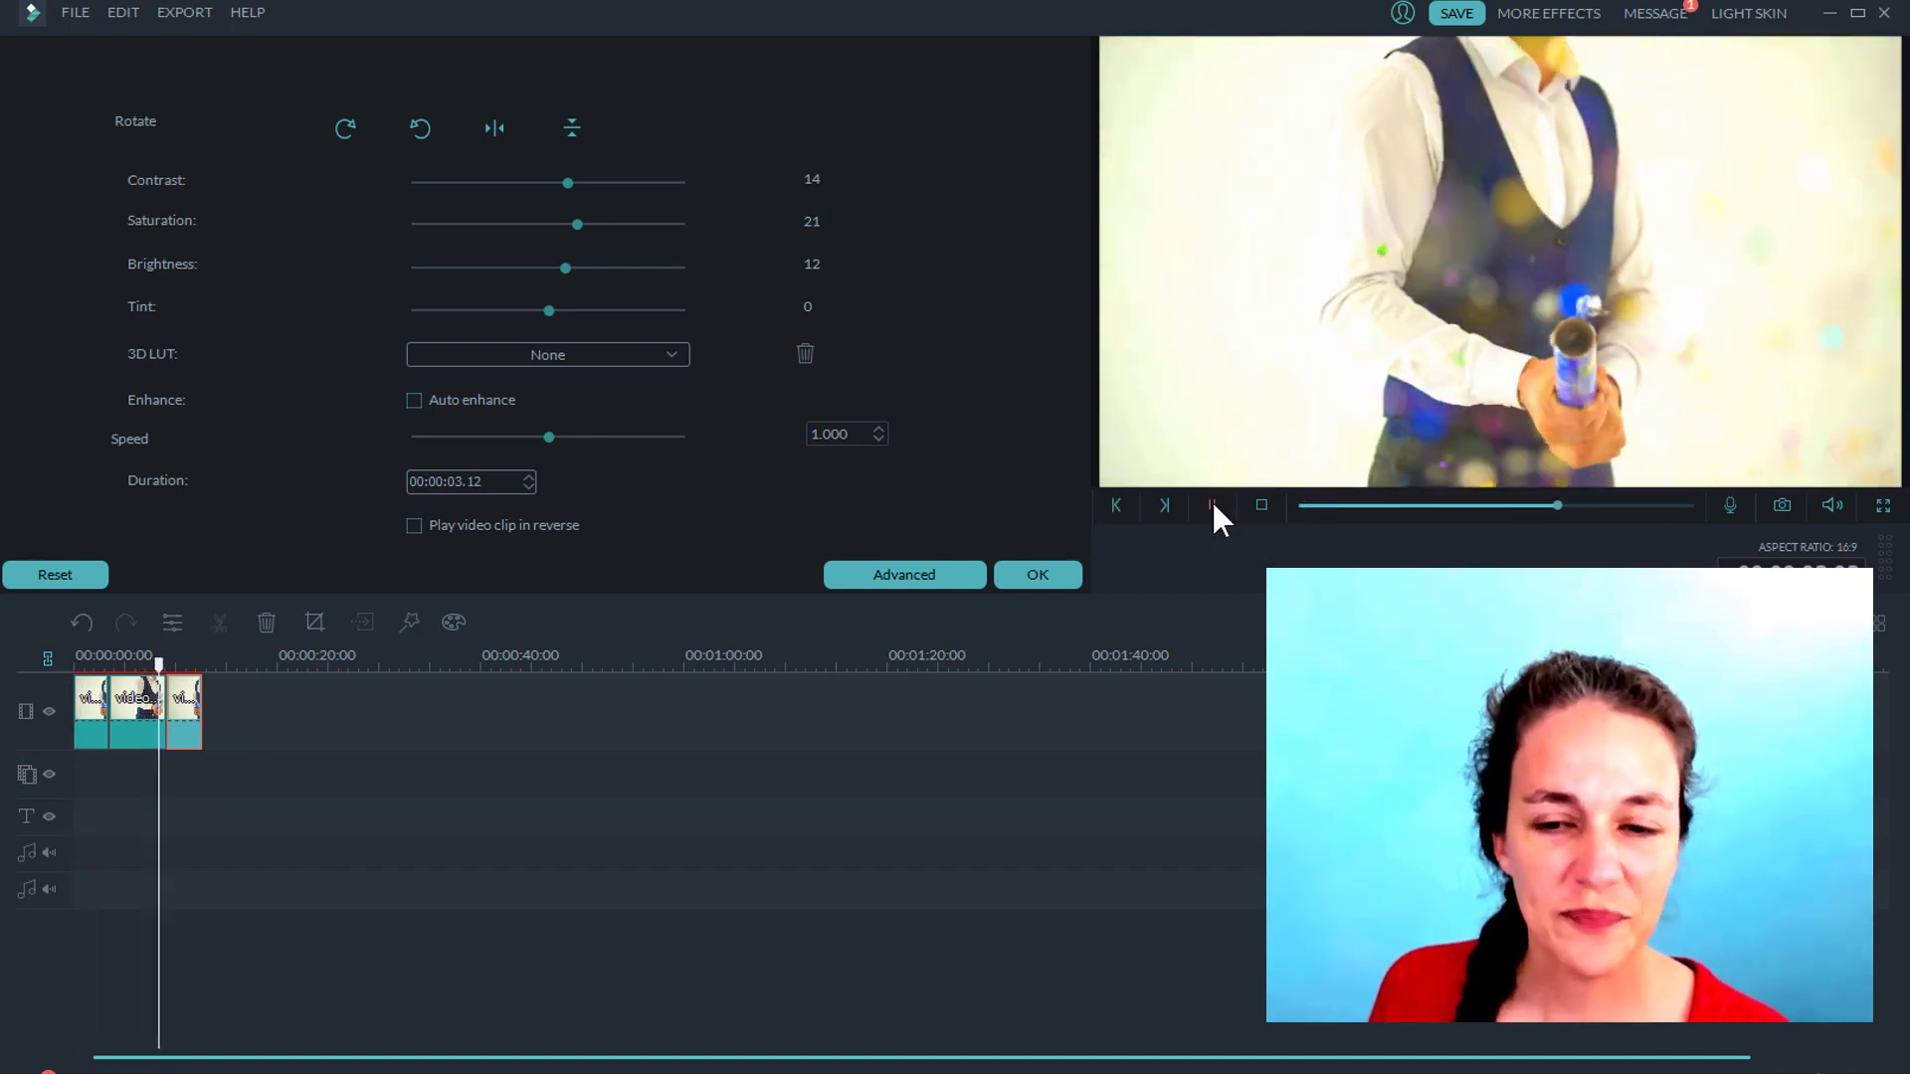
Drag the Box Office Pack Opener 14 Flow title from TEXT/CREDIT onto the timeline.
left_click(1060, 574)
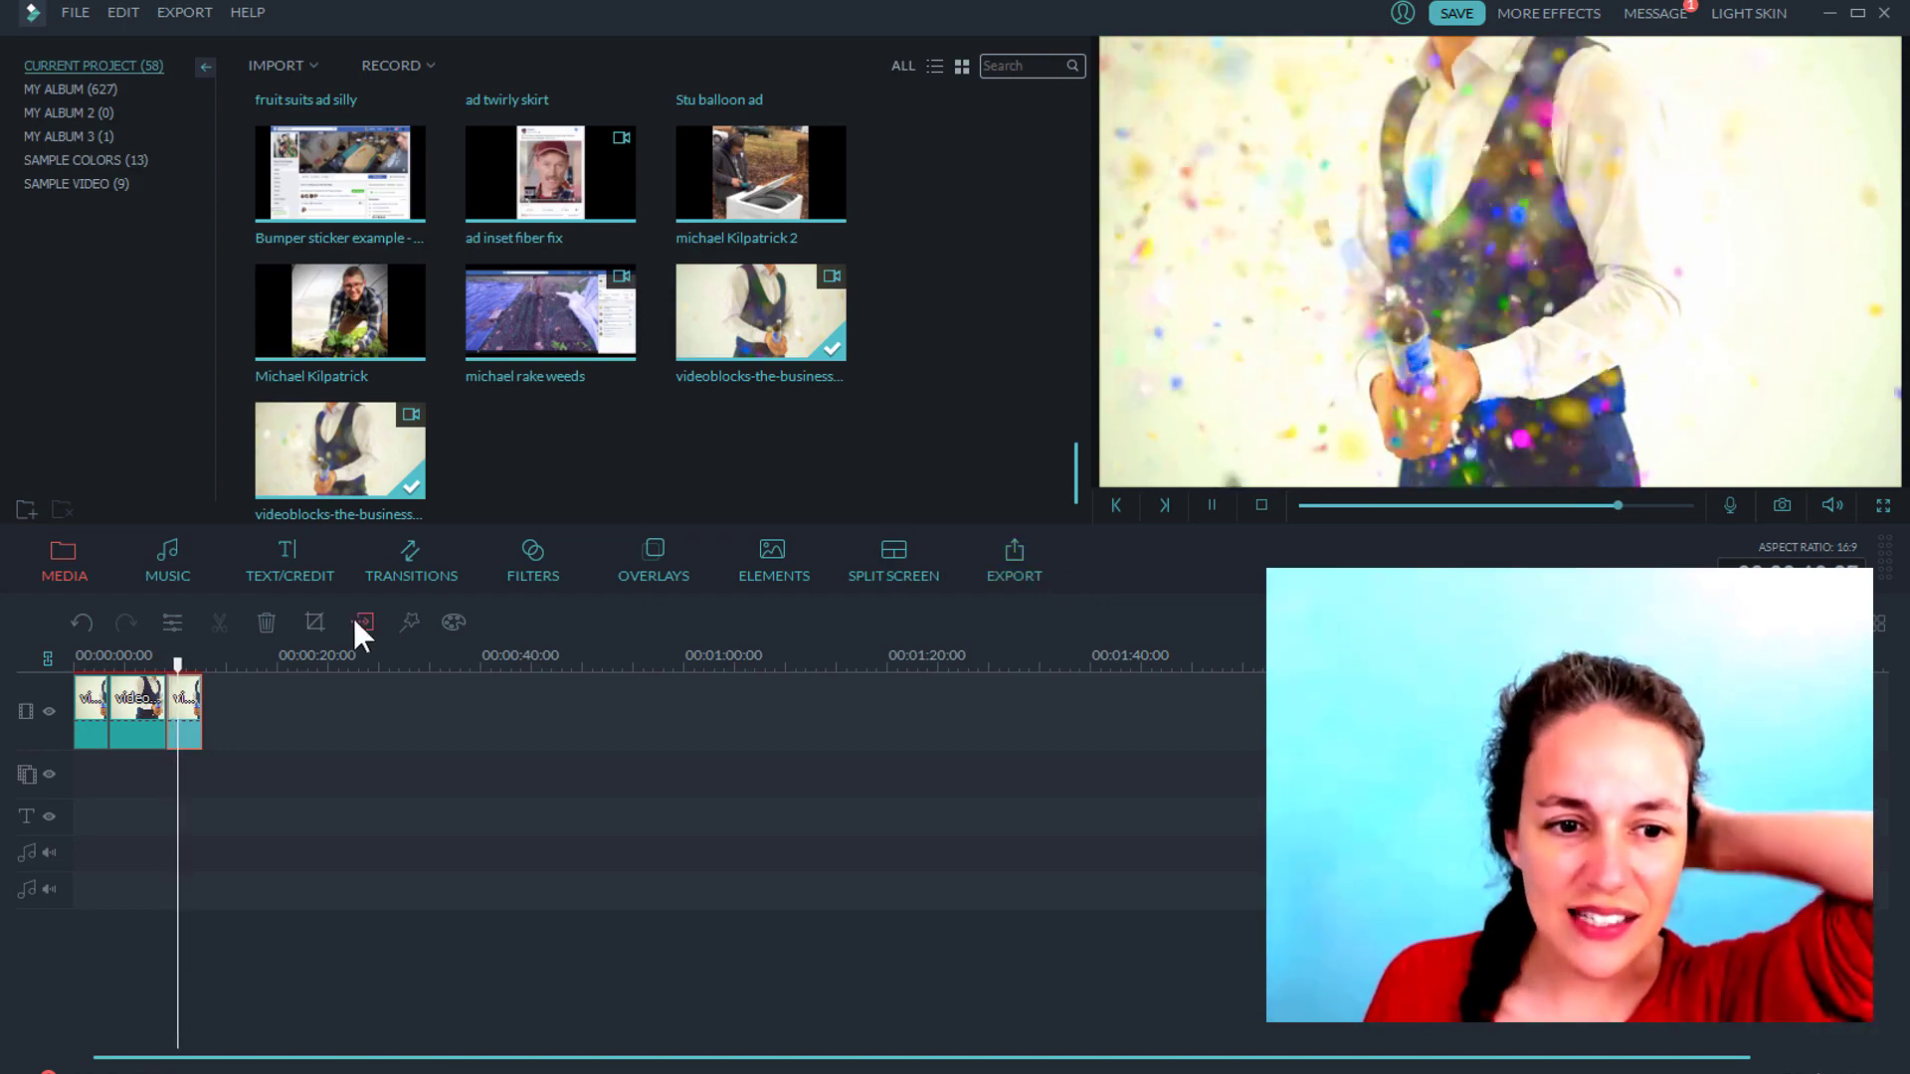
left_click(285, 558)
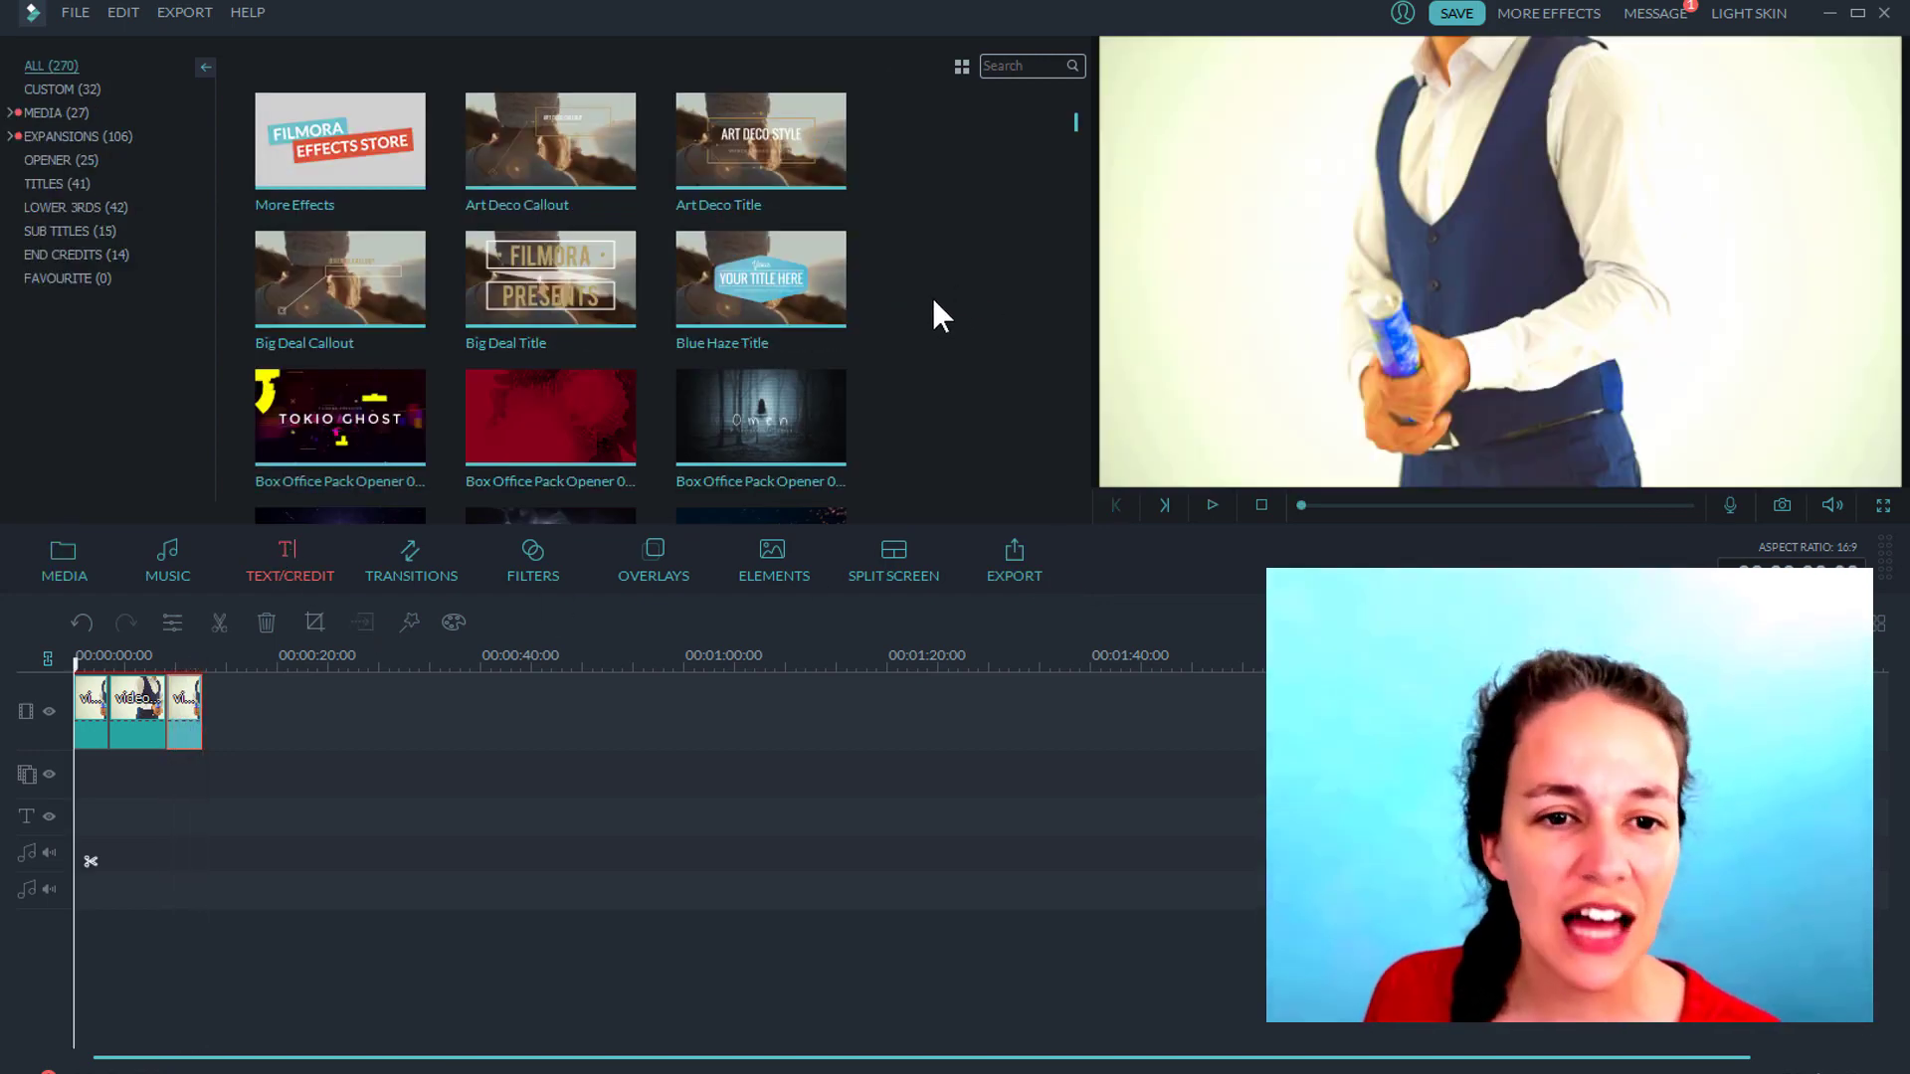
scroll(931, 300, "down", 6)
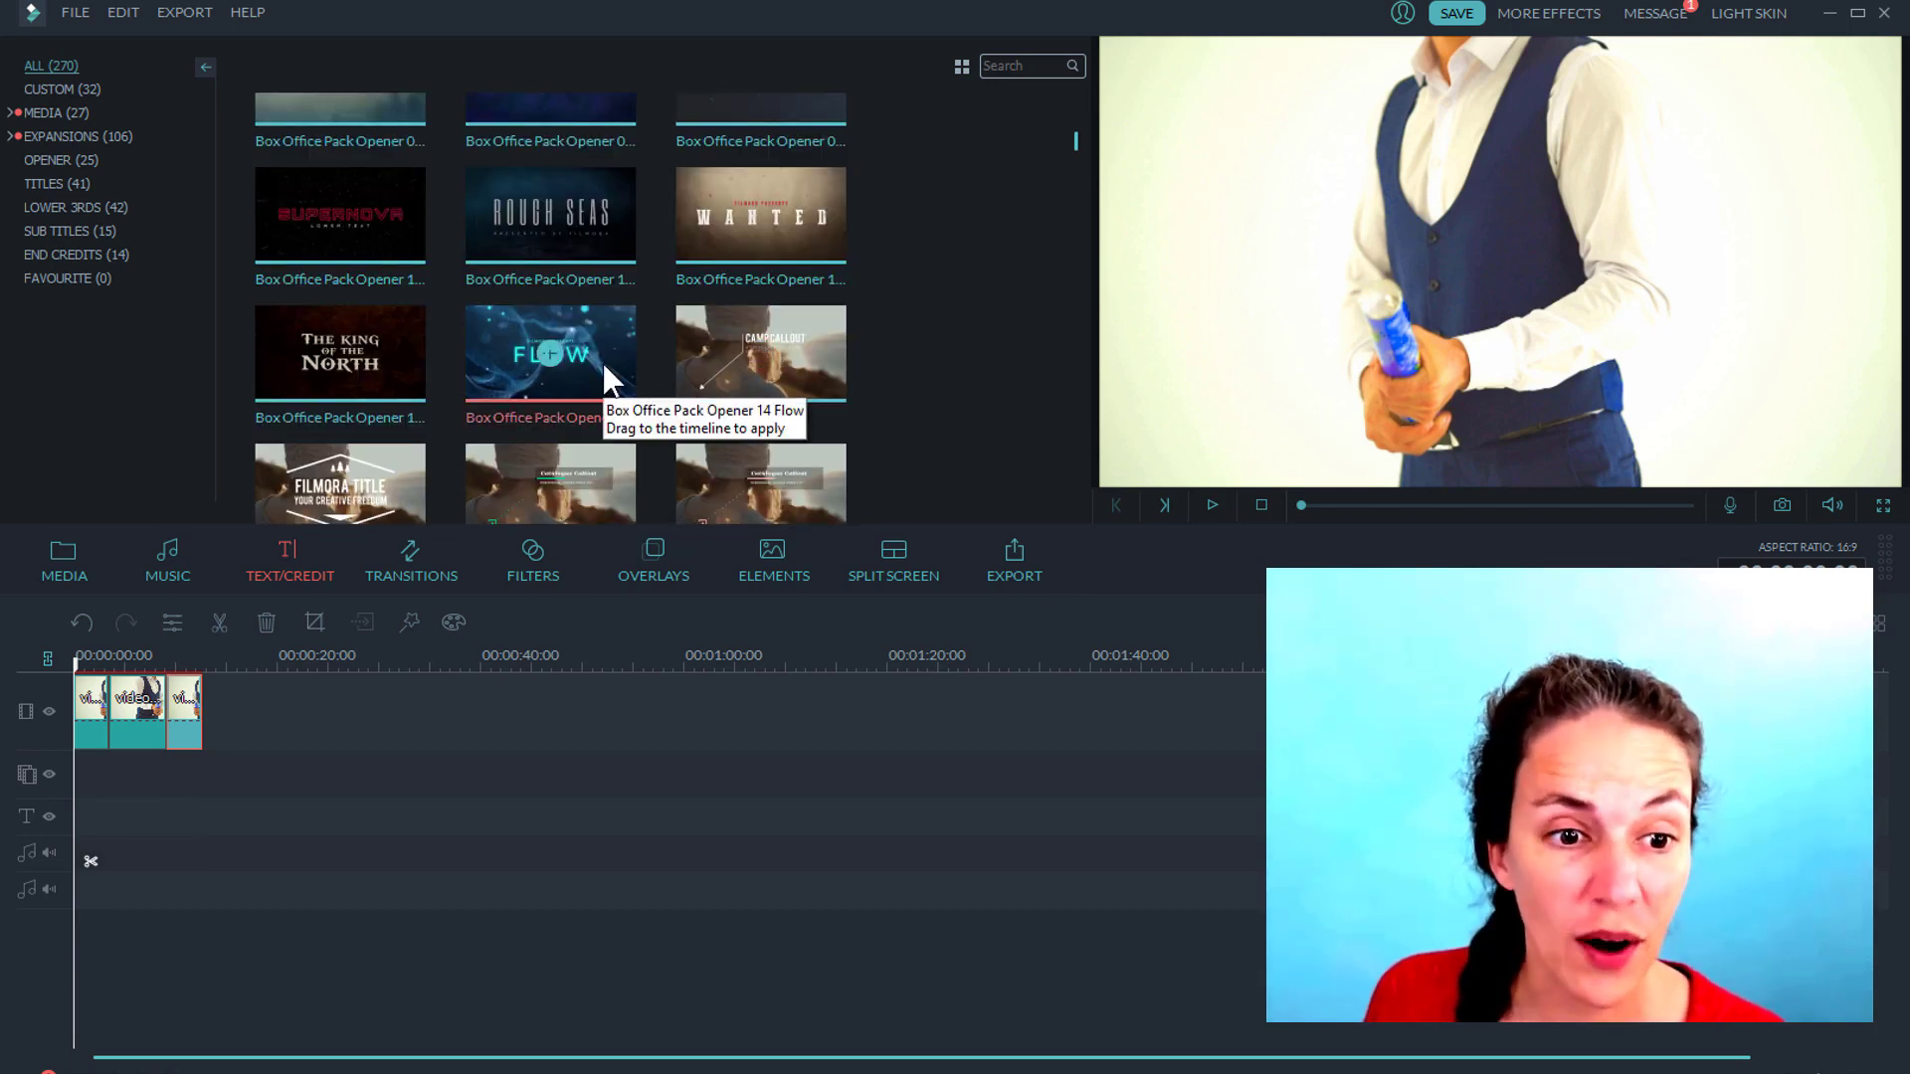
left_click_drag(601, 361, 189, 815)
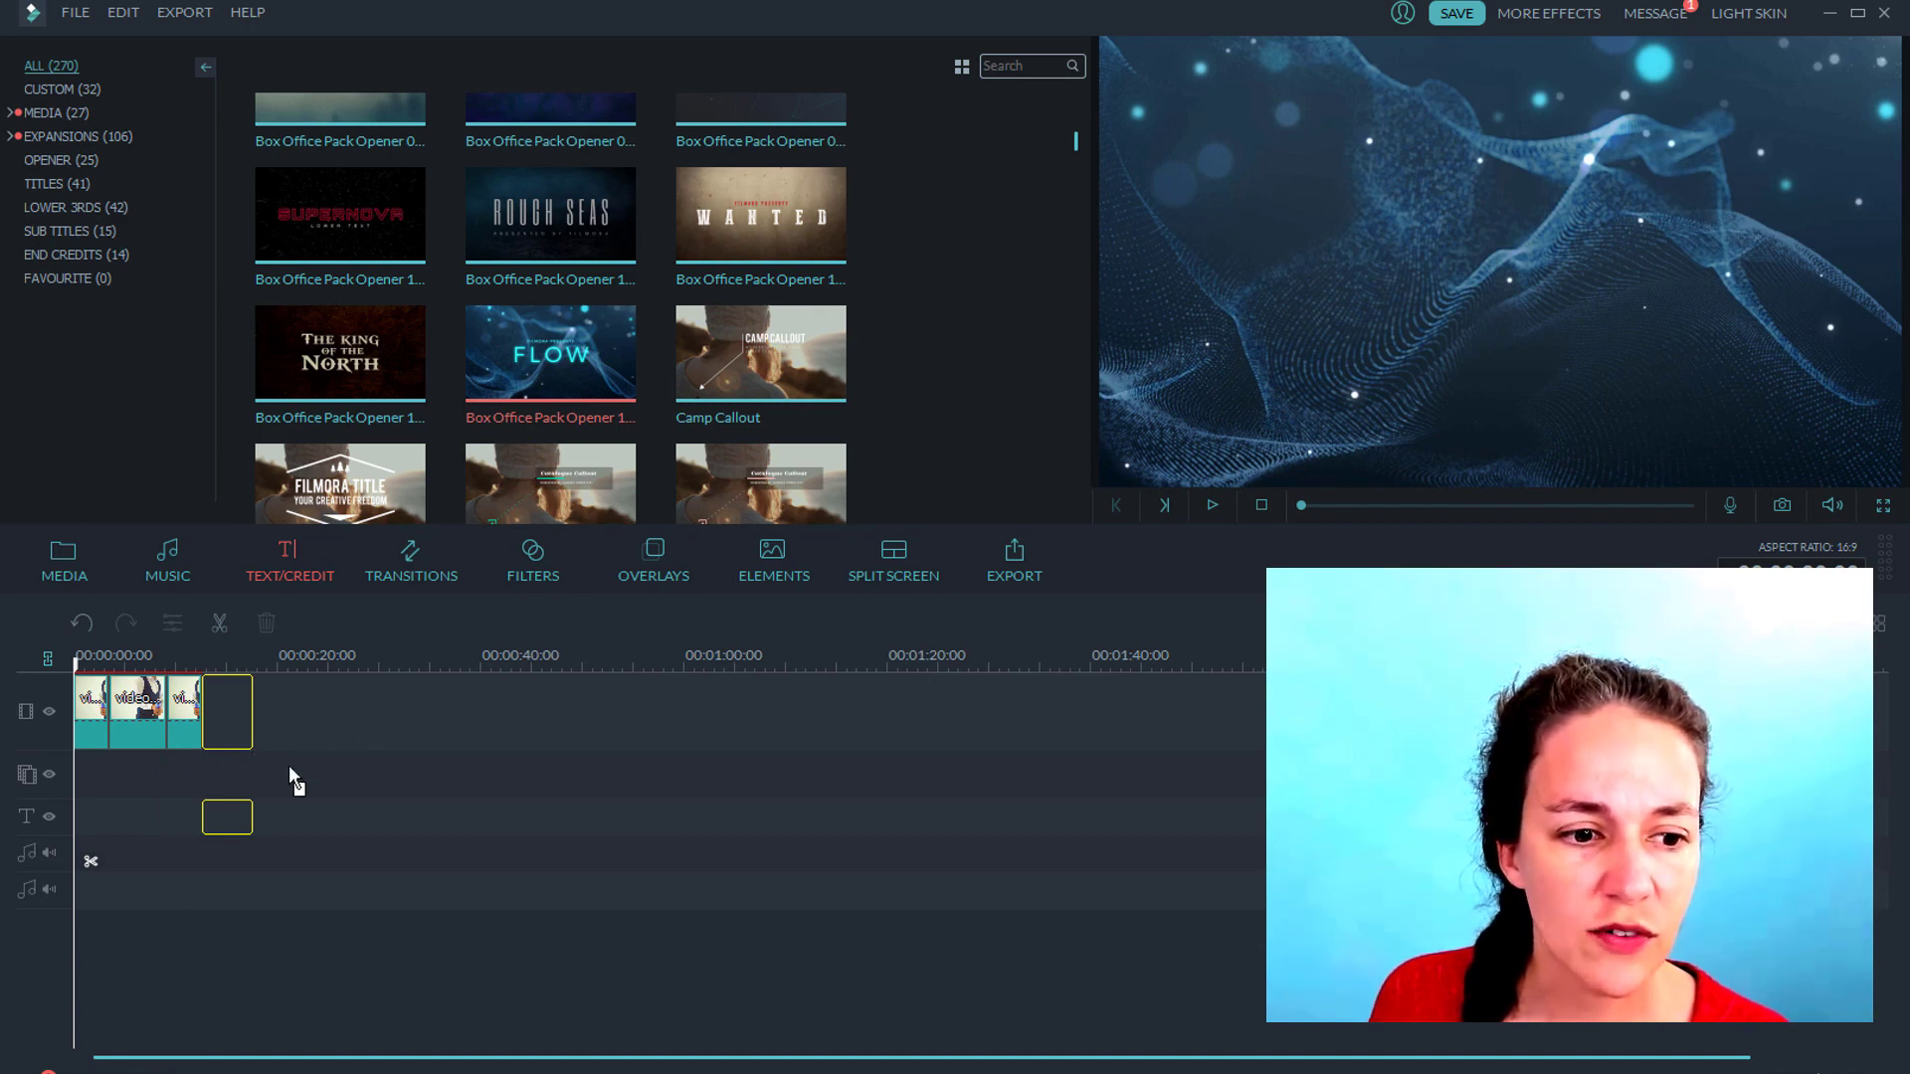
Place the Flow title at the text track's start, delete the video-track copy, and stretch it full length.
left_click_drag(289, 766, 230, 762)
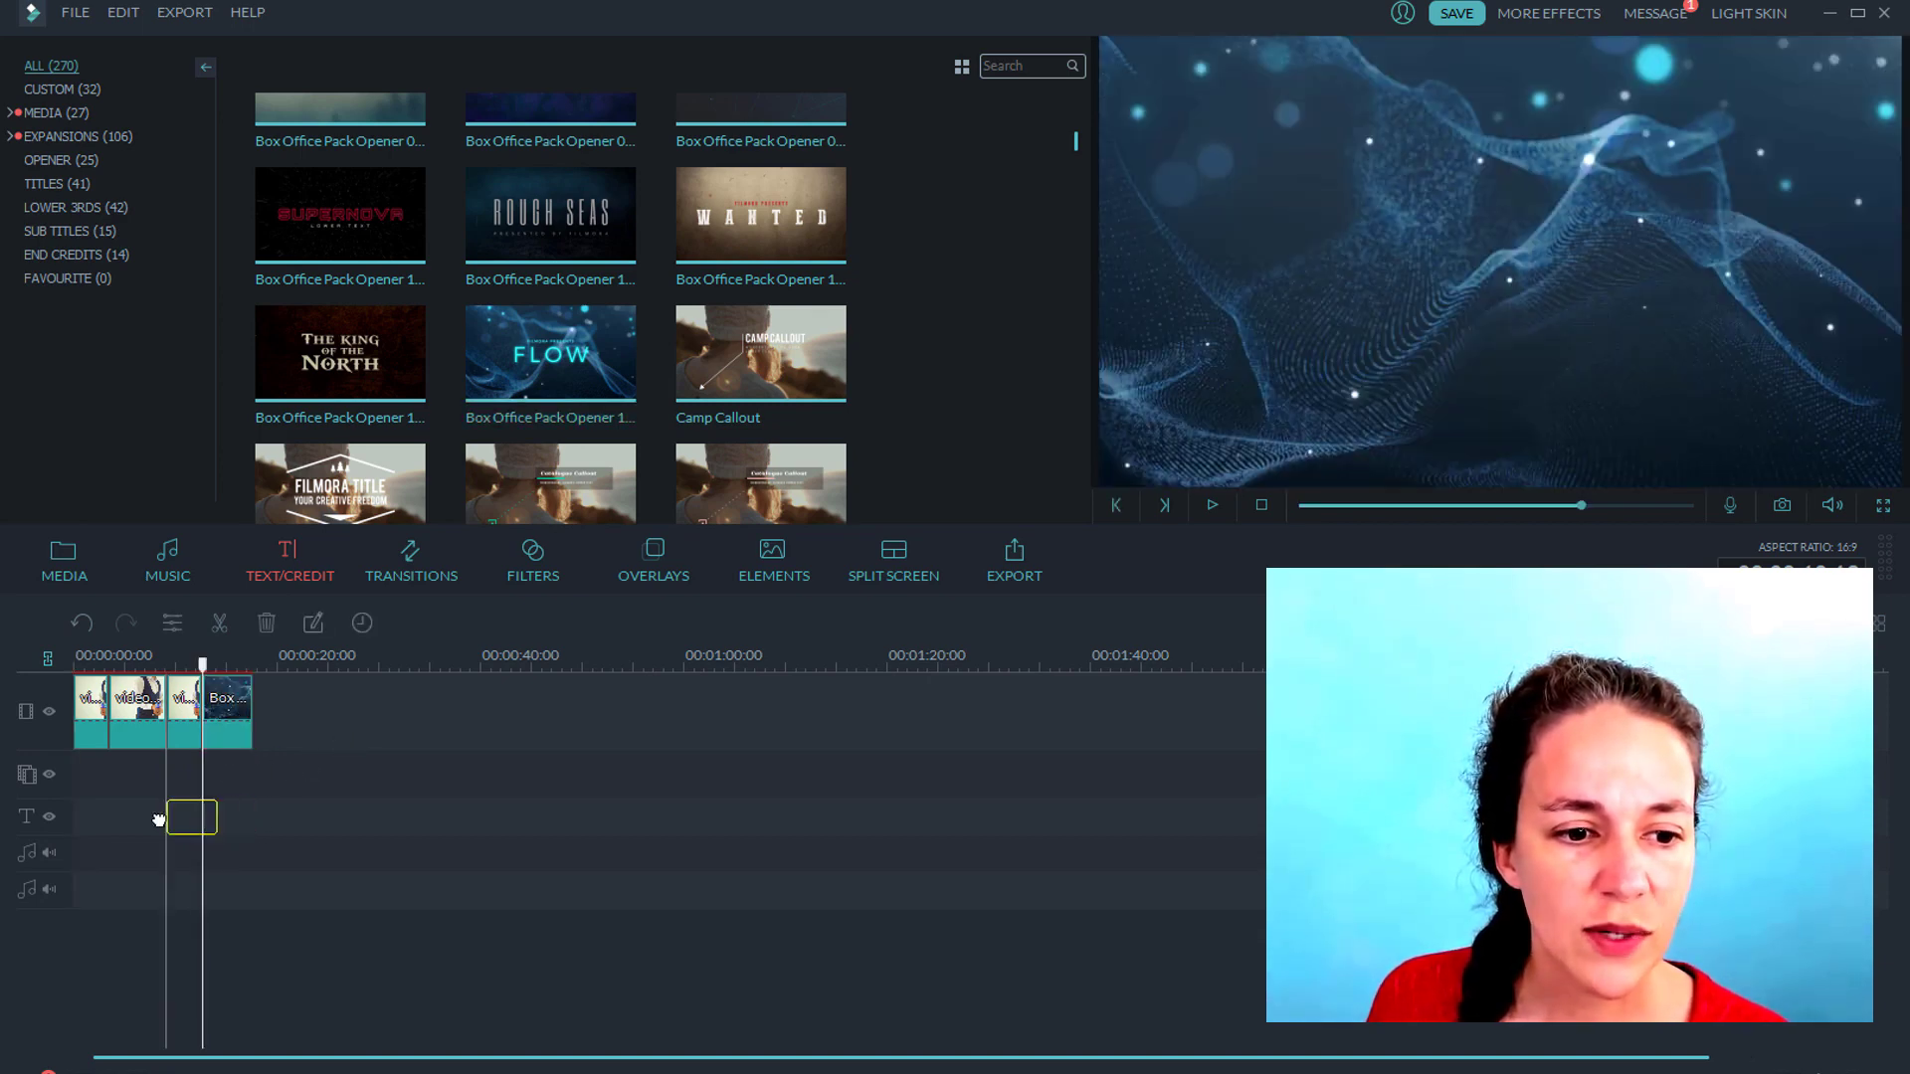
left_click_drag(158, 819, 96, 818)
left_click(230, 720)
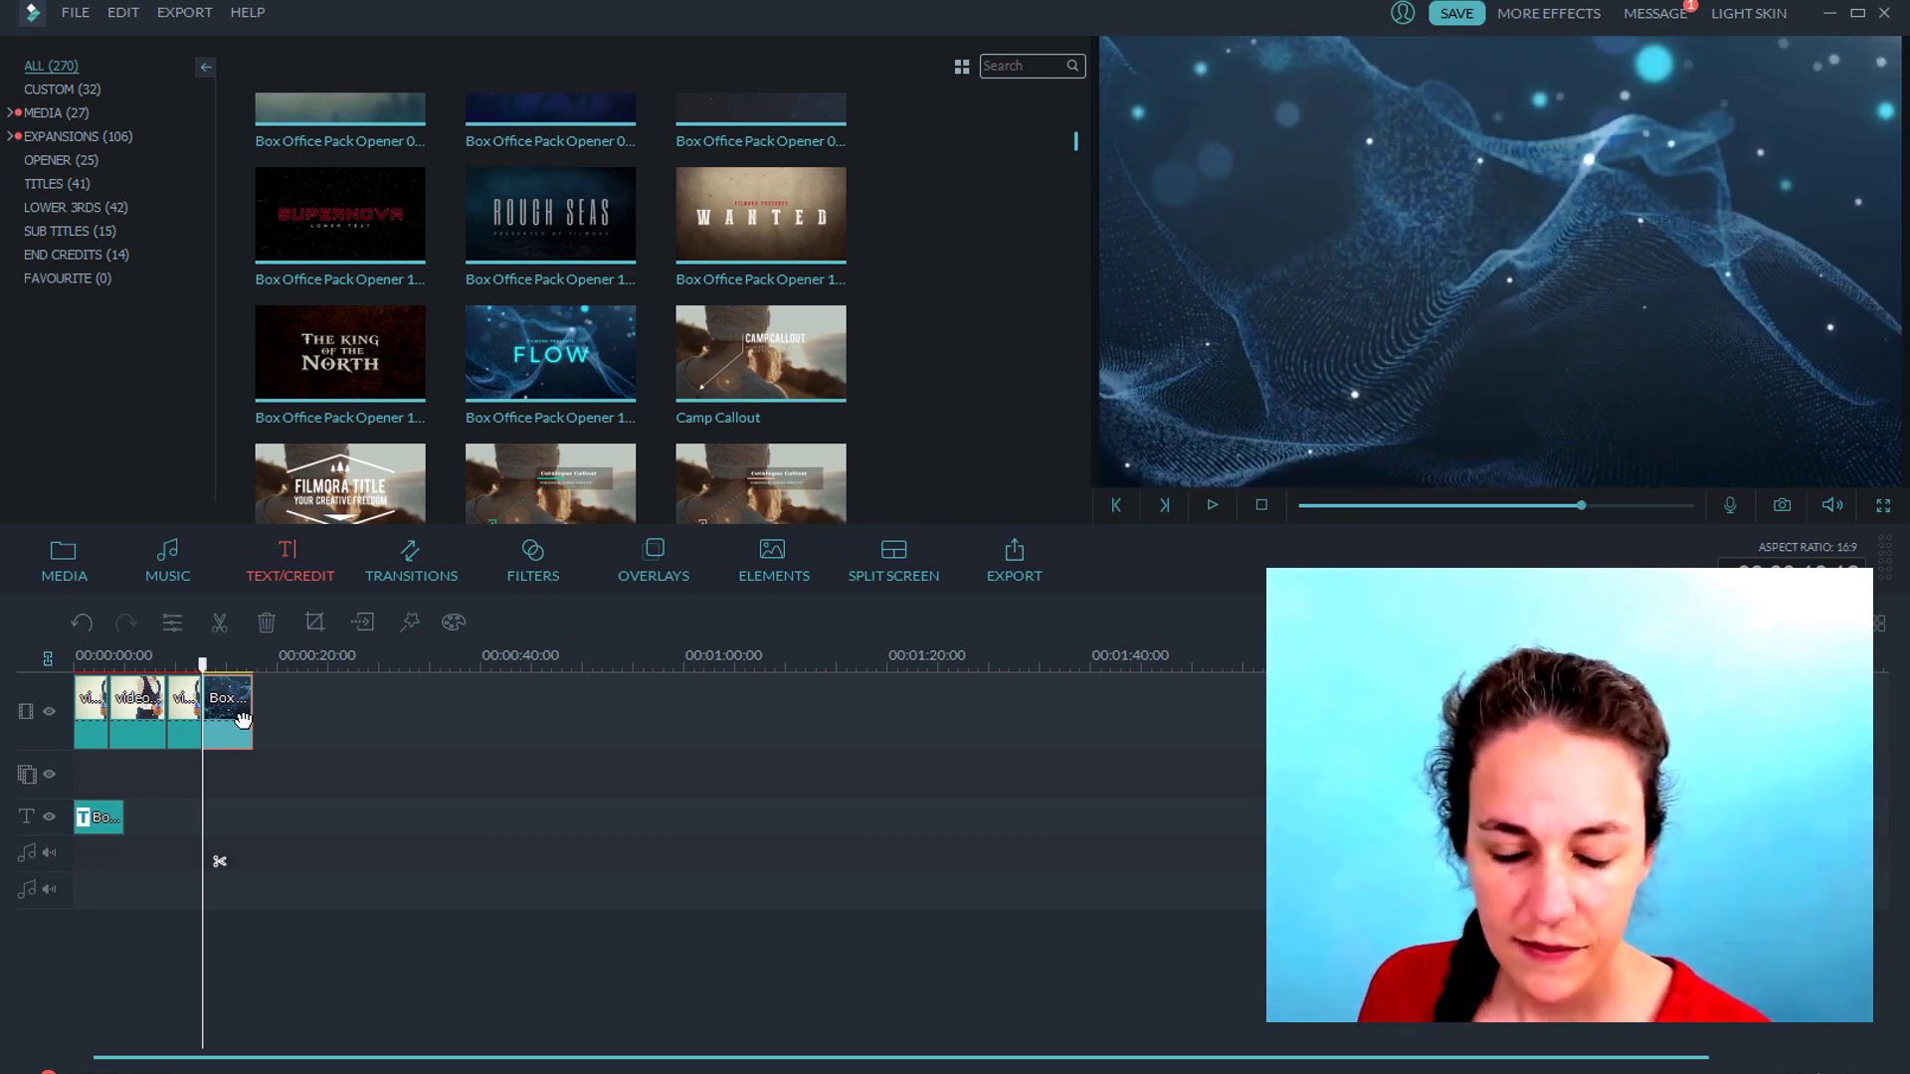
key("Delete")
left_click(109, 816)
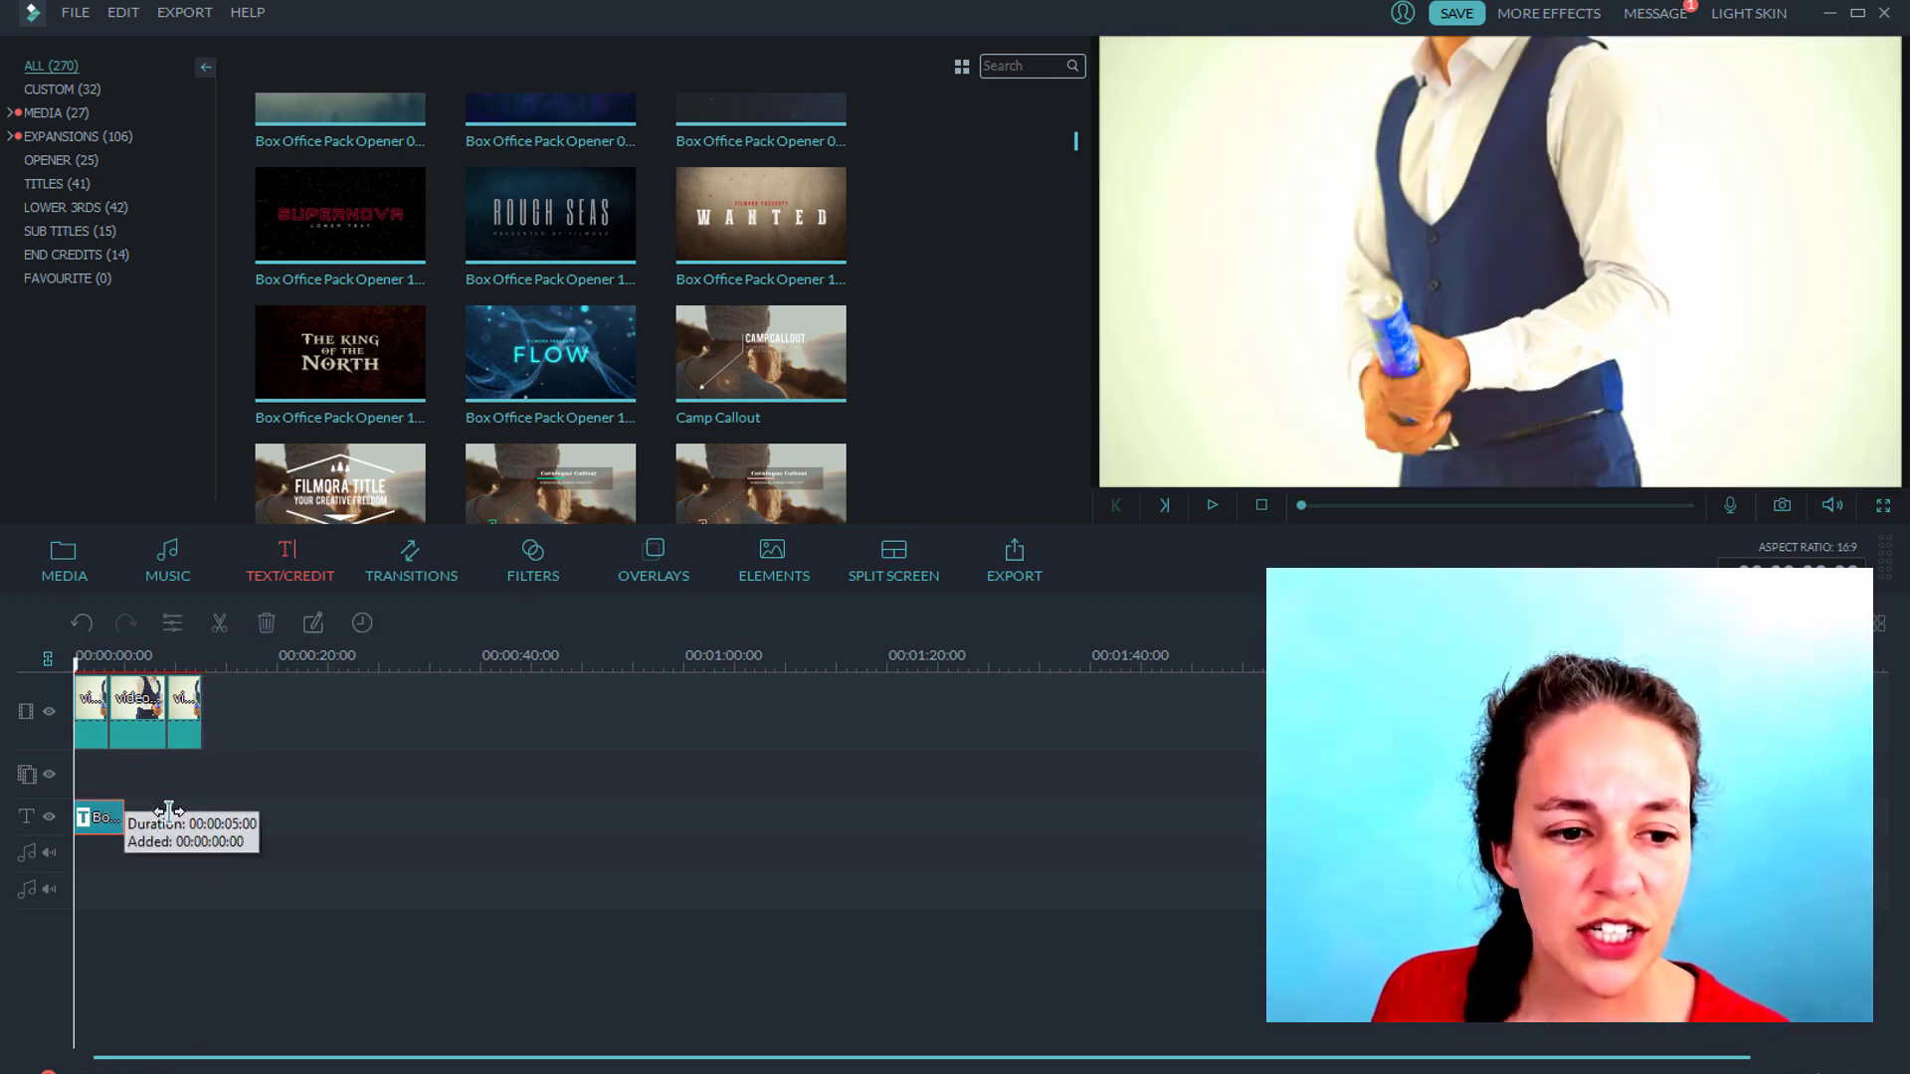
left_click_drag(169, 810, 202, 811)
left_click(161, 684)
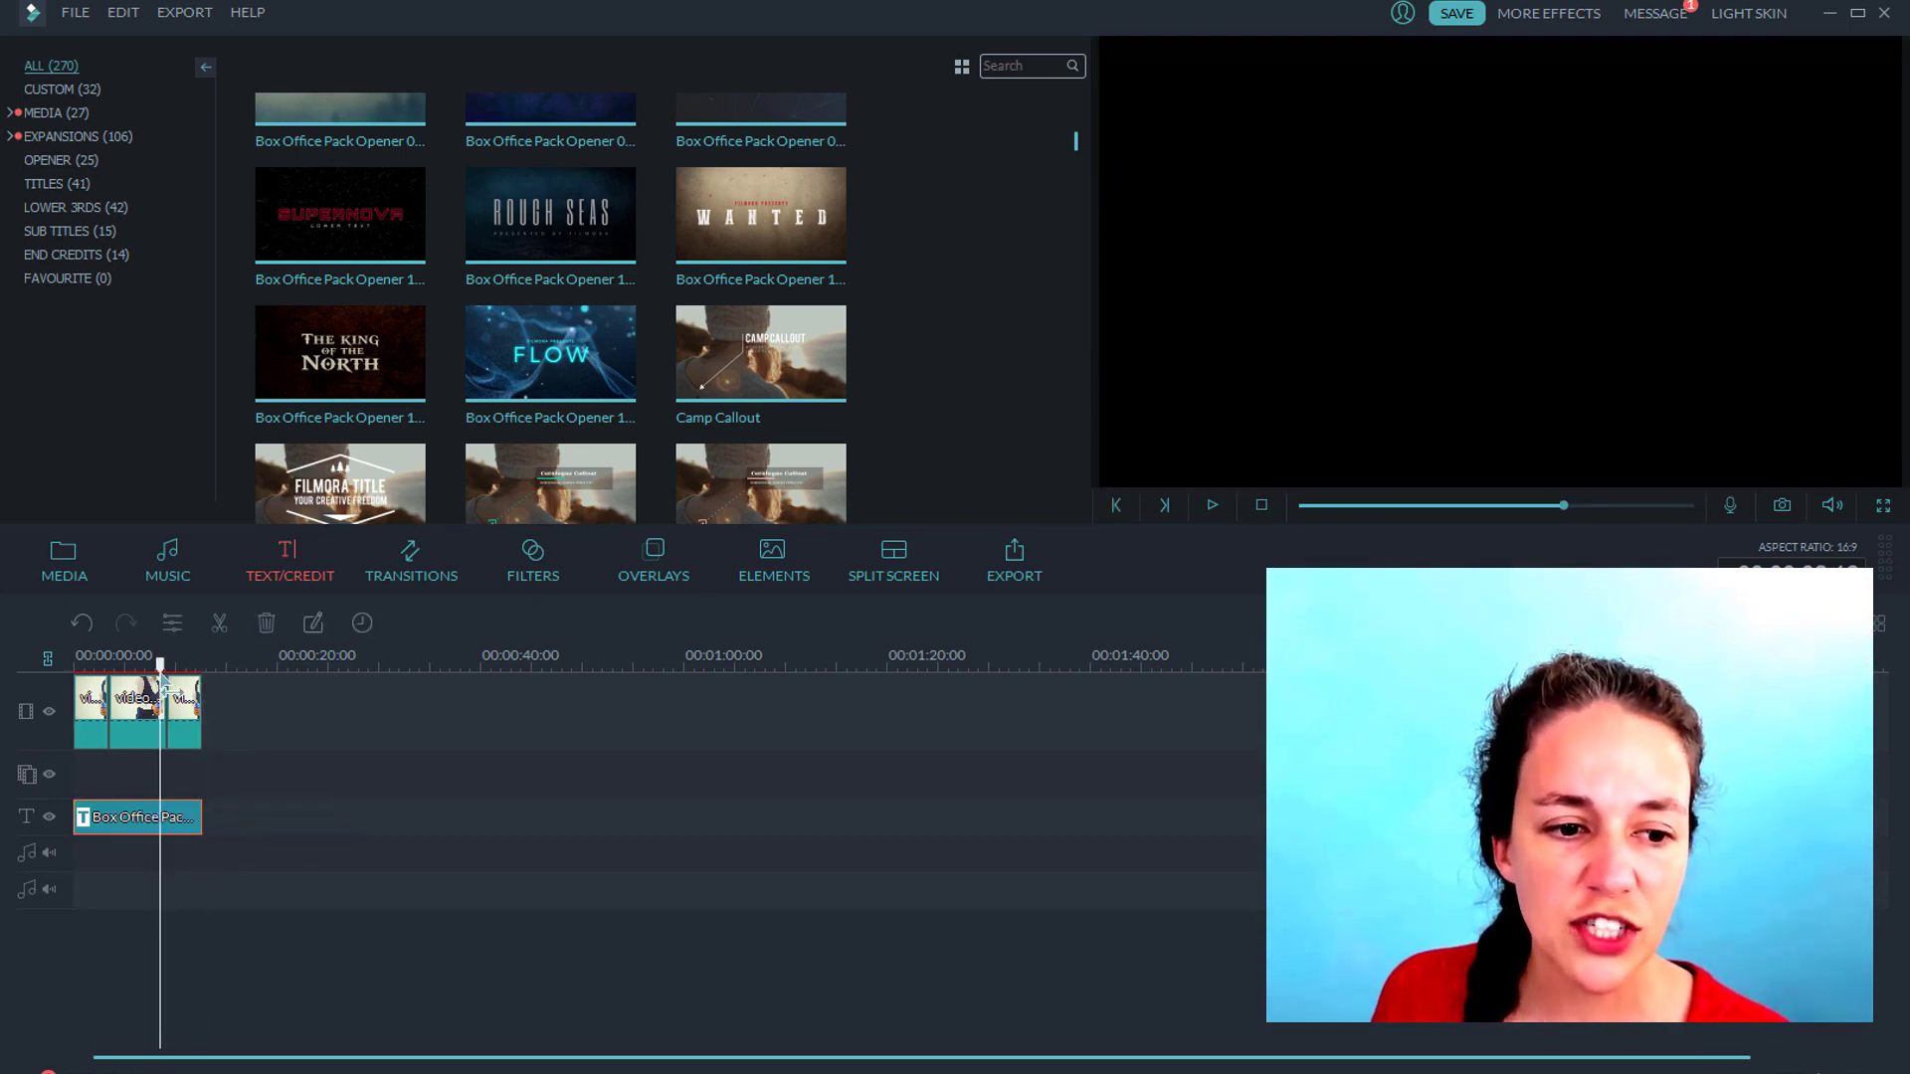
In Advanced Text Edit, give the FLOW line a black border at 59% opacity and size 2.
double_click(191, 815)
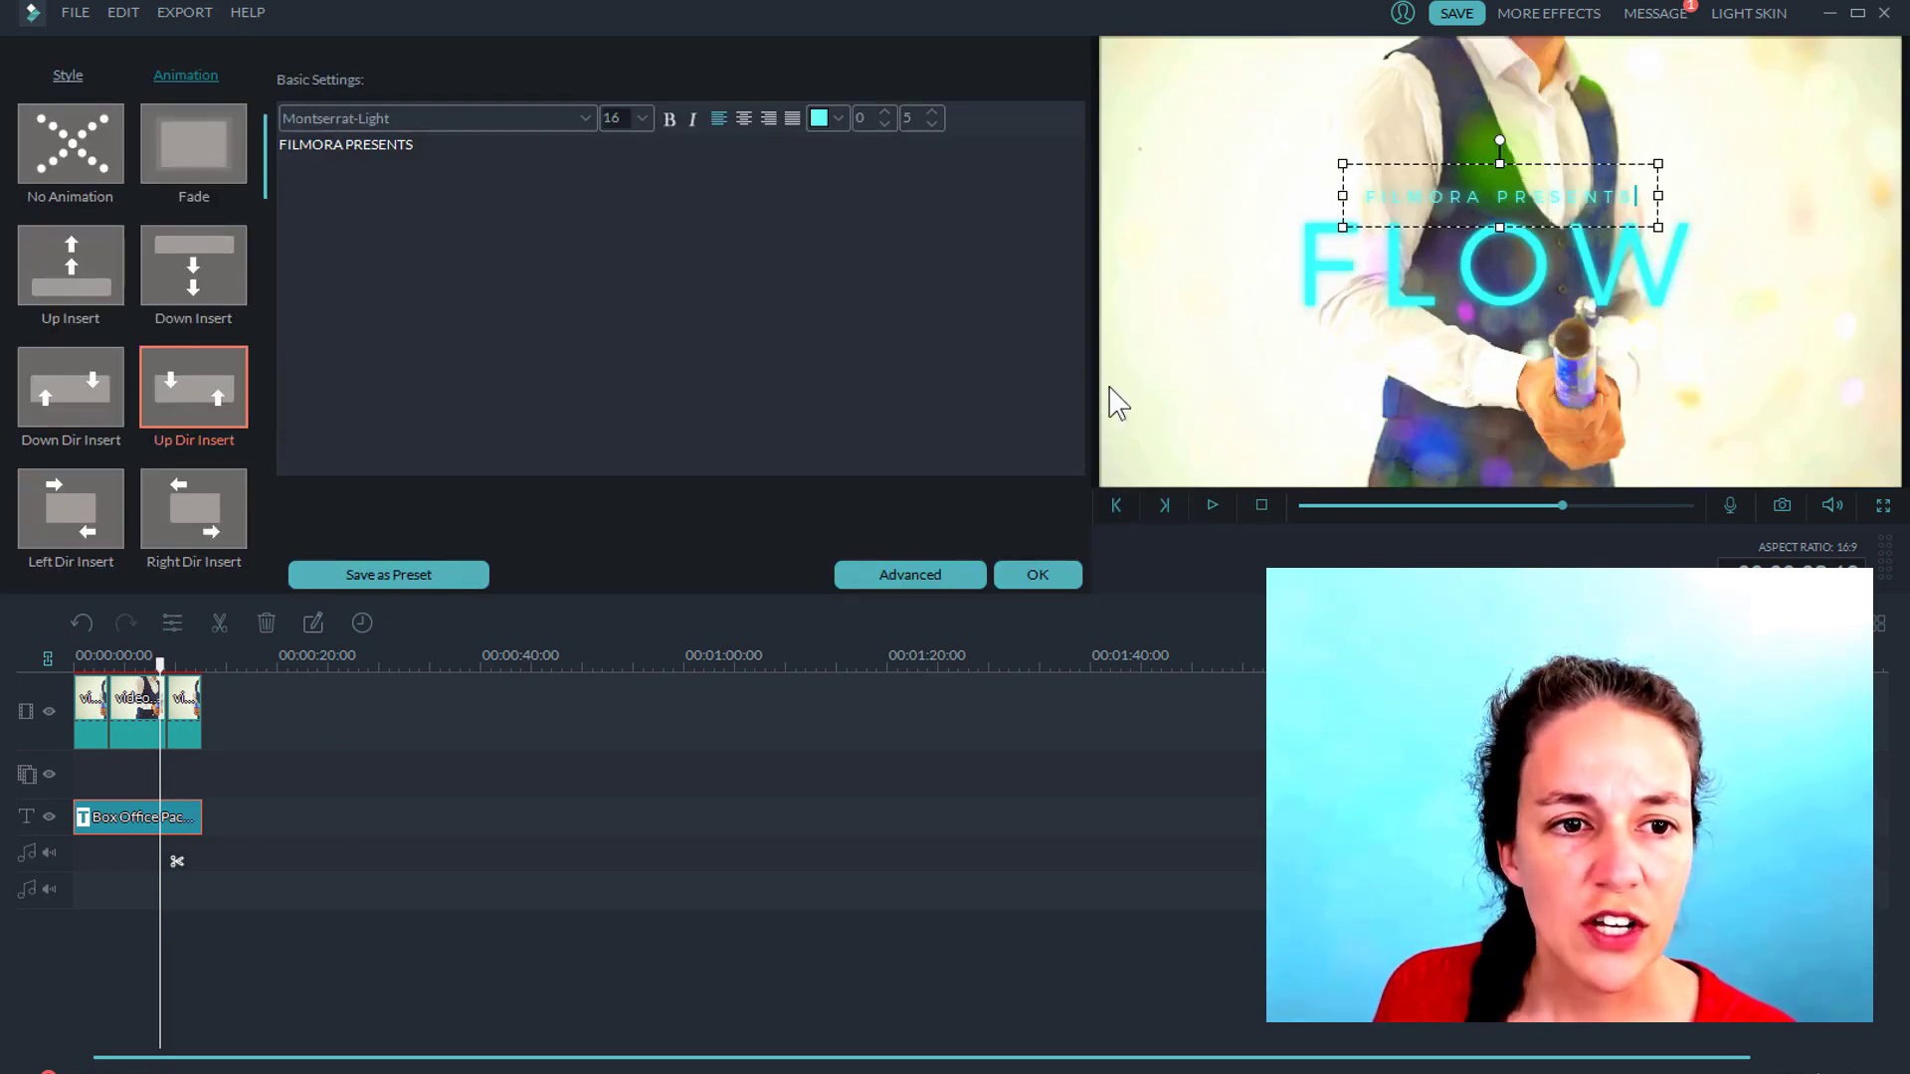
left_click(922, 577)
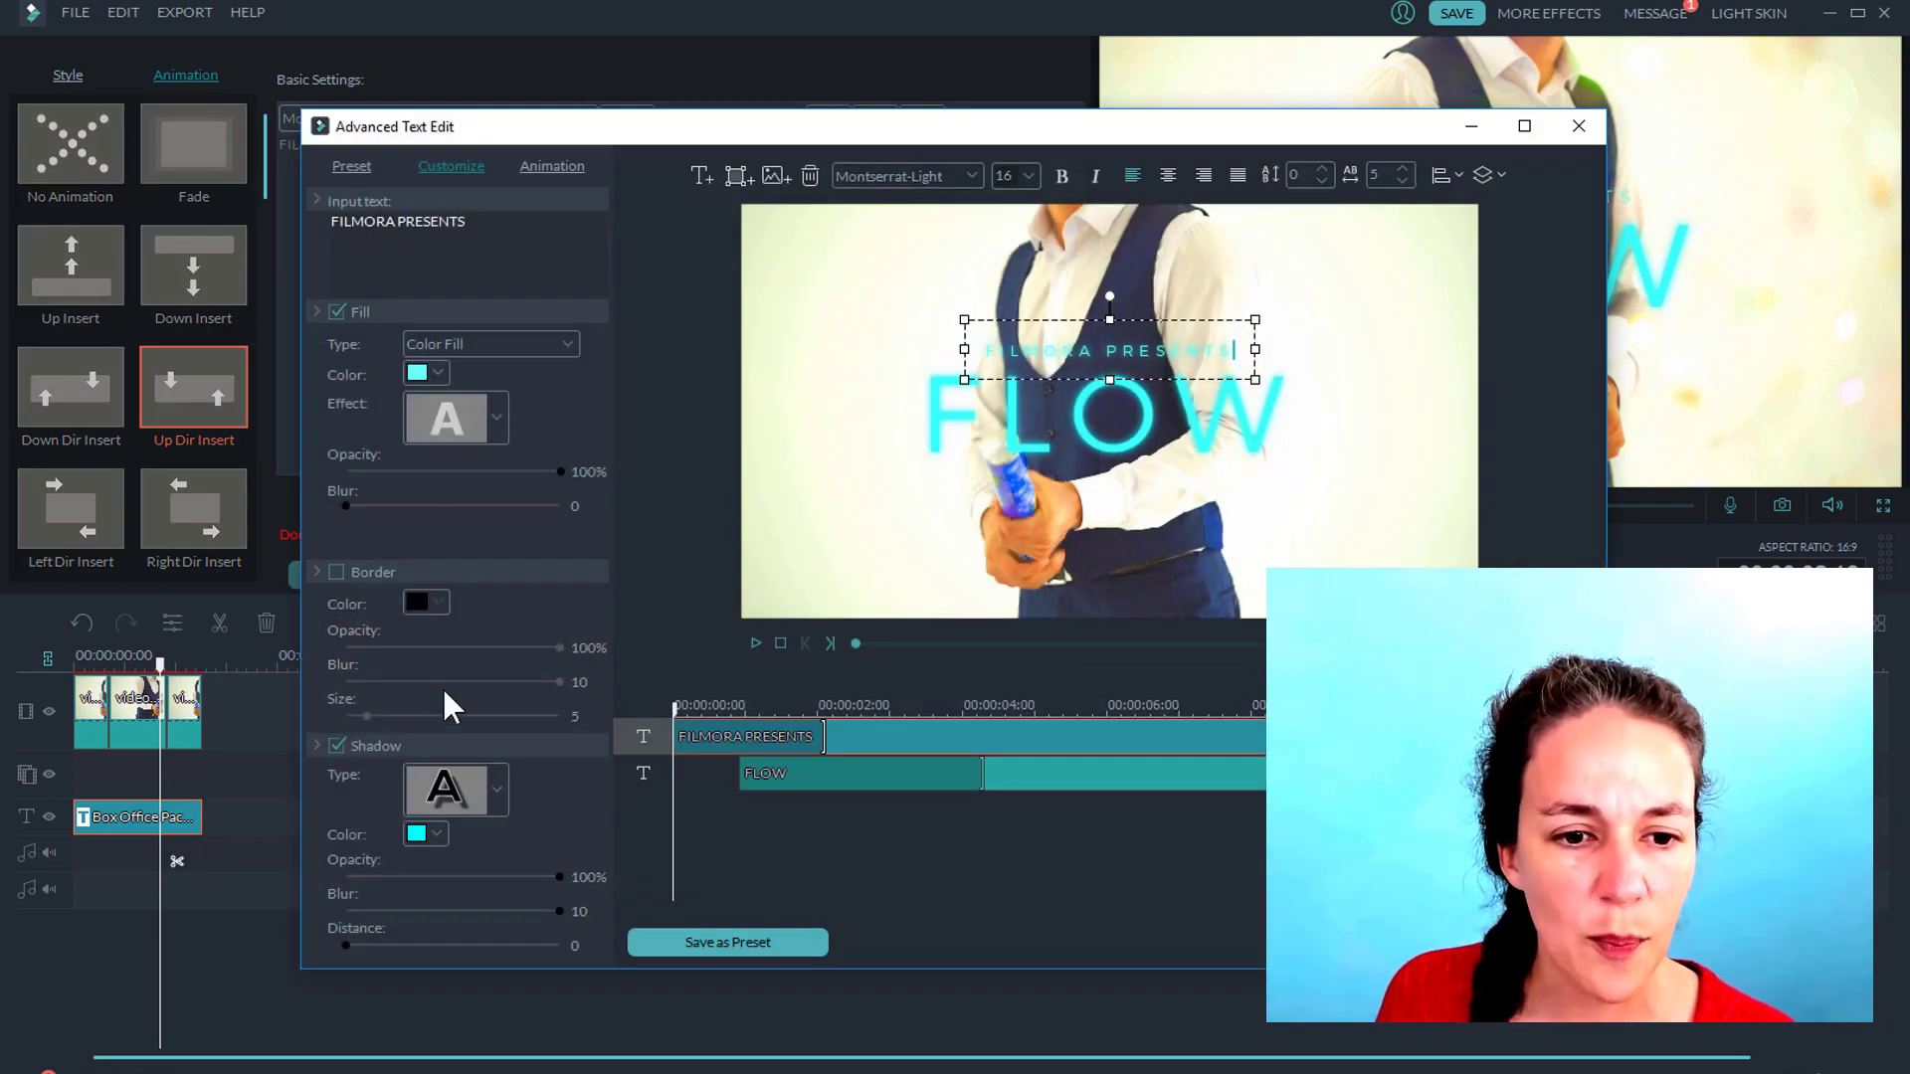
left_click(490, 911)
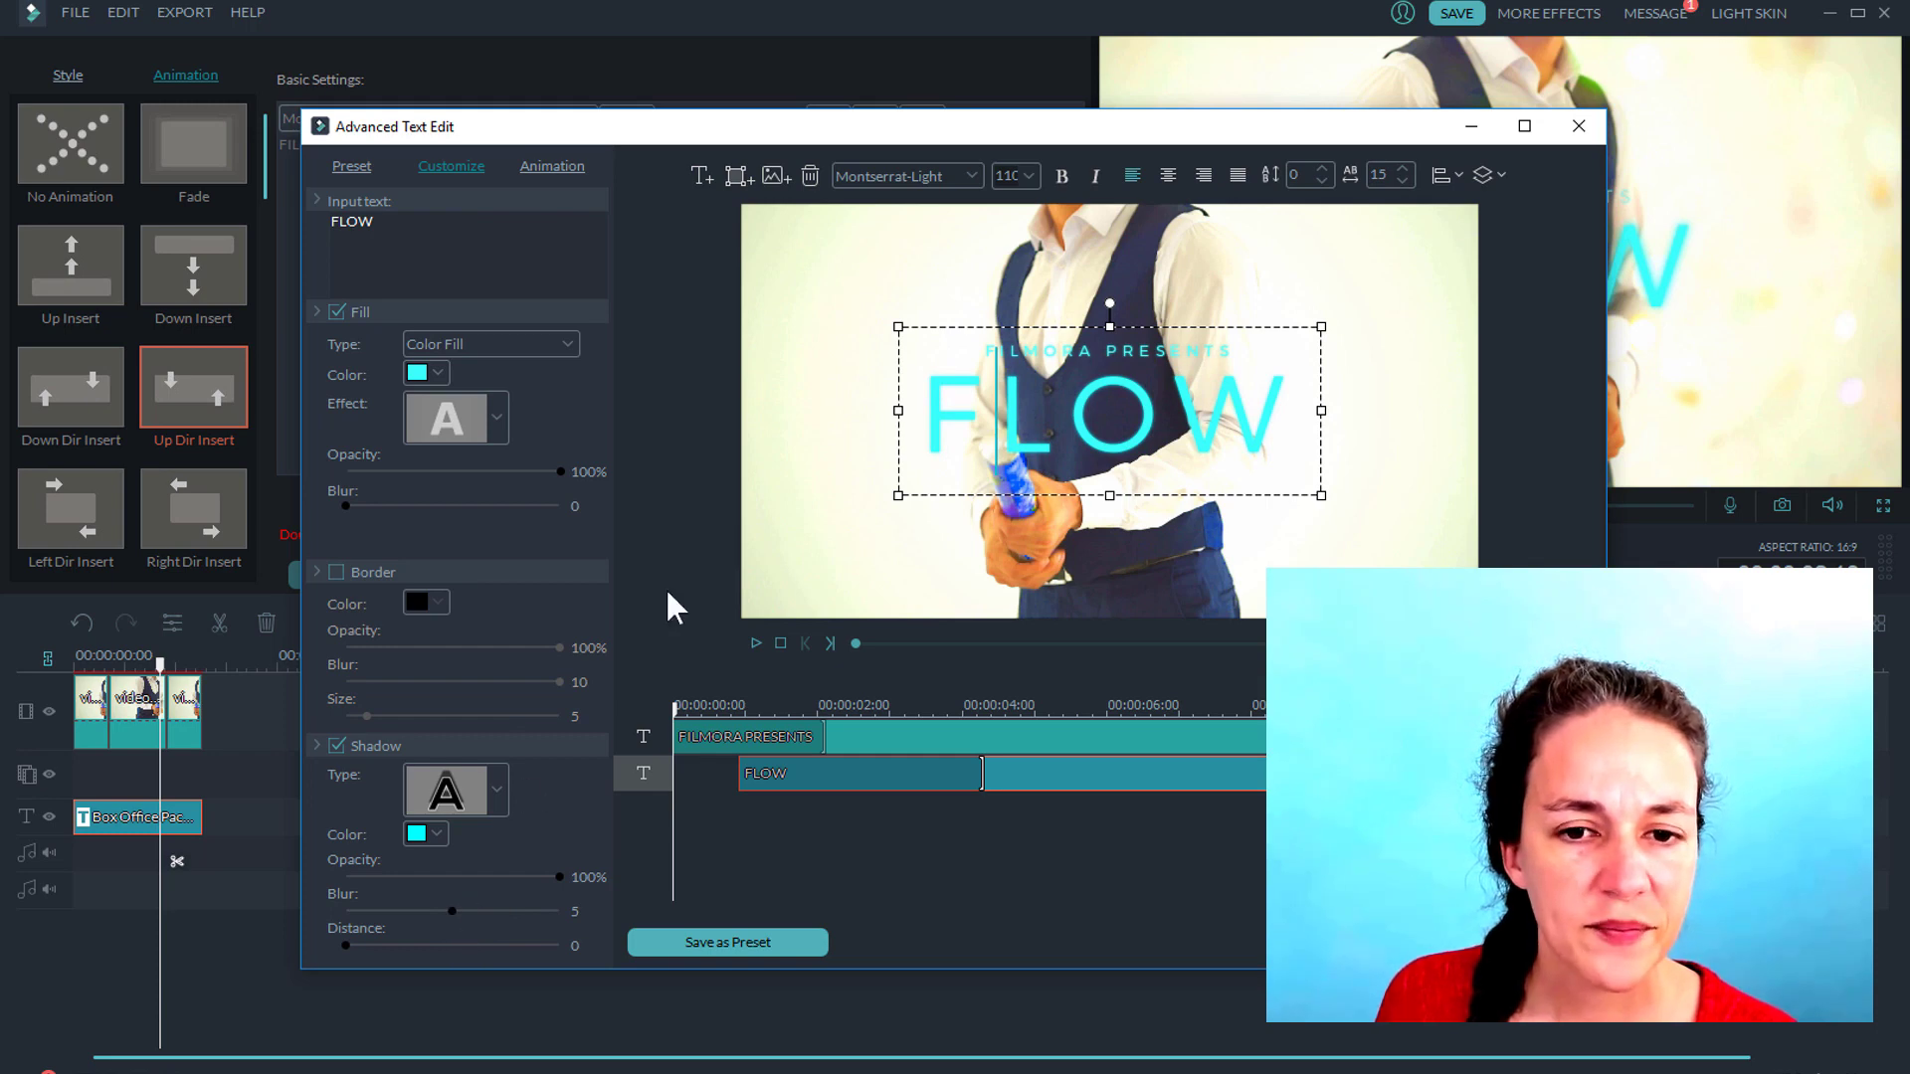
left_click(336, 572)
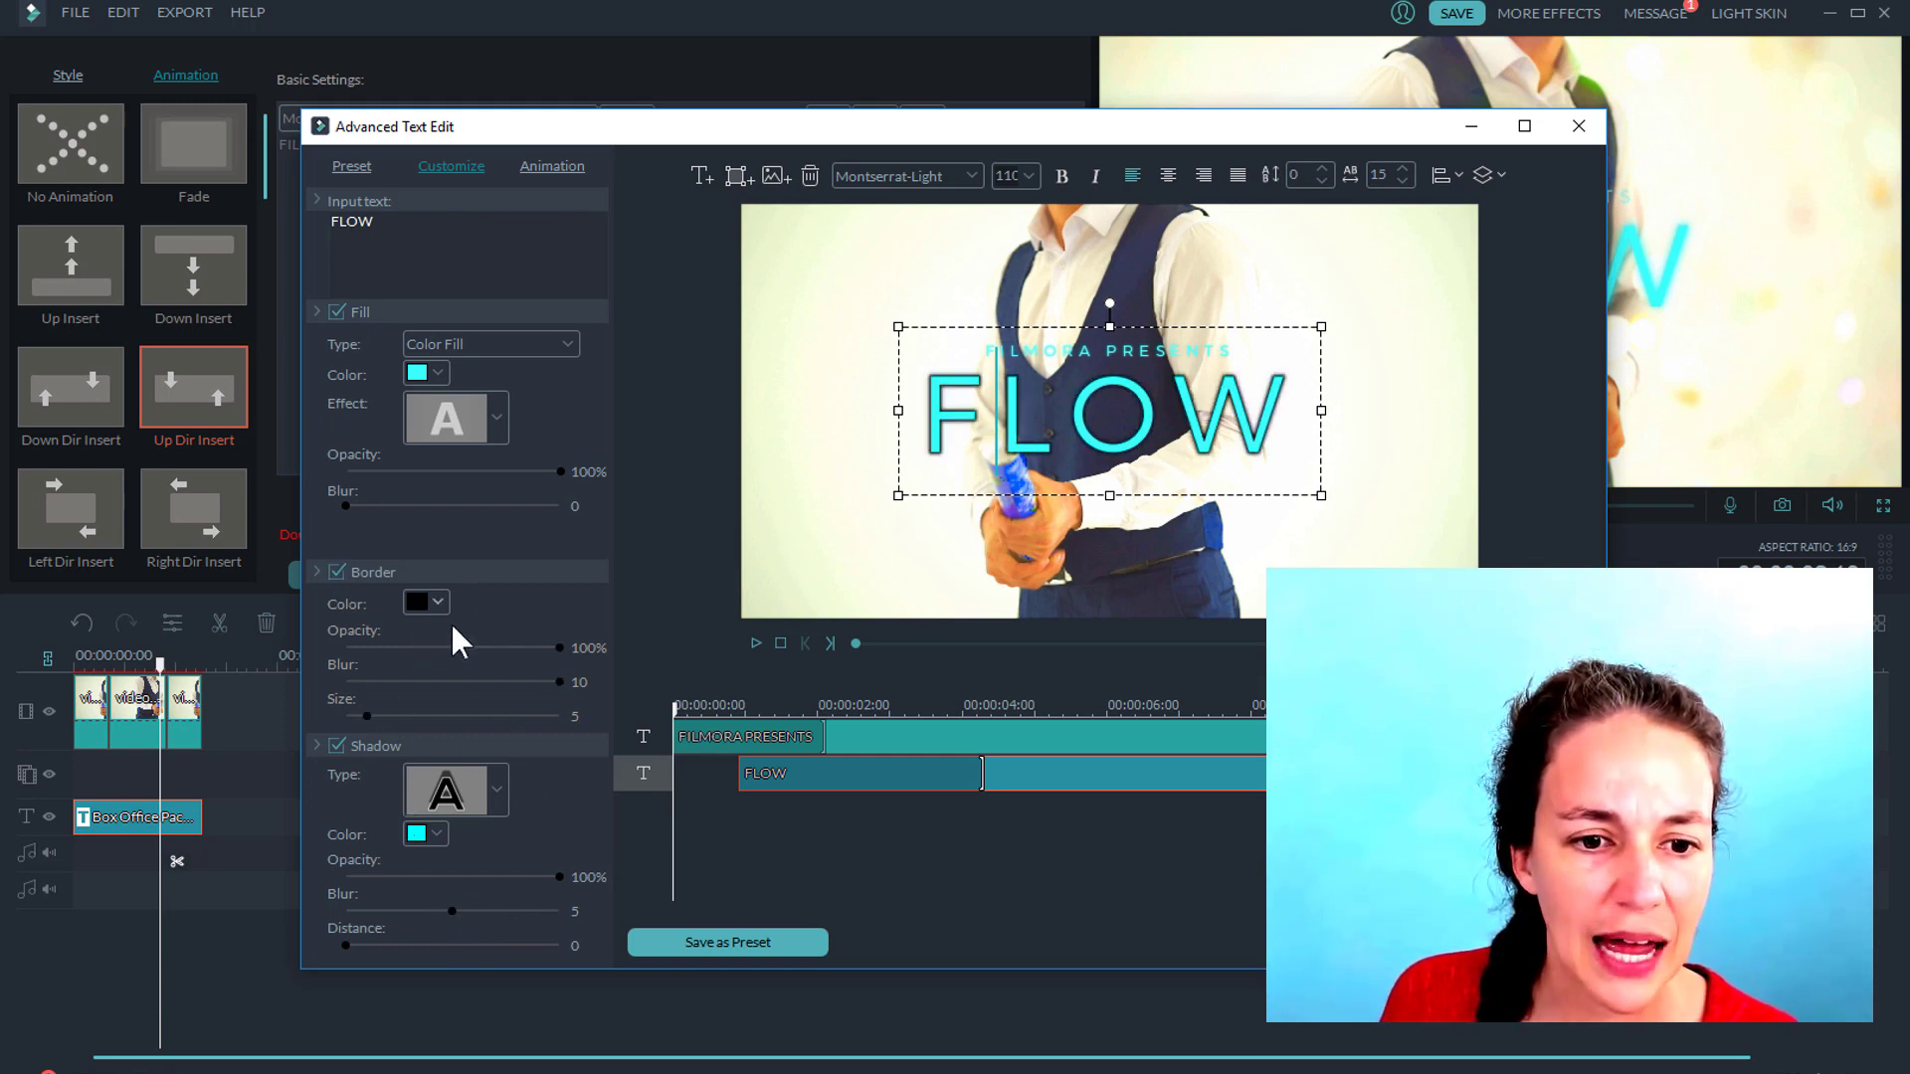
left_click(375, 648)
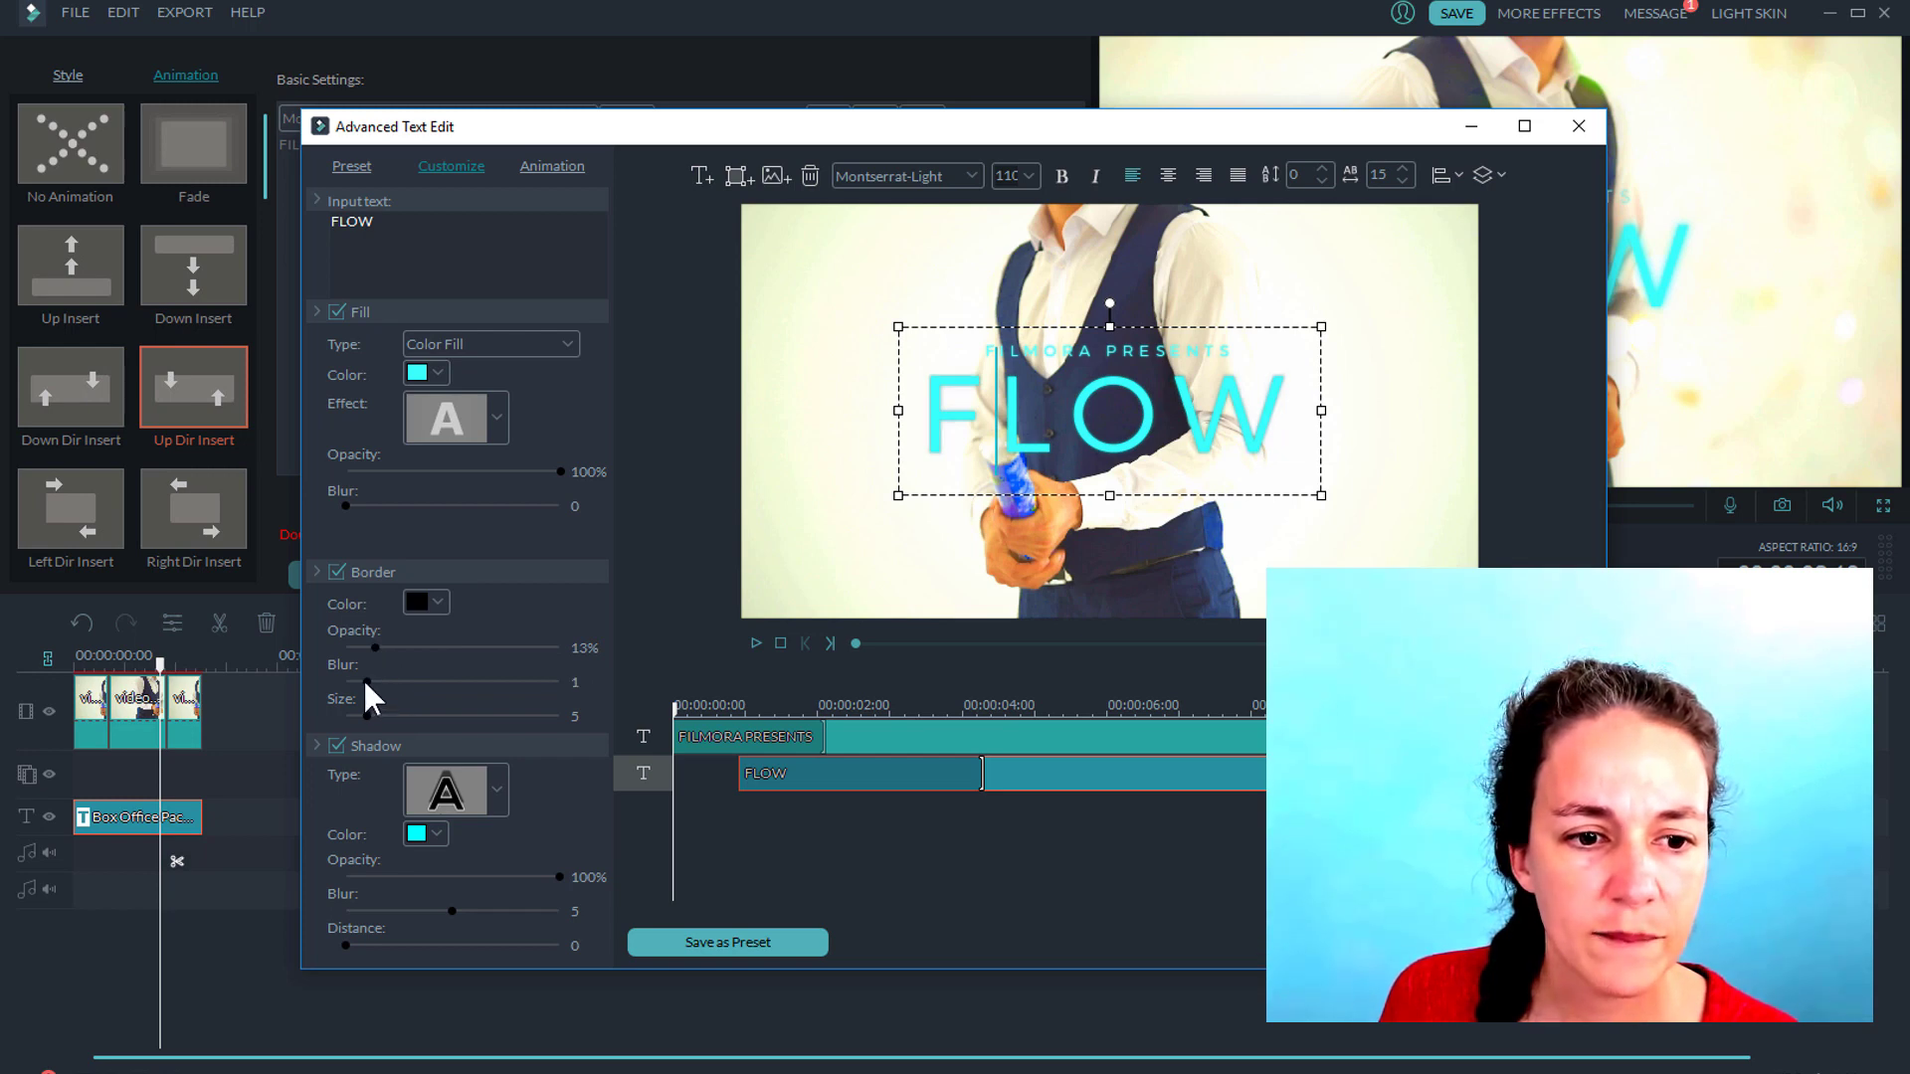
left_click_drag(415, 647, 459, 648)
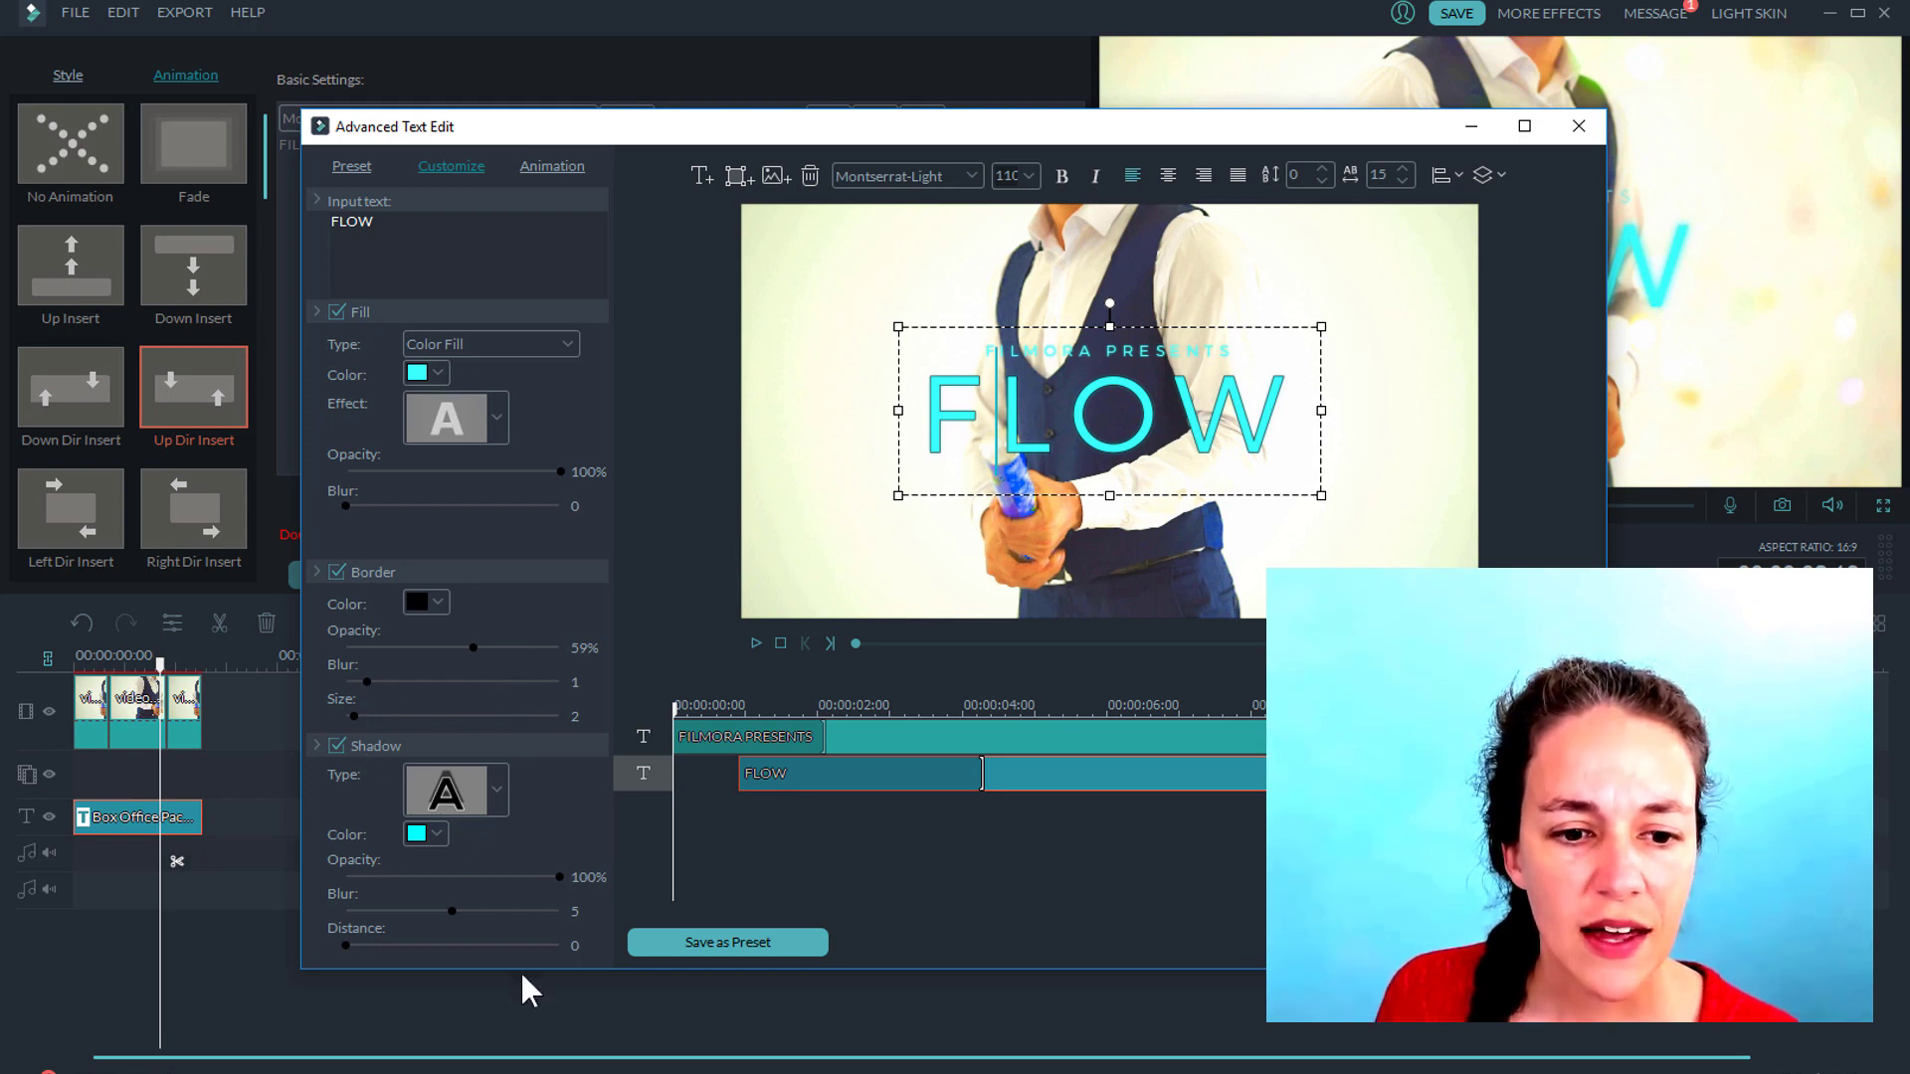
Apply the same 59%-opacity, size-2 border to the FILMORA PRESENTS line.
left_click(1186, 351)
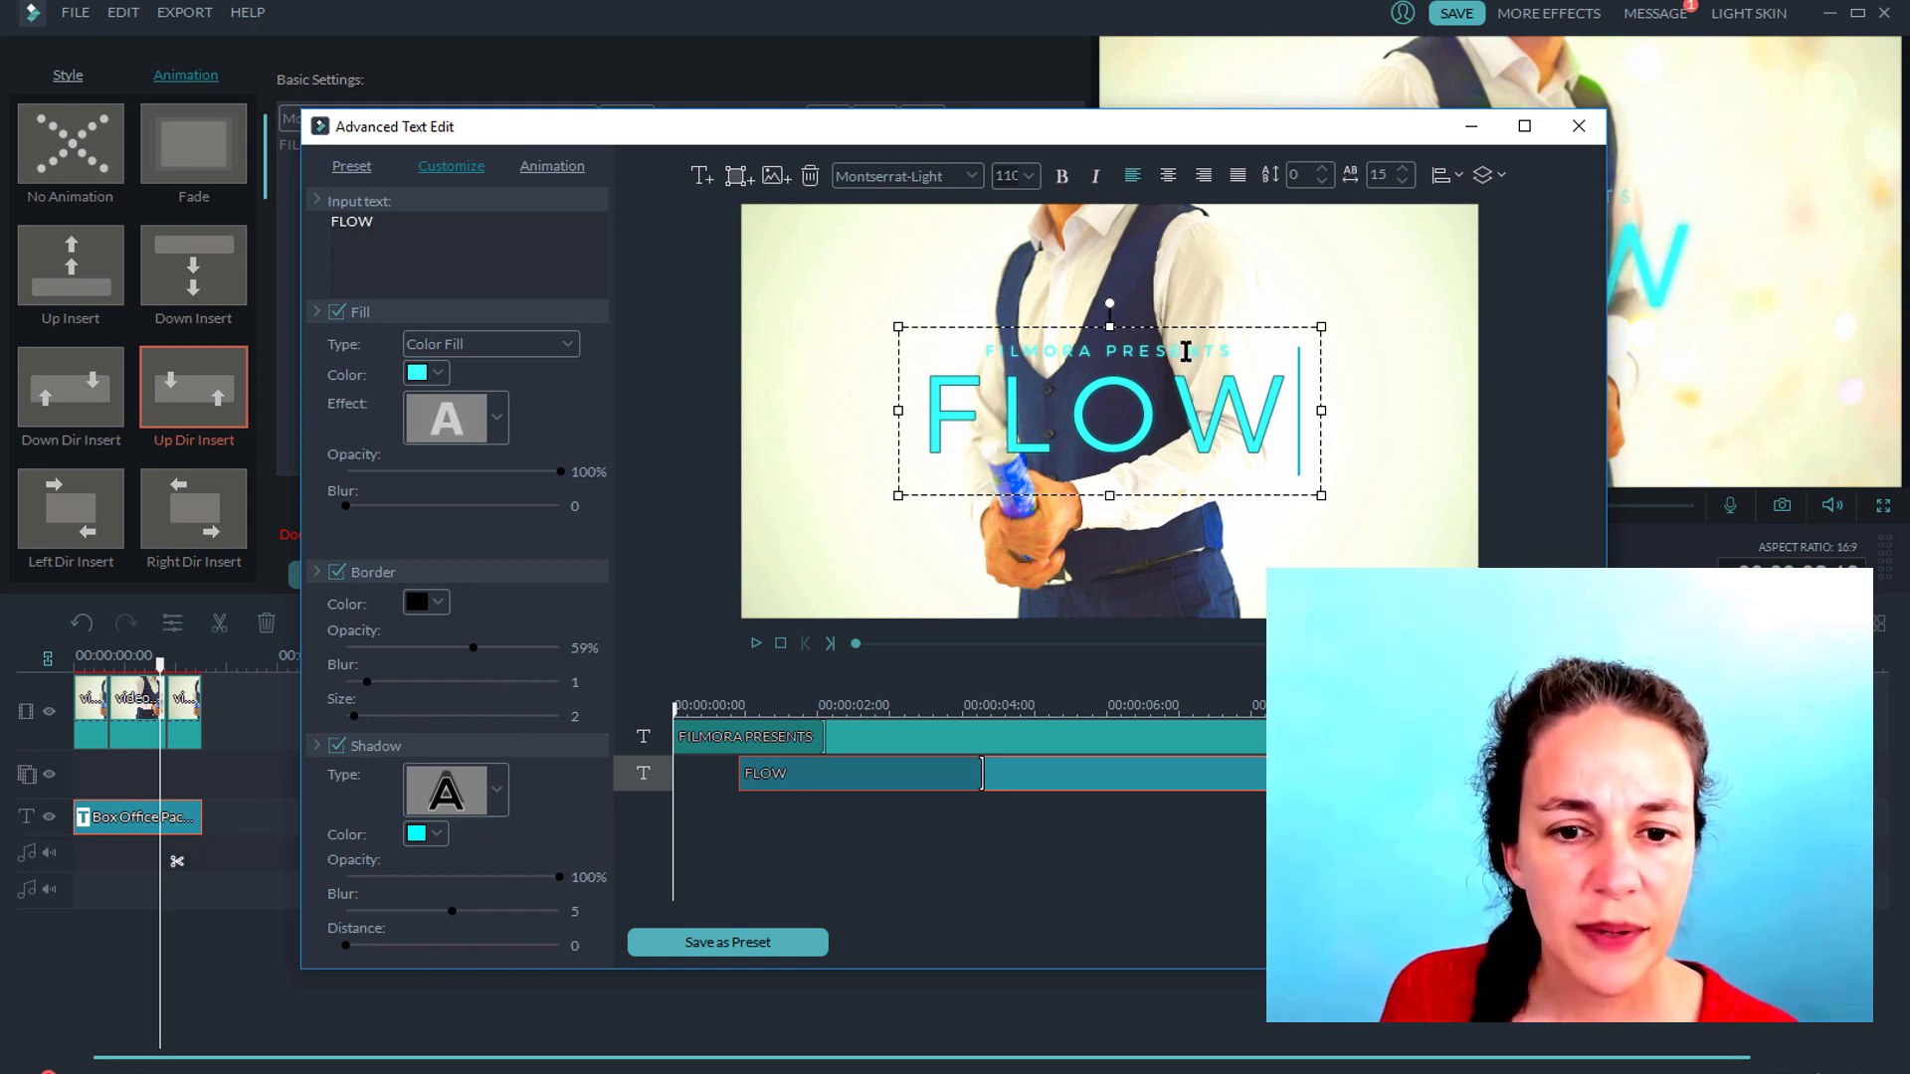
left_click(1010, 736)
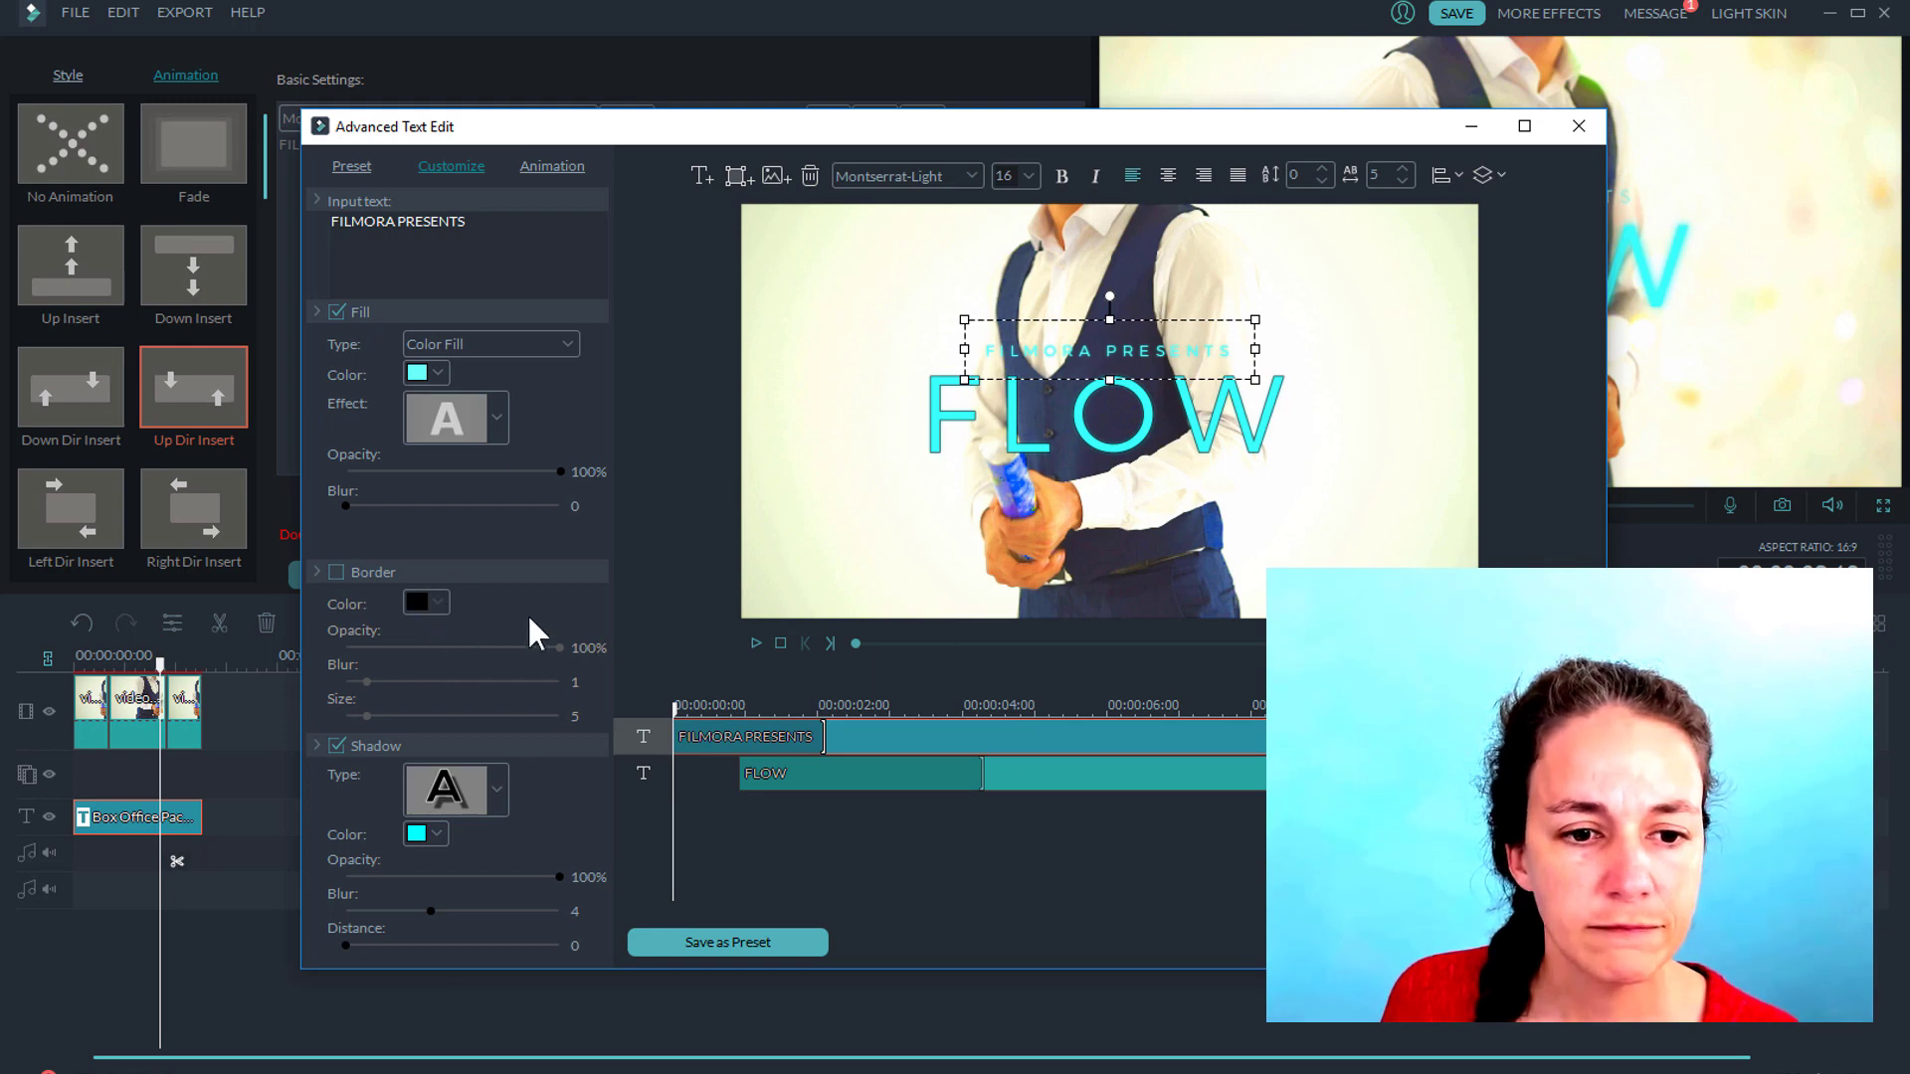
left_click_drag(542, 648, 472, 647)
left_click_drag(368, 716, 355, 716)
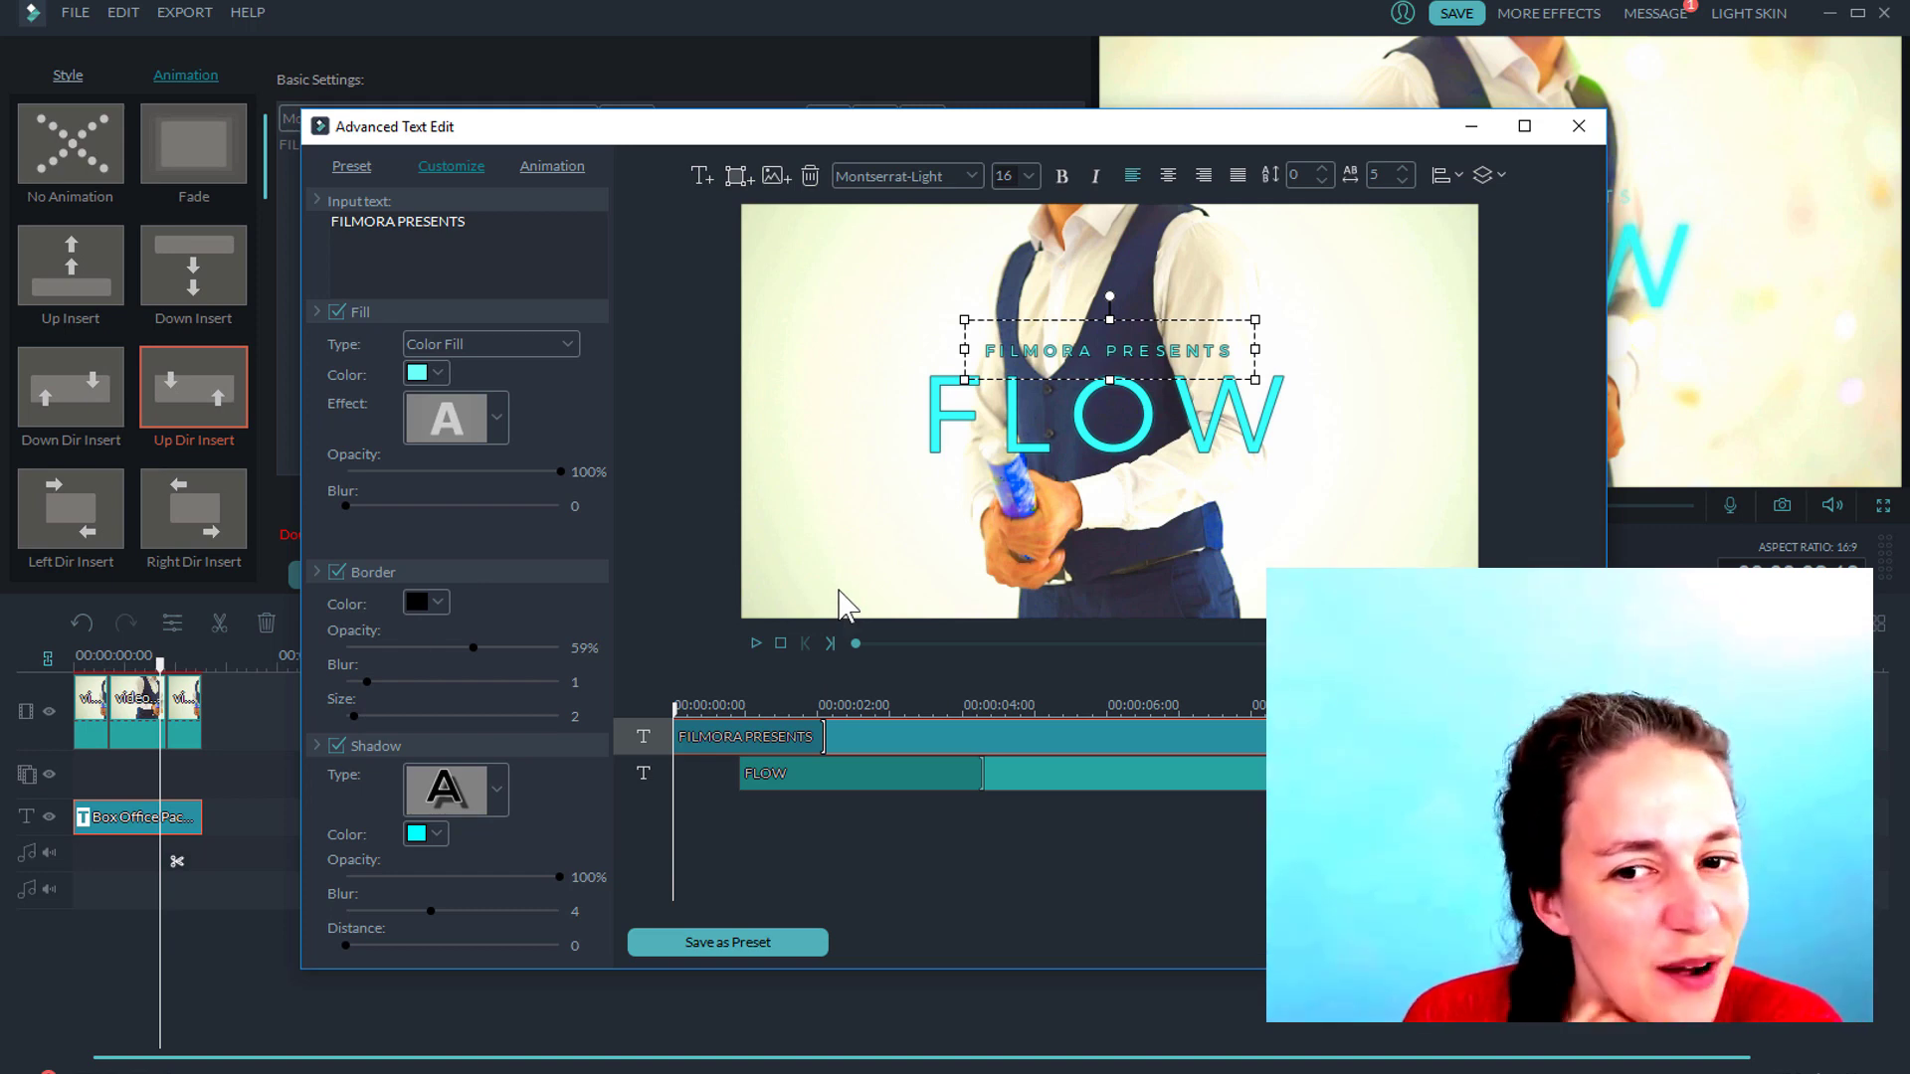
Replace FILMORA PRESENTS with GROW YOUR AUDIENCE at size 28, positioned just above FLOW.
triple_click(393, 221)
key("BackSpace")
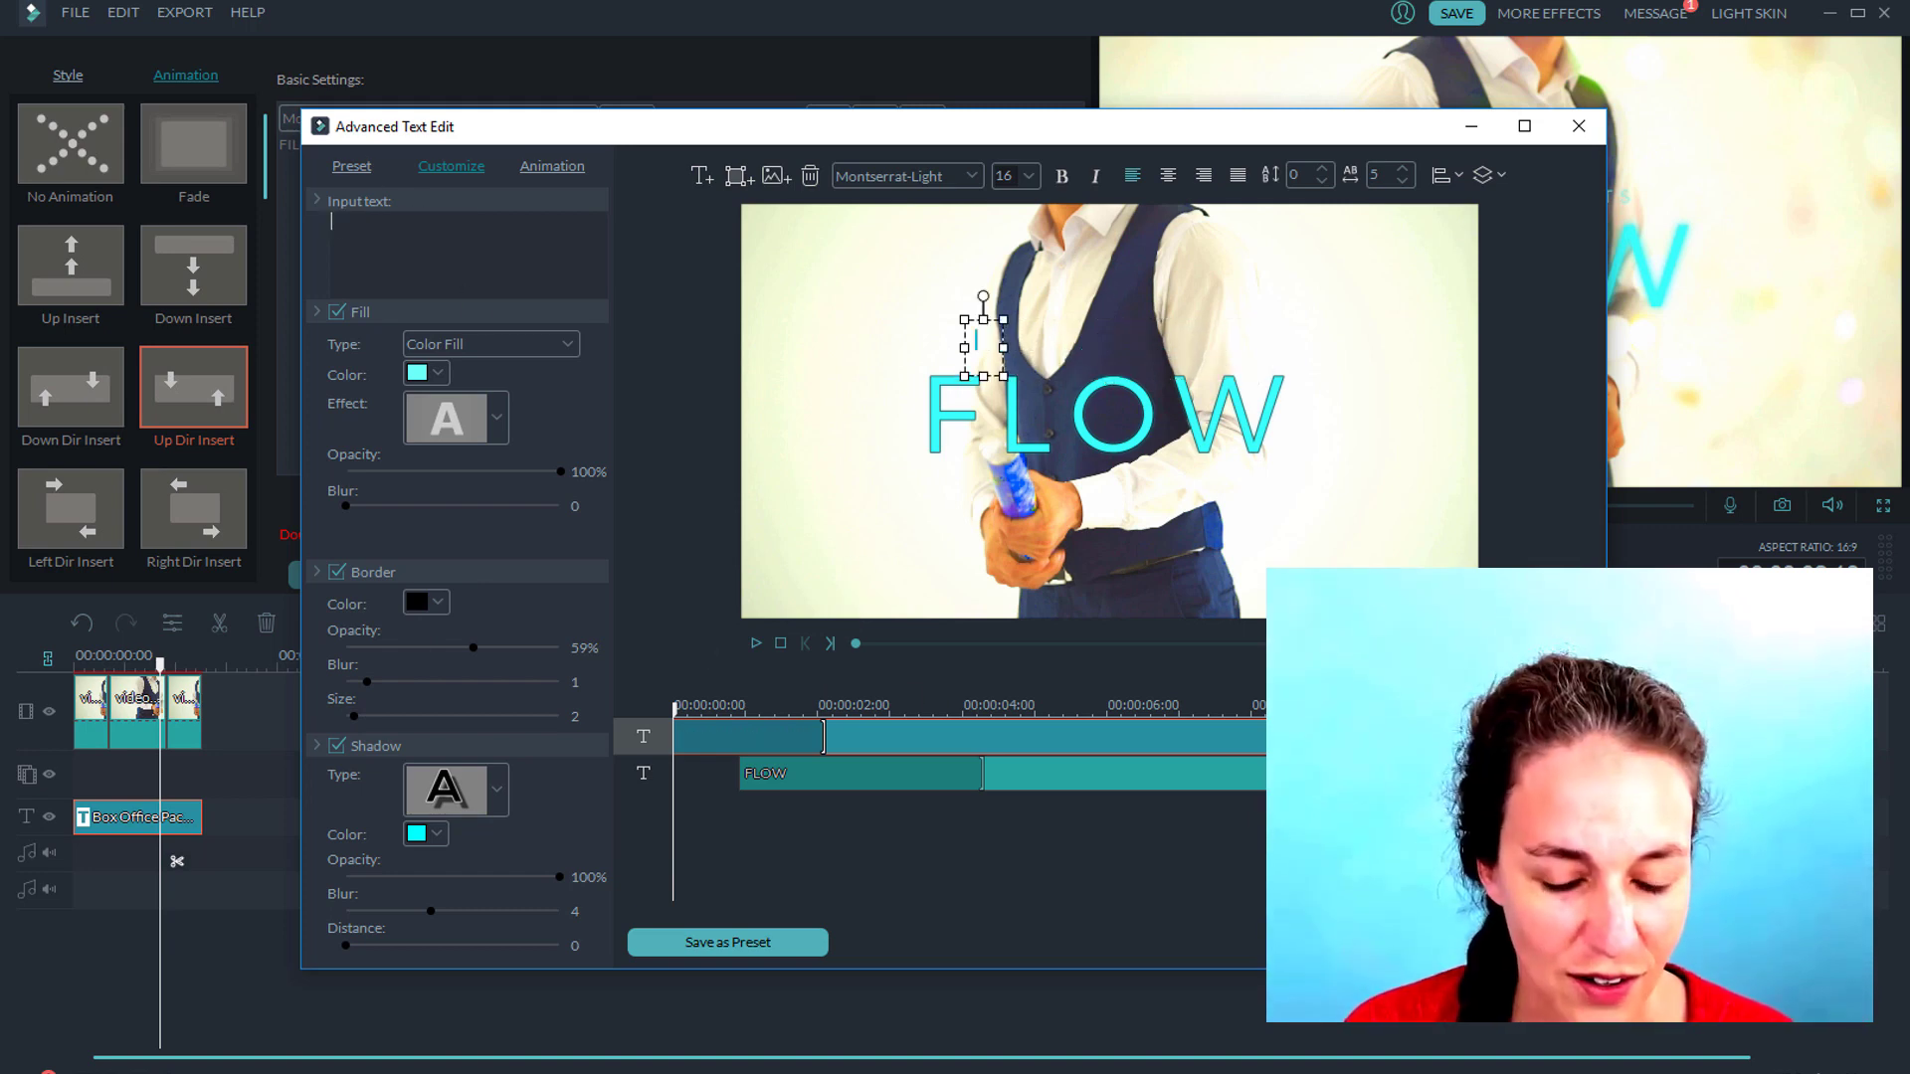
type("GROW YOUR A")
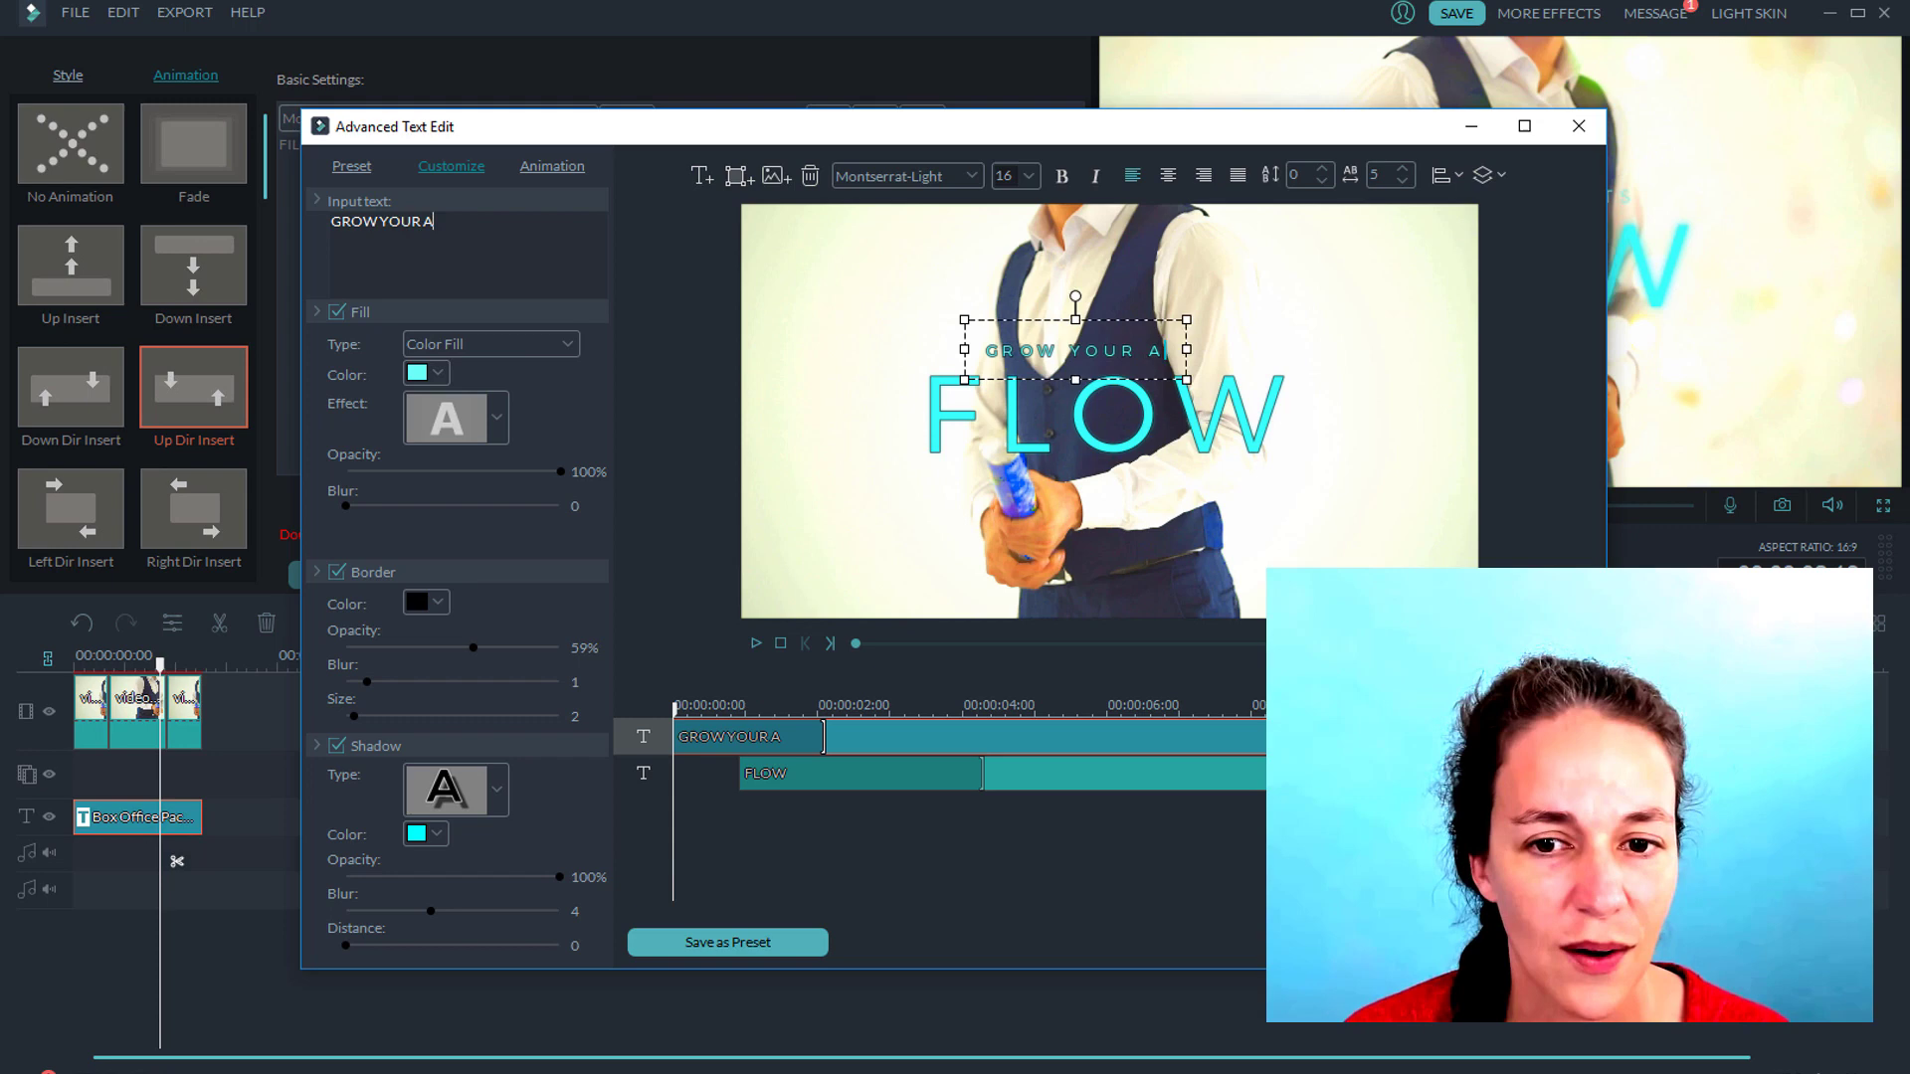
type("UDIENCE")
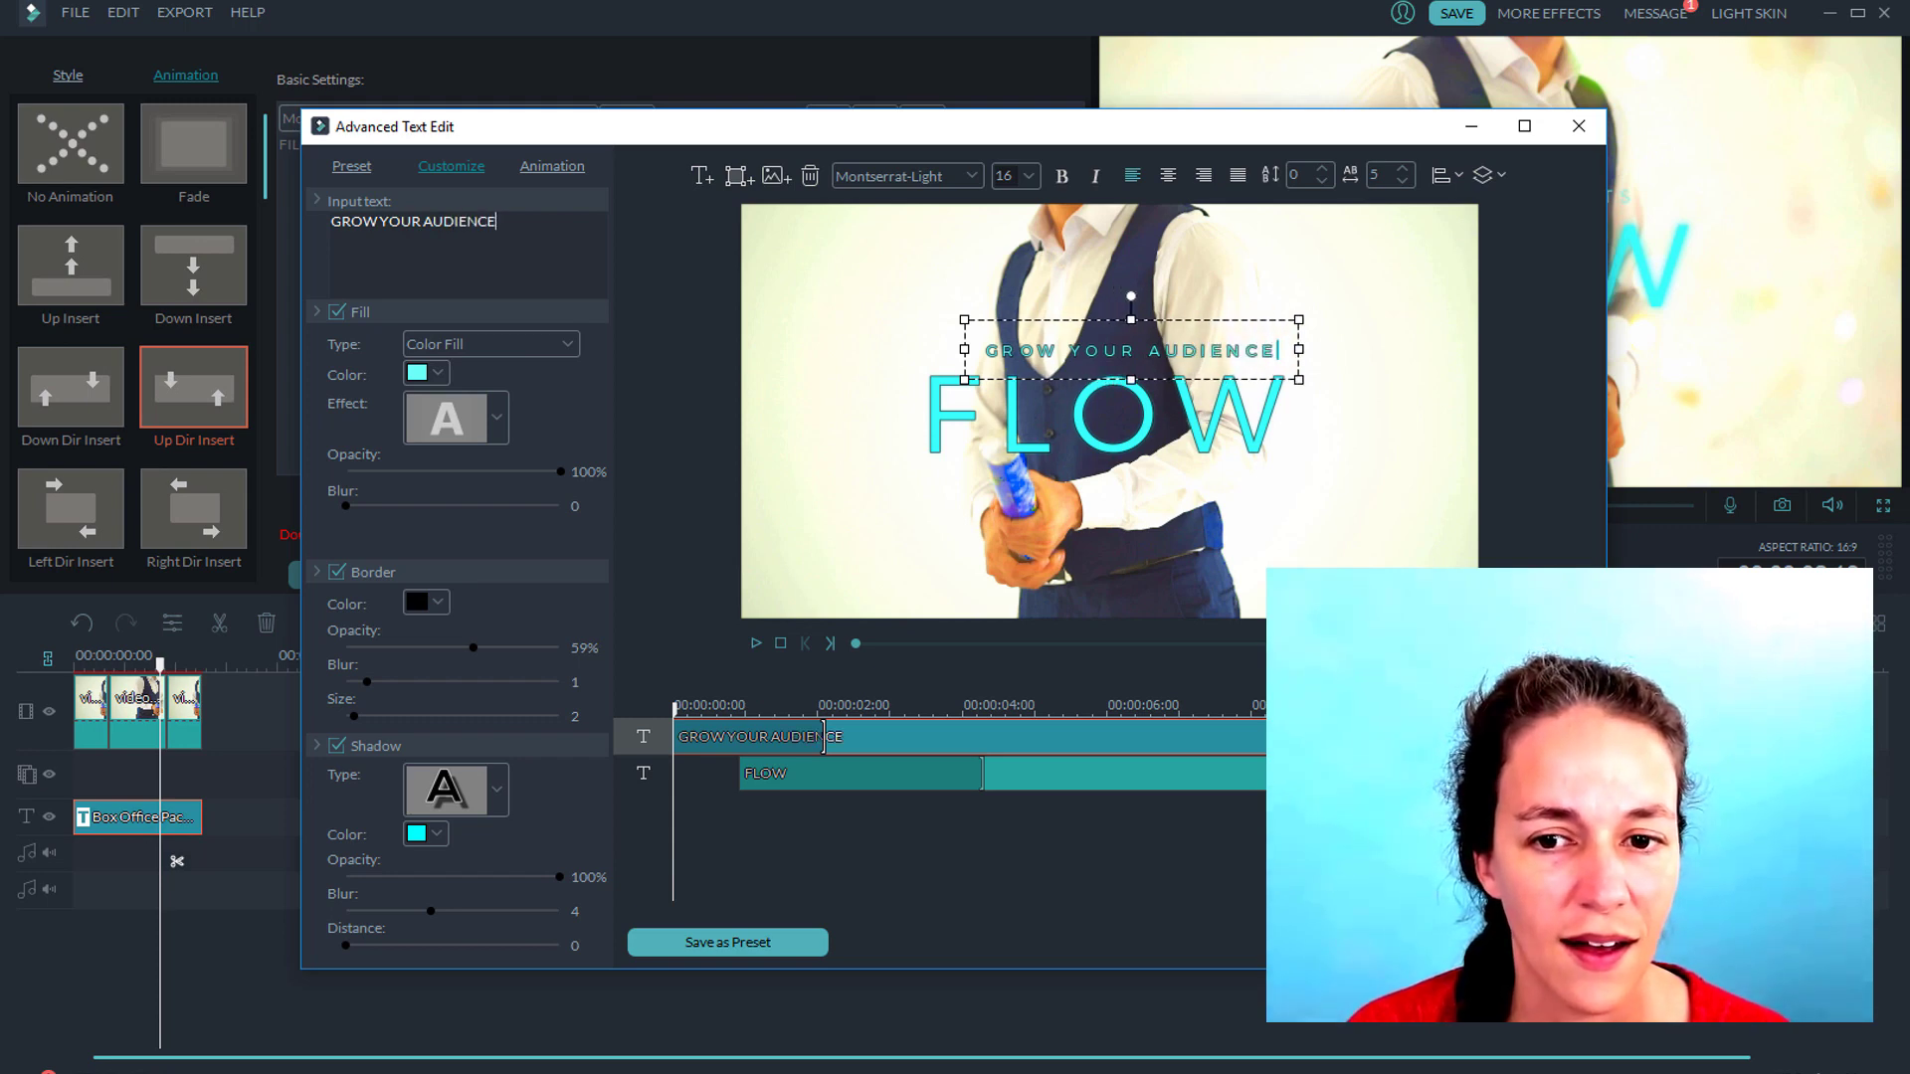
left_click(1028, 171)
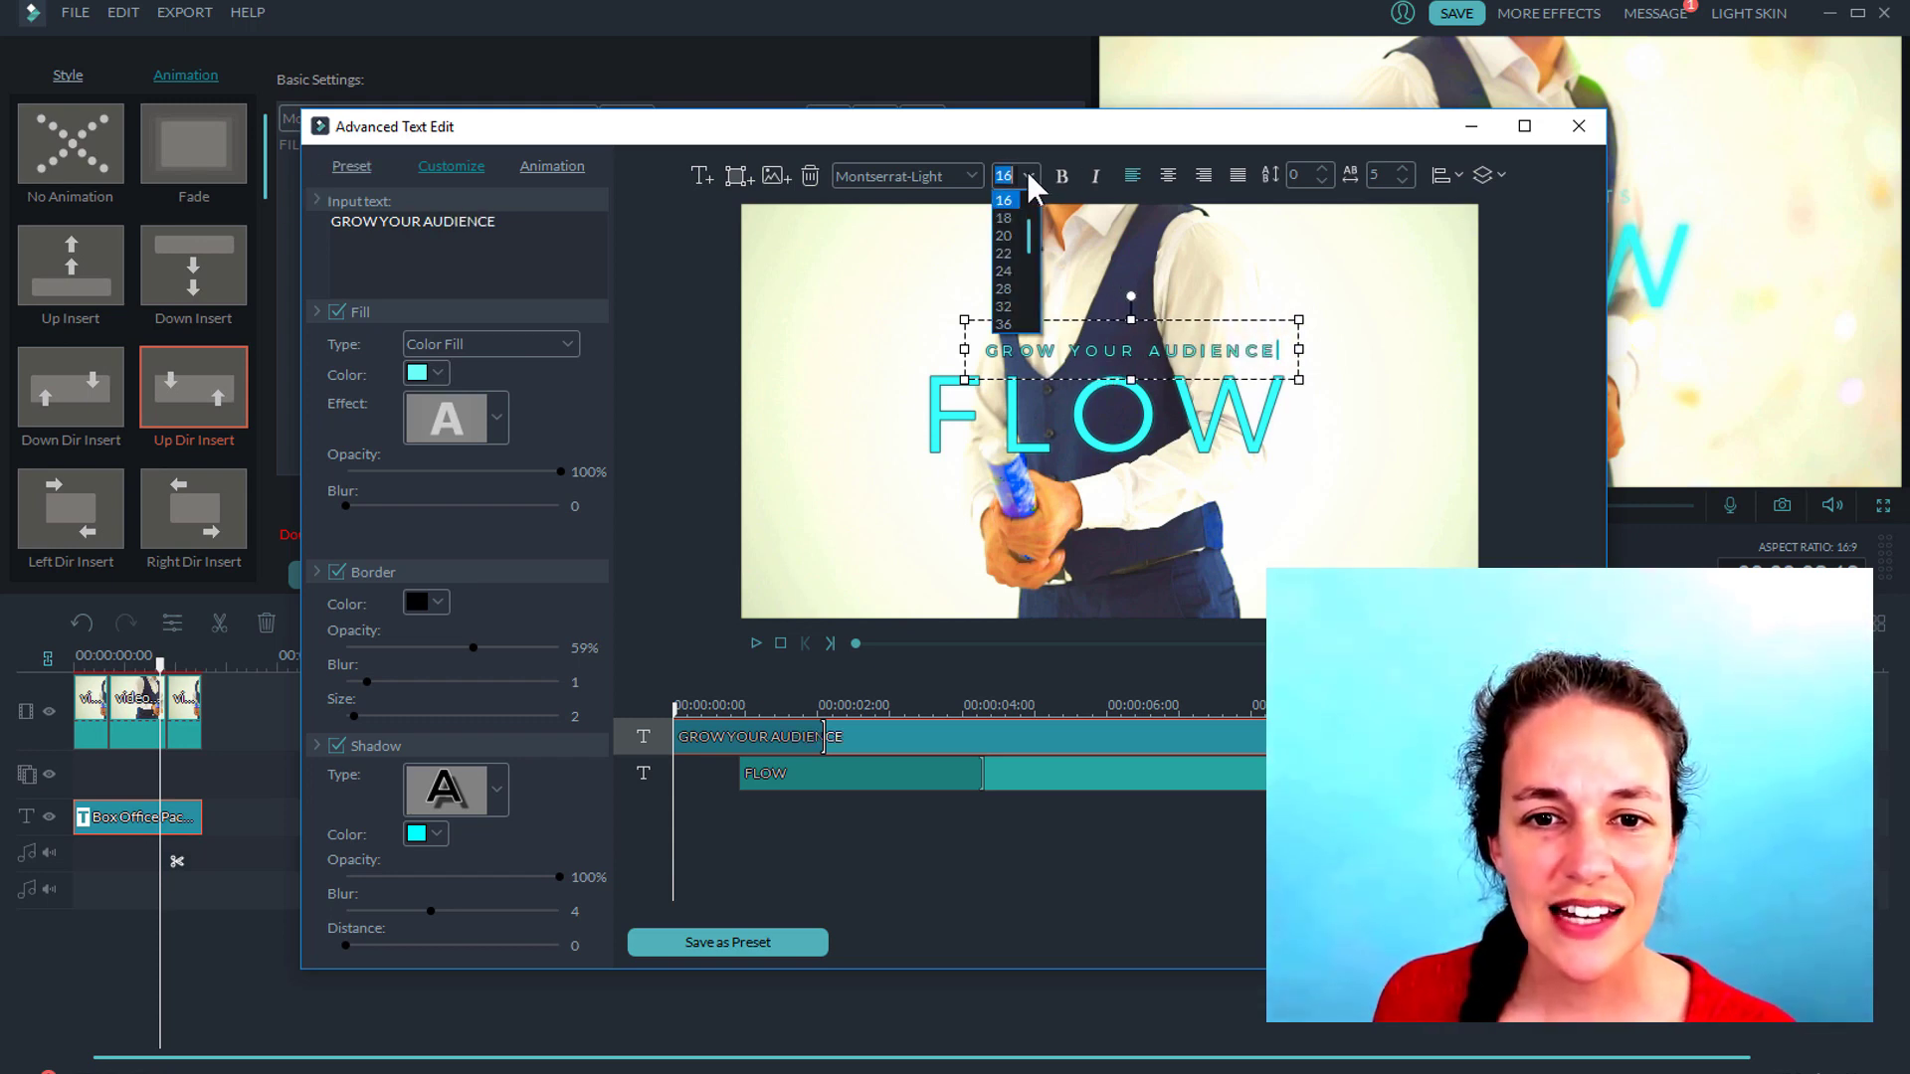
left_click(1004, 289)
left_click_drag(1282, 321, 1157, 352)
left_click(1216, 400)
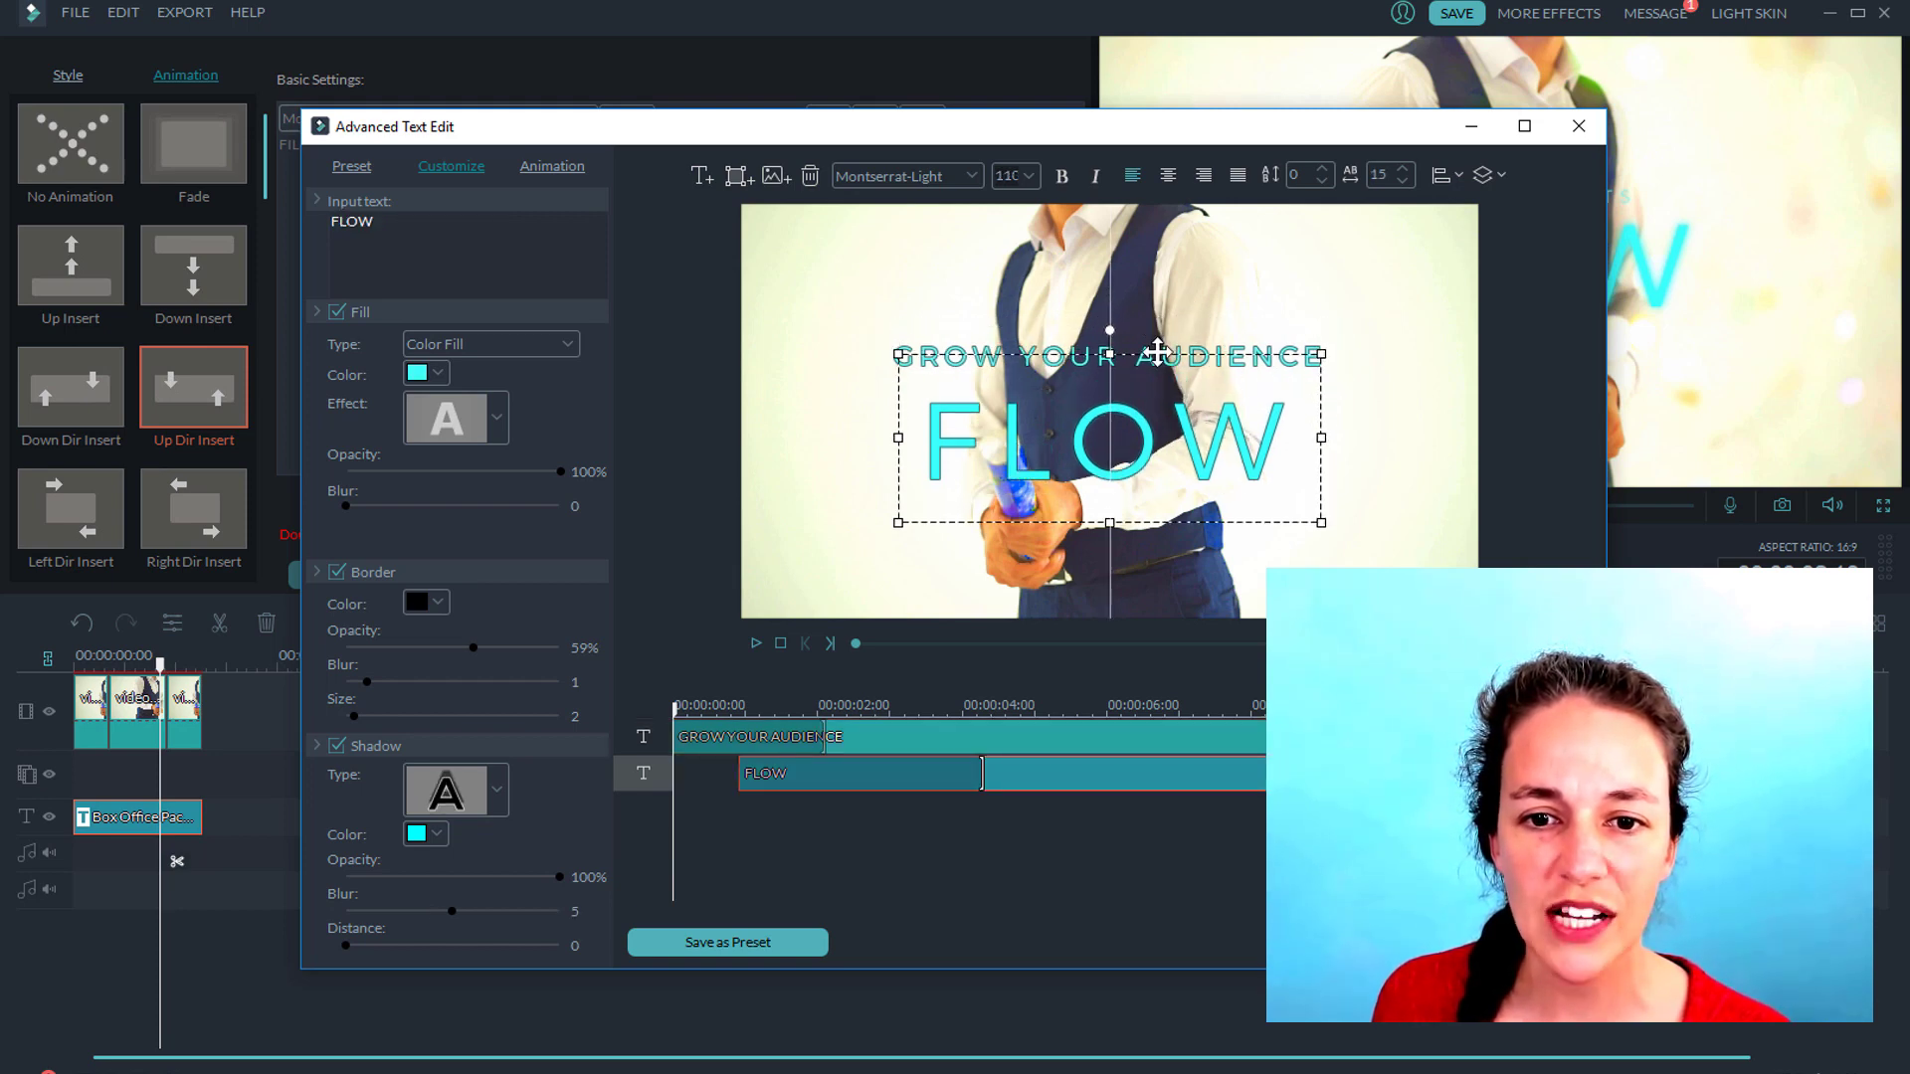
Retype FLOW as IS OPEN, centre it below the top line, and thicken its border to about 5.
double_click(352, 221)
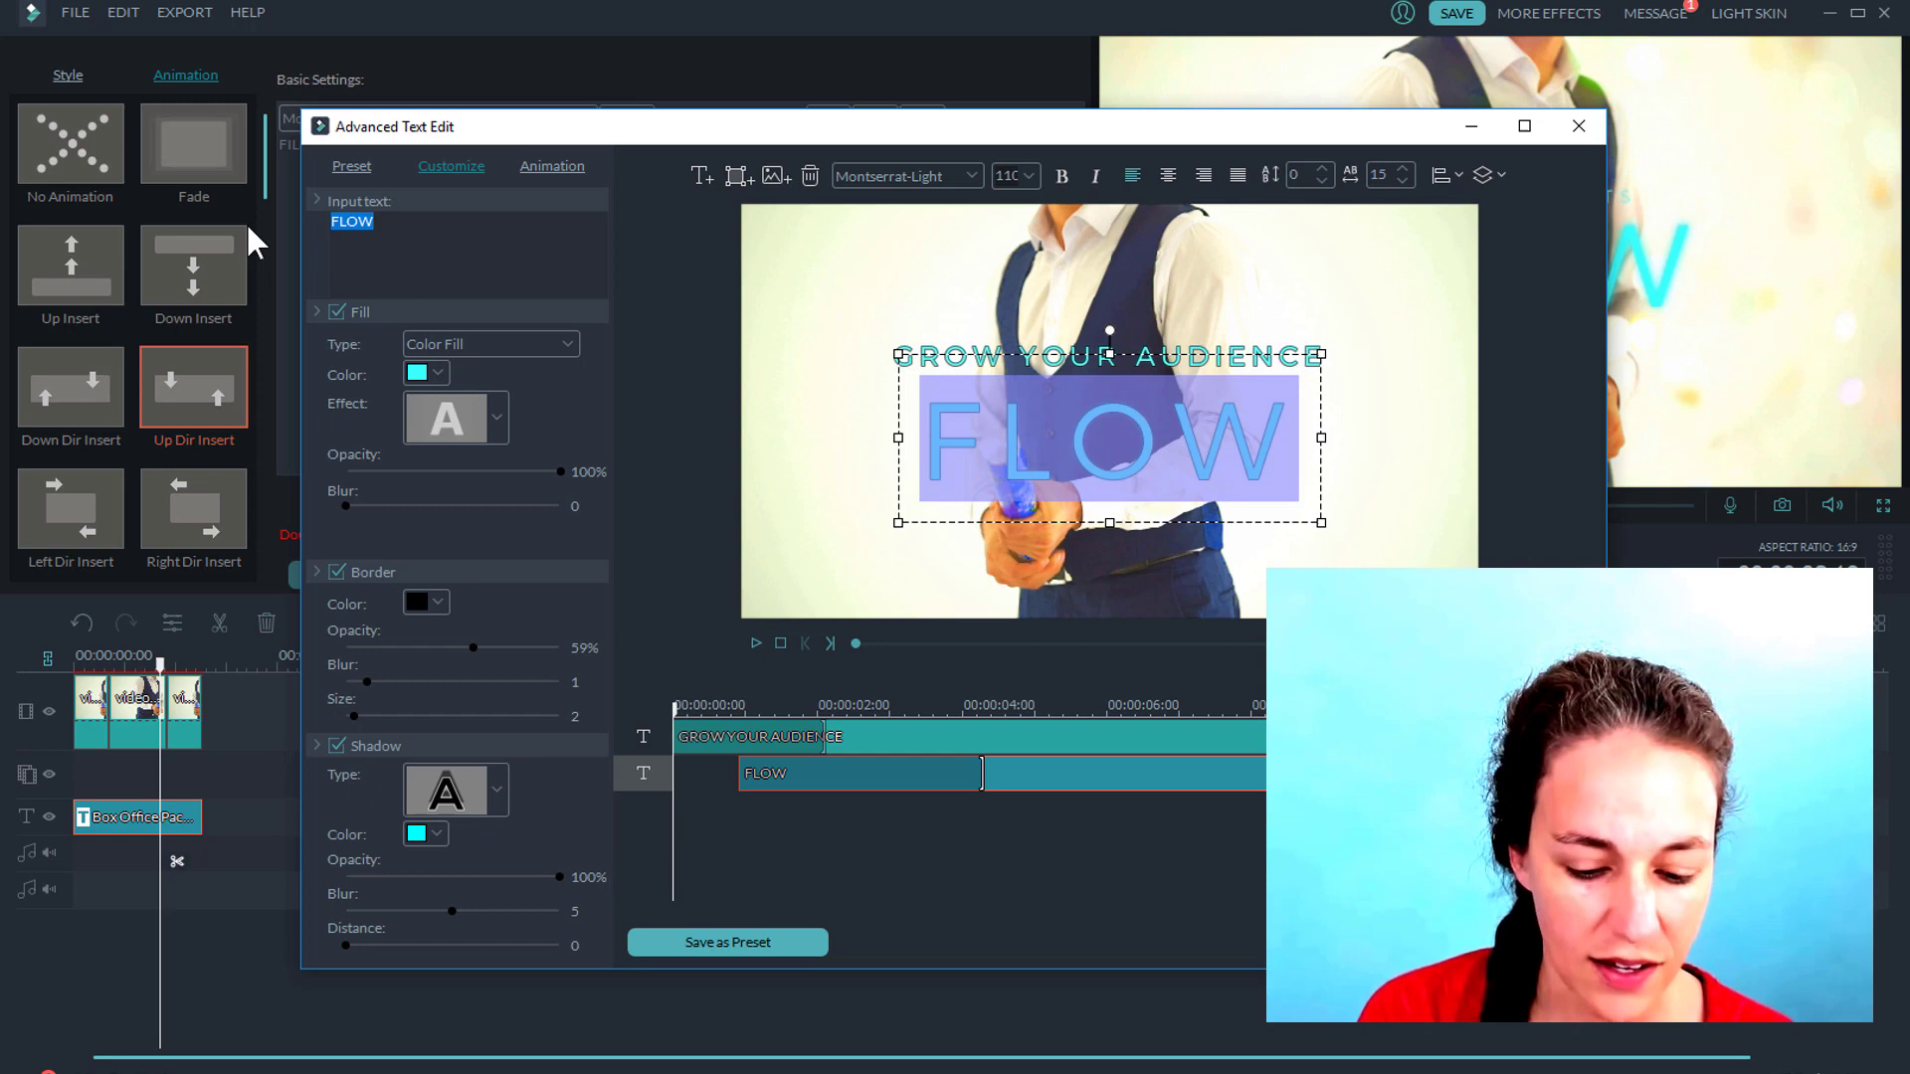
type("IS OPEN")
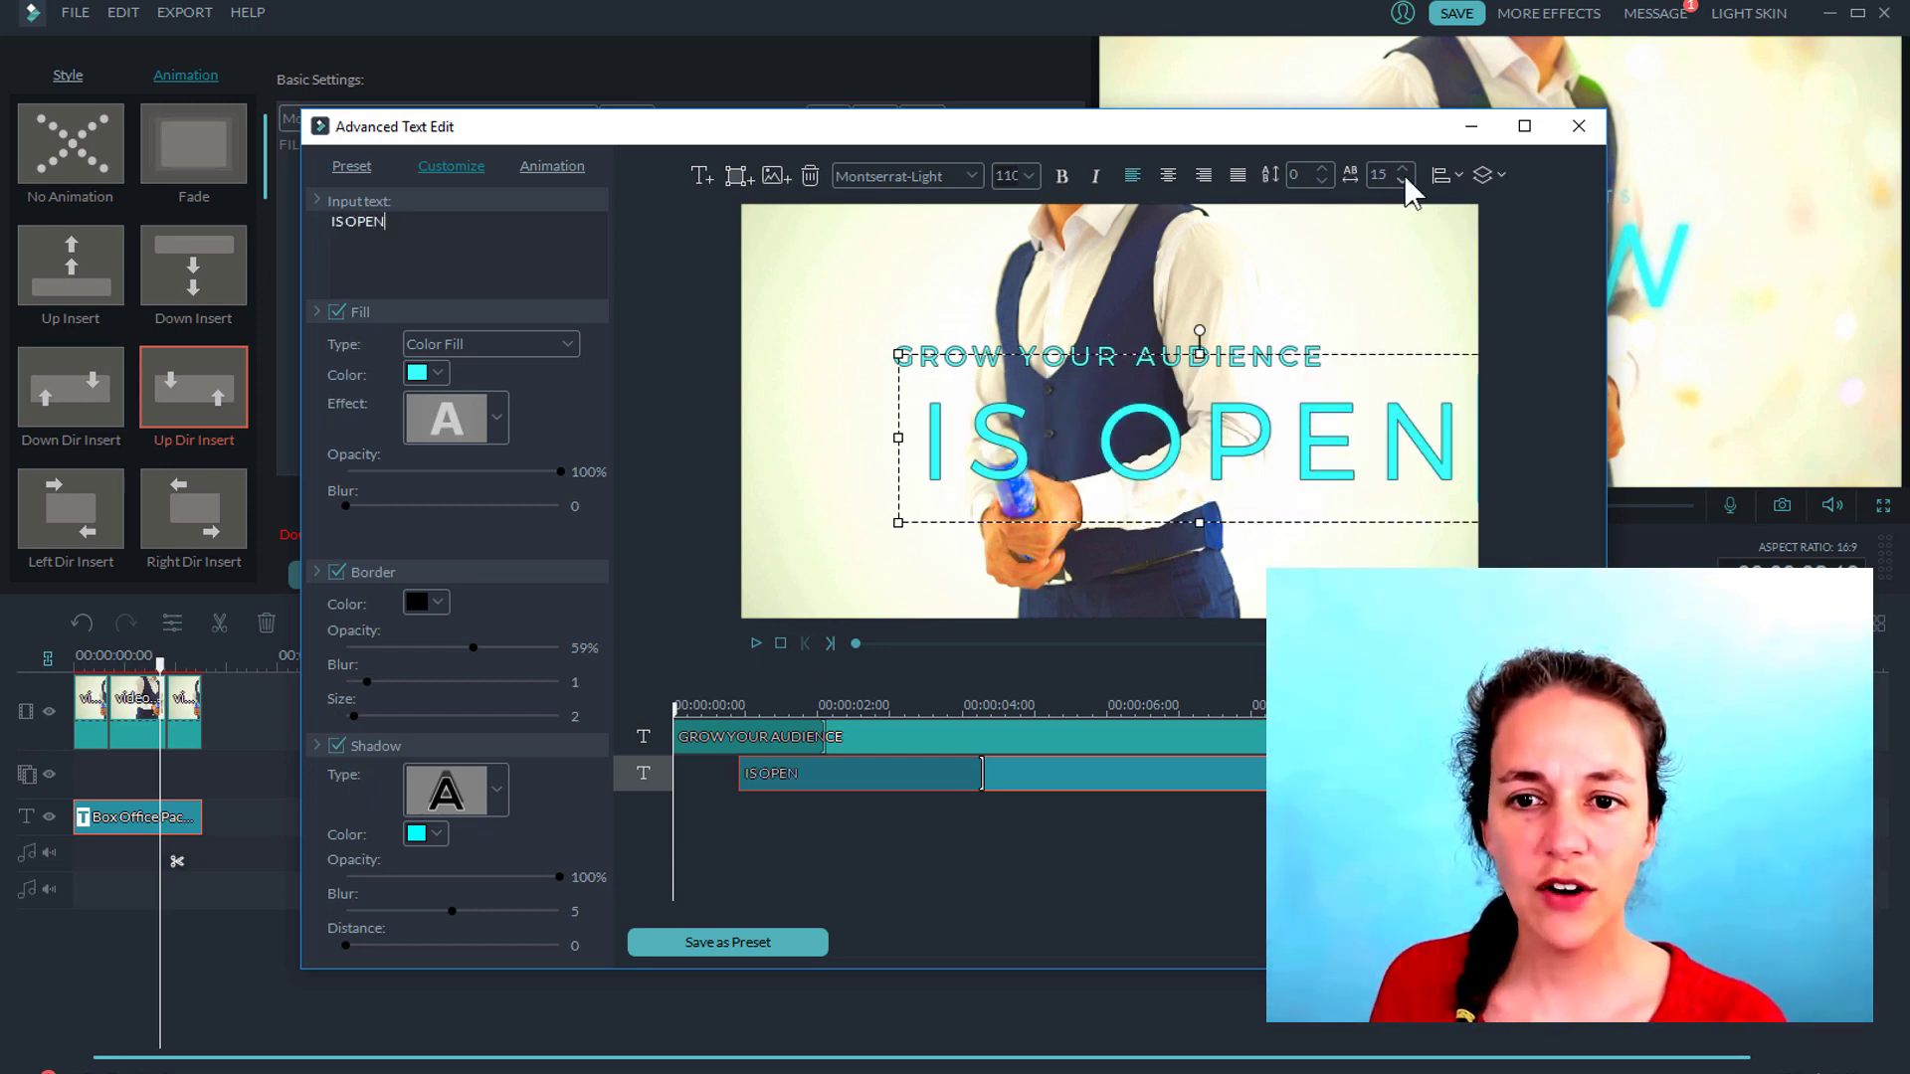
left_click_drag(1396, 347, 1317, 345)
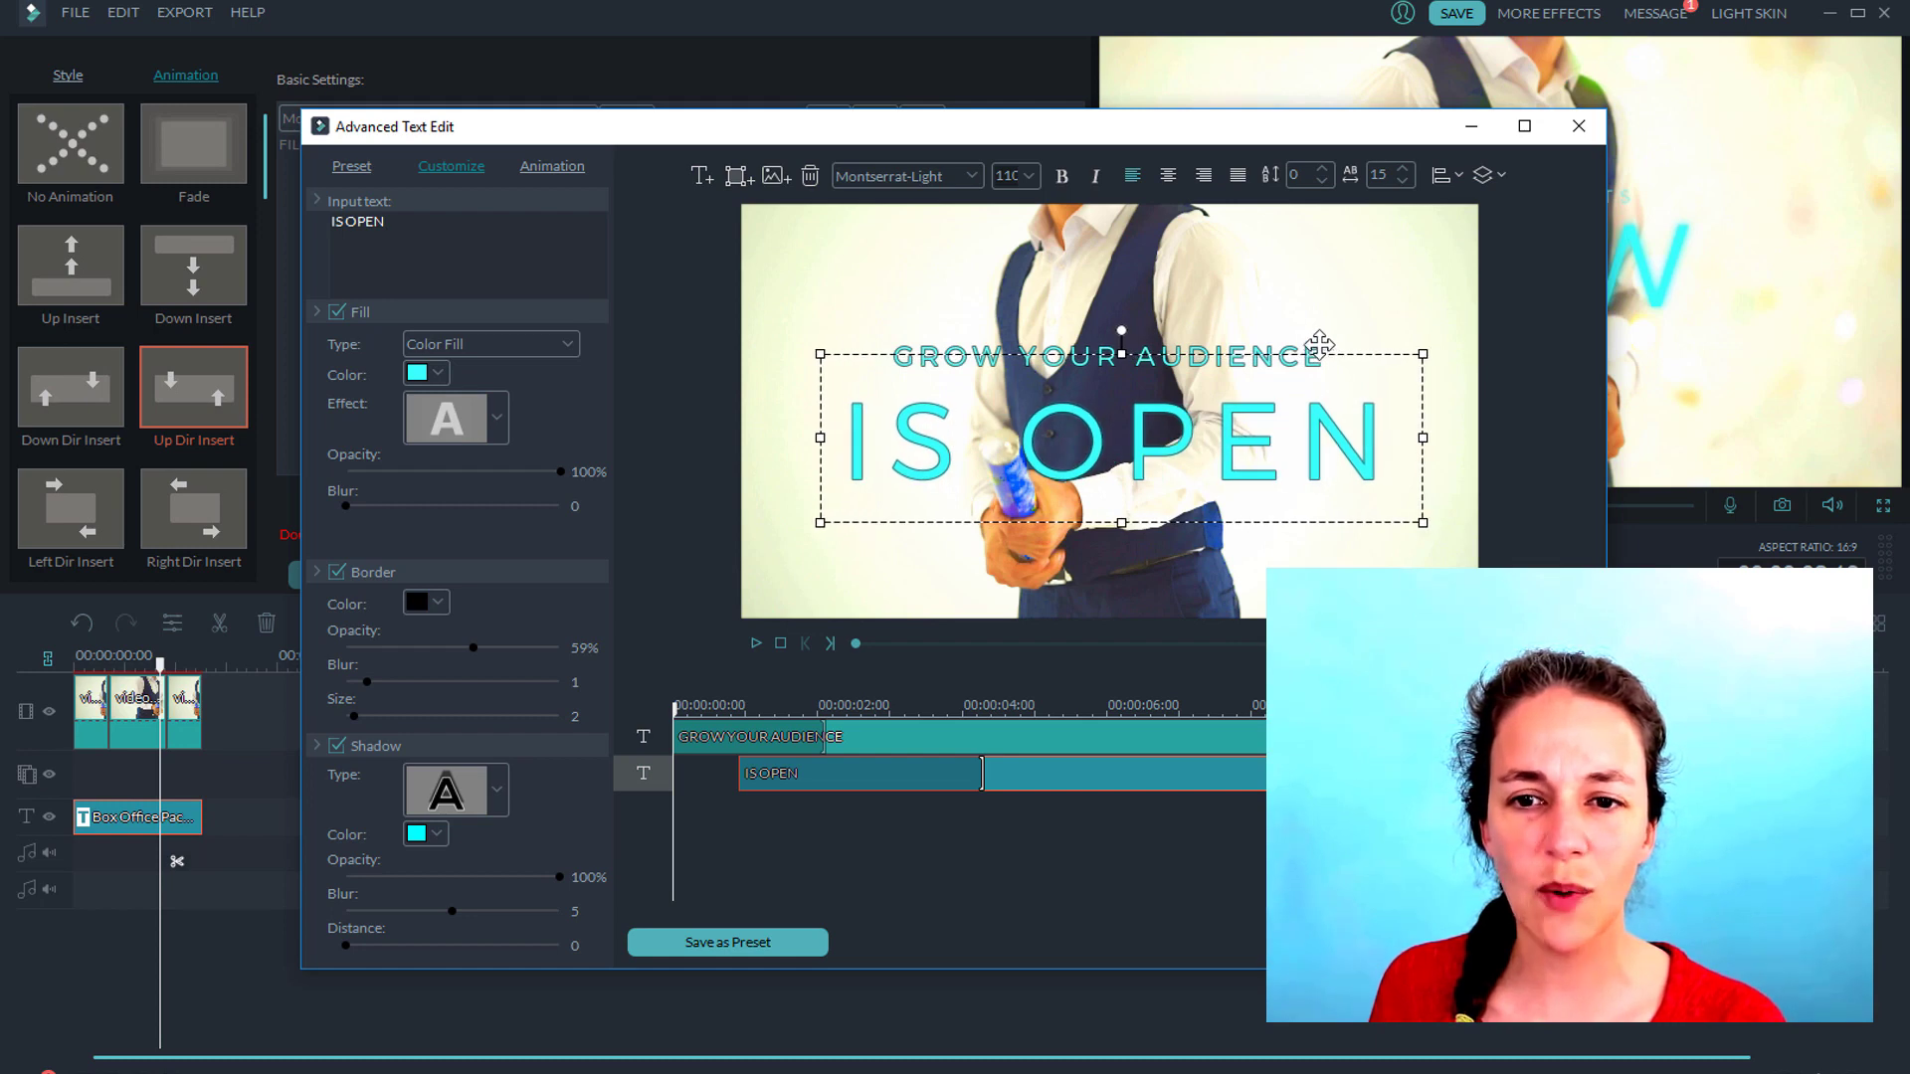
left_click_drag(1403, 183, 1404, 183)
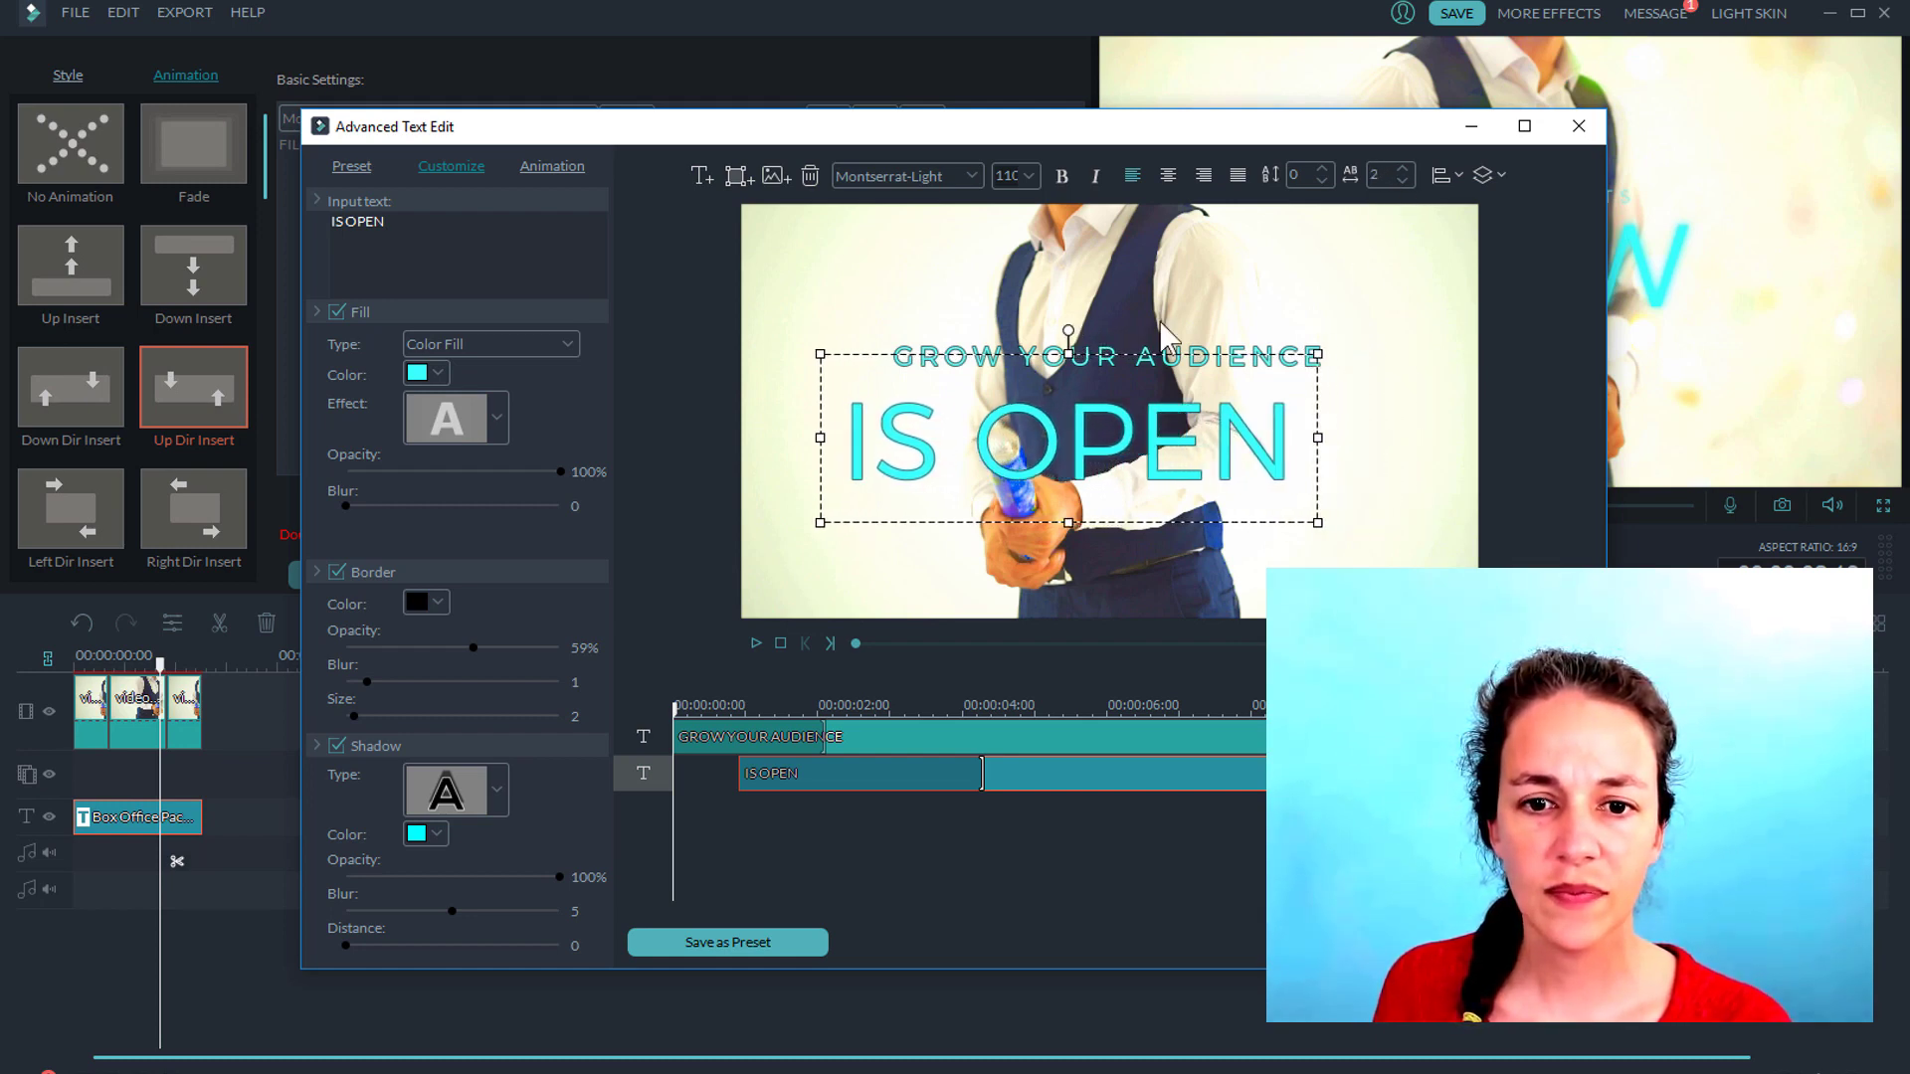
left_click_drag(1133, 353, 1176, 334)
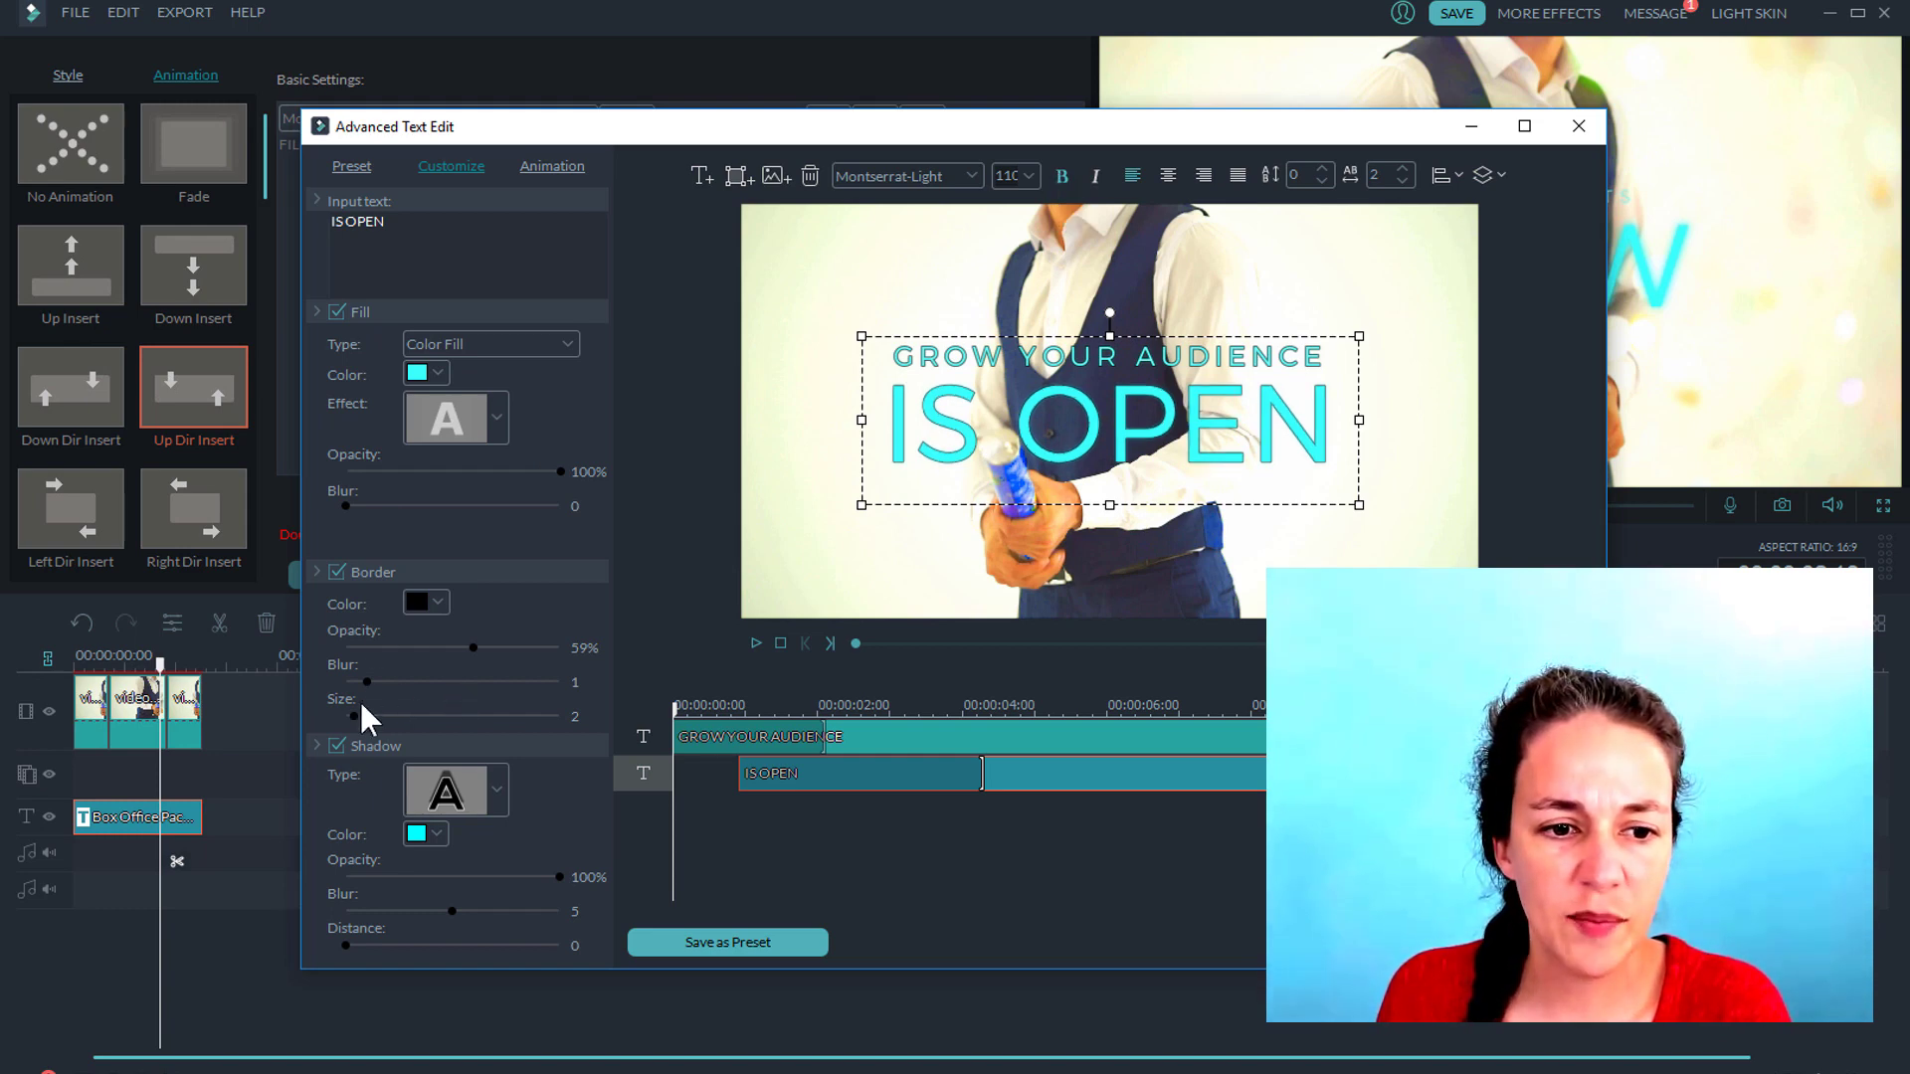
left_click_drag(358, 716, 367, 717)
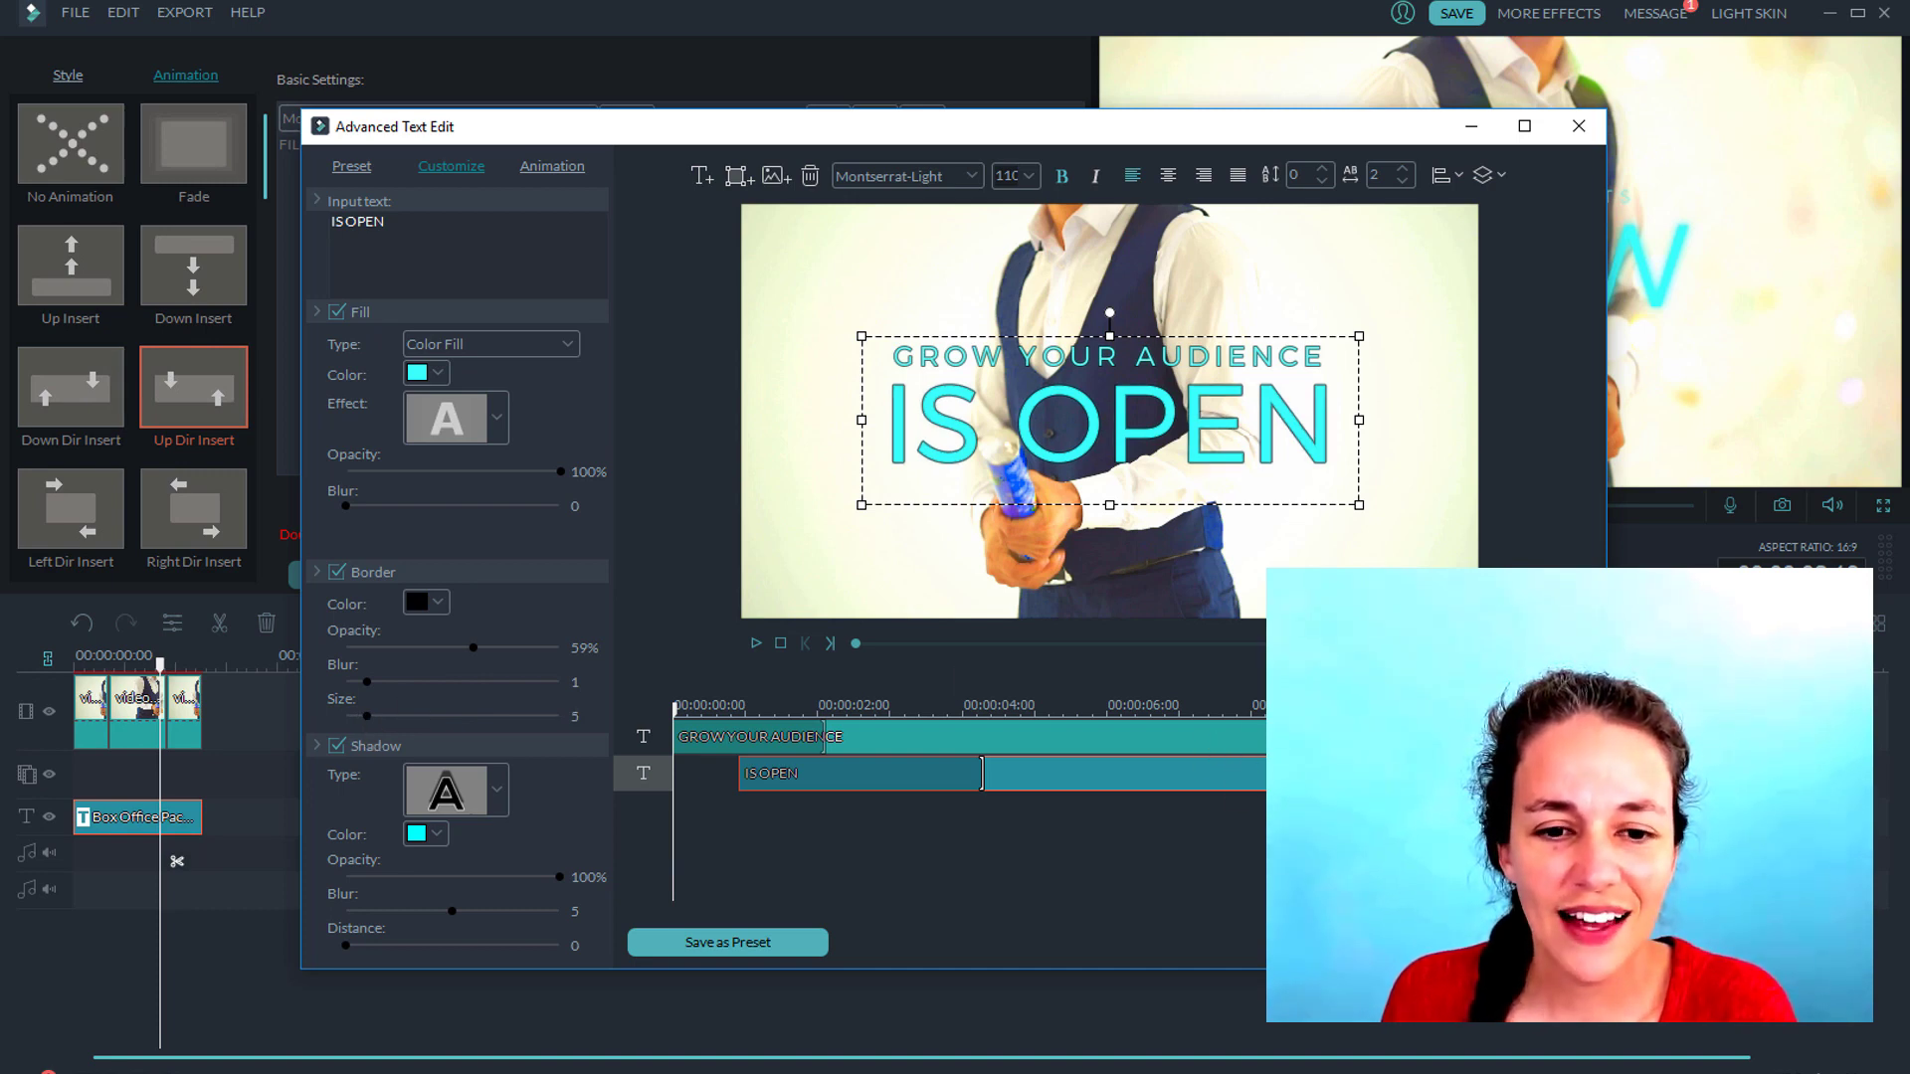
key("Escape")
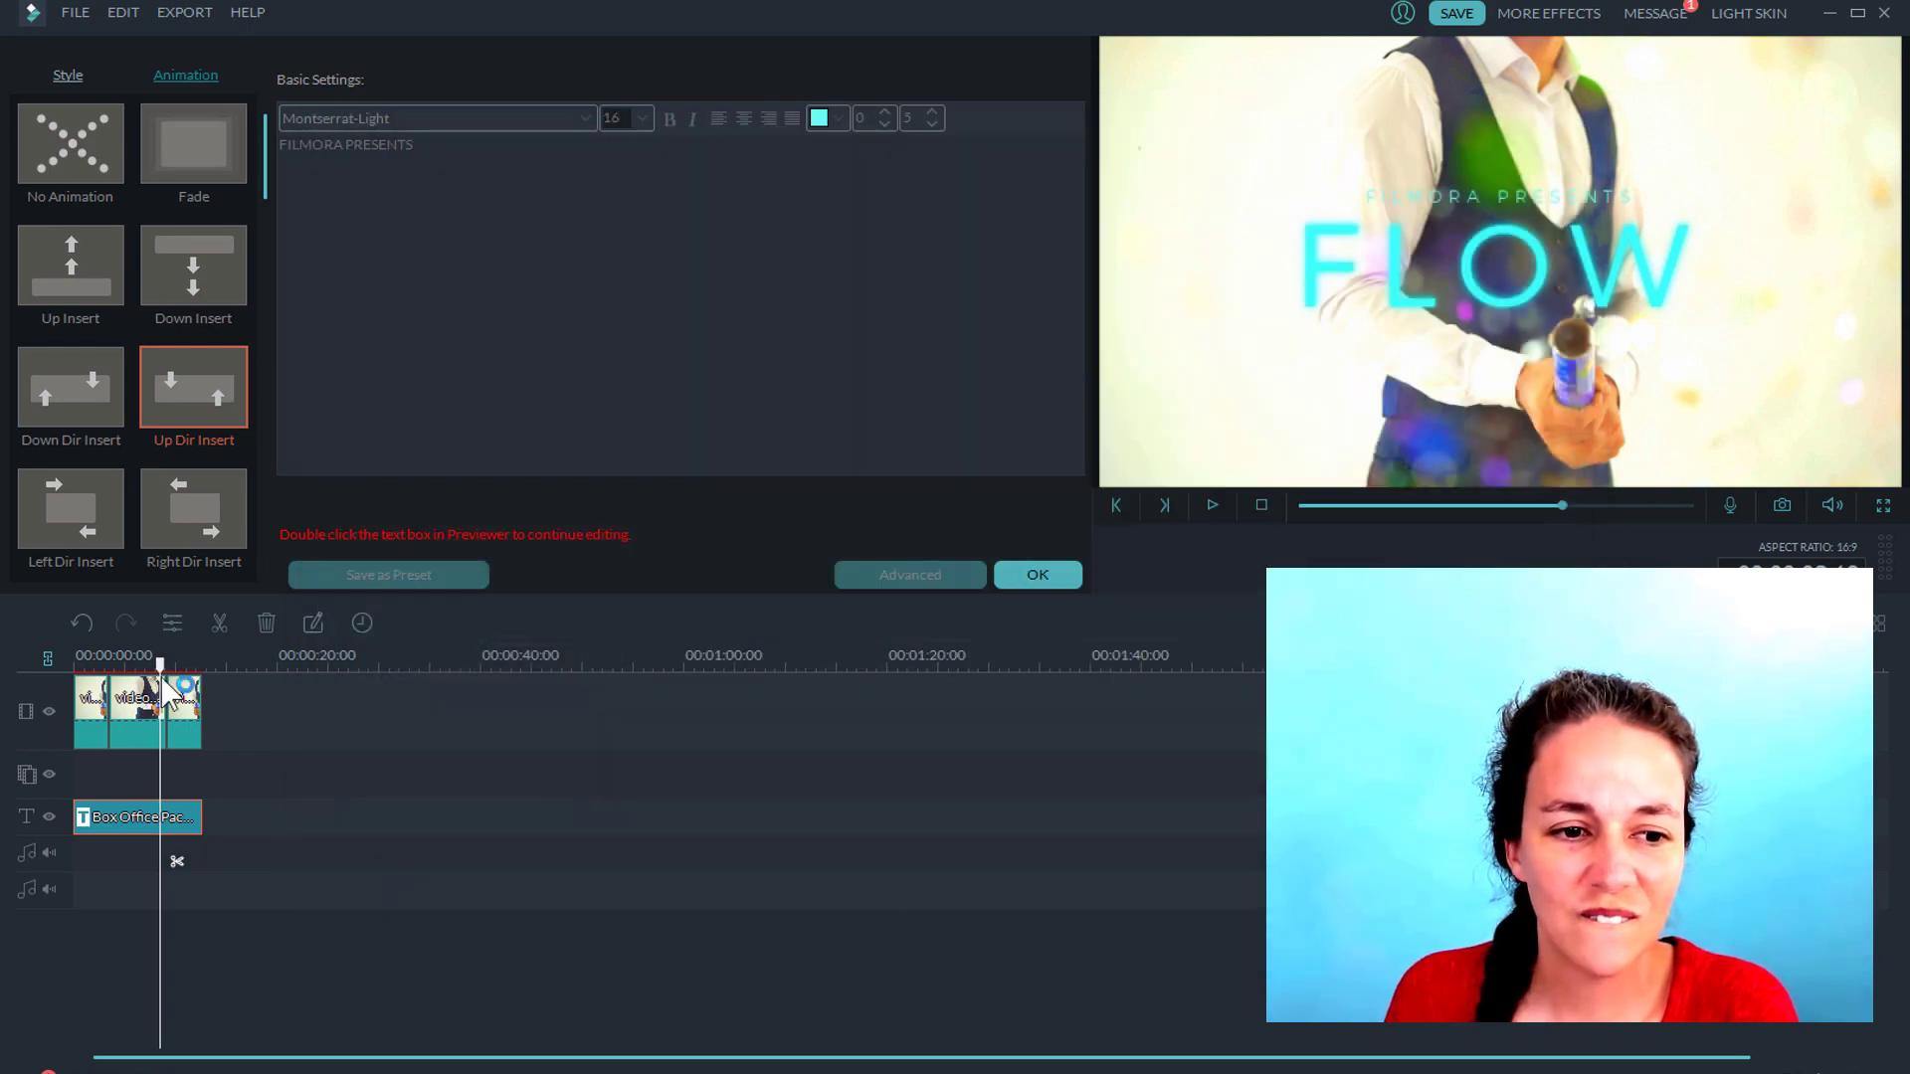
Replay the confetti clip from the start, then reopen Advanced Text Edit for the title.
left_click_drag(164, 685, 43, 682)
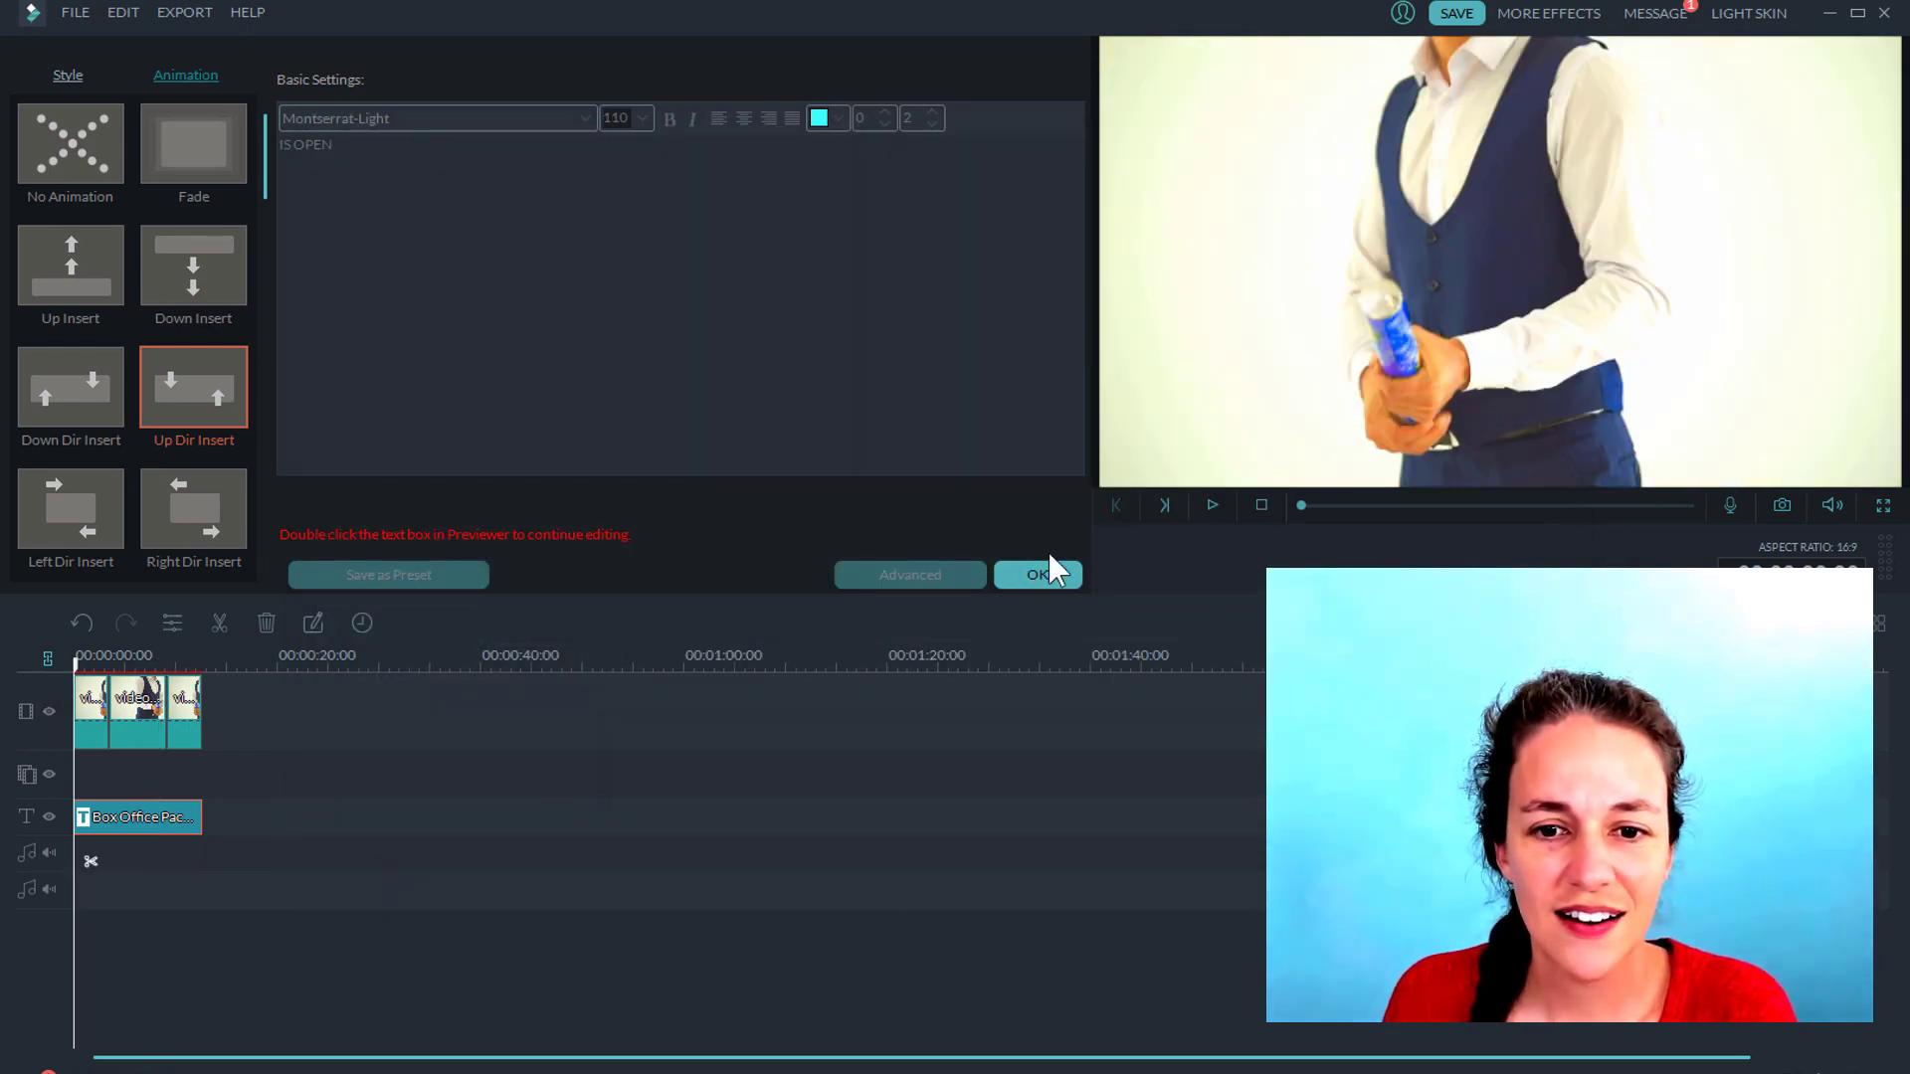
left_click(1211, 509)
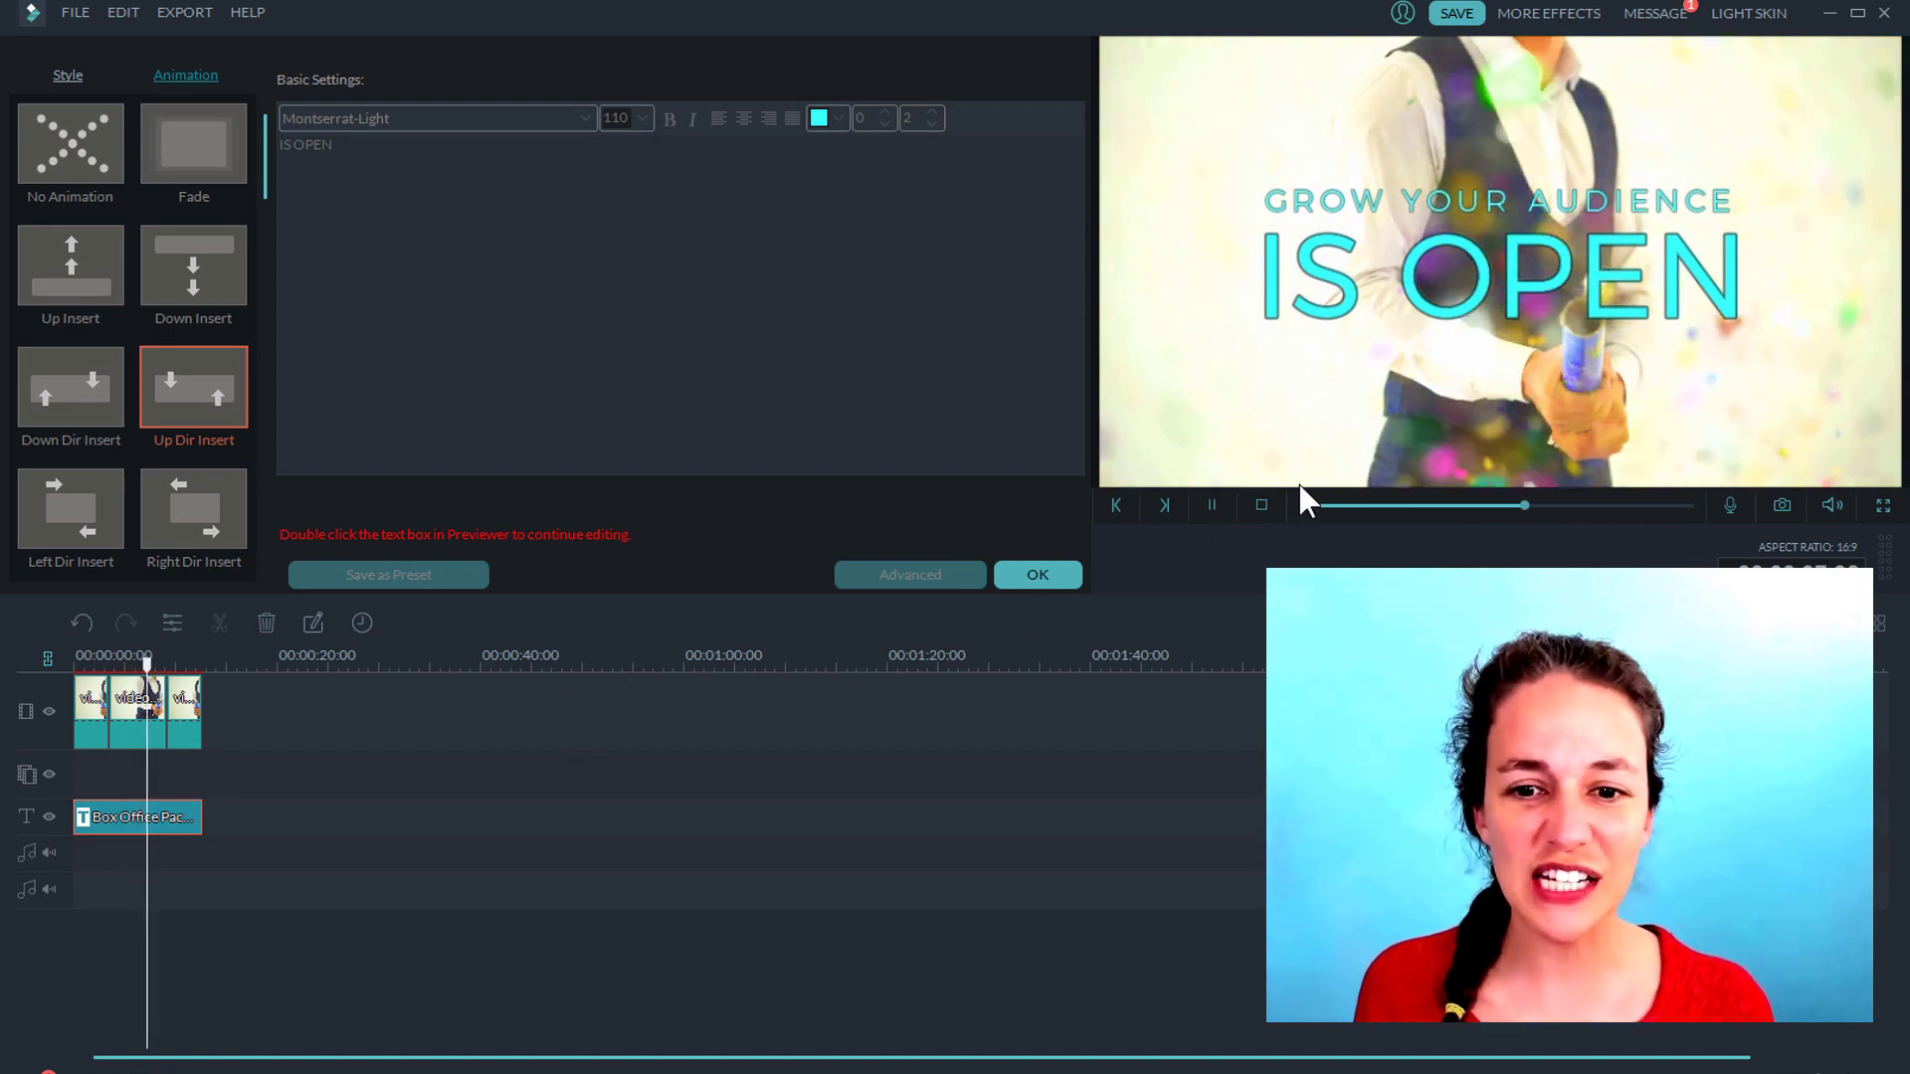
left_click(1212, 506)
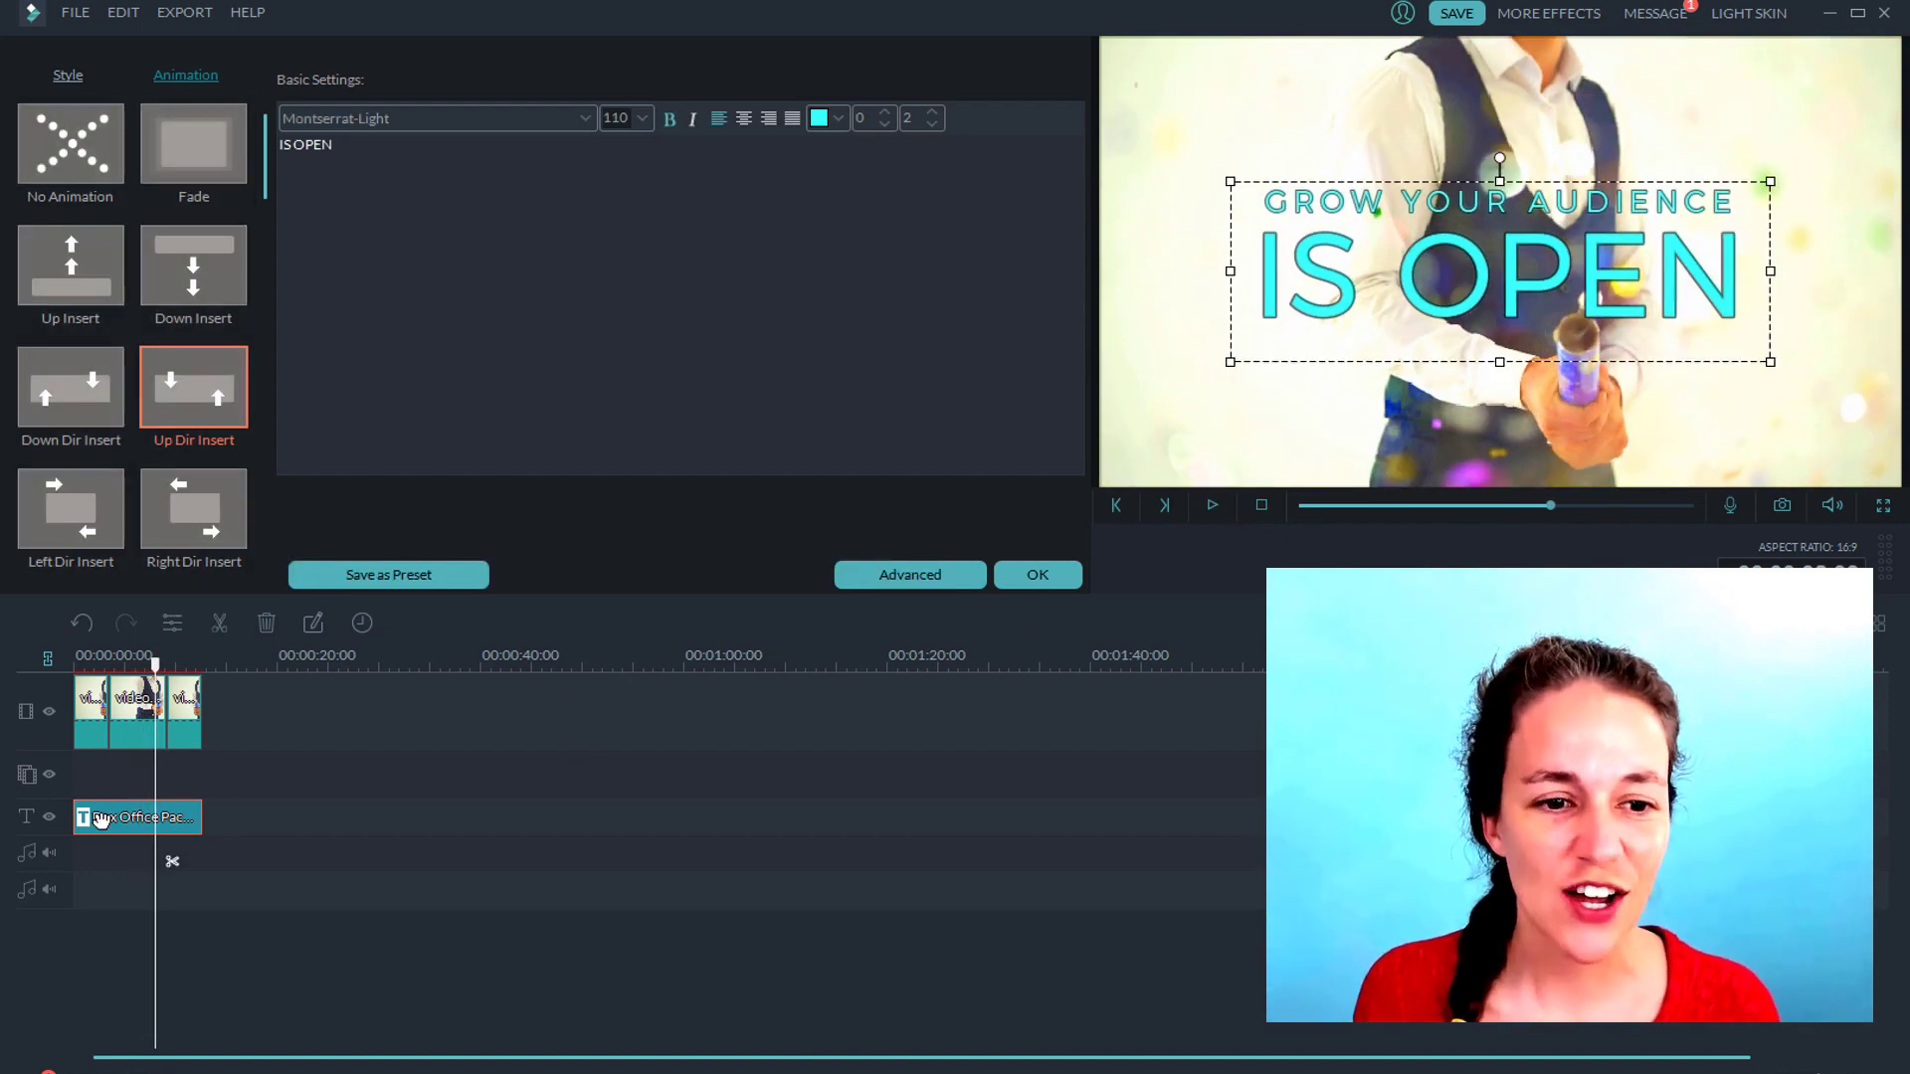
left_click(967, 577)
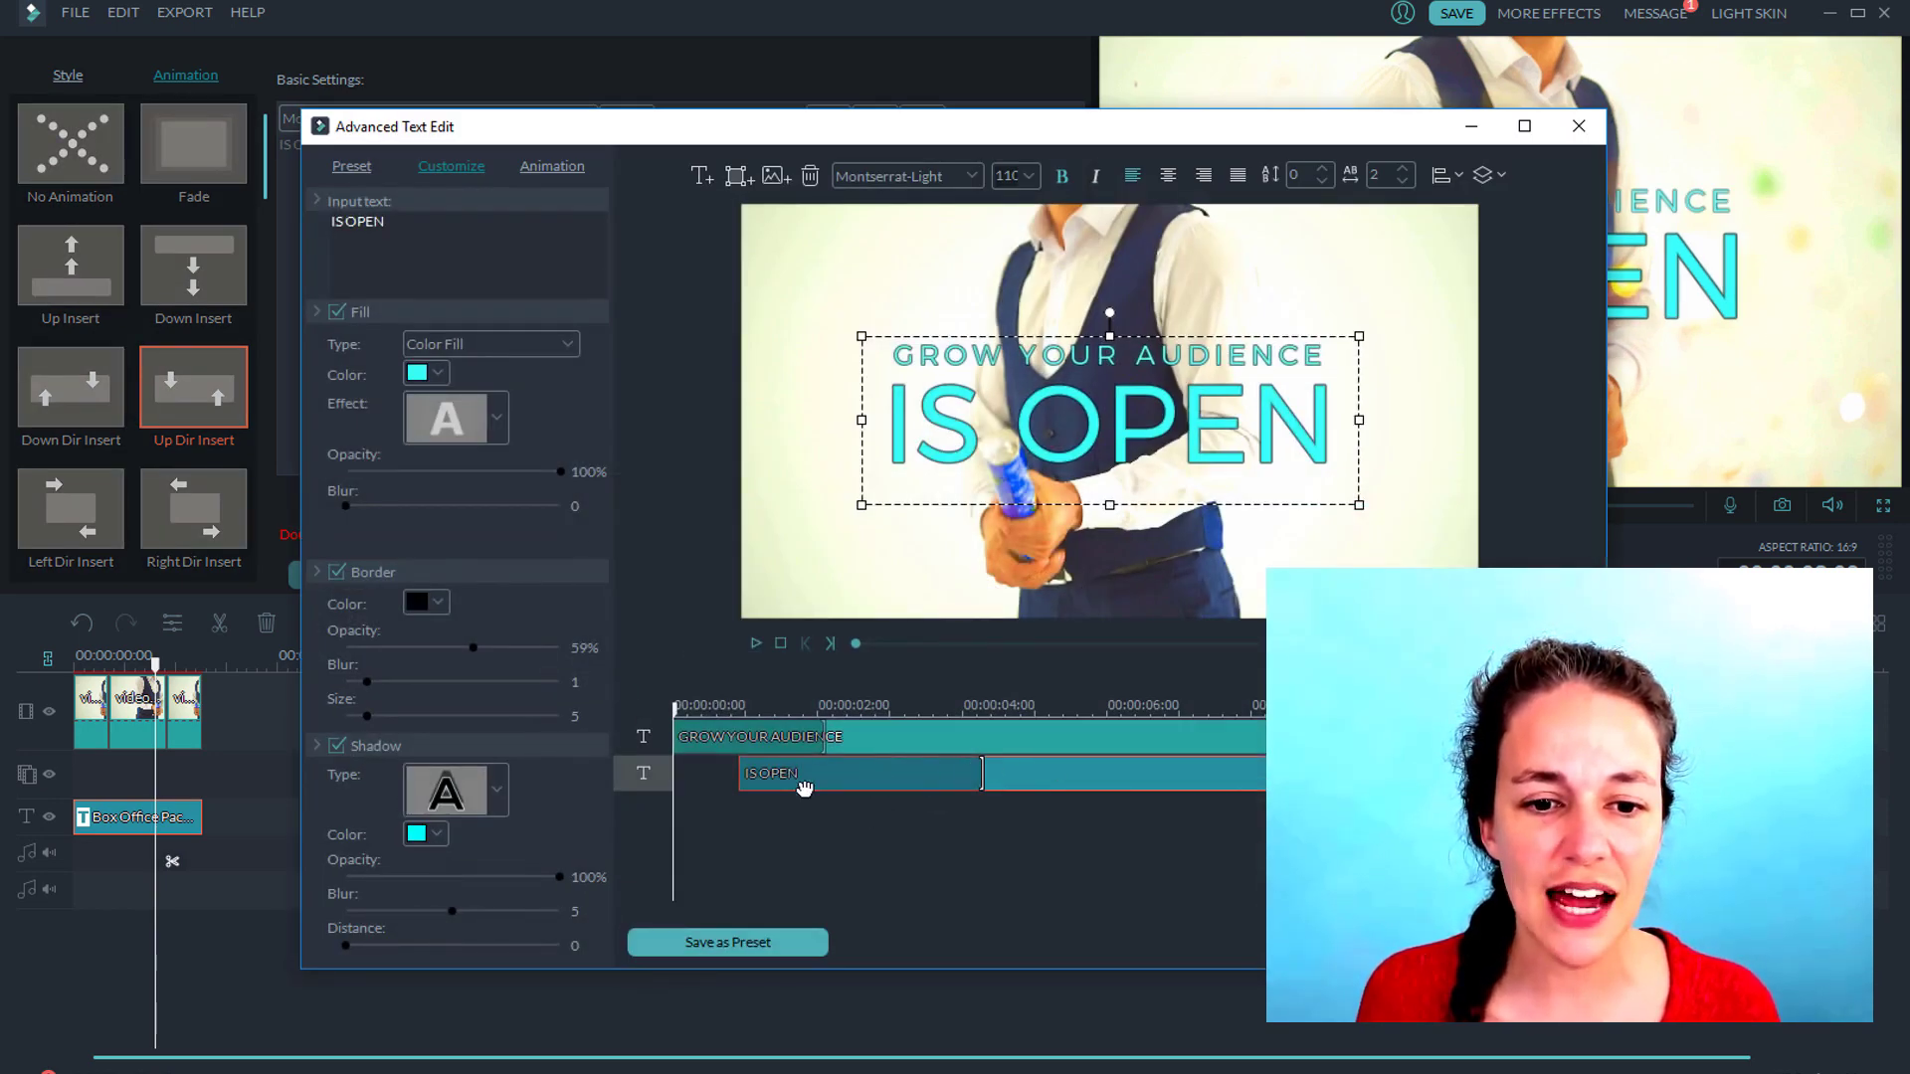
Move the IS OPEN line's start earlier in the animation, scrub to check, and close the editor.
left_click_drag(736, 774, 704, 774)
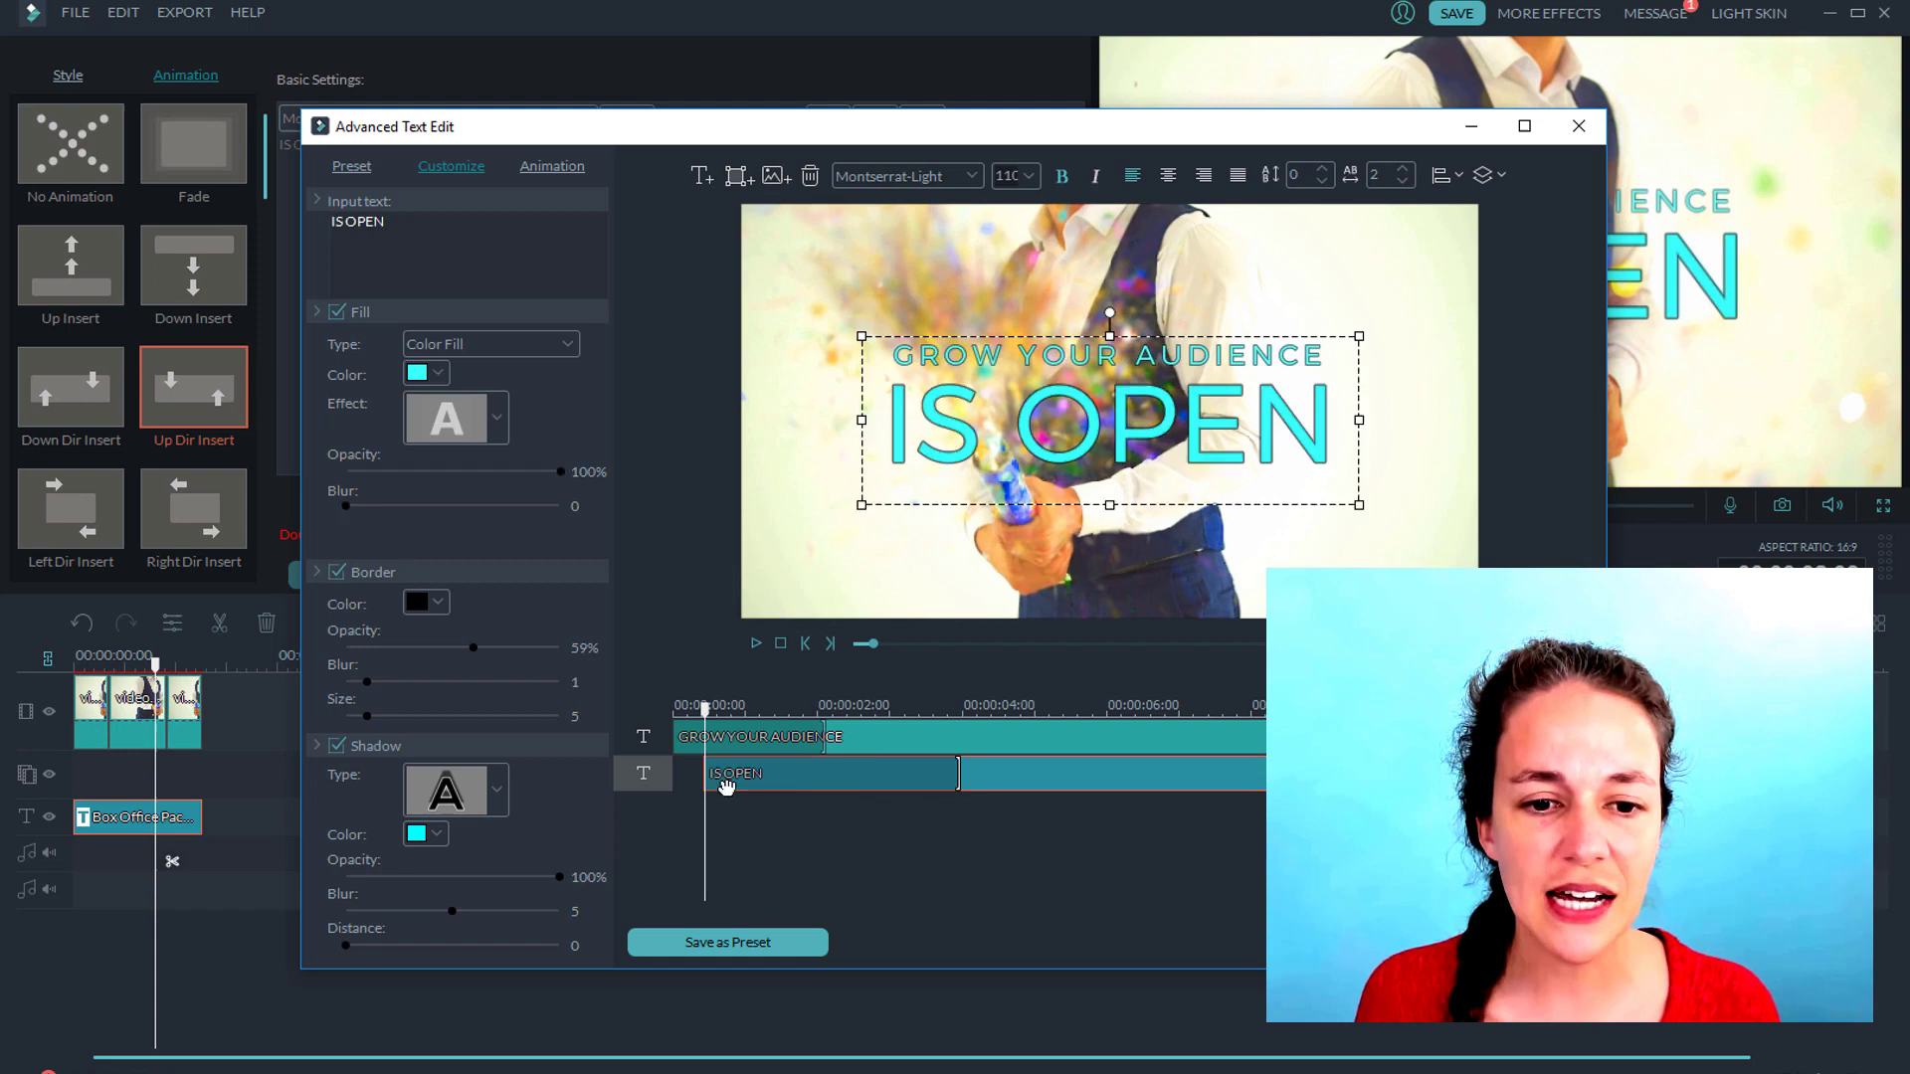
left_click(830, 748)
left_click(762, 736)
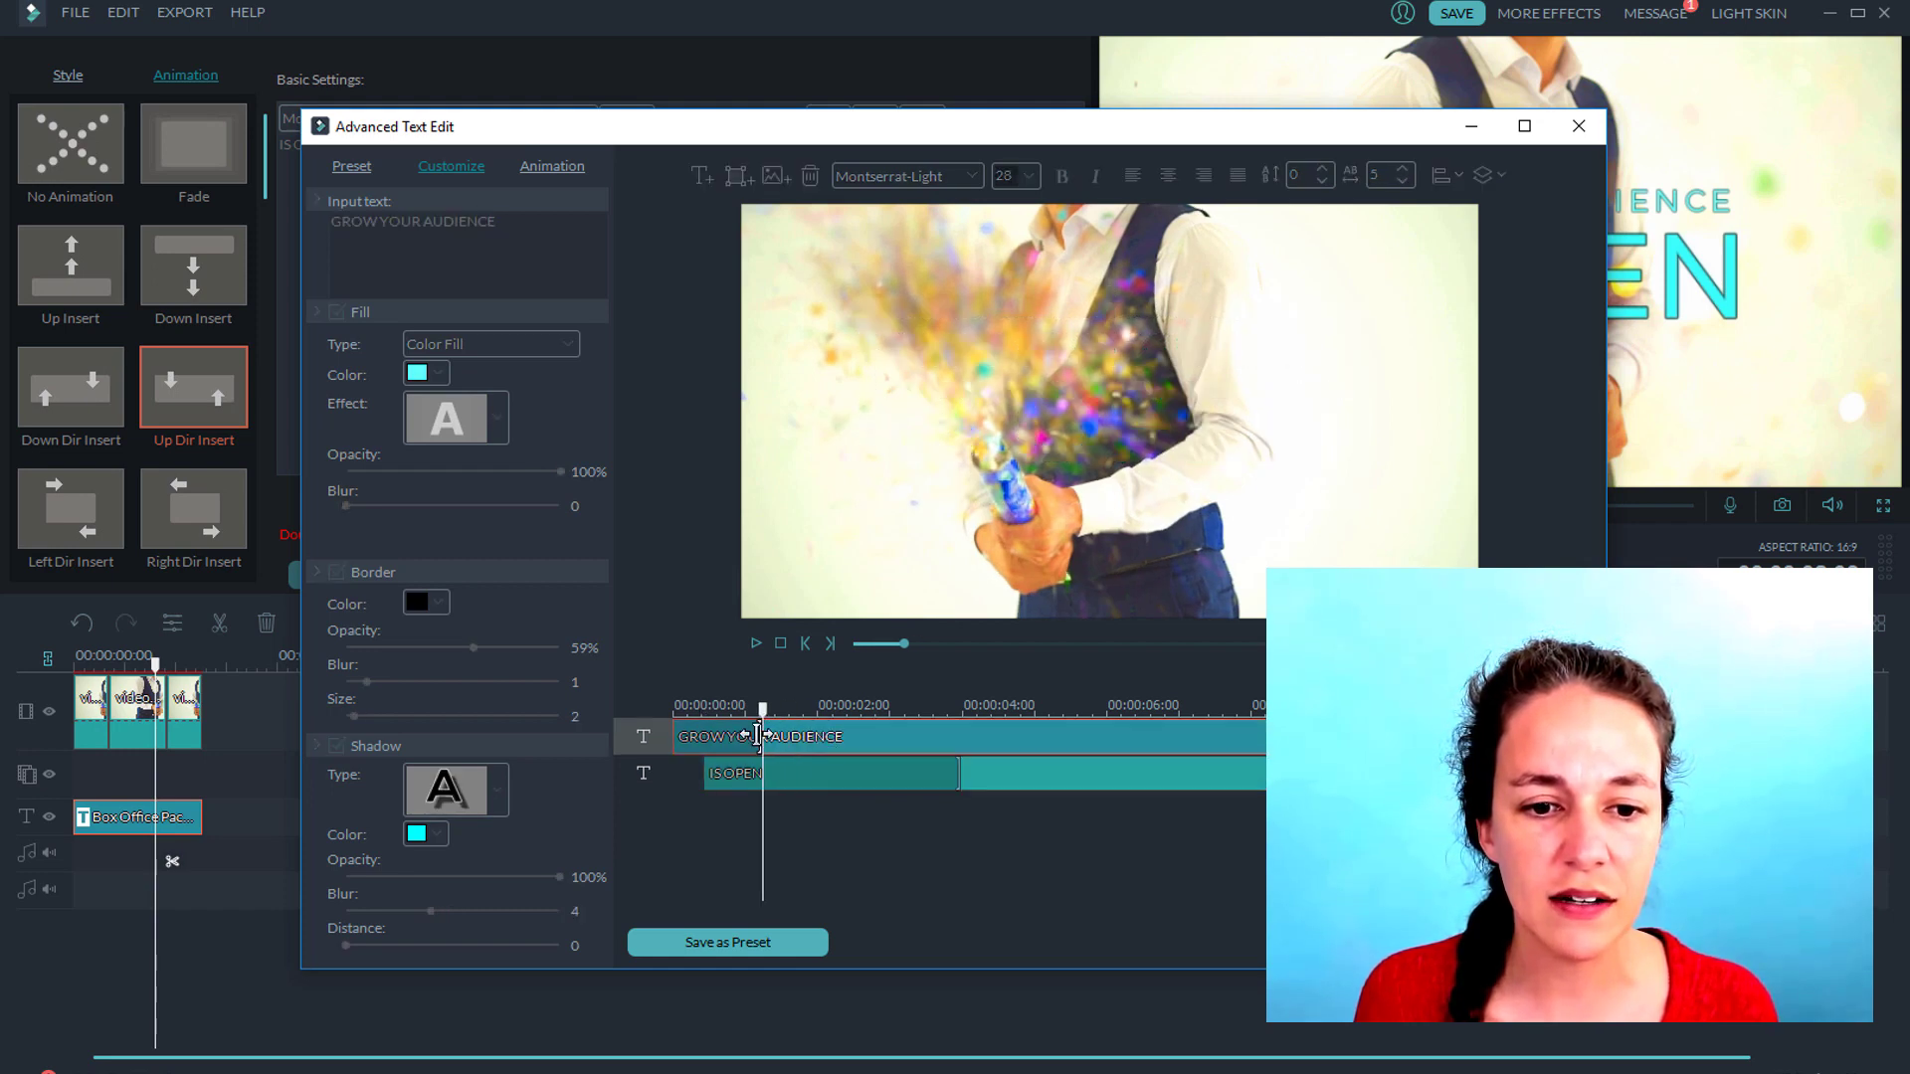
left_click(961, 781)
left_click_drag(959, 774, 817, 786)
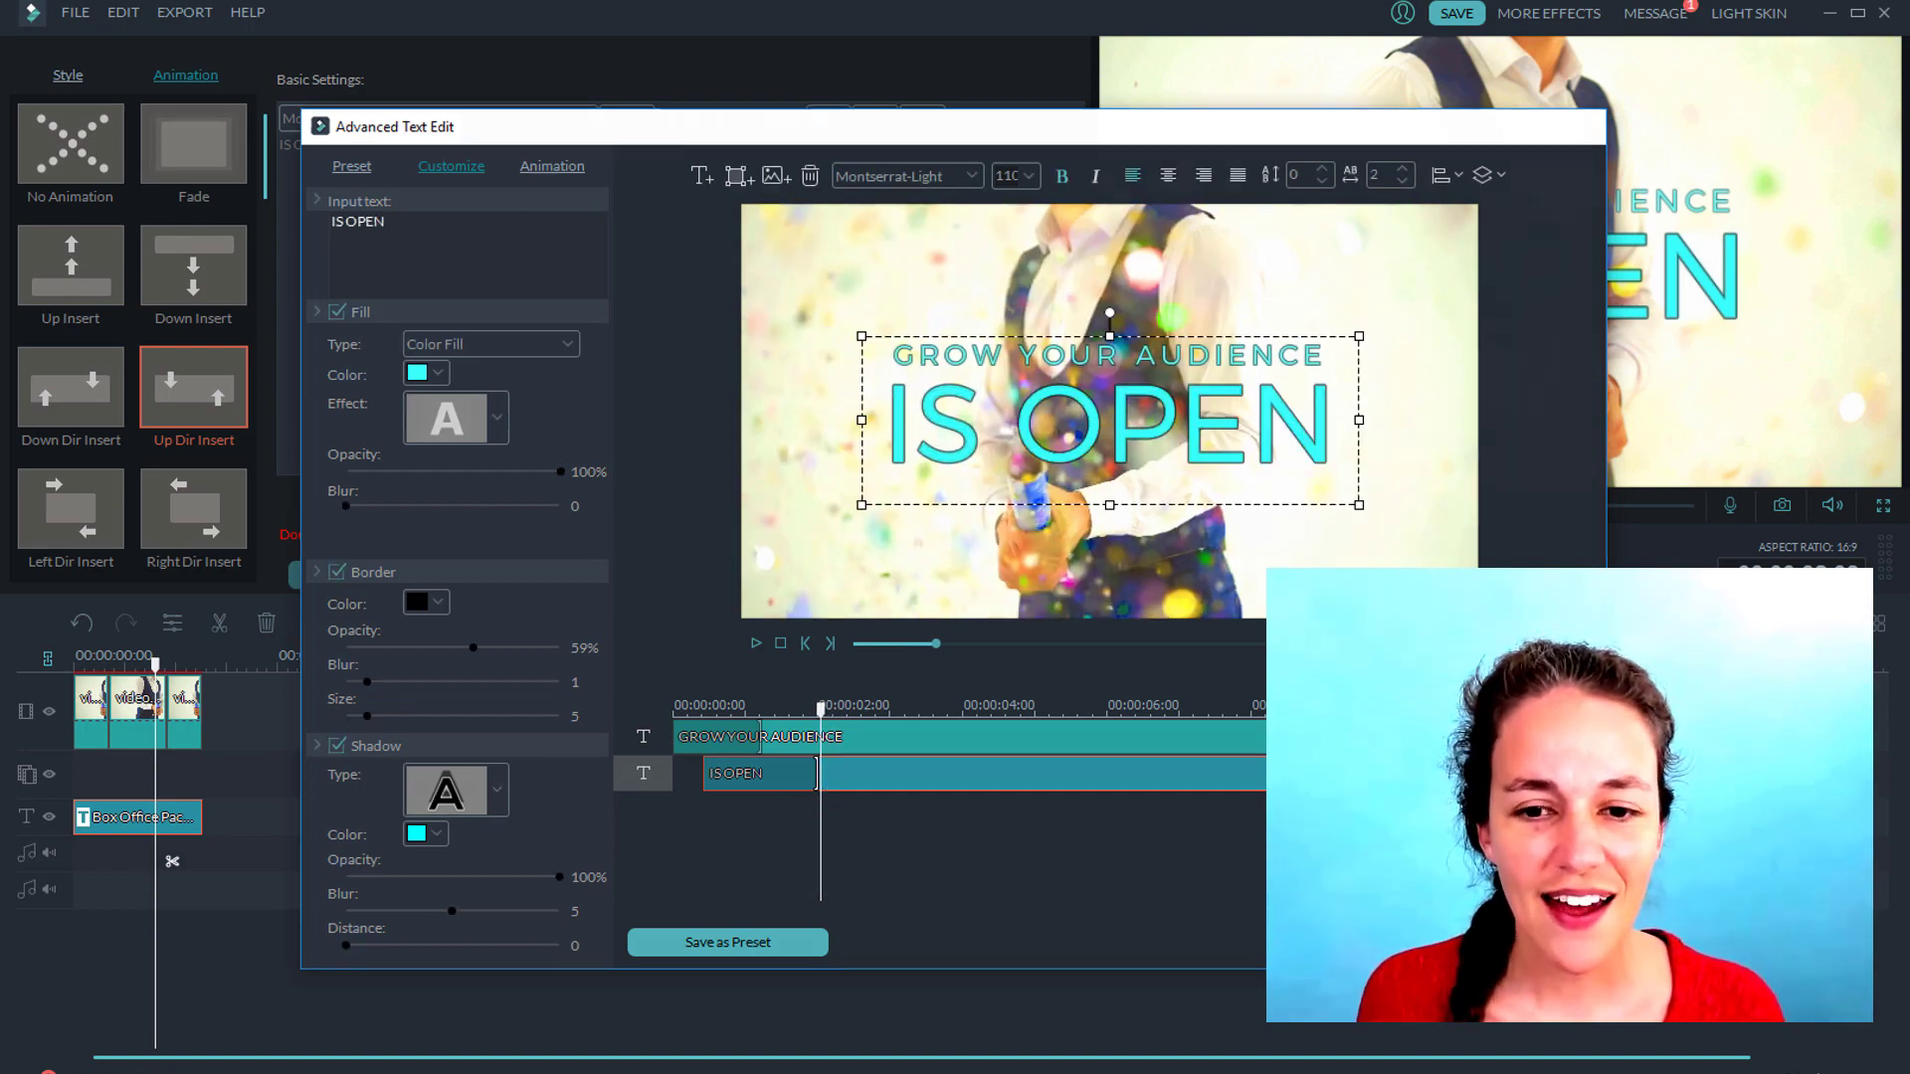
left_click(1536, 942)
Replay the clip from the start and accept the finished title with OK.
left_click_drag(154, 658, 75, 659)
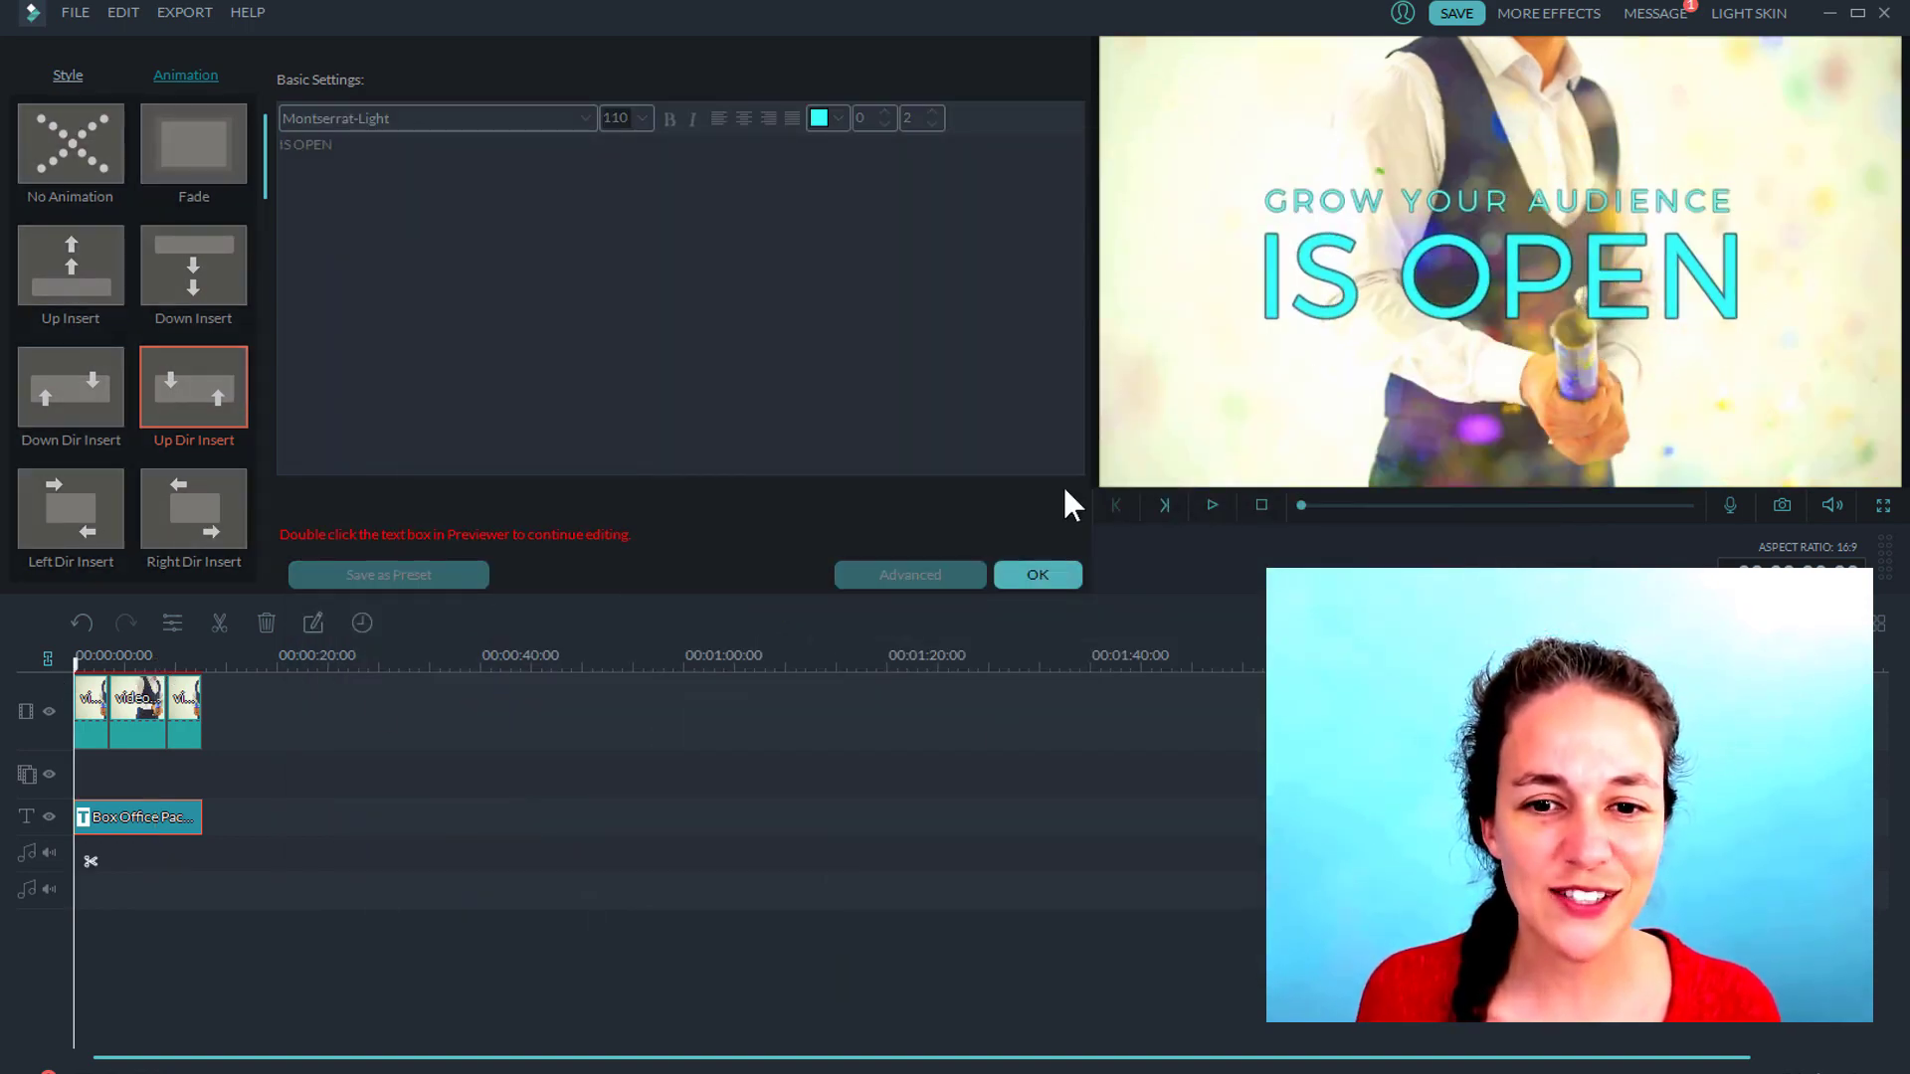
left_click(1209, 507)
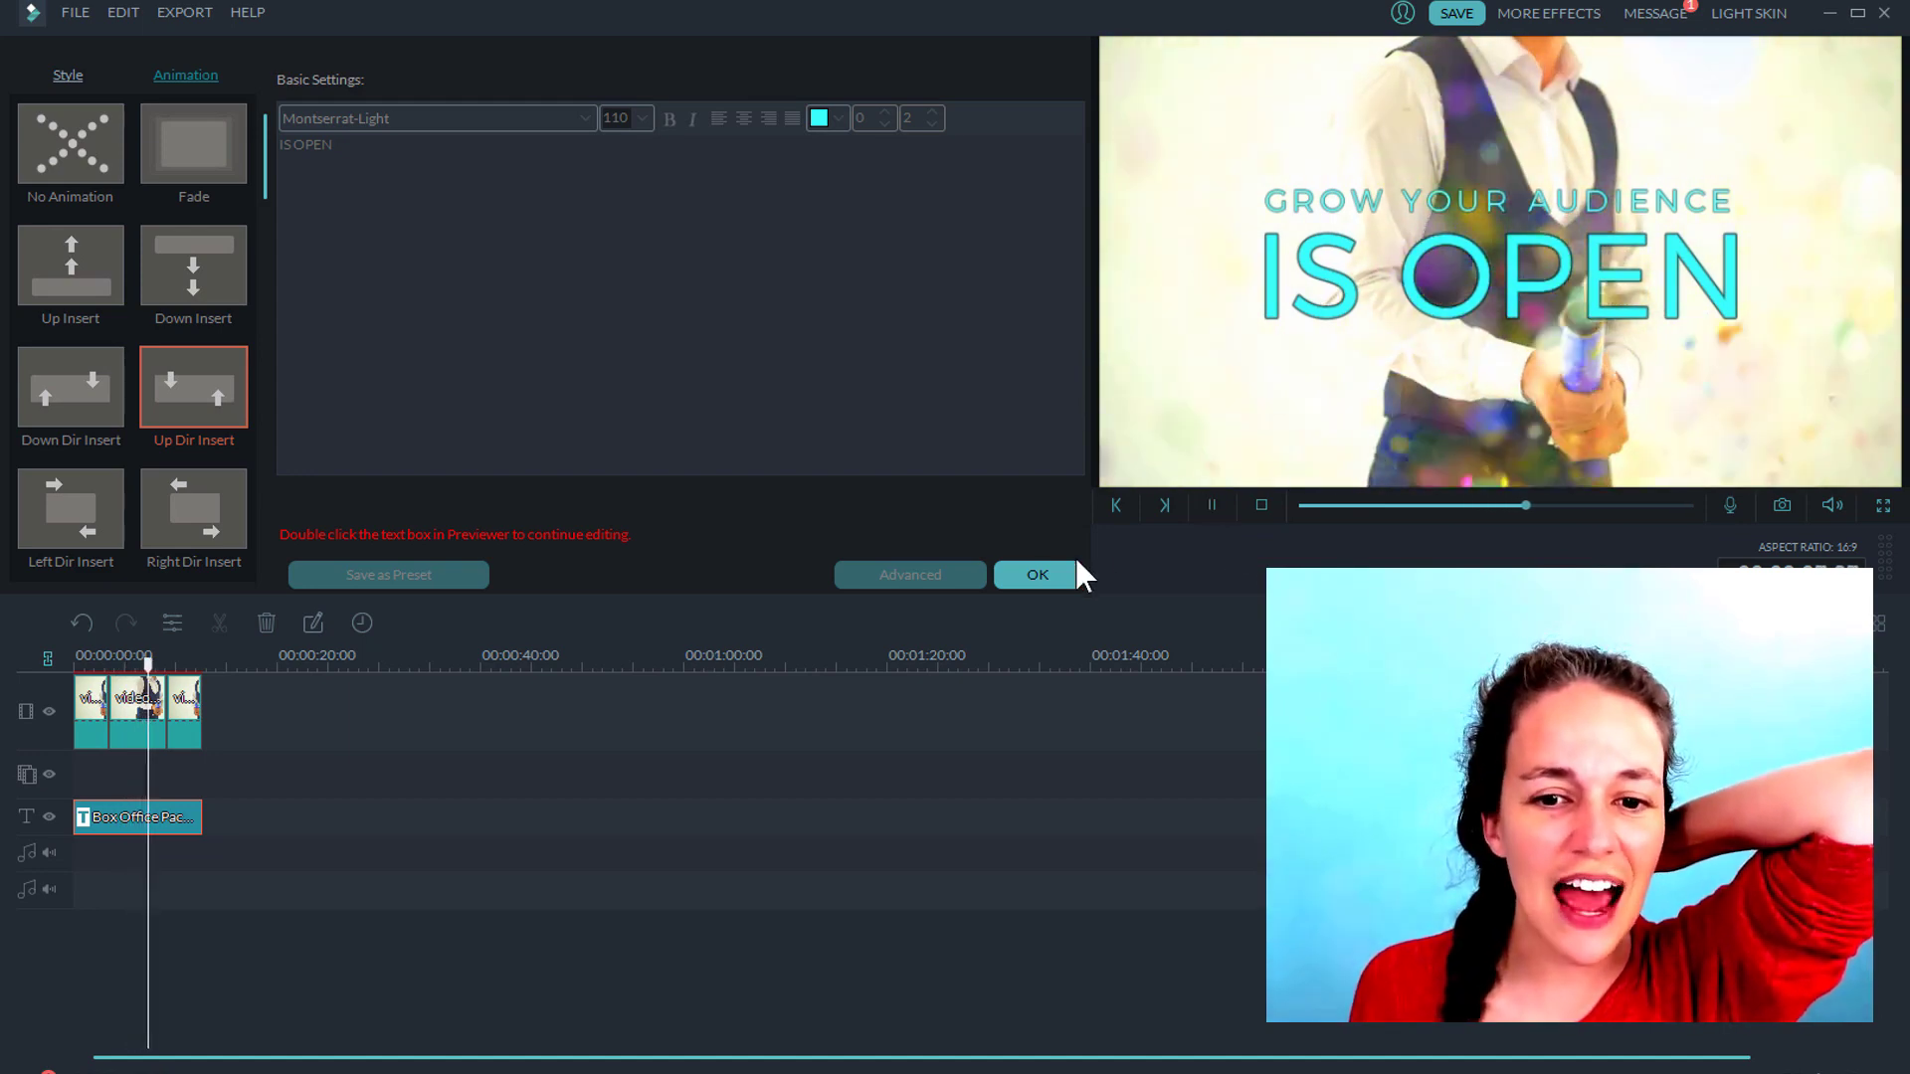
left_click(1066, 584)
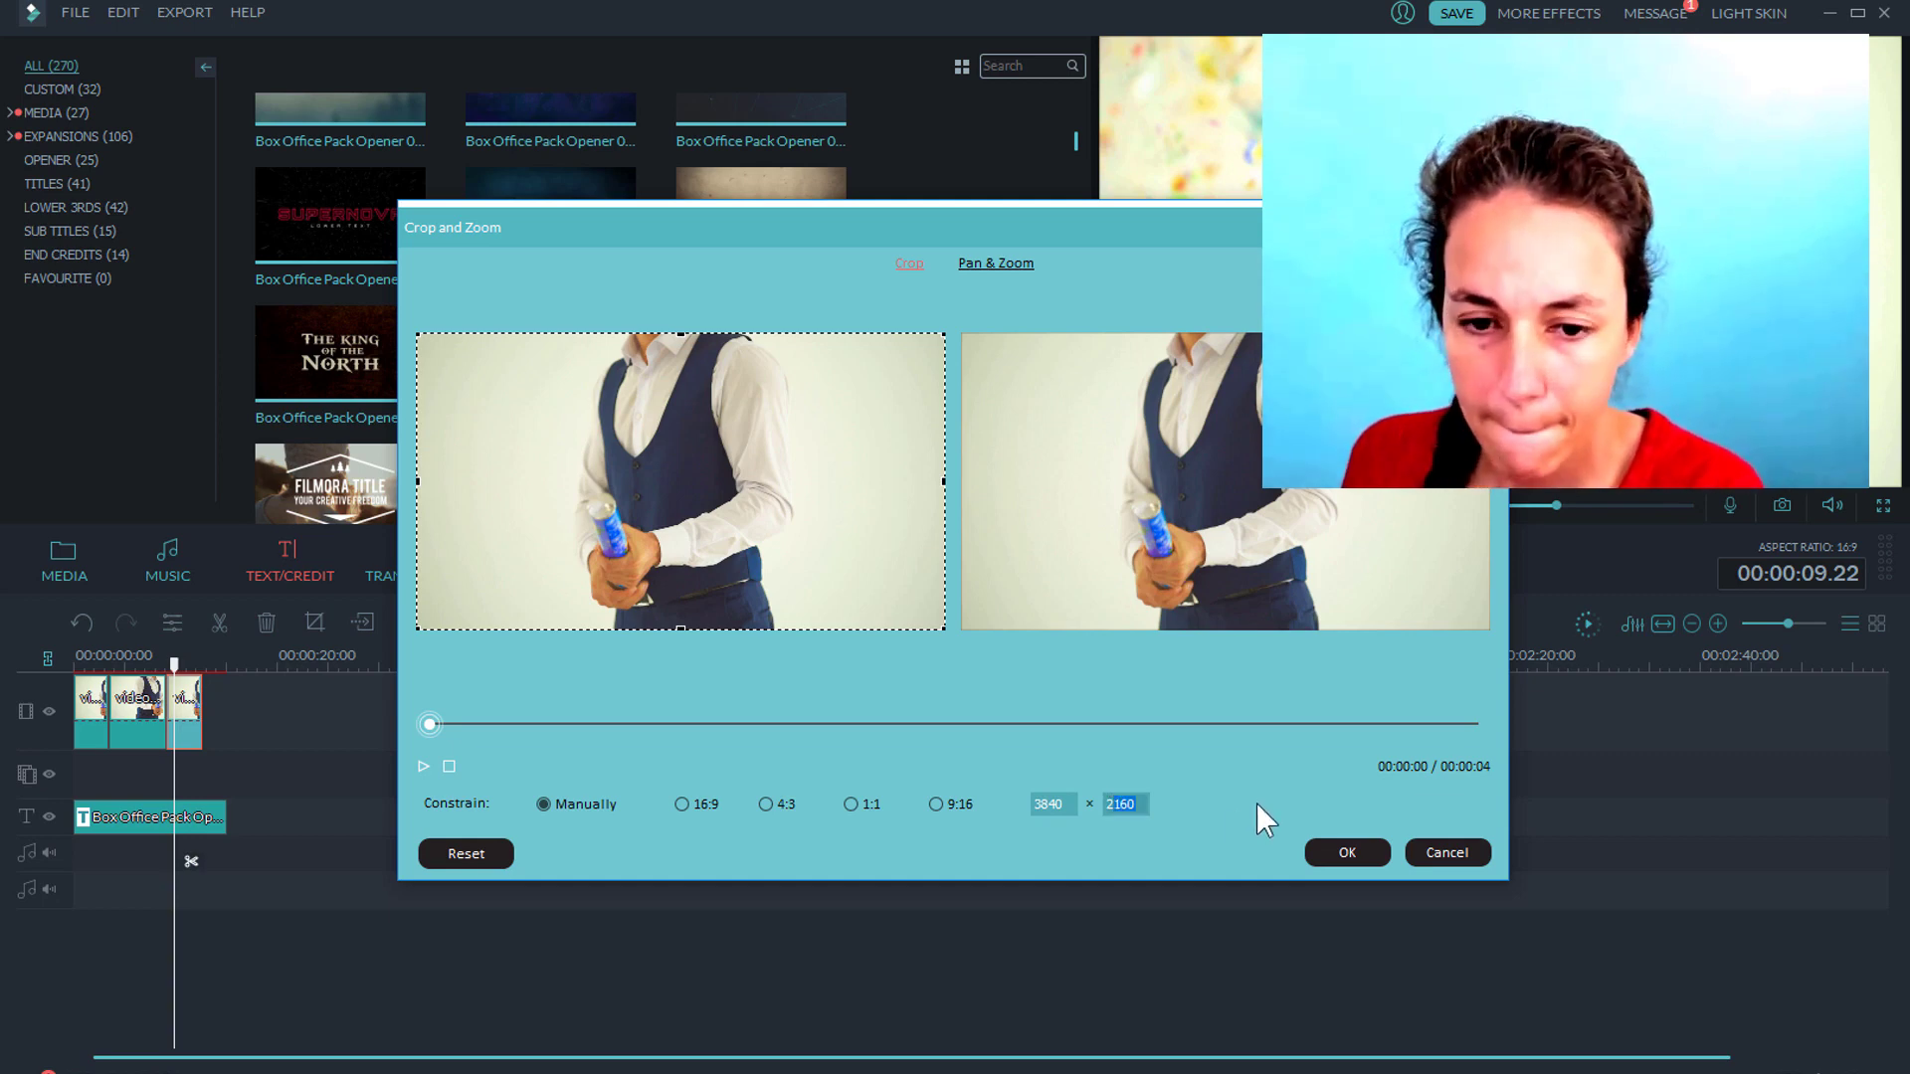
Set the crop height to 2000 and apply the 3840 × 2000 crop to the first clip.
type("00")
left_click(1323, 846)
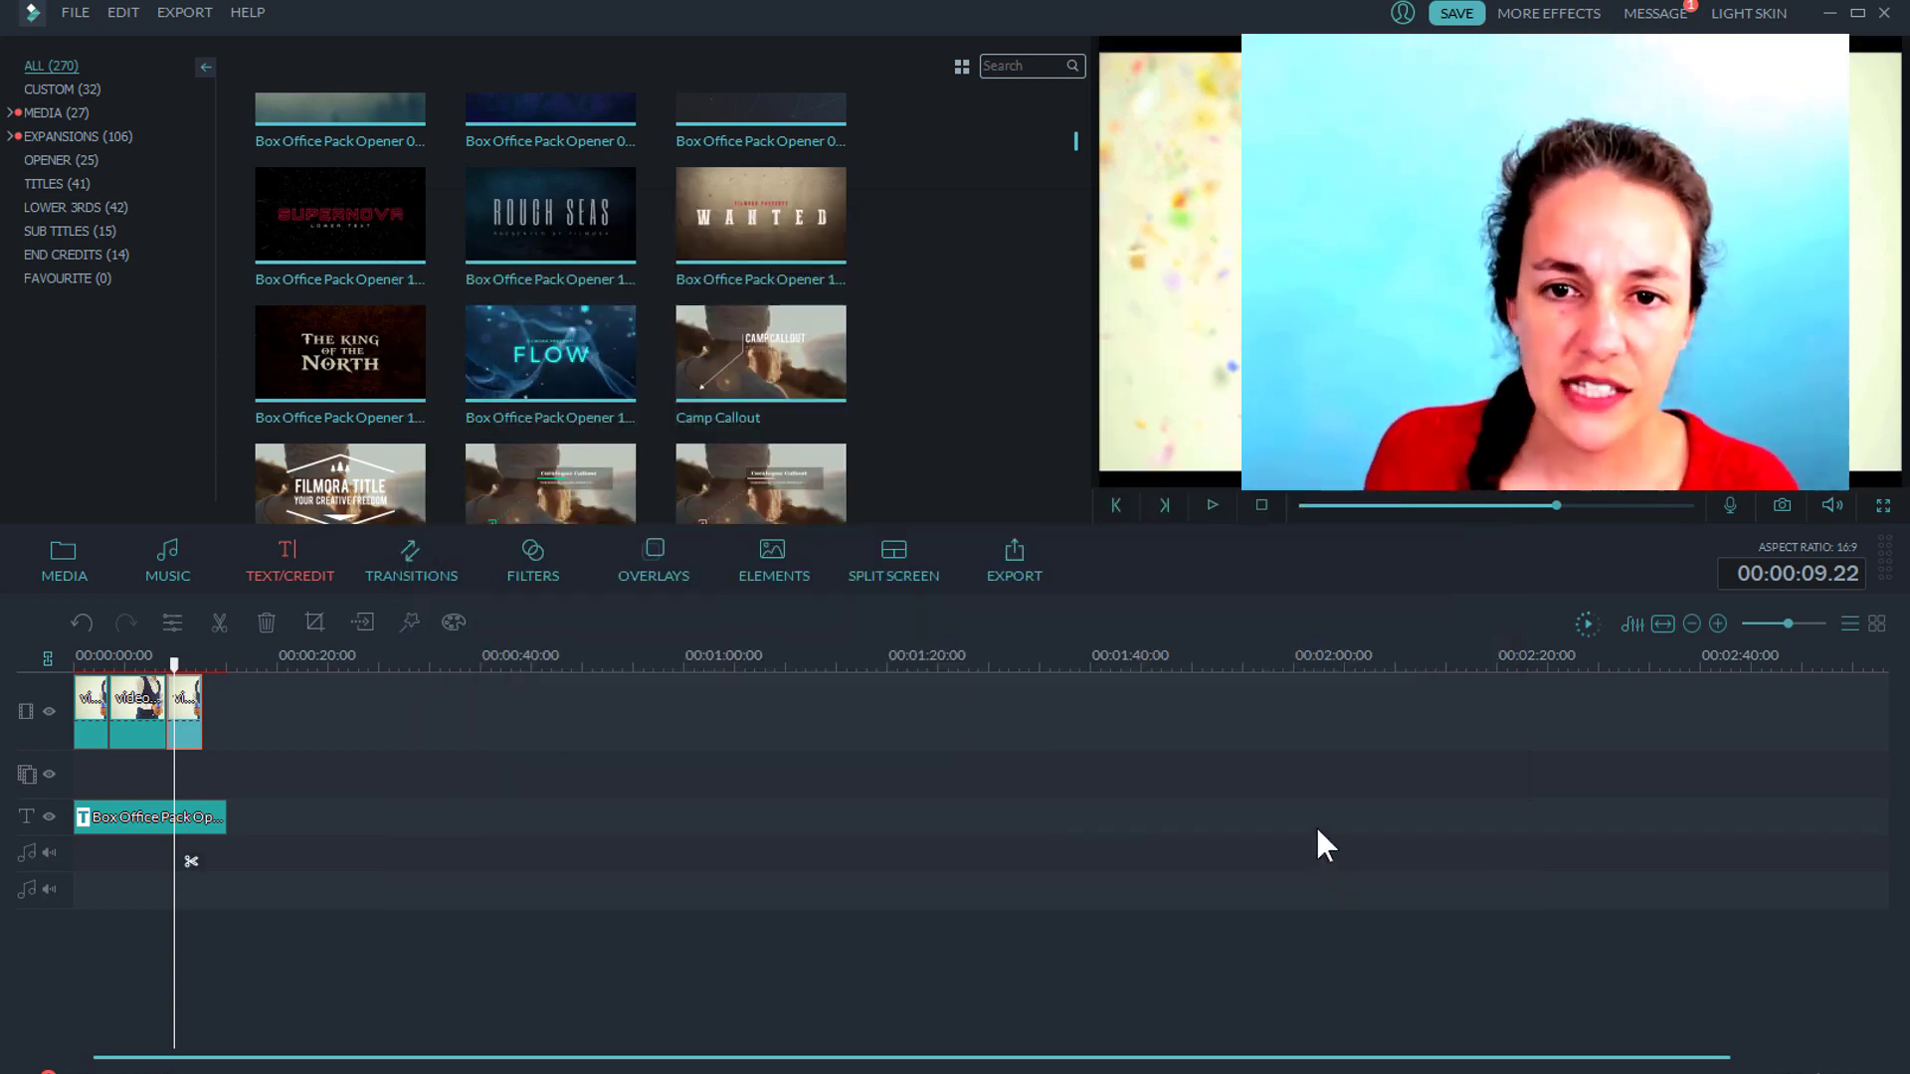
left_click(1056, 564)
key("Escape")
left_click(100, 719)
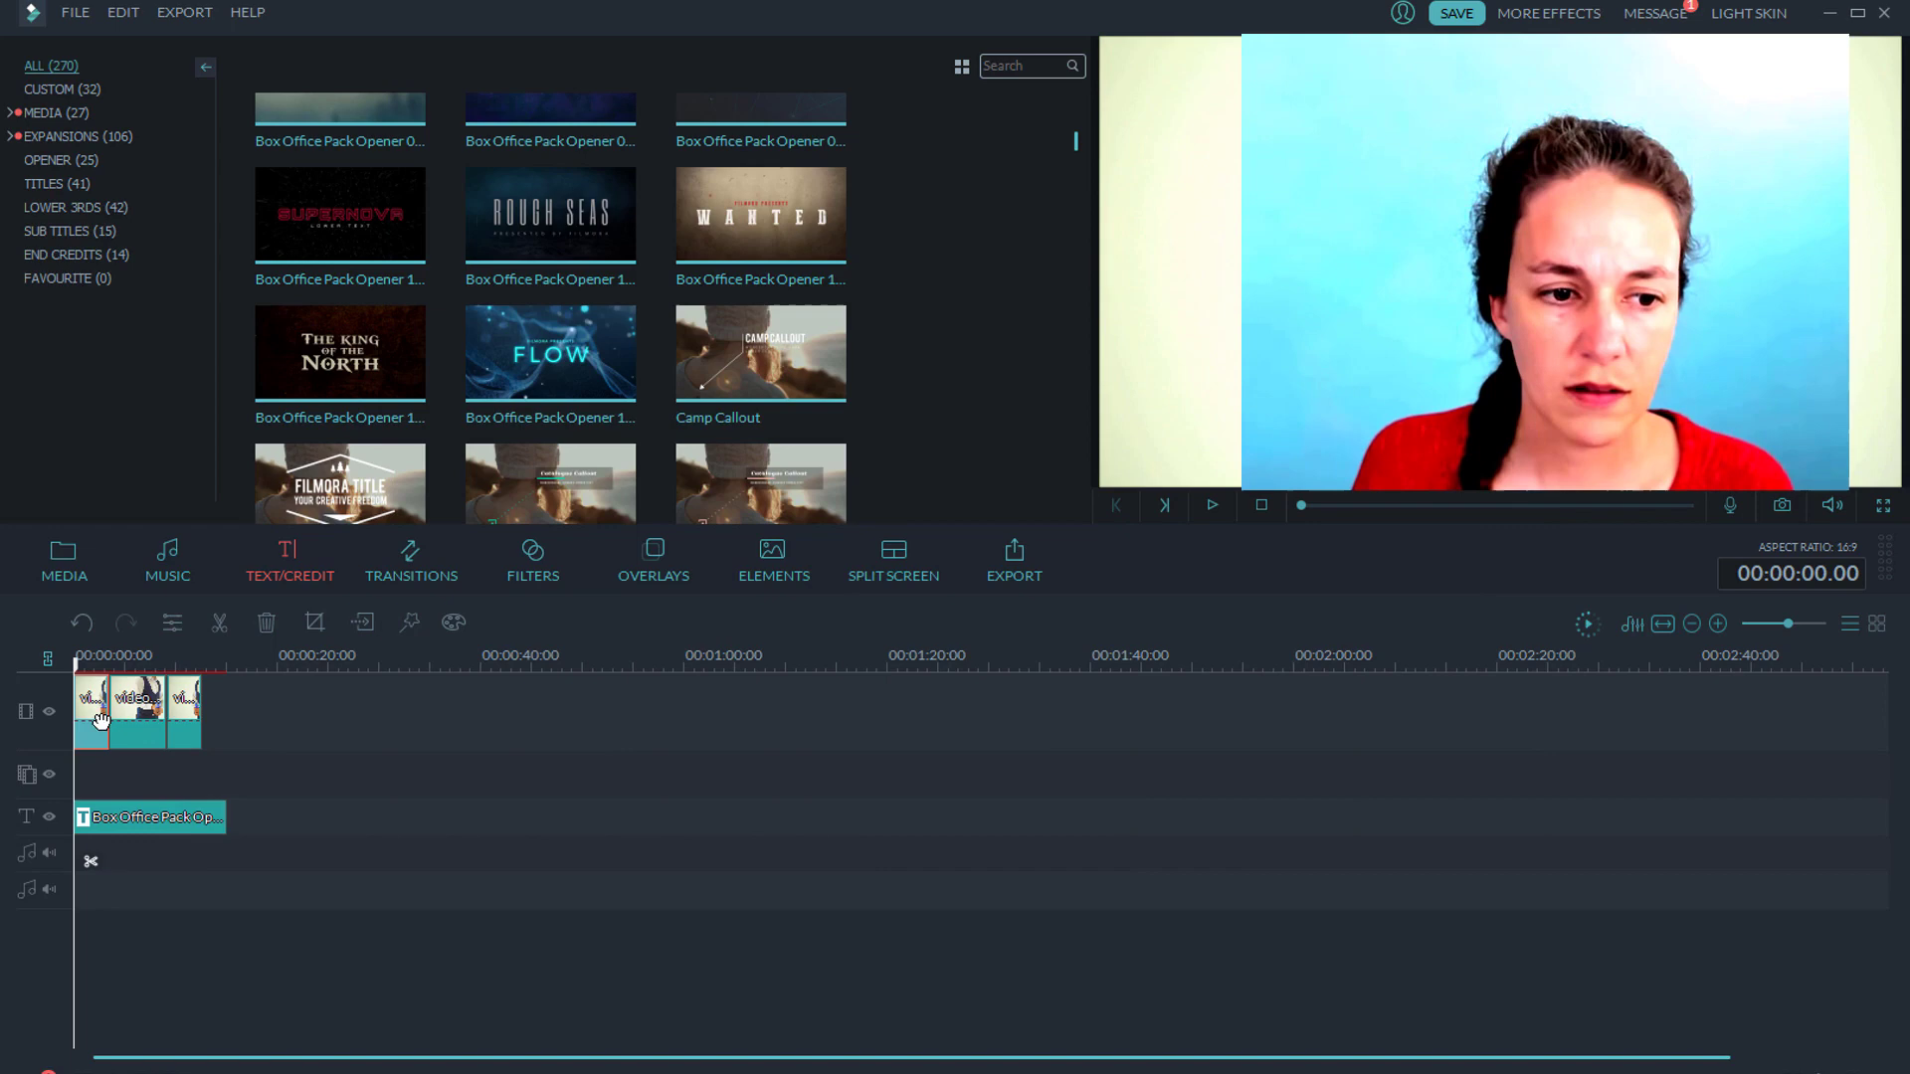
left_click(315, 623)
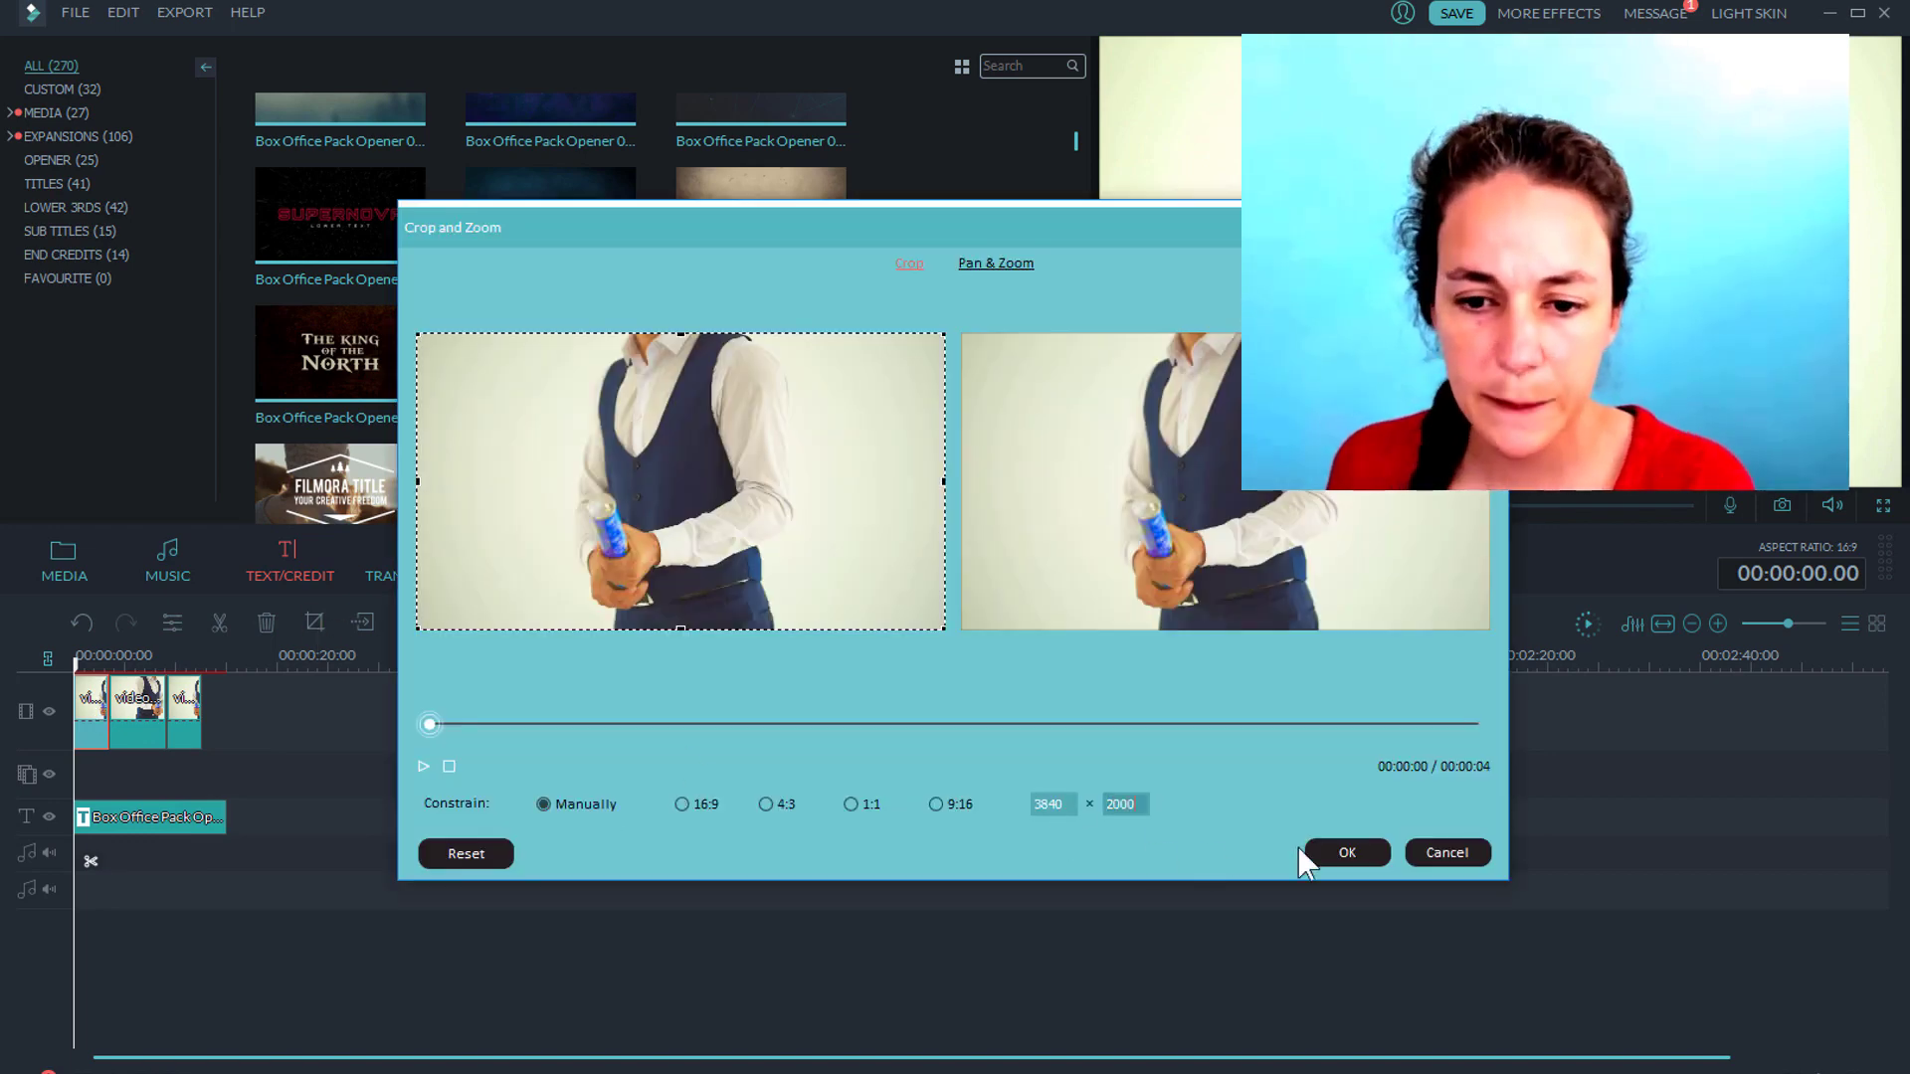
left_click(1323, 851)
Crop the second clip to 3840 × 2000 and export the video as MP4 'FB cover for open'.
left_click(122, 722)
left_click(315, 623)
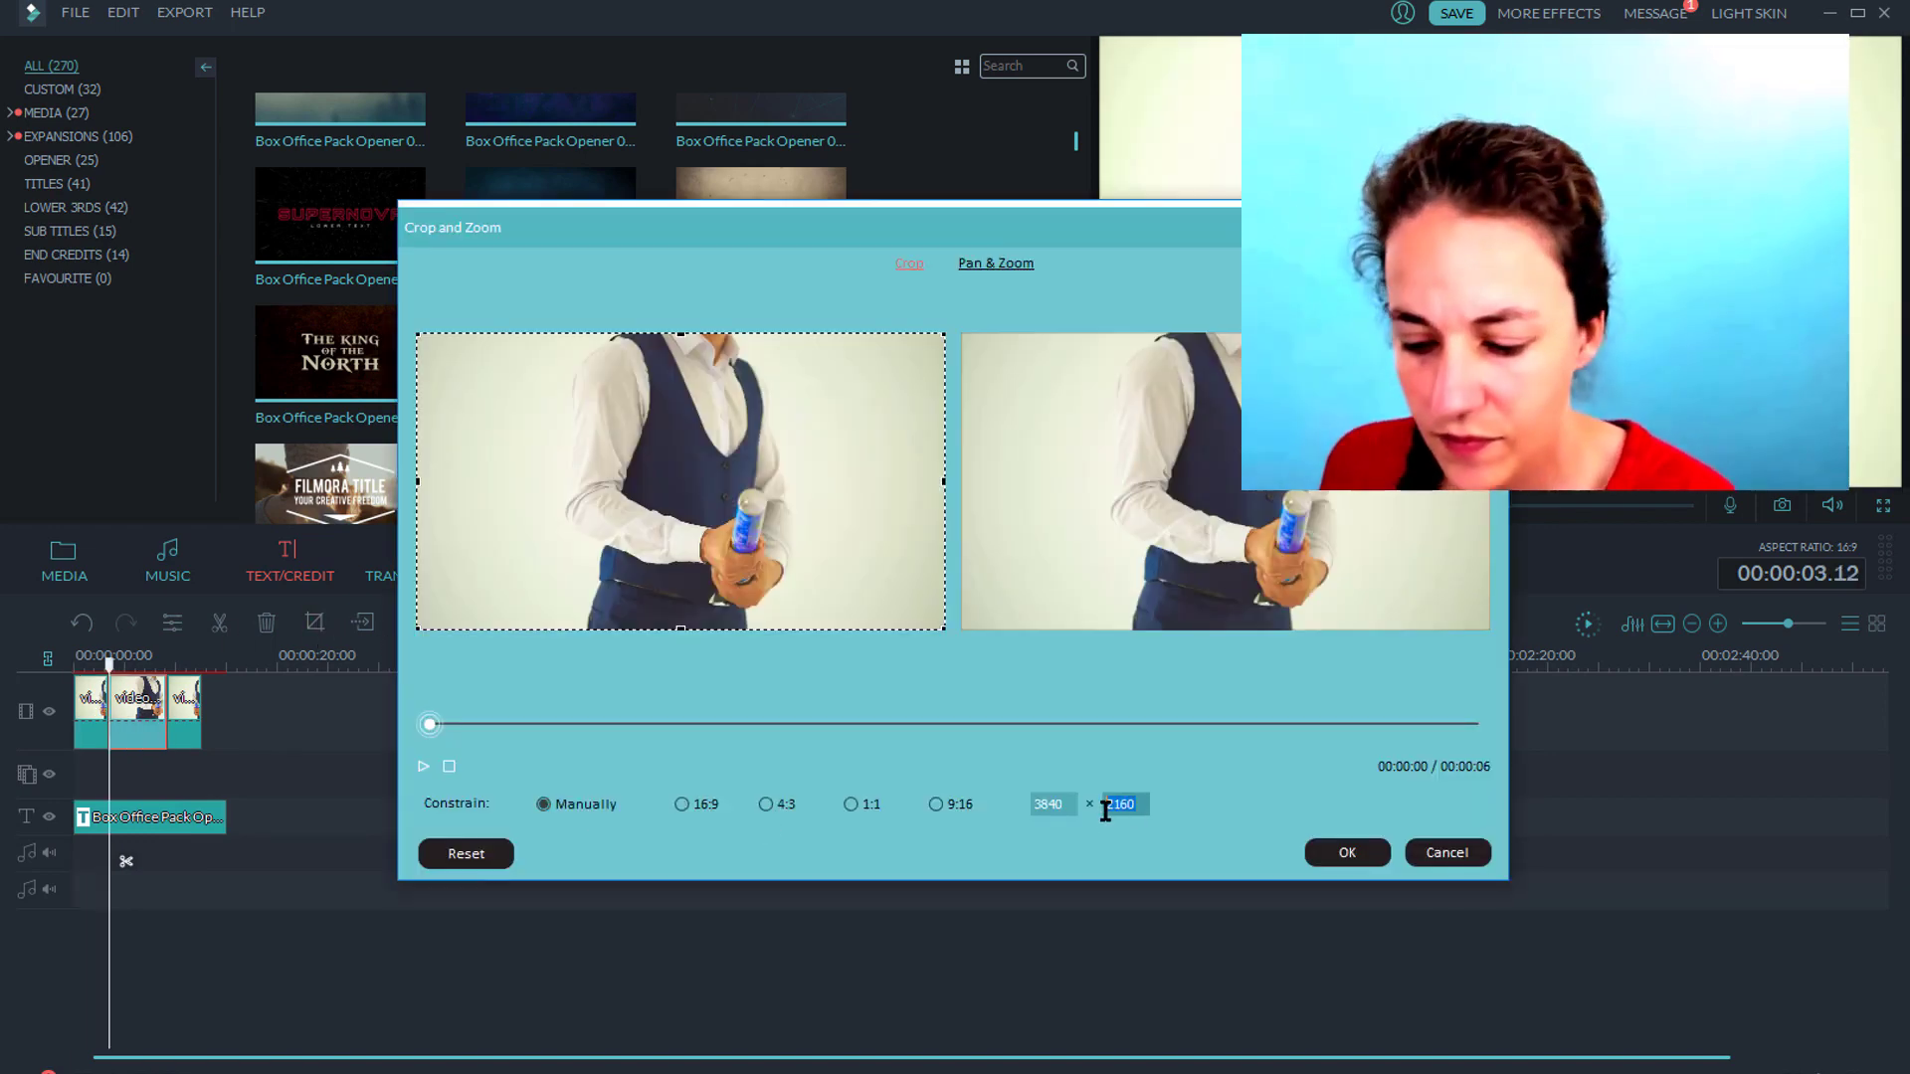
left_click(1347, 852)
left_click(1009, 550)
key("Return")
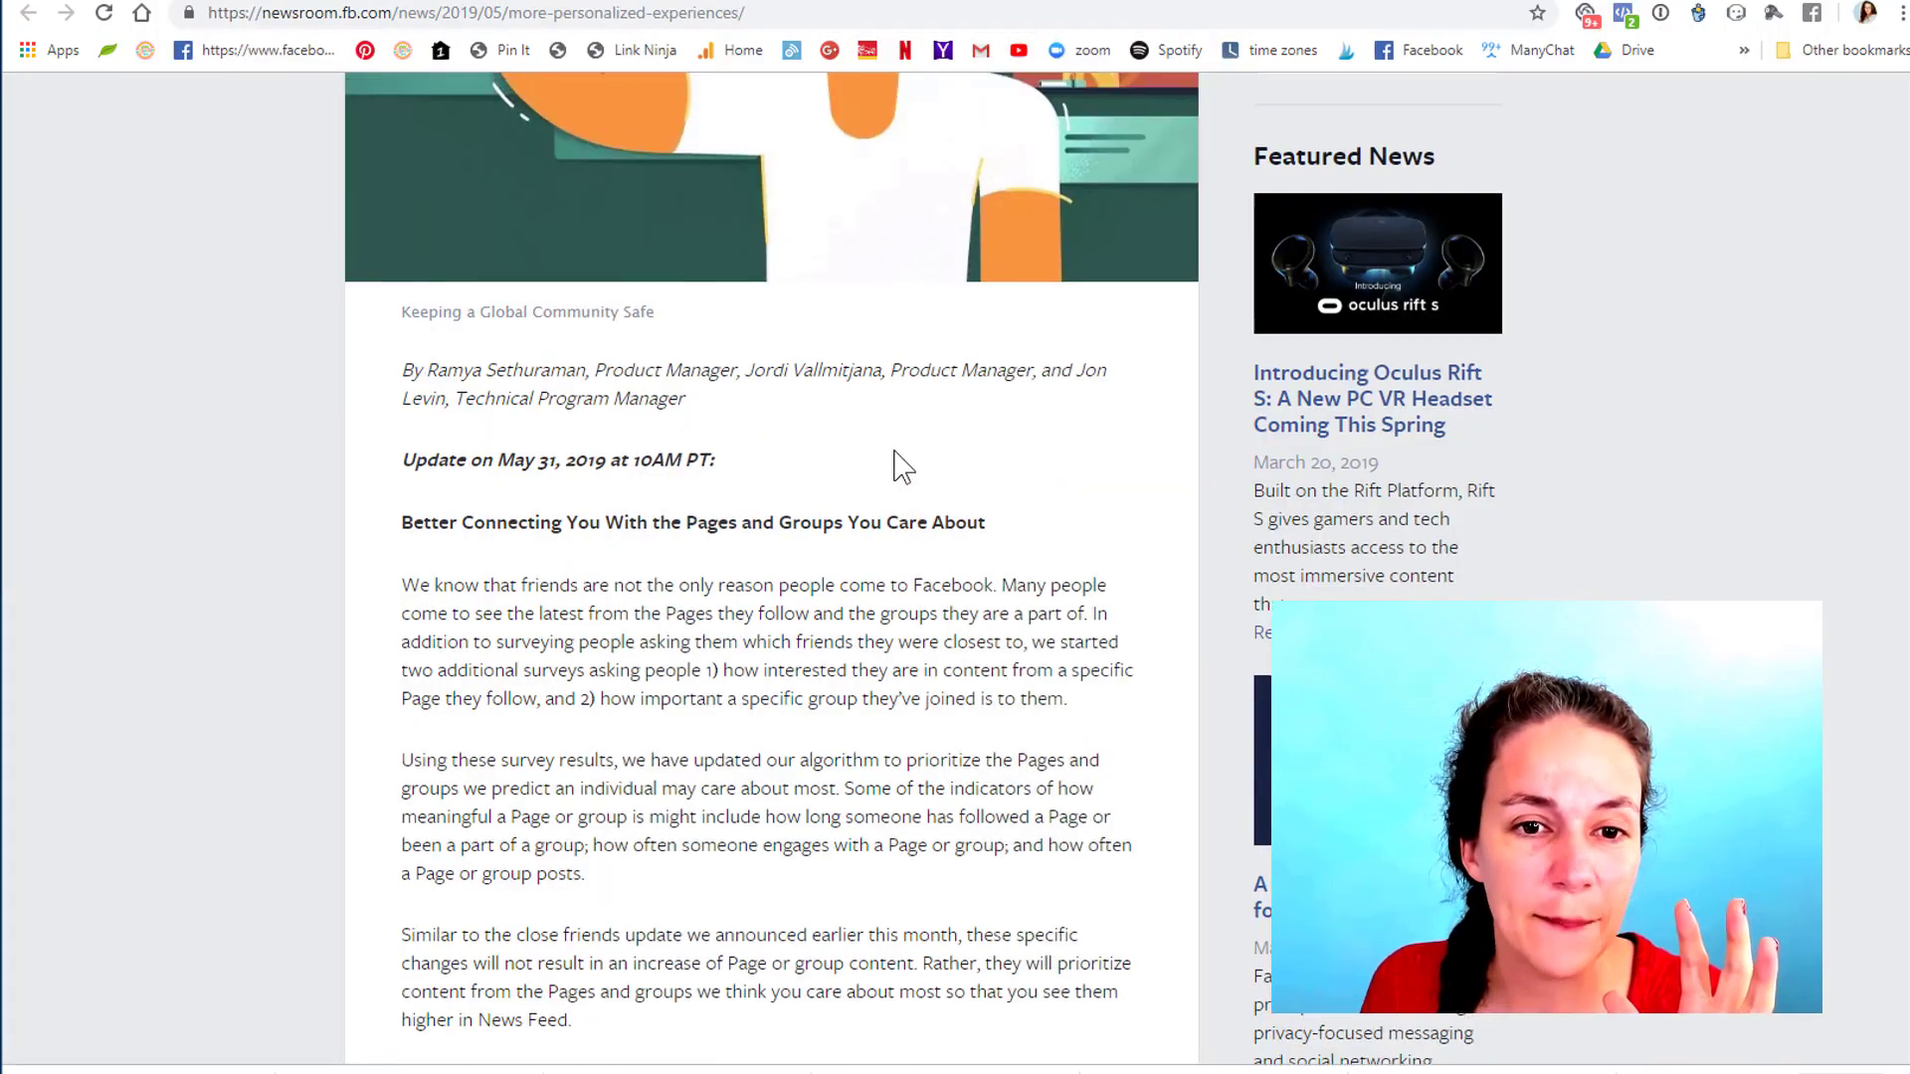
Highlight the Originality point and the sentence on Pages involved in sharing schemes.
scroll(895, 460, "up", 2)
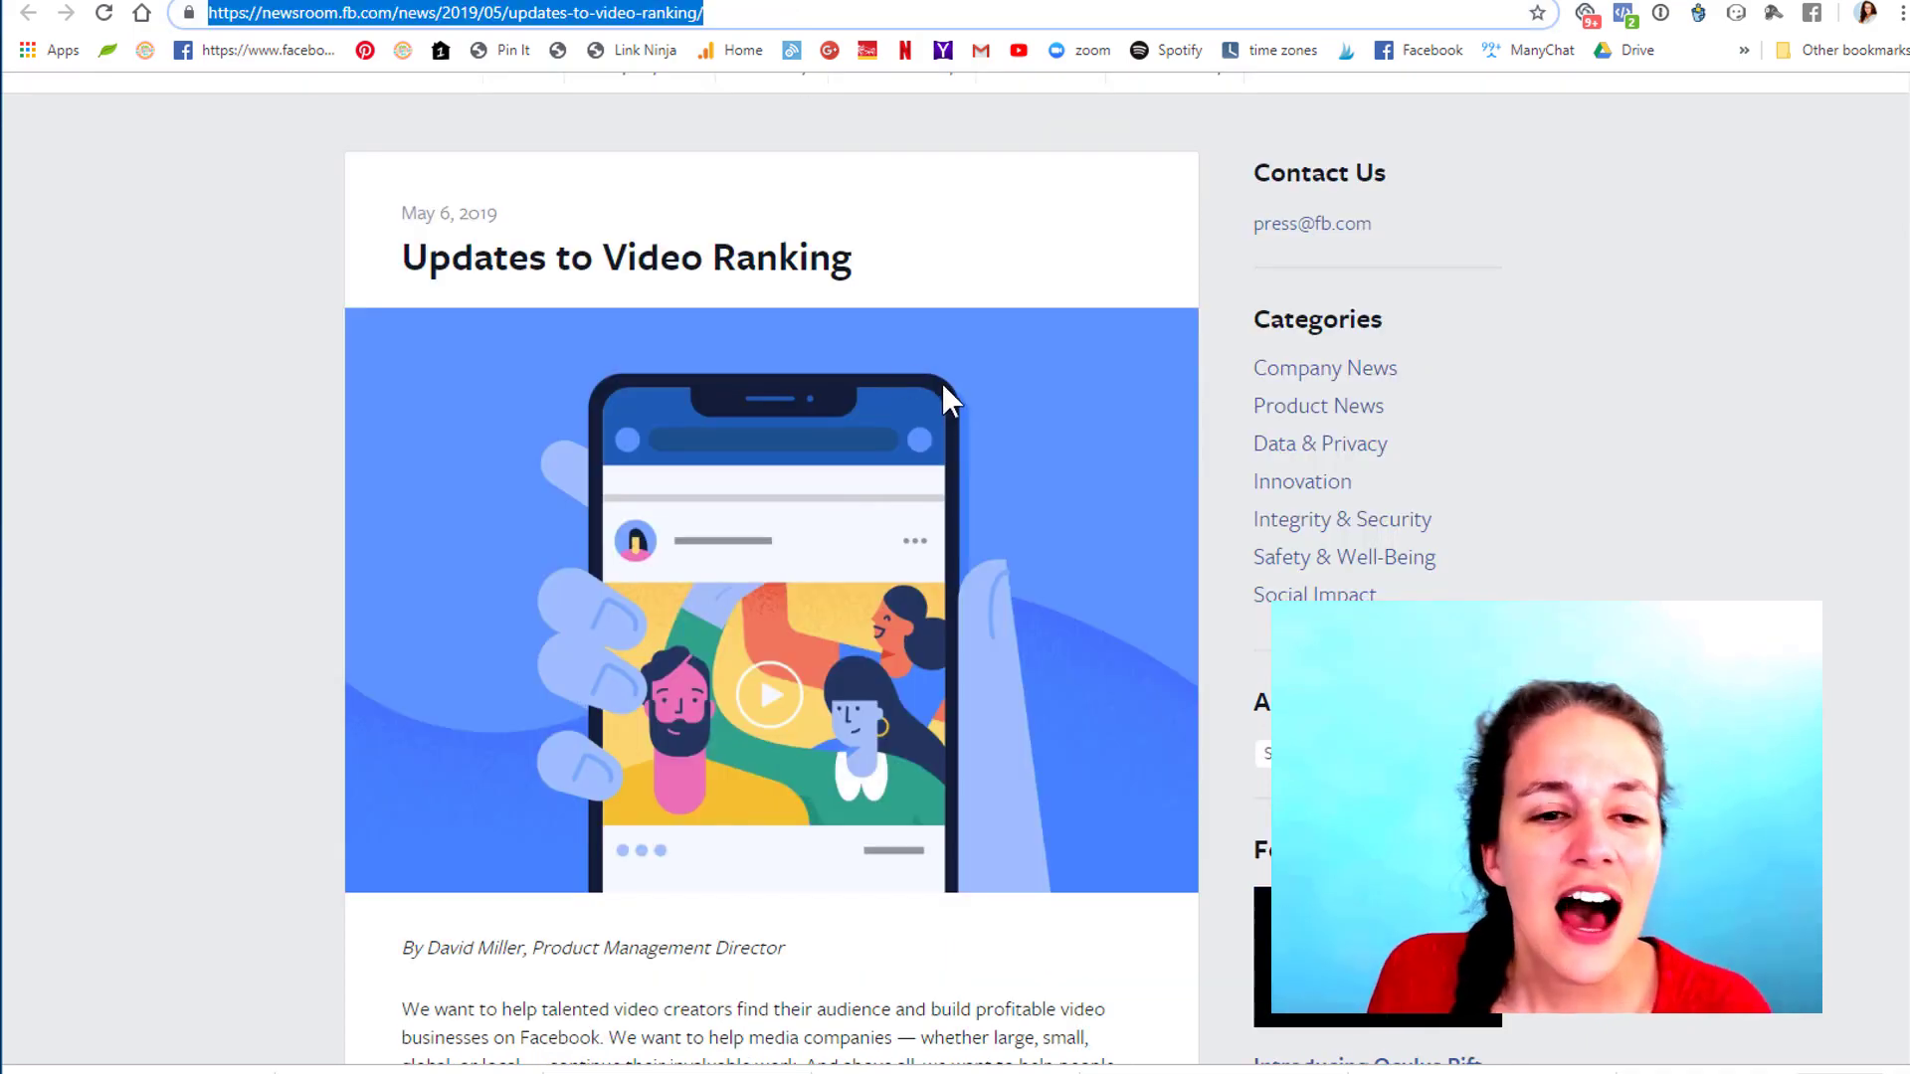
scroll(468, 229, "down", 8)
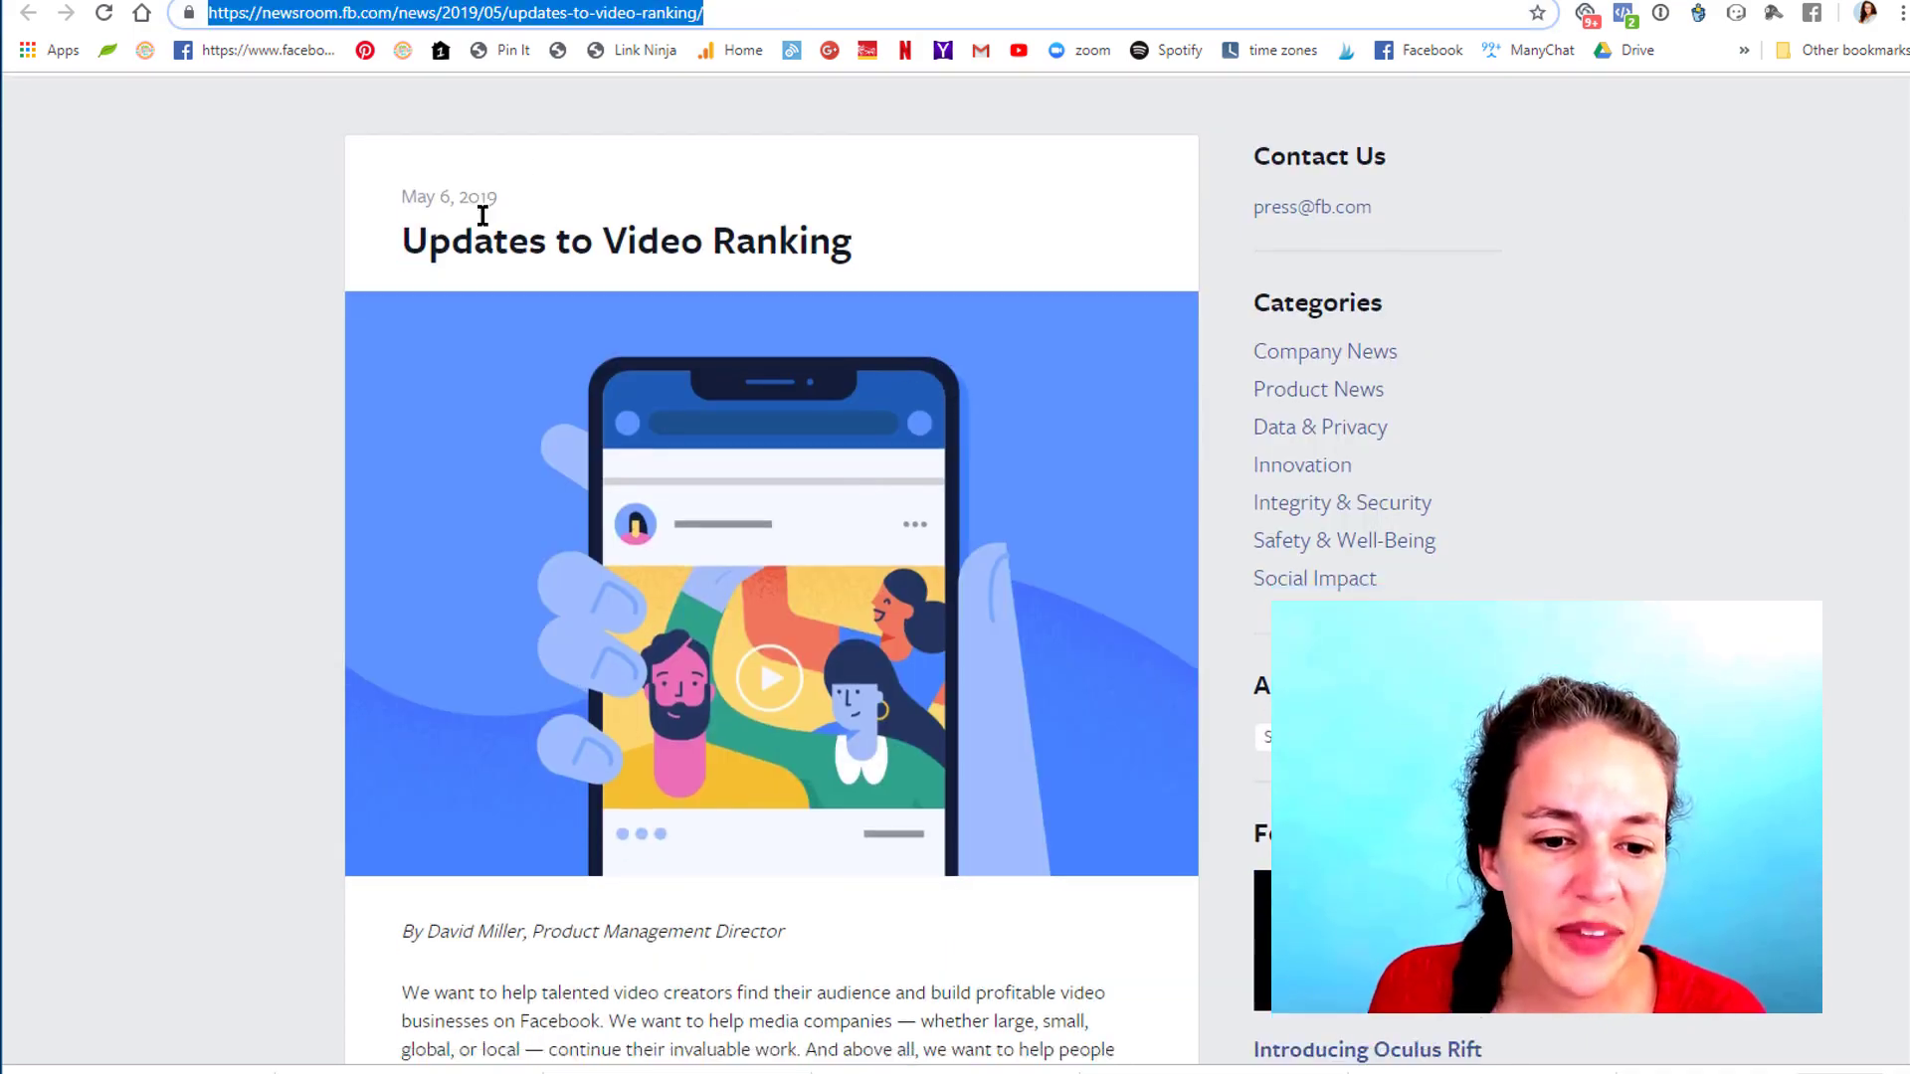
scroll(801, 241, "down", 4)
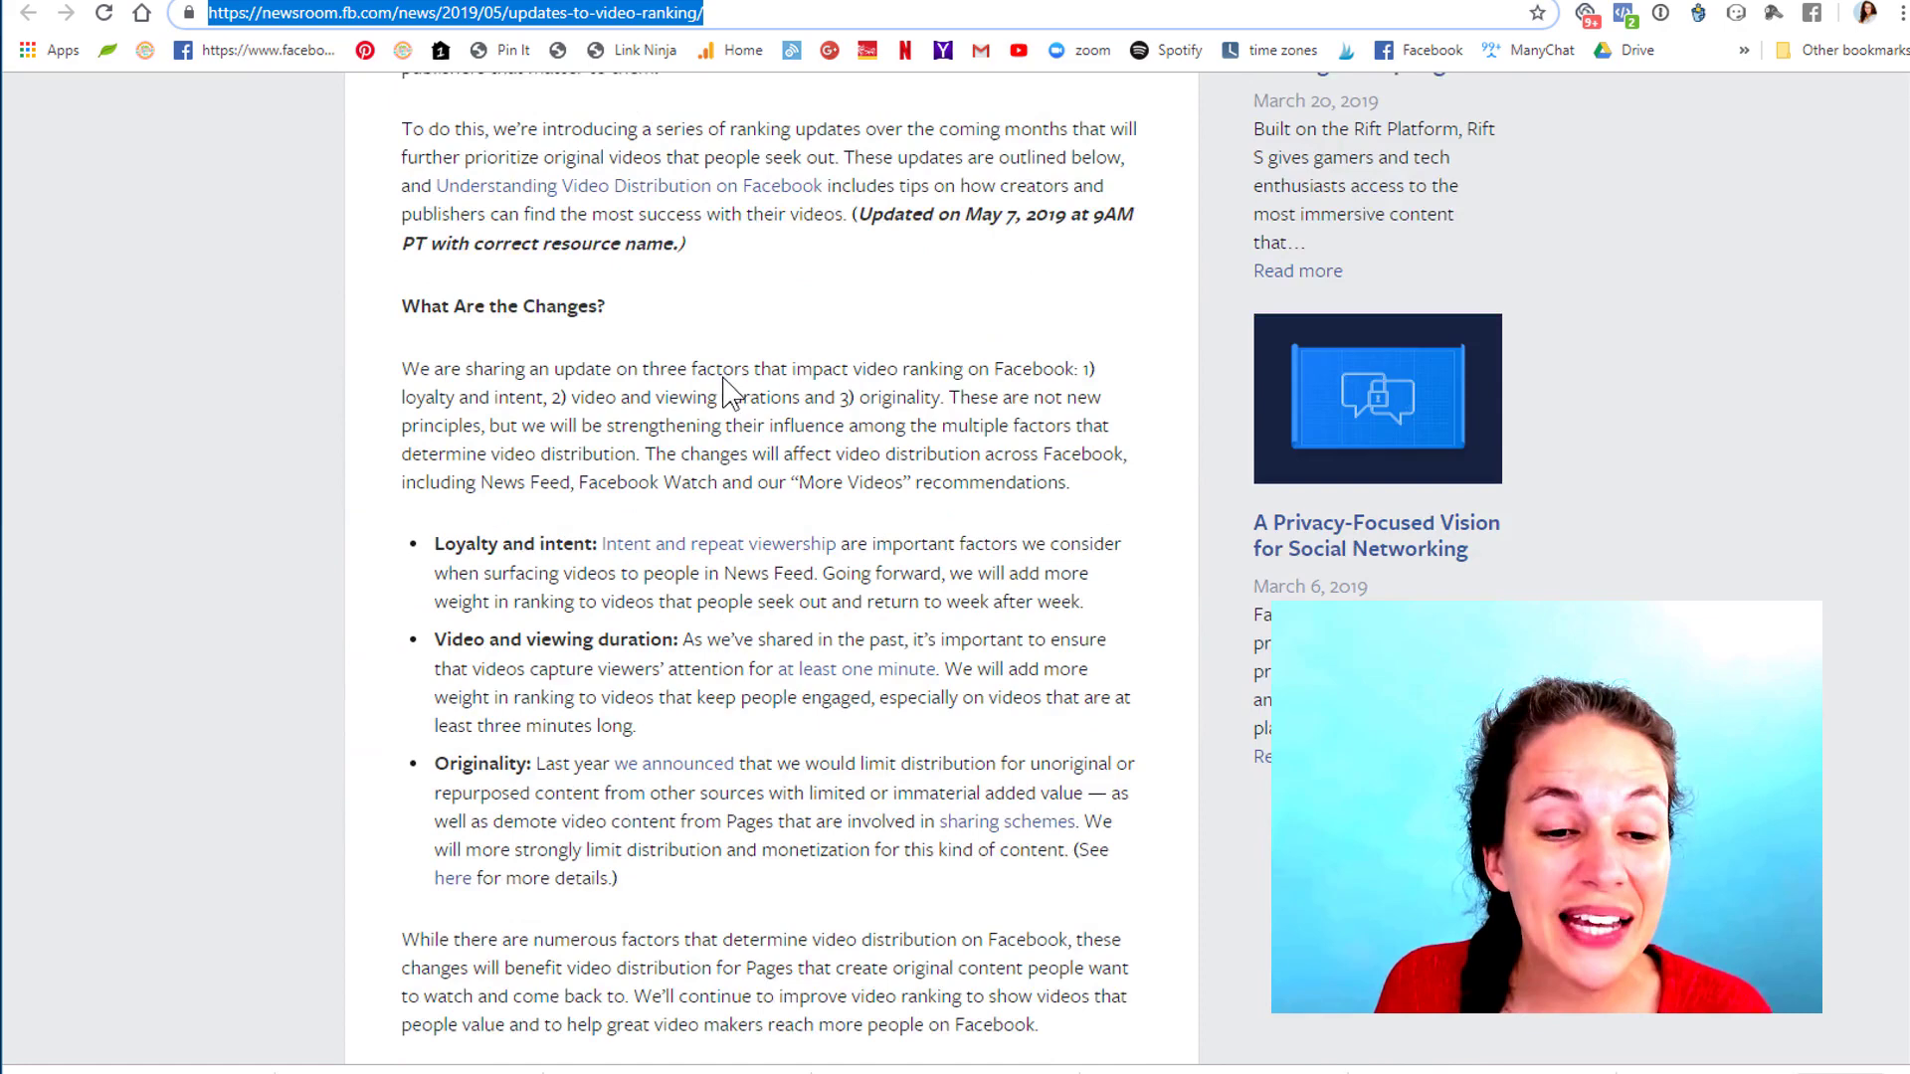
left_click_drag(438, 633, 515, 633)
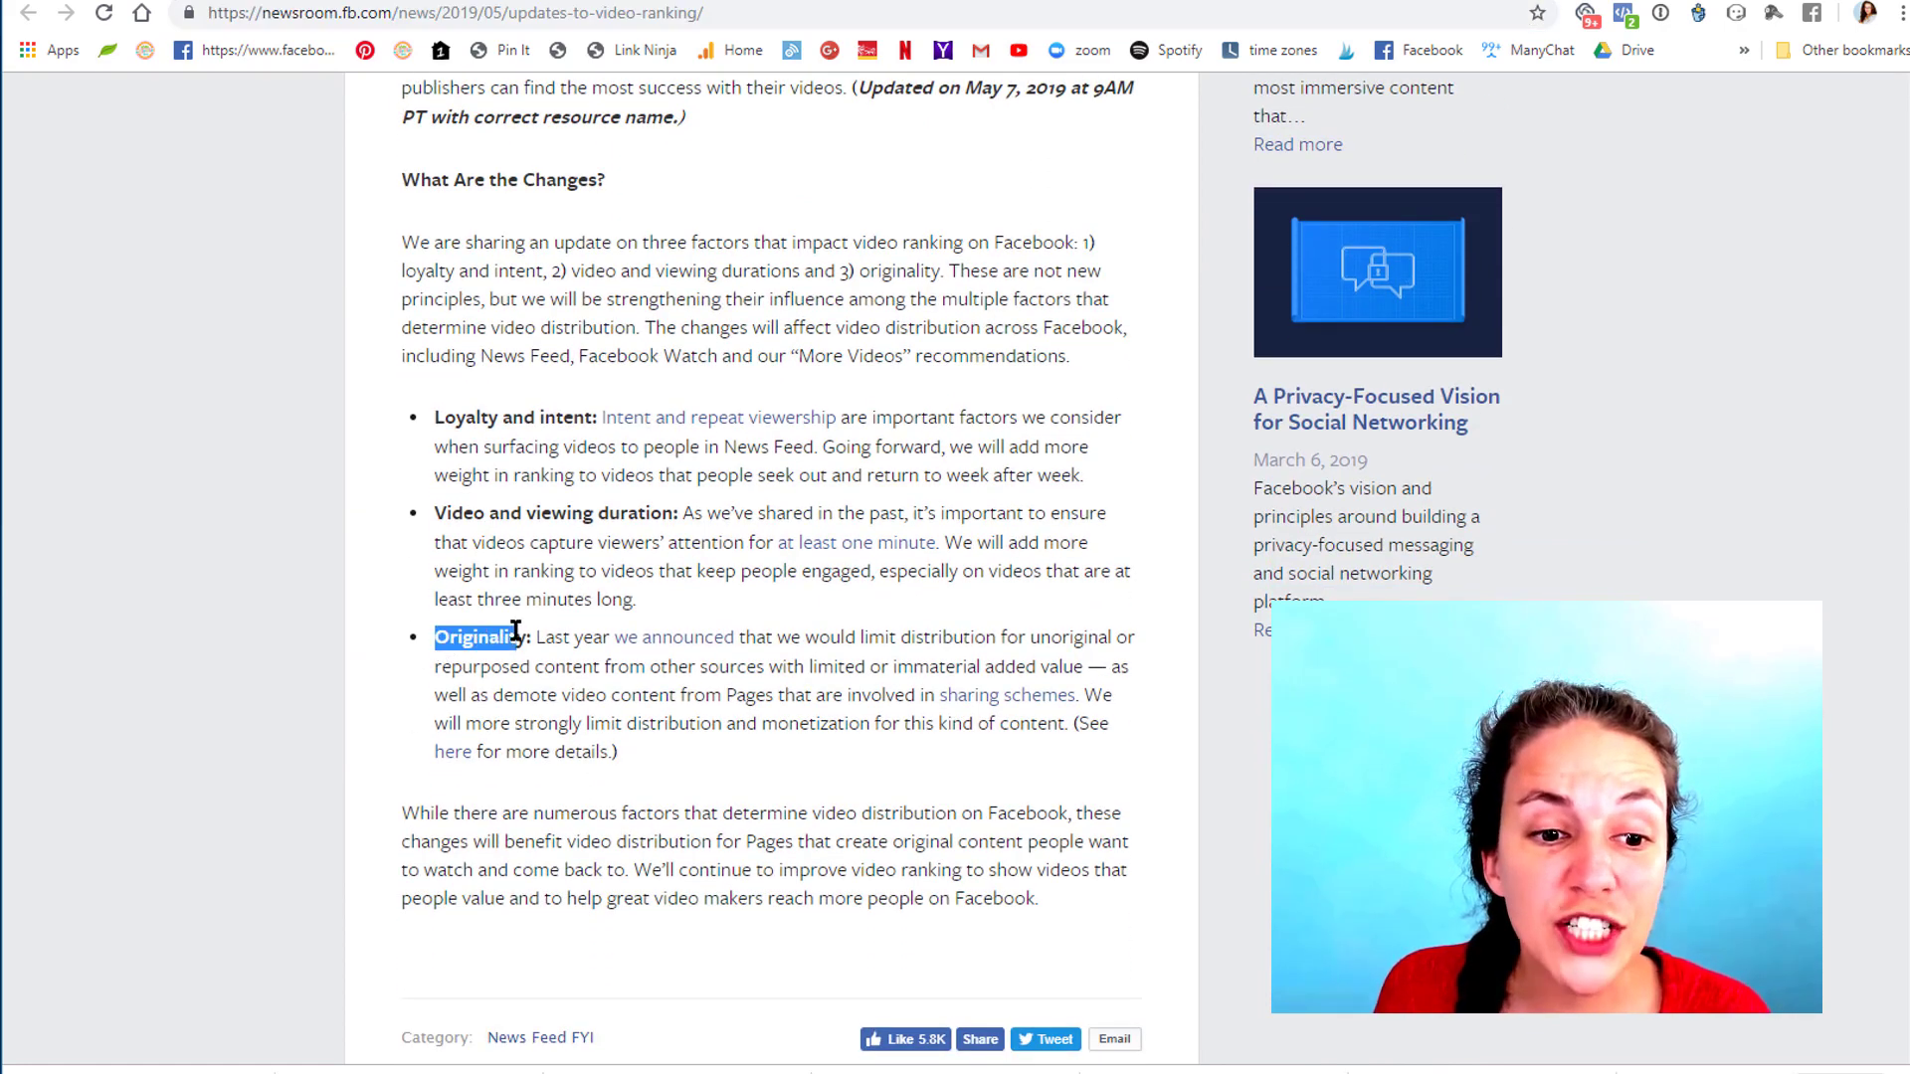
scroll(942, 531, "down", 1)
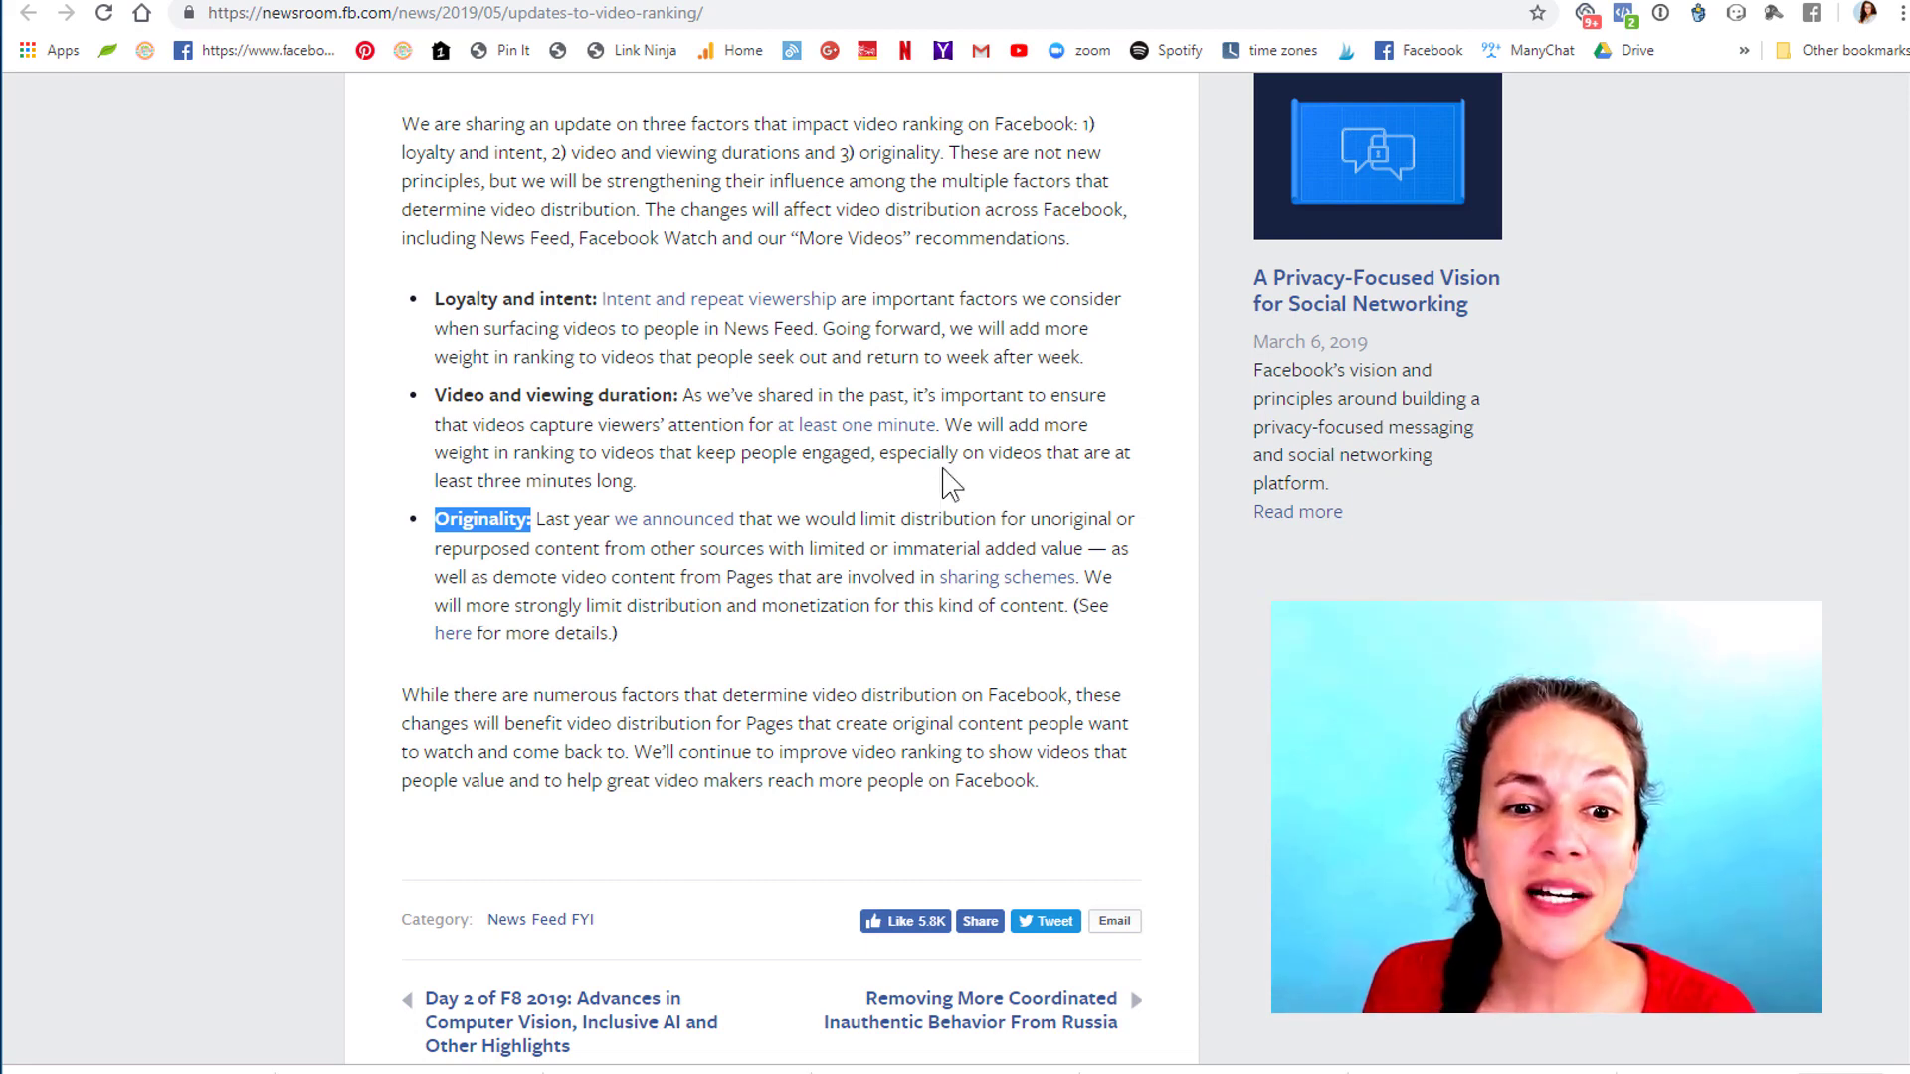
left_click_drag(732, 579, 1062, 579)
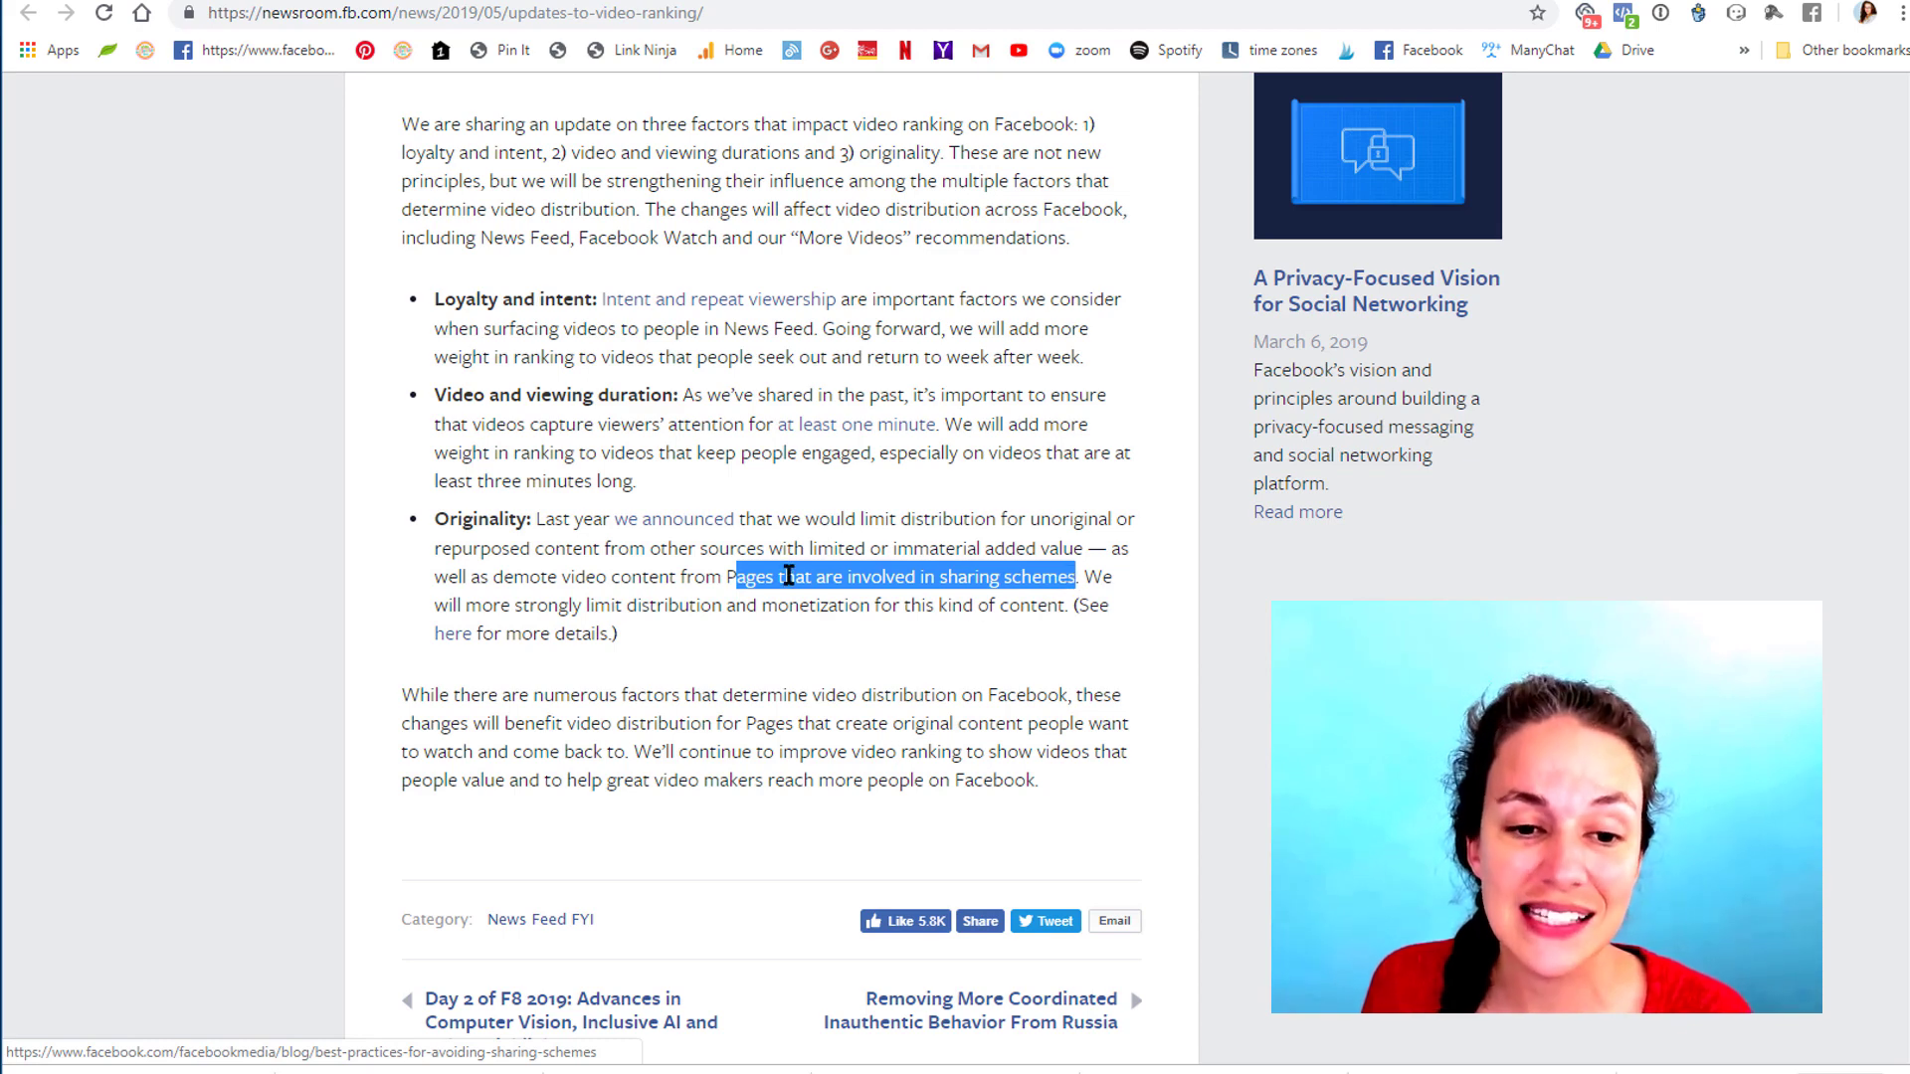
left_click_drag(726, 579, 1043, 578)
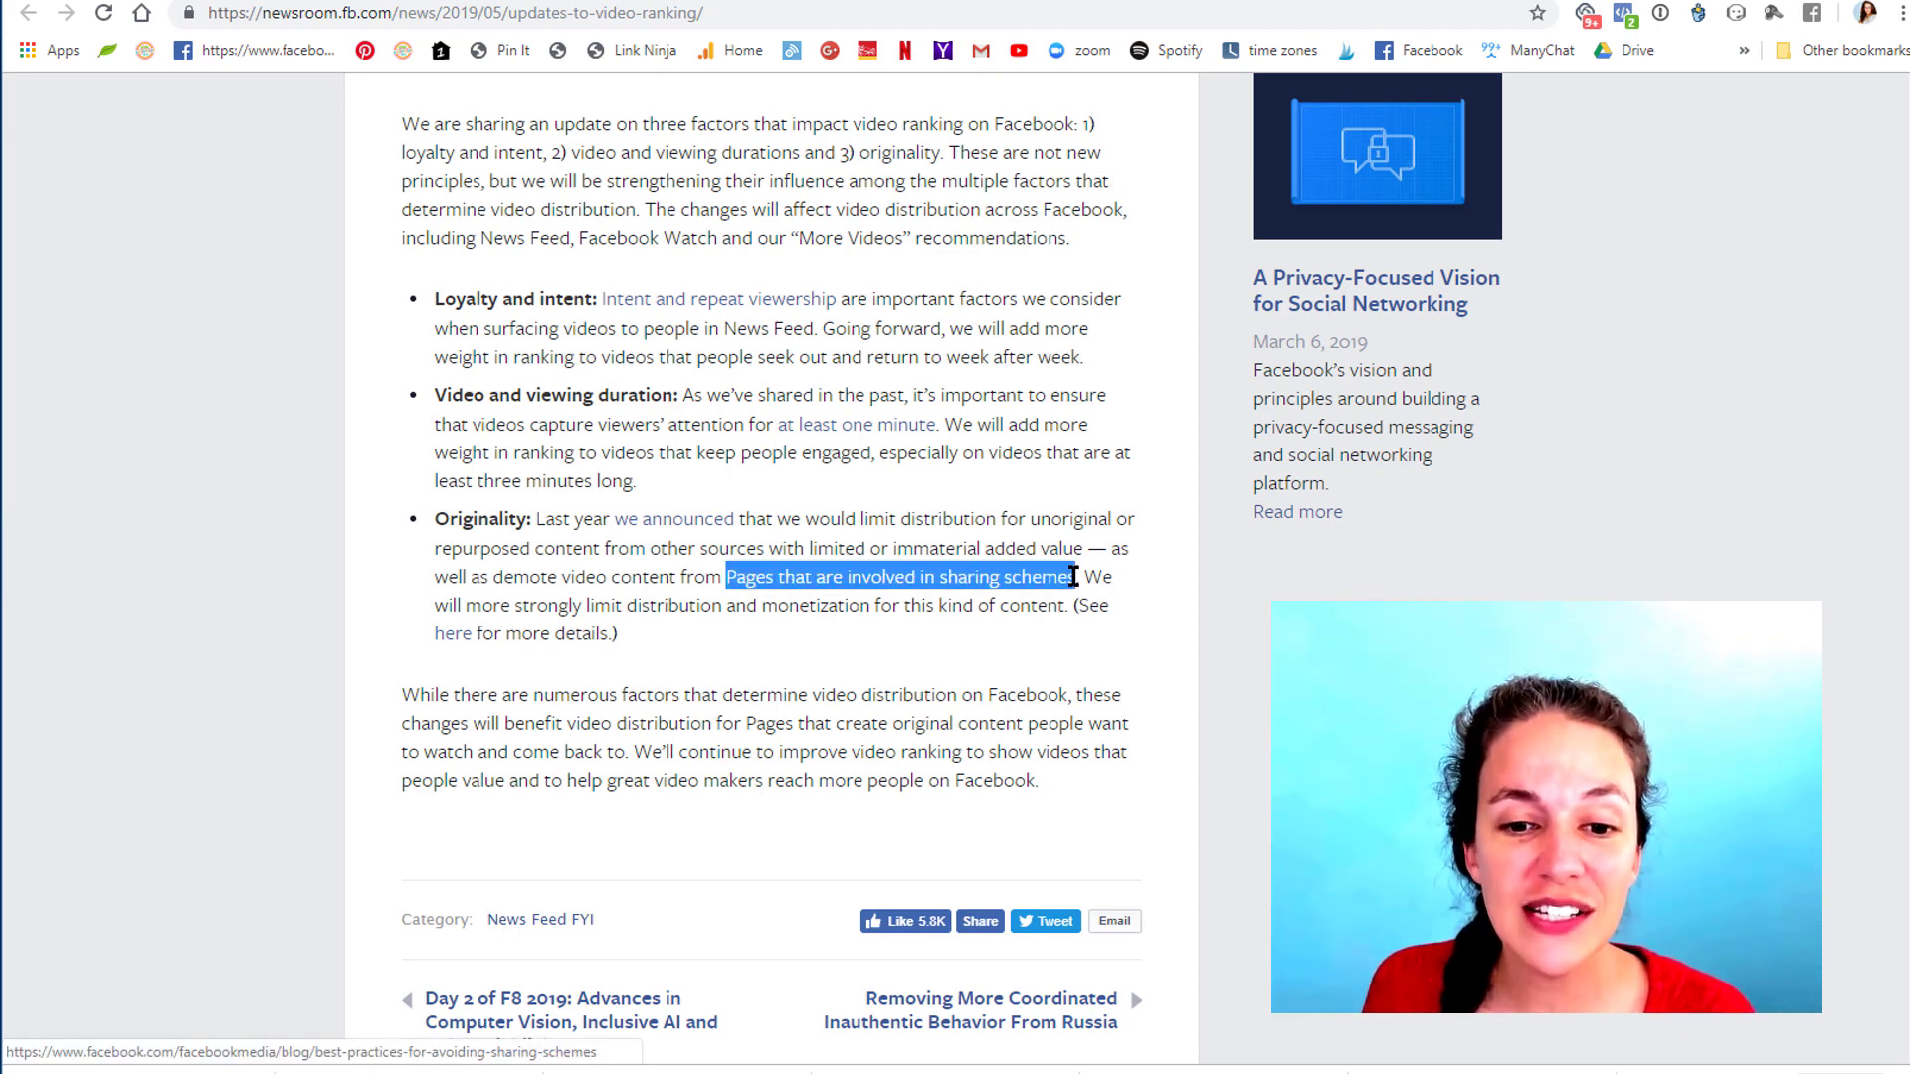
left_click_drag(503, 579, 608, 580)
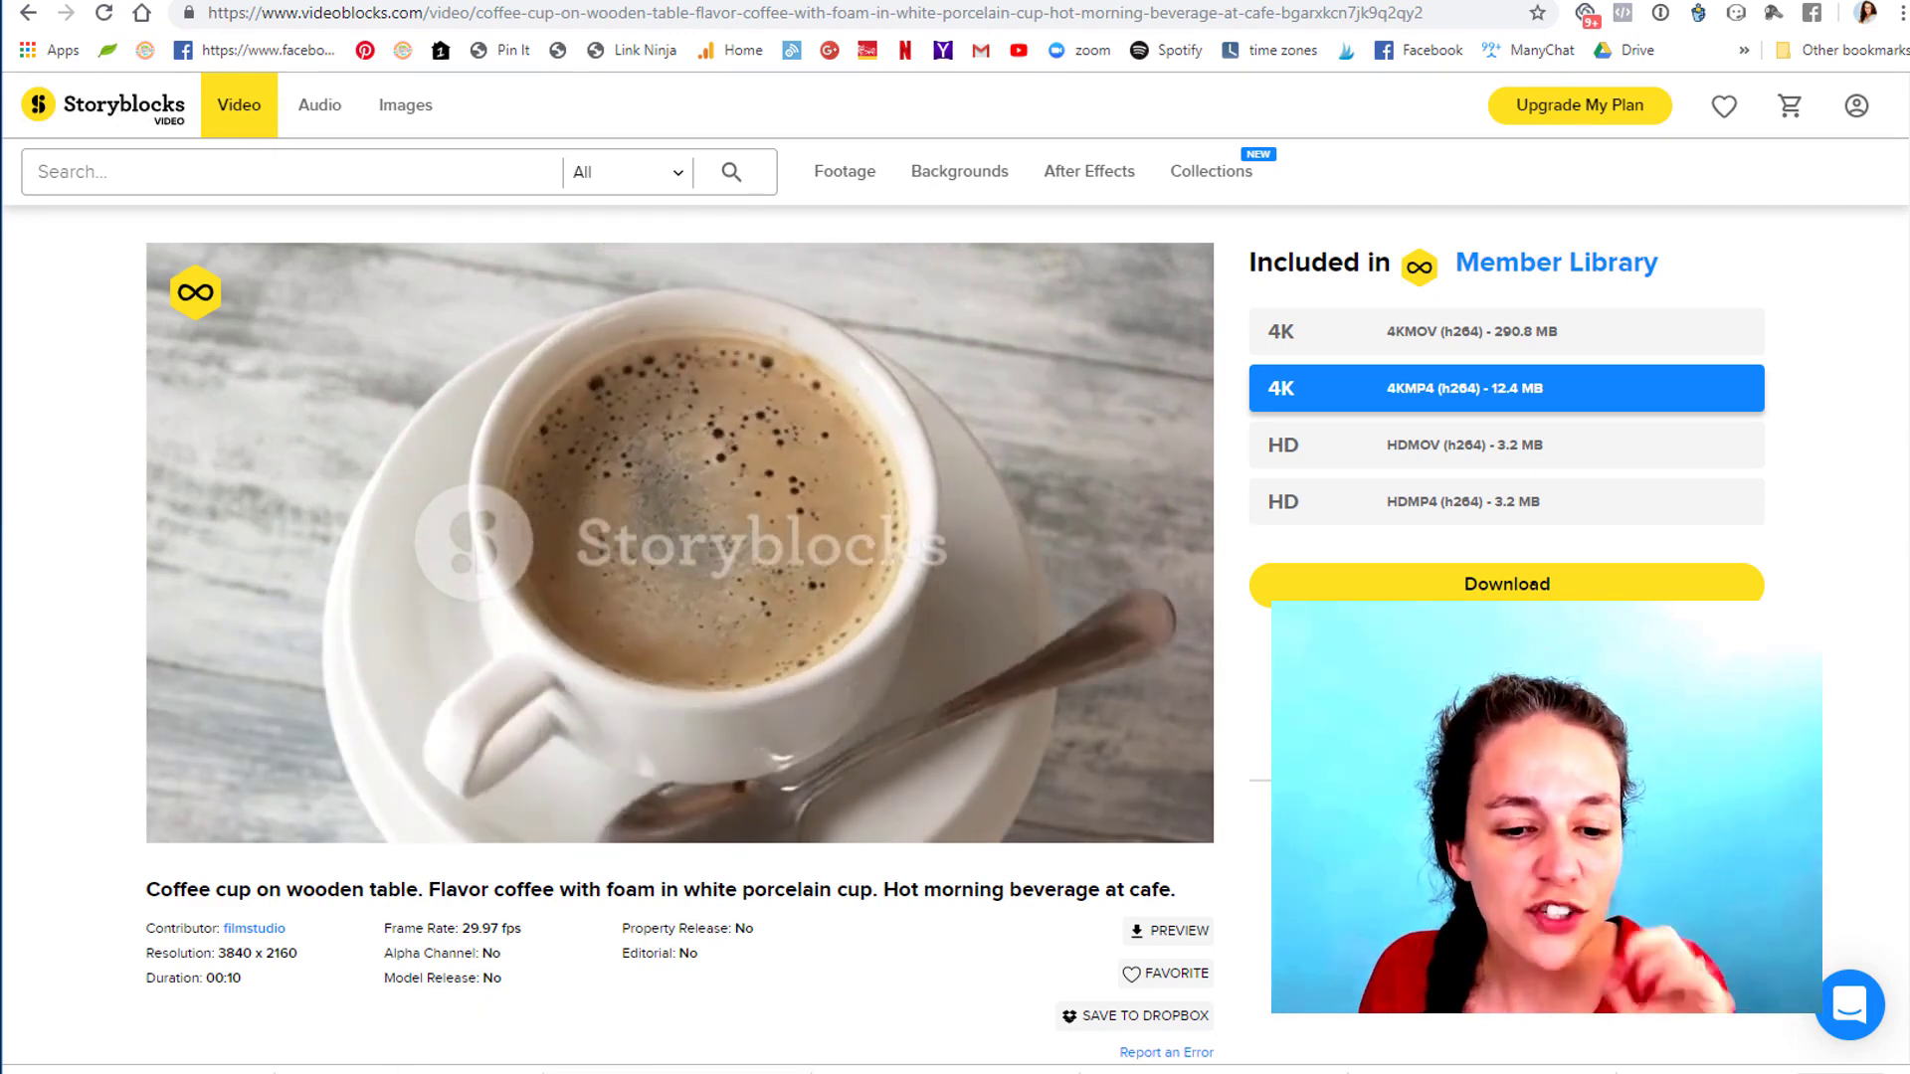
Switch to the Moolah Marketer Facebook Page tab.
key("ctrl+Tab")
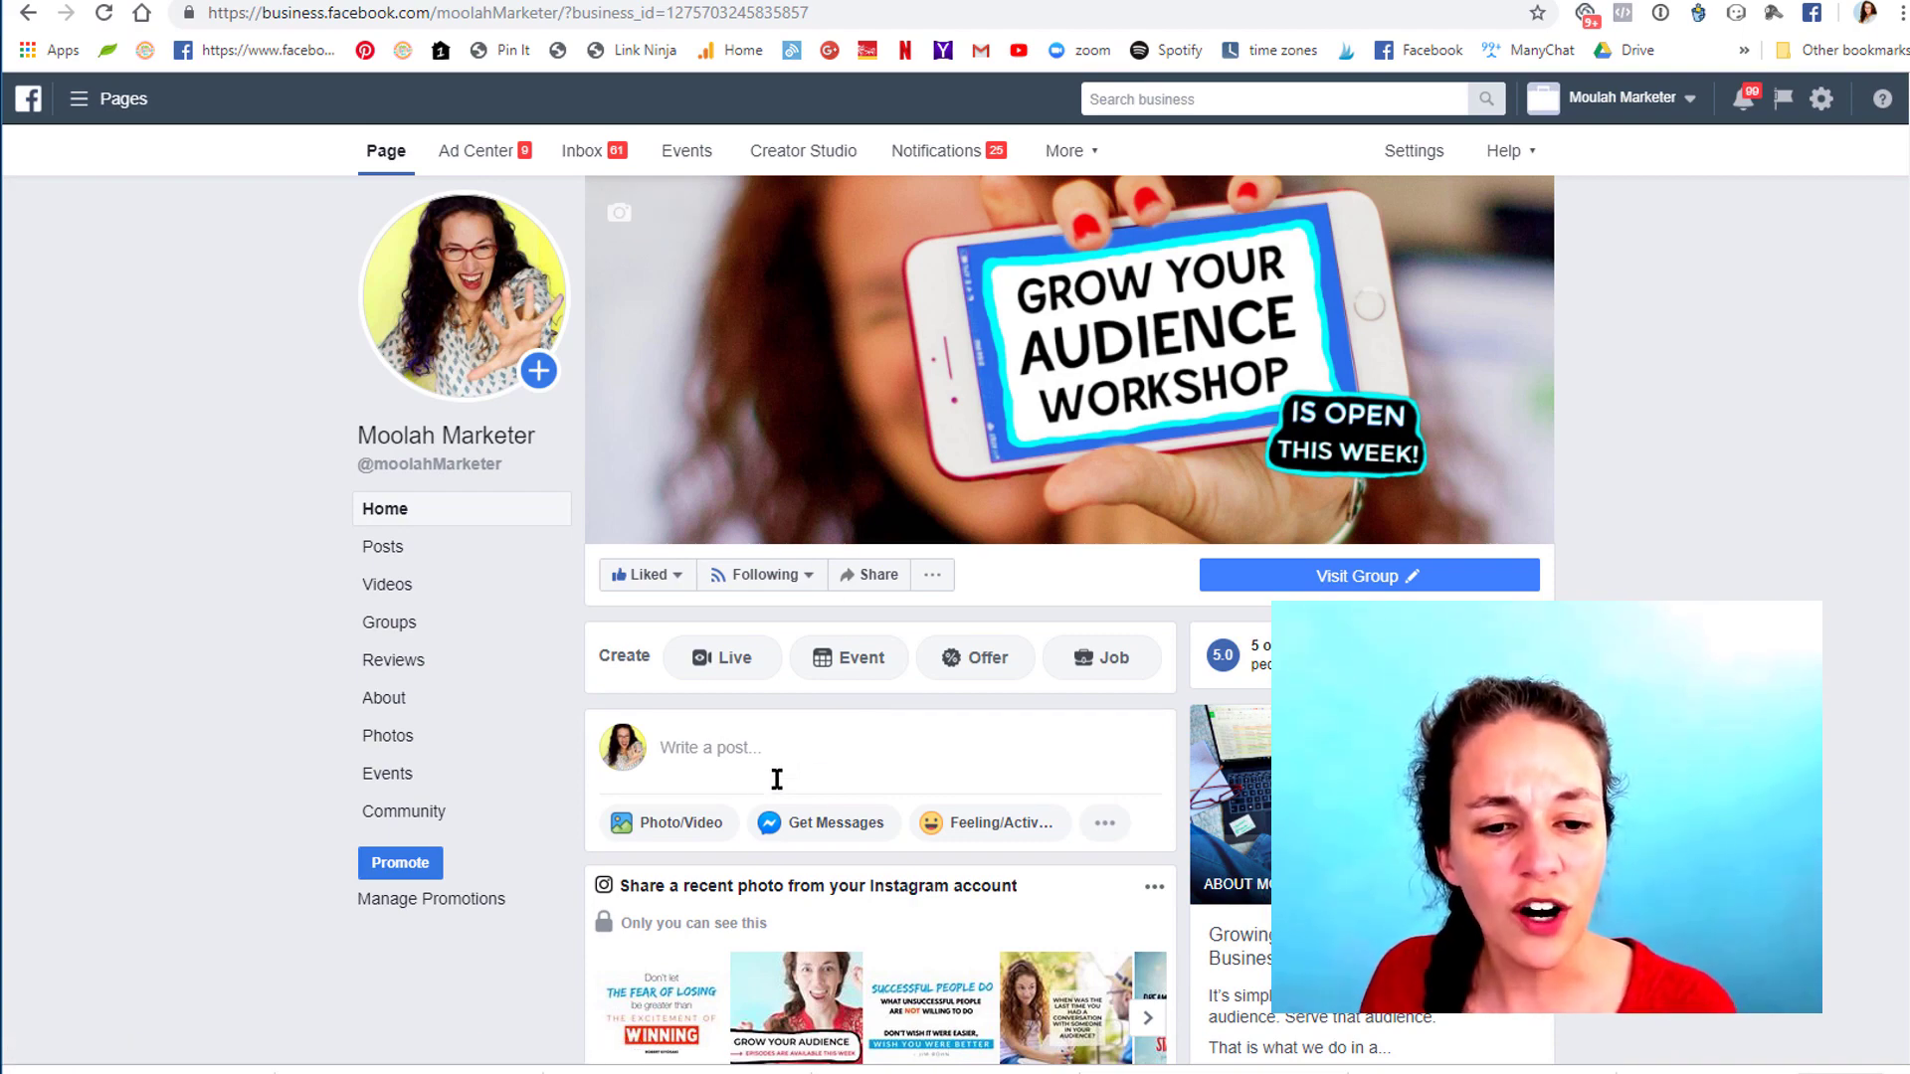
Upload the exported GROW YOUR AUDIENCE IS OPEN MP4 as a new Page video post.
left_click(697, 832)
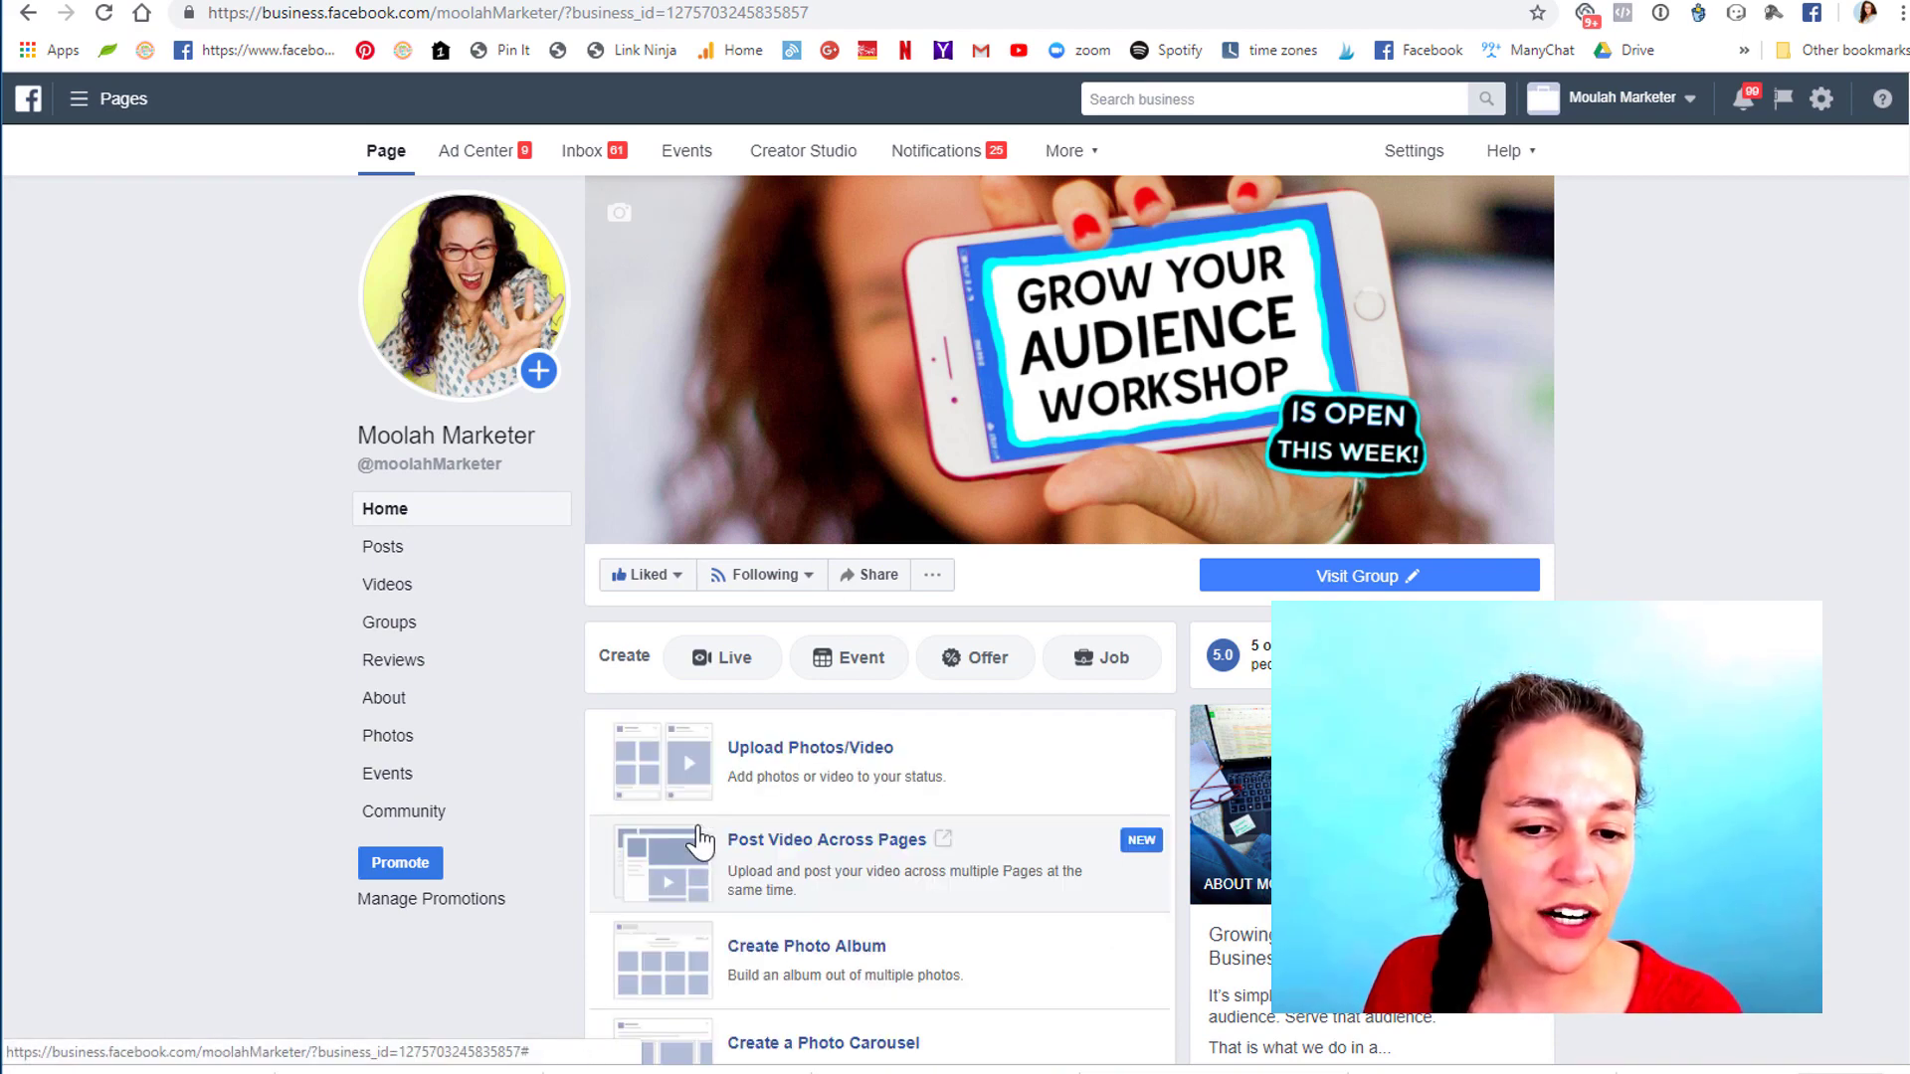
left_click(802, 754)
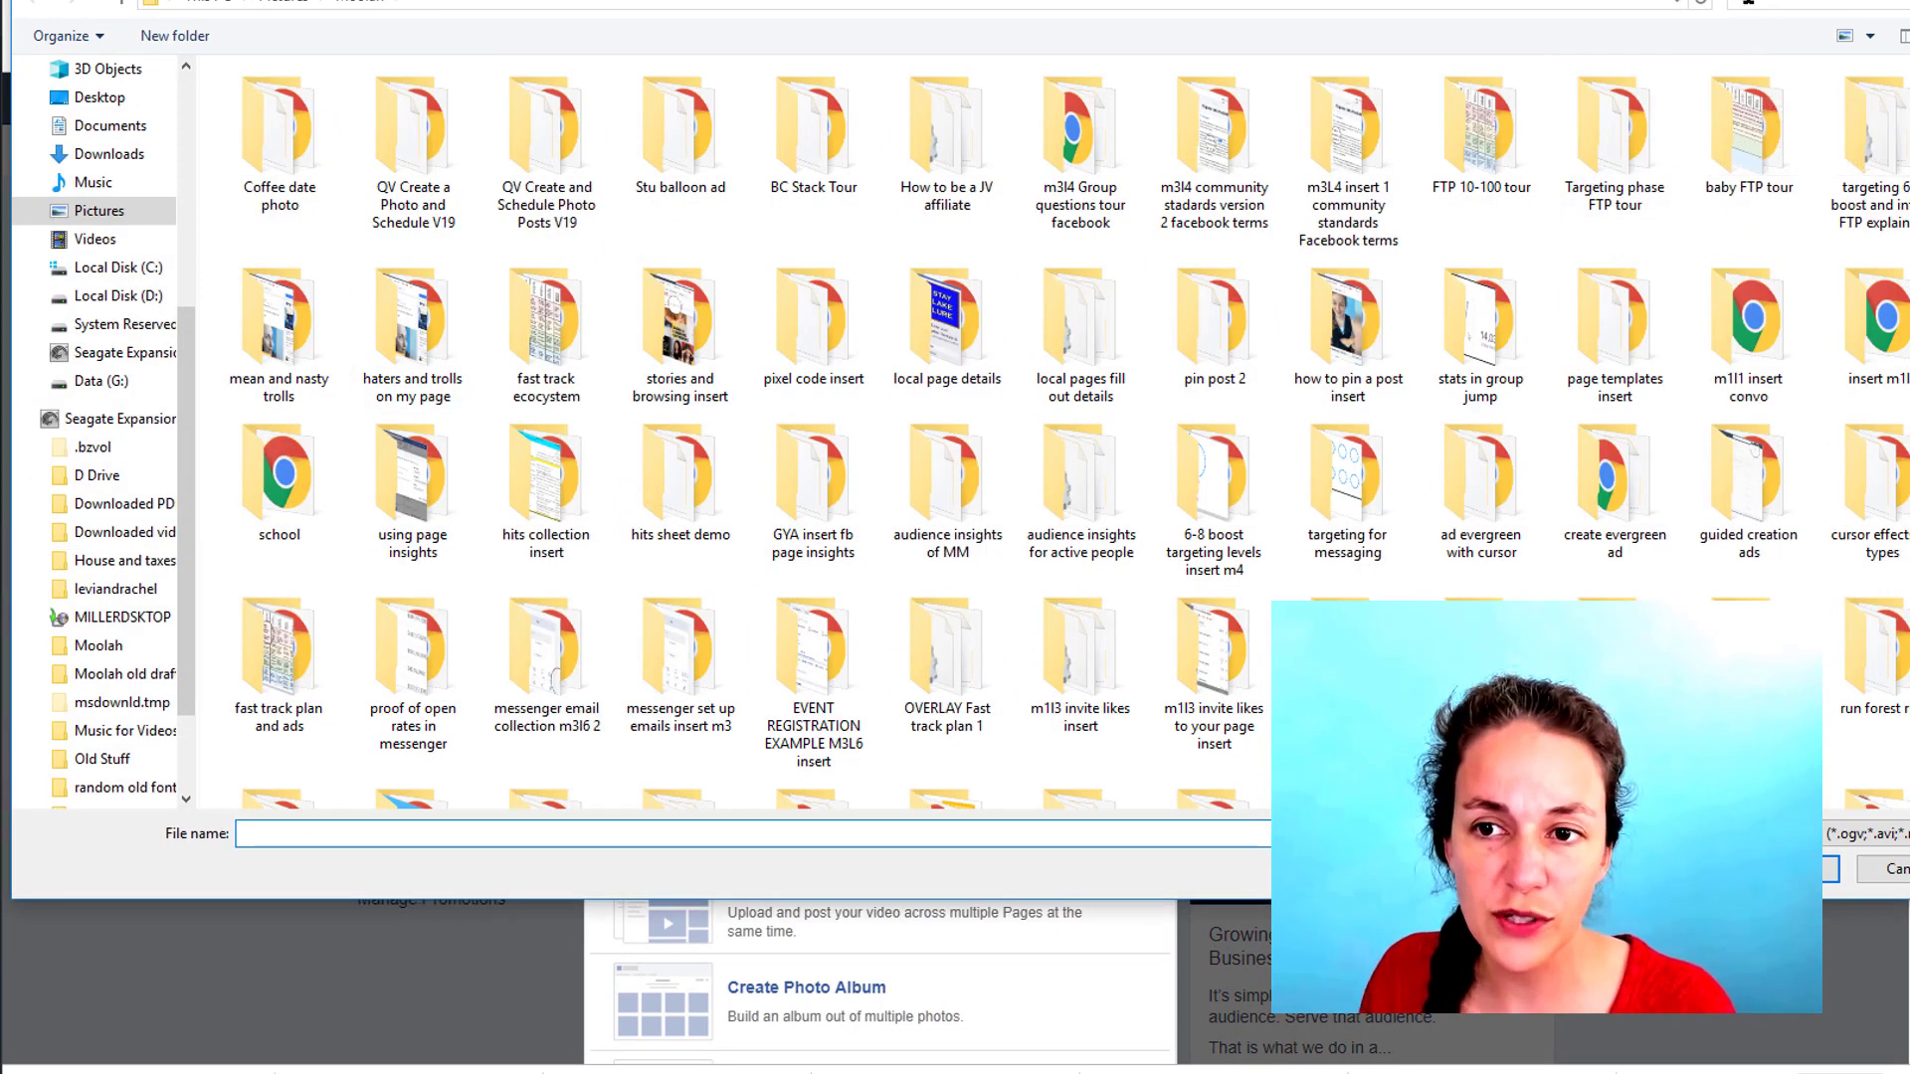
left_click(1776, 4)
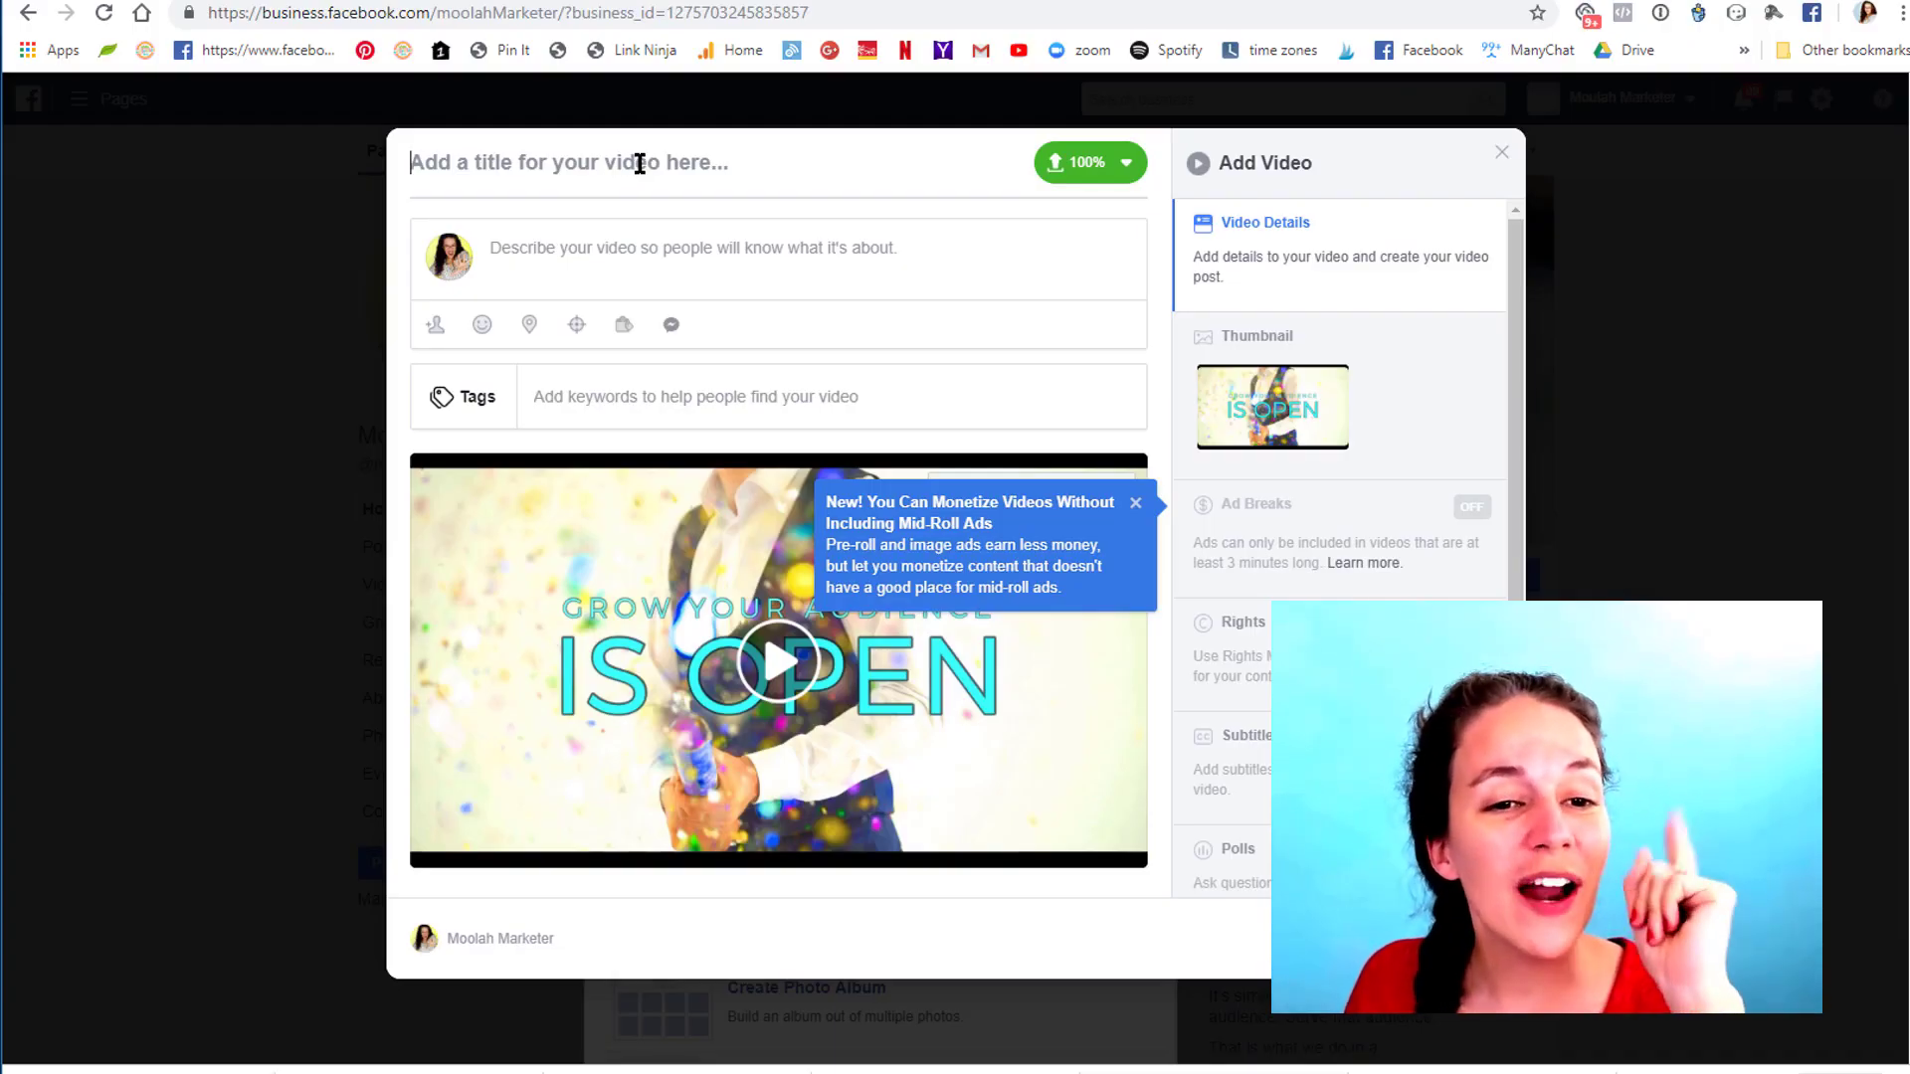
Title the video 'MOOLAH IS OPEN - It's Party Time.'.
left_click(639, 163)
type("It's Party Time.")
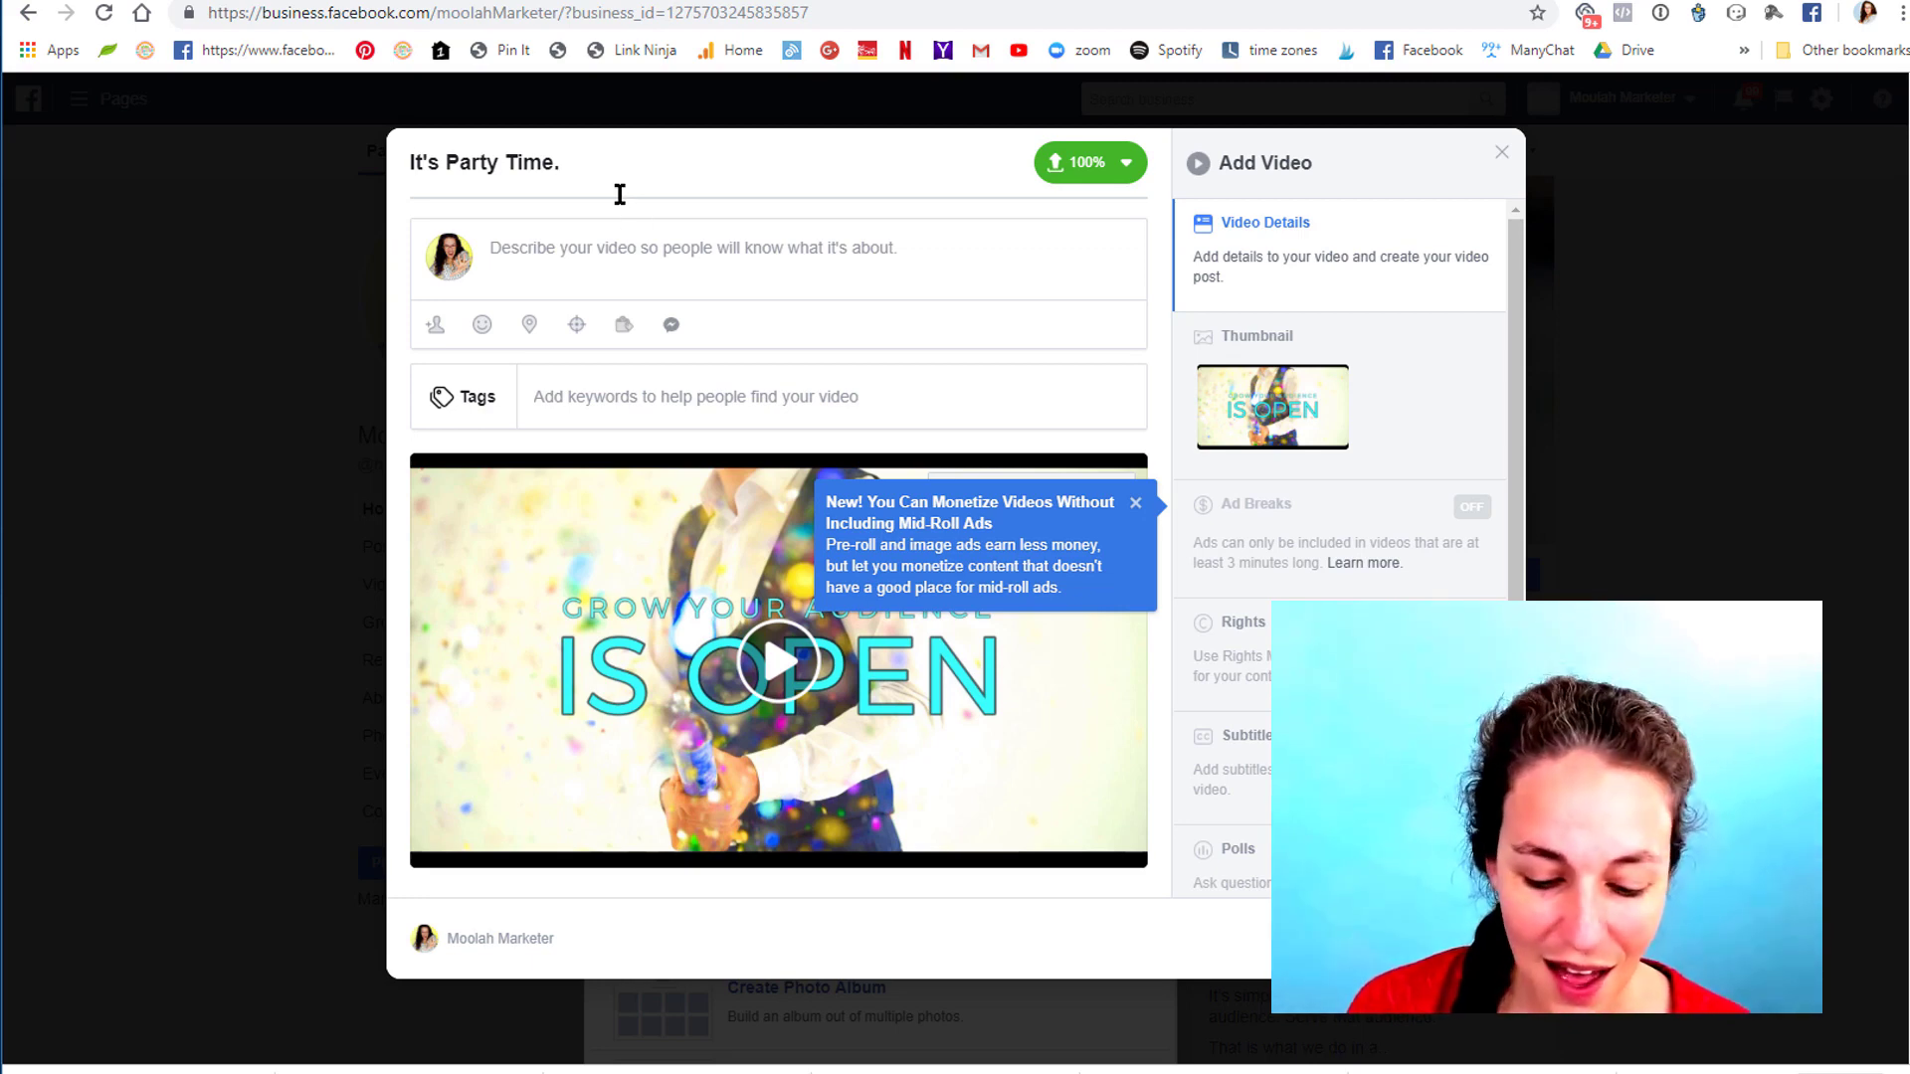
key("Home")
type("MOOLA")
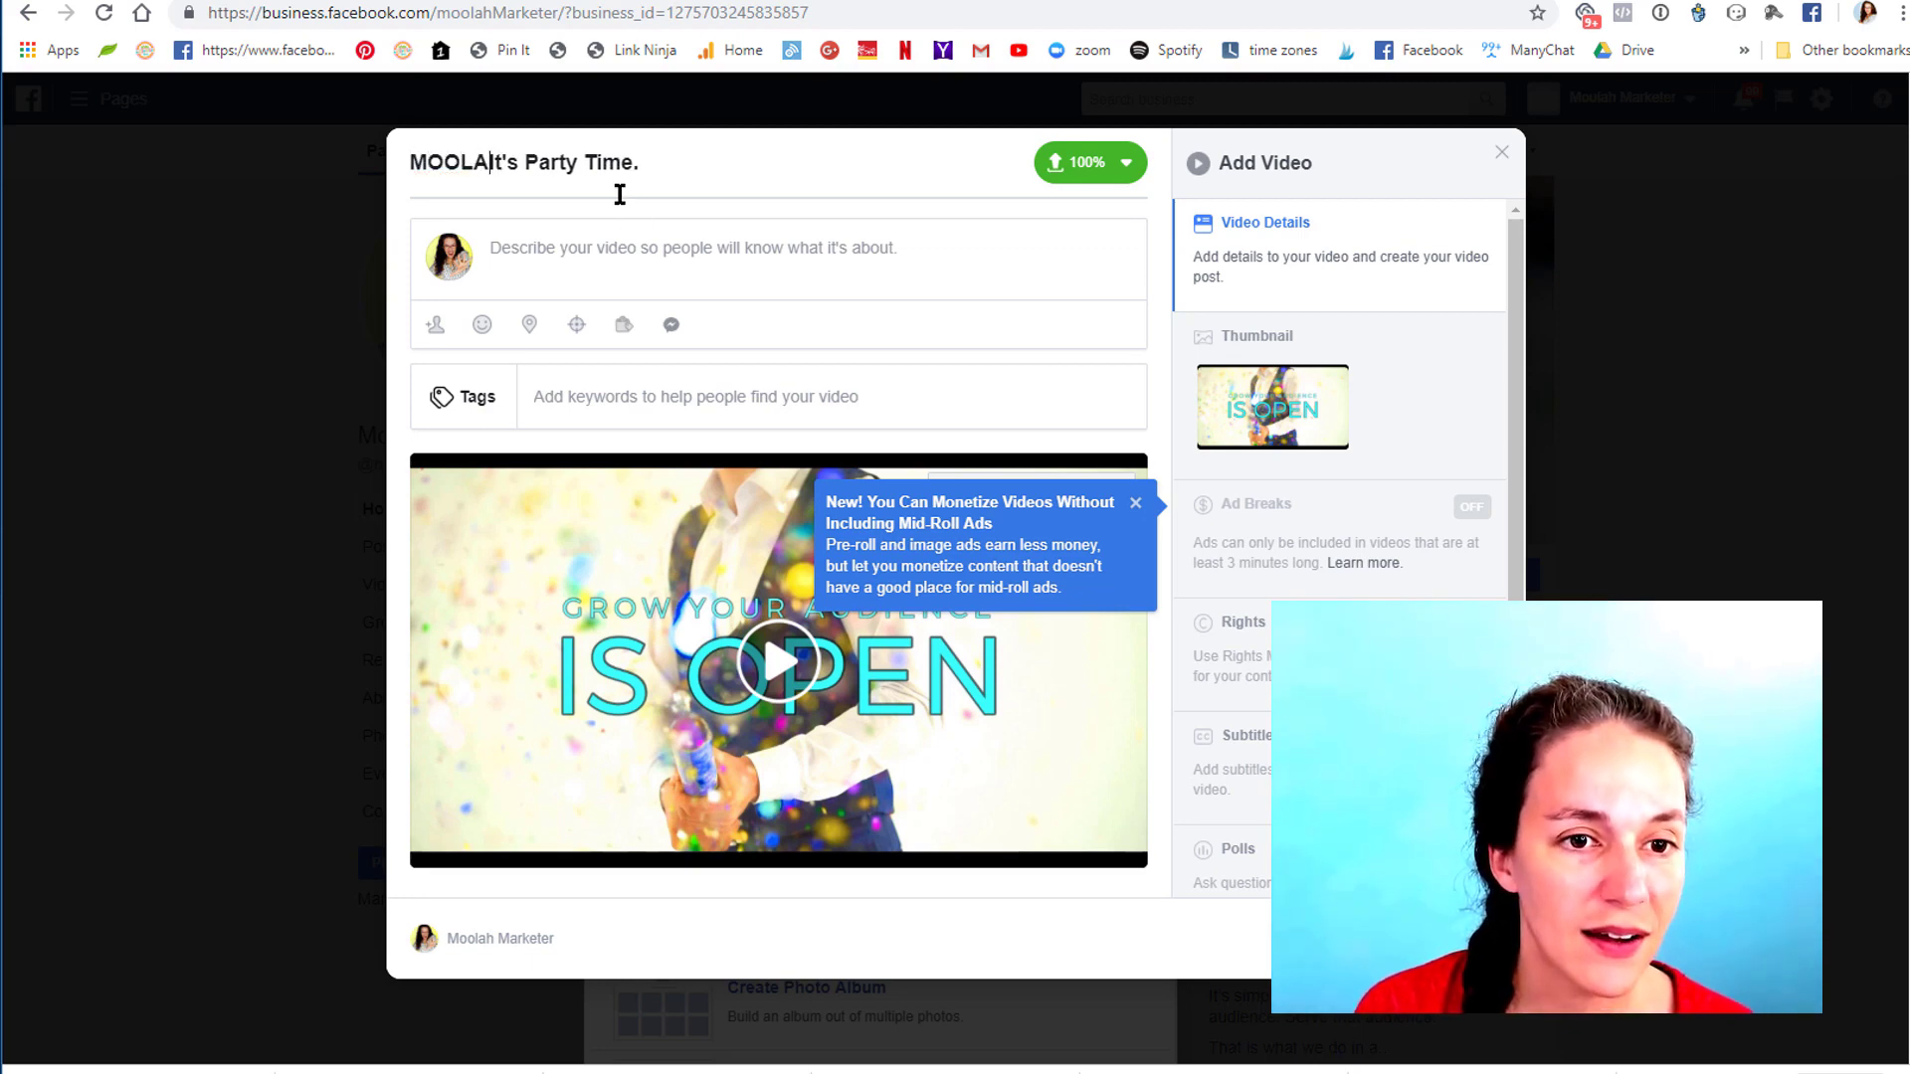
type("H IS OPEN -")
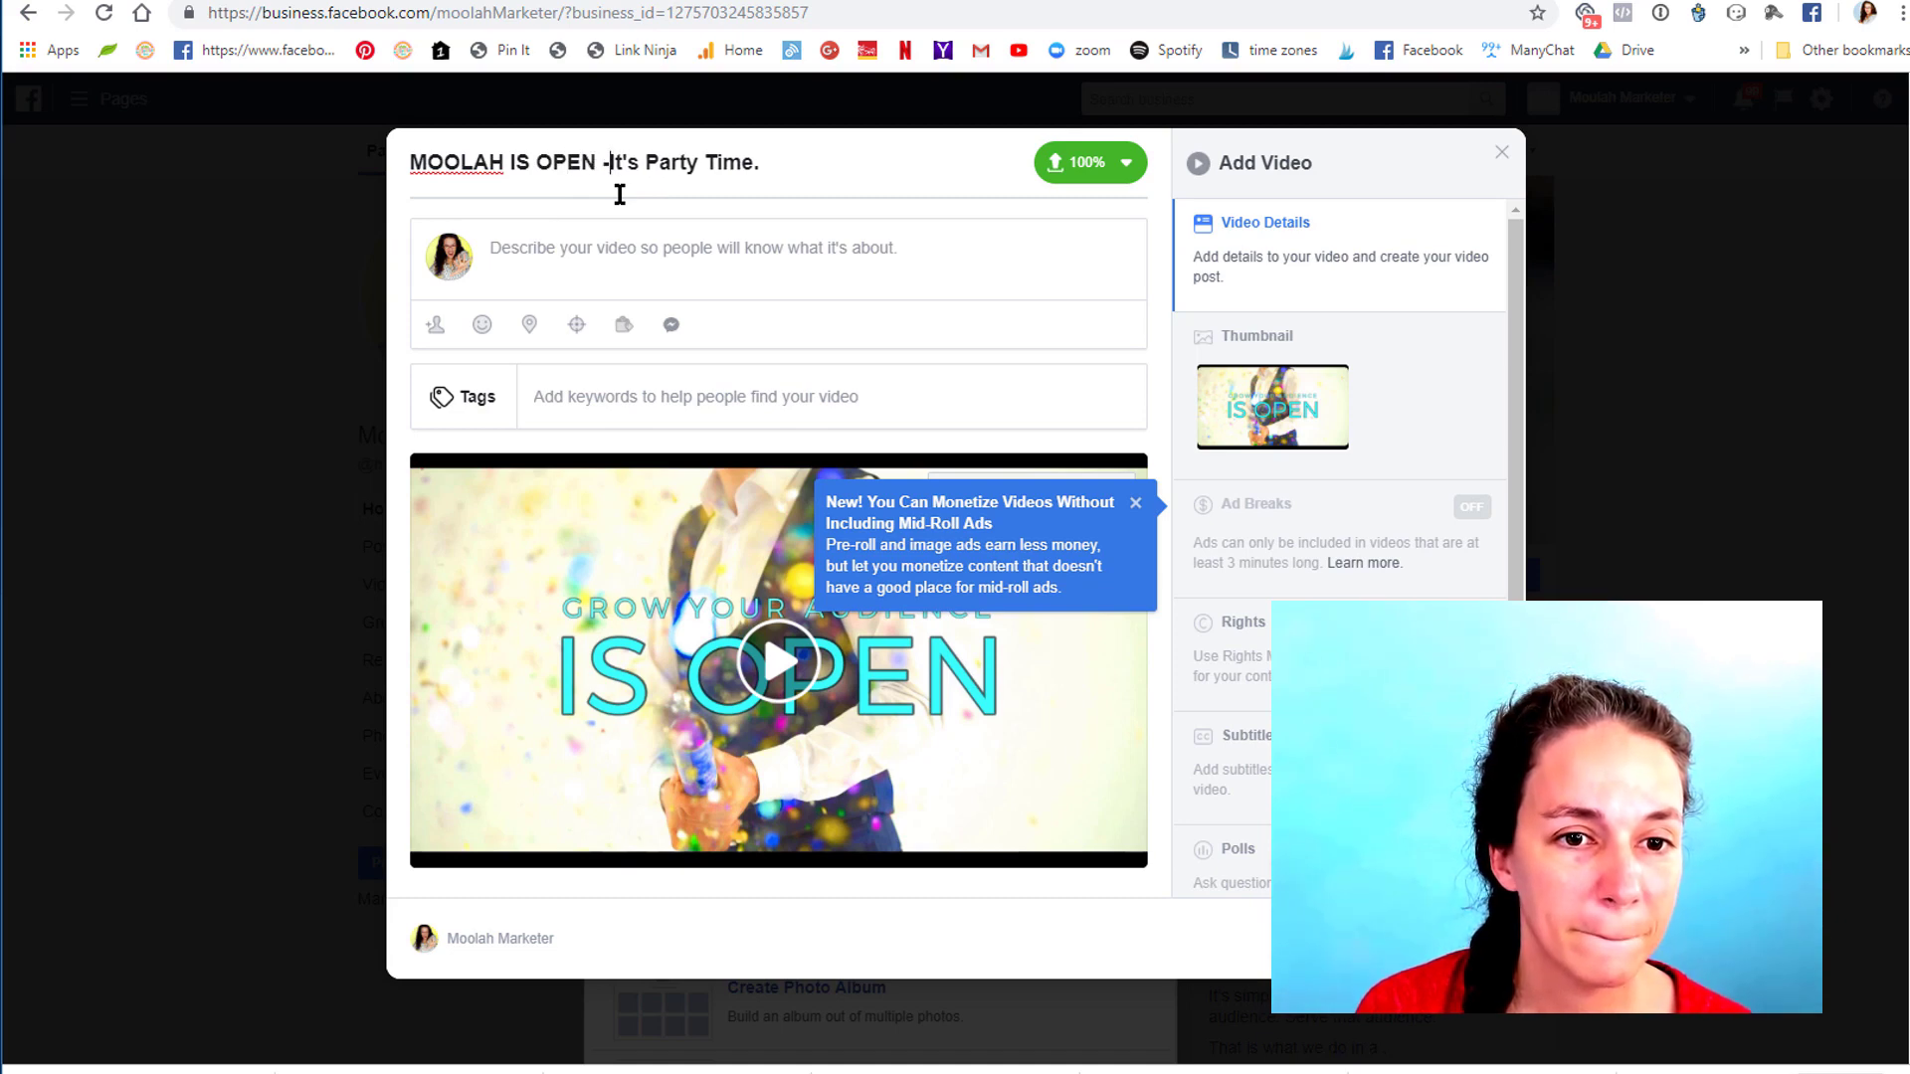
left_click(651, 255)
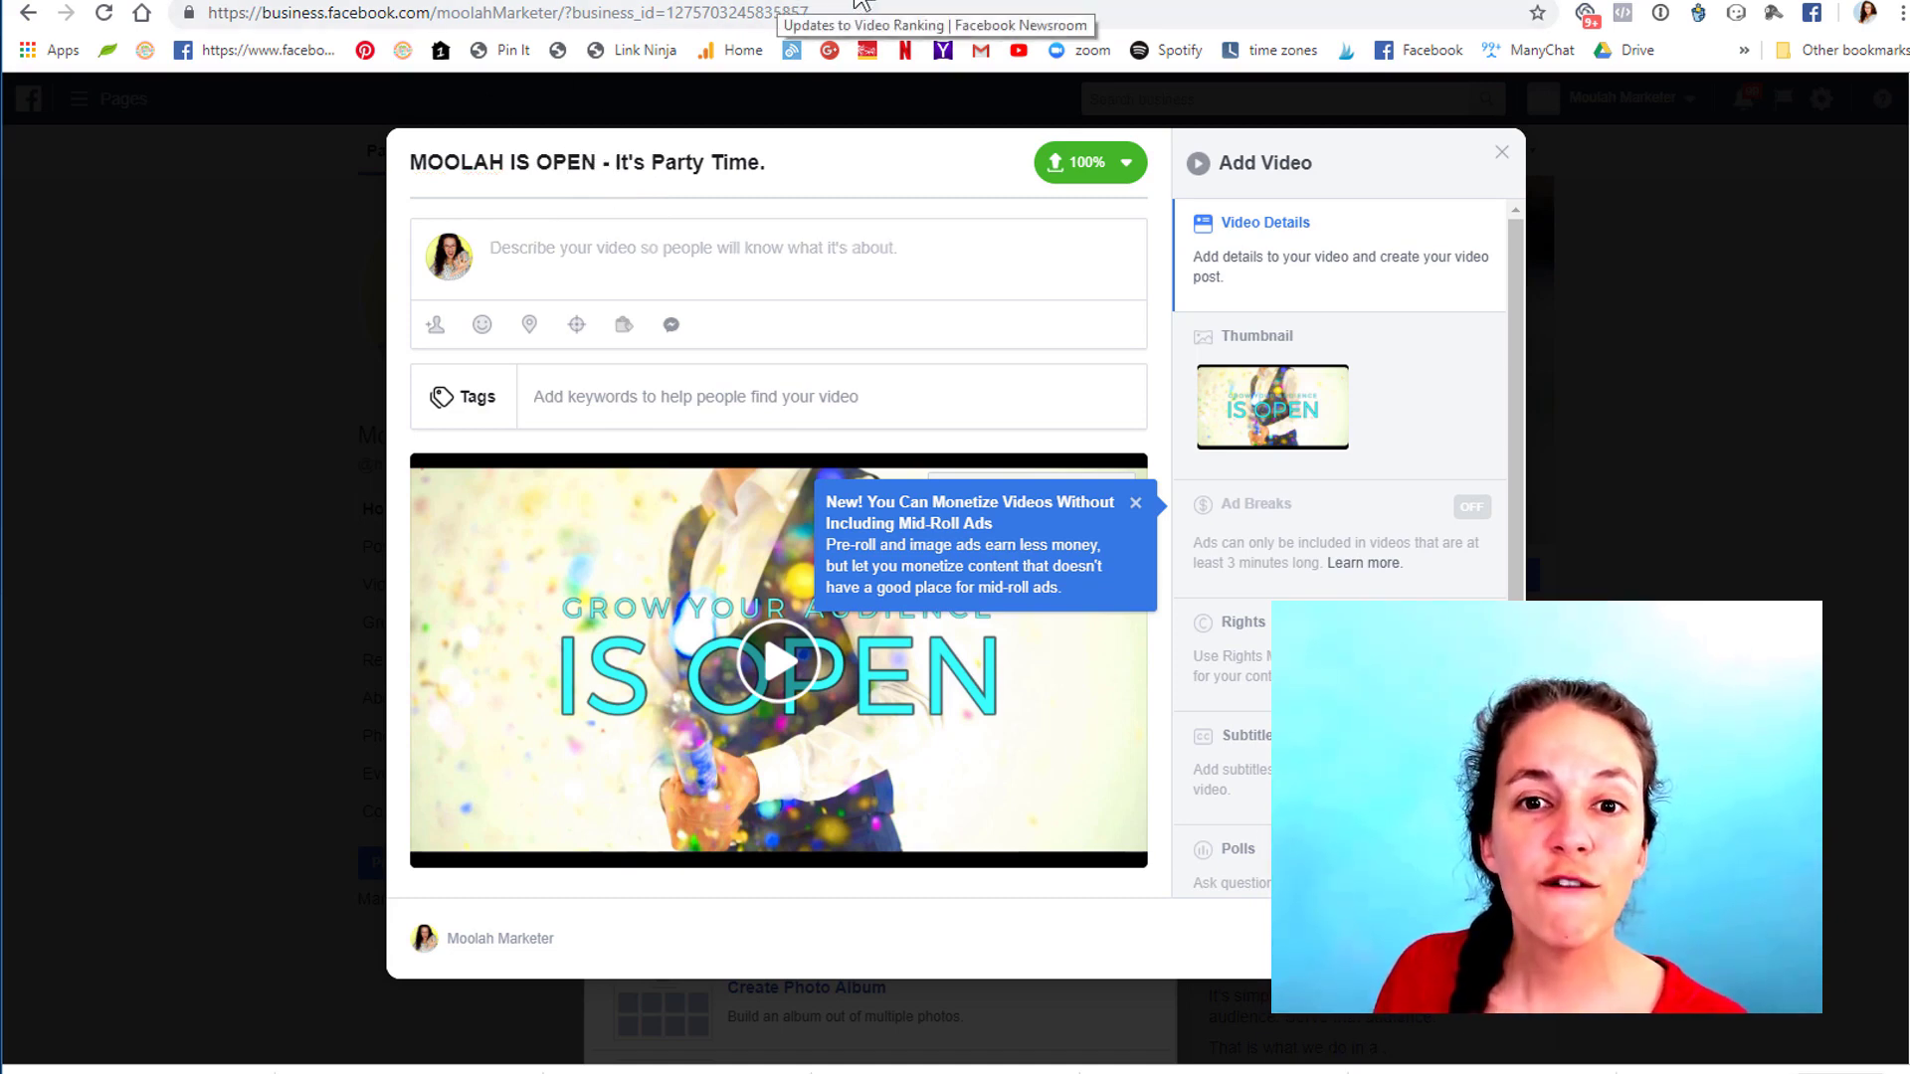
Open the Page's 'Growing An Audience GROWS a Business' story and select its Q&A text.
left_click(1074, 2)
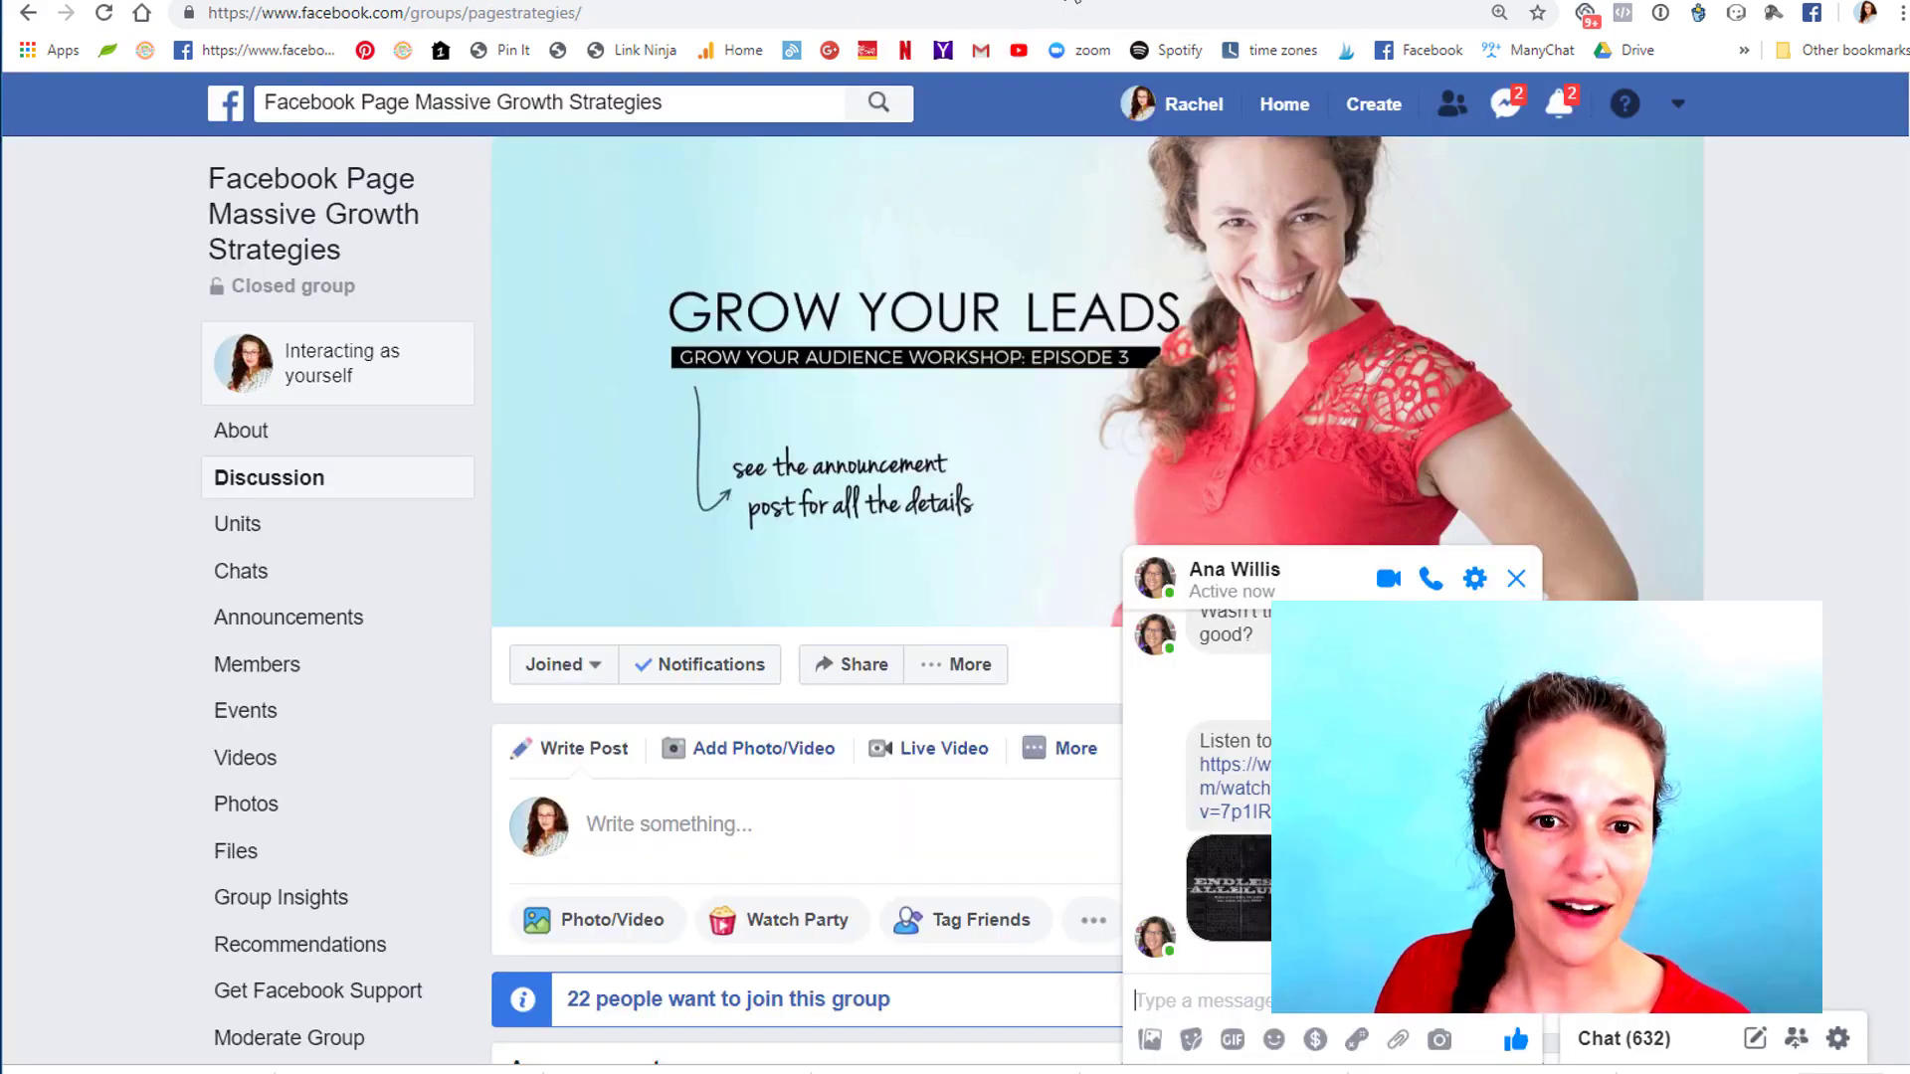
left_click(1074, 2)
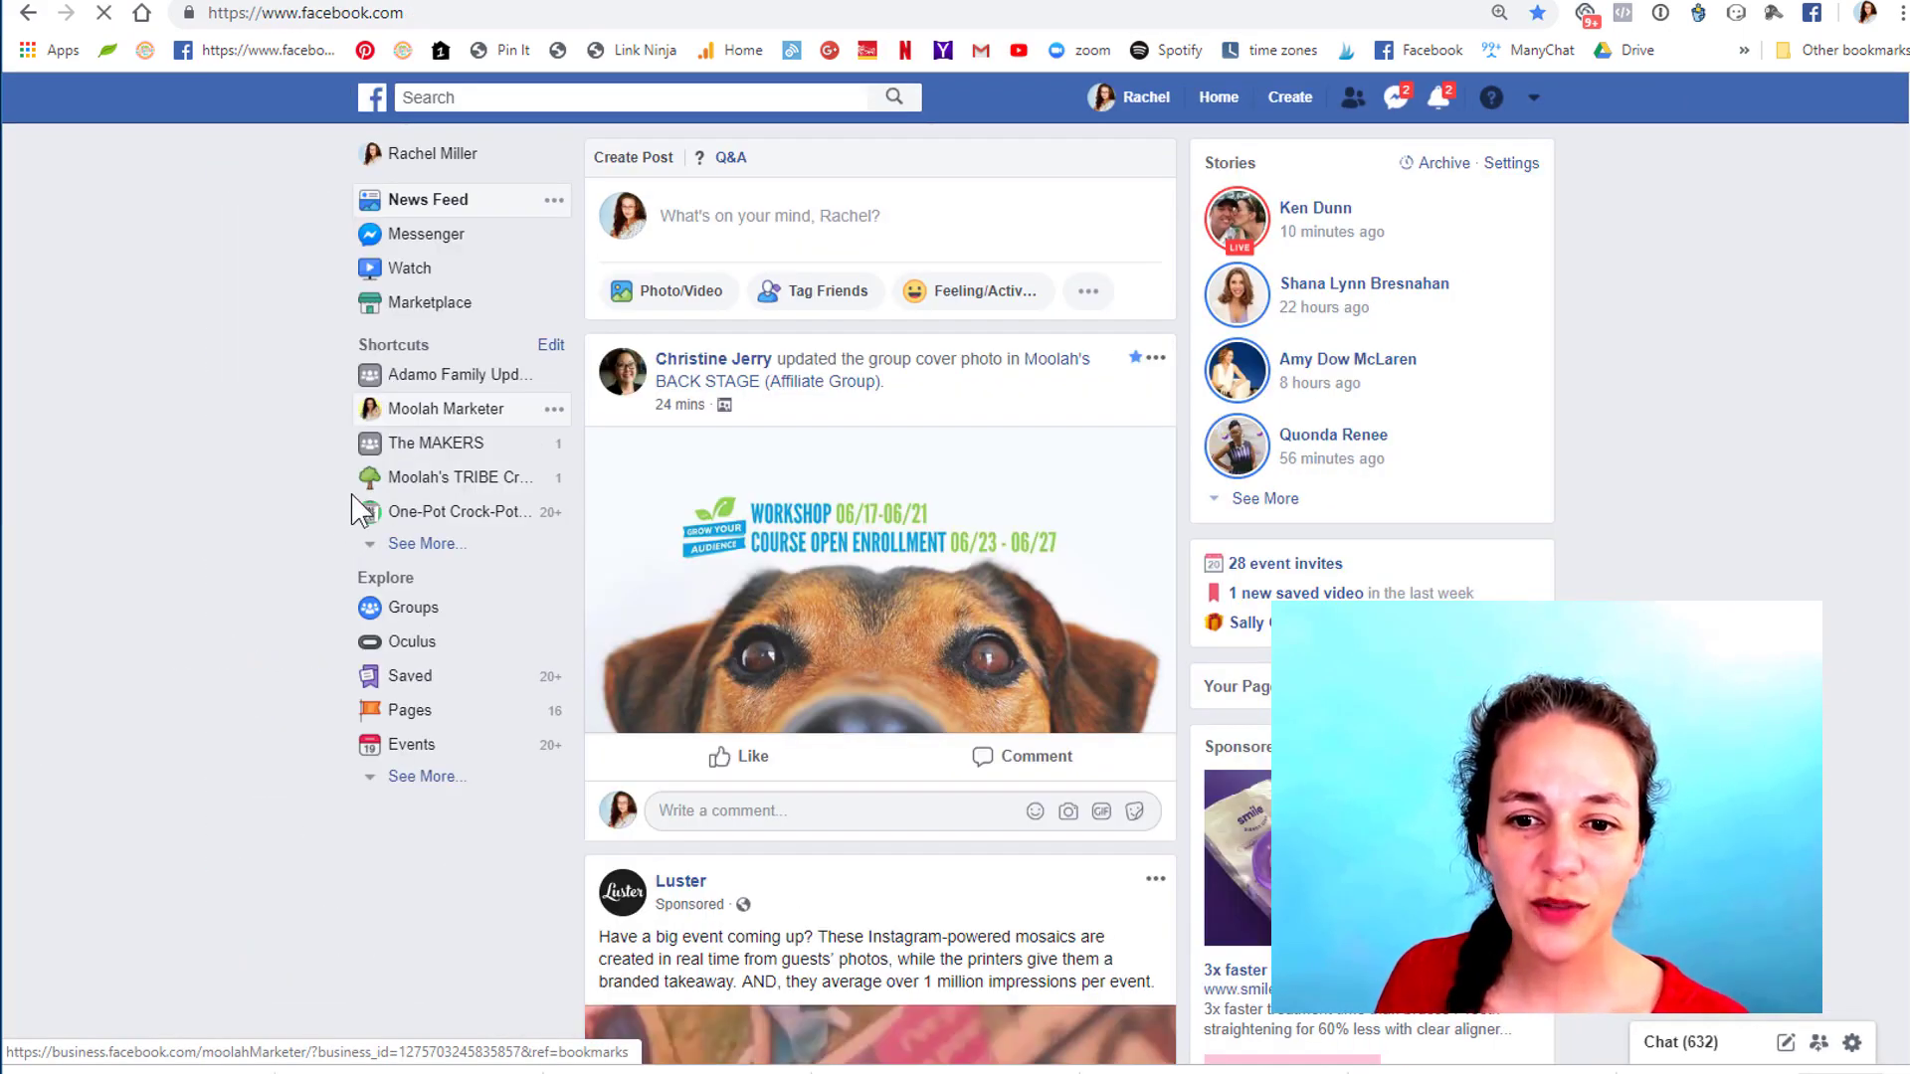
left_click(354, 505)
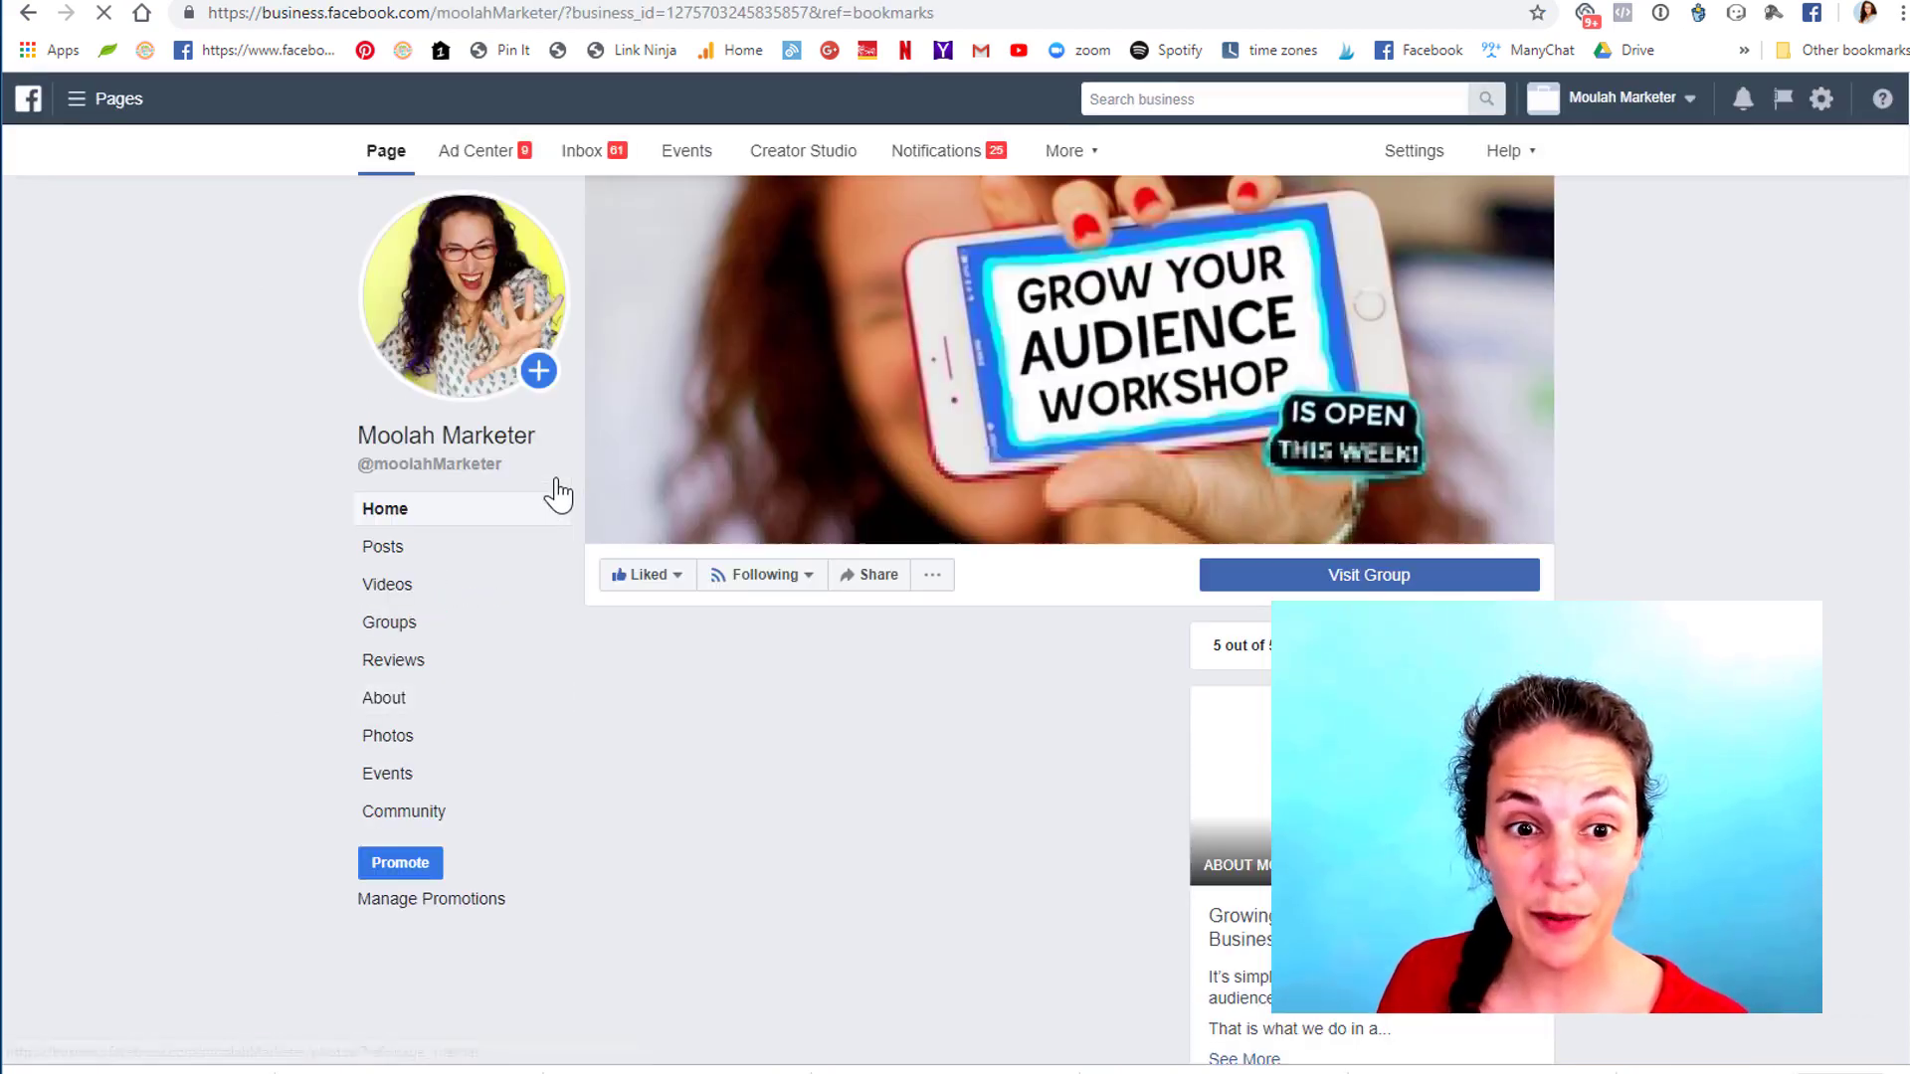
scroll(1219, 898, "down", 2)
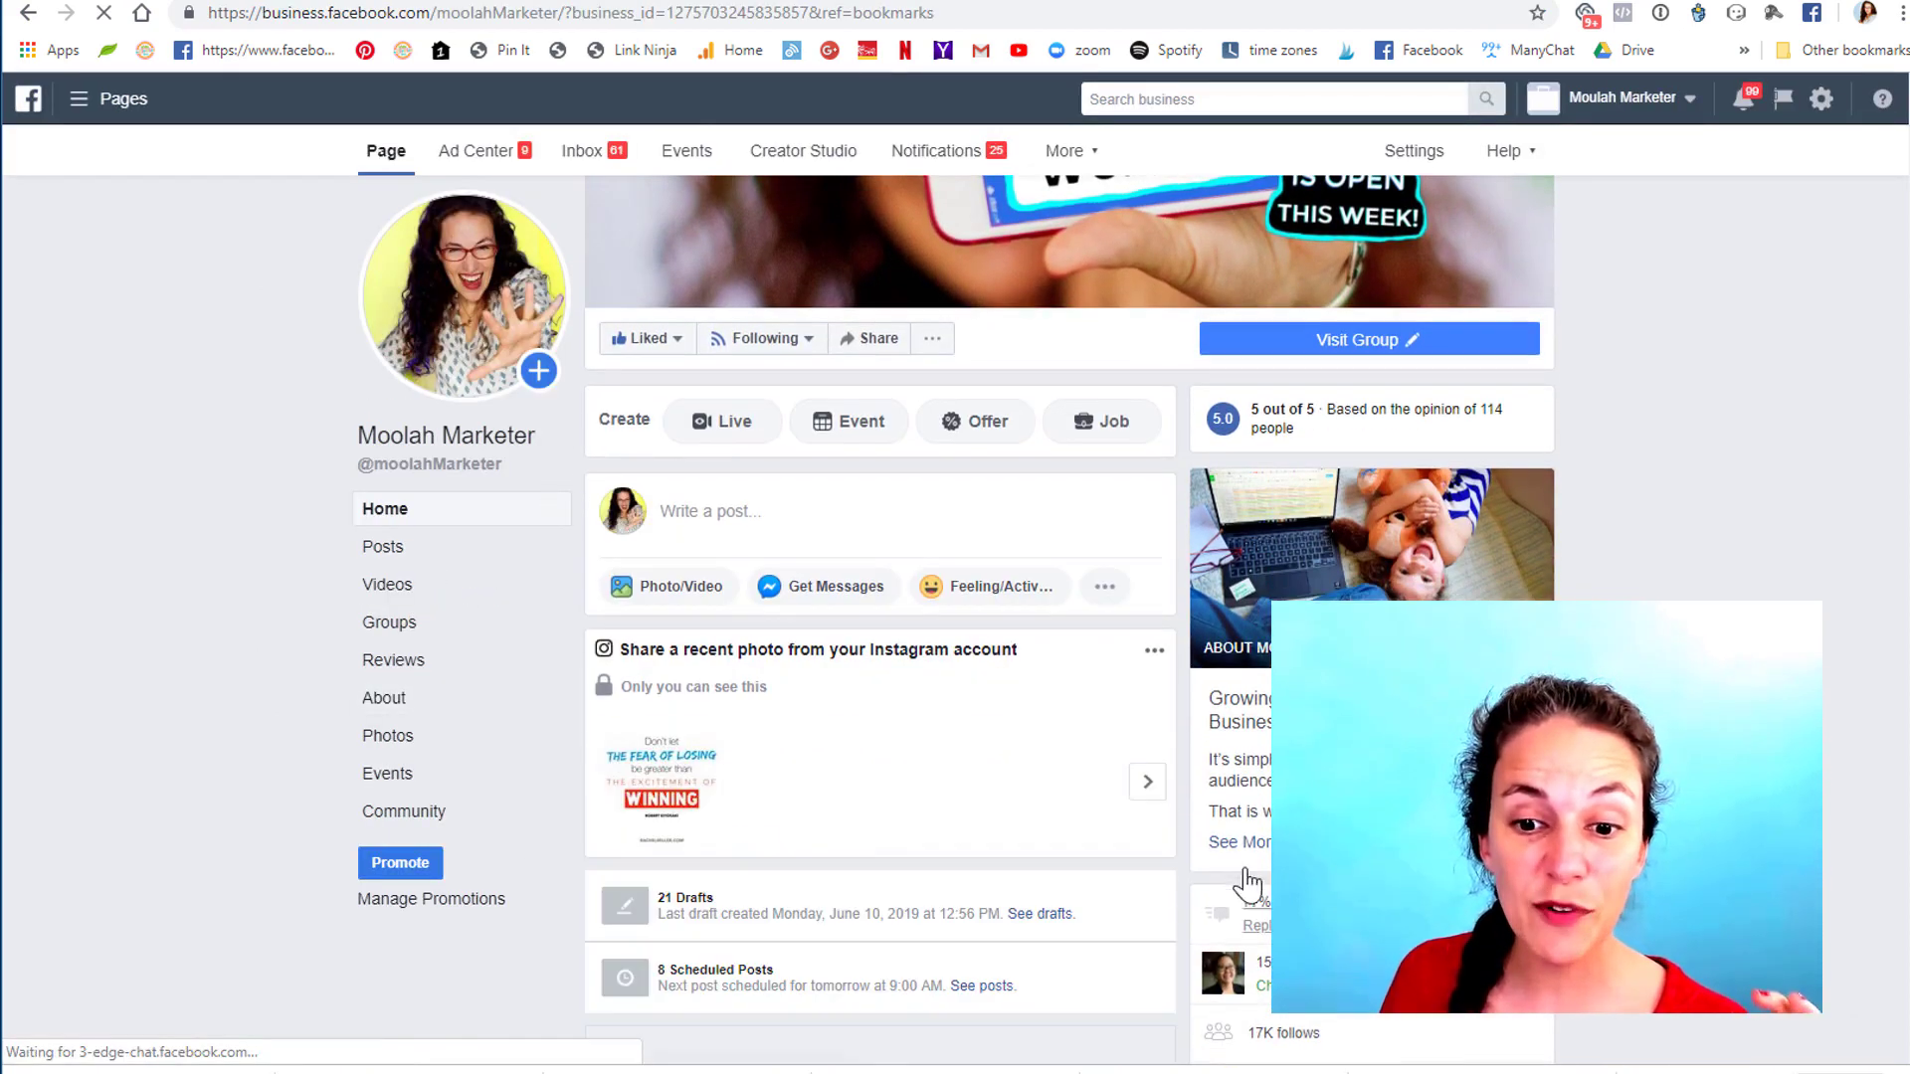
left_click(1243, 853)
scroll(1219, 827, "down", 14)
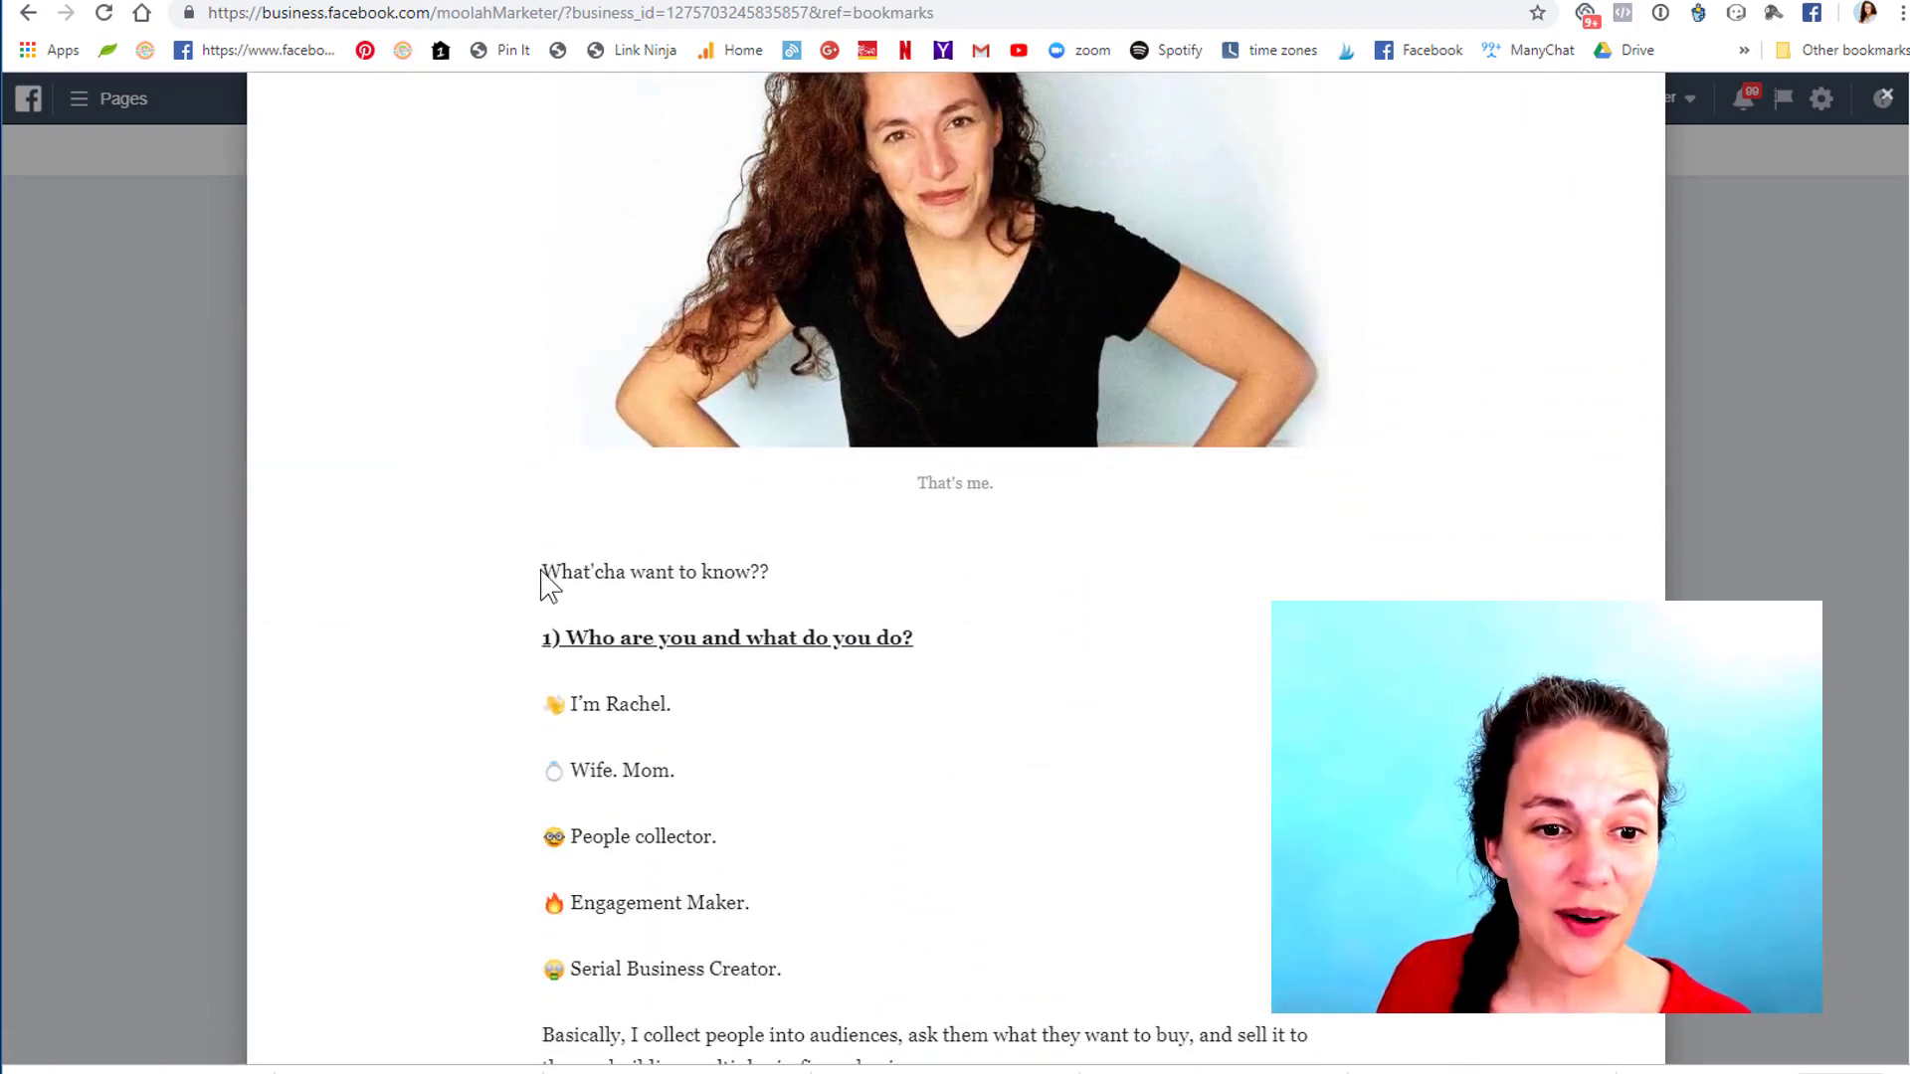
left_click_drag(558, 578, 1045, 841)
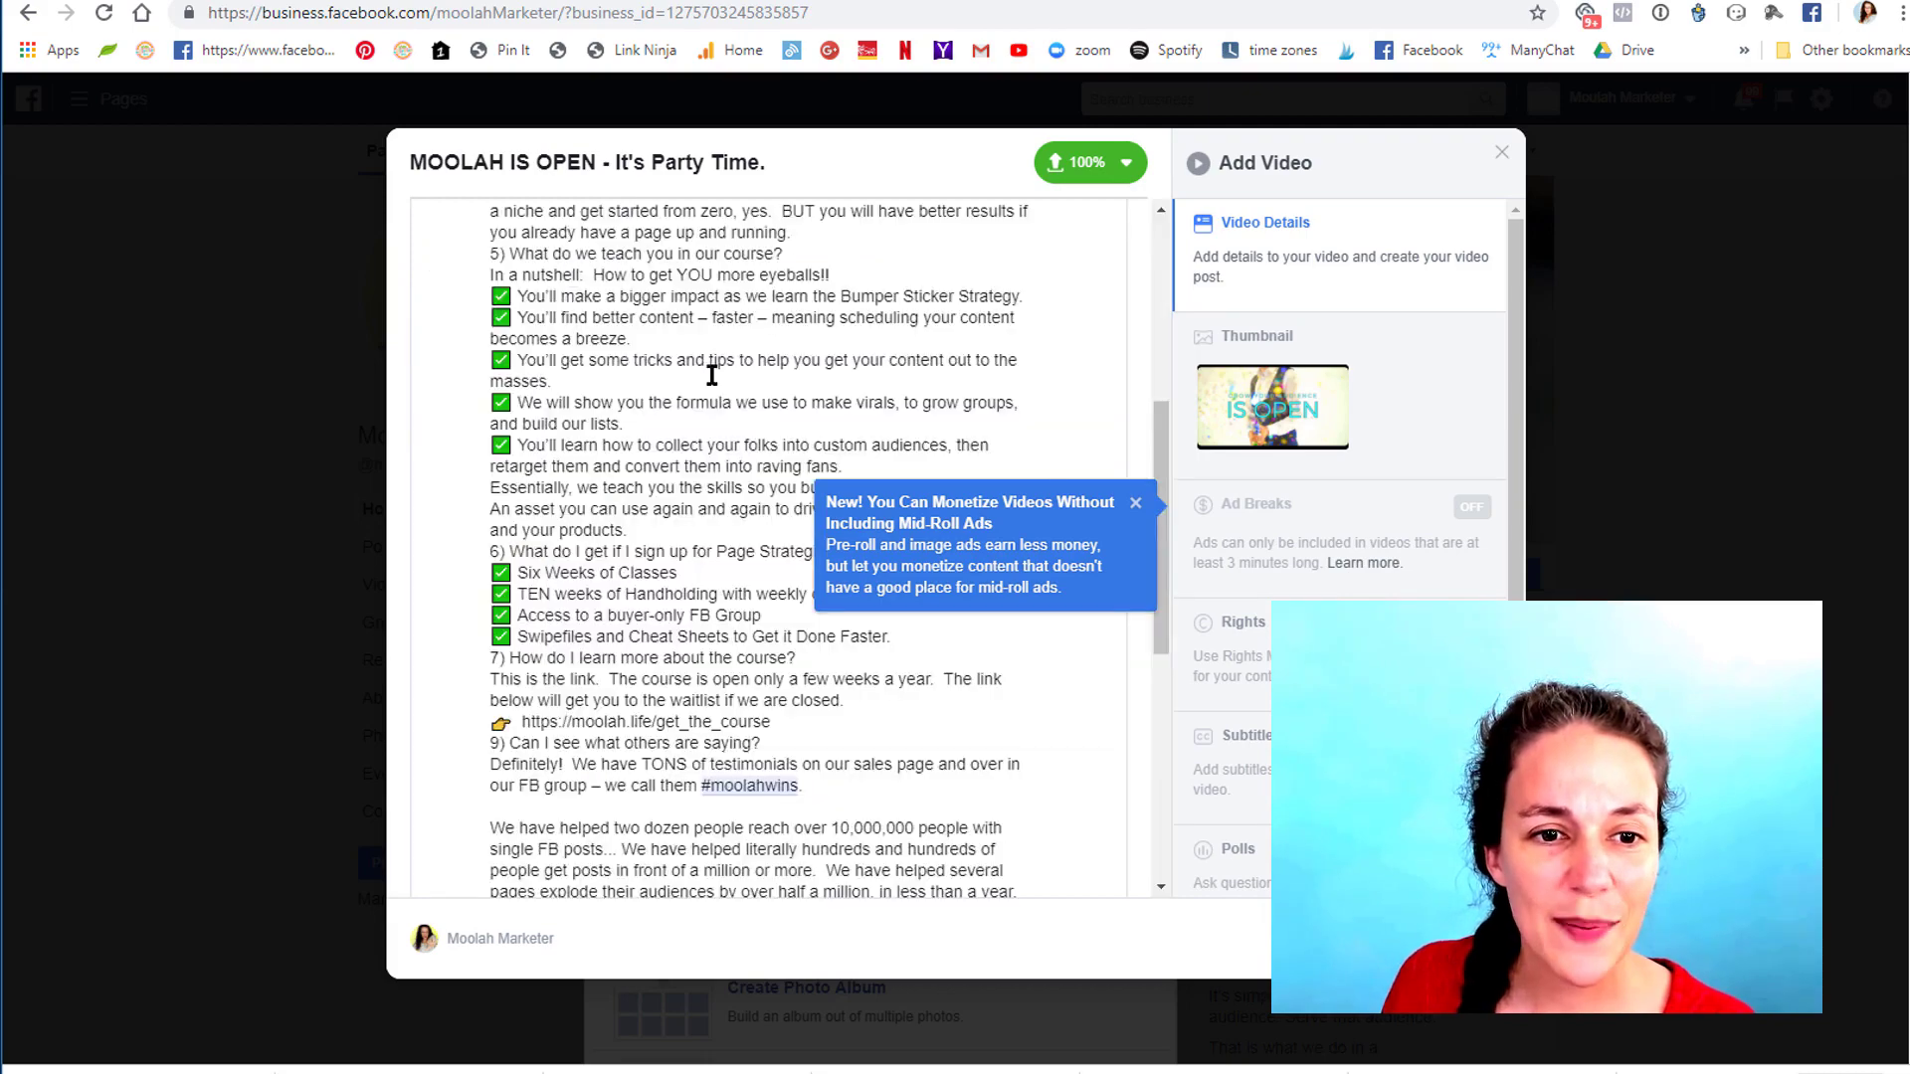
scroll(617, 228, "up", 10)
Complete the course URL and delete the 'Today is THAT DAY!' line and waitlist sentence.
type("ourse")
double_click(618, 438)
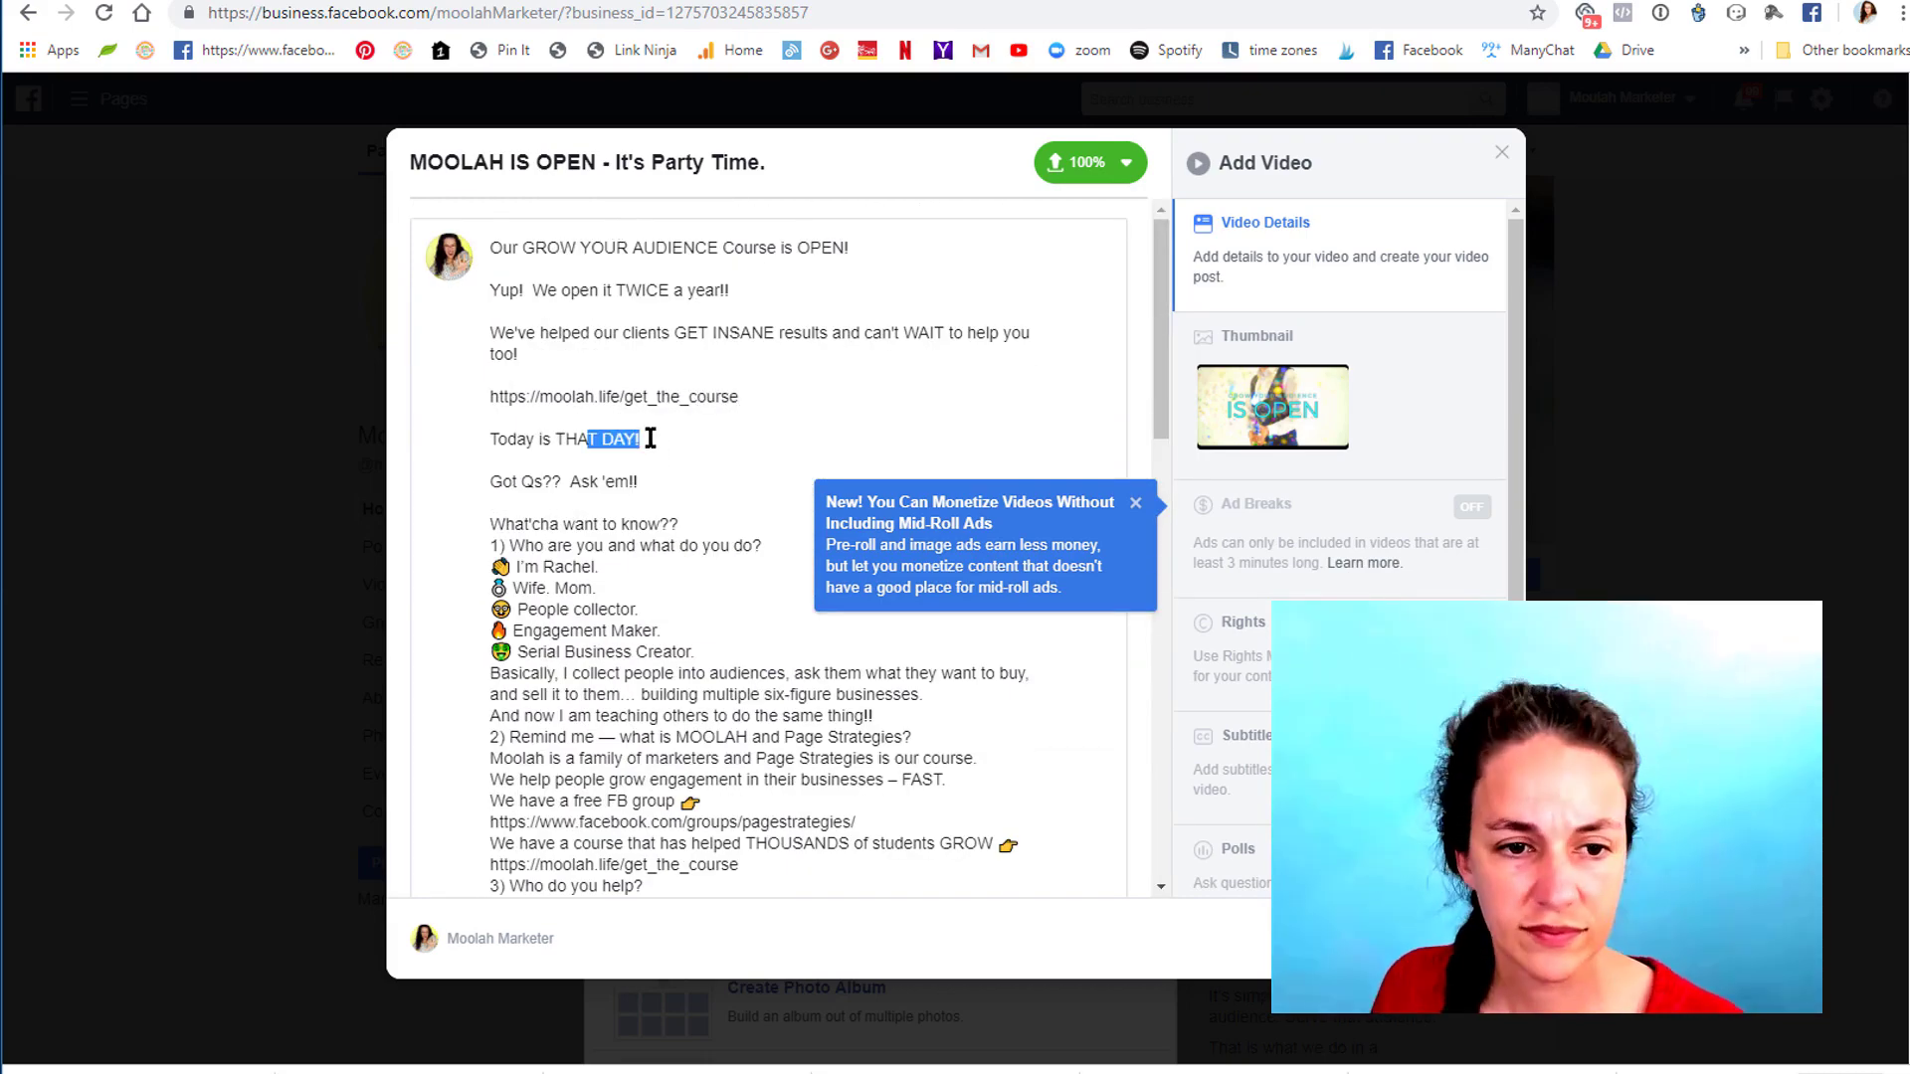
key("BackSpace")
scroll(521, 595, "down", 5)
left_click(889, 730)
key("Return")
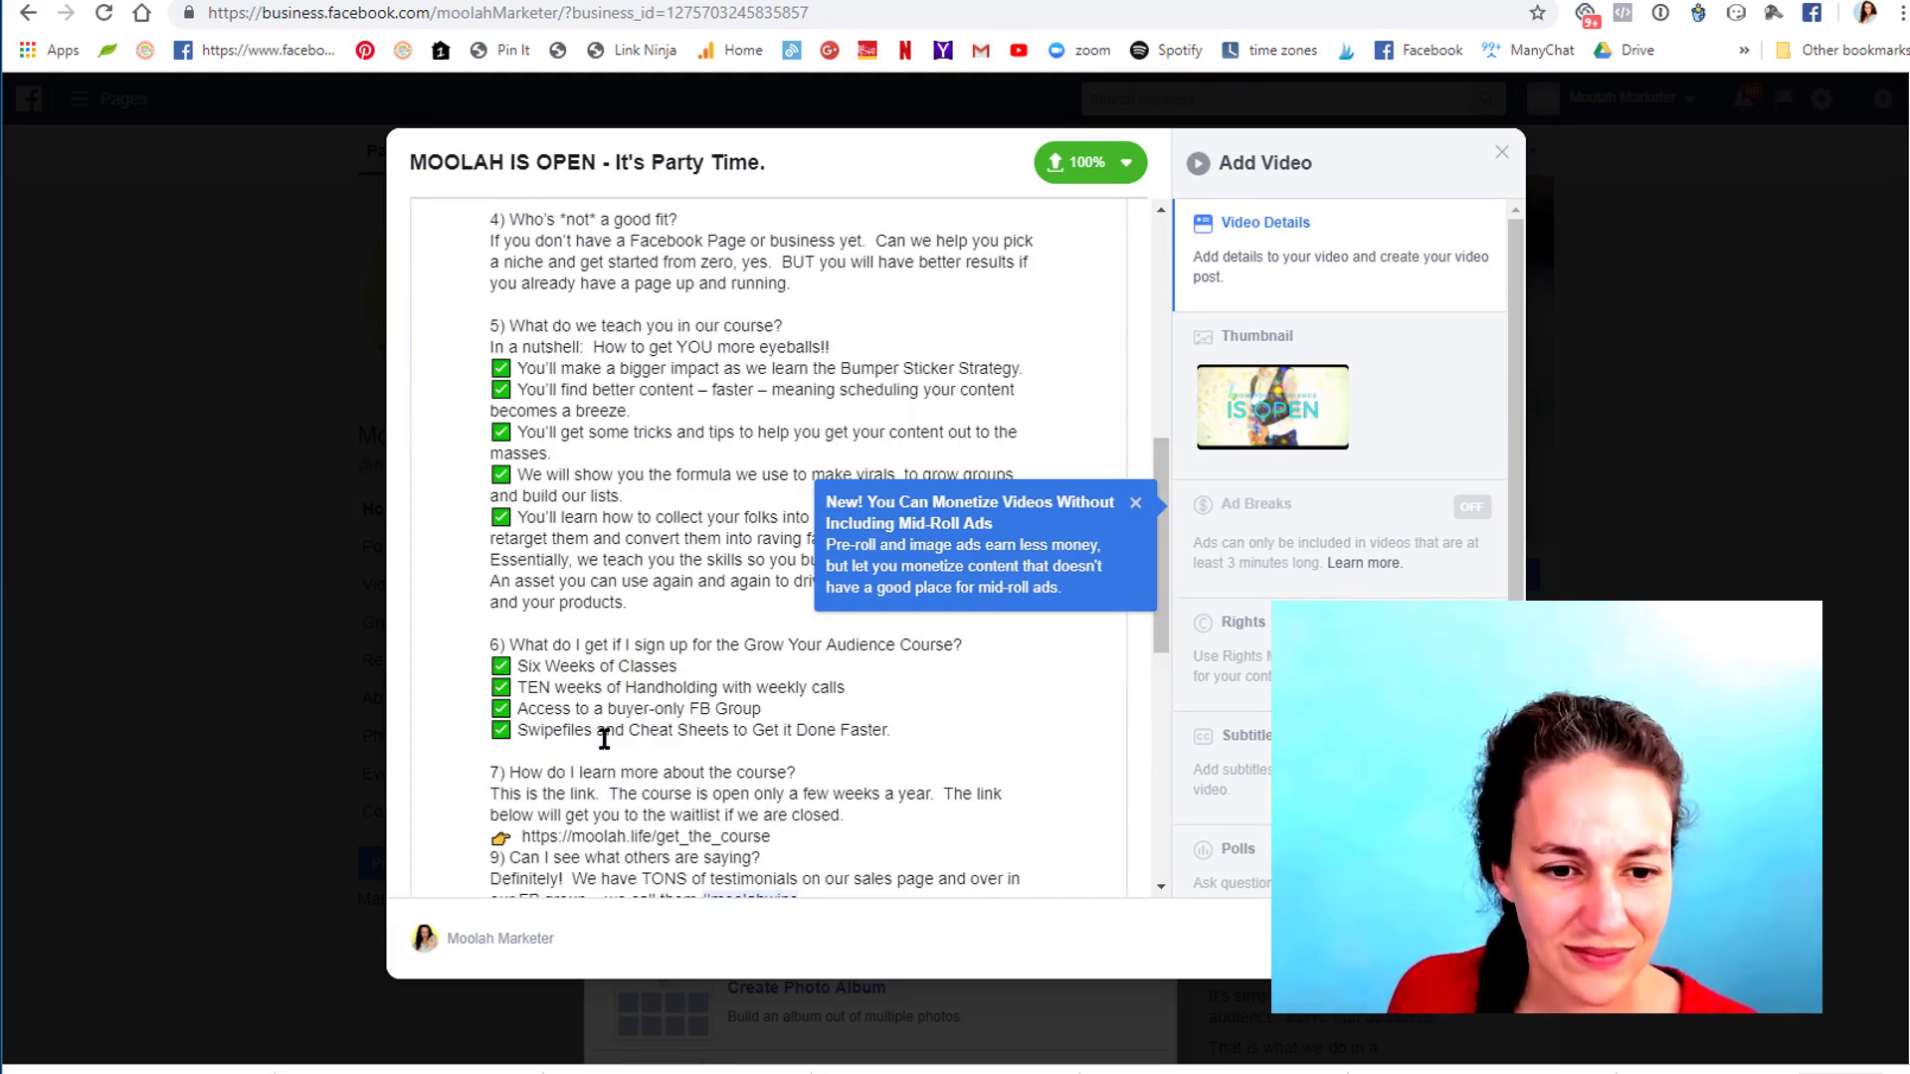
left_click_drag(846, 698, 949, 691)
key("BackSpace")
Renumber question 9 to 8 and add a closing line at the end of the description.
left_click(491, 717)
key("Return")
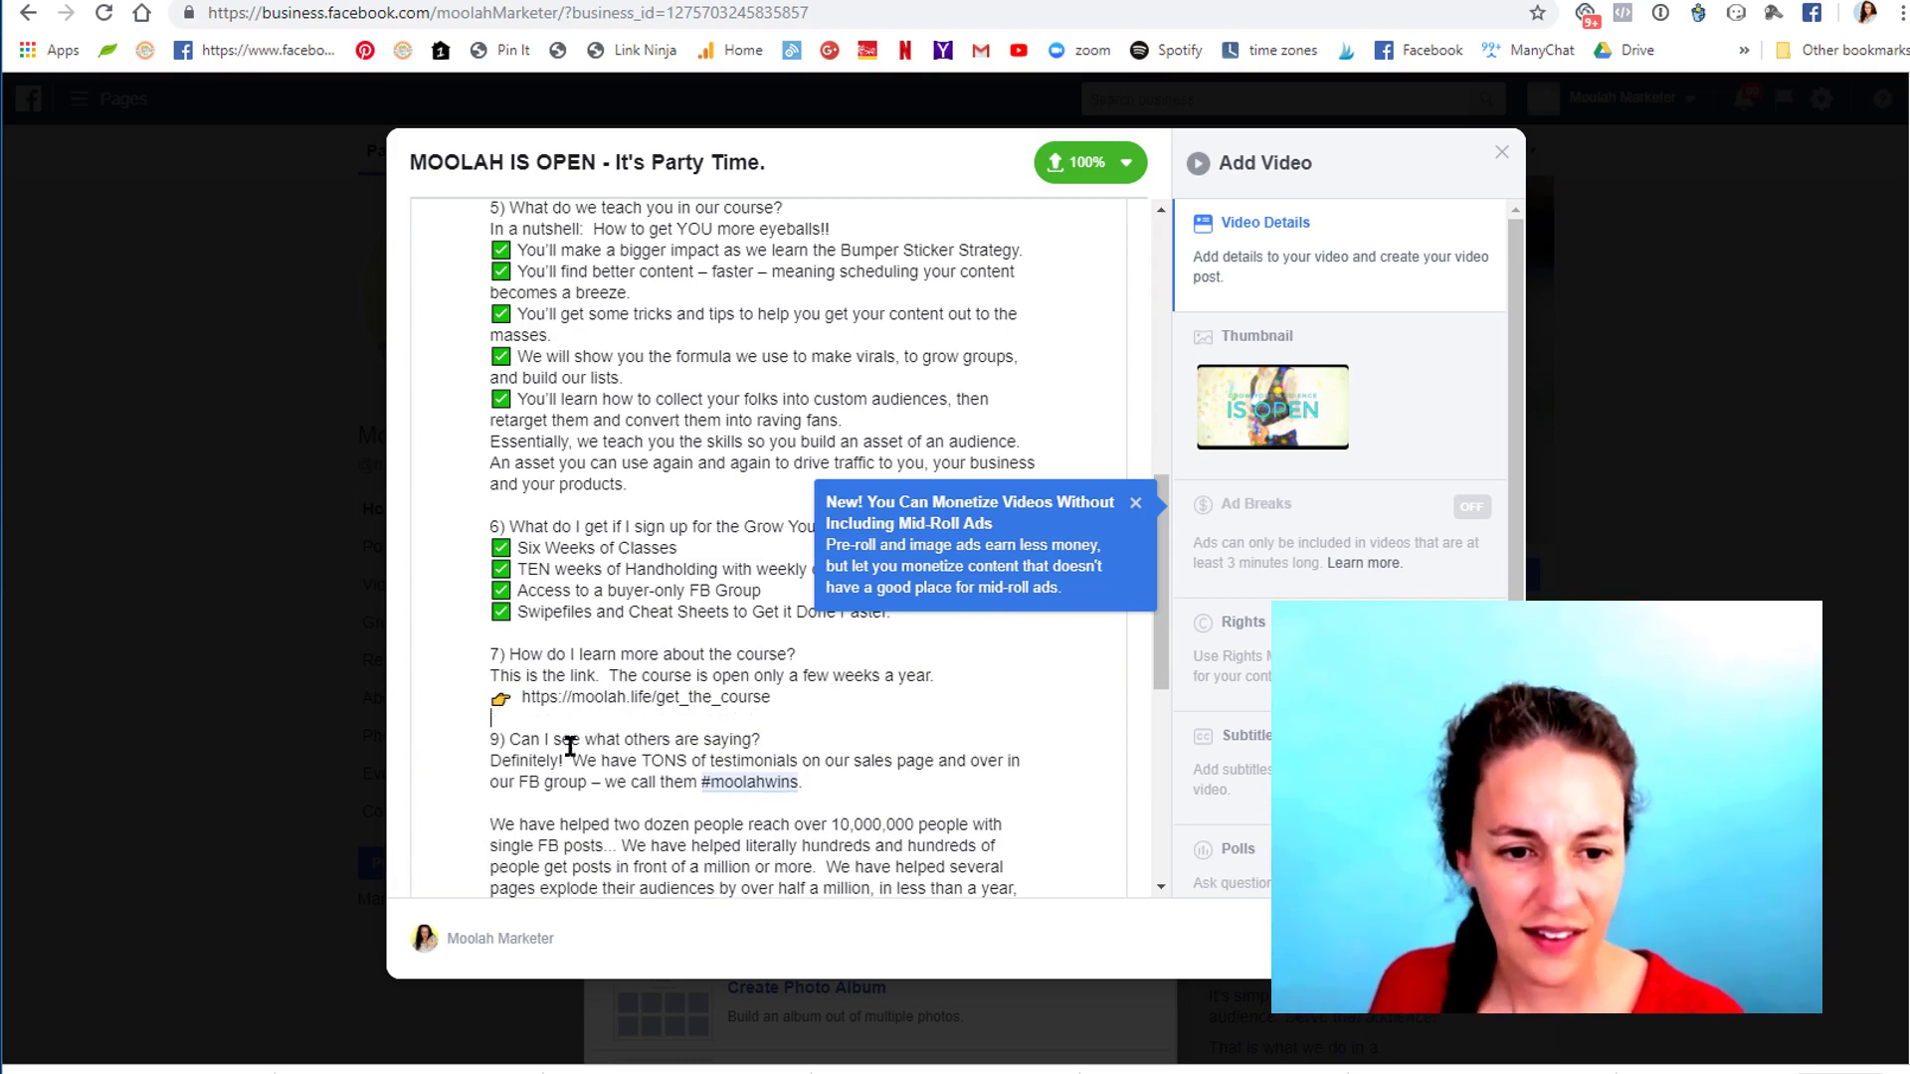
key("Delete")
type("8")
key("ctrl+End")
type("Can. NOT. to he")
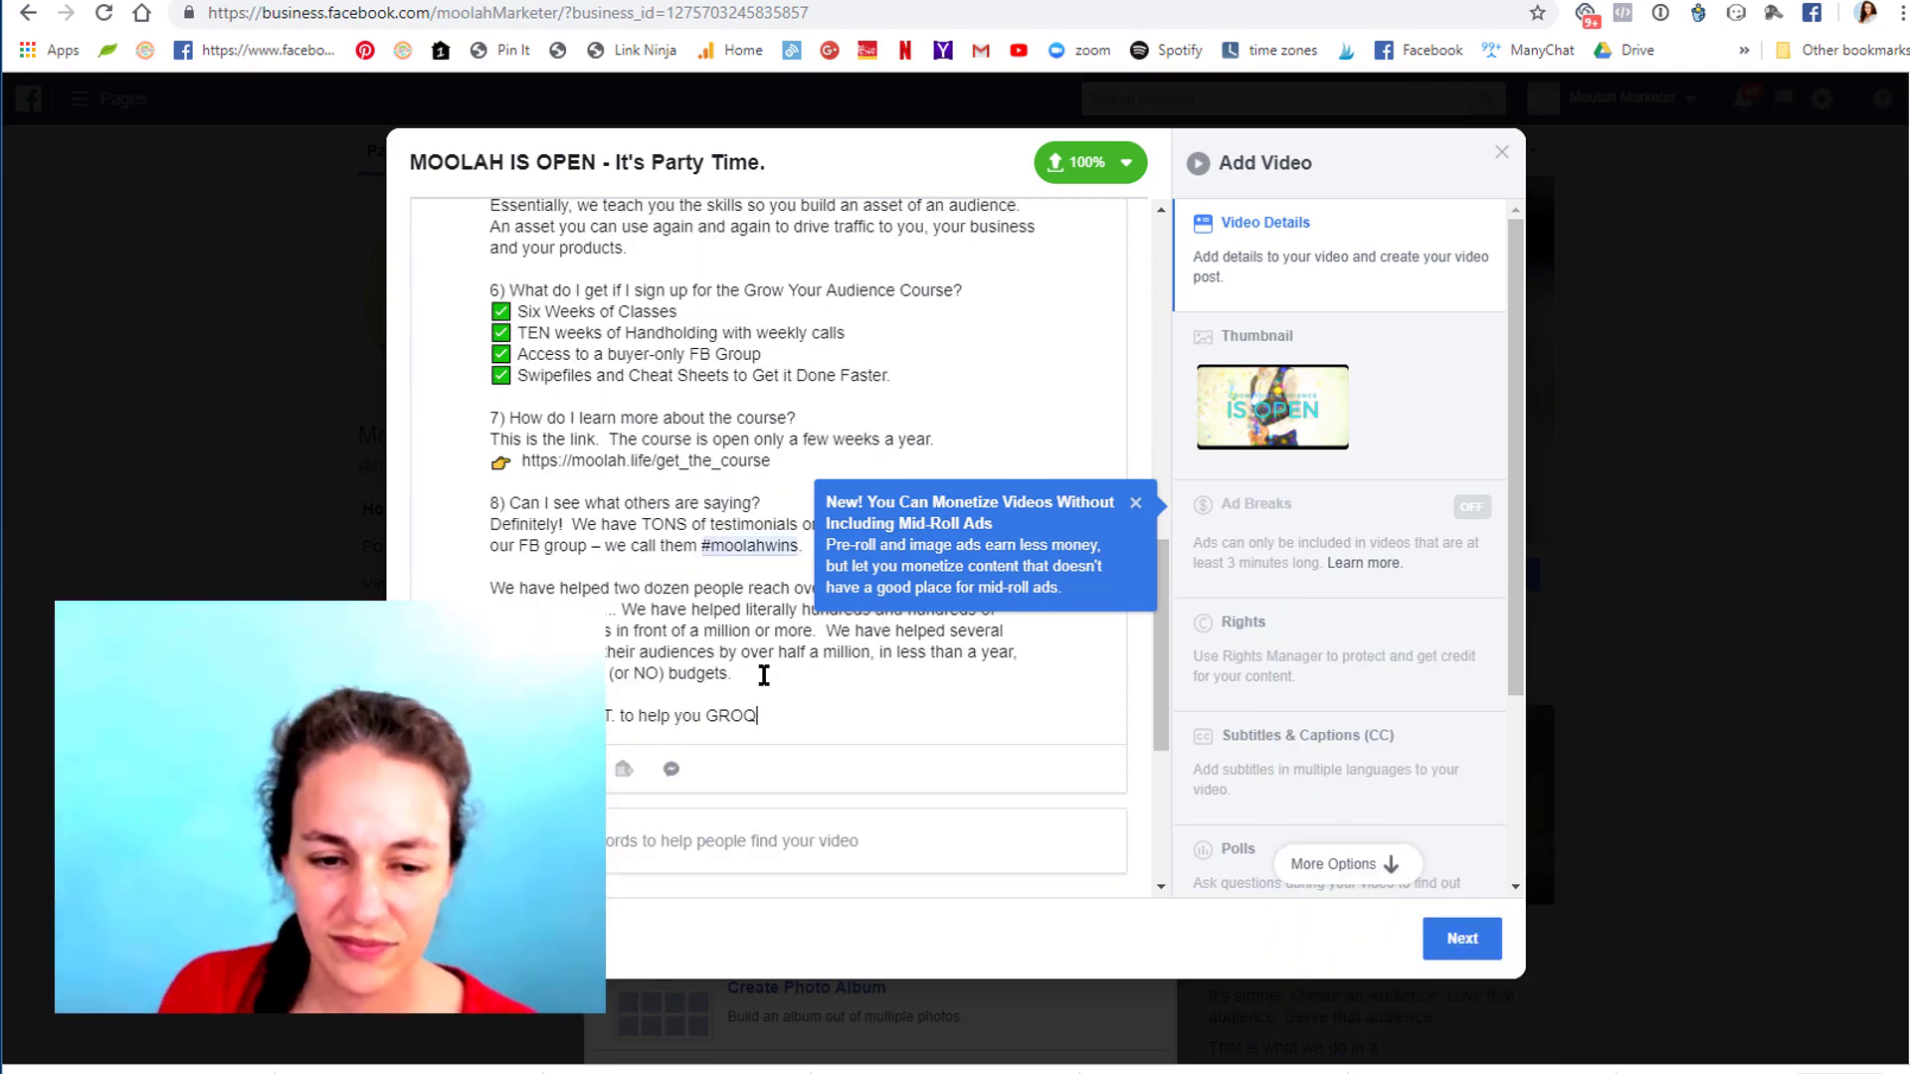
type("W")
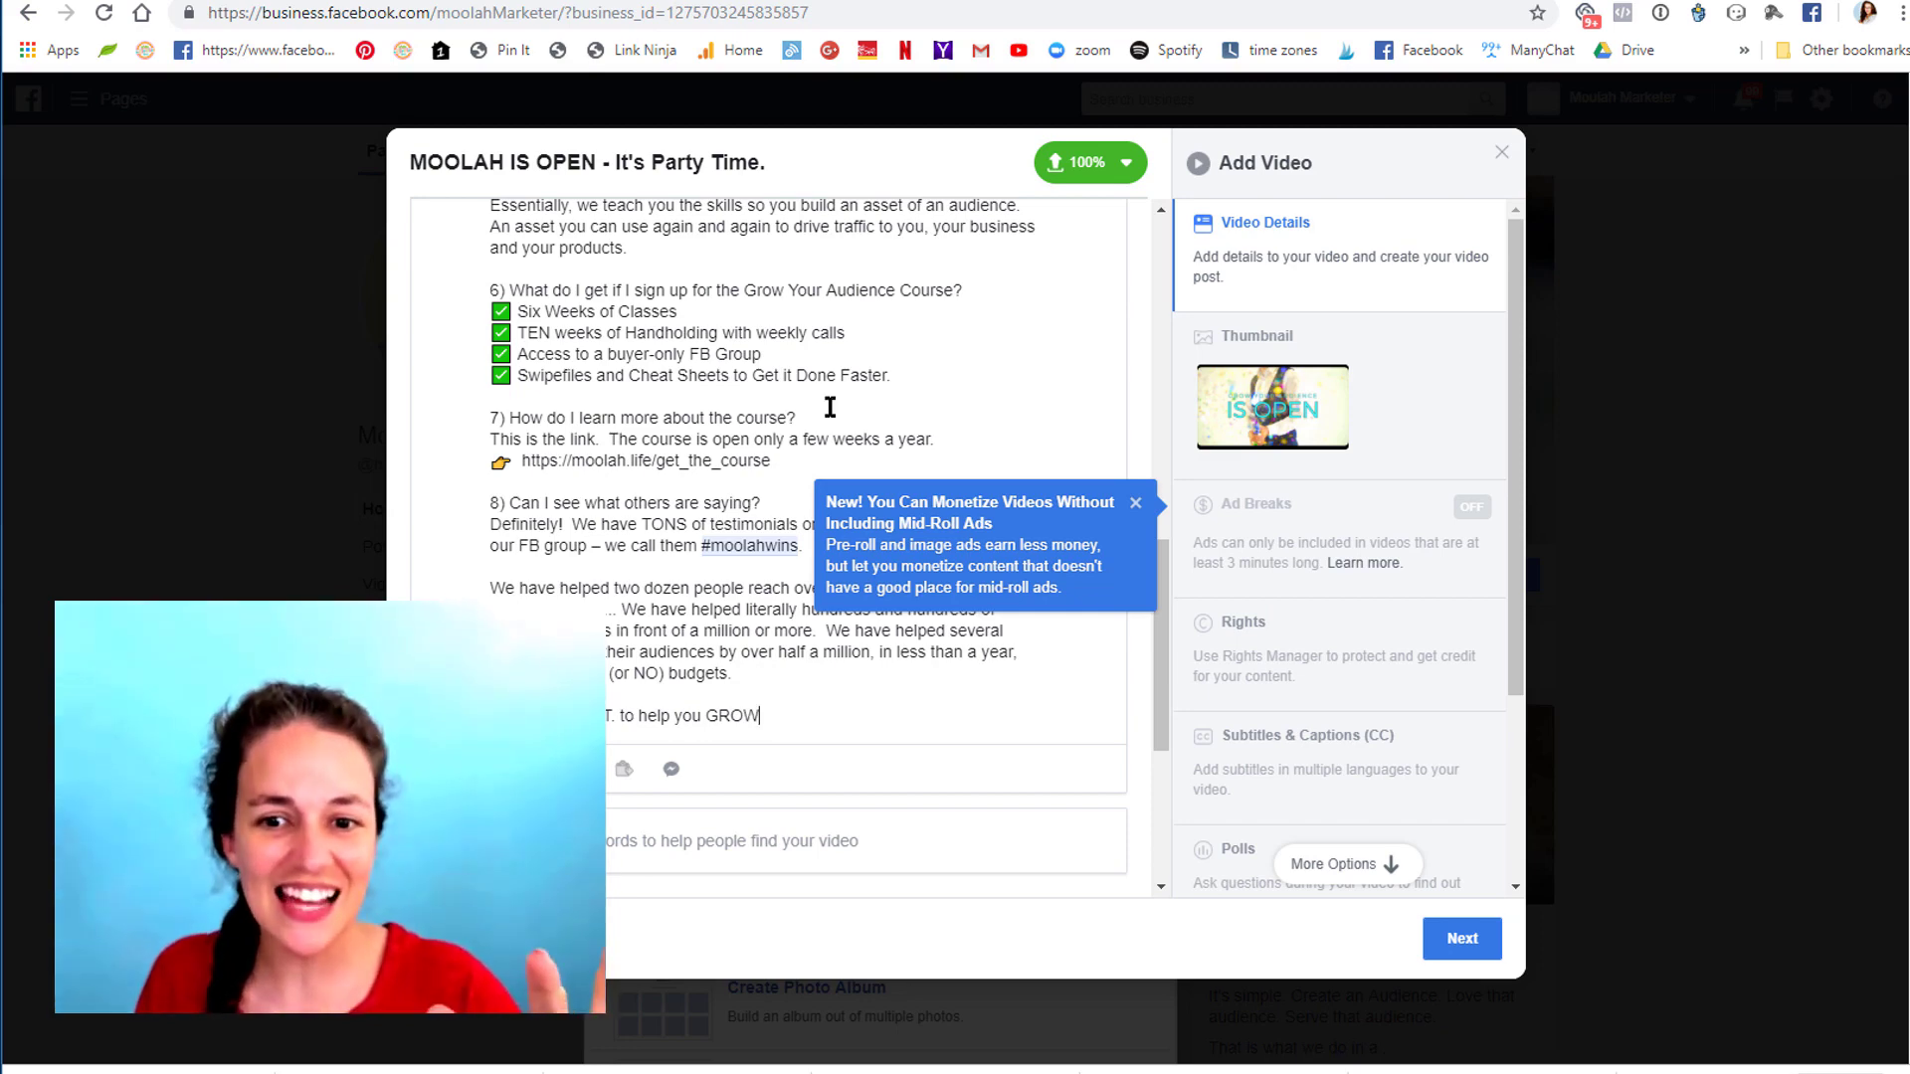
Continue to the video post's publishing options.
scroll(763, 675, "up", 8)
scroll(1460, 577, "down", 1)
scroll(1467, 697, "down", 2)
left_click(1460, 938)
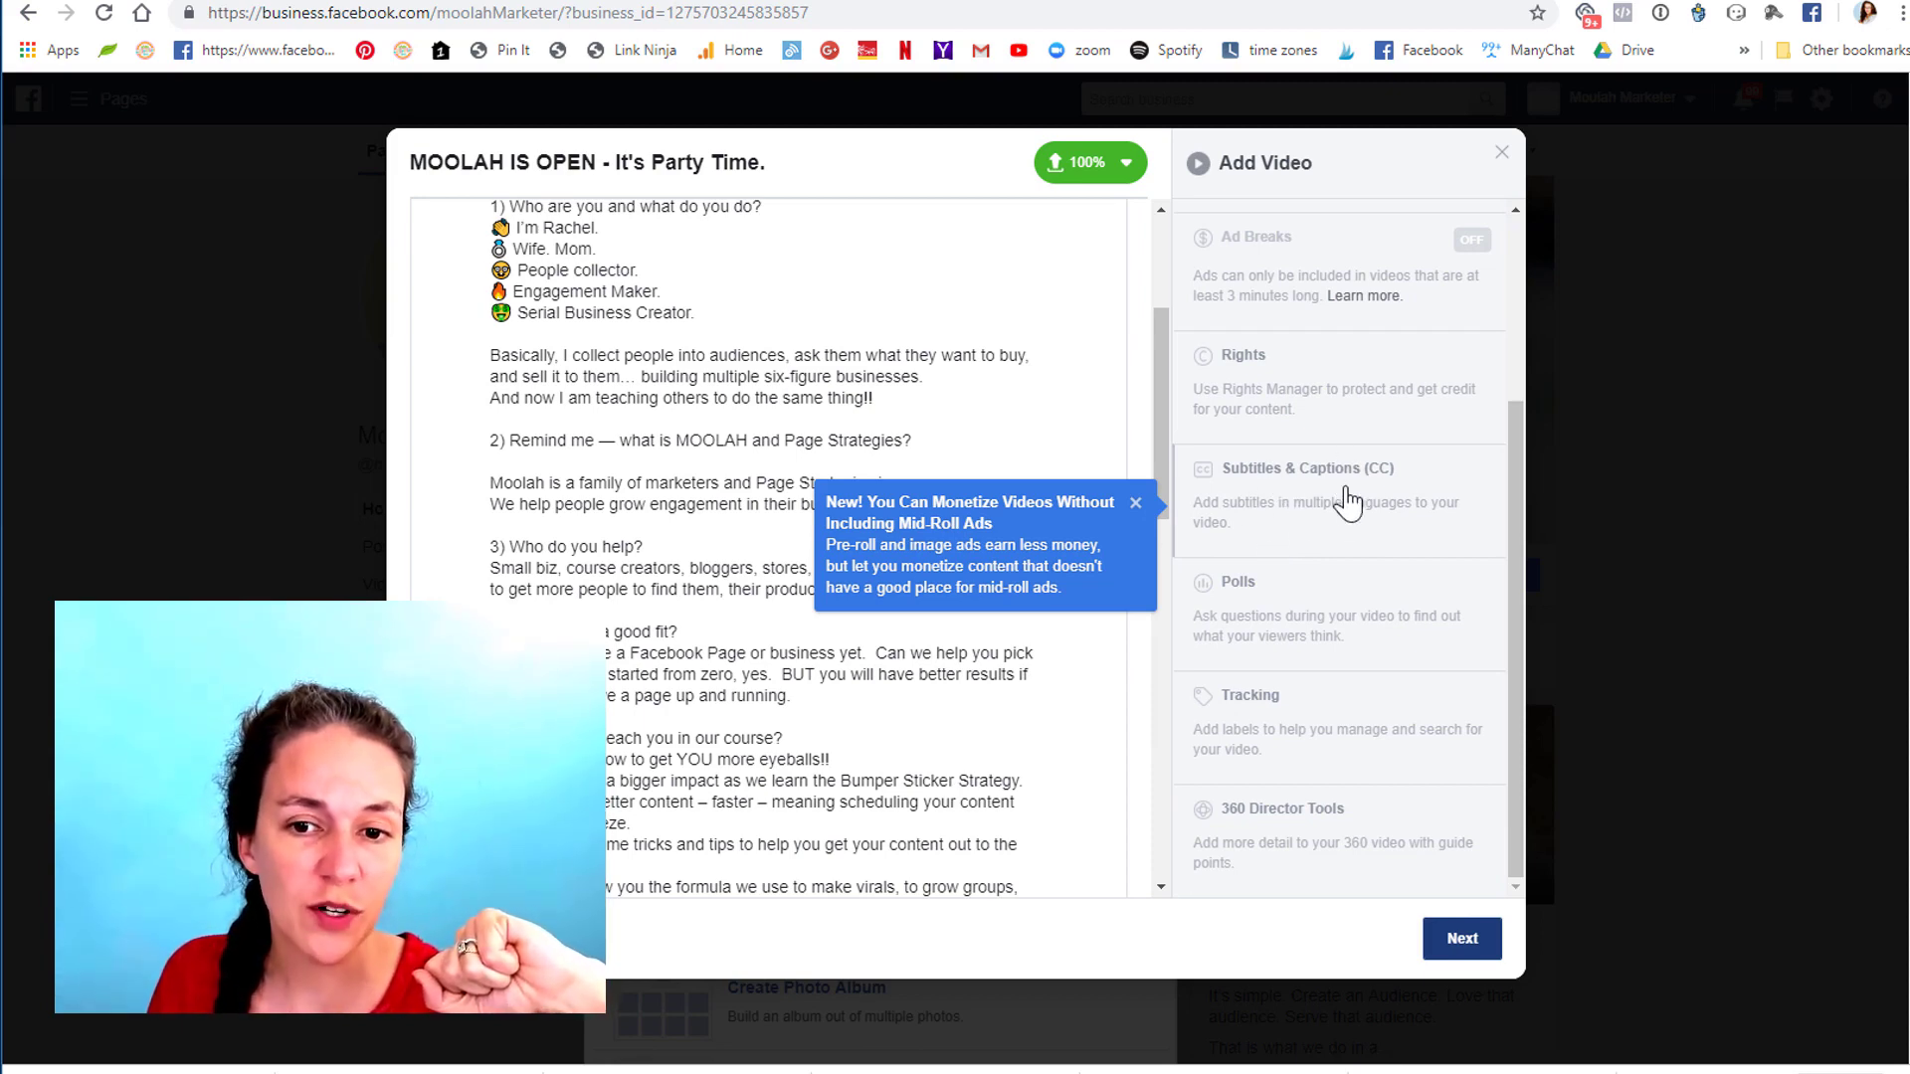
left_click(1460, 938)
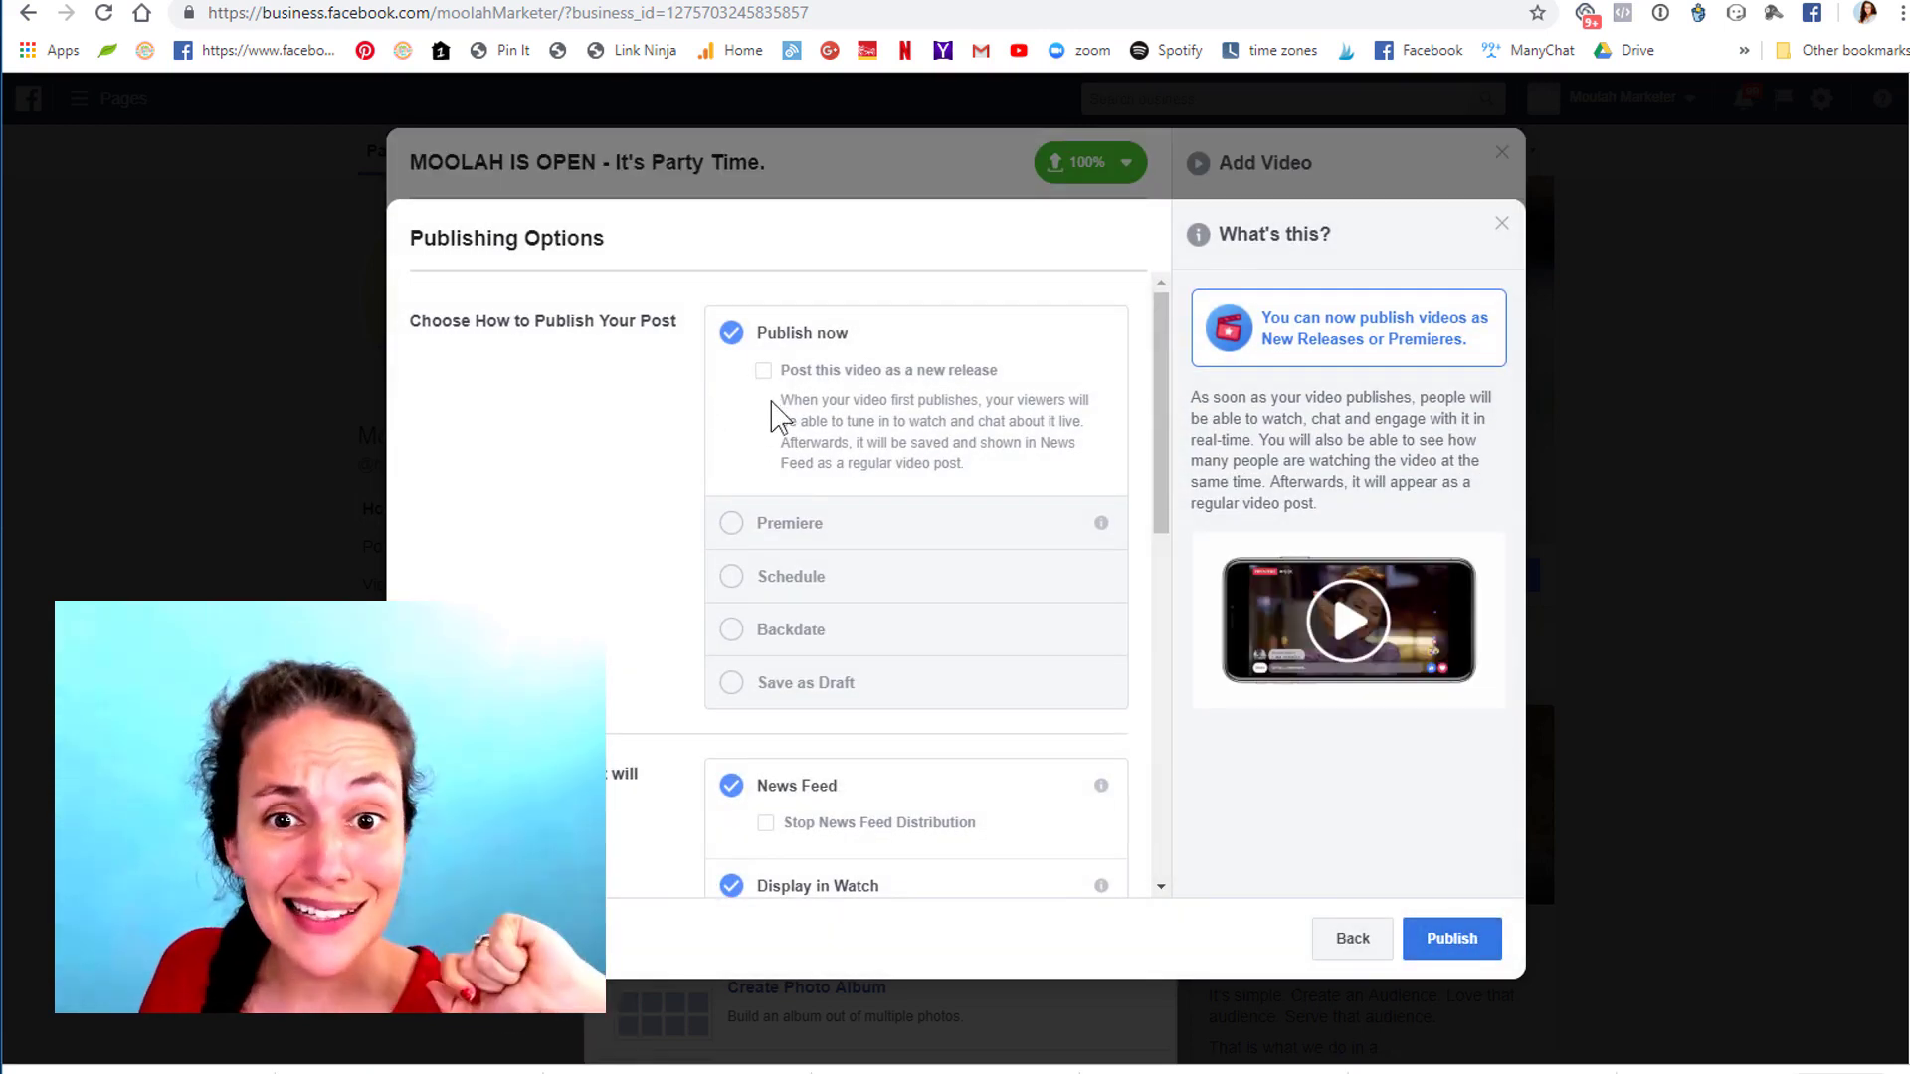
Schedule the post for Jun 24, 2019 at 12:00 AM (America/Chicago) instead of publishing immediately.
left_click(732, 586)
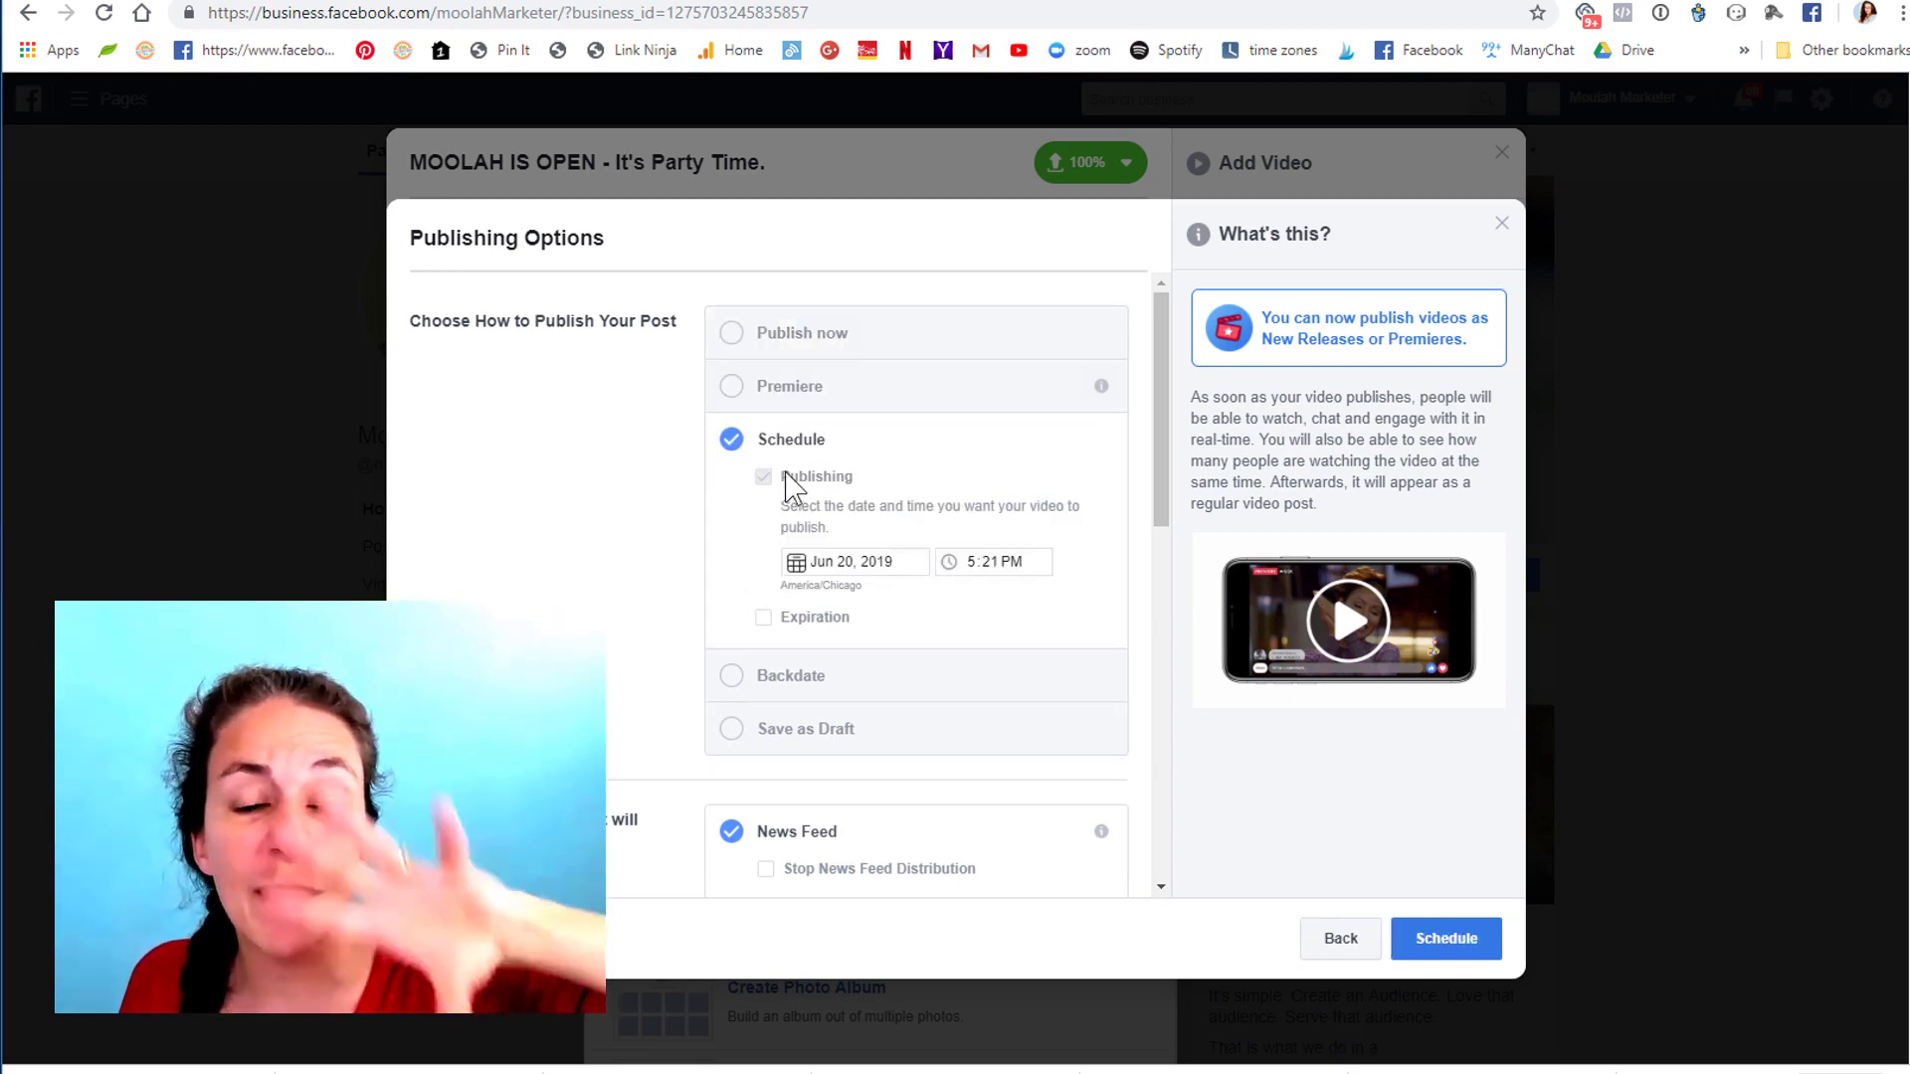
left_click(850, 561)
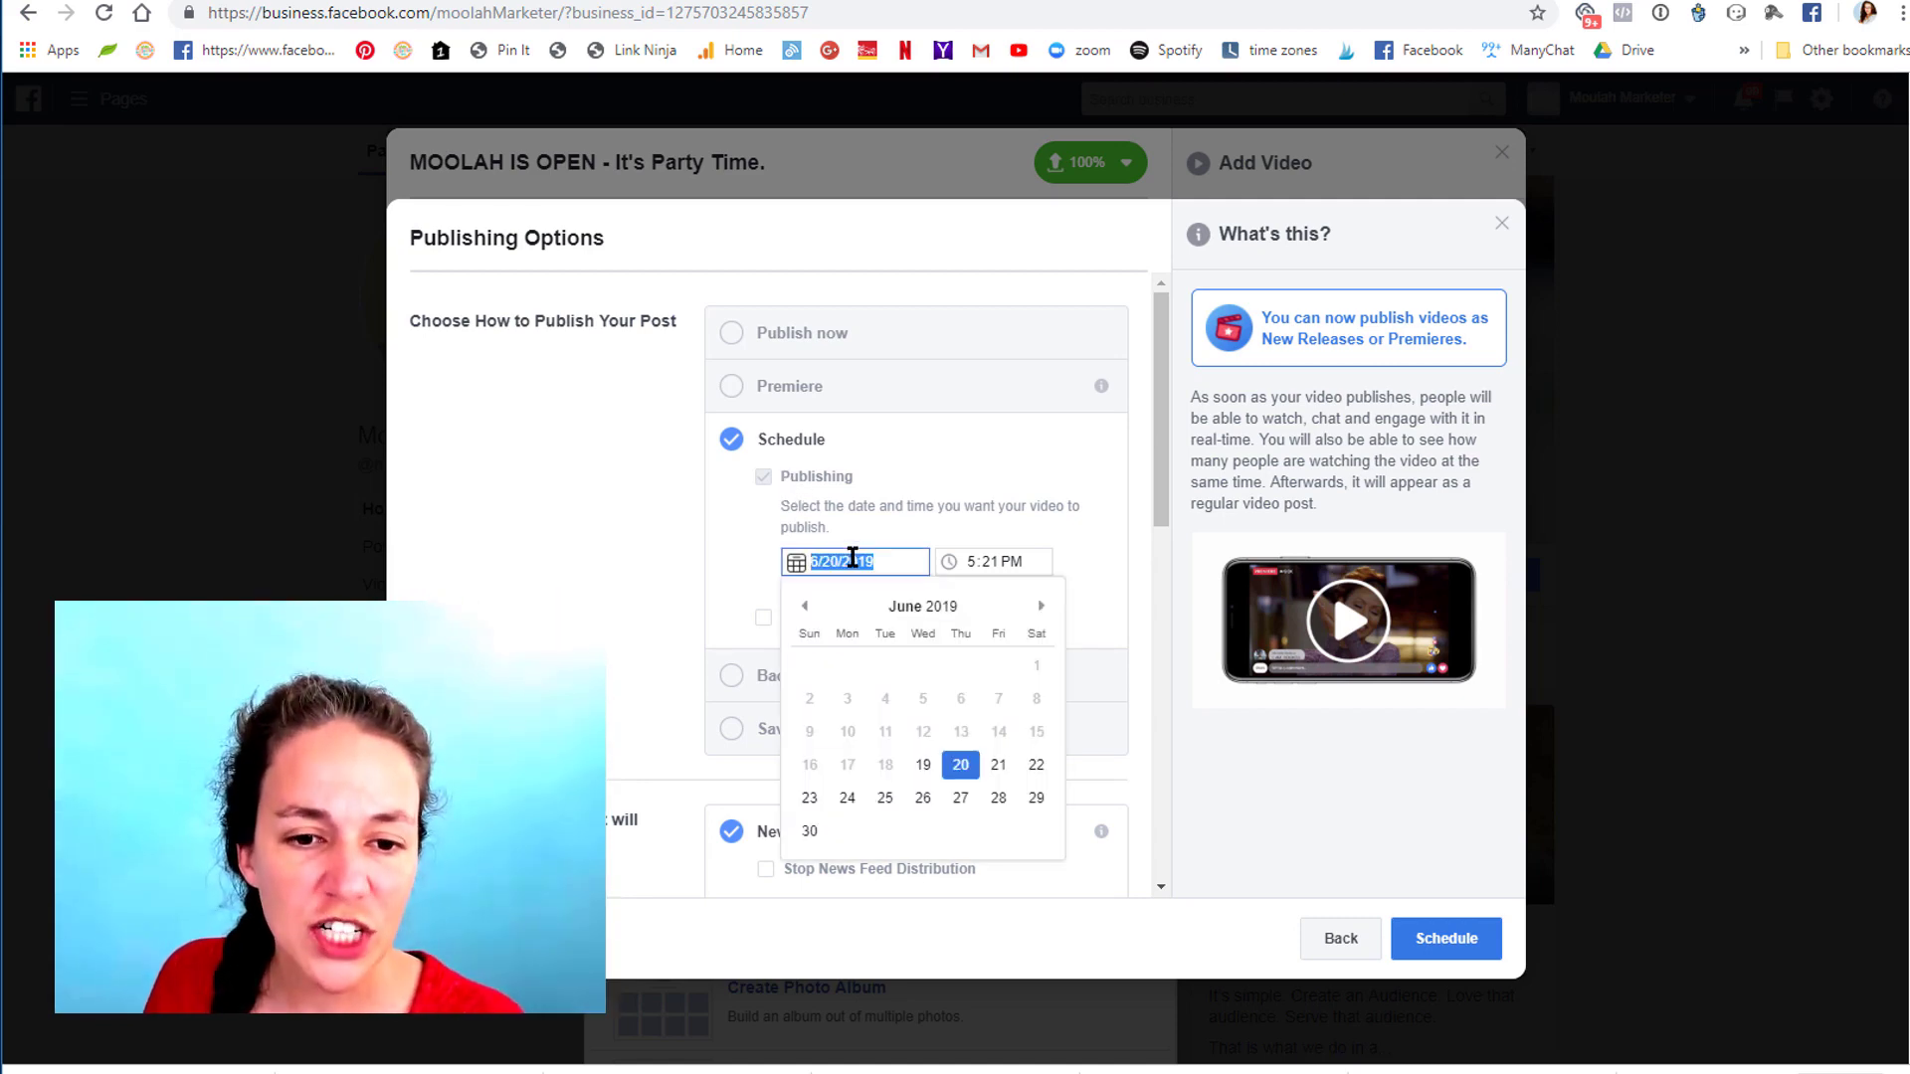
left_click(846, 798)
left_click(974, 565)
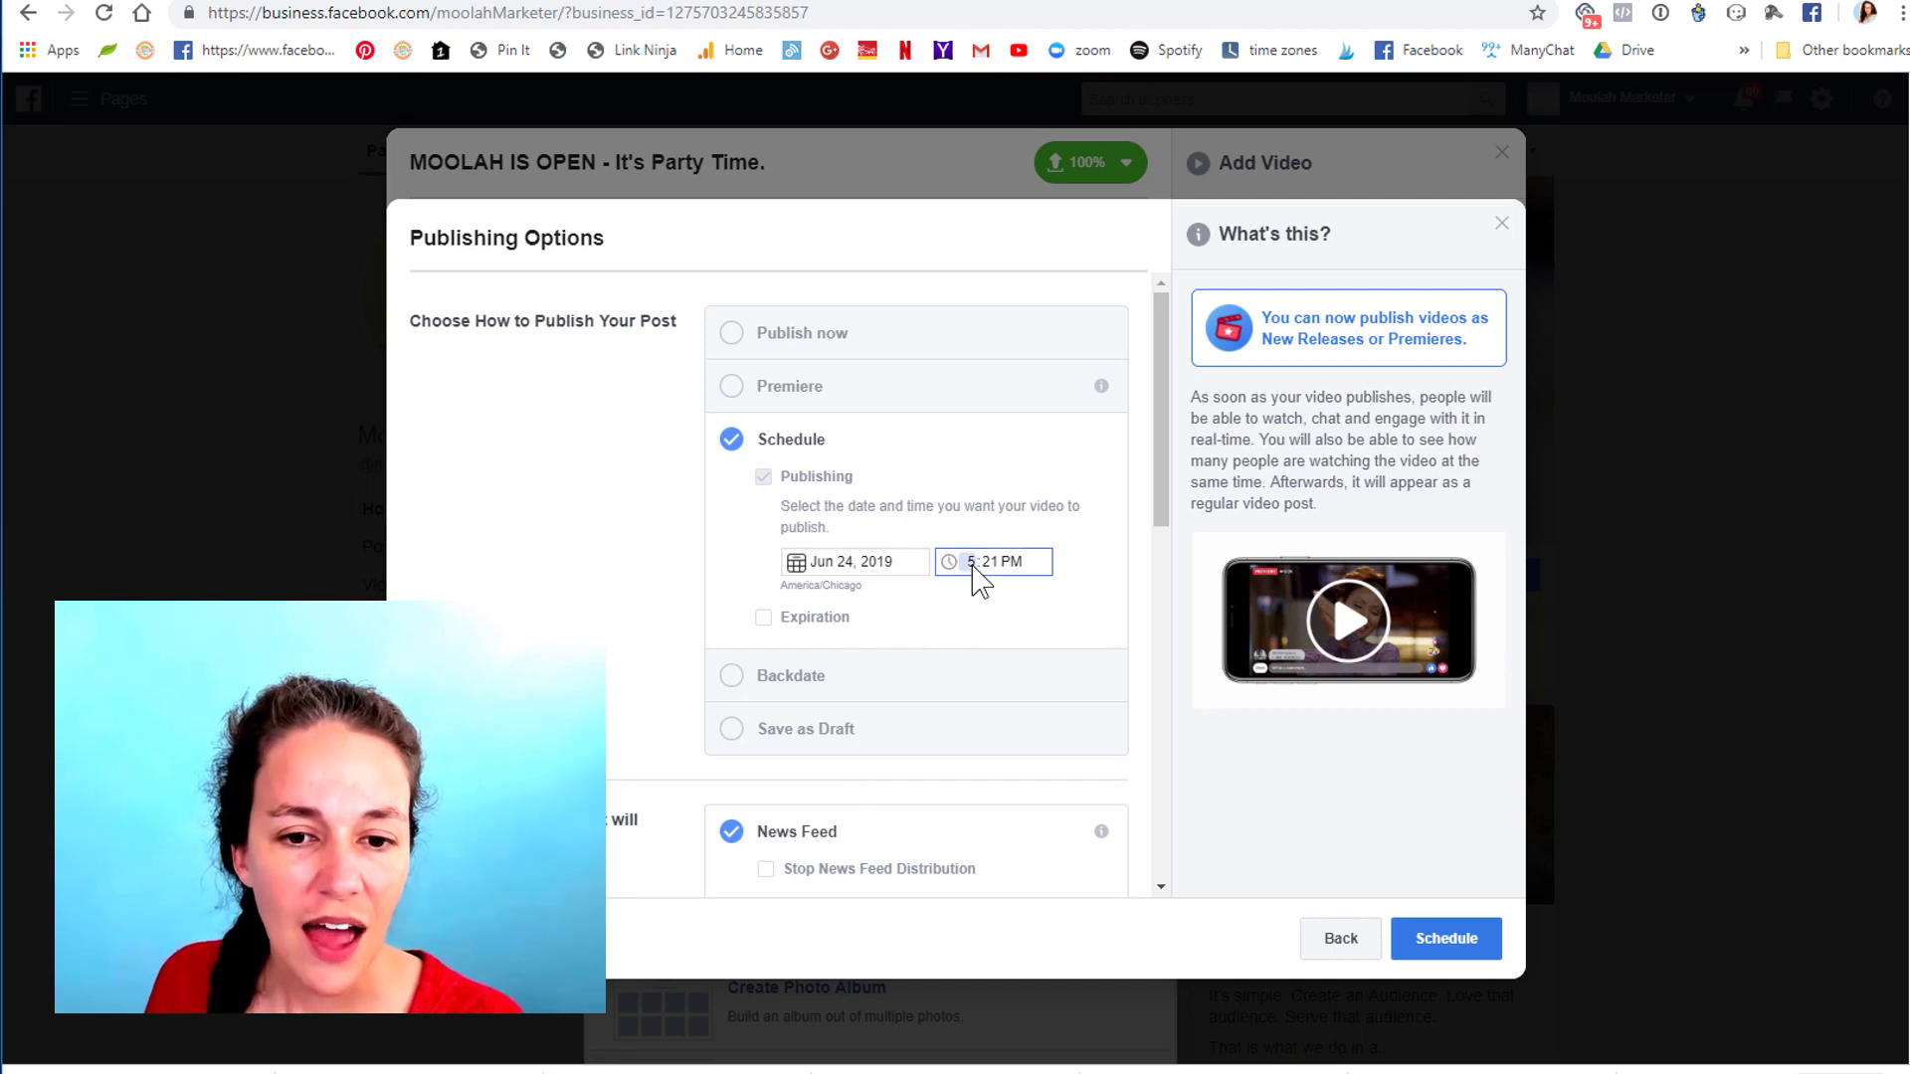
type("12")
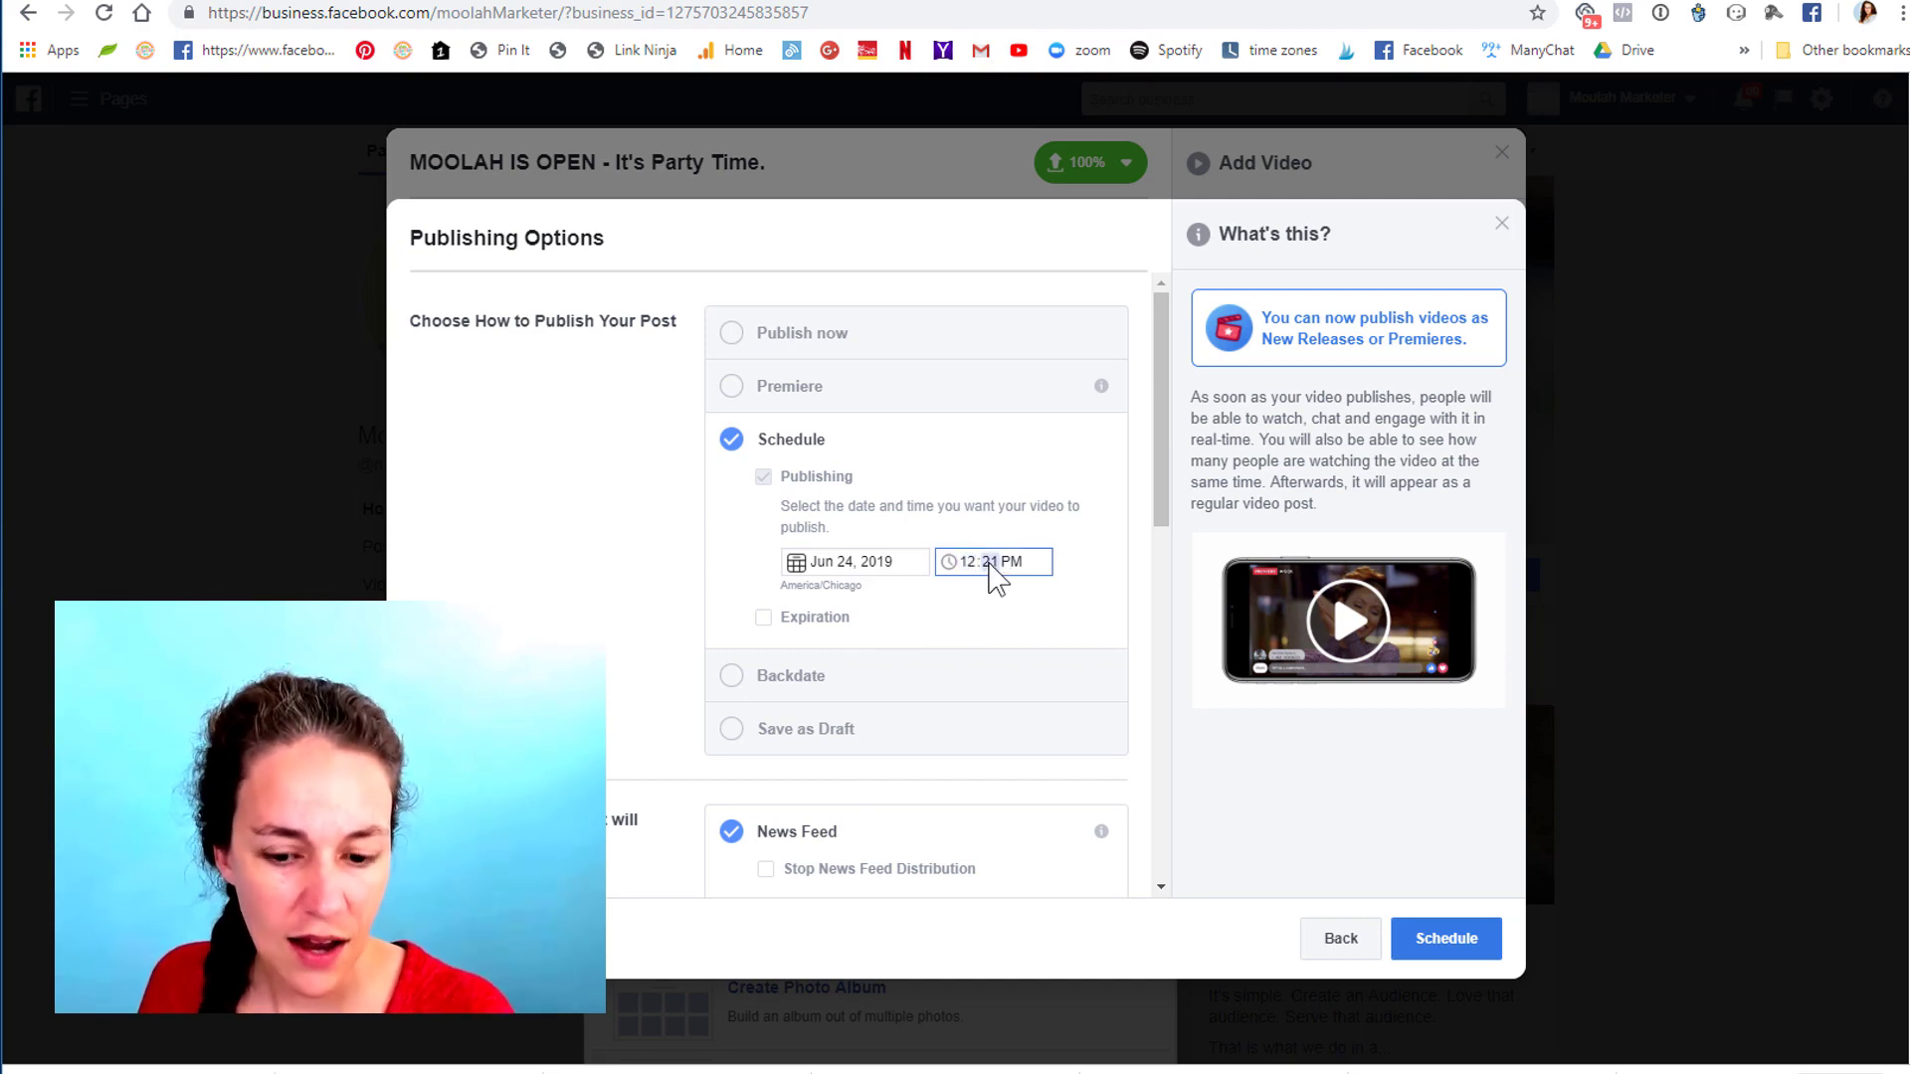
type("00a")
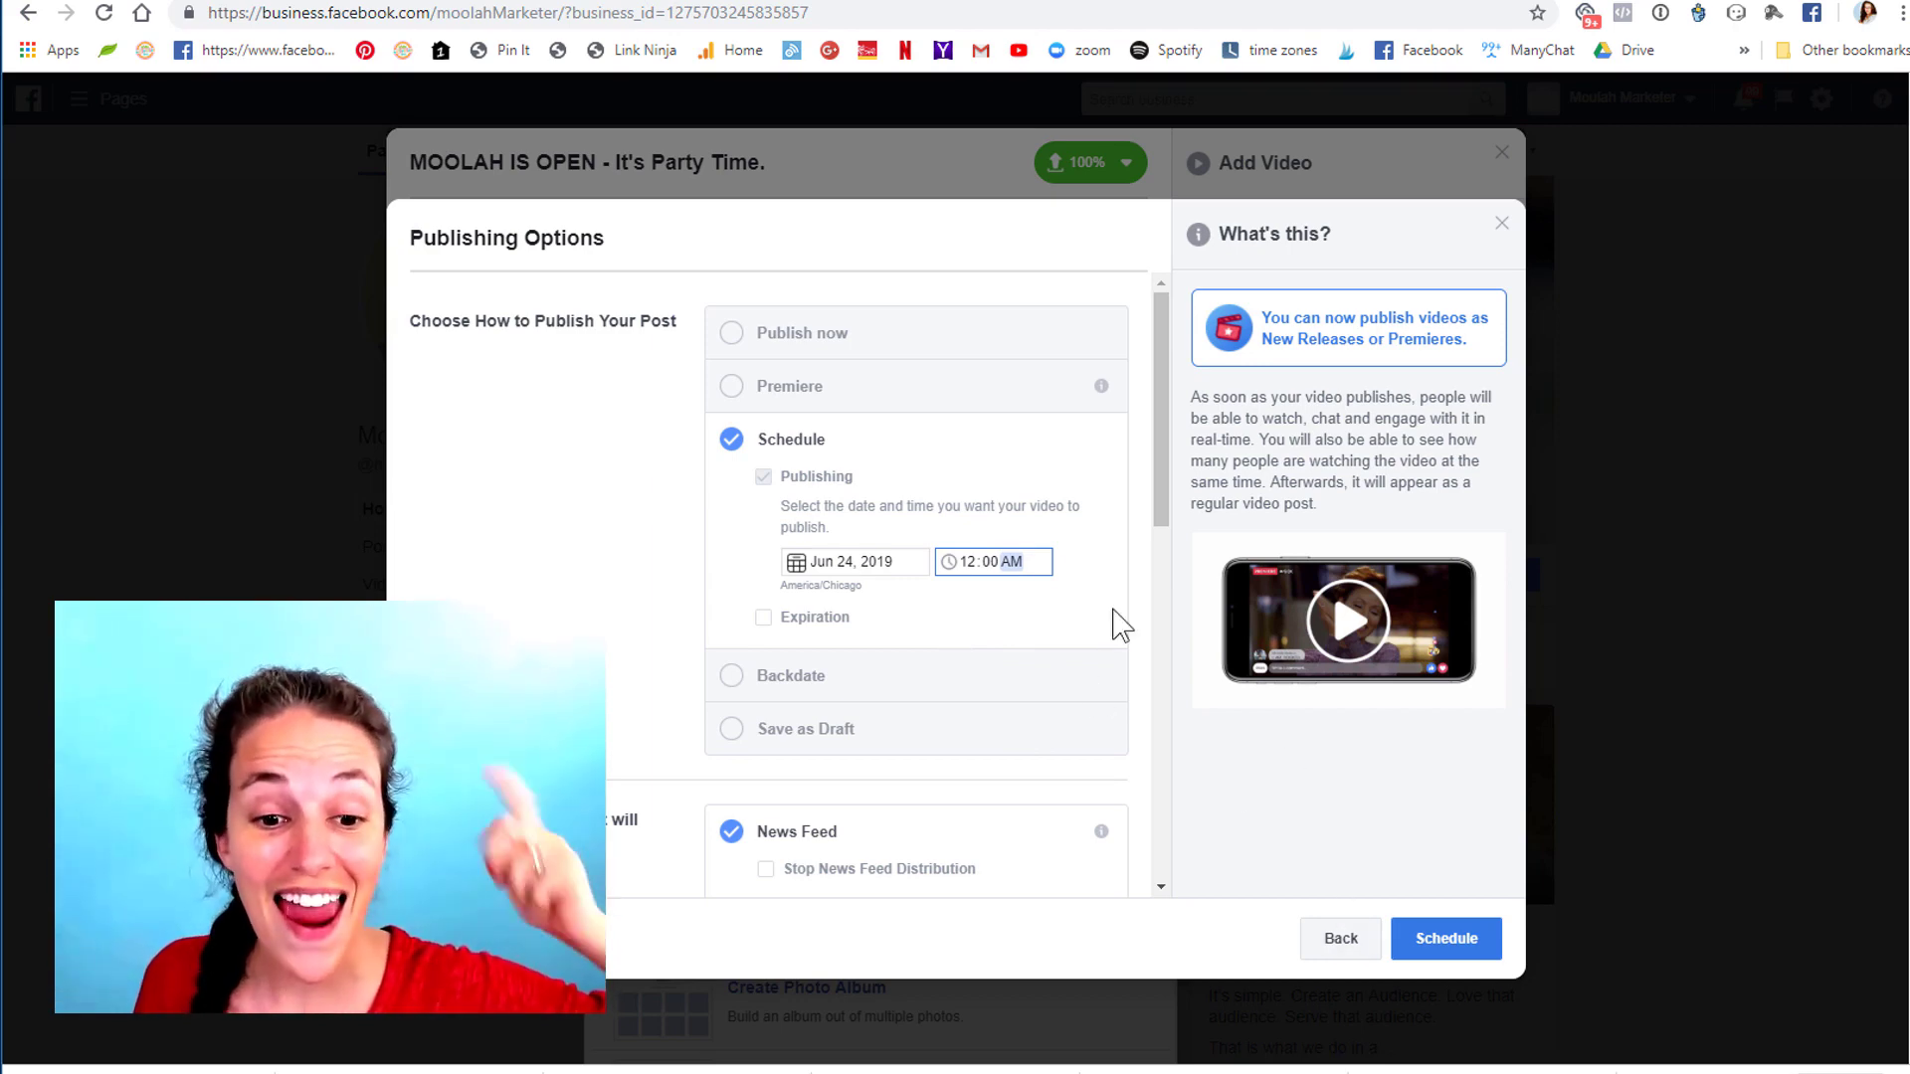
scroll(1010, 570, "down", 3)
scroll(1010, 567, "down", 6)
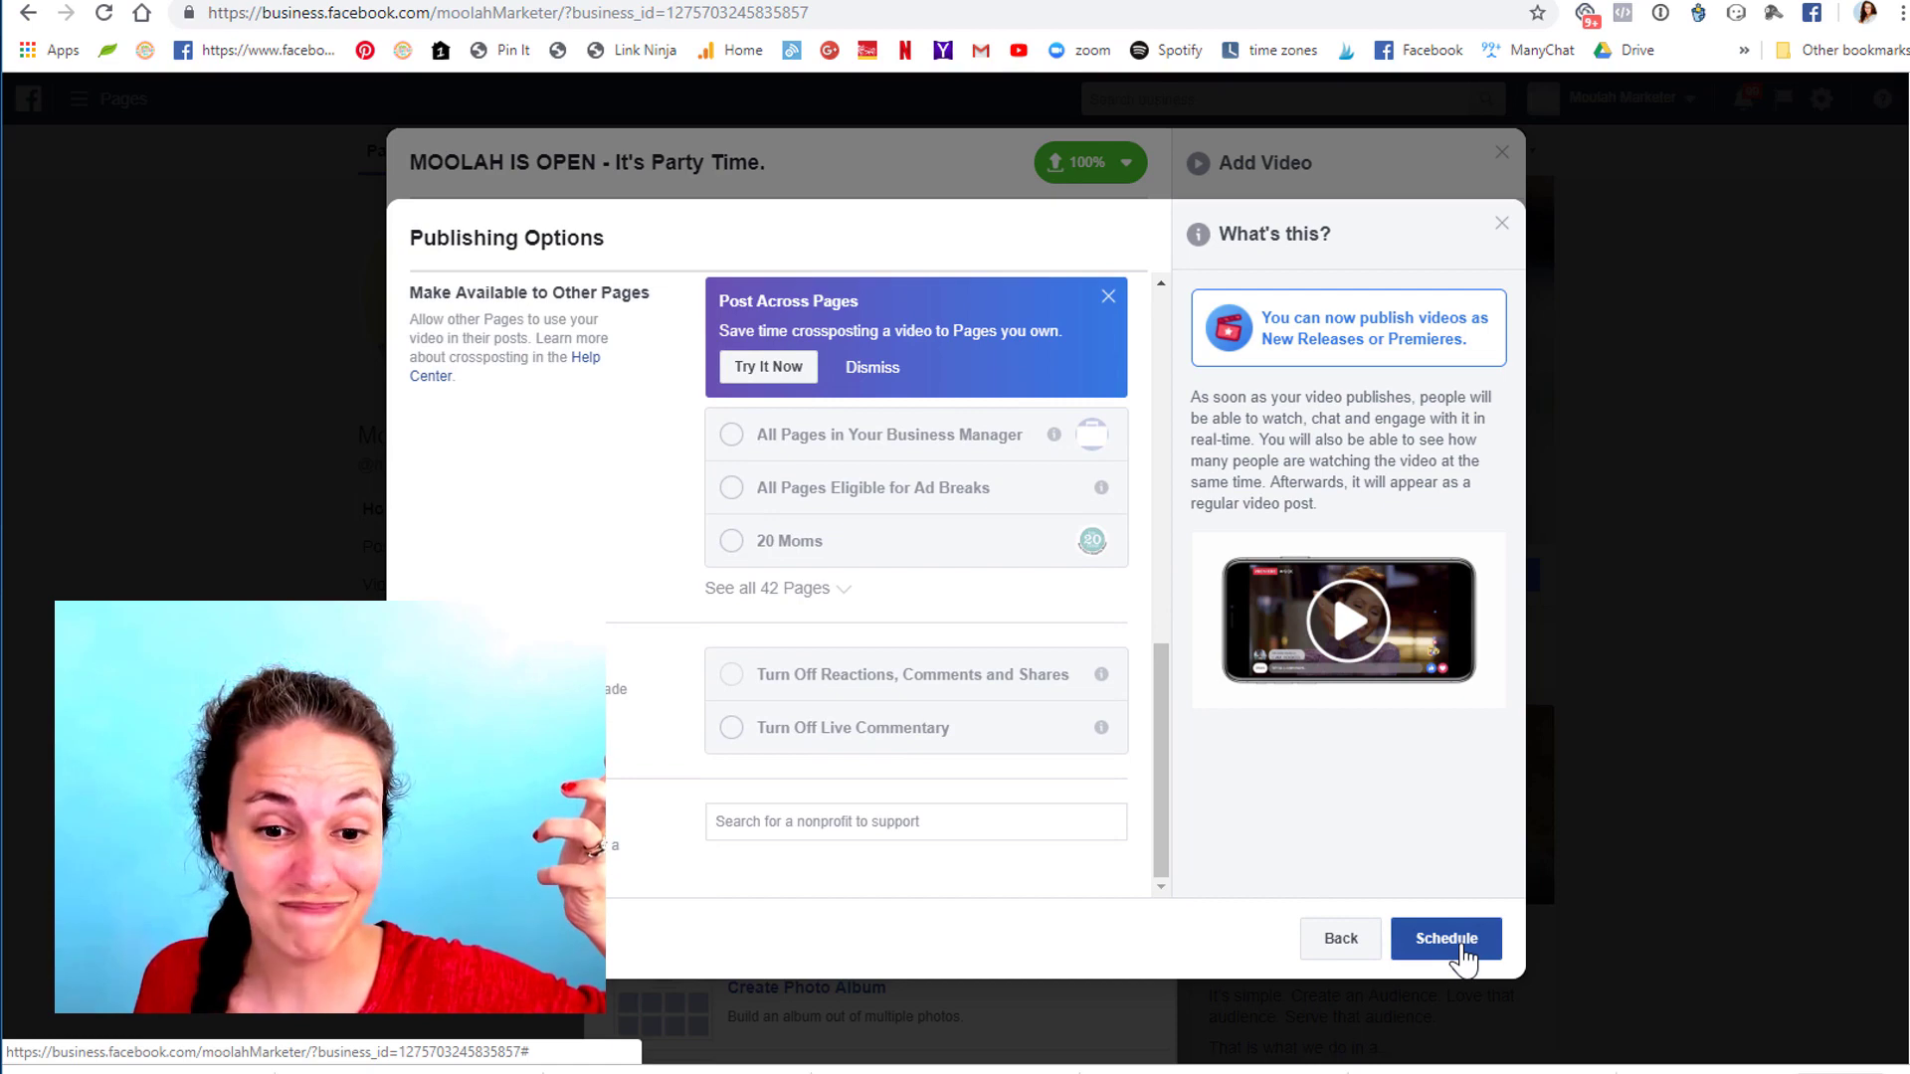
Confirm scheduling of the MOOLAH IS OPEN video post from Publishing Options.
left_click(1464, 957)
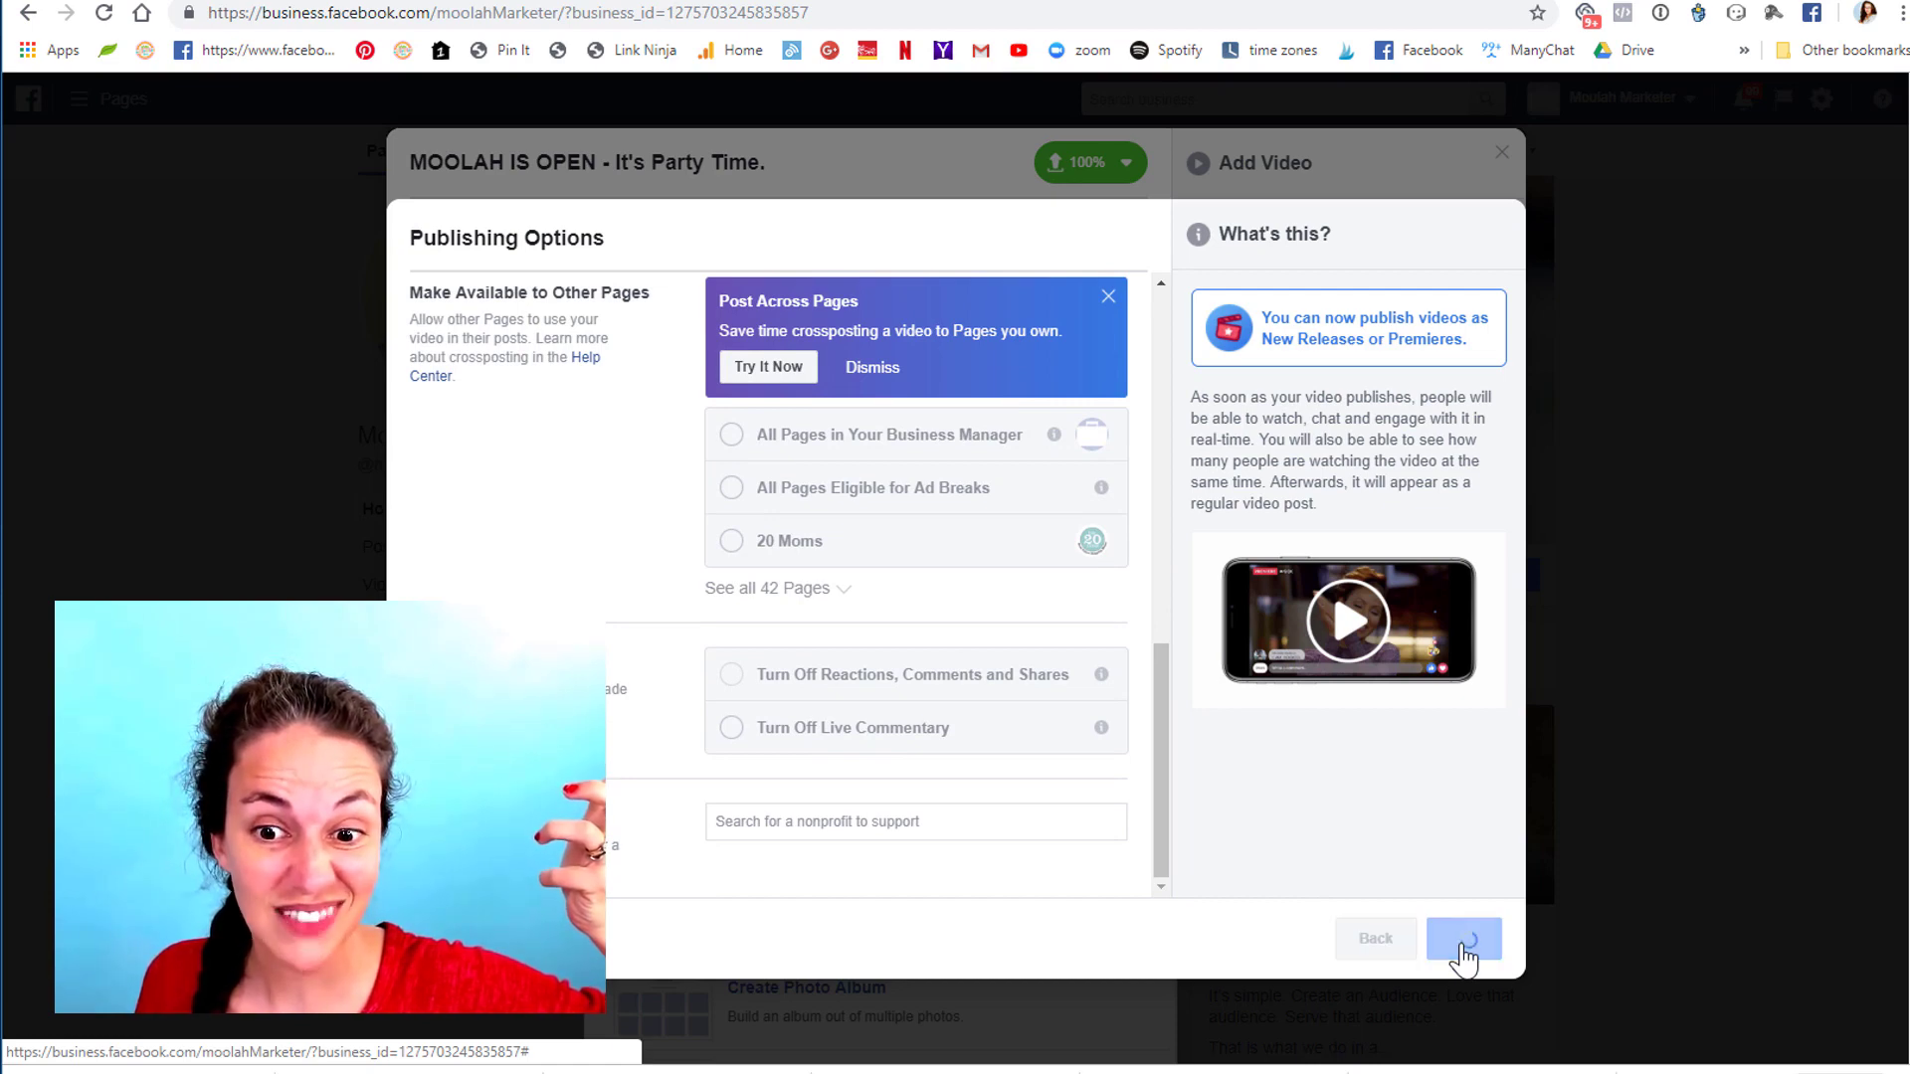